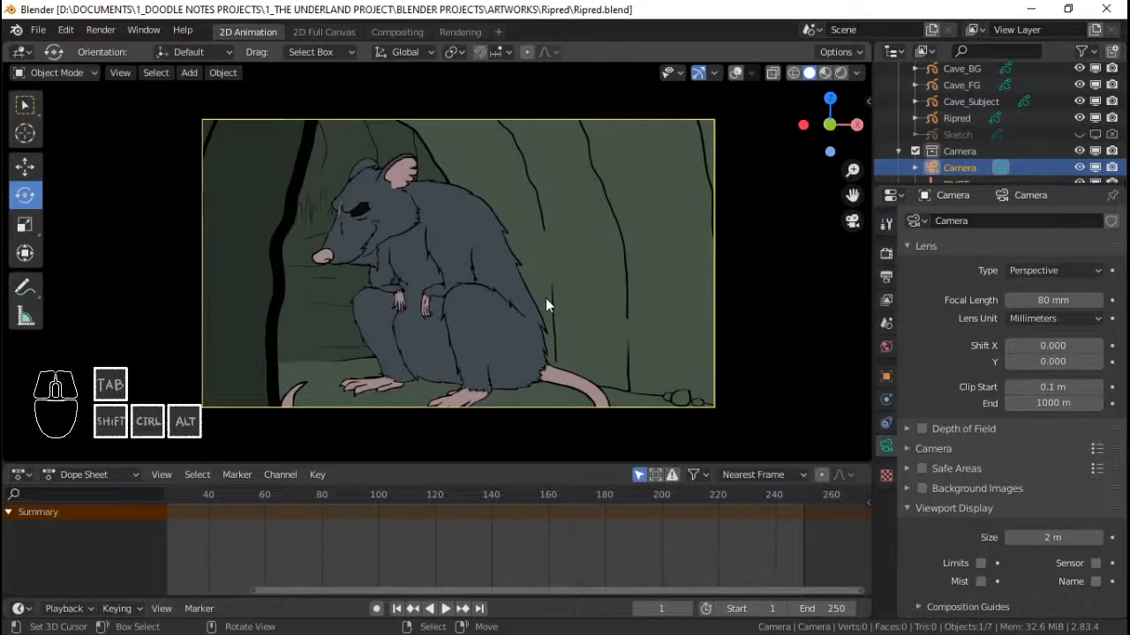
middle_click_drag(549, 292, 549, 287, "ctrl")
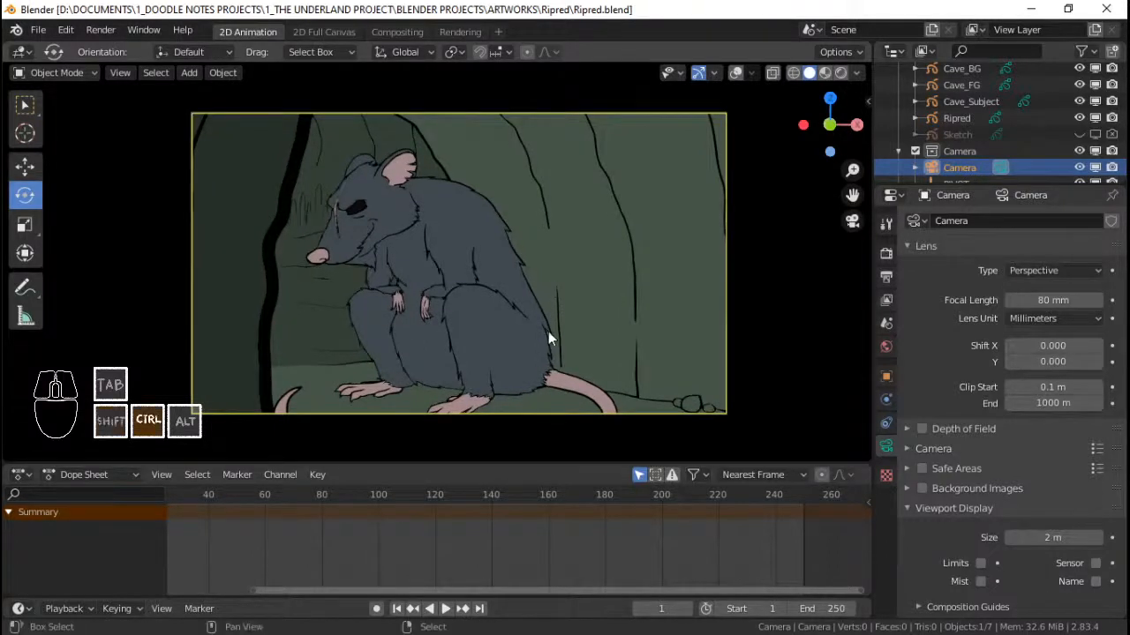
middle_click_drag(548, 331, 561, 309, "ctrl")
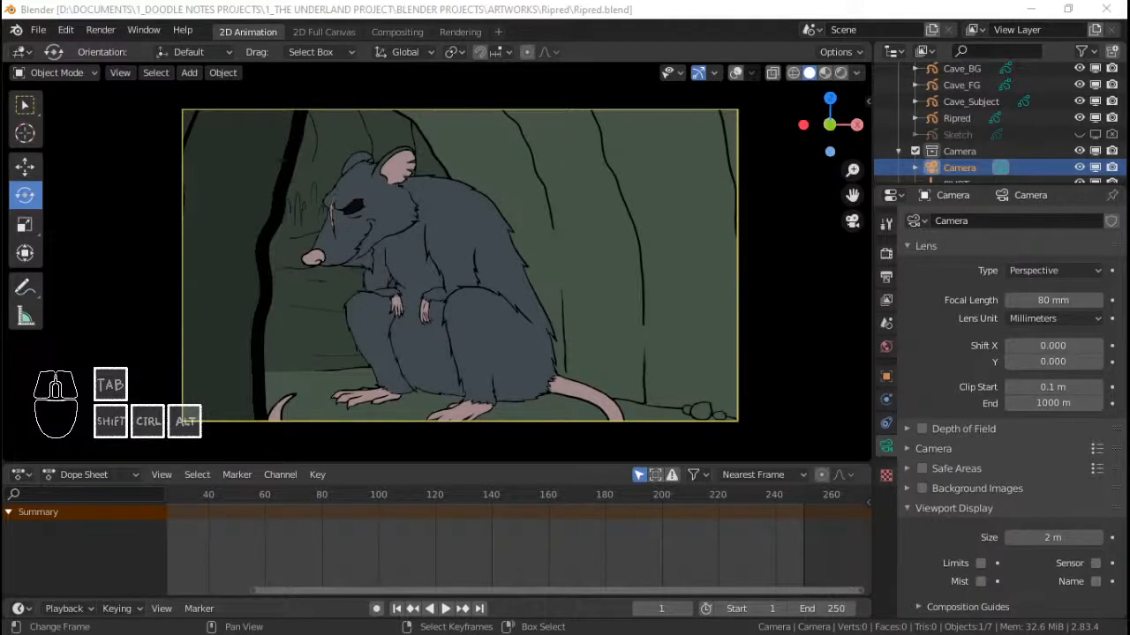
left_click(526, 44)
middle_click_drag(461, 270, 432, 244, "ctrl")
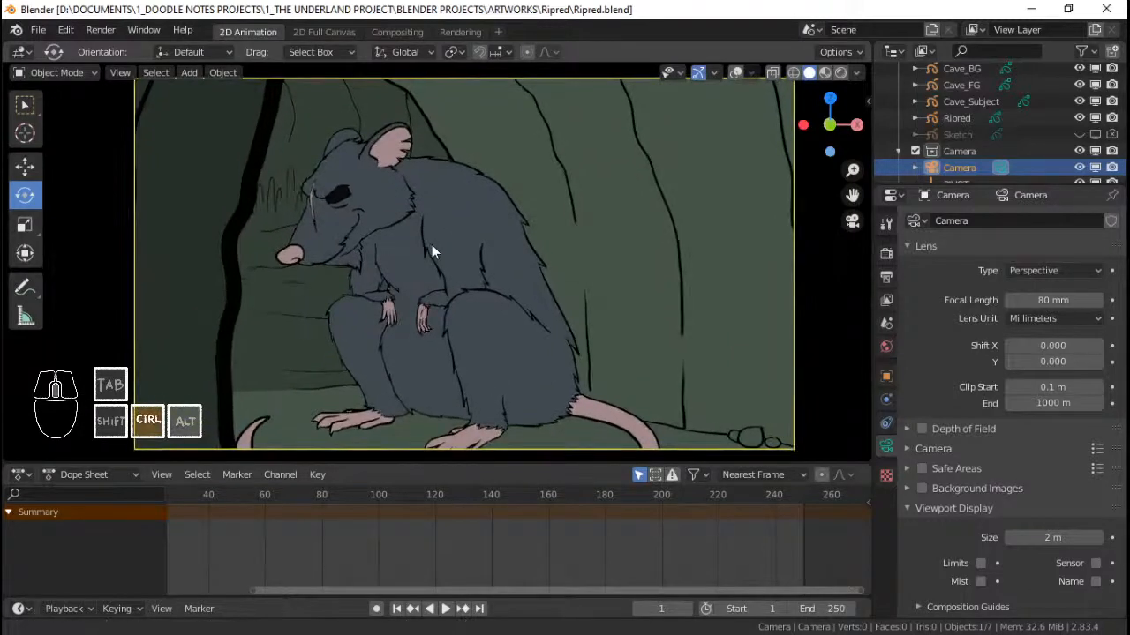
scroll(728, 248, "down", 2)
scroll(573, 239, "up", 2)
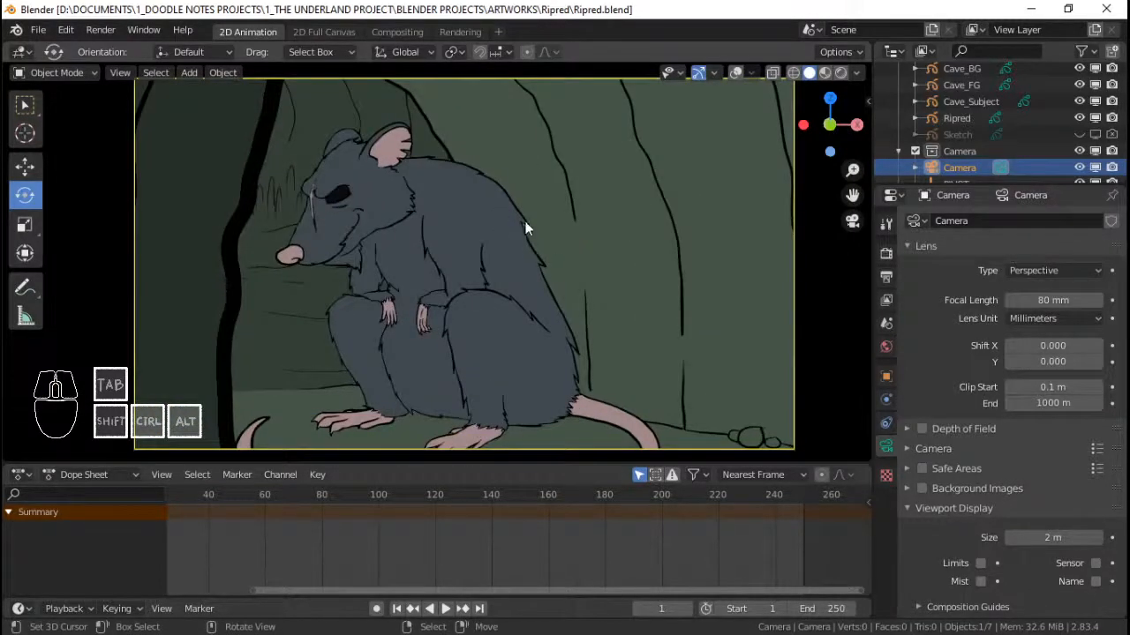
middle_click_drag(526, 221, 527, 227, "ctrl")
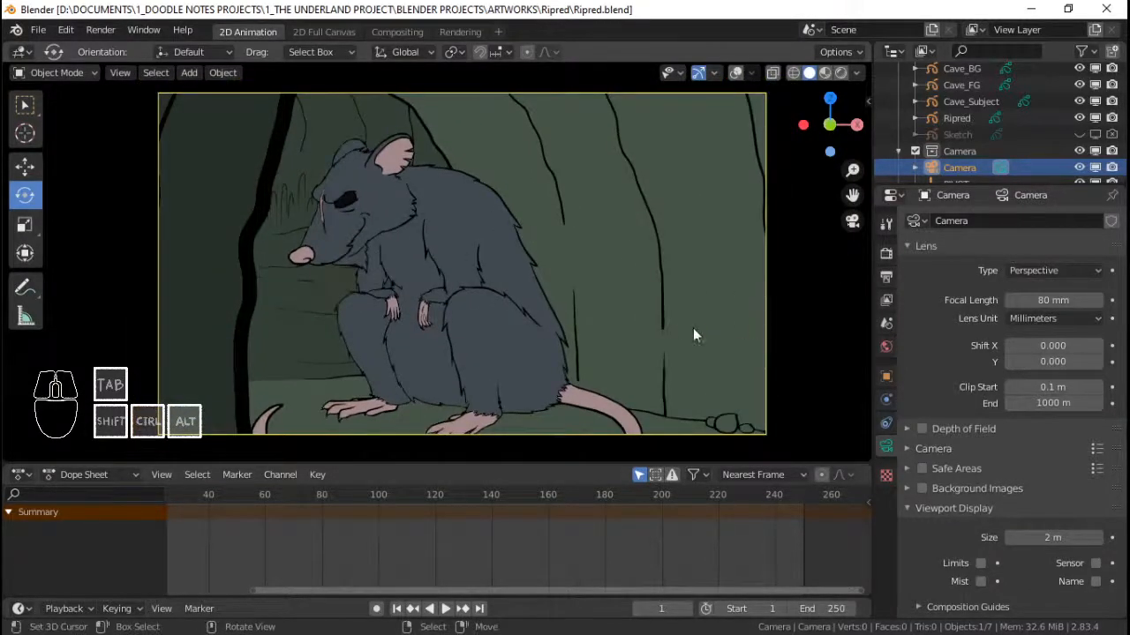
- Switch the viewport to rendered shading so the artwork shows with its lights and effects
middle_click_drag(455, 379, 521, 366, "shift")
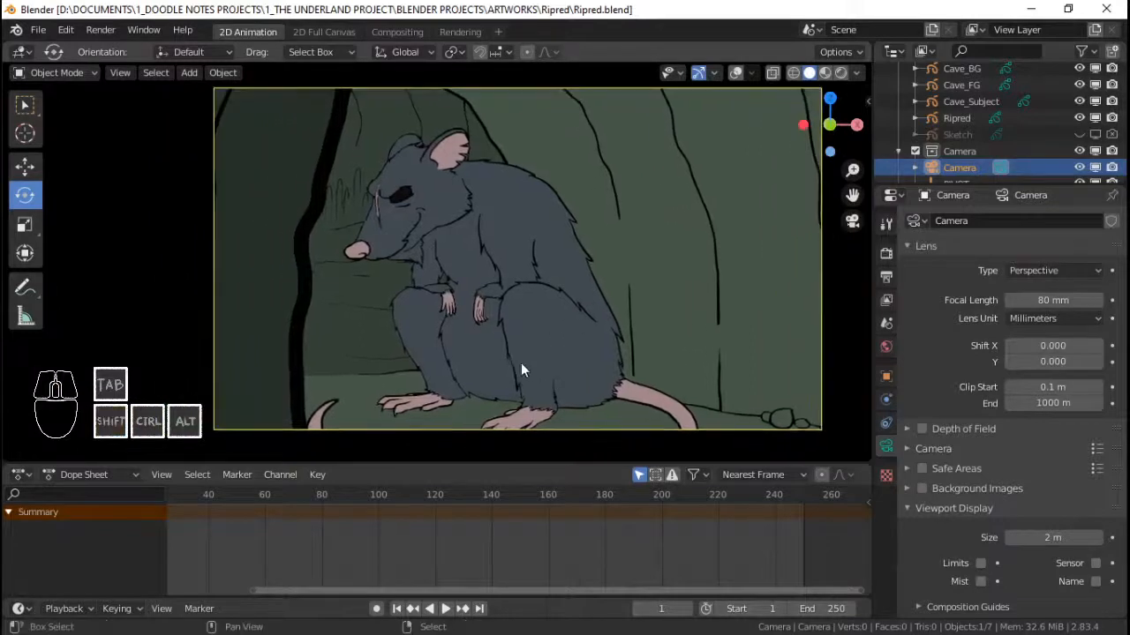
left_click(841, 73)
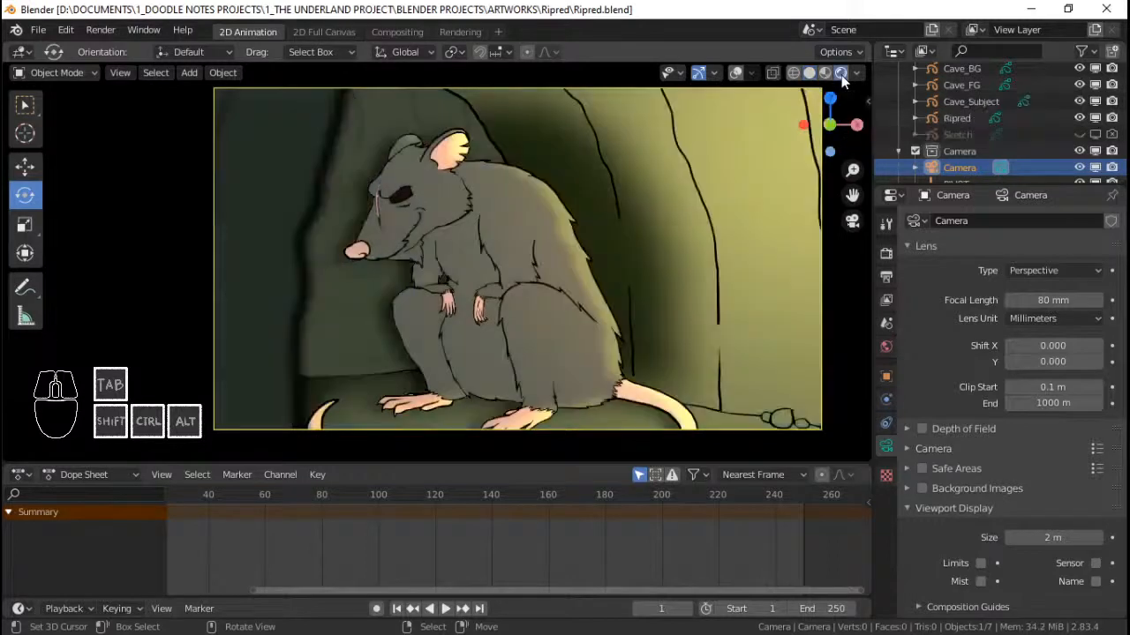
scroll(521, 276, "down", 2)
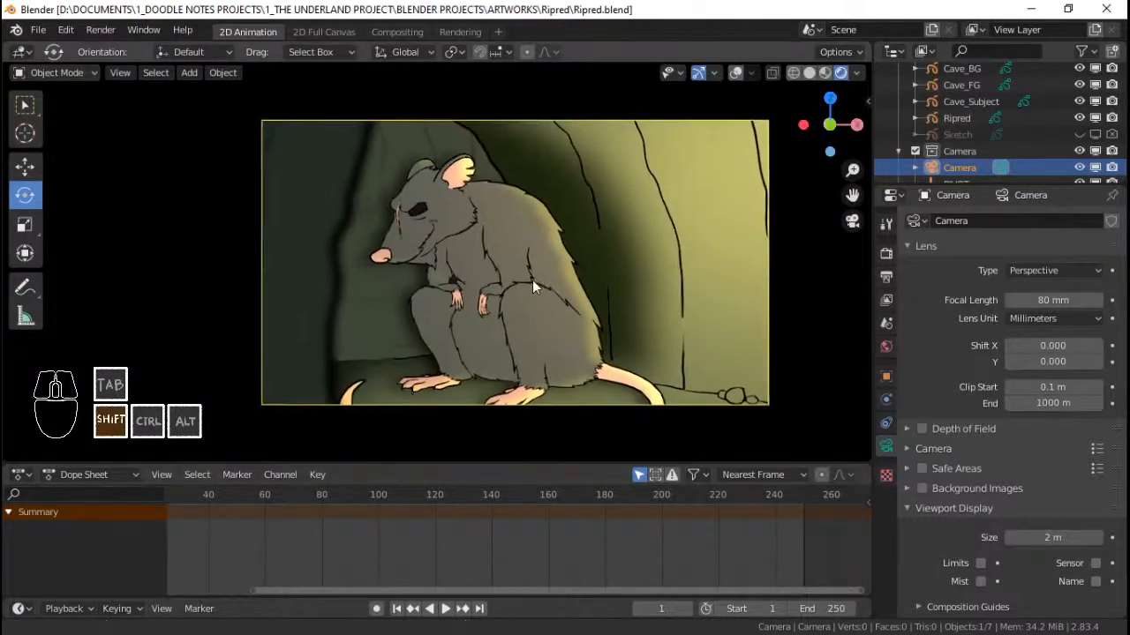
left_click(532, 283)
scroll(539, 289, "up", 2)
key("alt+a")
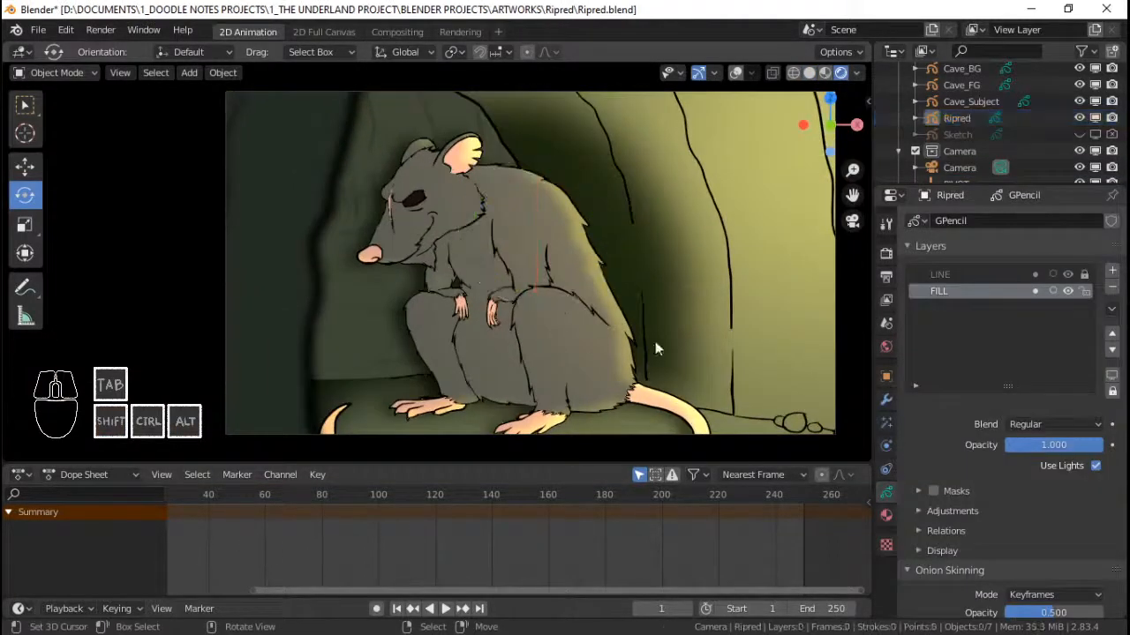
left_click(840, 261)
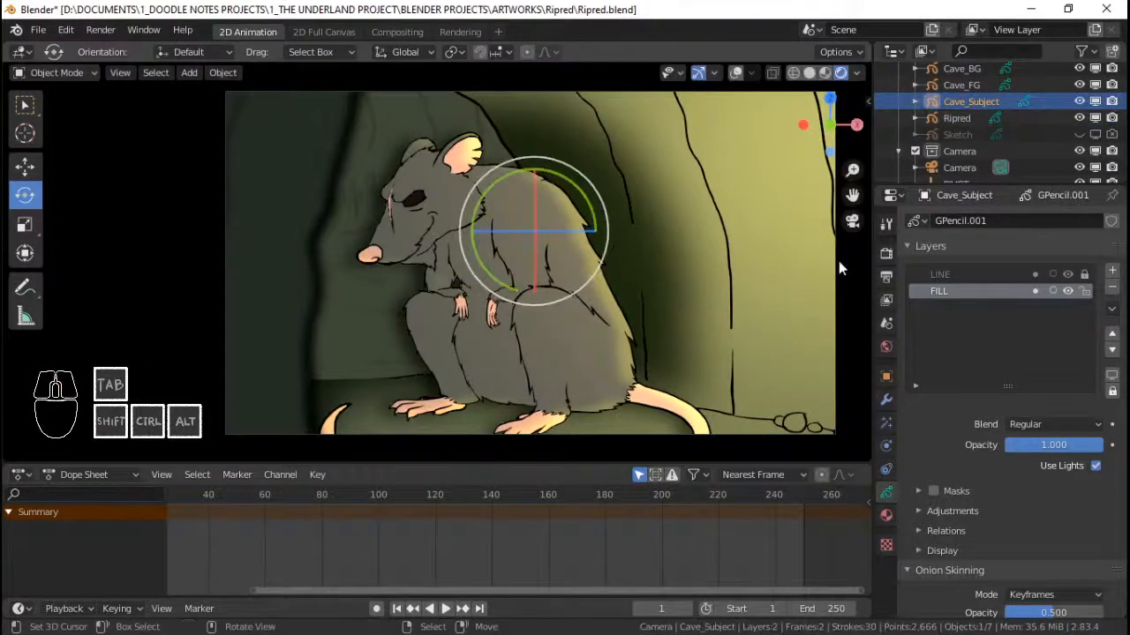
left_click(837, 258)
key("g")
key("x")
right_click(773, 271)
right_click(832, 293)
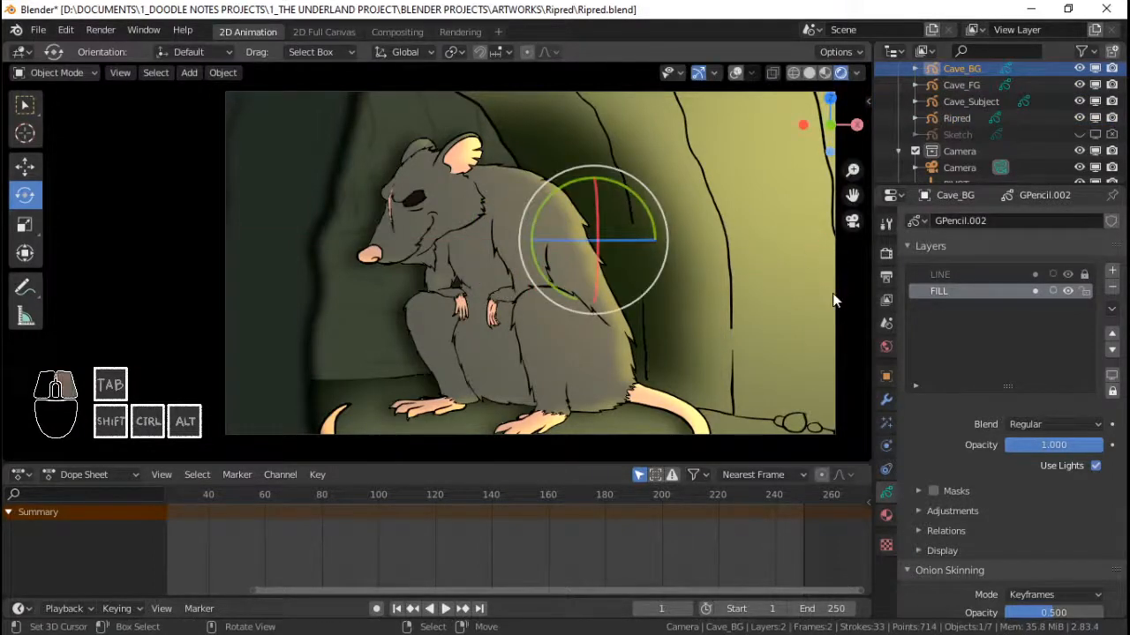
- Try moving the camera along the global X axis to preview the parallax between the artwork layers
left_click(966, 166)
key("g")
key("x")
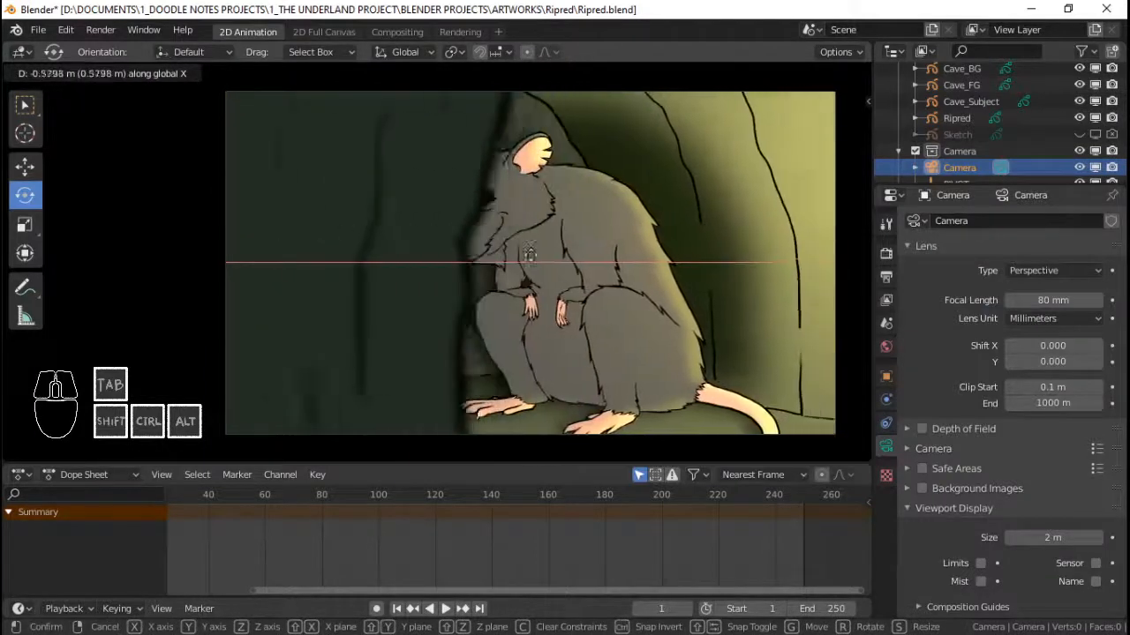
right_click(587, 255)
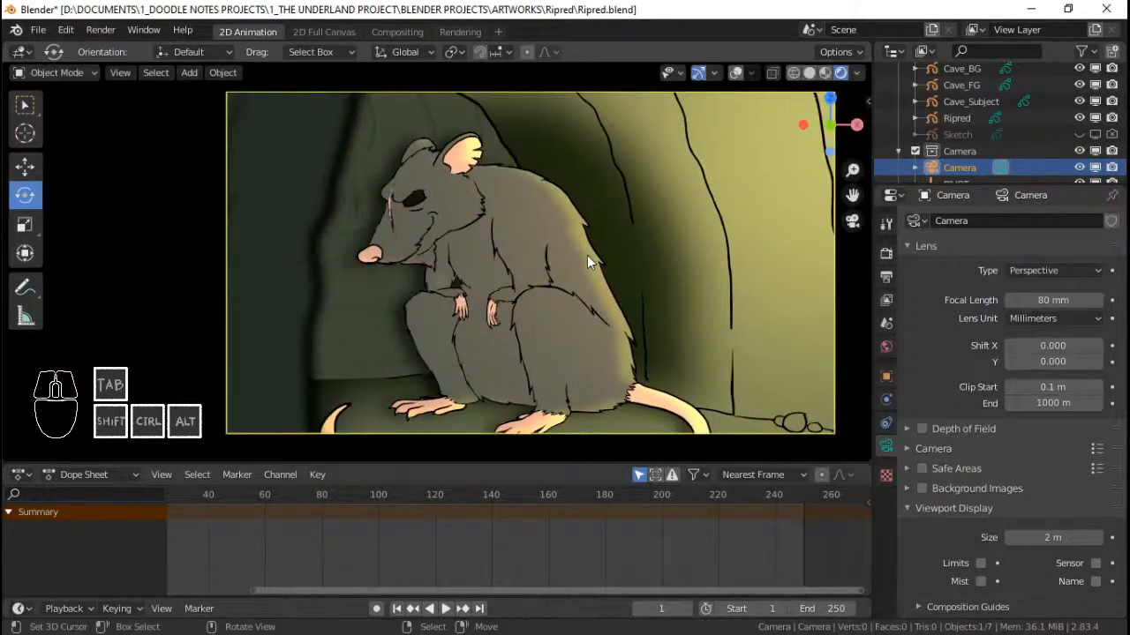
- Save the Ripred.blend file
scroll(587, 255, "up", 1)
middle_click_drag(600, 239, 533, 250, "ctrl")
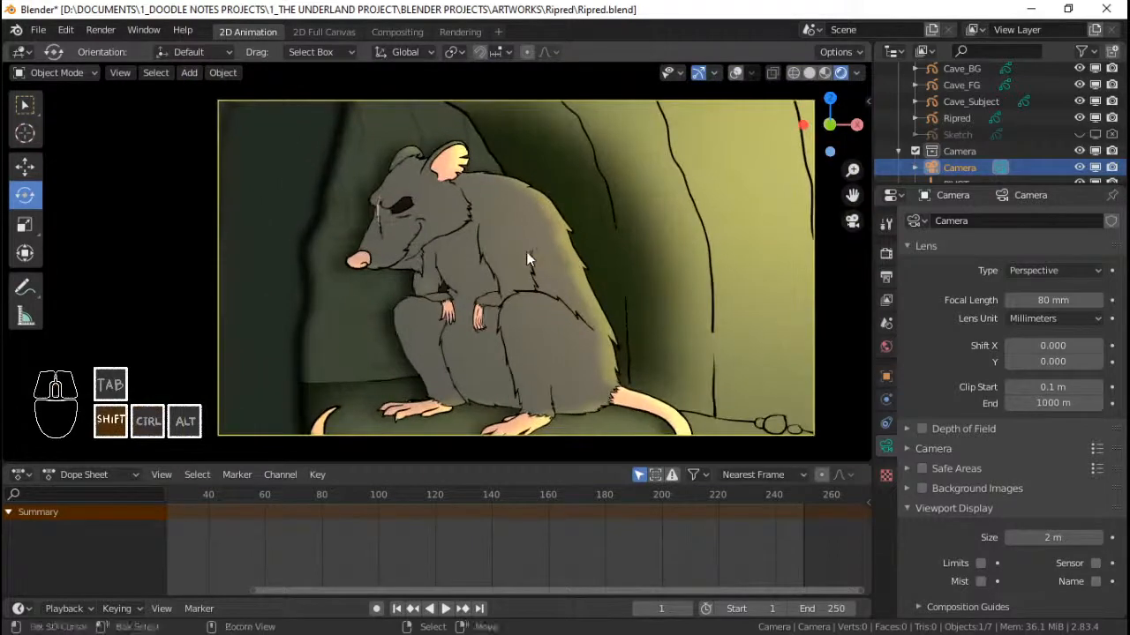
middle_click_drag(533, 250, 567, 242, "ctrl")
key("ctrl+s")
middle_click_drag(609, 310, 554, 309, "shift")
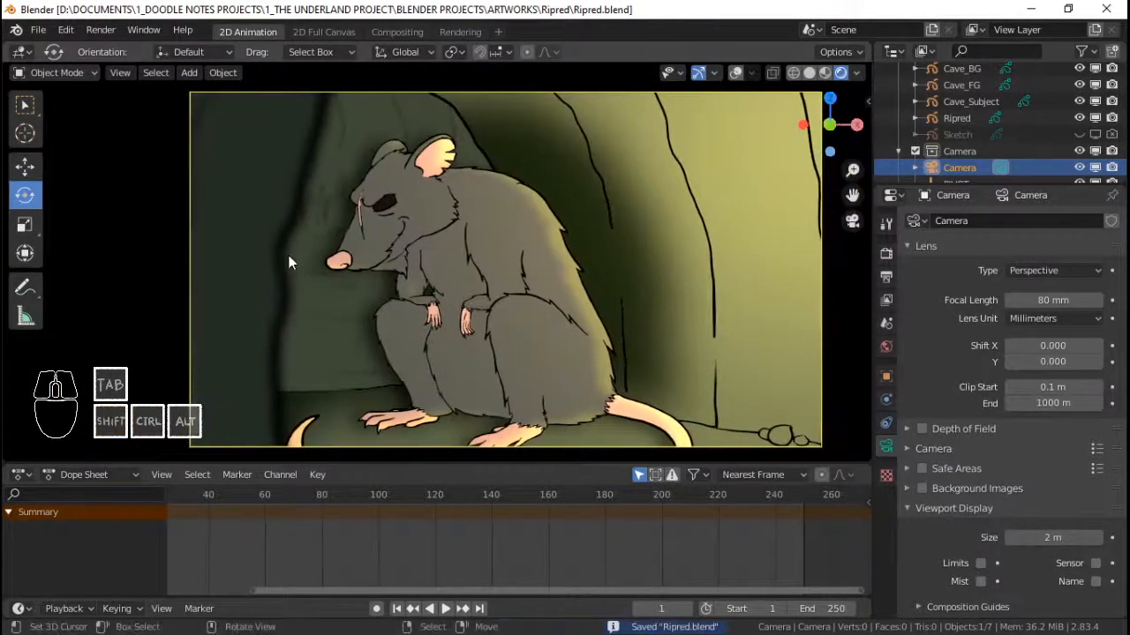
- Compare the Cave_FG drawing with its Blur effect disabled and enabled in the viewport, leaving the effect enabled
left_click(291, 259)
left_click(886, 423)
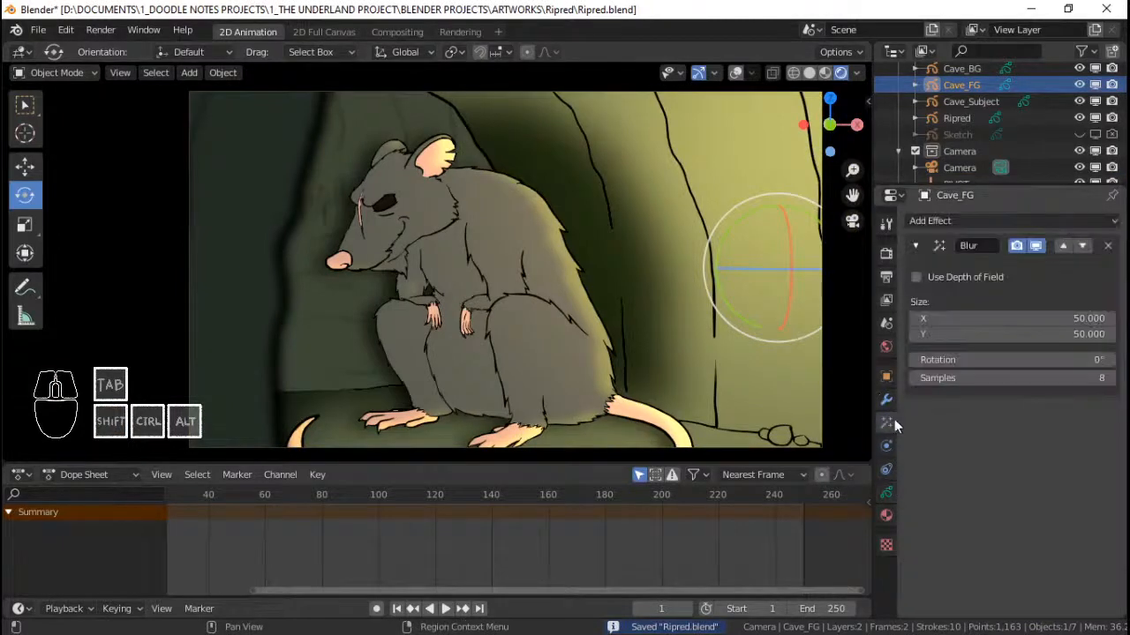
left_click(1035, 247)
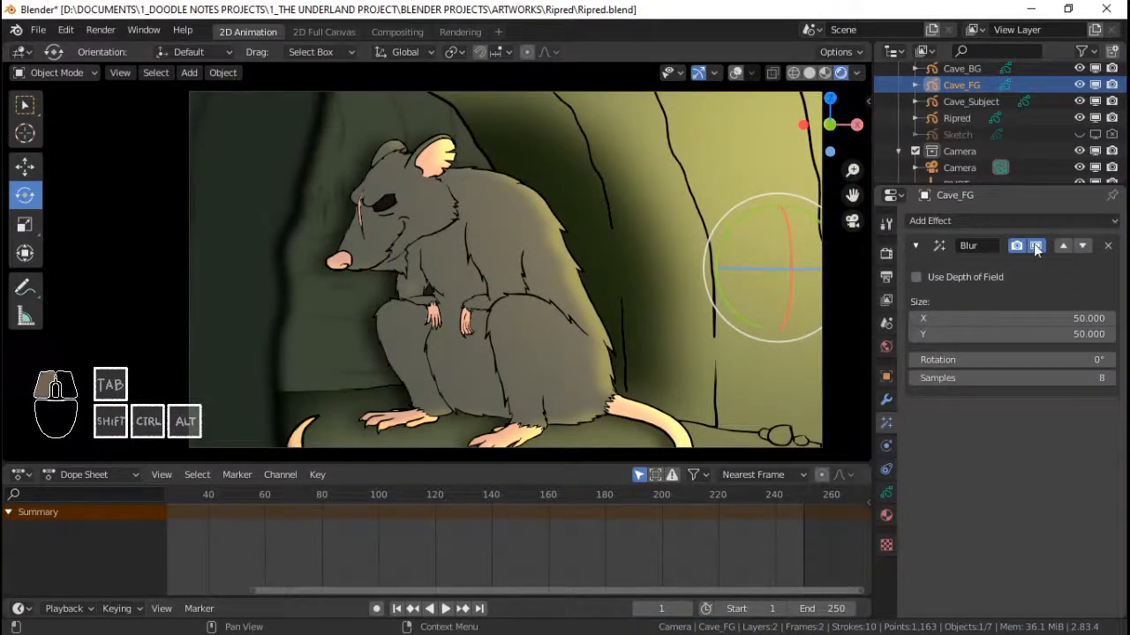
left_click(1035, 245)
left_click(1035, 245)
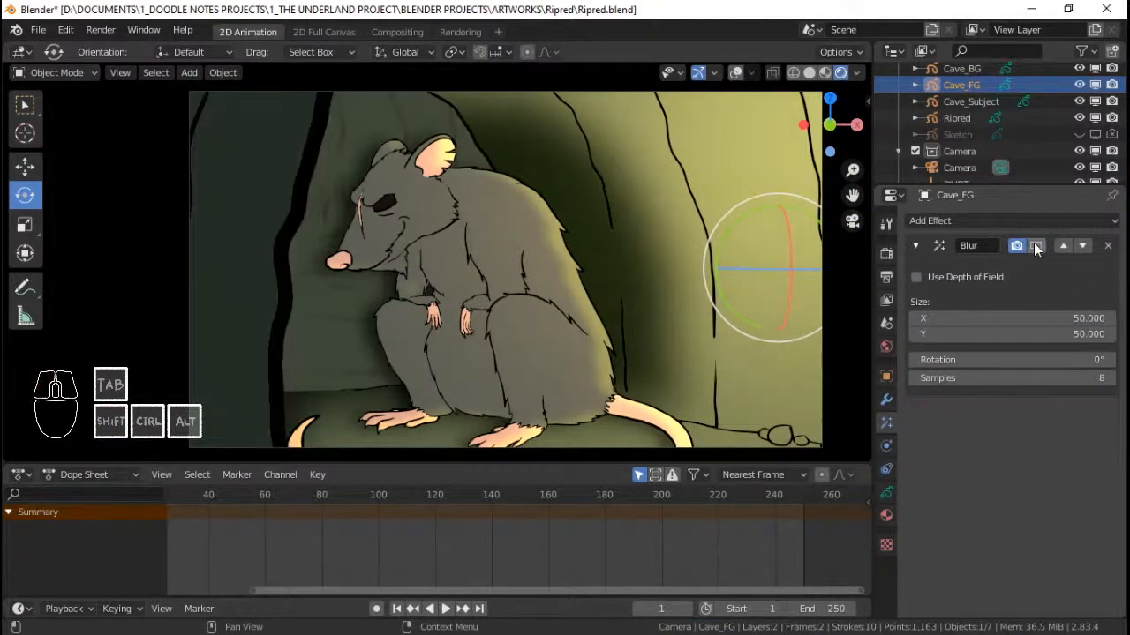
left_click(1035, 246)
left_click(1035, 246)
left_click(1037, 244)
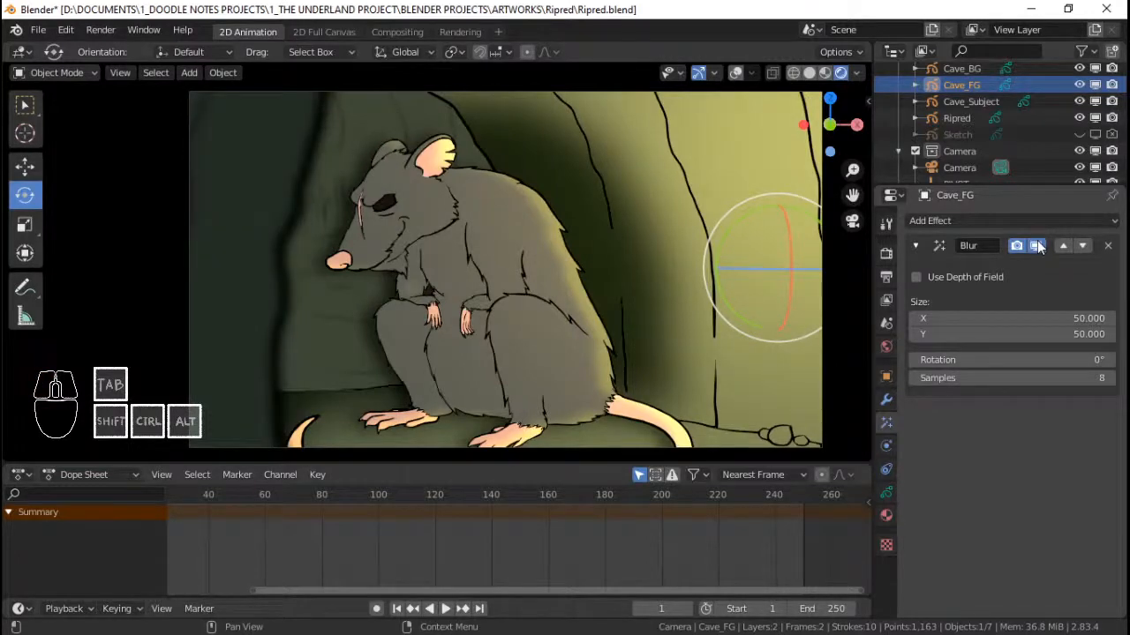
left_click(1037, 246)
left_click(1036, 247)
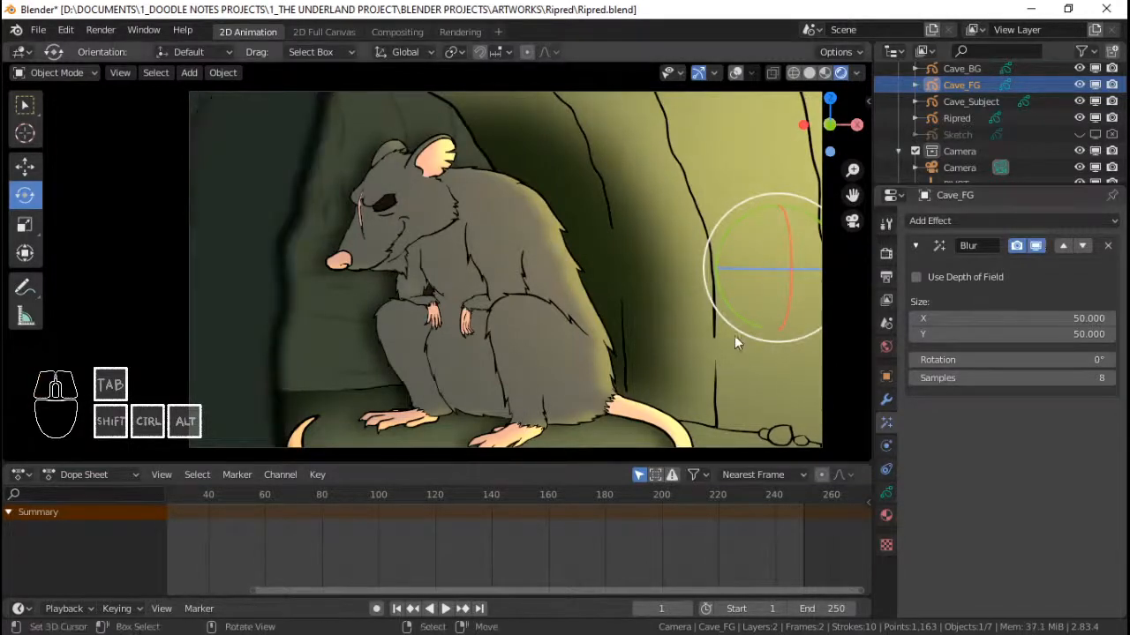
- Compare the Cave_BG drawing with its Blur effect disabled and enabled in the viewport, leaving the effect enabled
left_click(352, 315)
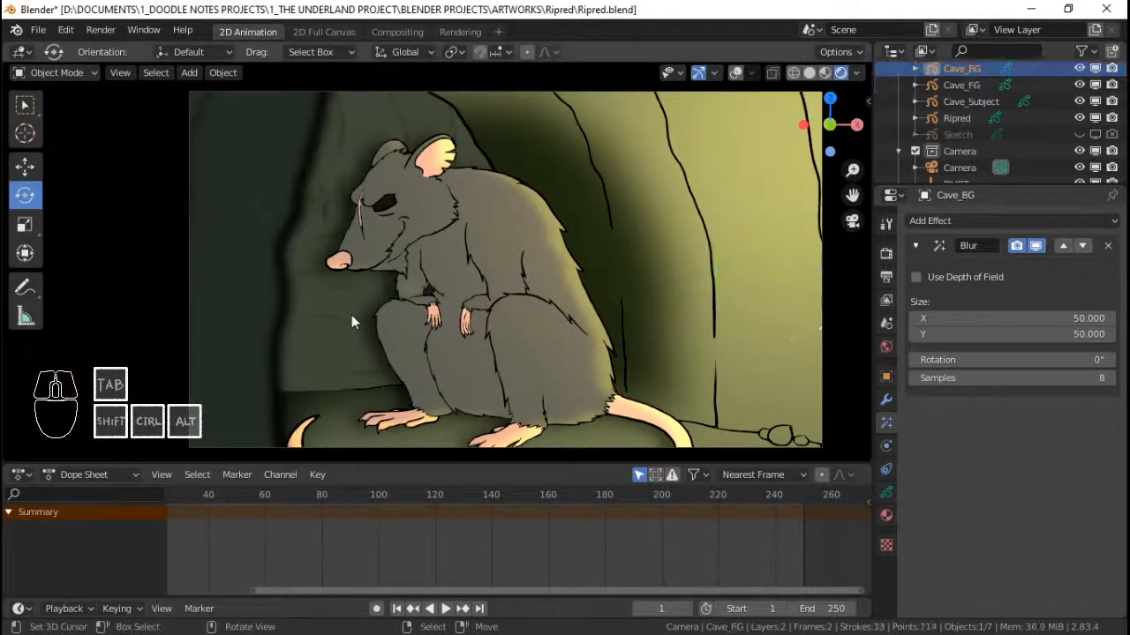
left_click(1038, 248)
left_click(1037, 248)
left_click(1038, 248)
left_click(1038, 248)
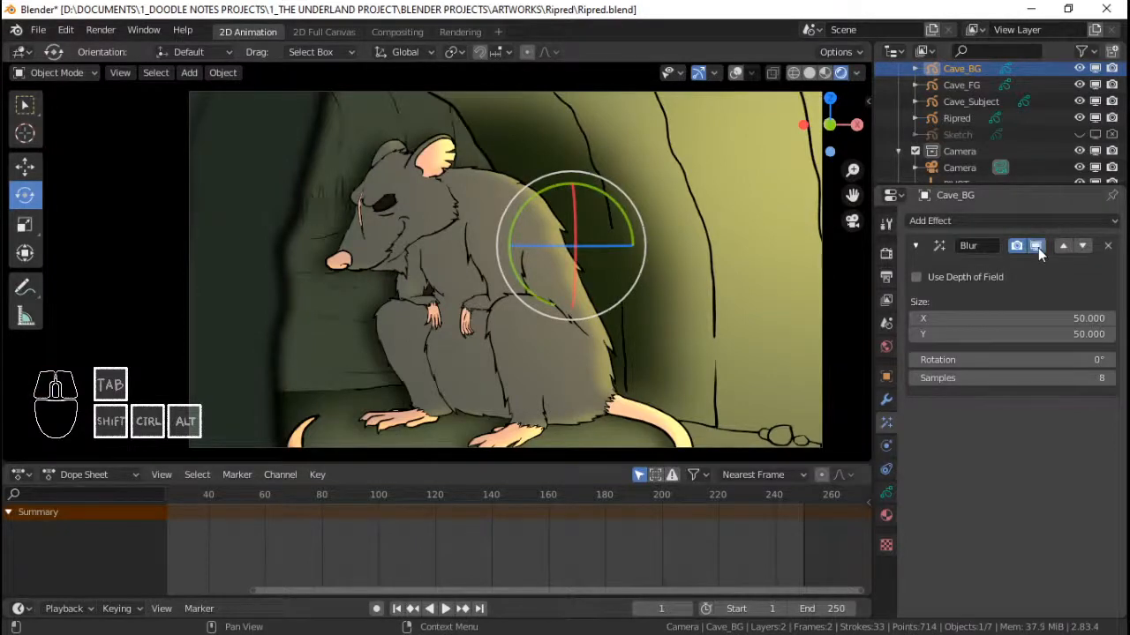
left_click(1038, 248)
left_click(1037, 248)
left_click(1038, 248)
left_click(1037, 248)
left_click(1036, 248)
left_click(1036, 248)
- Set the Cave_BG Blur effect's size to 25 in both X and Y, and save the file
left_click(1047, 318)
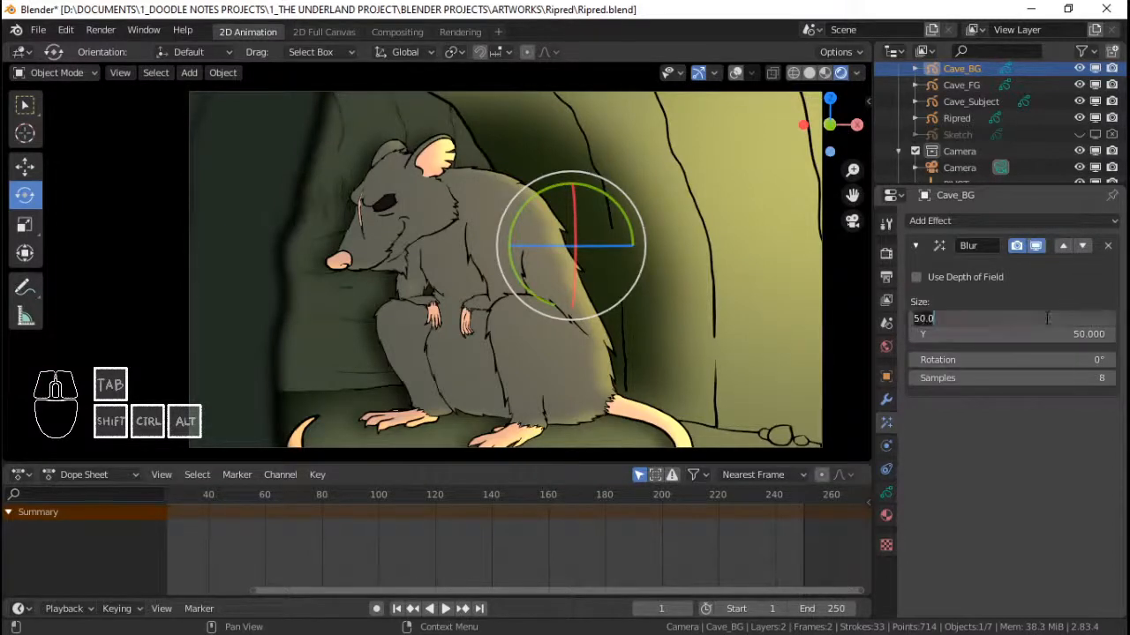
type("1")
type("5")
key("Return")
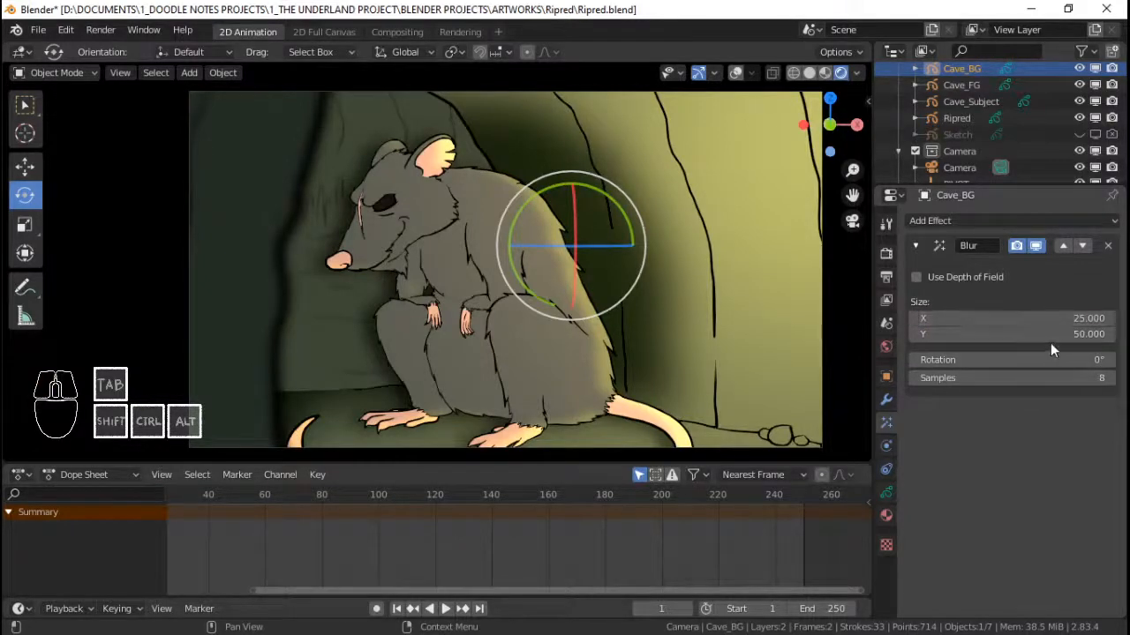
key("Return")
type("25")
key("Return")
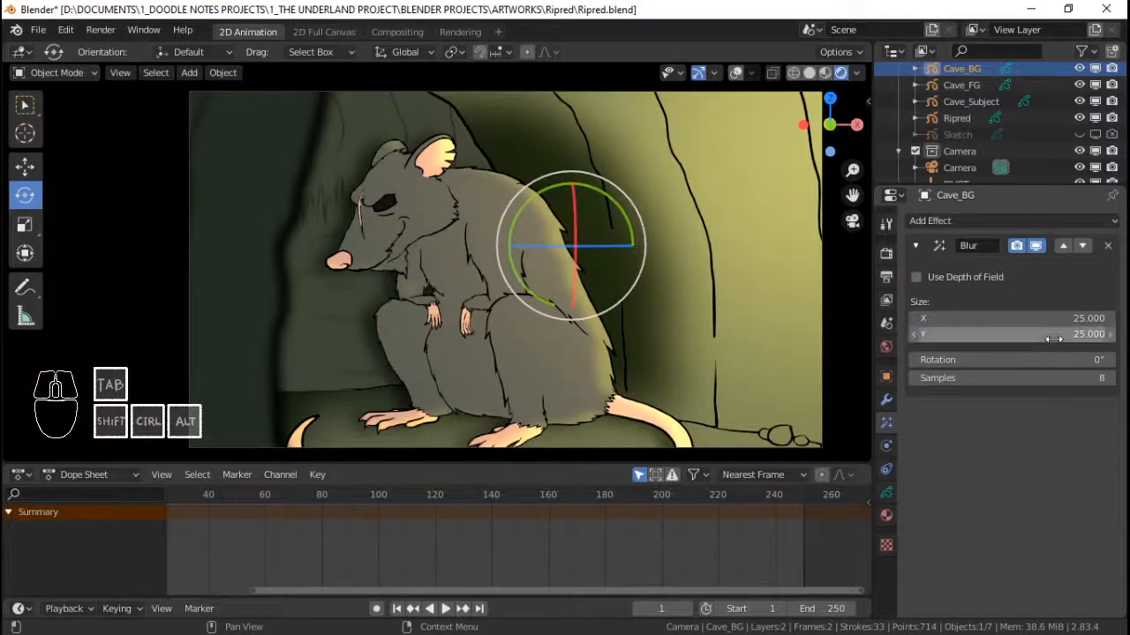
key("ctrl+s")
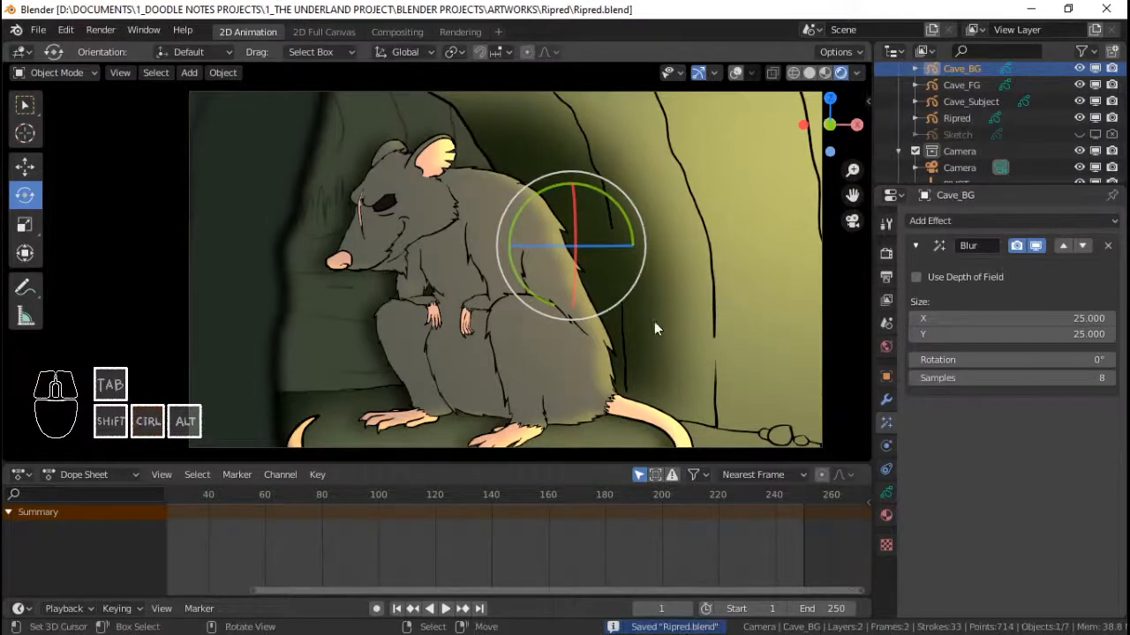
middle_click_drag(517, 276, 541, 238, "ctrl")
mouse_move(564, 274)
middle_mouse_down("ctrl")
mouse_move(579, 248)
mouse_move(569, 286)
mouse_move(559, 253)
mouse_move(559, 274)
middle_mouse_up("ctrl")
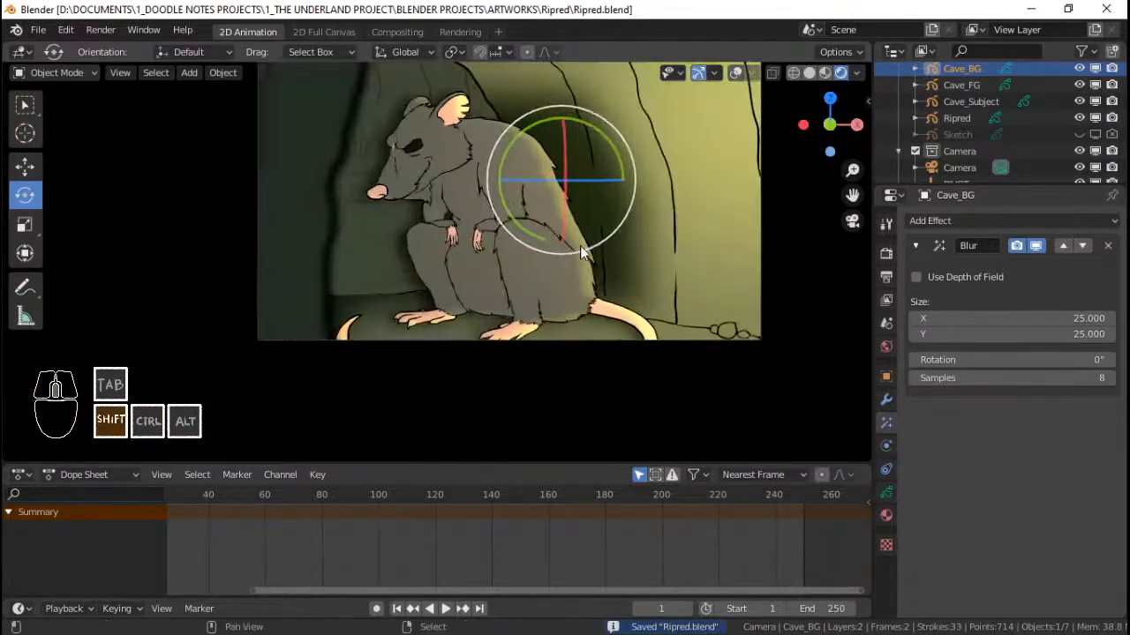
key("alt+a")
middle_click_drag(572, 249, 582, 288, "ctrl")
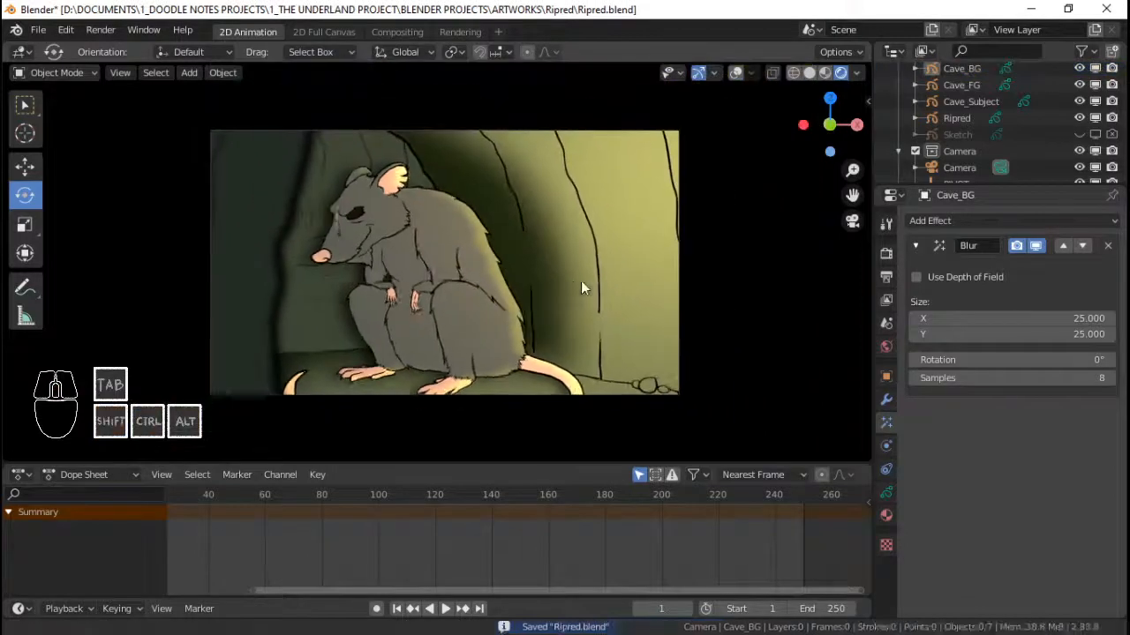
mouse_move(496, 276)
middle_mouse_down("shift")
mouse_move(546, 273)
mouse_move(489, 270)
middle_mouse_up("shift")
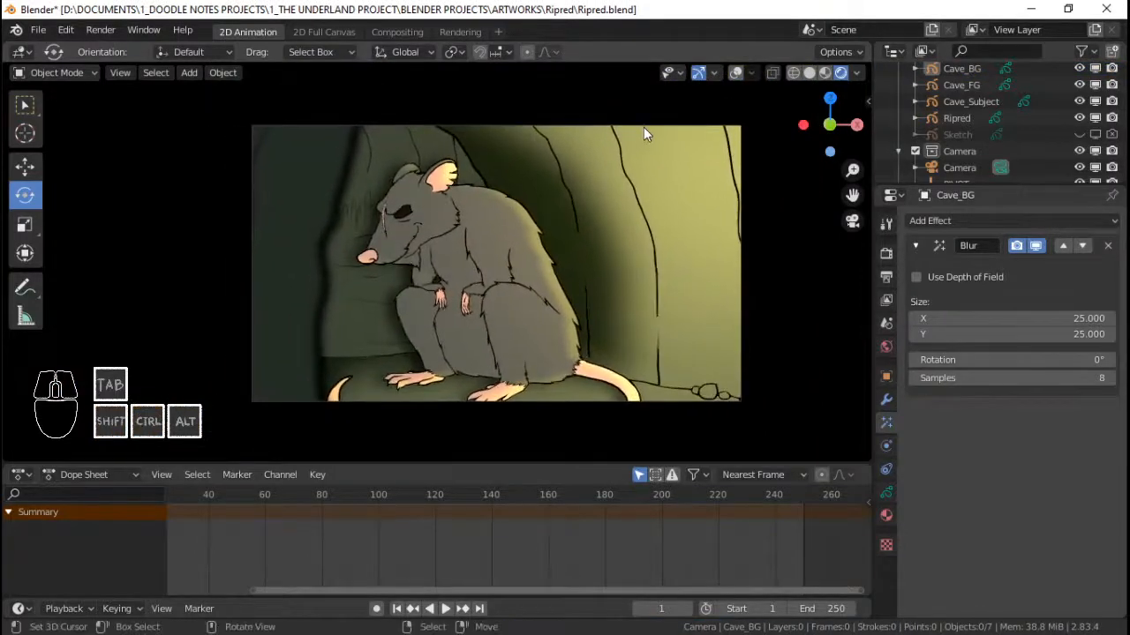
left_click(643, 128)
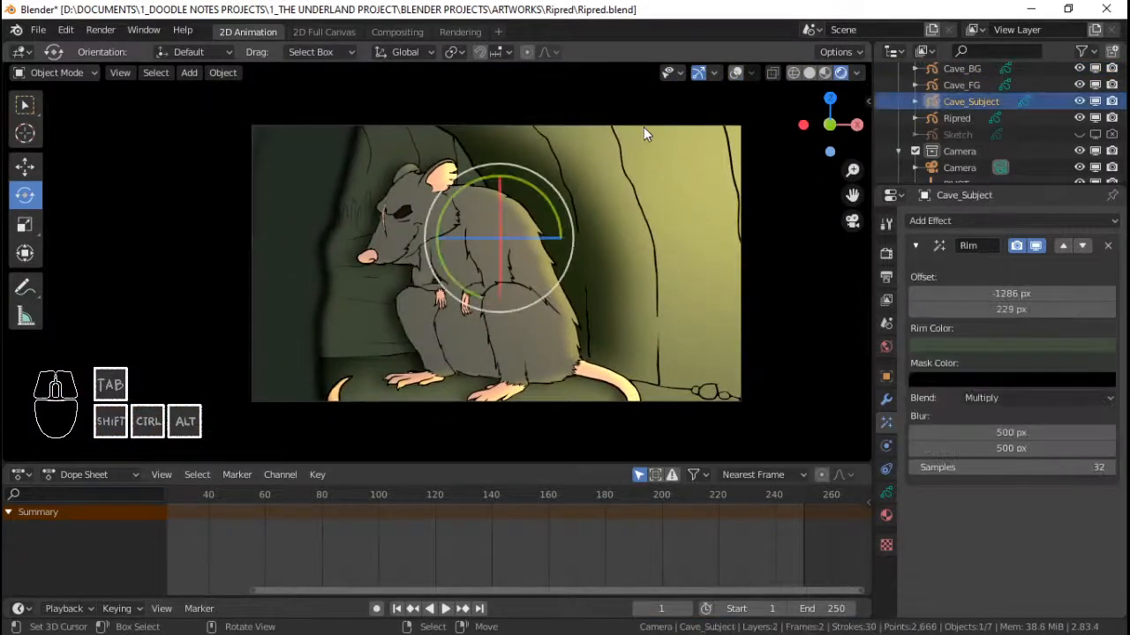
key("alt+a")
scroll(422, 197, "up", 1)
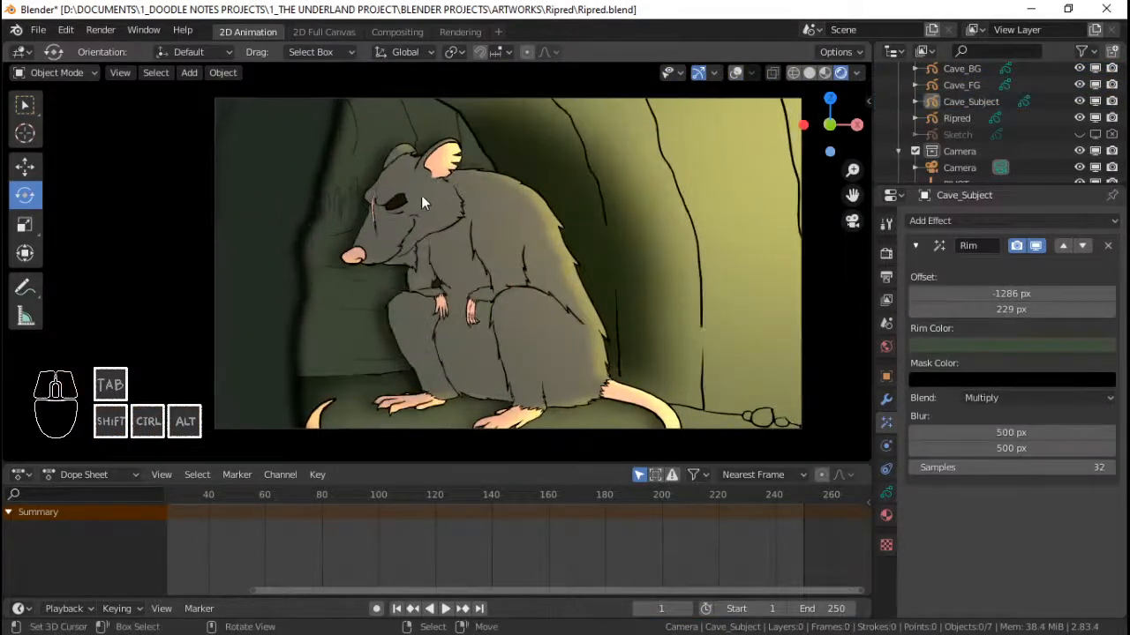
- Select the Ripred rat drawing and examine its Rim and Shadow effects up close
left_click(423, 200)
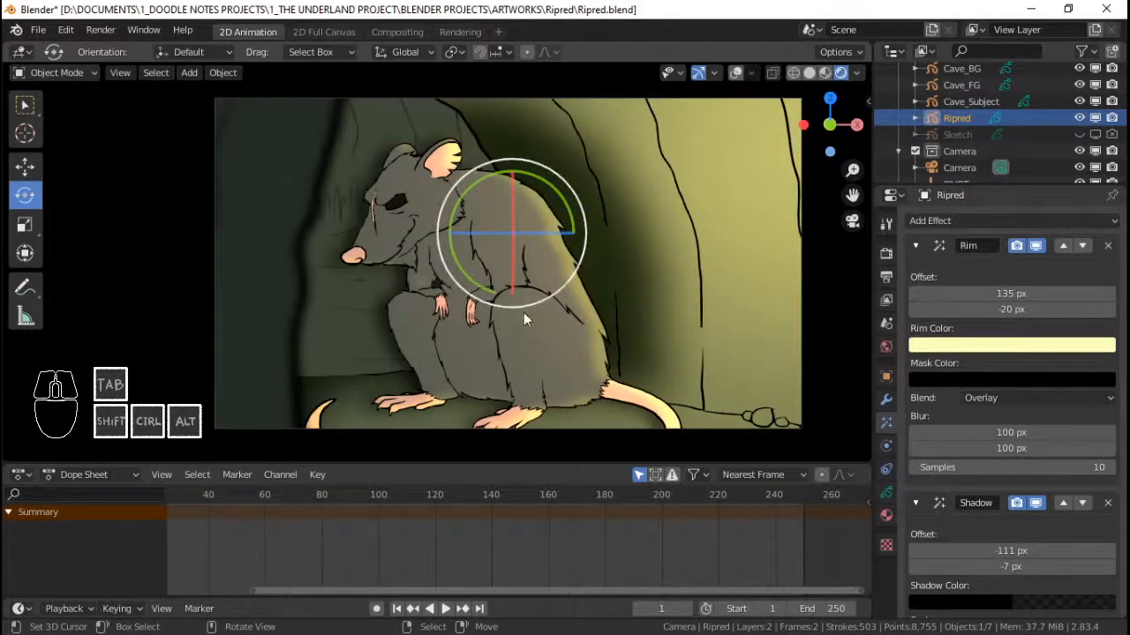
scroll(397, 232, "up", 4)
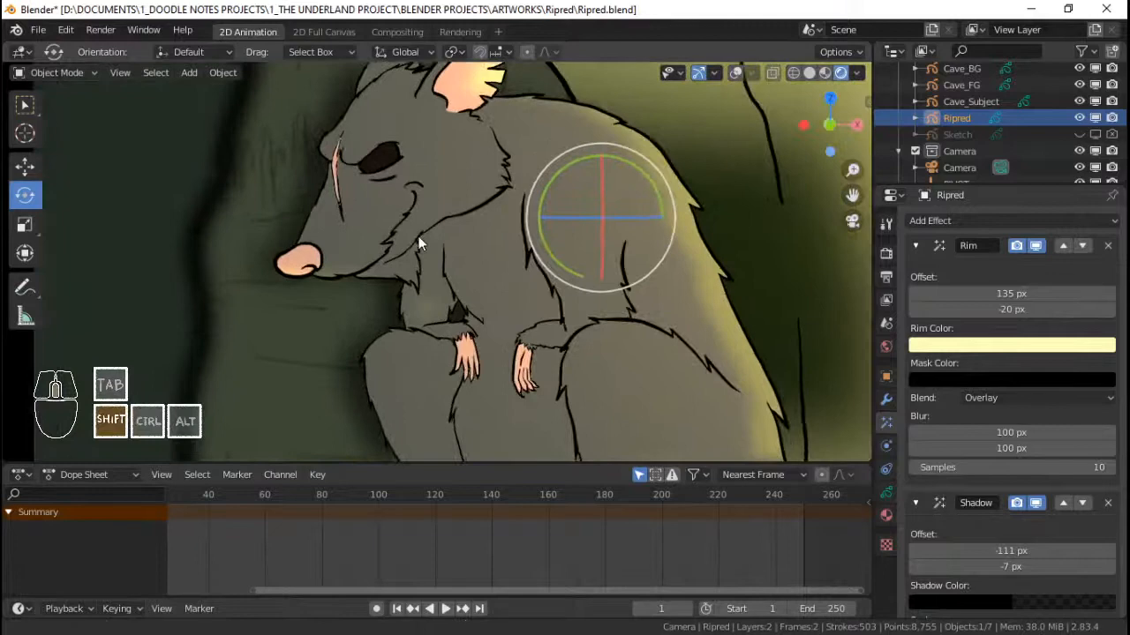
scroll(420, 243, "down", 4)
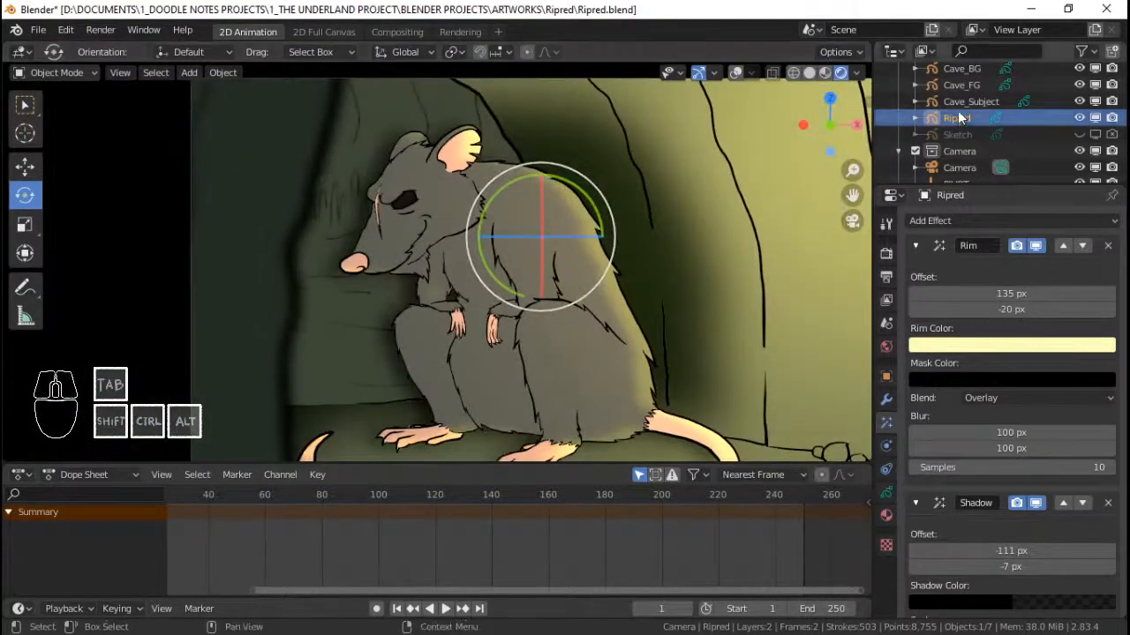
scroll(962, 106, "up", 2)
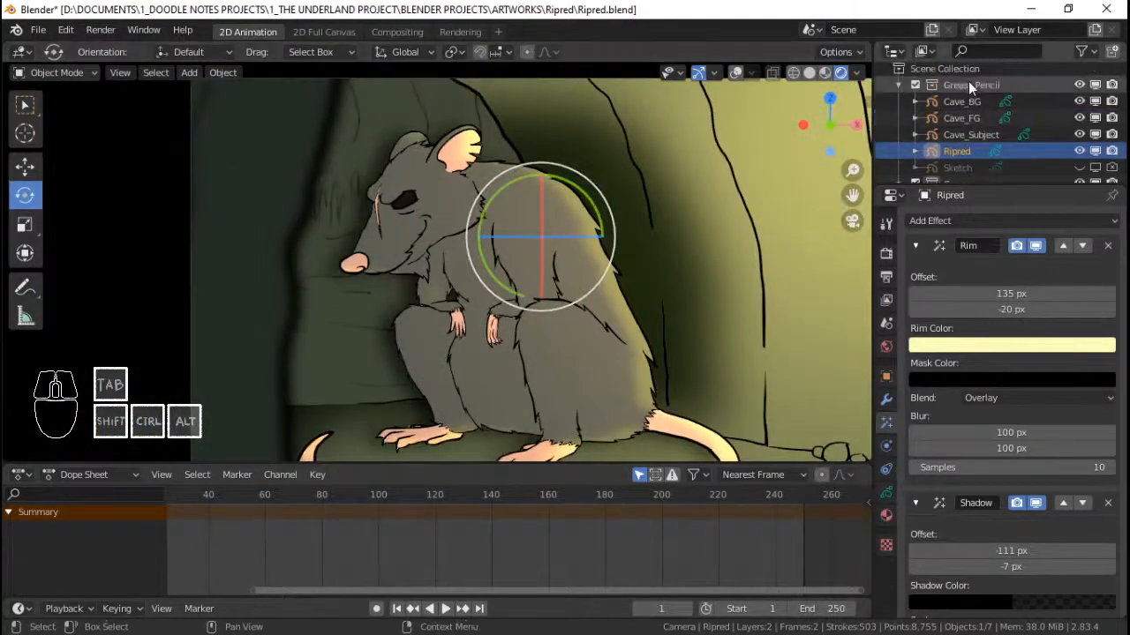
- Darken the base color of the CAVE_BG_1 fill material on the Cave_BG drawing to near black
left_click(969, 101)
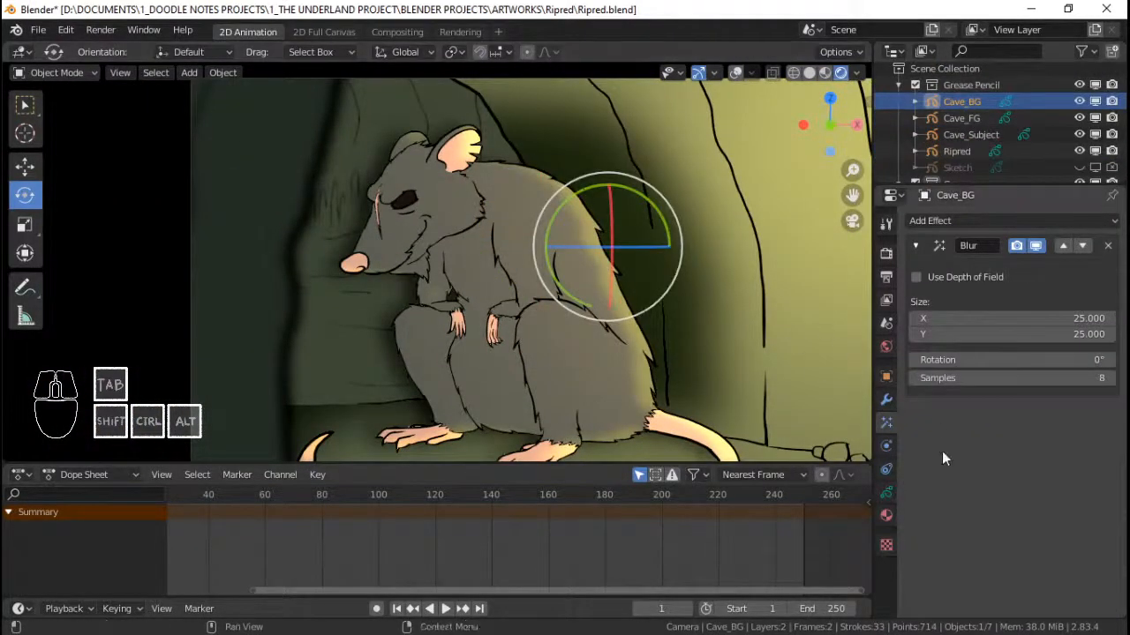
left_click(886, 516)
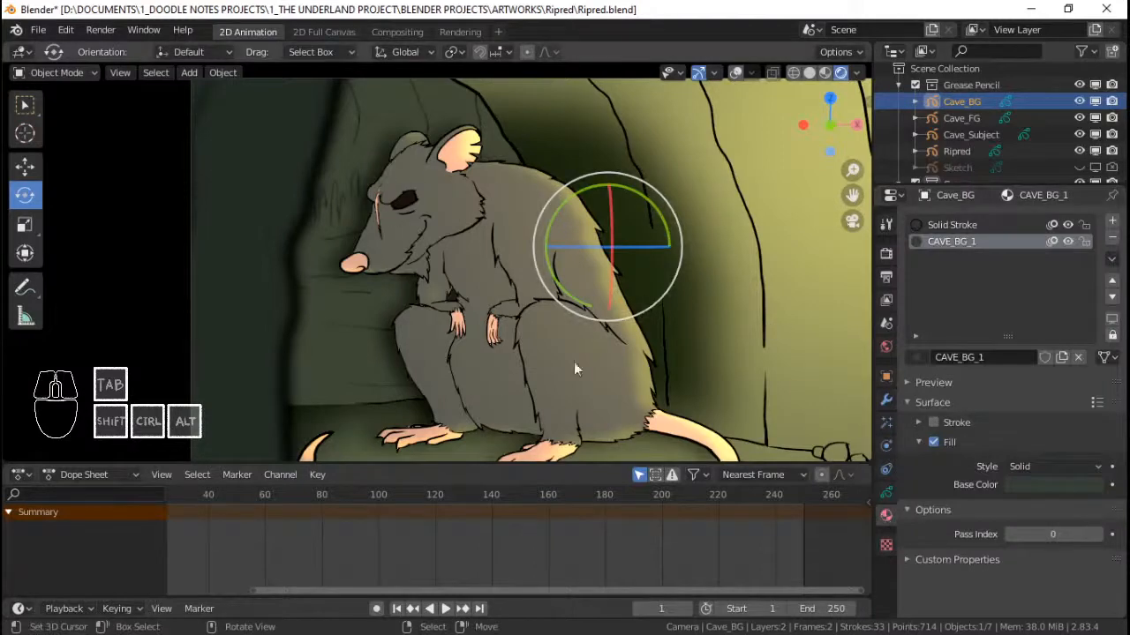
left_click(1024, 485)
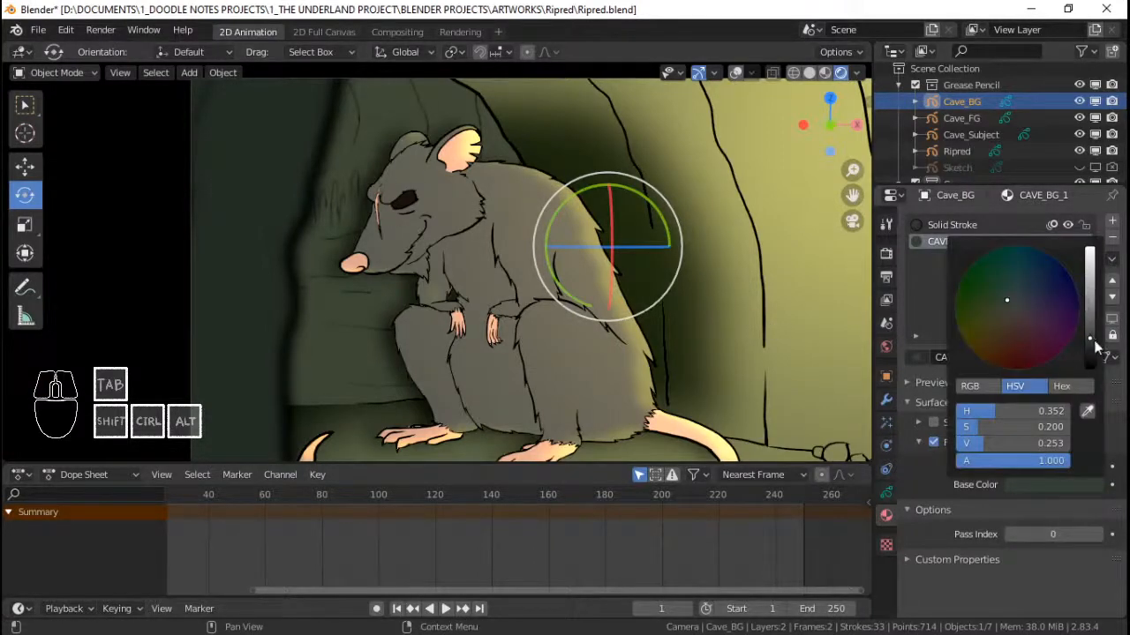
left_click_drag(1097, 347, 1089, 360)
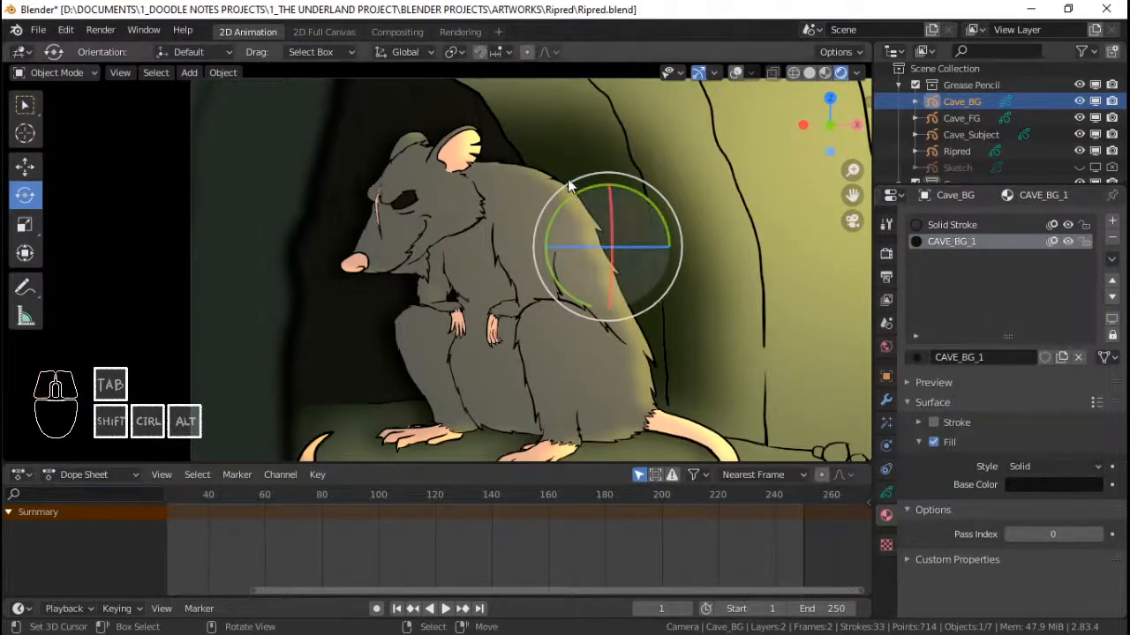
- Darken the rim color of the Rim effect on the Cave_Subject drawing
left_click(674, 159)
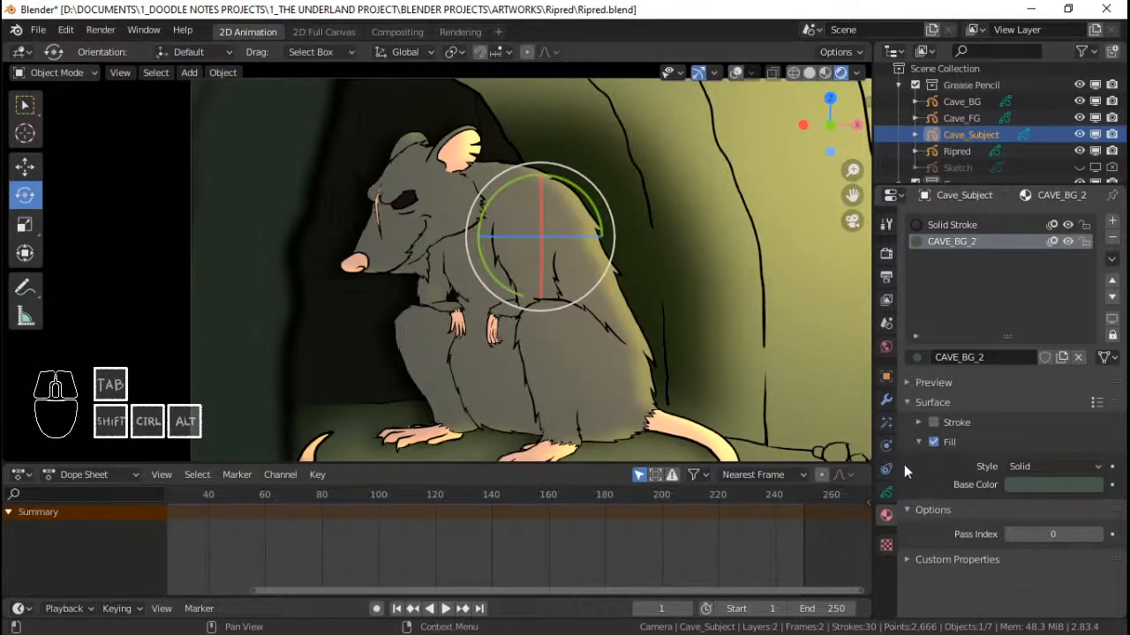
left_click(886, 422)
left_click(1006, 344)
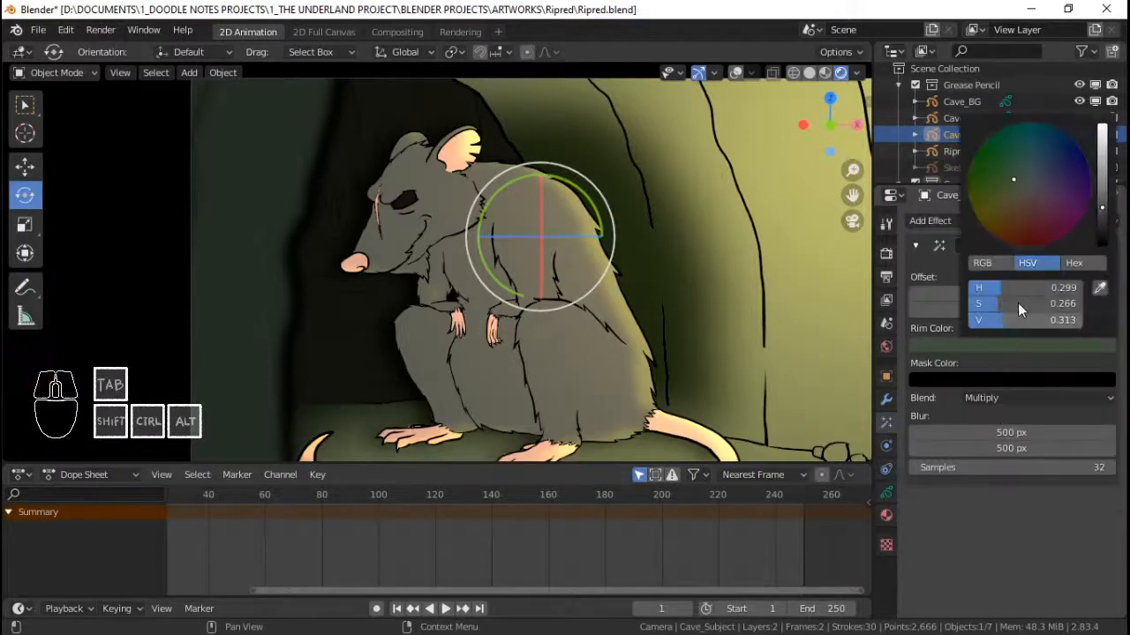
left_click(1099, 235)
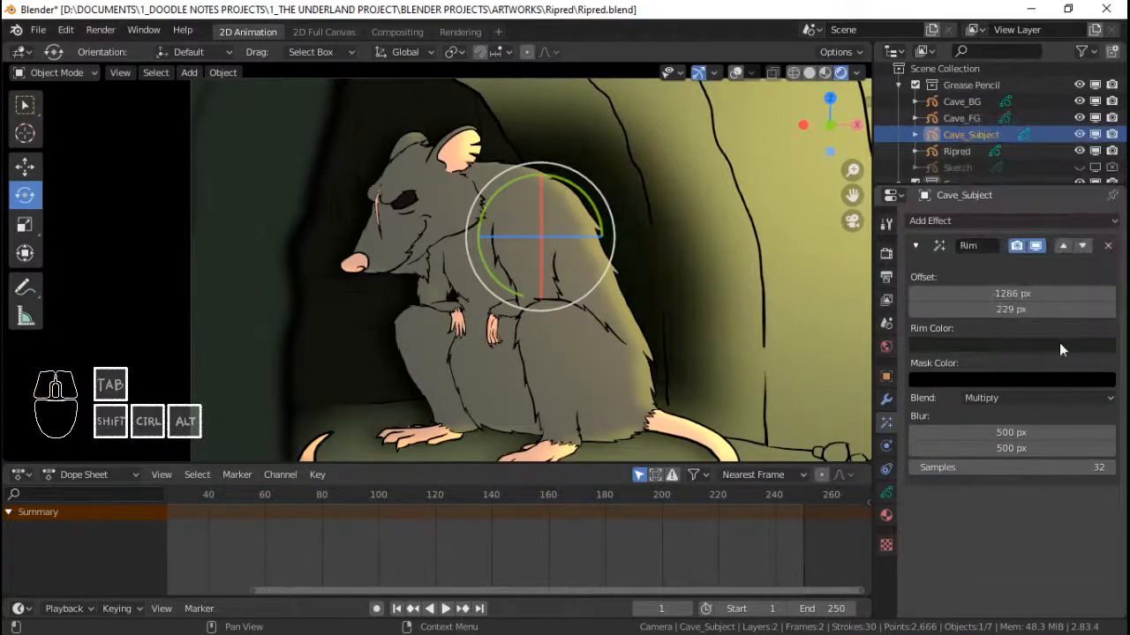
- Set the Cave_Subject Rim effect's offset to -964 px and -128 px, deselect the drawing and save the file
mouse_move(1012, 293)
left_mouse_down()
mouse_move(1059, 293)
mouse_move(957, 309)
left_mouse_up()
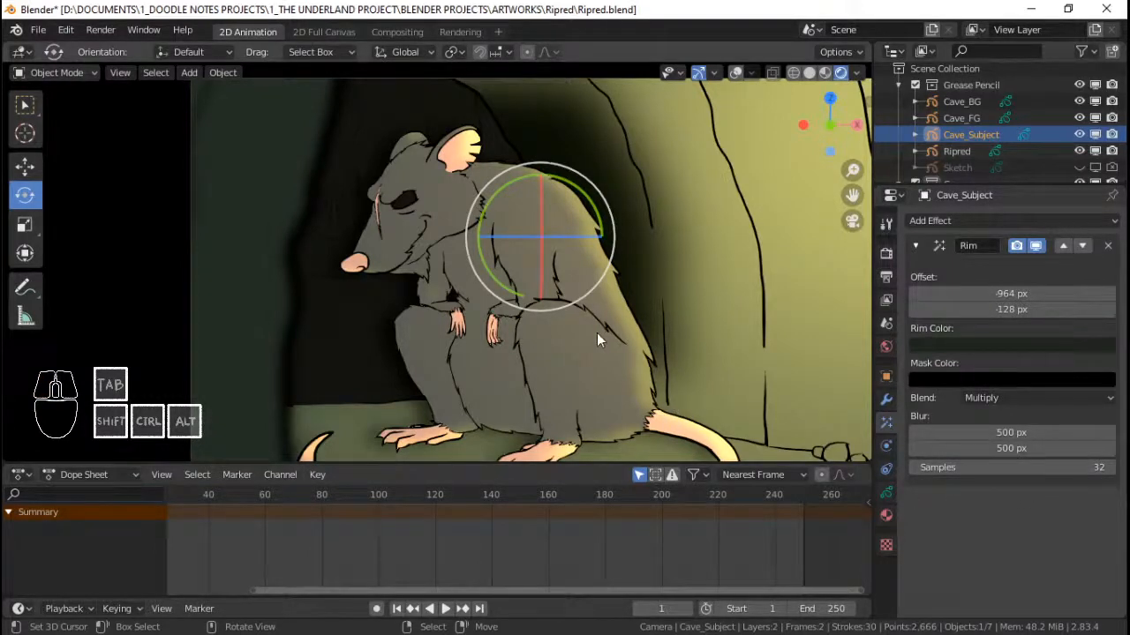
scroll(604, 324, "down", 3)
key("alt+a")
scroll(614, 319, "up", 4)
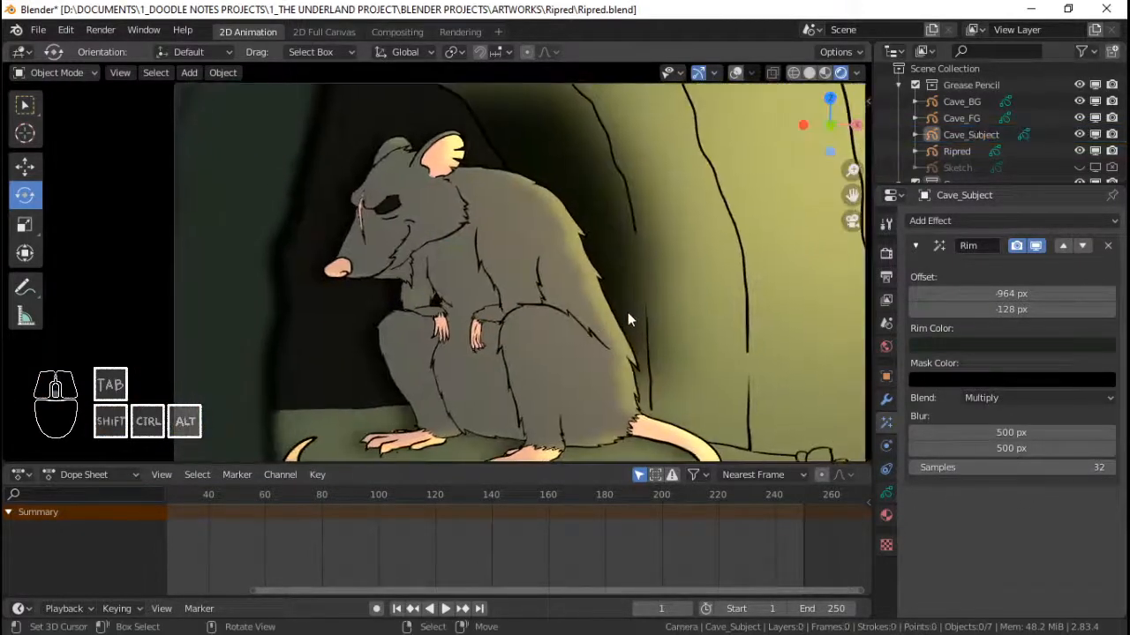
scroll(618, 319, "down", 3)
scroll(606, 326, "up", 1)
key("ctrl+s")
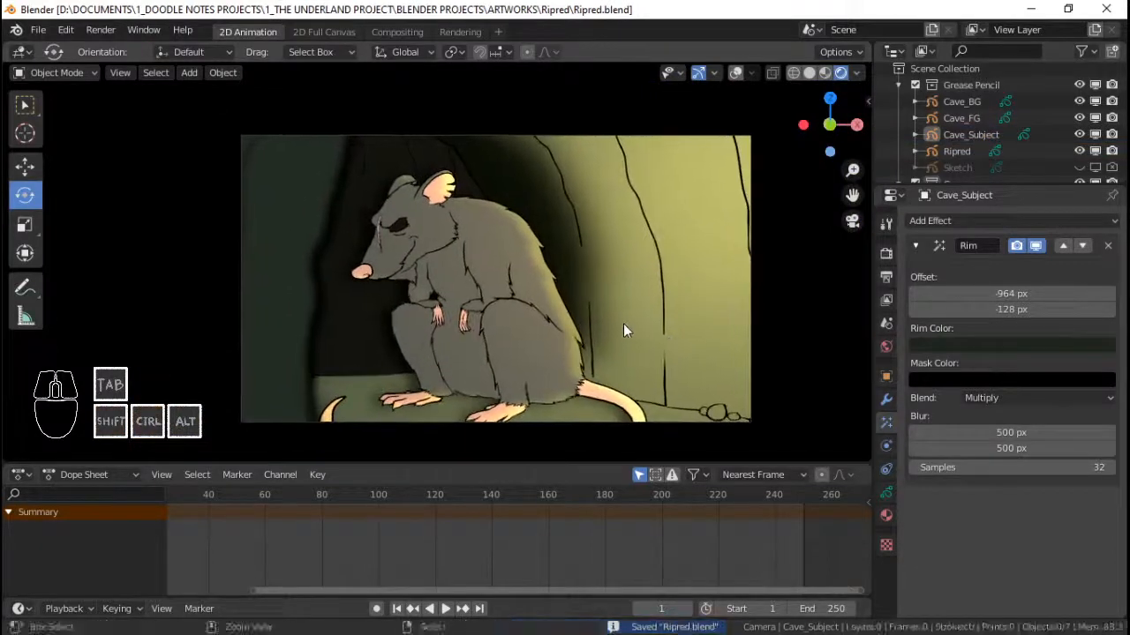
- Examine the Ripred rat drawing up close against the darkened cave, and save the file
scroll(632, 327, "up", 2, "ctrl")
scroll(609, 323, "up", 1, "shift")
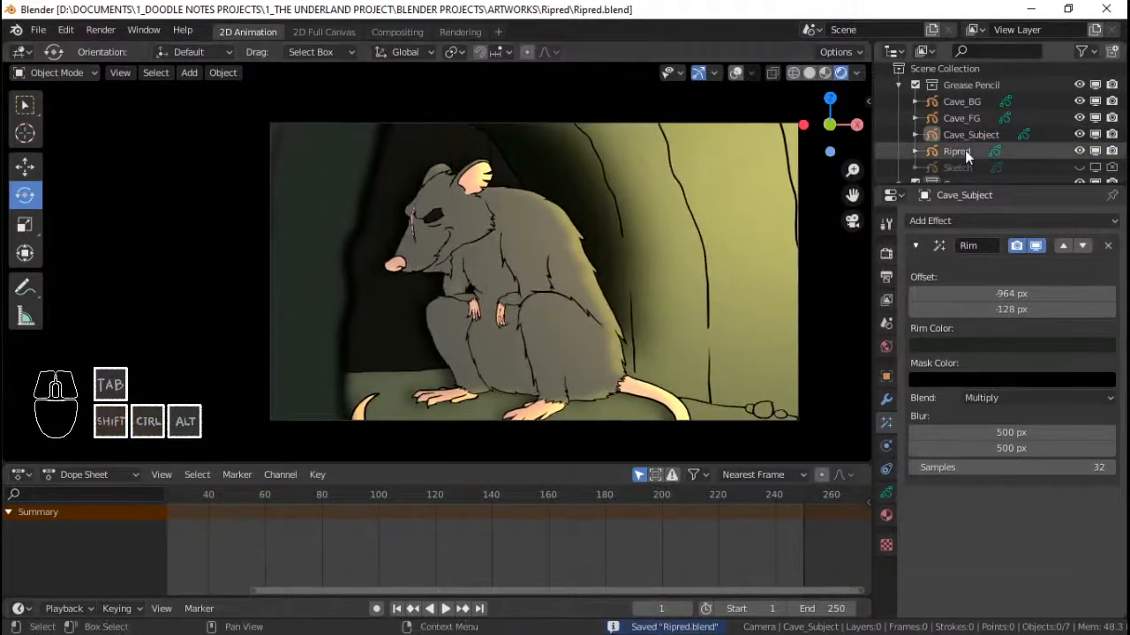
left_click(960, 151)
scroll(521, 275, "up", 4)
key("alt+a")
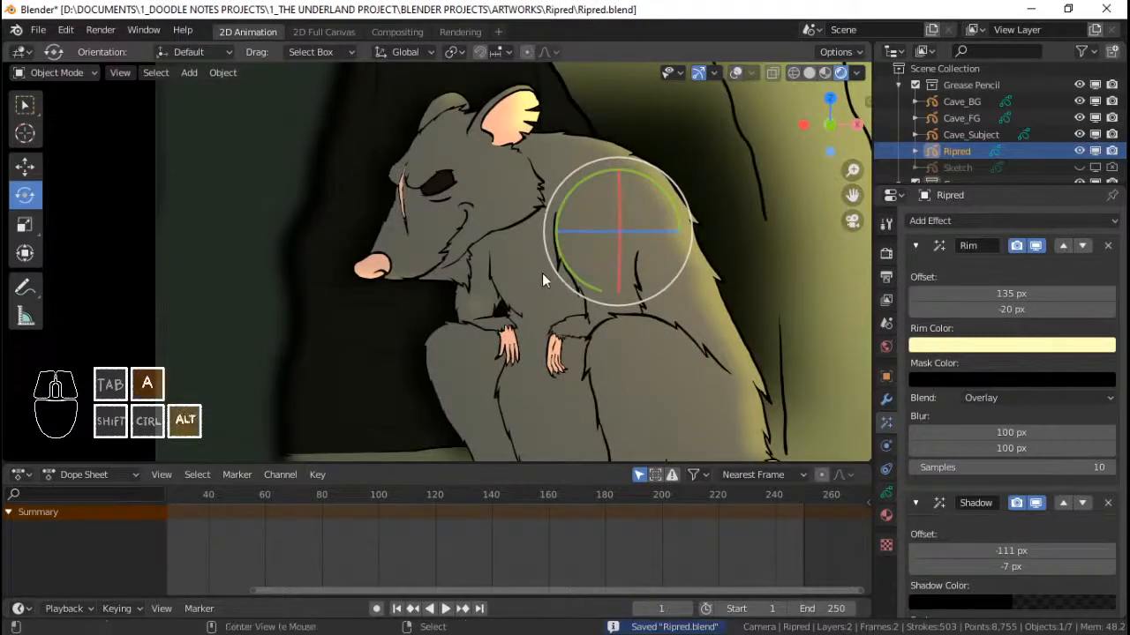
scroll(542, 272, "down", 2)
key("ctrl+s")
scroll(539, 288, "up", 2, "shift")
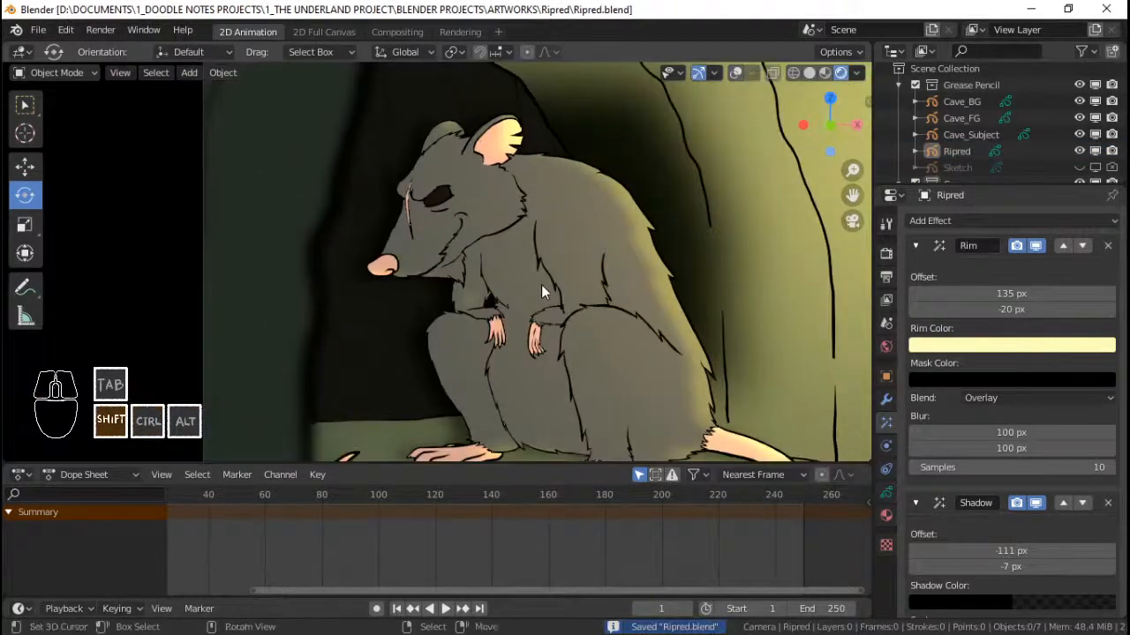
- Select the Ripred drawing and disable Cave_FG, Cave_BG and Cave_Subject in the viewport
left_click(553, 233)
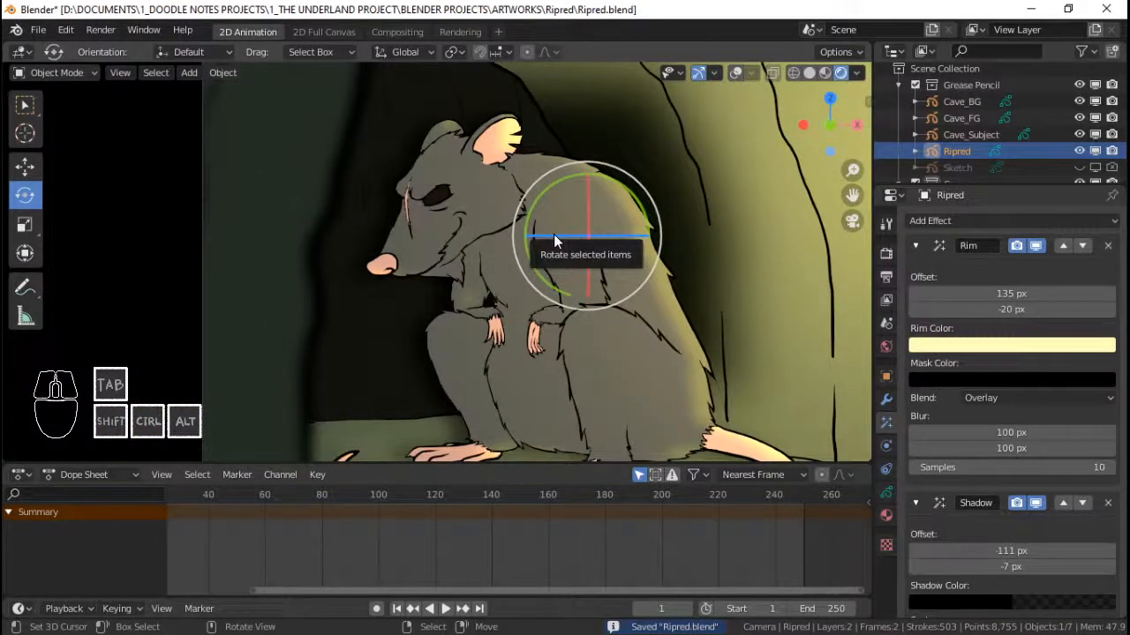
key("shift")
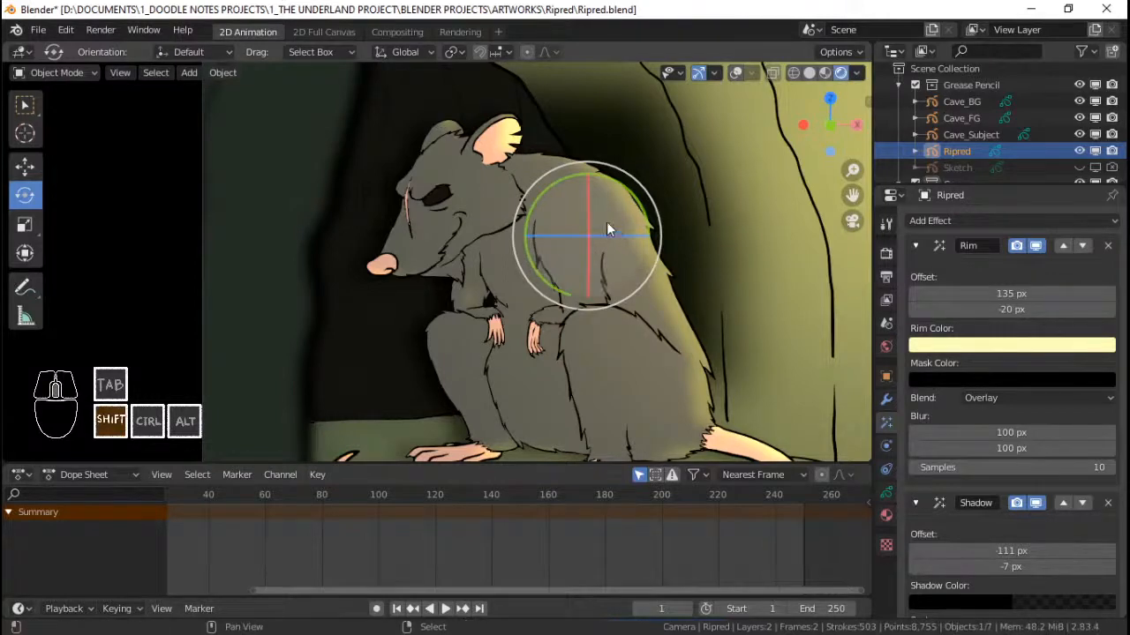
middle_click_drag(606, 229, 690, 124, "shift")
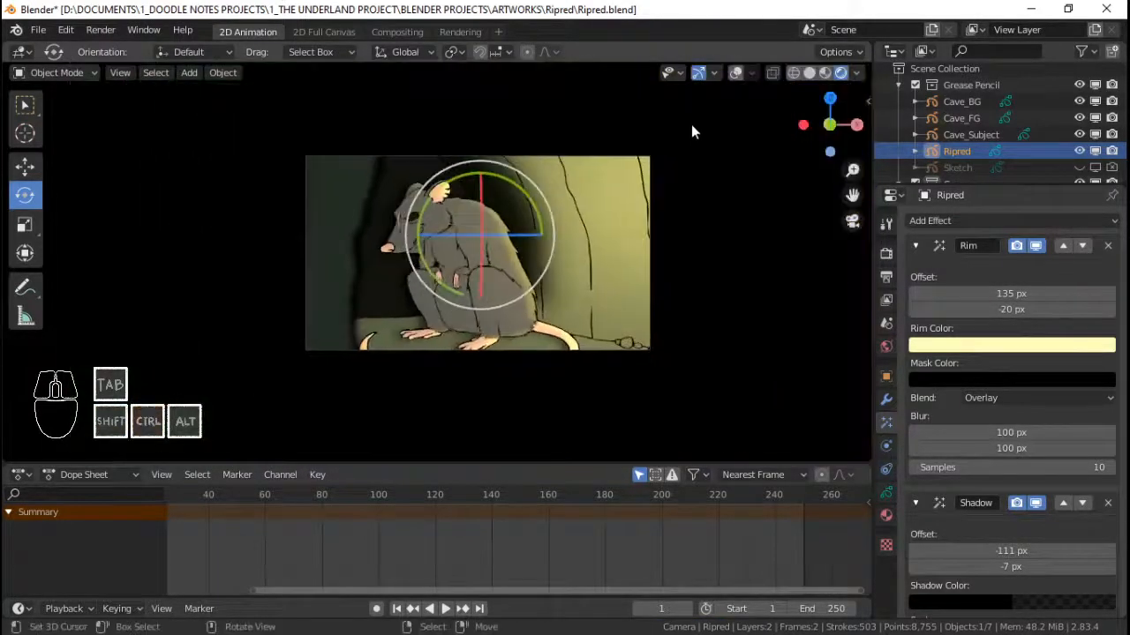
key("KP_0")
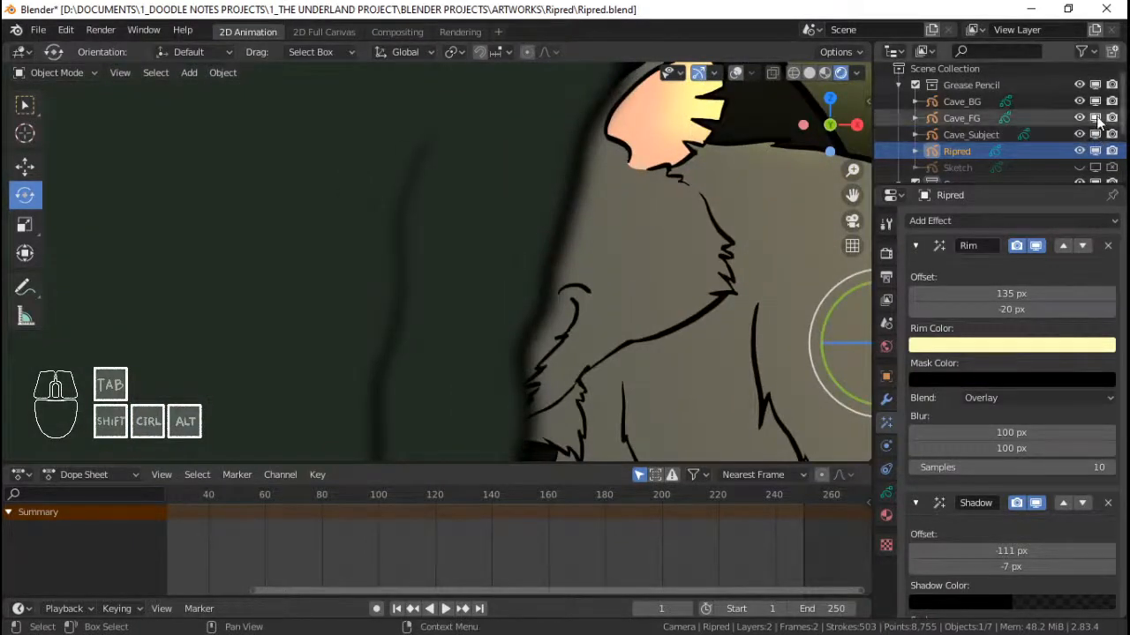
left_click(1095, 118)
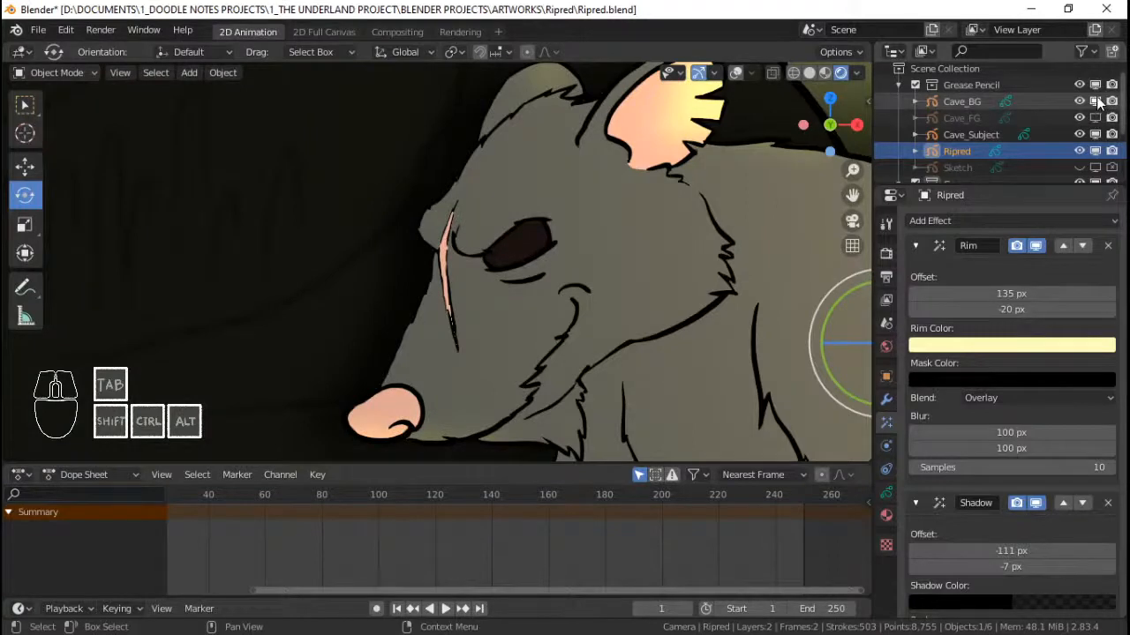
left_click(1095, 101)
left_click(1095, 134)
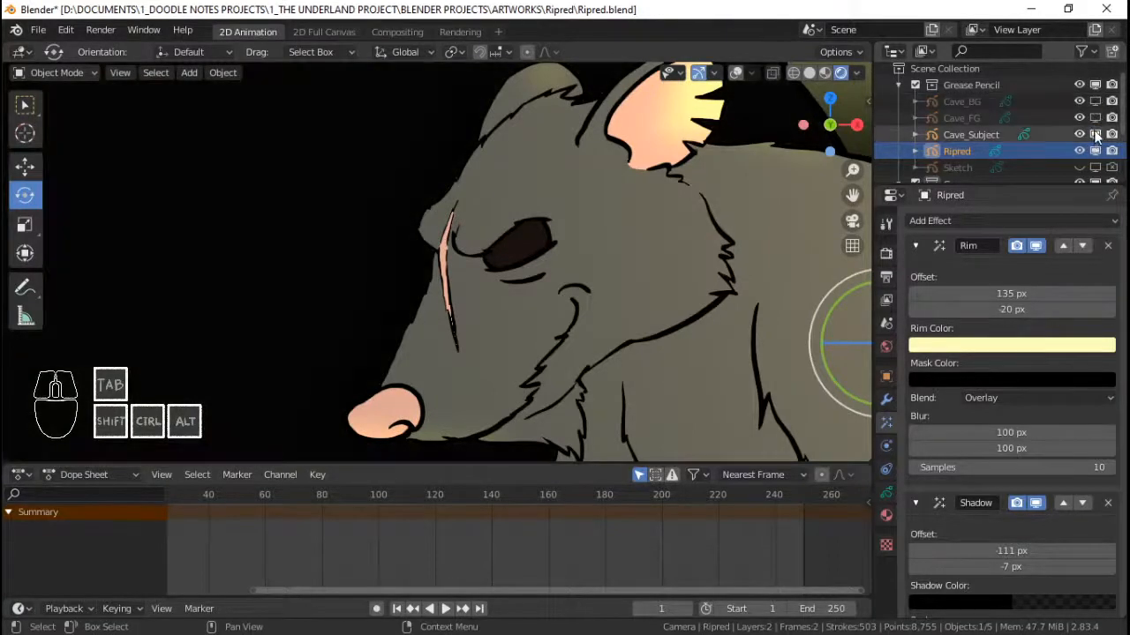
- Switch the viewport to solid shading with gizmos hidden and nothing selected, and save the file
left_click(810, 74)
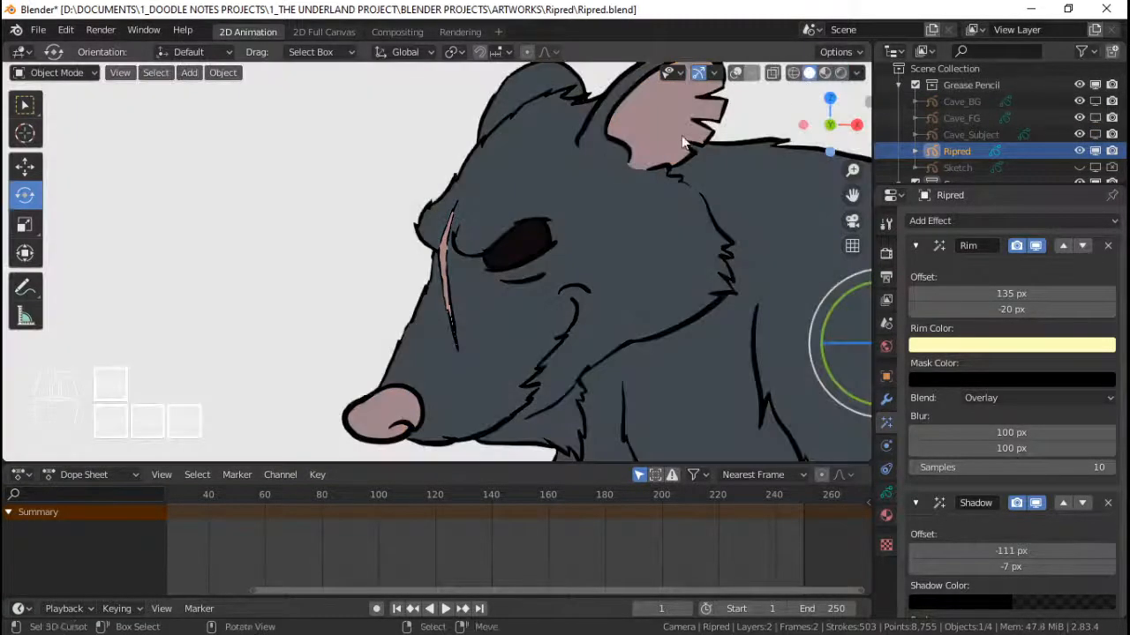
mouse_move(620, 139)
middle_mouse_down("ctrl")
mouse_move(599, 192)
mouse_move(569, 159)
mouse_move(565, 202)
middle_mouse_up("ctrl")
middle_click_drag(564, 202, 562, 178, "shift")
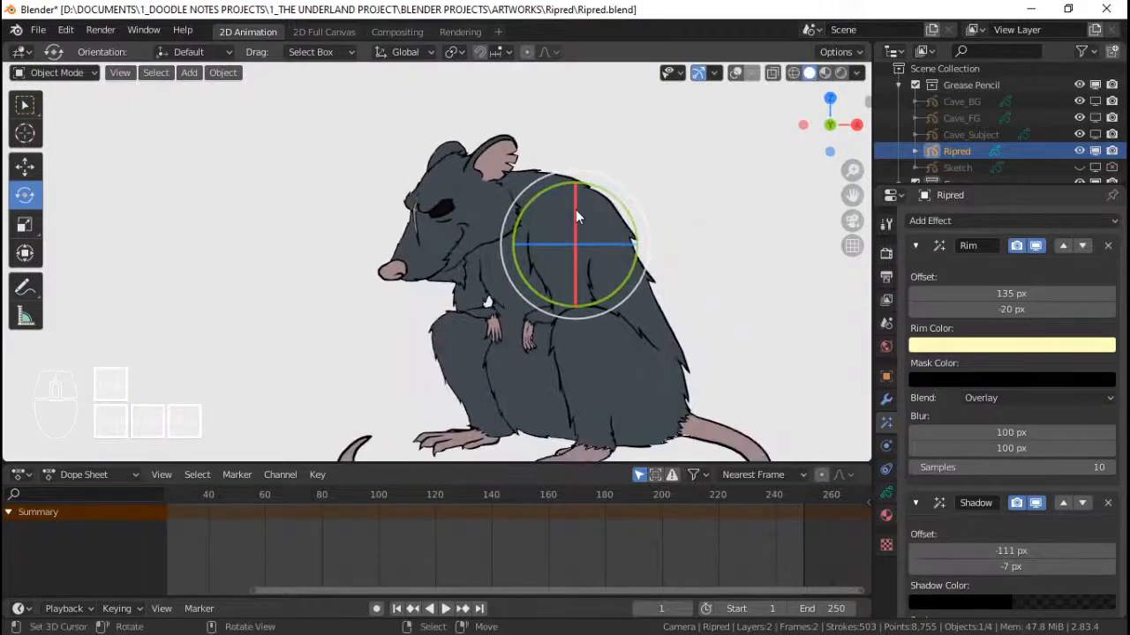
left_click(698, 74)
left_click(601, 235)
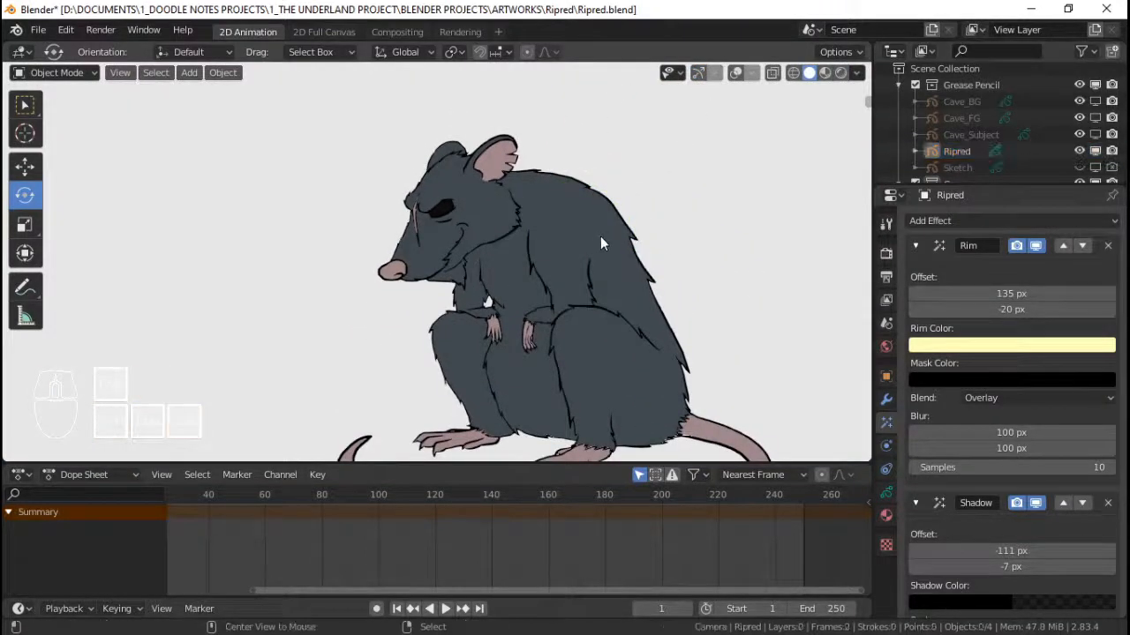
mouse_move(600, 235)
middle_mouse_down("ctrl")
mouse_move(593, 181)
mouse_move(628, 174)
mouse_move(573, 211)
mouse_move(601, 267)
mouse_move(609, 248)
middle_mouse_up("ctrl")
key("ctrl+s")
scroll(594, 250, "up", 3)
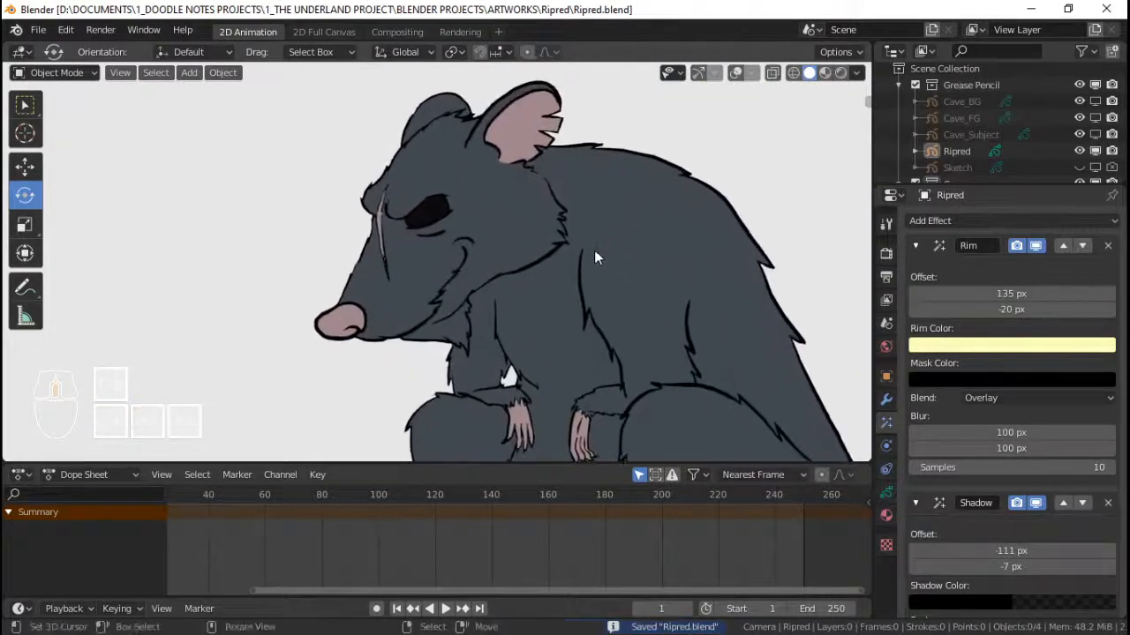
- Show the Ripred drawing's Grease Pencil layer settings and save the file
left_click(886, 491)
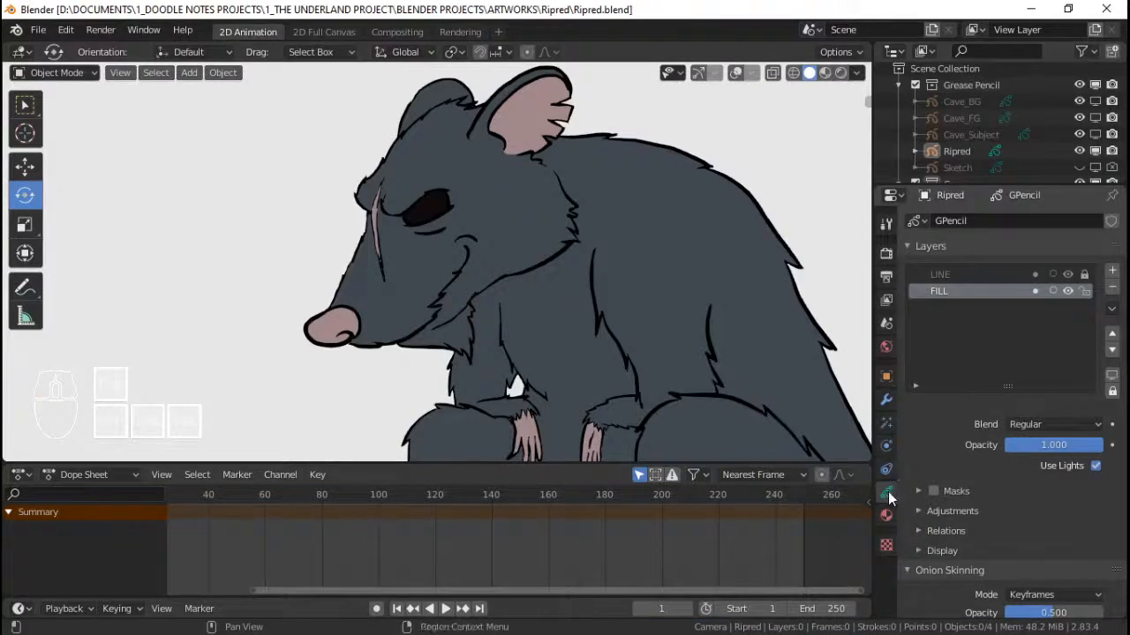
middle_click_drag(566, 182, 569, 237)
key("ctrl+s")
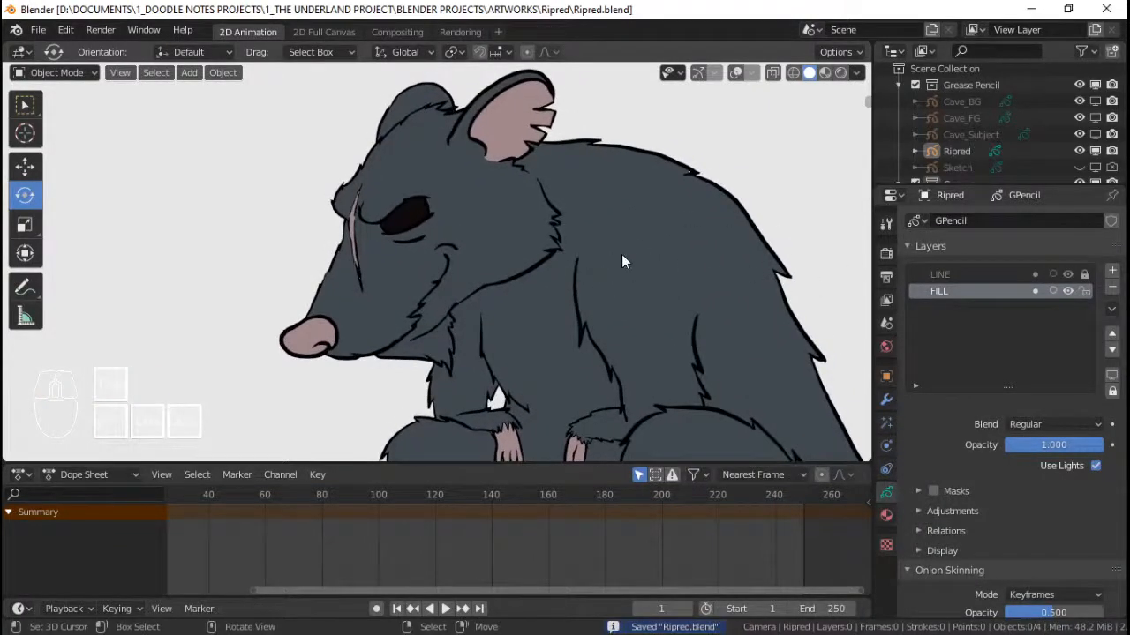
key("ctrl+Tab")
middle_click_drag(611, 308, 580, 296, "ctrl")
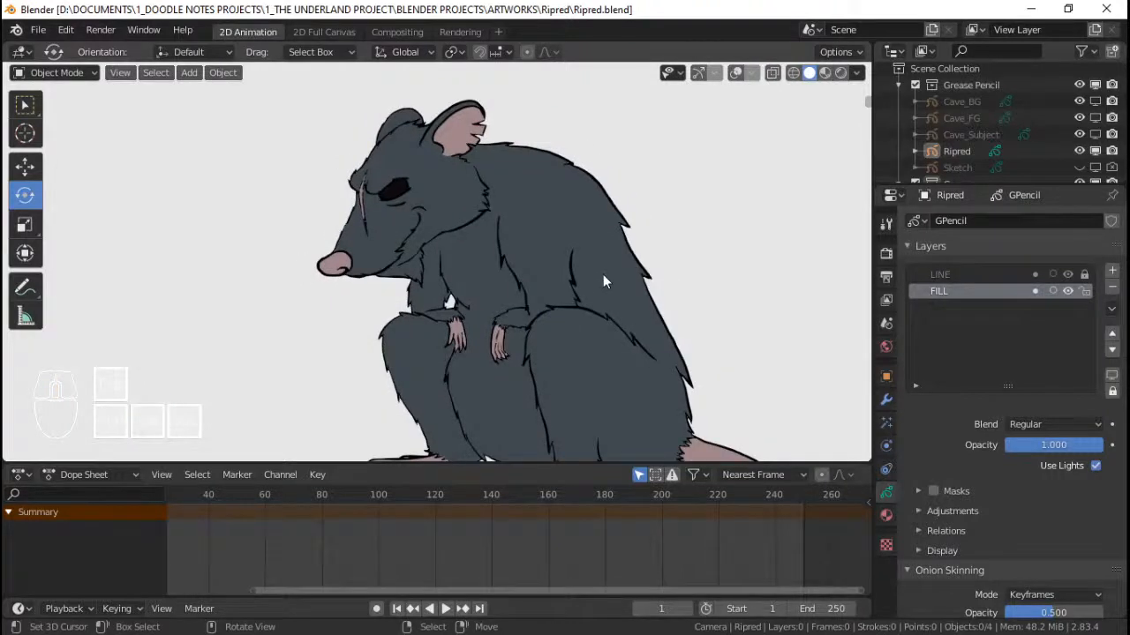
middle_click_drag(497, 286, 500, 266, "ctrl")
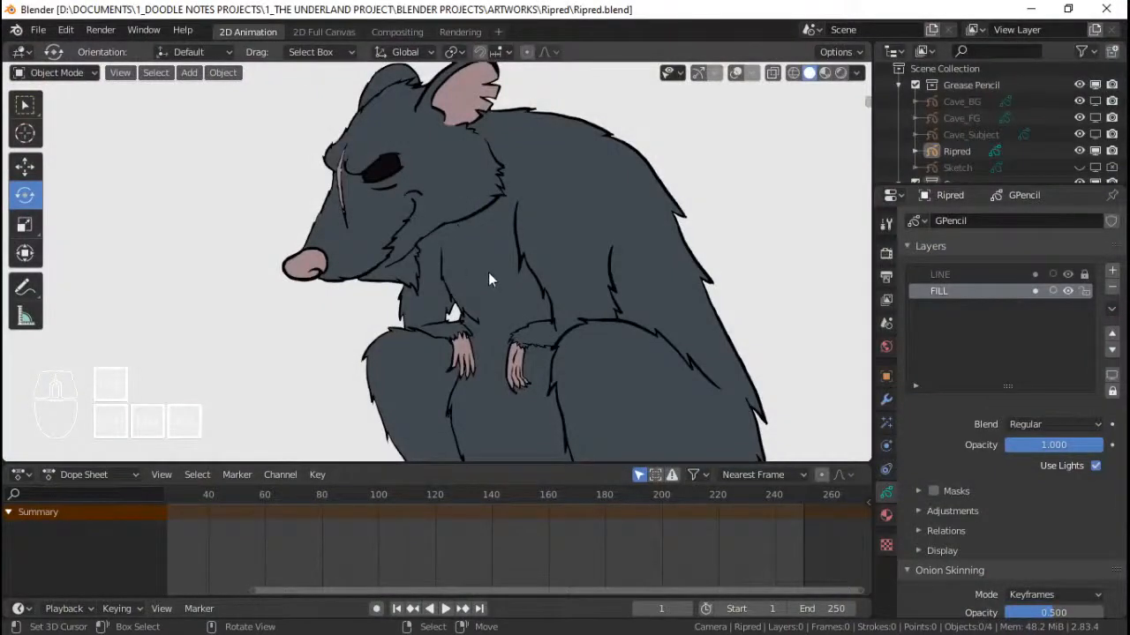
mouse_move(489, 275)
middle_mouse_down("ctrl")
mouse_move(498, 263)
mouse_move(505, 291)
mouse_move(499, 276)
middle_mouse_up("ctrl")
middle_click_drag(499, 275, 509, 312, "ctrl")
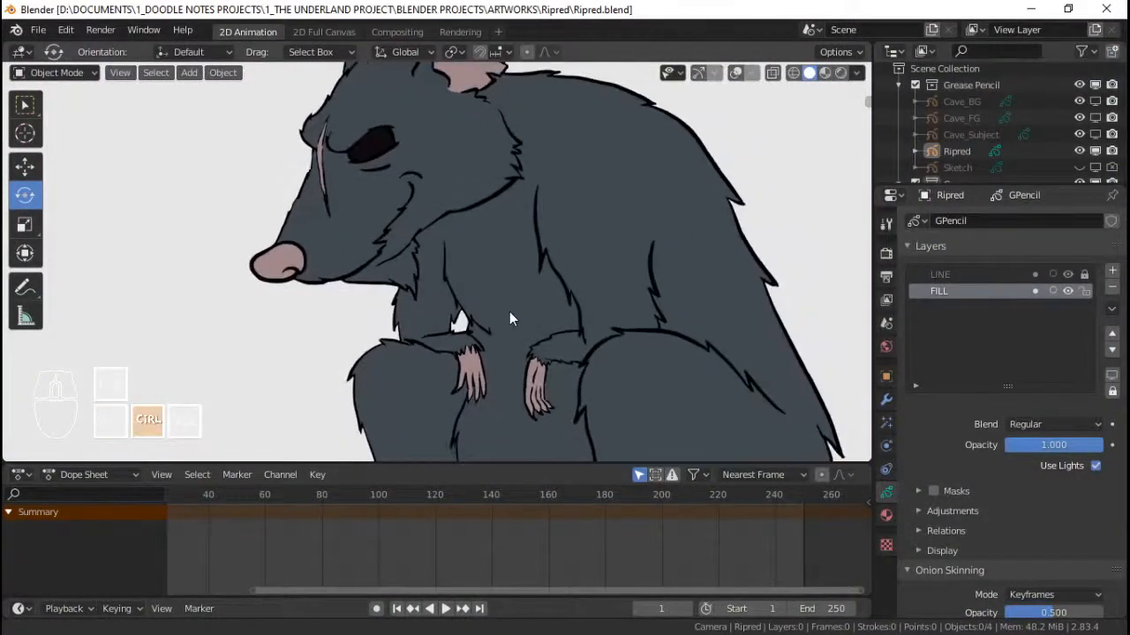
middle_click_drag(507, 229, 502, 254, "shift")
middle_click_drag(502, 255, 502, 289, "ctrl")
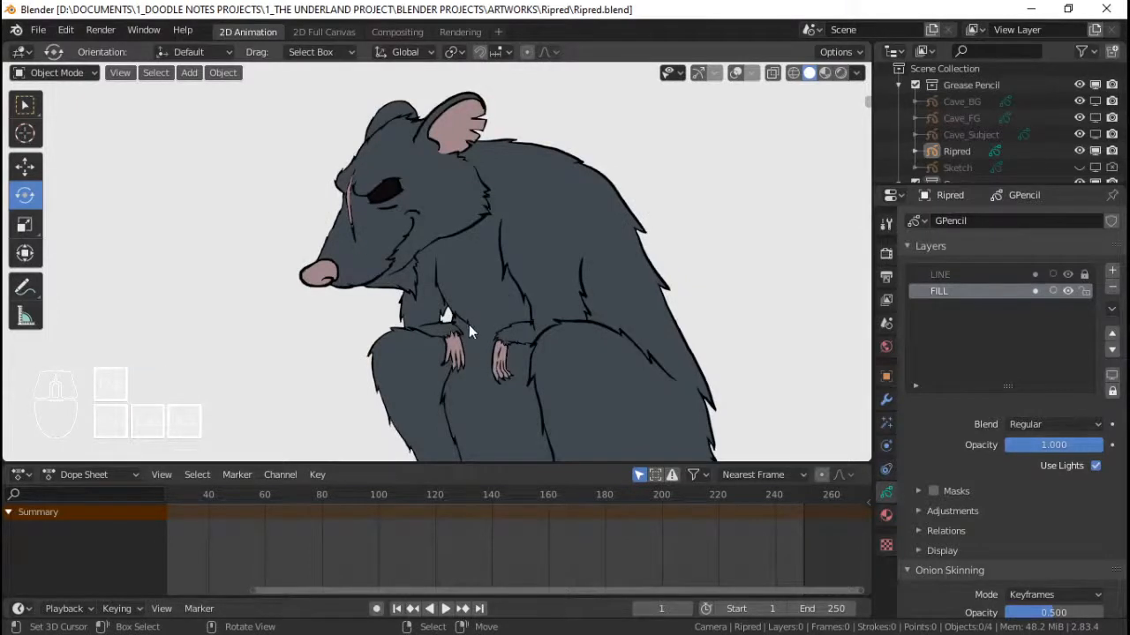
middle_click_drag(470, 310, 481, 276, "ctrl")
mouse_move(483, 239)
middle_mouse_down("ctrl")
mouse_move(484, 277)
mouse_move(472, 247)
mouse_move(512, 294)
middle_mouse_up("ctrl")
- Enter Draw mode on the Ripred drawing and lock its FILL layer
key("ctrl+Tab")
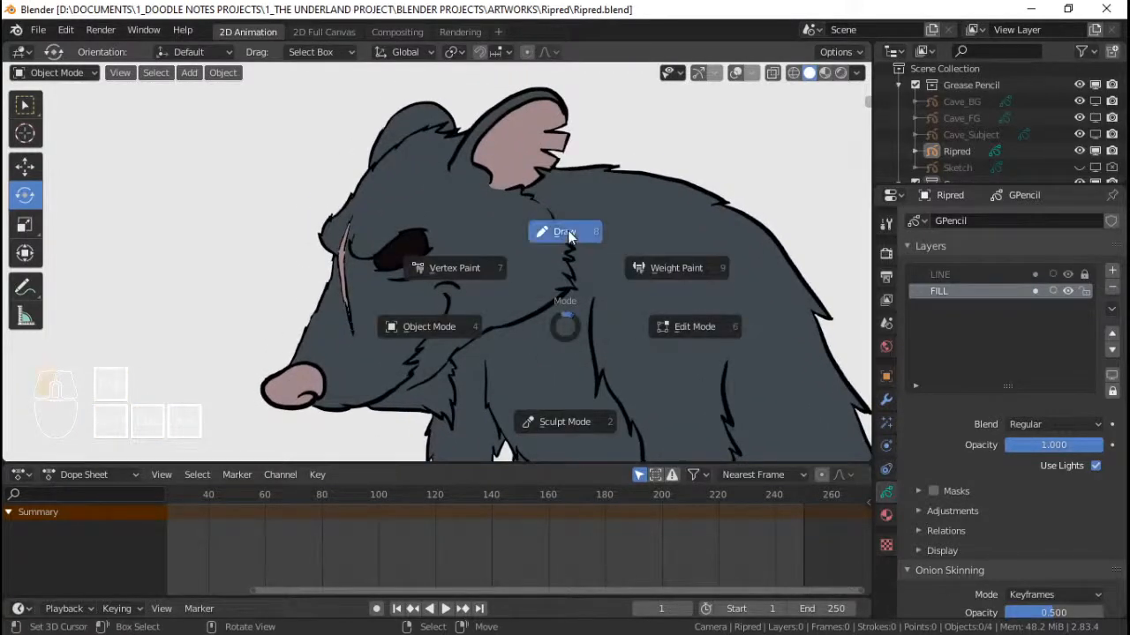
left_click(565, 232)
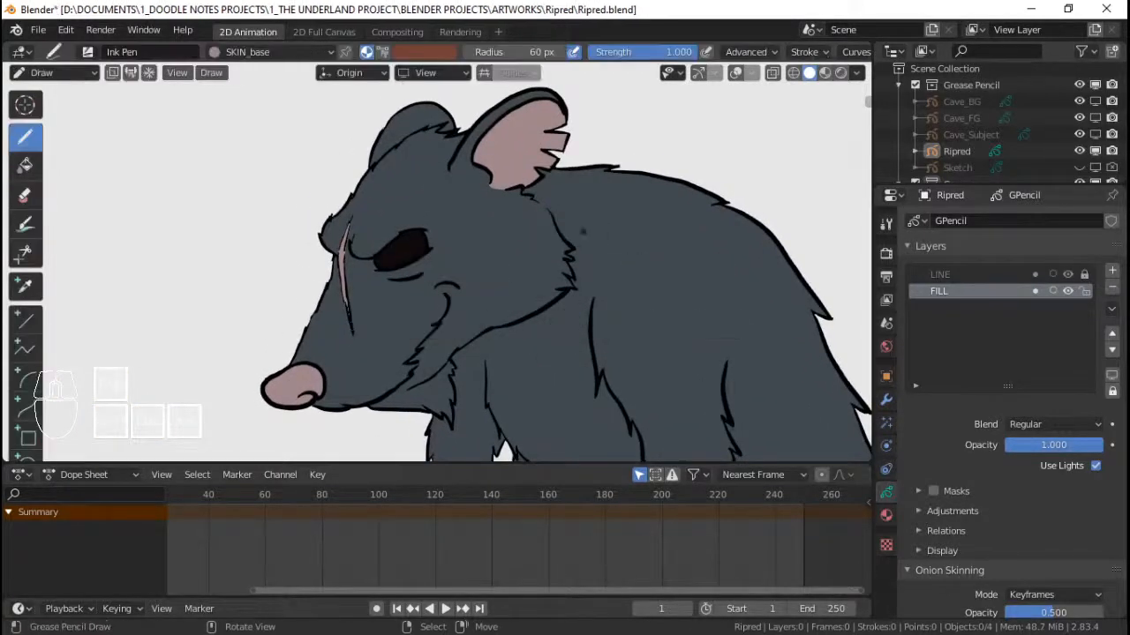
left_click(1084, 292)
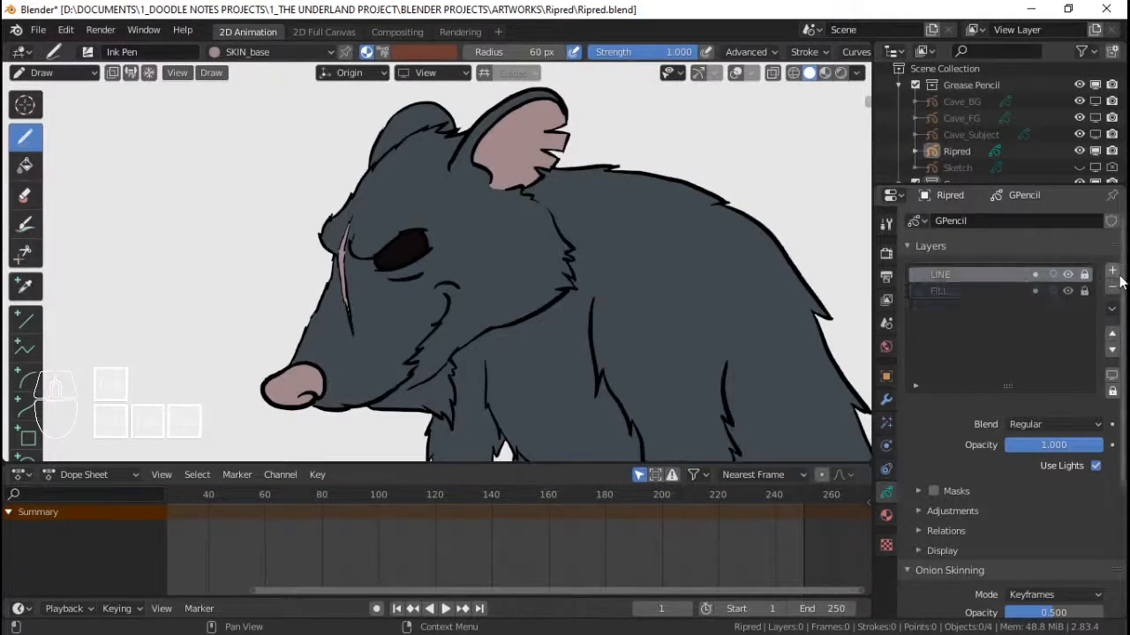
- Add a Grease Pencil layer named Shading above the LINE layer and set its blend mode to Multiply
left_click(1112, 270)
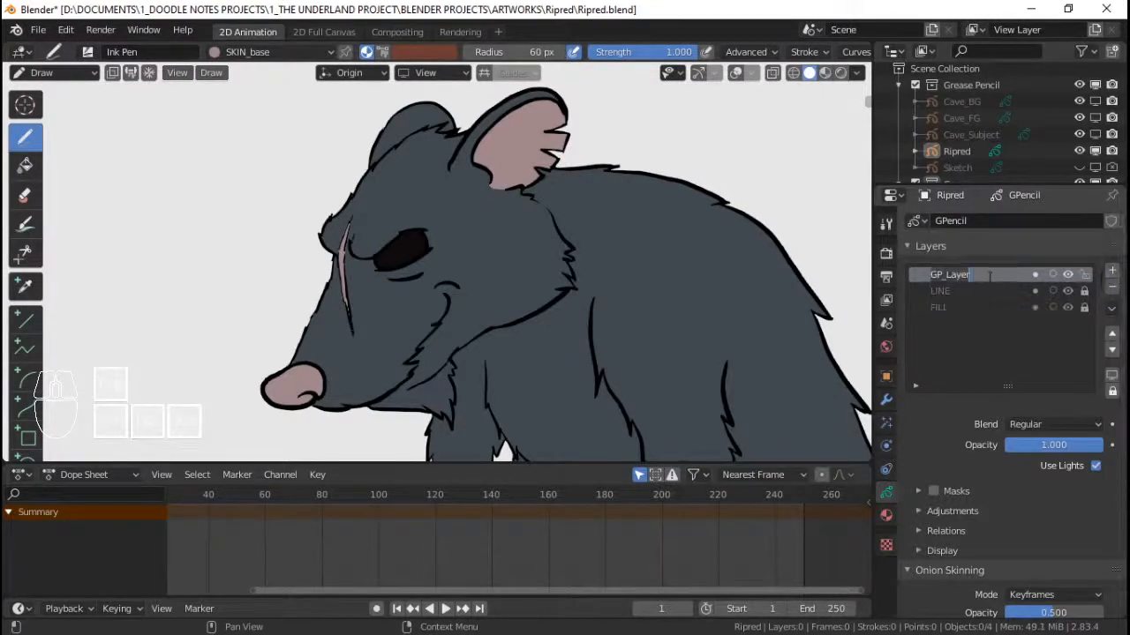
type("Shading")
left_click(1020, 424)
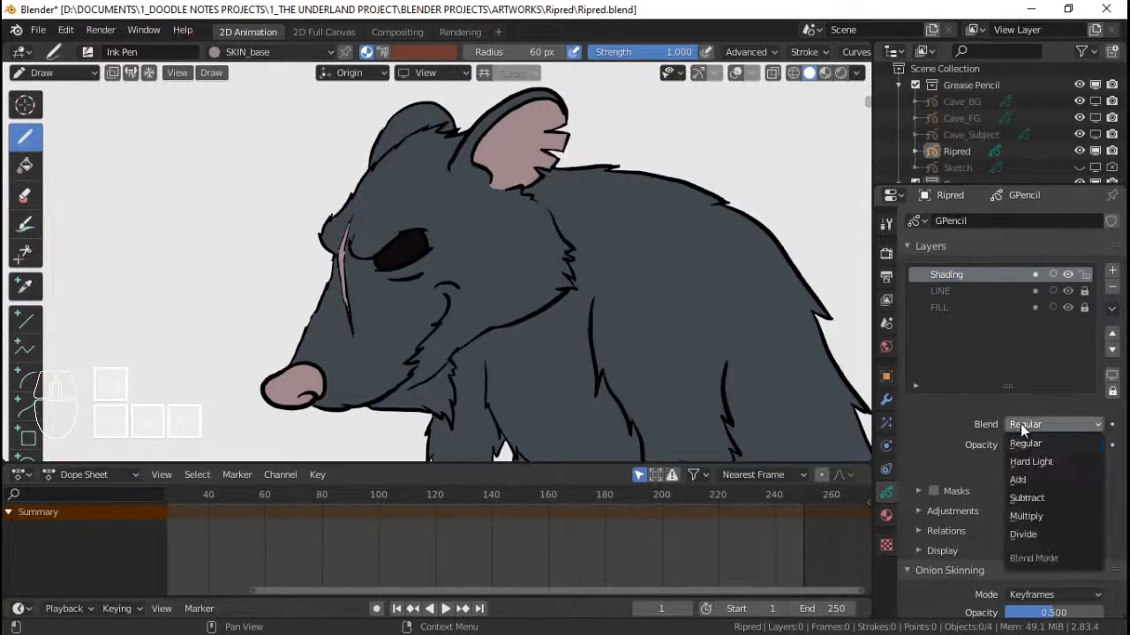
left_click(1030, 515)
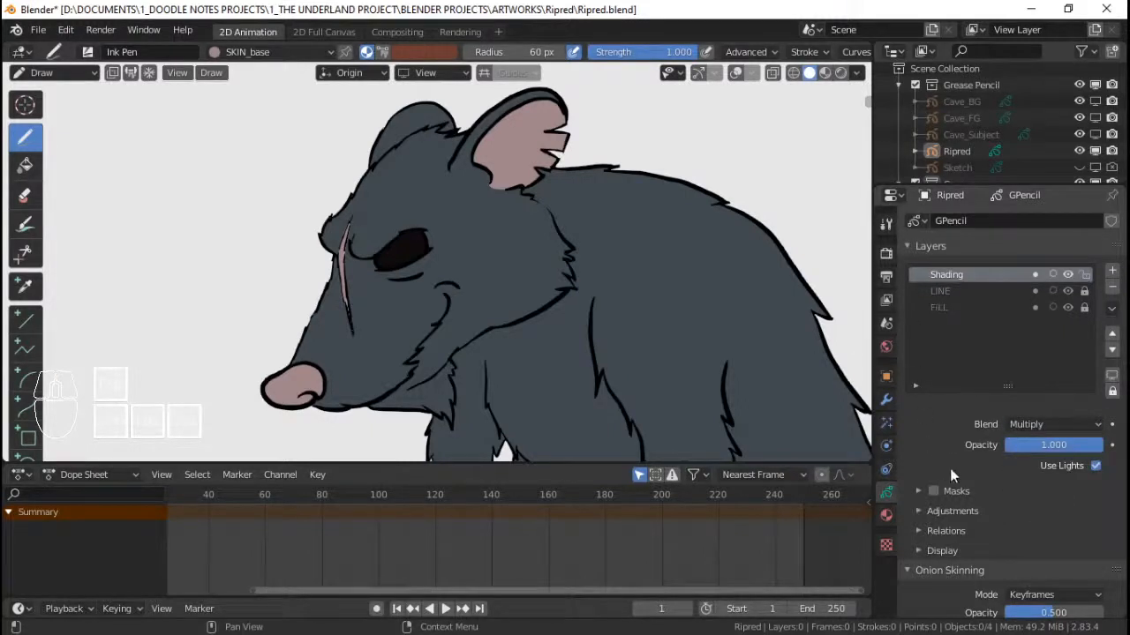
- Add a material named Shading to the Ripred drawing and make it fill-only, with Stroke off
scroll(951, 476, "down", 5)
left_click(886, 515)
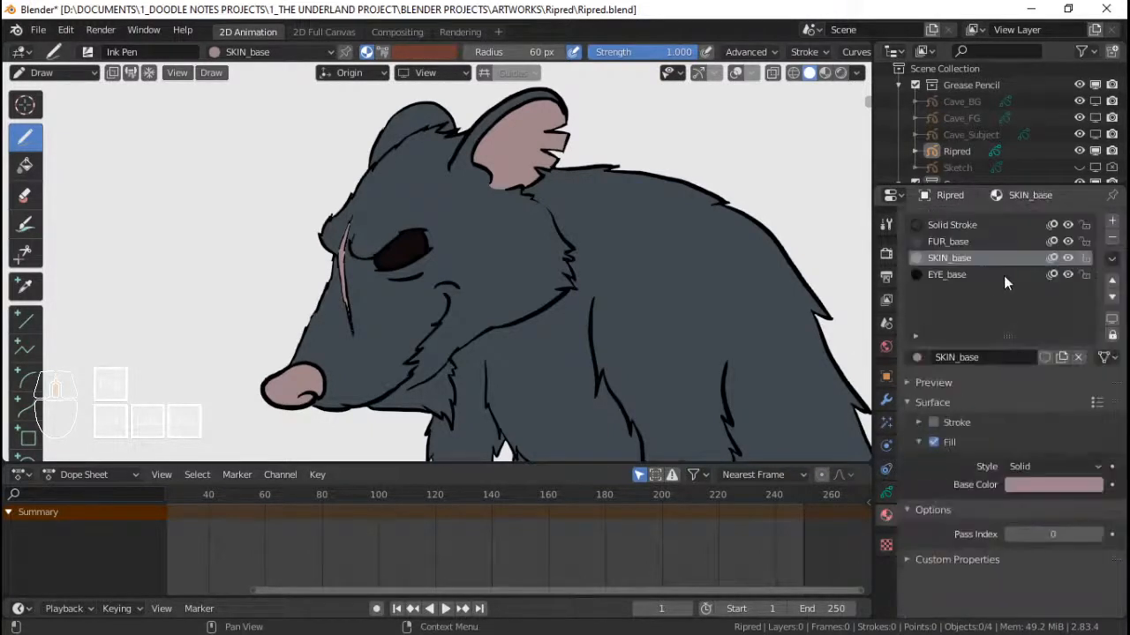
left_click(1112, 222)
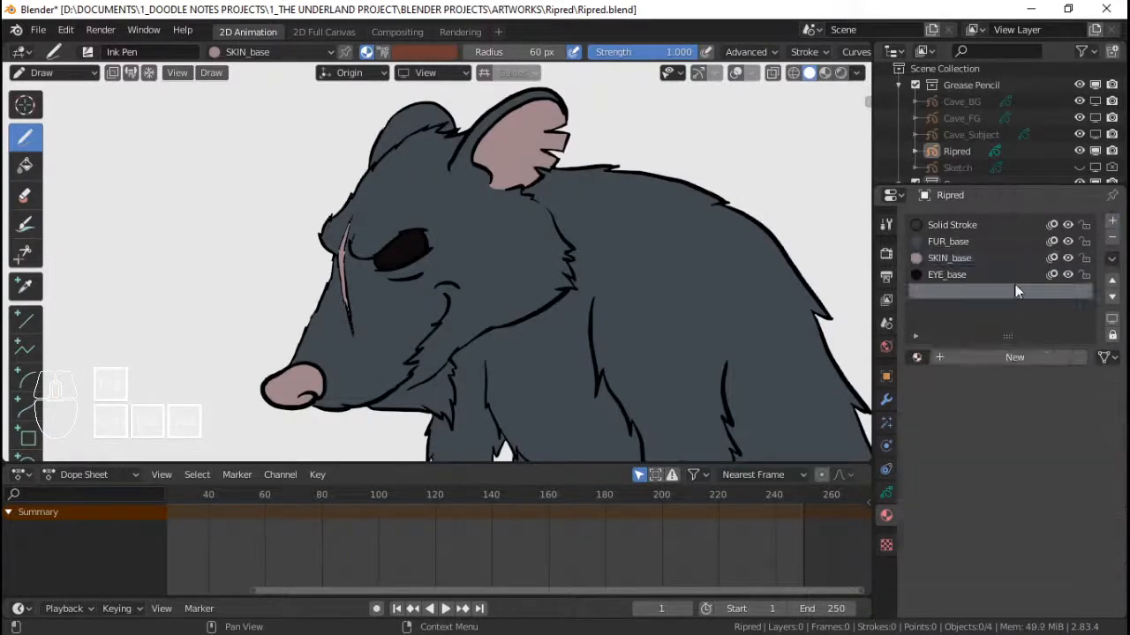
left_click(952, 359)
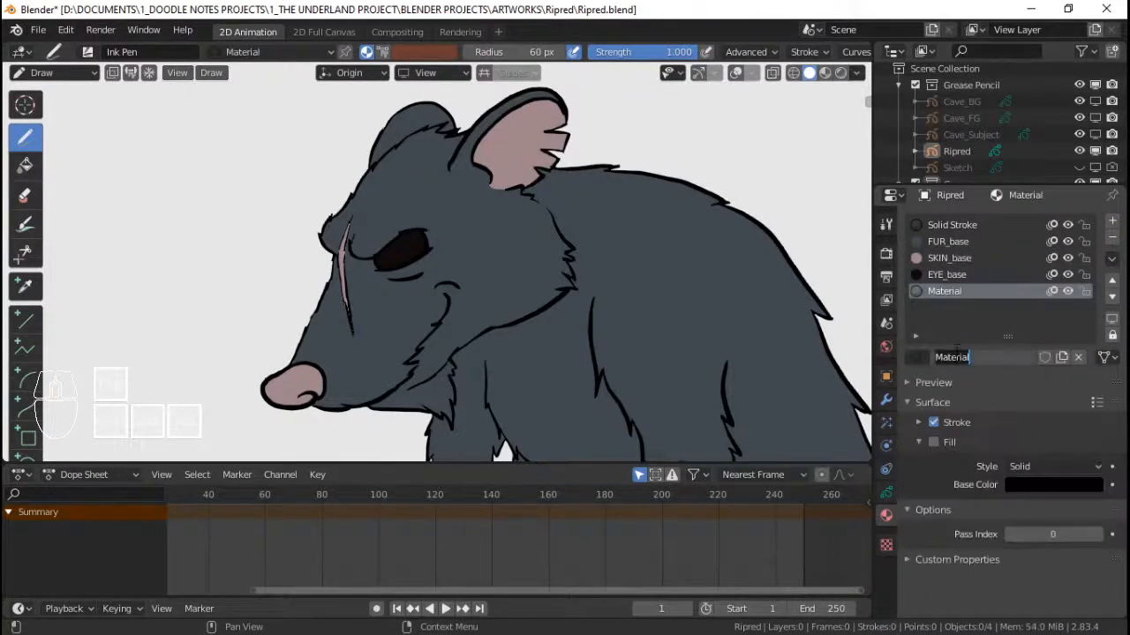
double_click(955, 357)
type("Shading")
key("Return")
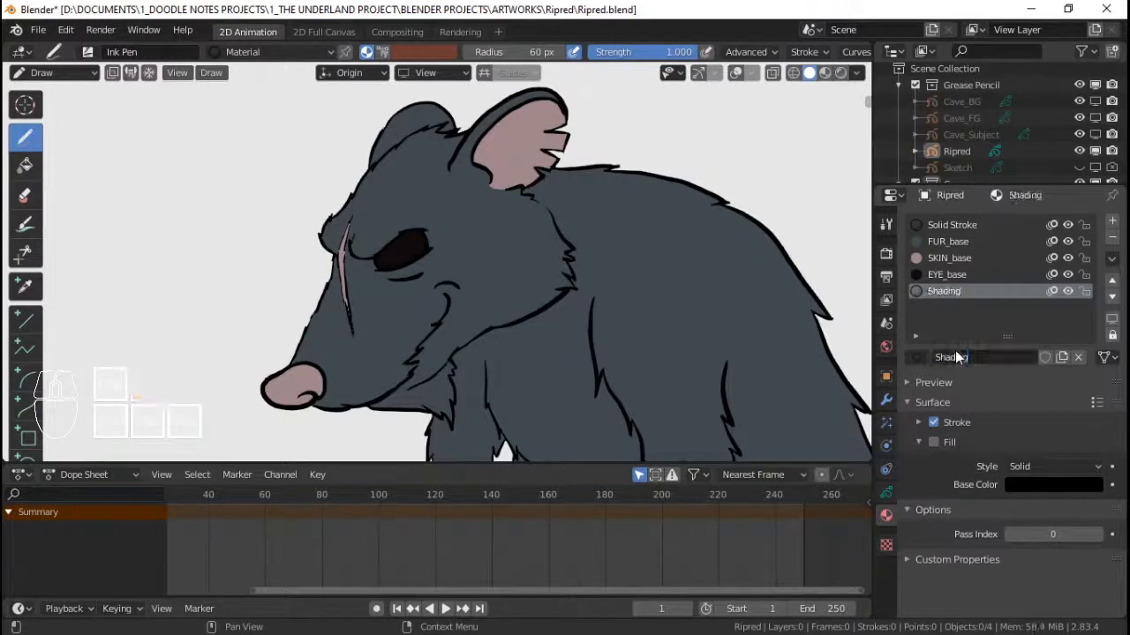
left_click(934, 442)
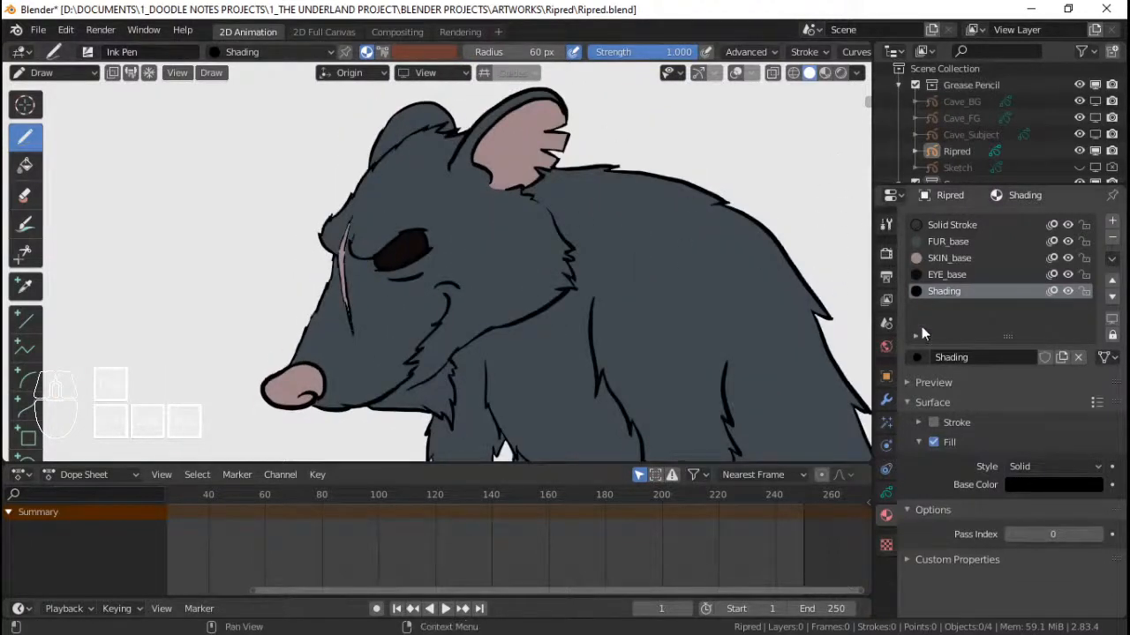
- Return to the Ripred drawing's layer settings and save the file
left_click(886, 495)
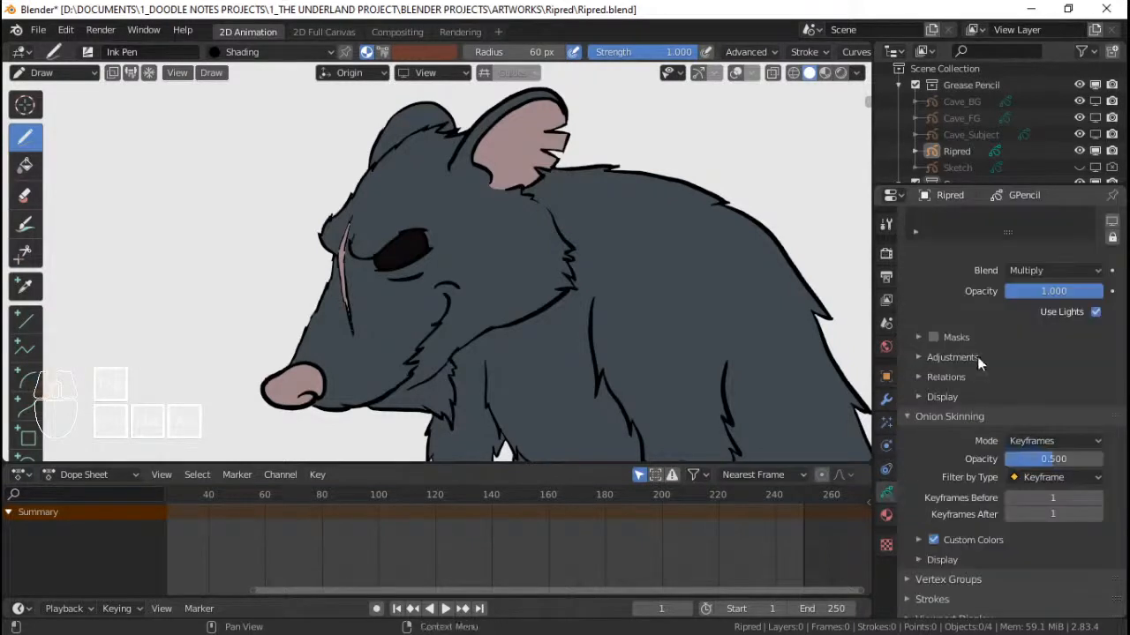
scroll(976, 357, "up", 4)
key("ctrl+s")
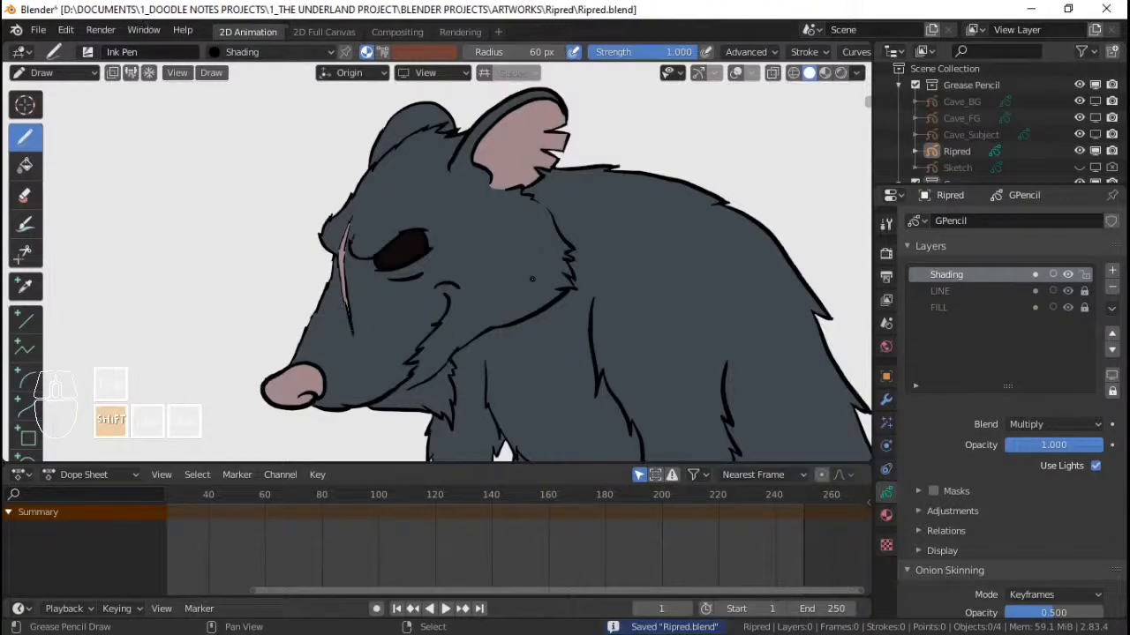
middle_click_drag(481, 530, 742, 556)
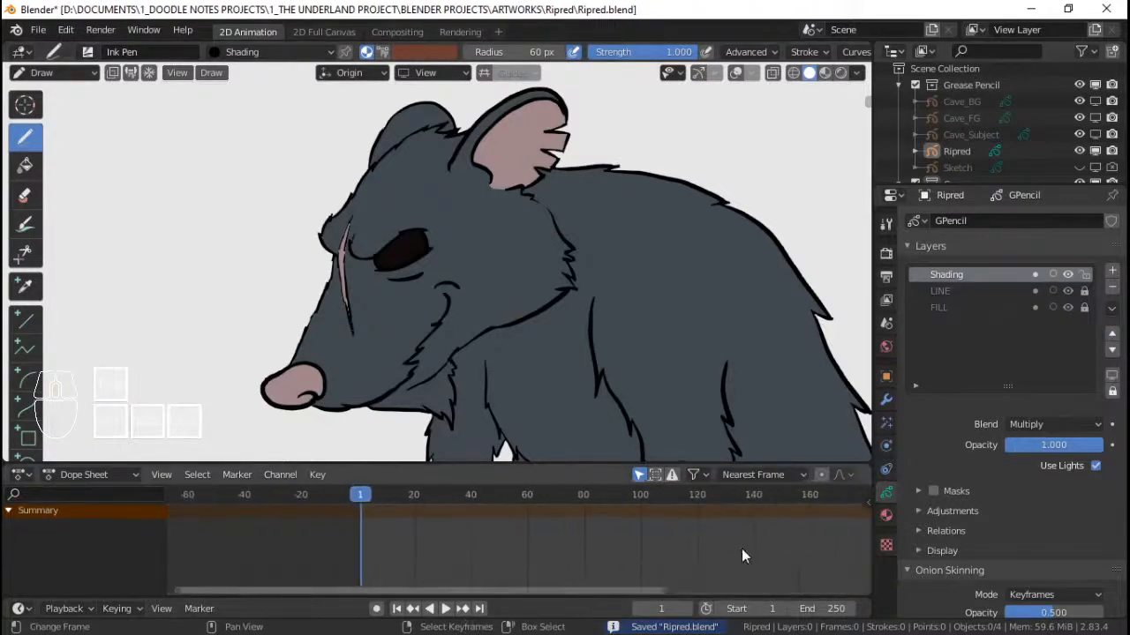
- Draw a test shading shape over the rat's nose that spills past its outline
mouse_move(530, 335)
middle_mouse_down("ctrl")
mouse_move(524, 214)
mouse_move(508, 309)
mouse_move(472, 216)
mouse_move(497, 270)
mouse_move(497, 247)
mouse_move(491, 380)
mouse_move(499, 265)
mouse_move(534, 193)
middle_mouse_up("ctrl")
middle_click_drag(507, 272, 547, 194, "ctrl")
middle_click_drag(343, 330, 355, 313, "shift")
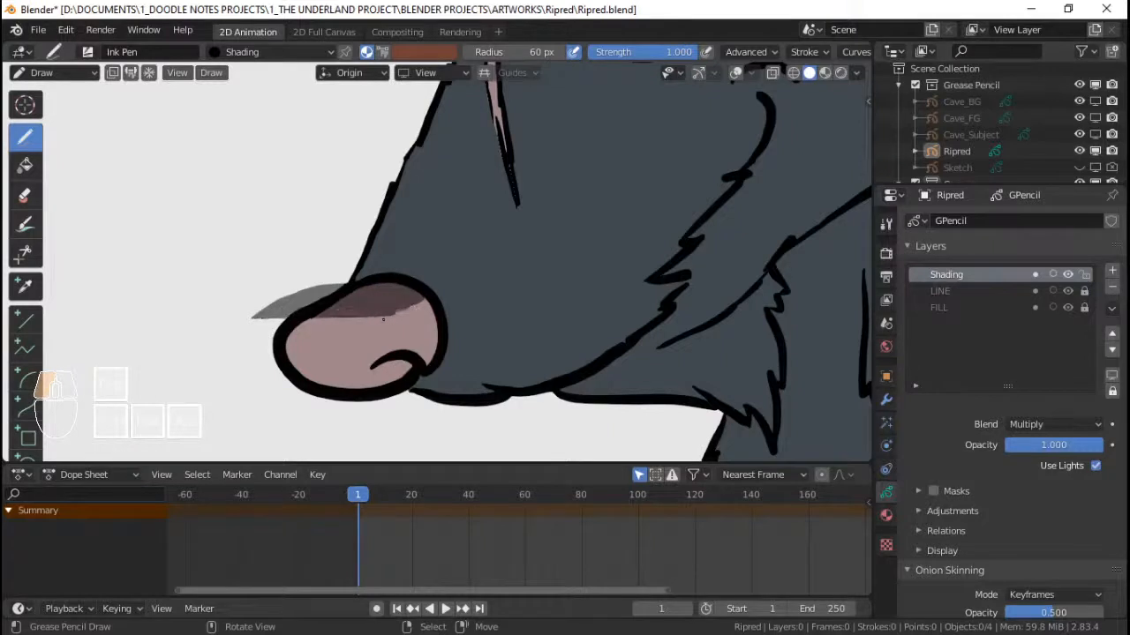
mouse_move(383, 320)
left_mouse_down()
mouse_move(348, 351)
mouse_move(398, 352)
mouse_move(417, 373)
mouse_move(263, 416)
mouse_move(209, 337)
left_mouse_up()
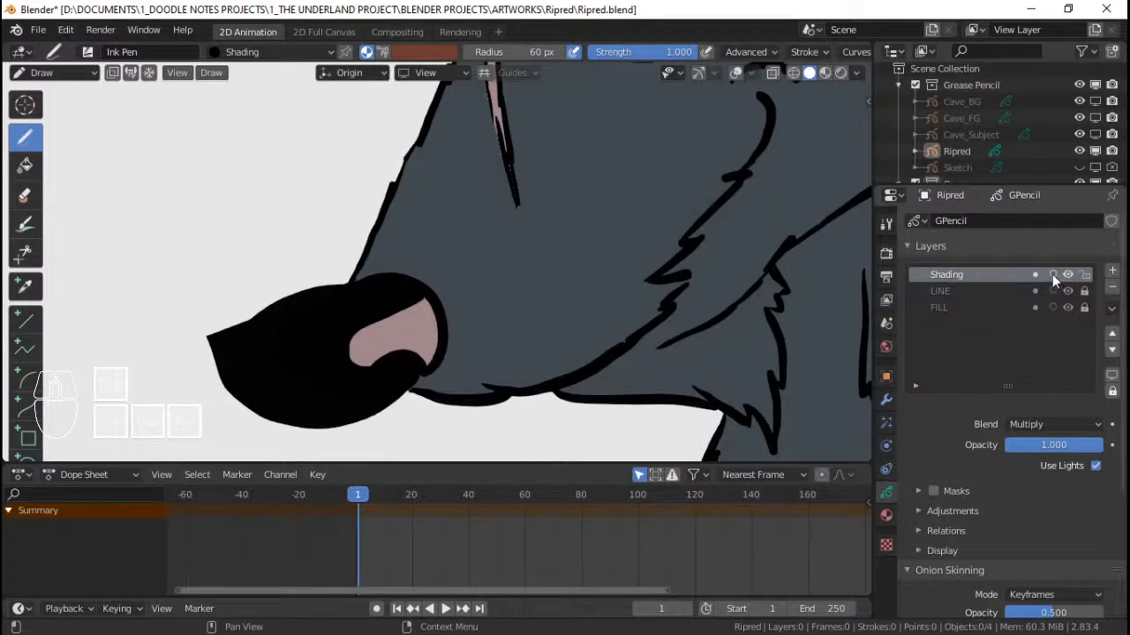
- Enable masks on the Shading layer and add the FILL layer as its mask
scroll(951, 411, "down", 2)
left_click(957, 437)
left_click(934, 438)
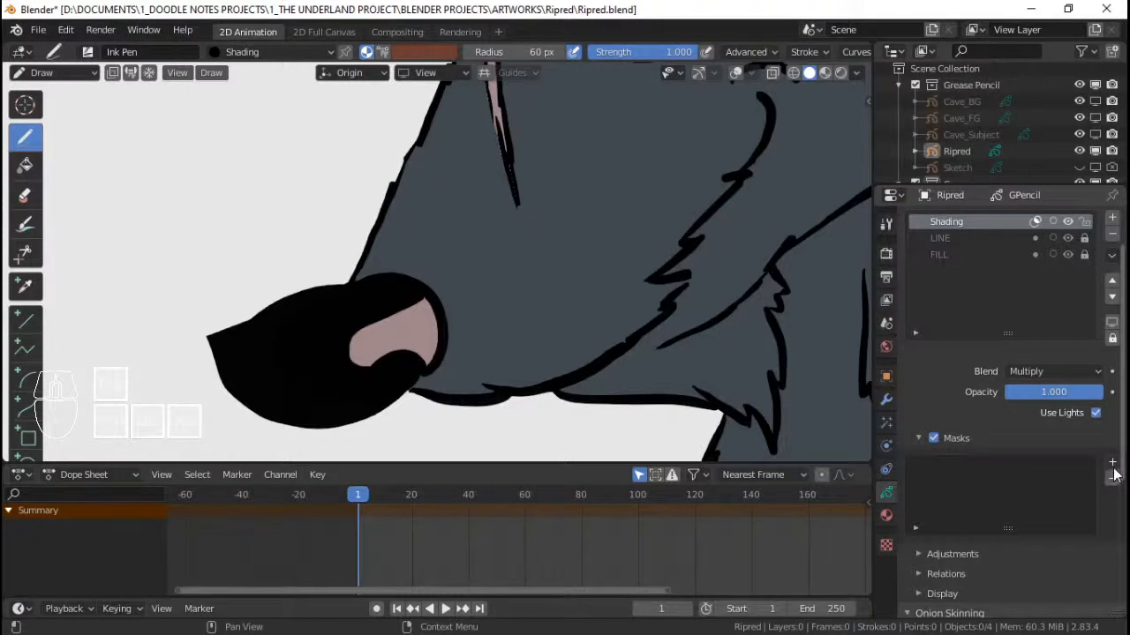
left_click(1113, 463)
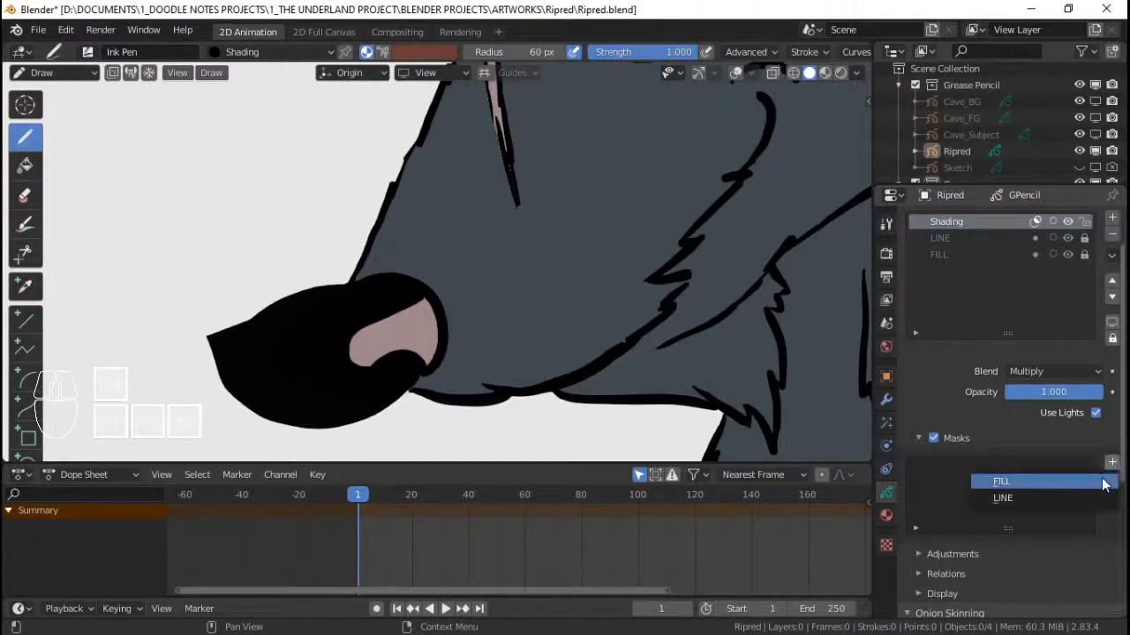
left_click(1103, 481)
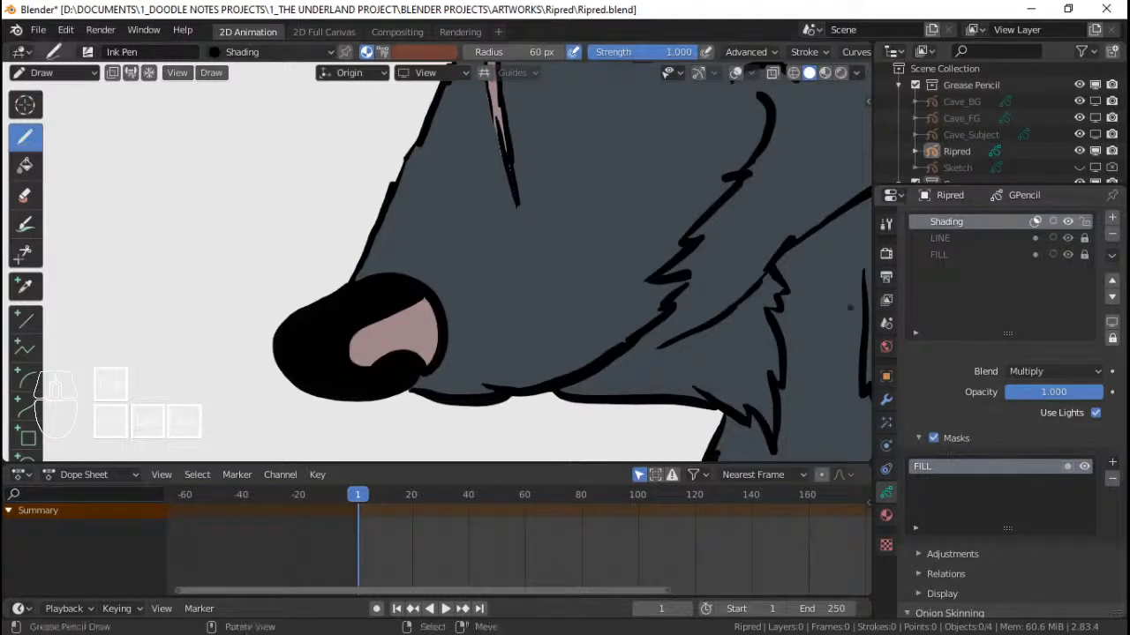
- Restore the front view and delete the test shading's points from the nose in Edit mode
middle_click_drag(426, 235, 440, 238, "shift")
mouse_move(421, 309)
middle_mouse_down()
mouse_move(432, 295)
mouse_move(485, 288)
mouse_move(353, 296)
mouse_move(550, 291)
mouse_move(540, 419)
middle_mouse_up()
middle_click_drag(544, 308, 392, 321)
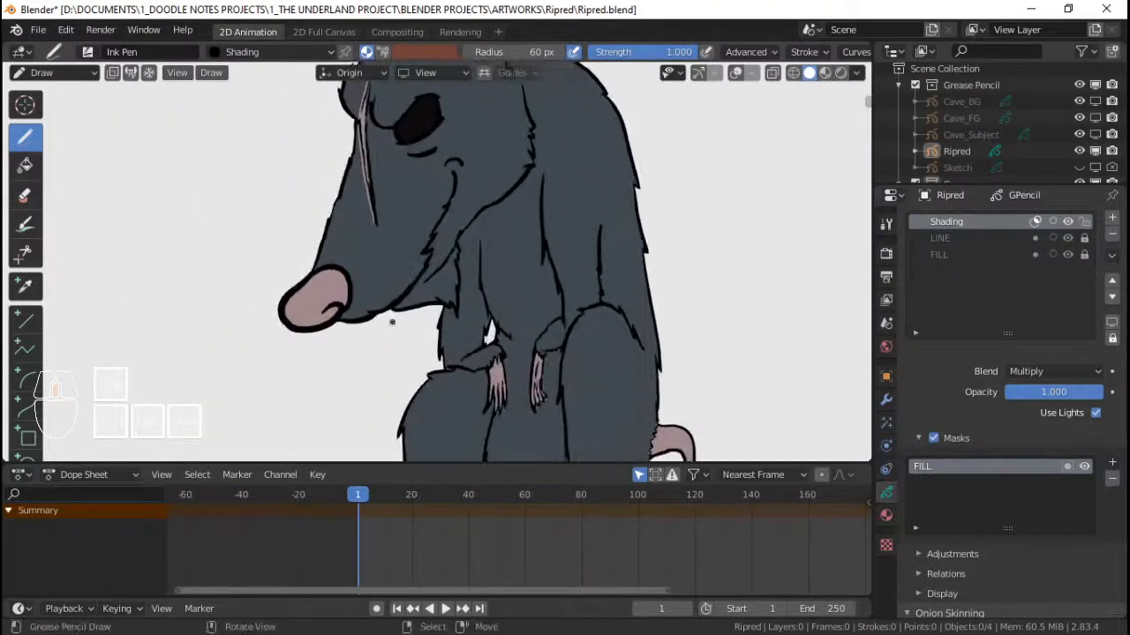
key("KP_0")
key("KP_1")
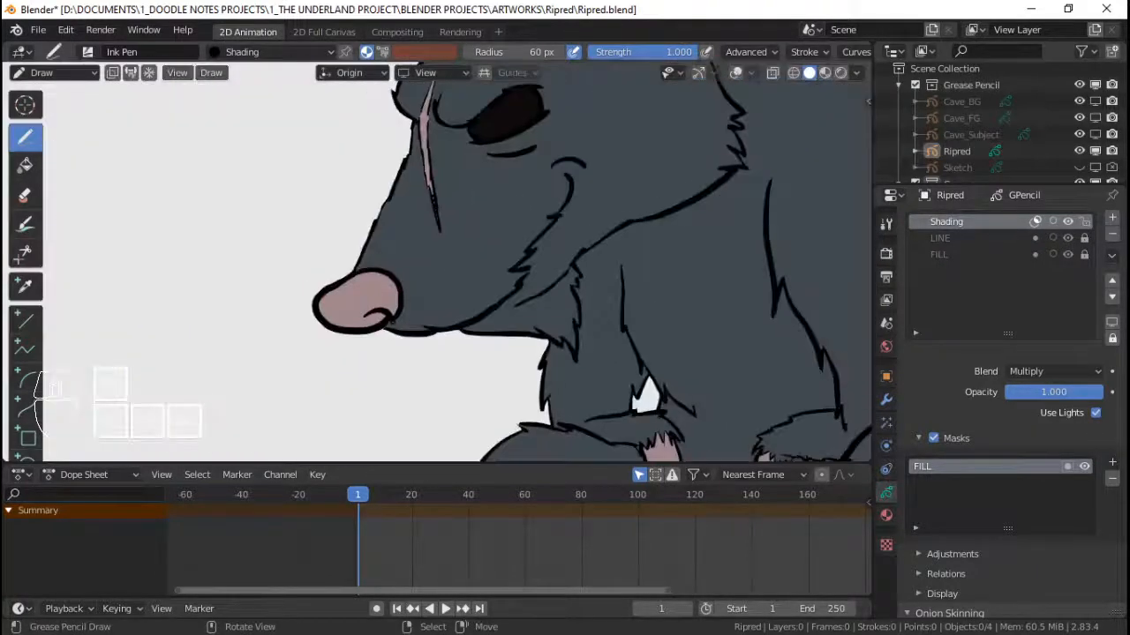
key("Tab")
middle_click_drag(428, 242, 493, 222, "shift")
key("x")
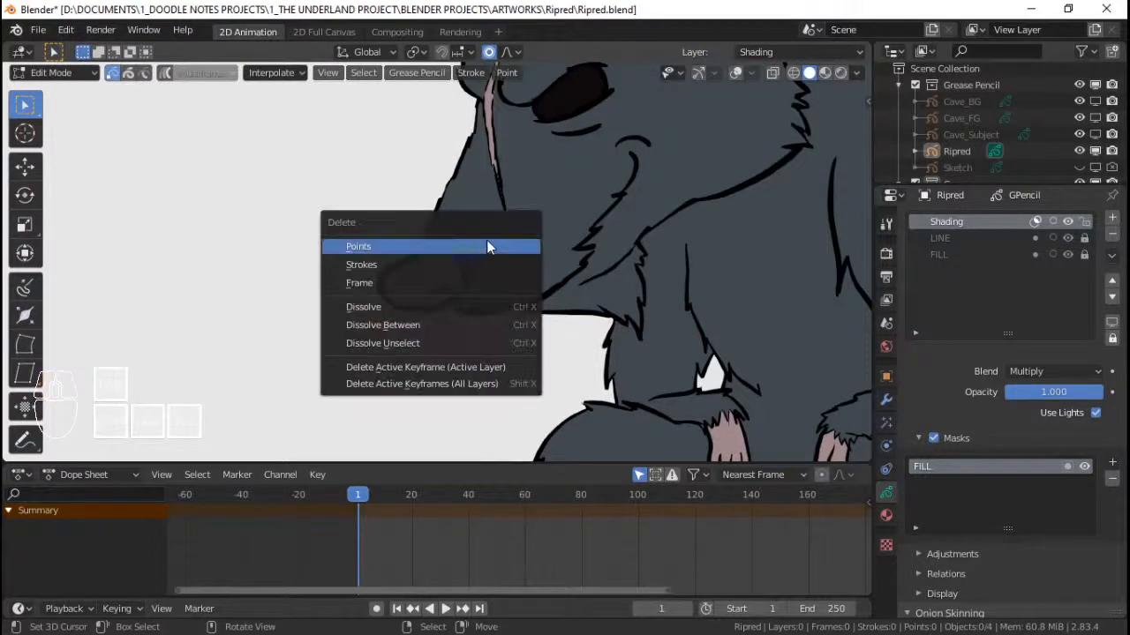
left_click(486, 244)
scroll(448, 252, "up", 3)
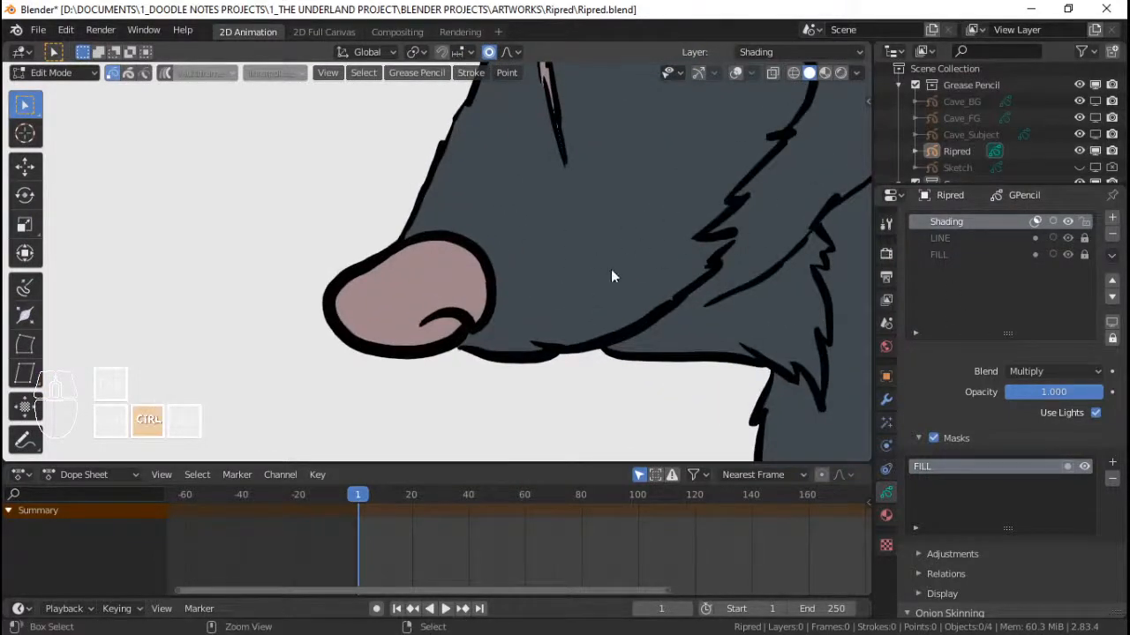
- Save the file and switch the Ripred drawing back to Draw mode
scroll(611, 269, "up", 4)
key("ctrl+s")
scroll(566, 234, "down", 1)
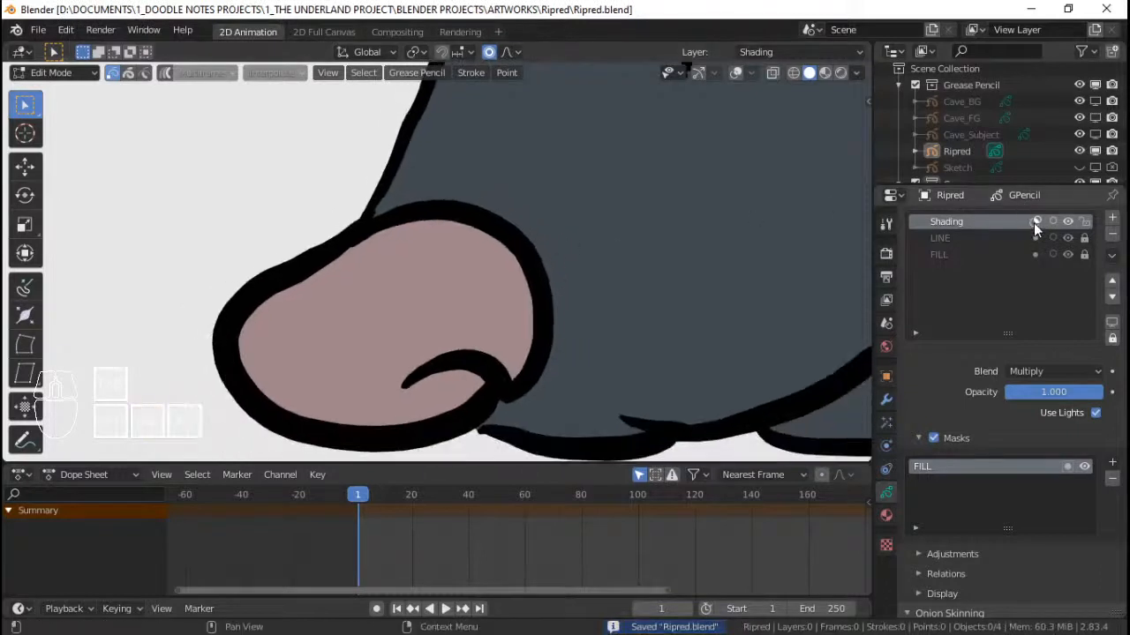
key("ctrl+Tab")
left_click(542, 236)
scroll(515, 224, "down", 2)
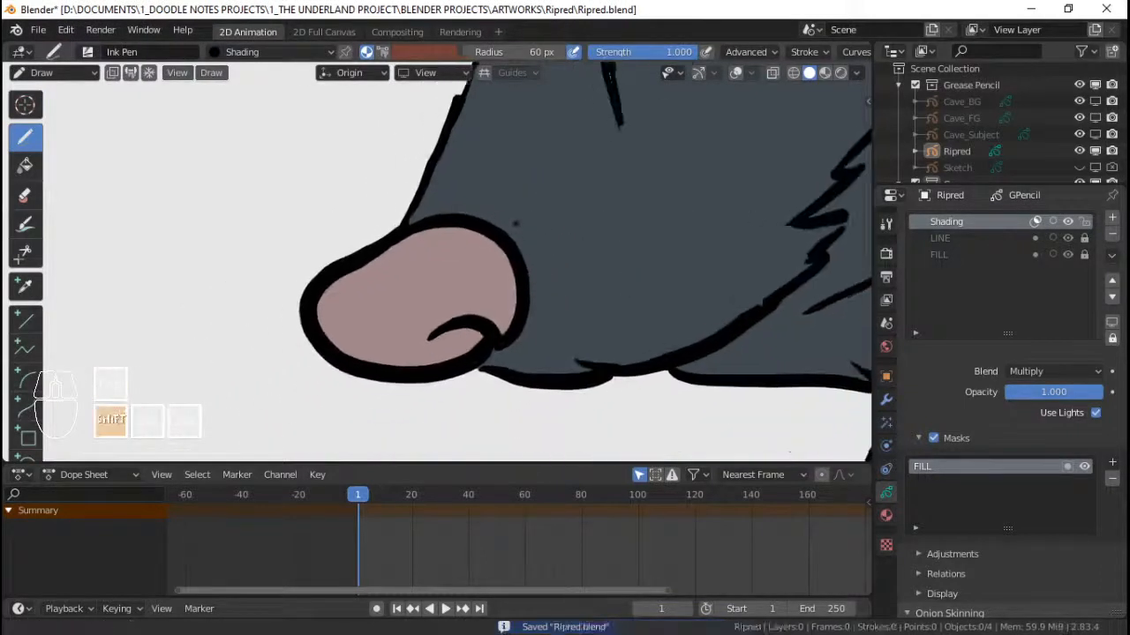
middle_click_drag(515, 224, 528, 210, "shift")
left_click_drag(417, 220, 491, 230)
key("ctrl+z")
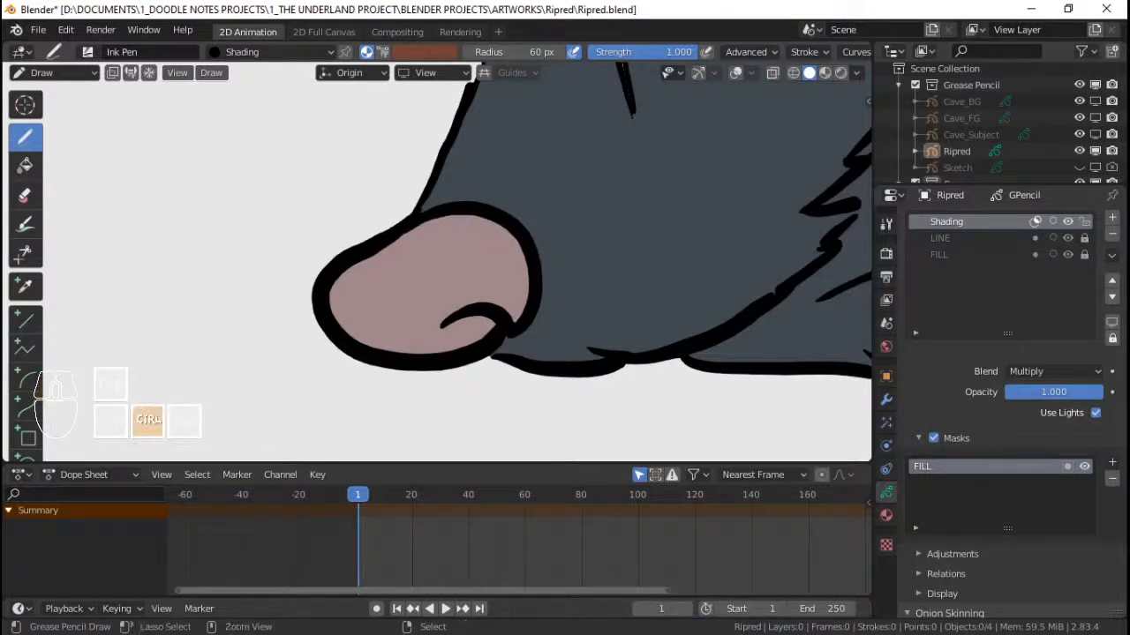
- Save the file and draw a shading shape over the nose, leaving a light patch above the nostril
mouse_move(294, 283)
middle_mouse_down("ctrl")
mouse_move(324, 355)
mouse_move(333, 281)
middle_mouse_up("ctrl")
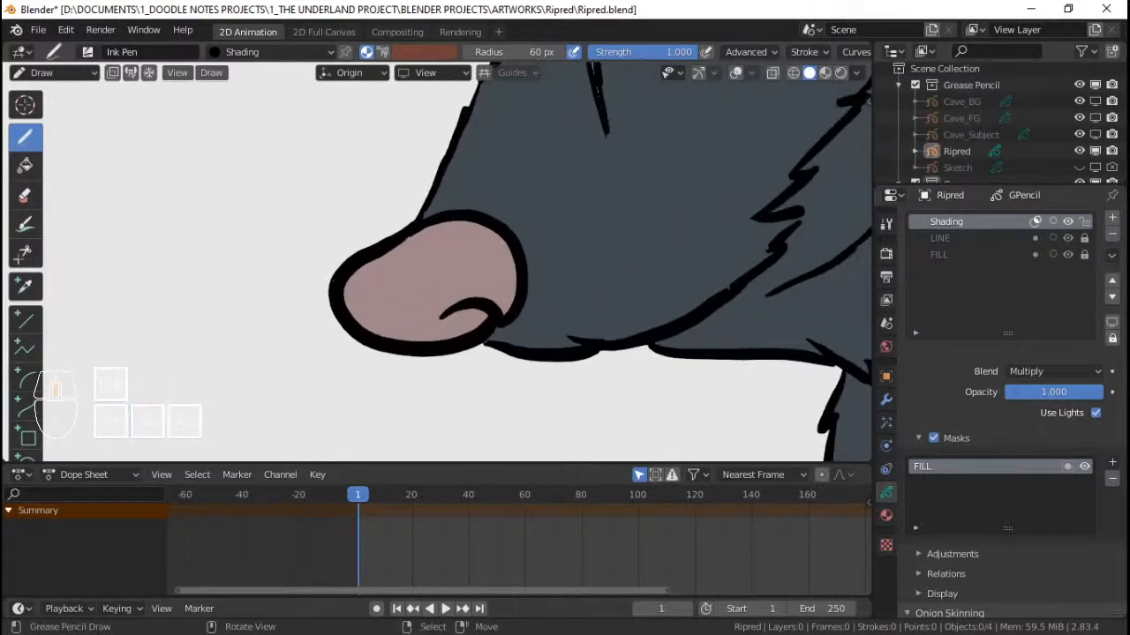
key("ctrl+s")
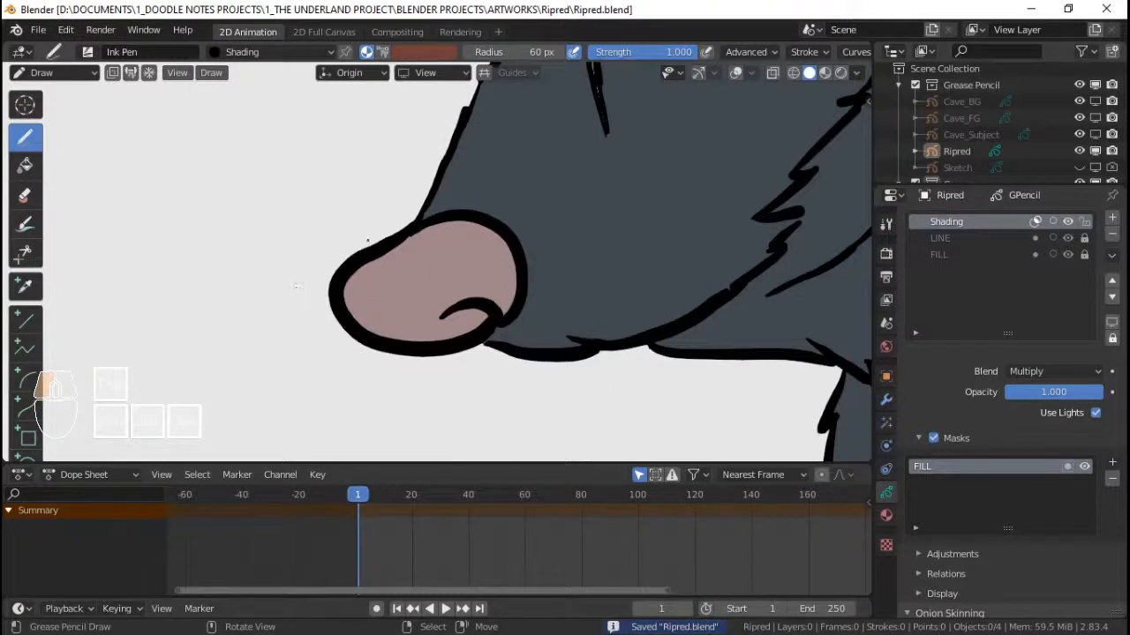
mouse_move(413, 231)
left_mouse_down()
mouse_move(494, 231)
mouse_move(459, 265)
mouse_move(349, 304)
mouse_move(484, 321)
left_mouse_up()
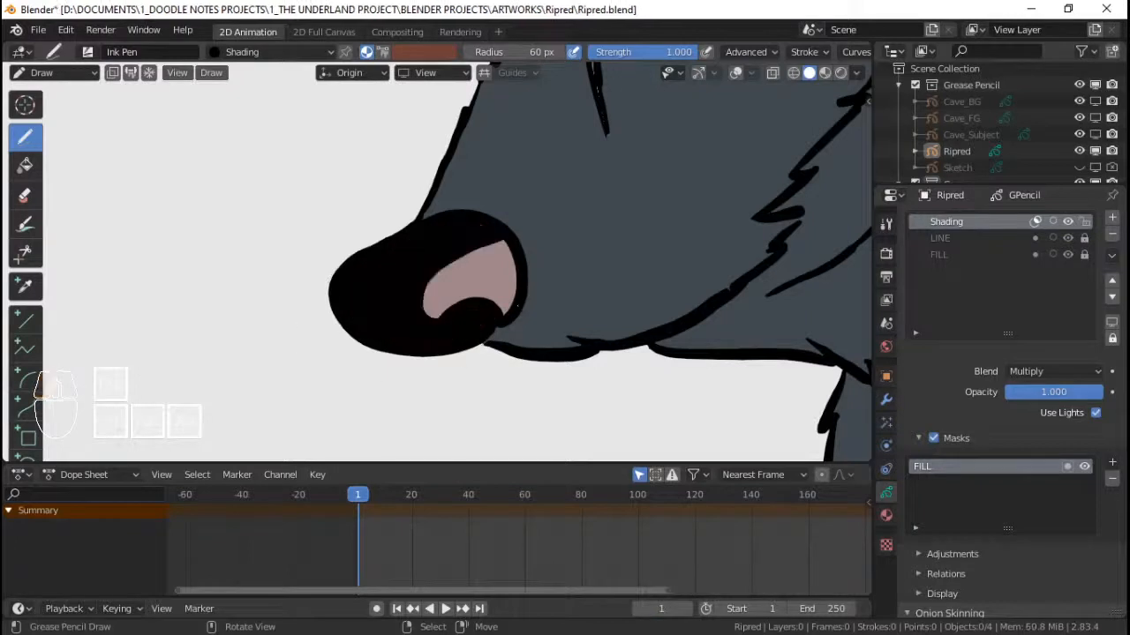
- Set the Shading layer's blend mode to Hard Light and its opacity to 0.182, and save the file
scroll(442, 282, "up", 1)
left_click_drag(1053, 393, 990, 393)
left_click(1046, 371)
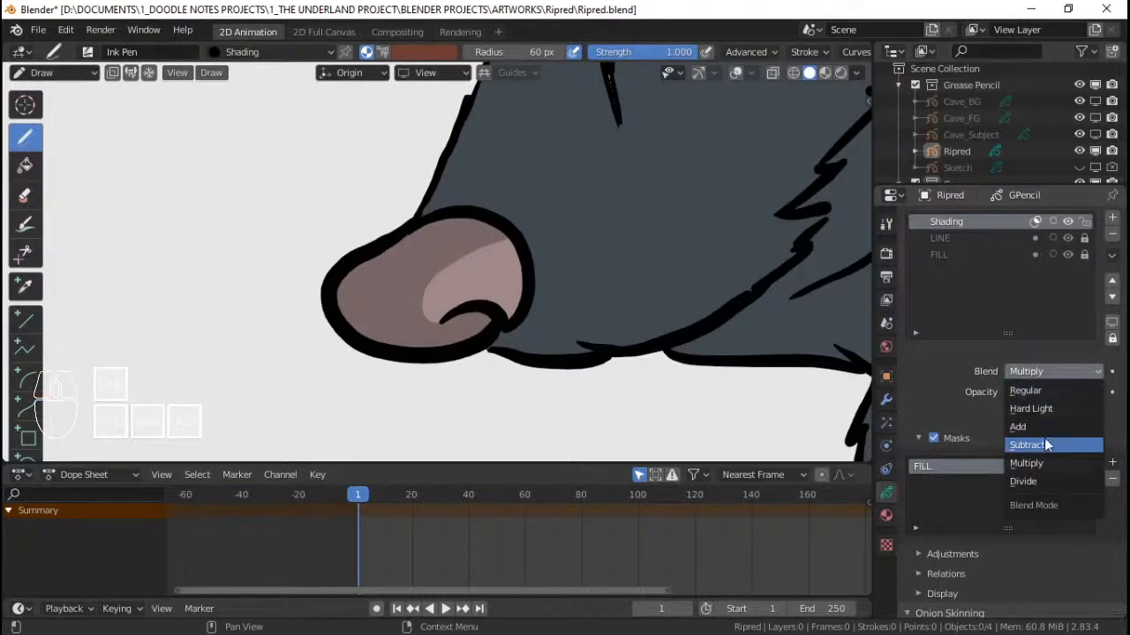
left_click(1053, 406)
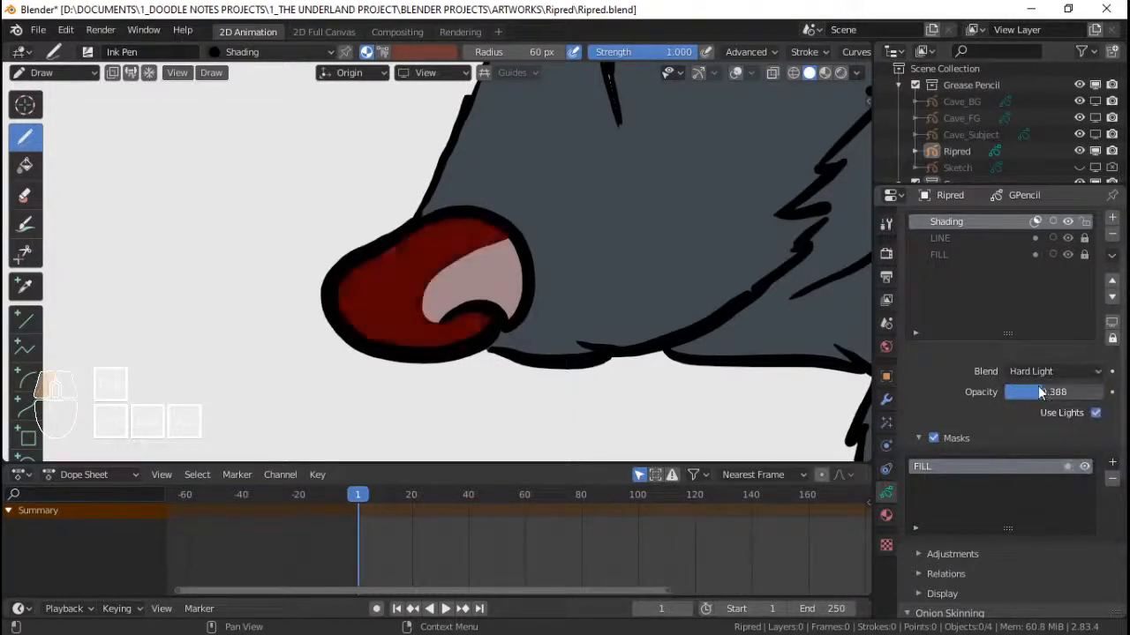
mouse_move(1050, 392)
left_mouse_down()
mouse_move(1012, 380)
mouse_move(1024, 378)
left_mouse_up()
scroll(553, 216, "down", 2)
middle_click_drag(553, 216, 530, 311, "shift")
middle_click_drag(522, 276, 499, 284, "ctrl")
key("ctrl+s")
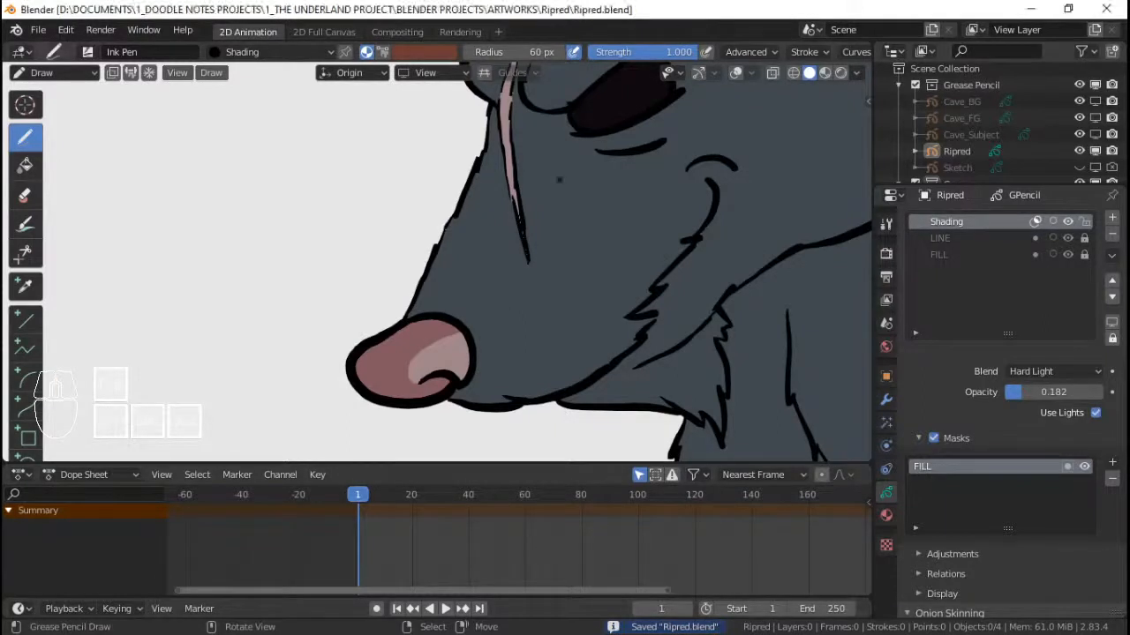
- Draw a shading shape with a jagged fur edge along the front of the snout, from the nose up to the eye
mouse_move(497, 288)
middle_mouse_down("ctrl")
mouse_move(549, 320)
mouse_move(501, 270)
mouse_move(441, 330)
middle_mouse_up("ctrl")
middle_click_drag(459, 274, 428, 329, "shift")
middle_click_drag(426, 242, 423, 190, "ctrl")
middle_click_drag(426, 354, 391, 351, "shift")
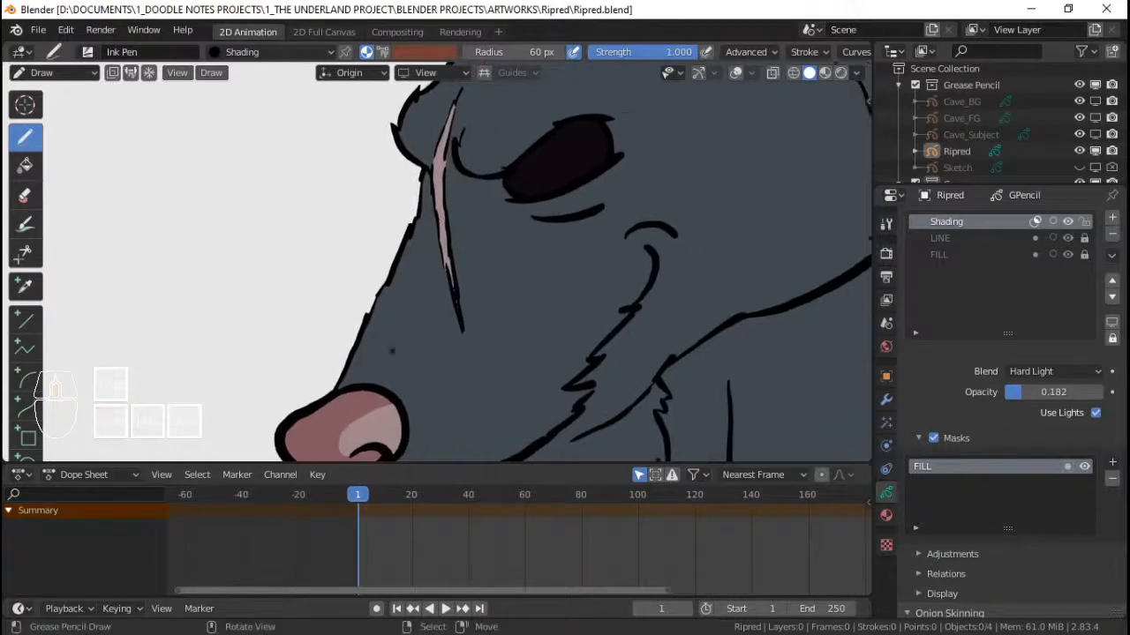
middle_click_drag(359, 416, 341, 387, "shift")
left_click(347, 382)
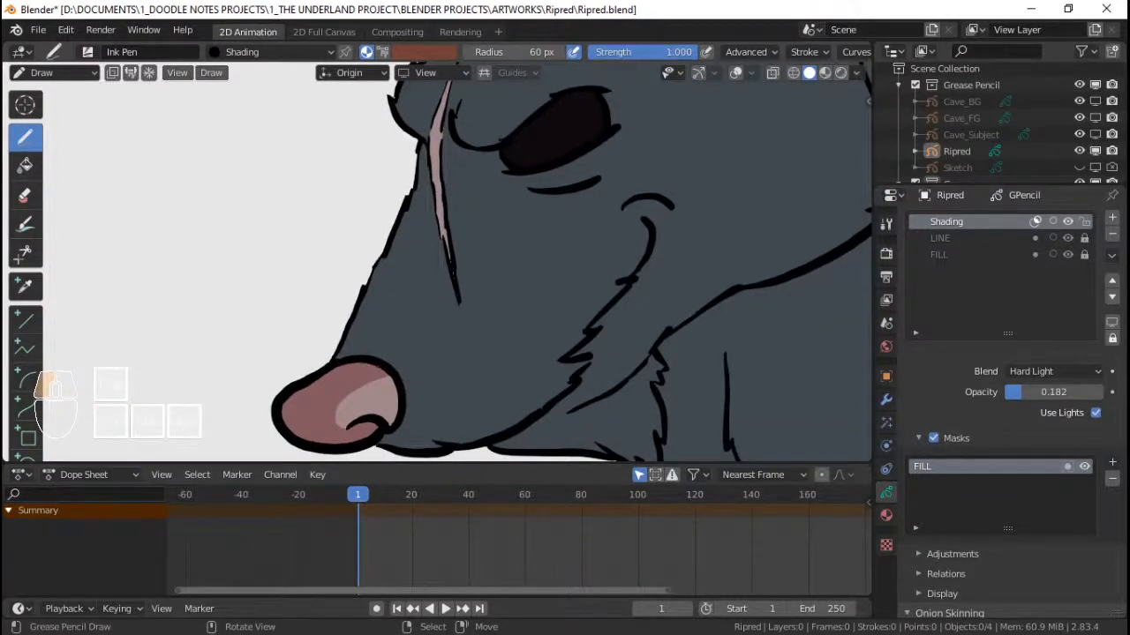
mouse_move(346, 357)
left_mouse_down()
mouse_move(417, 349)
mouse_move(512, 179)
mouse_move(380, 300)
mouse_move(495, 168)
mouse_move(379, 282)
mouse_move(439, 139)
mouse_move(428, 168)
mouse_move(408, 119)
left_mouse_up()
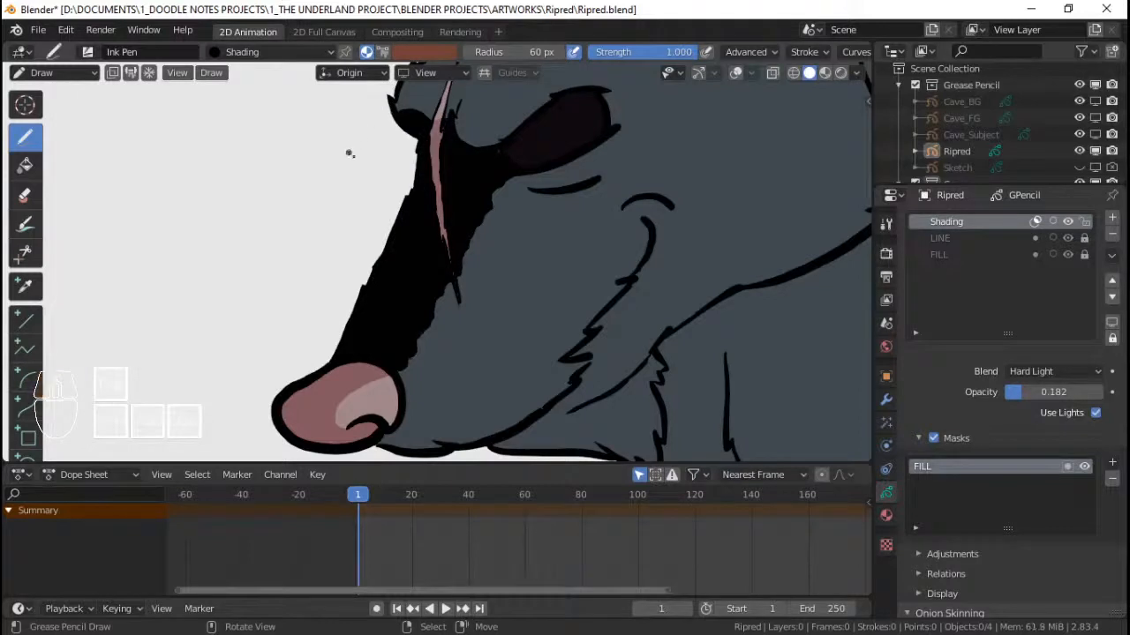
- Set the Shading layer's blend mode back to Multiply and its opacity to 0.455
middle_click_drag(519, 212, 514, 291, "ctrl")
scroll(494, 283, "up", 1)
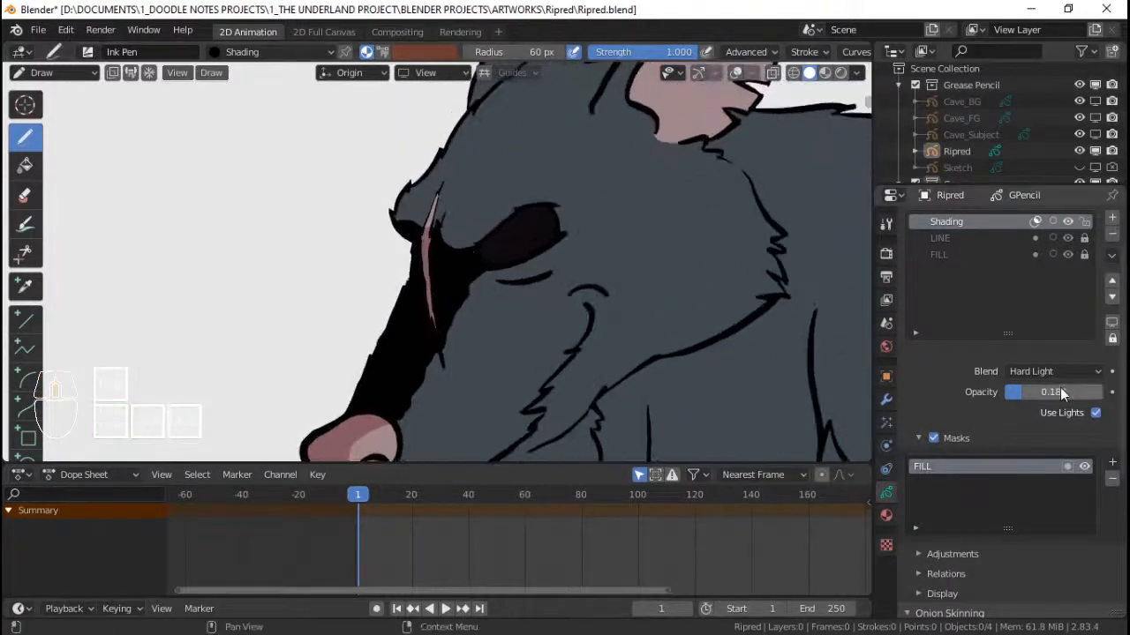
left_click_drag(1042, 393, 1031, 389)
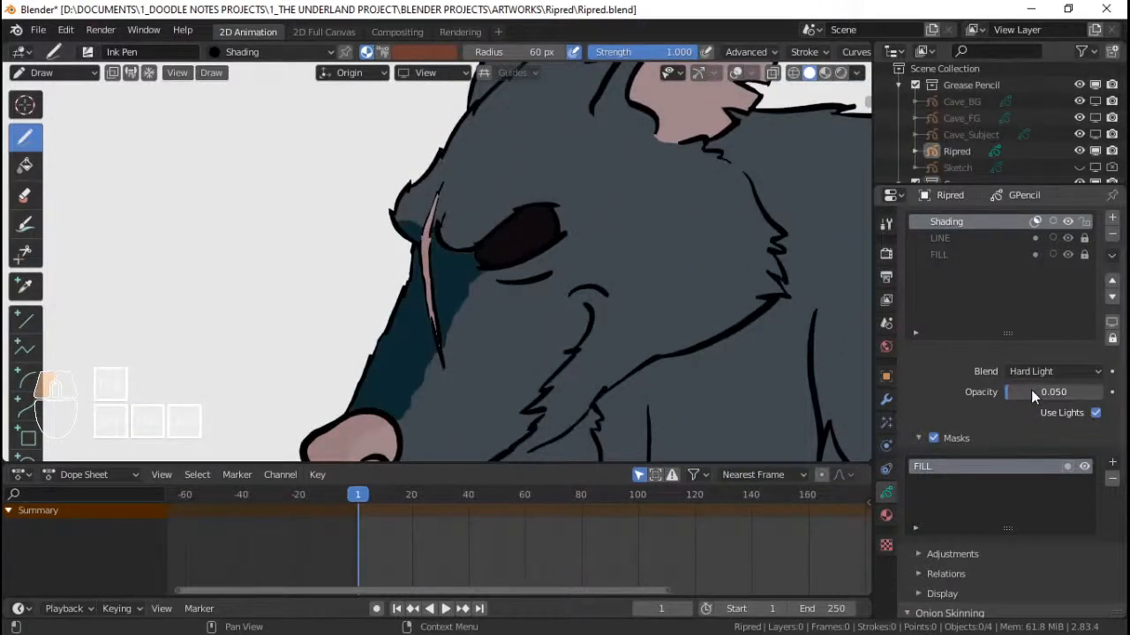
left_click(1054, 372)
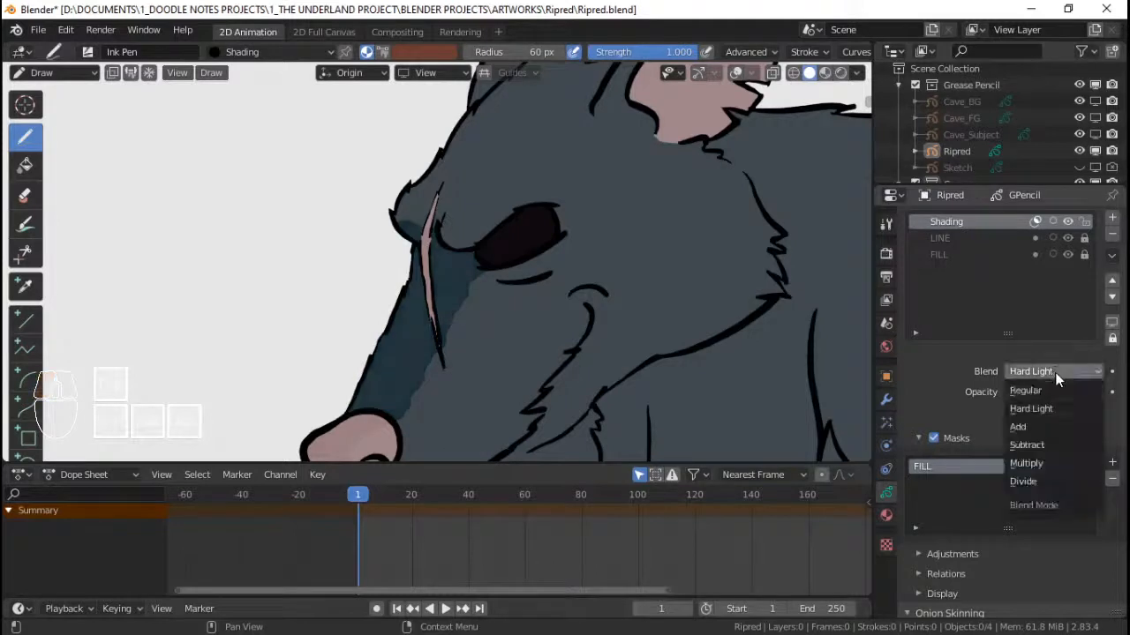
left_click(1045, 461)
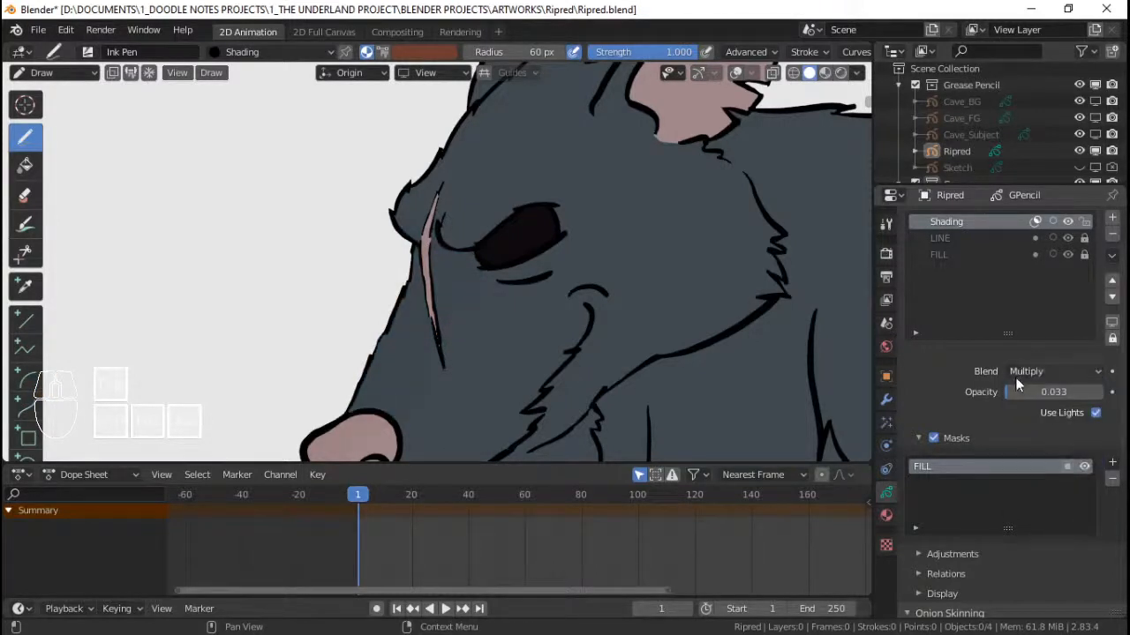
left_click_drag(1022, 391, 1065, 392)
- Undo the last stroke, add a small shading patch below the eye and shade the brow around the scar's upper end
middle_click_drag(631, 353, 619, 379, "ctrl")
middle_click_drag(609, 353, 613, 381, "shift")
middle_click_drag(564, 311, 562, 285, "ctrl")
mouse_move(496, 337)
middle_mouse_down("shift")
mouse_move(490, 324)
mouse_move(494, 338)
middle_mouse_up("shift")
middle_click_drag(519, 296, 505, 275, "ctrl")
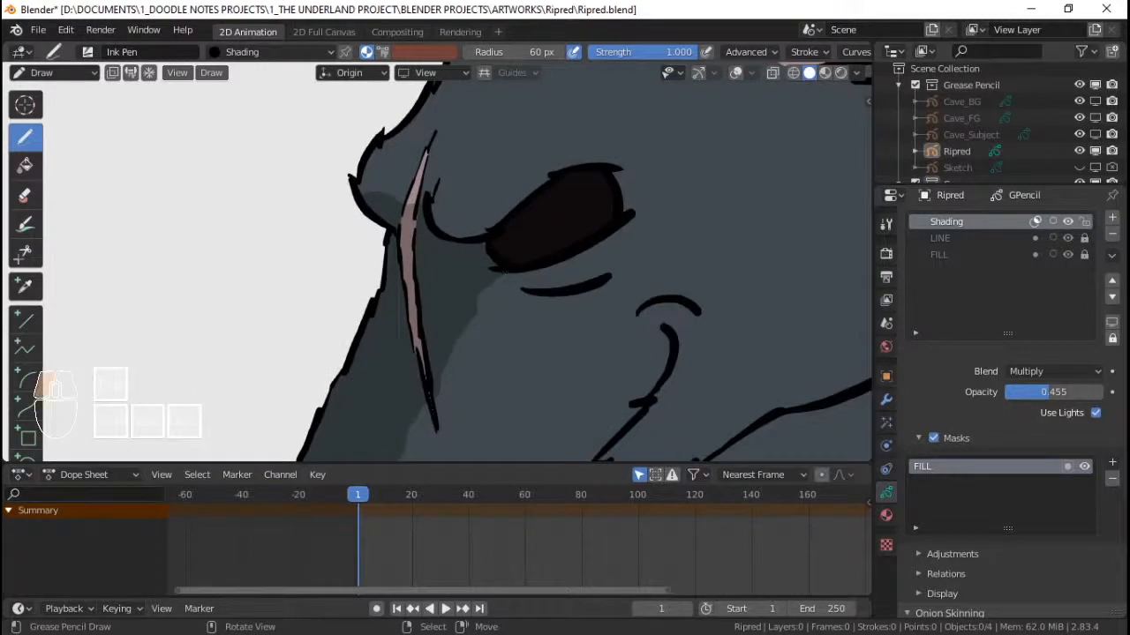
key("ctrl+z")
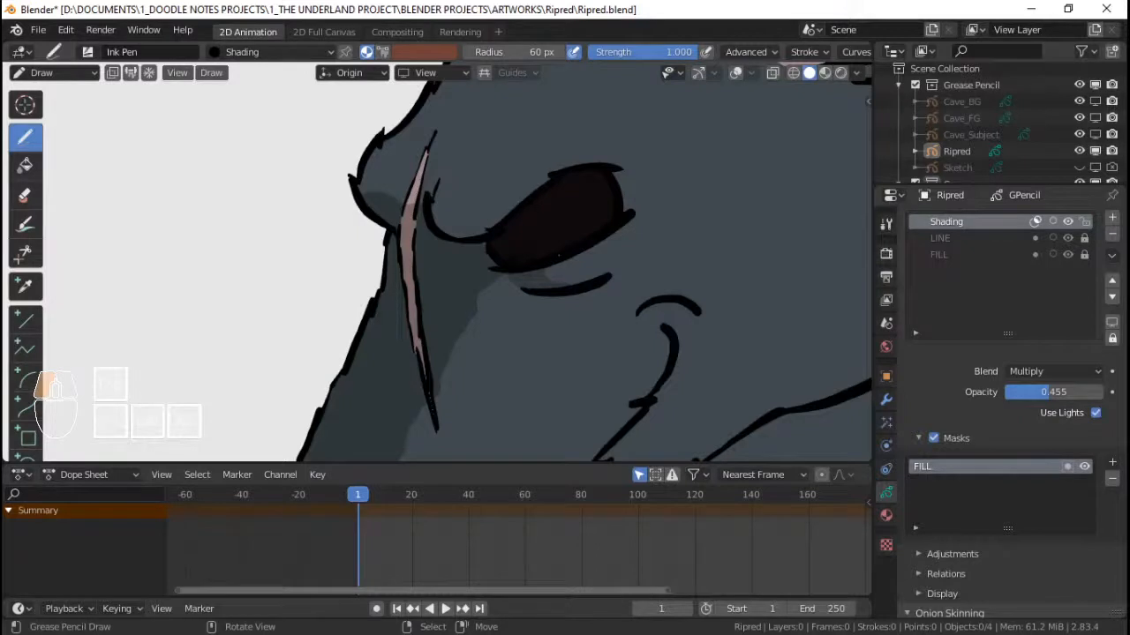
mouse_move(511, 191)
left_mouse_down()
mouse_move(518, 175)
mouse_move(442, 113)
mouse_move(326, 126)
mouse_move(329, 231)
left_mouse_up()
- Draw a shading shape with a jagged fur edge over the forehead and far ear, from the brow to the near ear's base
scroll(374, 255, "down", 4)
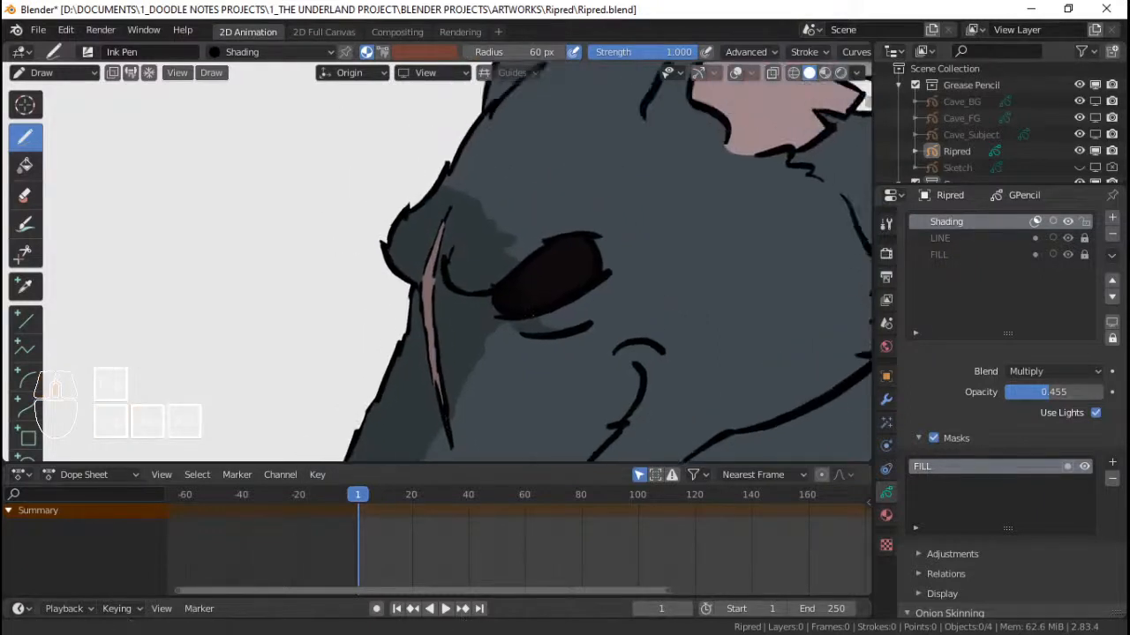
scroll(526, 313, "up", 4)
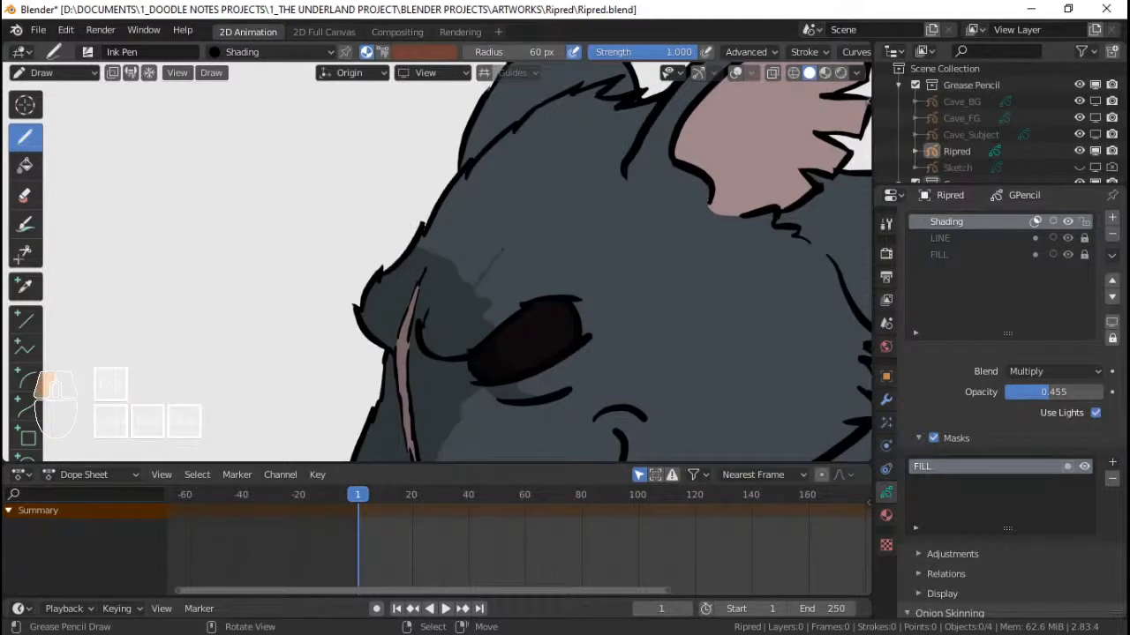
left_click_drag(524, 221, 554, 195)
mouse_move(521, 252)
left_mouse_down()
mouse_move(600, 181)
mouse_move(505, 260)
mouse_move(650, 60)
mouse_move(459, 190)
mouse_move(342, 247)
mouse_move(340, 260)
left_mouse_up()
- Draw a thin curved shading shape along the outer front rim of the near ear
mouse_move(555, 168)
middle_mouse_down("ctrl")
mouse_move(565, 274)
mouse_move(542, 290)
middle_mouse_up("ctrl")
mouse_move(543, 289)
middle_mouse_down("ctrl")
mouse_move(540, 276)
mouse_move(514, 340)
mouse_move(547, 278)
middle_mouse_up("ctrl")
middle_click_drag(563, 310, 531, 291, "shift")
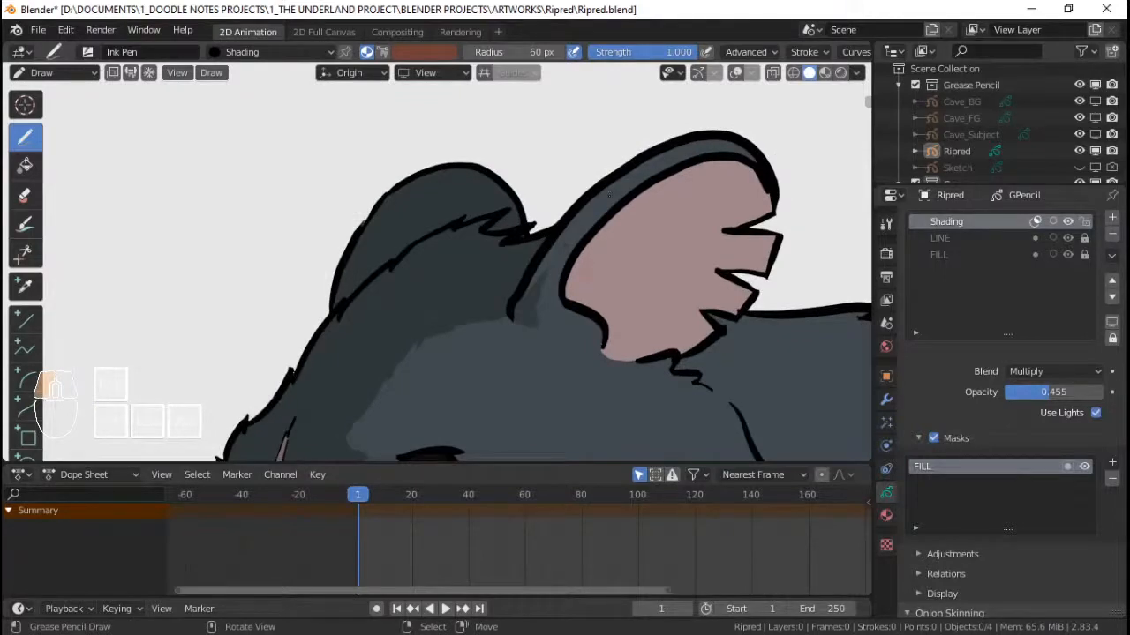
mouse_move(609, 194)
left_mouse_down()
mouse_move(570, 247)
mouse_move(680, 163)
mouse_move(741, 152)
left_mouse_up()
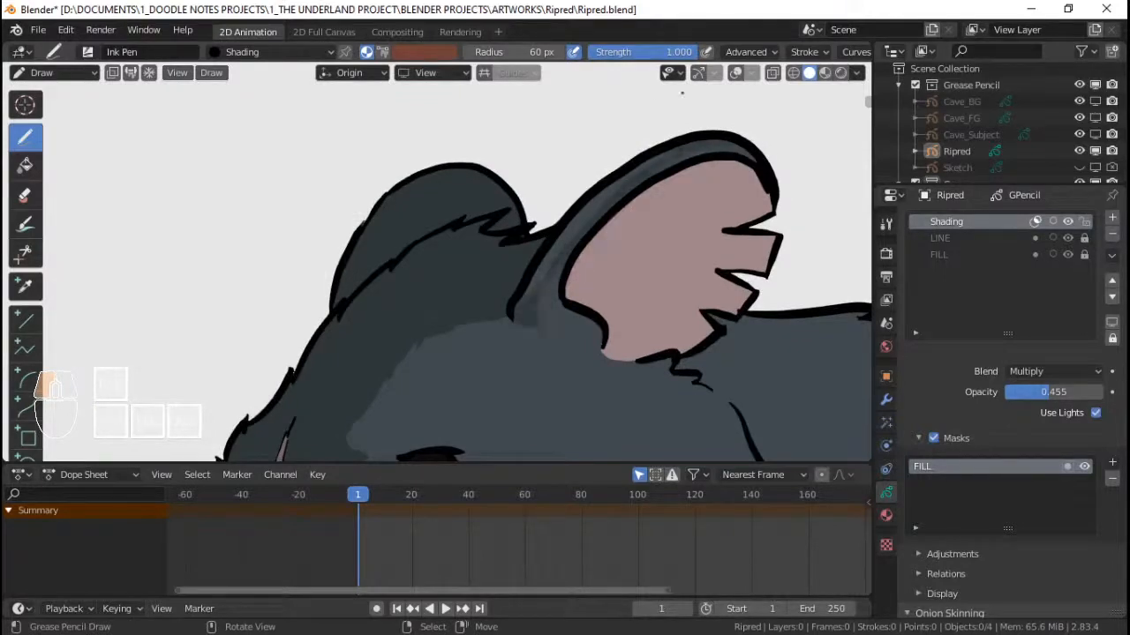
left_click_drag(682, 93, 537, 186)
- Draw a narrow shading shape along the underside of the snout, just behind the nose
middle_click_drag(538, 274, 540, 305, "ctrl")
middle_click_drag(538, 345, 524, 255, "shift")
middle_click_drag(540, 265, 542, 316, "ctrl")
middle_click_drag(531, 346, 521, 314, "shift")
middle_click_drag(502, 349, 606, 193, "shift")
middle_click_drag(549, 300, 557, 268, "ctrl")
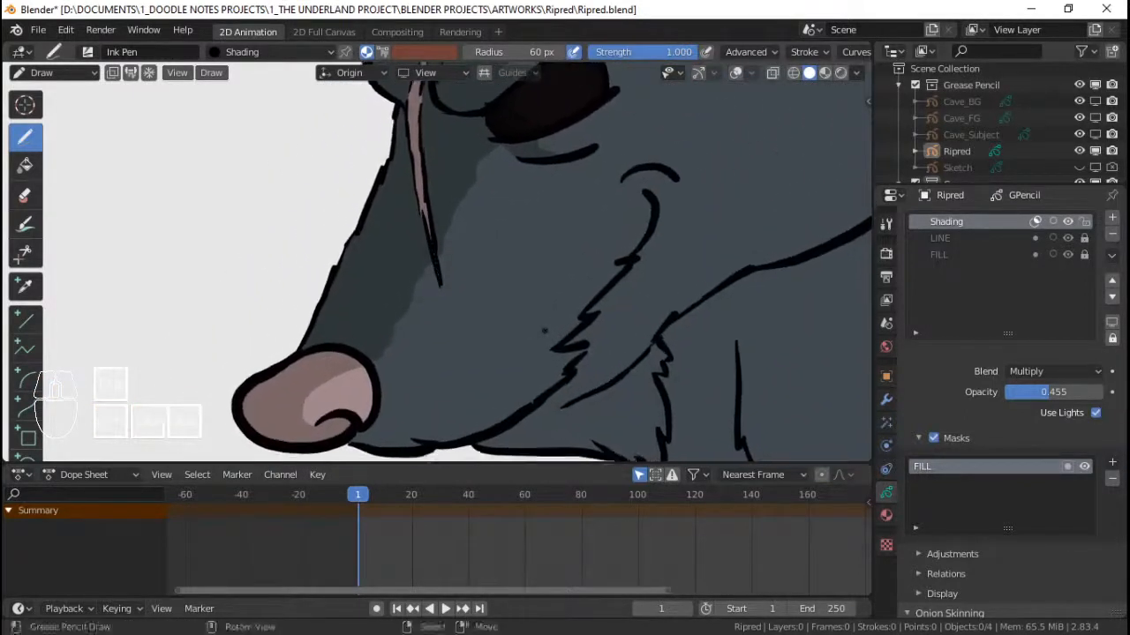
middle_click_drag(541, 330, 610, 220, "shift")
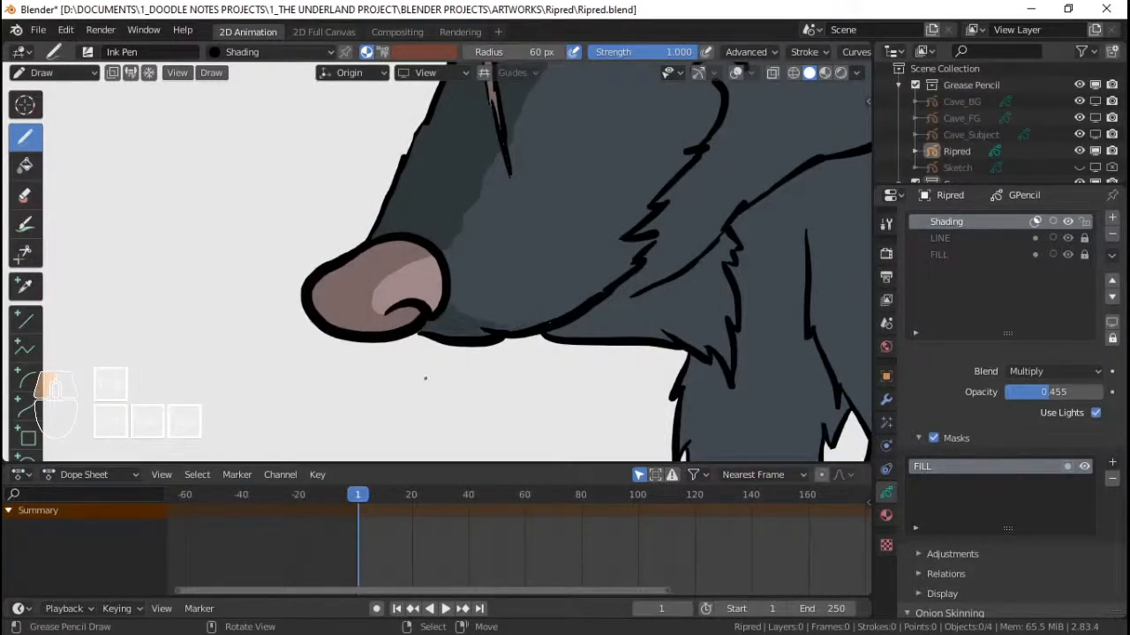
middle_click_drag(590, 238, 616, 225, "ctrl")
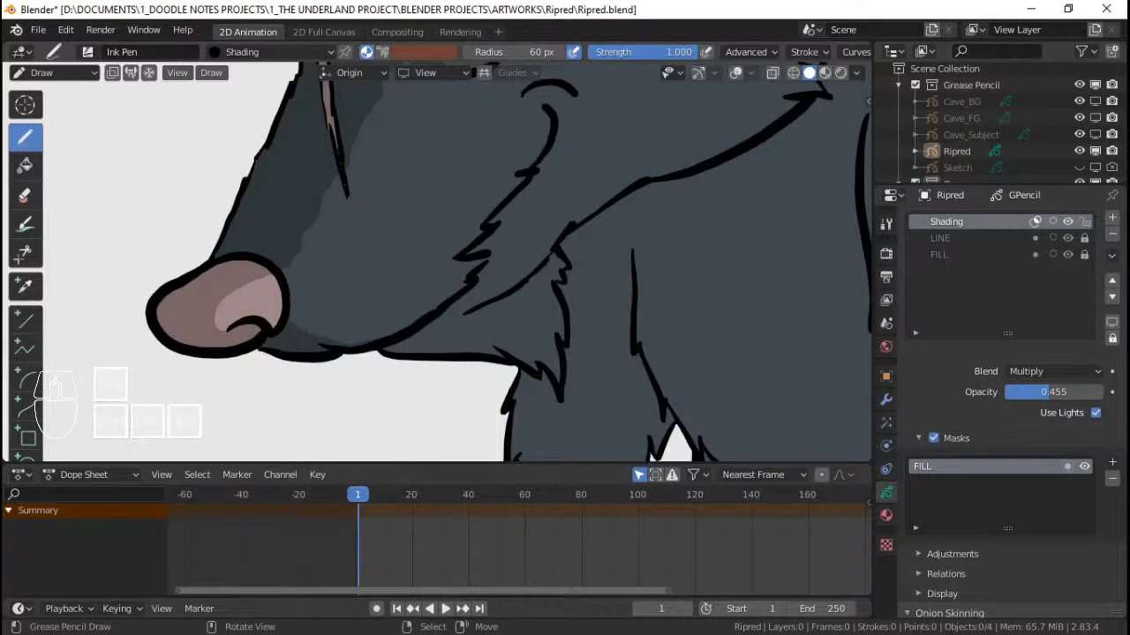
- Draw a shading shape with a jagged fur edge behind the mouth line, extending down onto the lower jaw
middle_click_drag(526, 237, 530, 266, "ctrl")
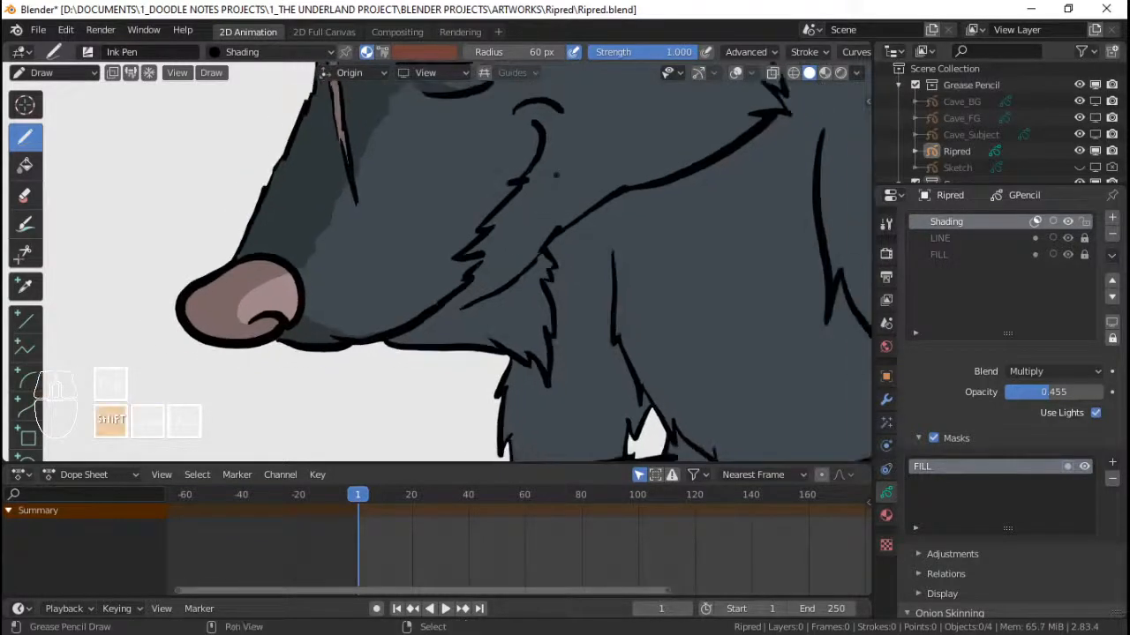
middle_click_drag(545, 165, 518, 179, "shift")
middle_click_drag(490, 175, 501, 157, "shift")
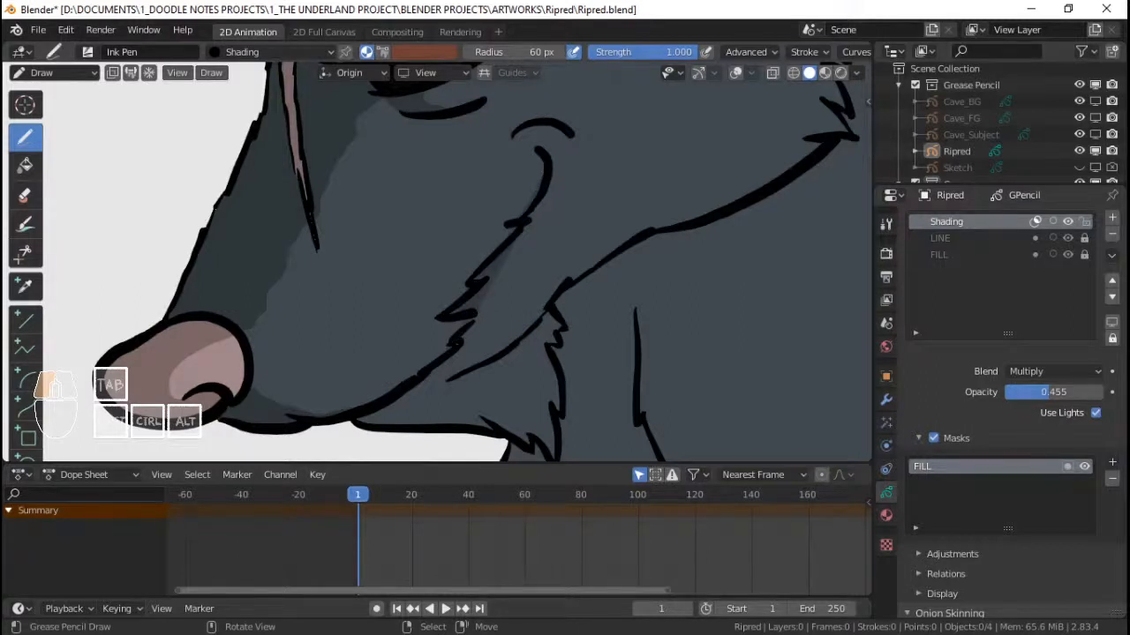
left_click_drag(475, 315, 423, 366)
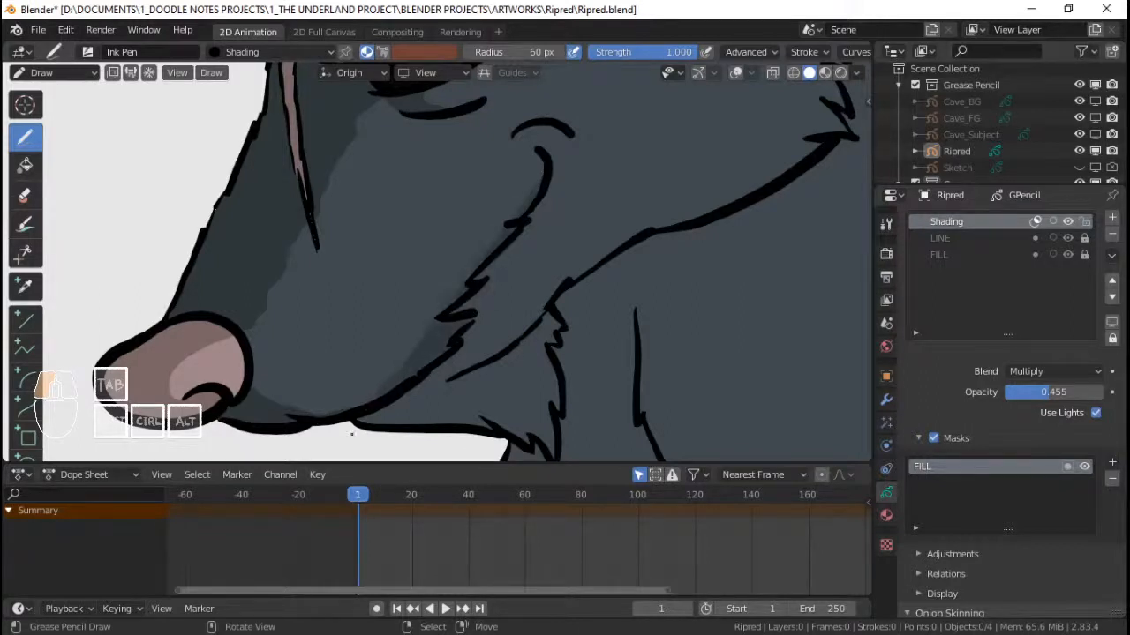
mouse_move(351, 433)
left_mouse_down()
mouse_move(489, 344)
mouse_move(535, 265)
left_mouse_up()
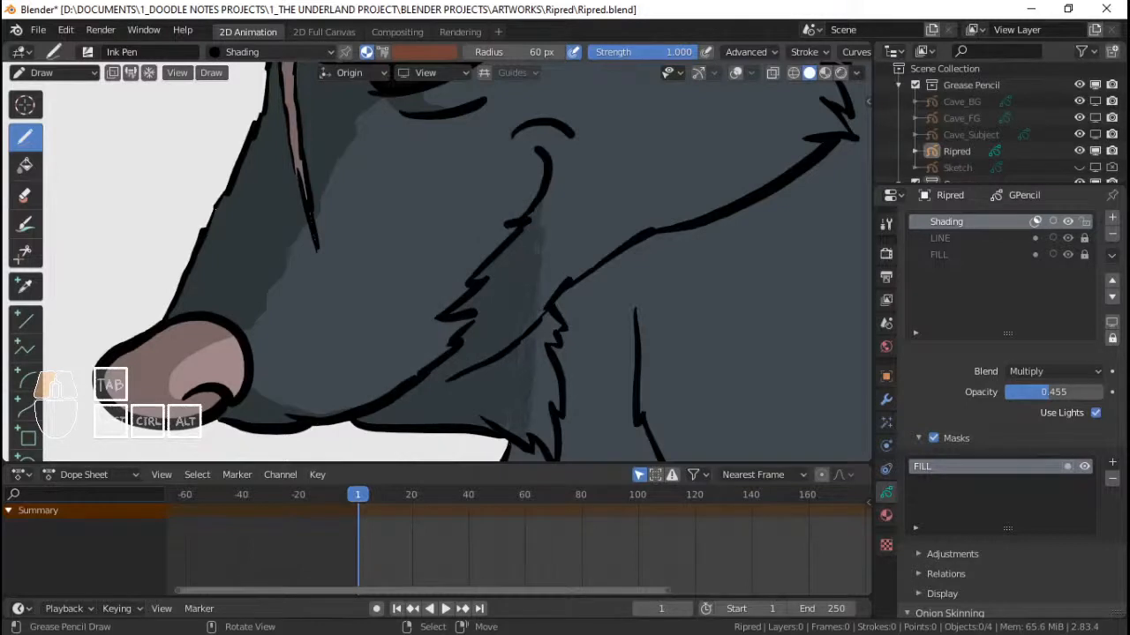
mouse_move(541, 211)
left_mouse_down()
mouse_move(489, 355)
mouse_move(462, 376)
mouse_move(479, 378)
mouse_move(534, 329)
mouse_move(517, 308)
mouse_move(484, 353)
mouse_move(477, 335)
left_mouse_up()
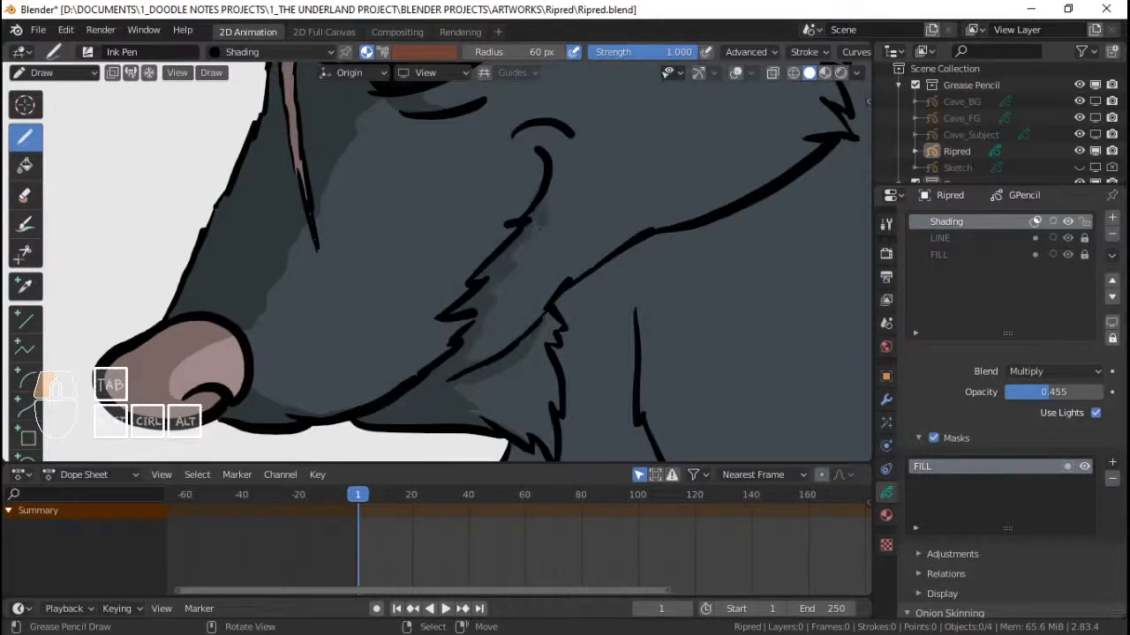
- Draw a curved shading shape along the front edge of the pink inner ear and save the file
middle_click_drag(617, 251, 508, 256, "ctrl")
middle_click_drag(509, 256, 537, 281, "ctrl")
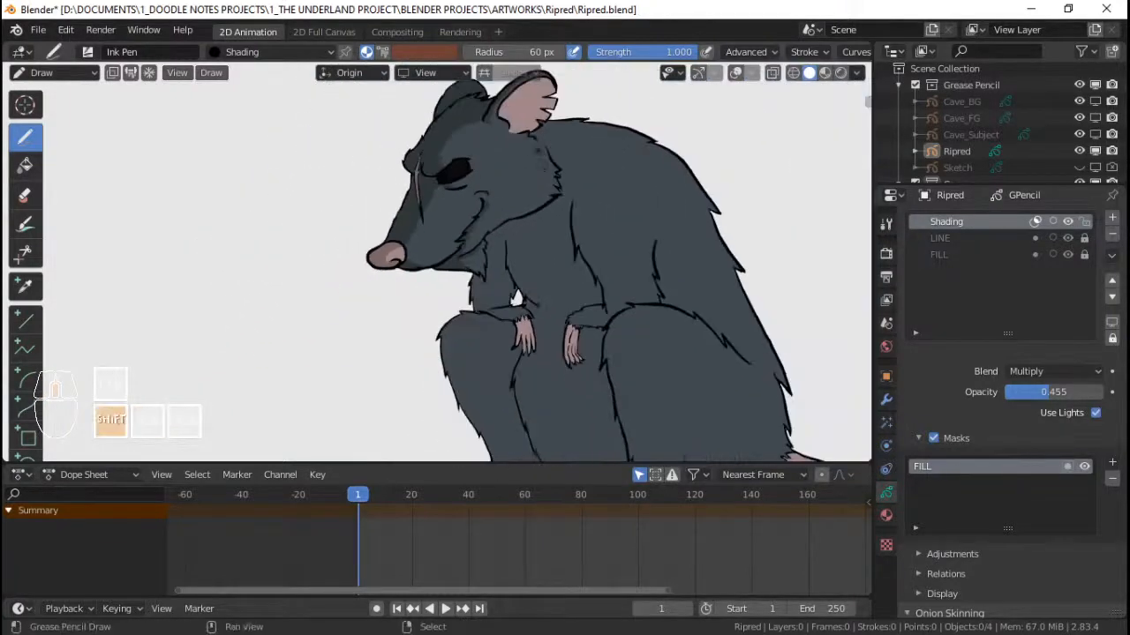
middle_click_drag(564, 167, 540, 270, "shift")
middle_click_drag(540, 270, 522, 190, "ctrl")
middle_click_drag(522, 190, 505, 234, "shift")
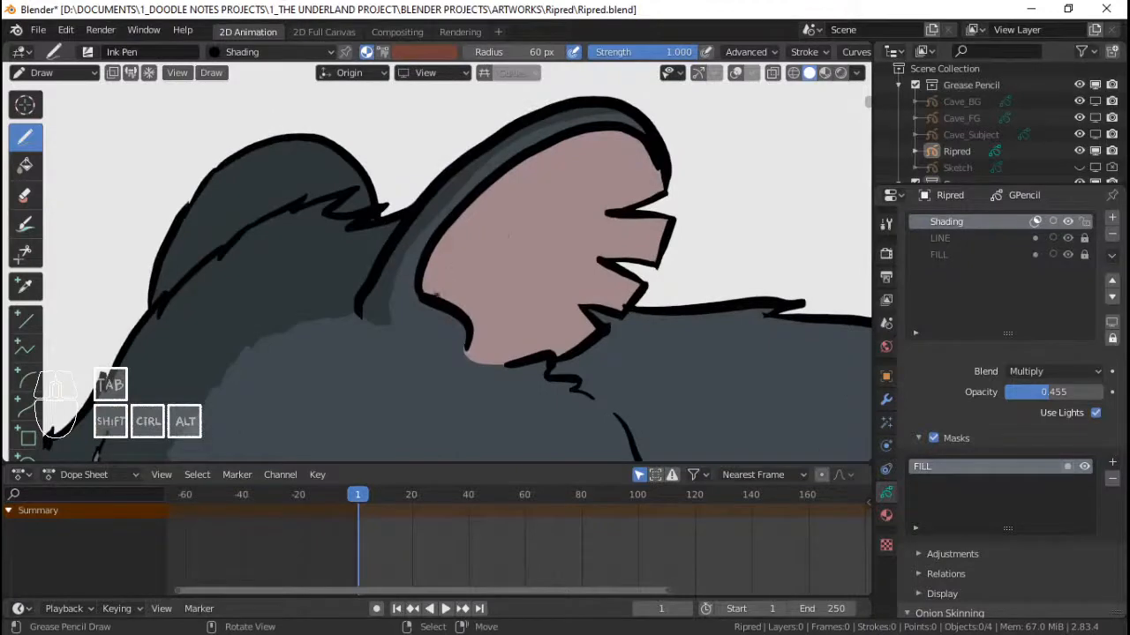
mouse_move(490, 216)
left_mouse_down()
mouse_move(535, 171)
mouse_move(631, 128)
mouse_move(526, 160)
mouse_move(434, 243)
mouse_move(433, 284)
left_mouse_up()
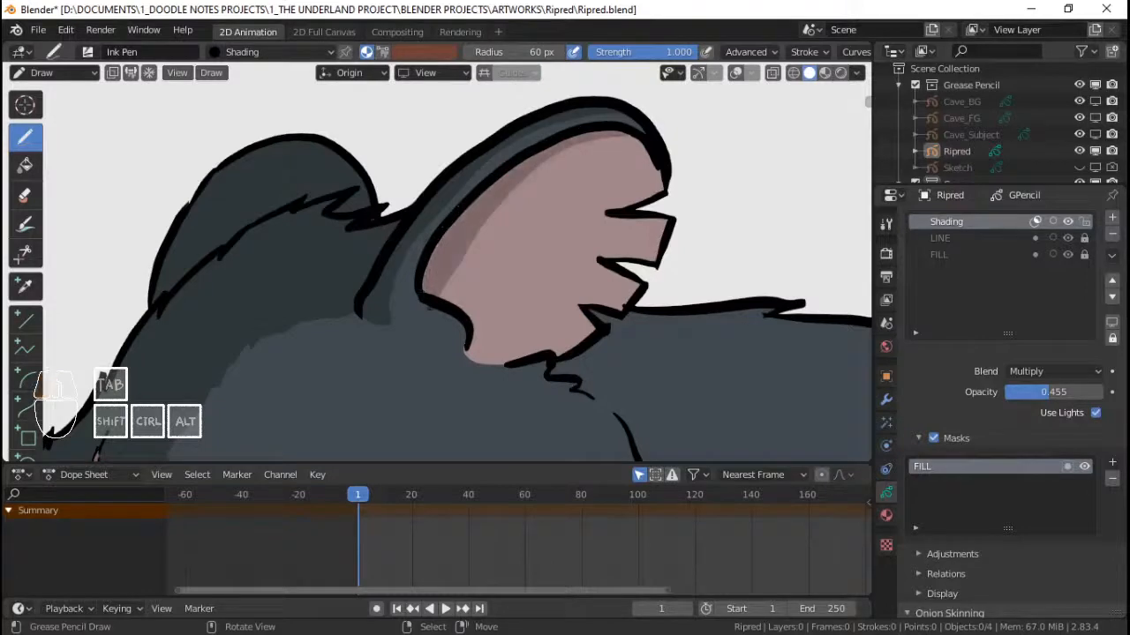
middle_click_drag(522, 254, 527, 325, "ctrl")
key("ctrl+s")
- Draw a shading shape with a jagged fur edge behind the near ear, tapering along the top of the back
mouse_move(529, 275)
middle_mouse_down("ctrl")
mouse_move(529, 310)
mouse_move(547, 201)
mouse_move(502, 238)
middle_mouse_up("ctrl")
middle_click_drag(495, 287, 526, 276, "shift")
middle_click_drag(526, 276, 550, 266, "shift")
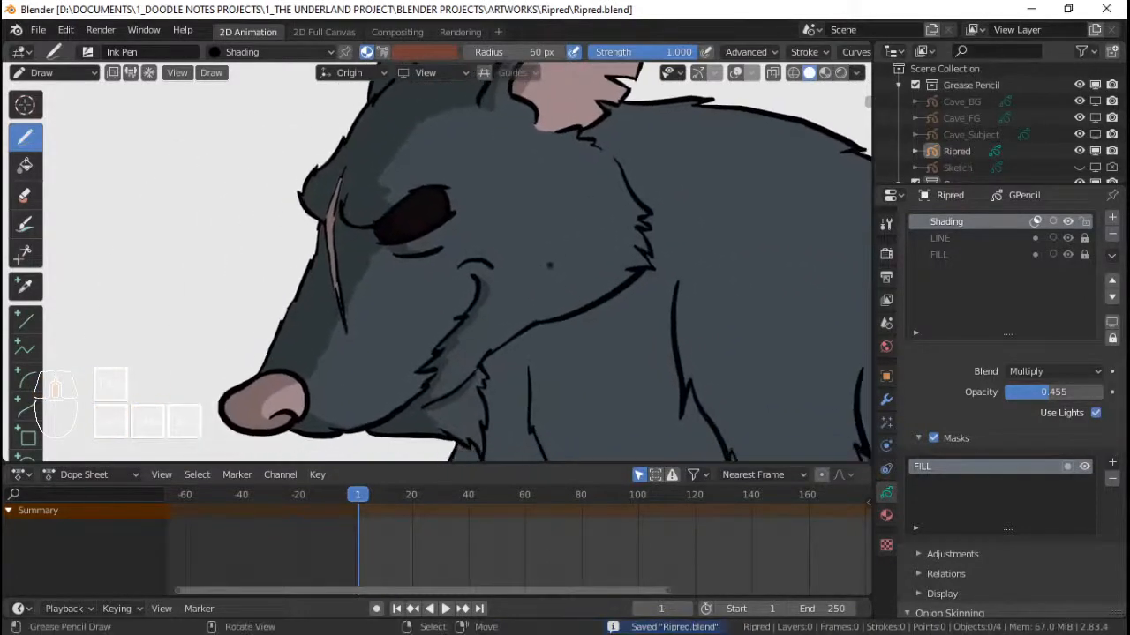
middle_click_drag(528, 323, 542, 289, "ctrl")
middle_click_drag(601, 152, 469, 268, "shift")
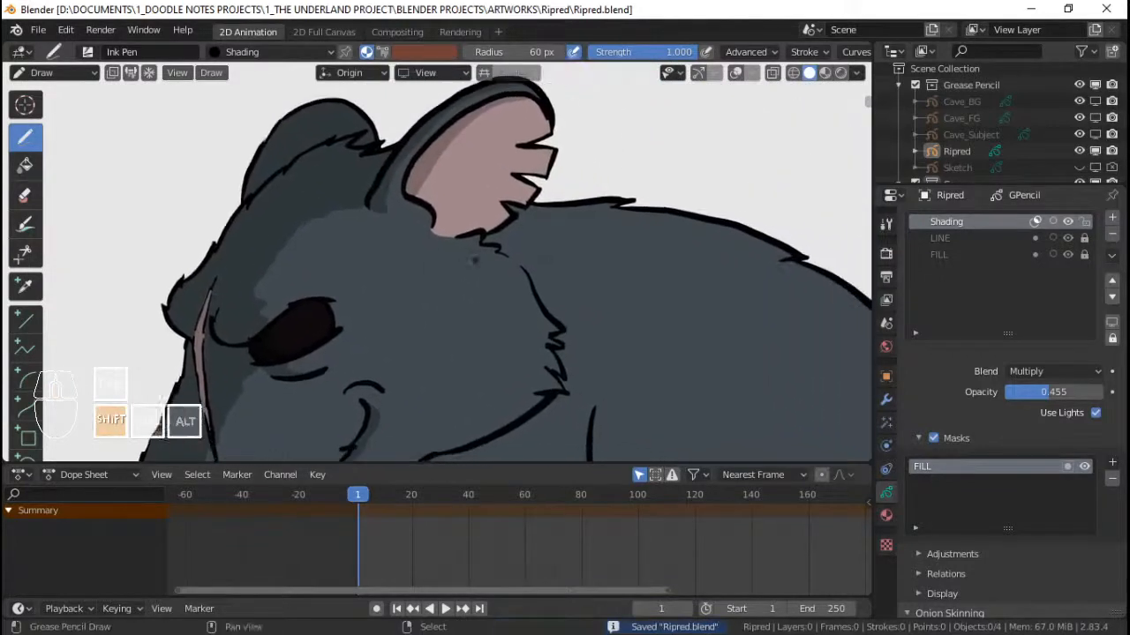
middle_click_drag(565, 266, 487, 270, "ctrl")
middle_click_drag(487, 270, 533, 236, "shift")
middle_click_drag(534, 237, 546, 194, "ctrl")
mouse_move(545, 194)
middle_mouse_down("shift")
mouse_move(486, 255)
mouse_move(495, 210)
middle_mouse_up("shift")
mouse_move(491, 189)
left_mouse_down()
mouse_move(431, 250)
mouse_move(459, 255)
mouse_move(467, 293)
mouse_move(493, 265)
mouse_move(648, 240)
mouse_move(722, 250)
left_mouse_up()
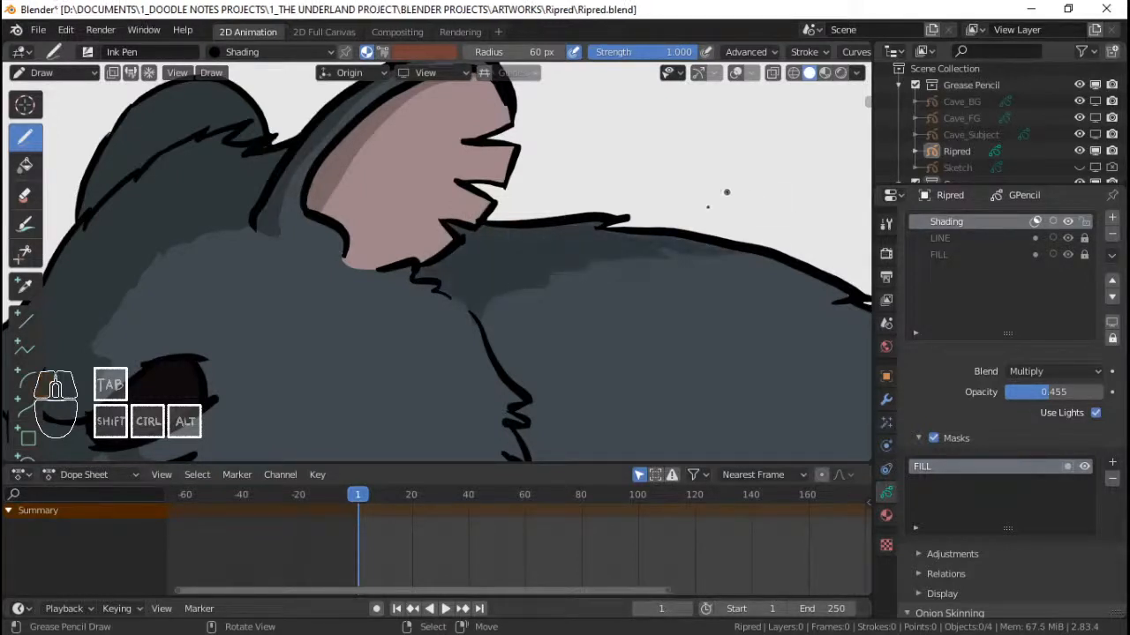
- Draw a large shading shape with a jagged fur edge under the cheek and jaw, covering the neck and upper chest
scroll(726, 192, "down", 6)
middle_click_drag(614, 248, 613, 278, "ctrl")
middle_click_drag(612, 278, 642, 268, "shift")
middle_click_drag(642, 268, 666, 196, "shift")
middle_click_drag(618, 269, 592, 212, "ctrl")
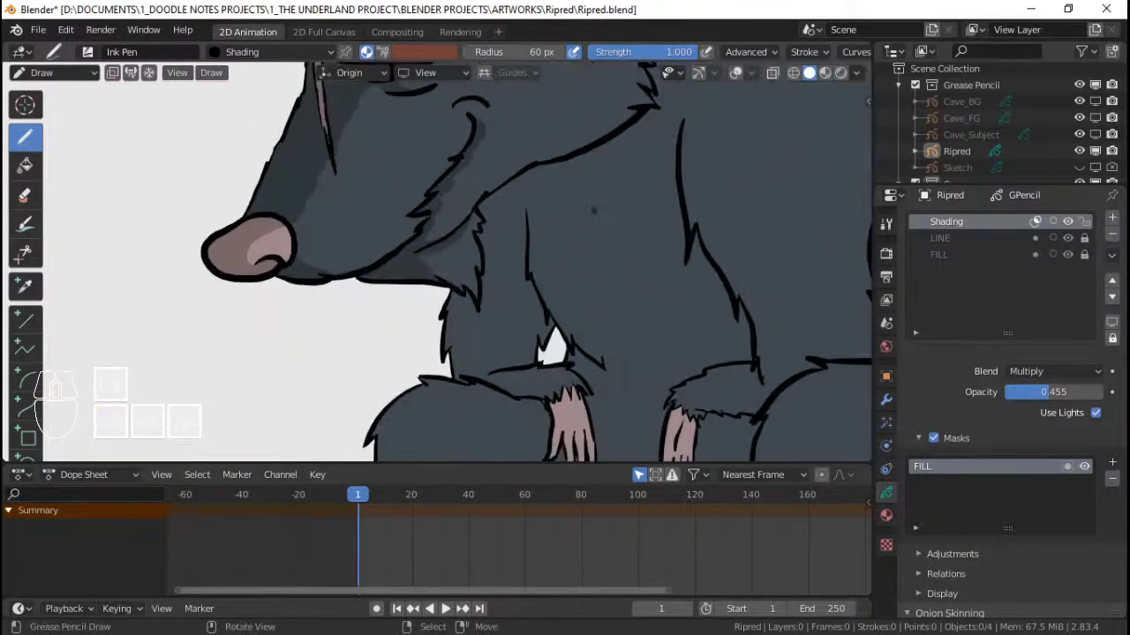
middle_click_drag(608, 159, 578, 187, "shift")
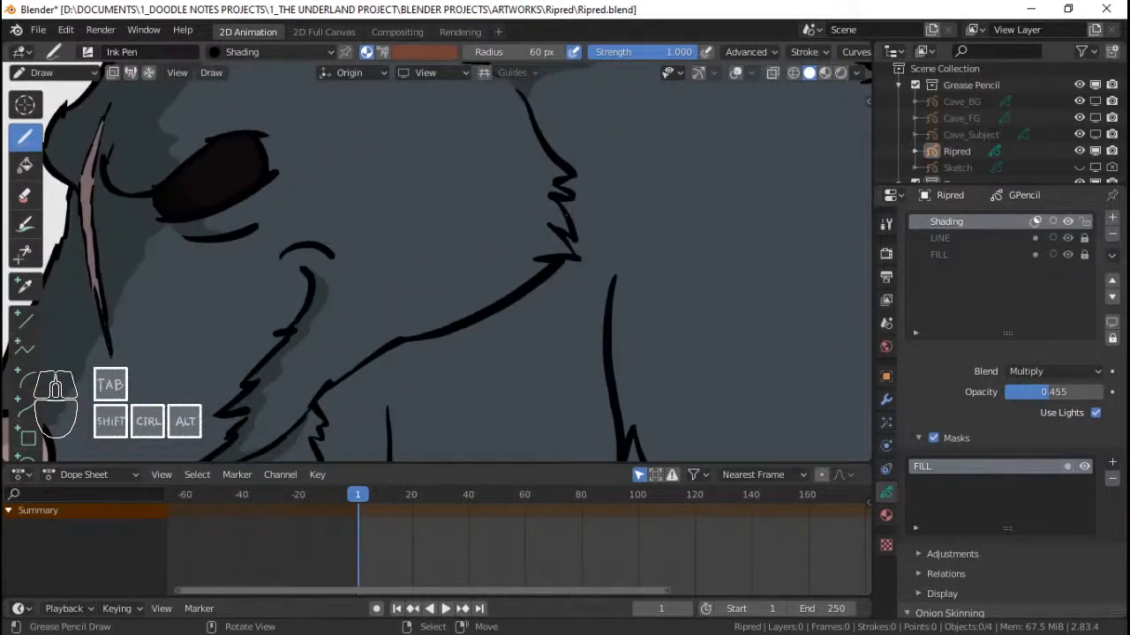
middle_click_drag(474, 294, 485, 262, "shift")
middle_click_drag(425, 302, 505, 194, "shift")
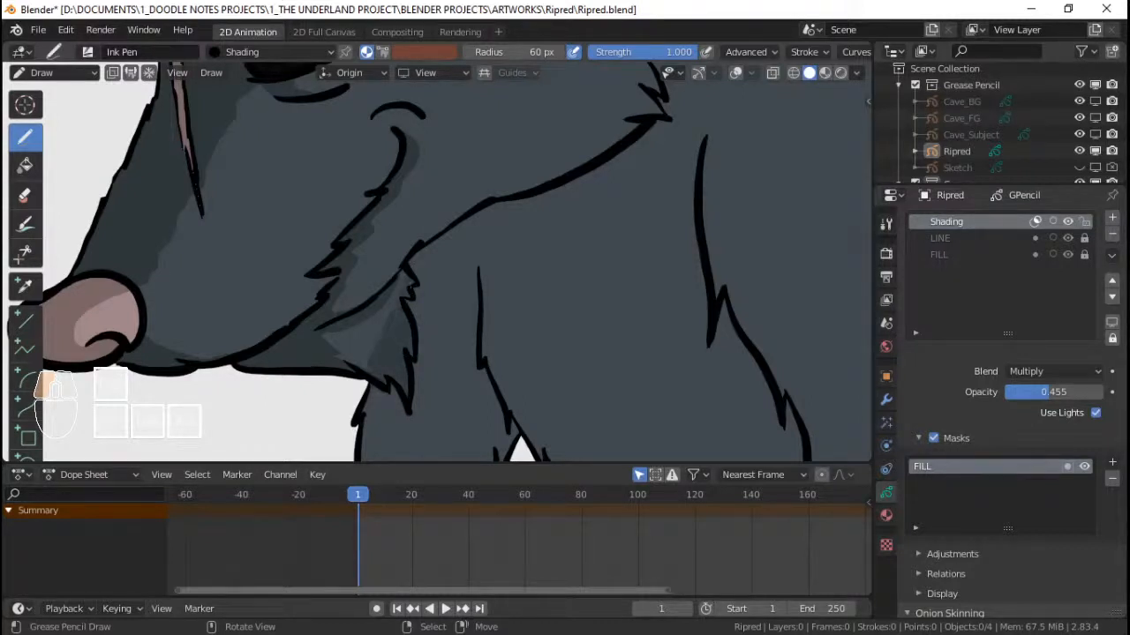
mouse_move(411, 269)
left_mouse_down()
mouse_move(463, 225)
mouse_move(515, 207)
mouse_move(513, 196)
mouse_move(578, 181)
mouse_move(445, 326)
mouse_move(423, 370)
left_mouse_up()
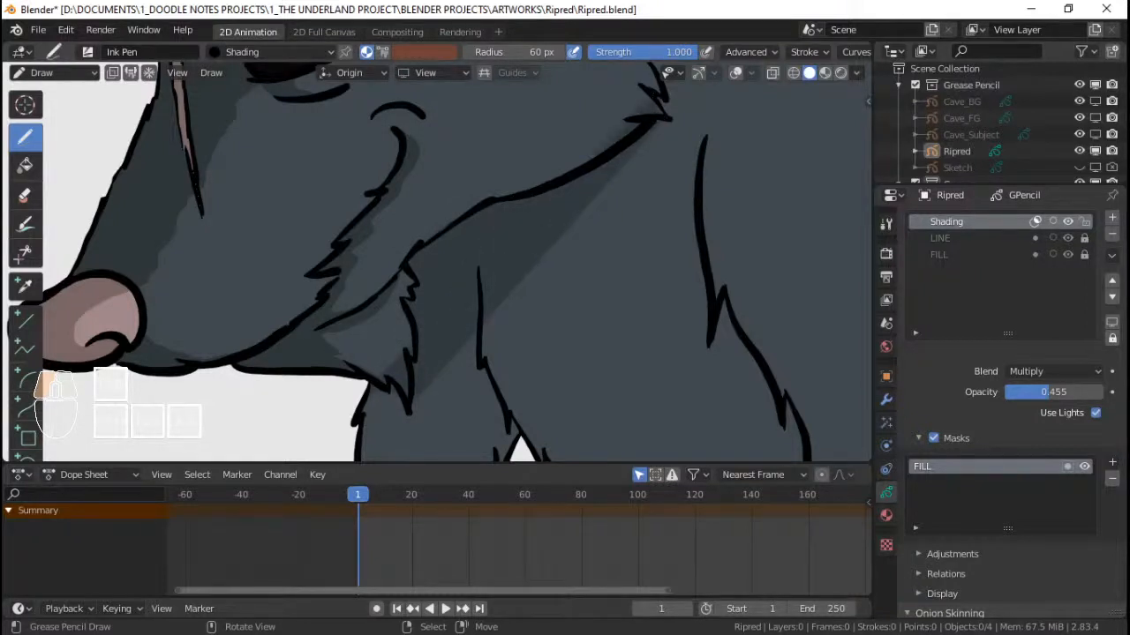
mouse_move(665, 96)
left_mouse_down()
mouse_move(658, 77)
mouse_move(679, 140)
left_mouse_up()
left_click_drag(680, 143, 615, 311)
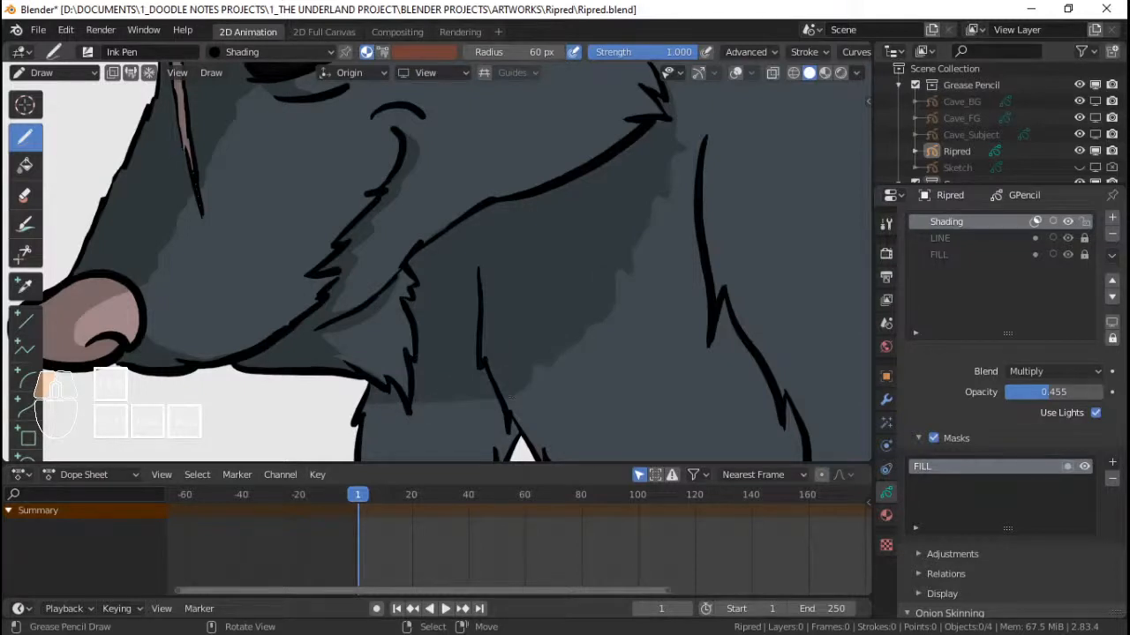
mouse_move(509, 396)
left_mouse_down()
mouse_move(475, 432)
mouse_move(404, 455)
mouse_move(329, 434)
left_mouse_up()
- Extend the shading down the far arm to the elbow, leaving a lighter patch beside the gap between arm and chest
mouse_move(509, 311)
middle_mouse_down("ctrl")
mouse_move(512, 361)
mouse_move(450, 275)
middle_mouse_up("ctrl")
middle_click_drag(450, 252, 491, 215, "ctrl")
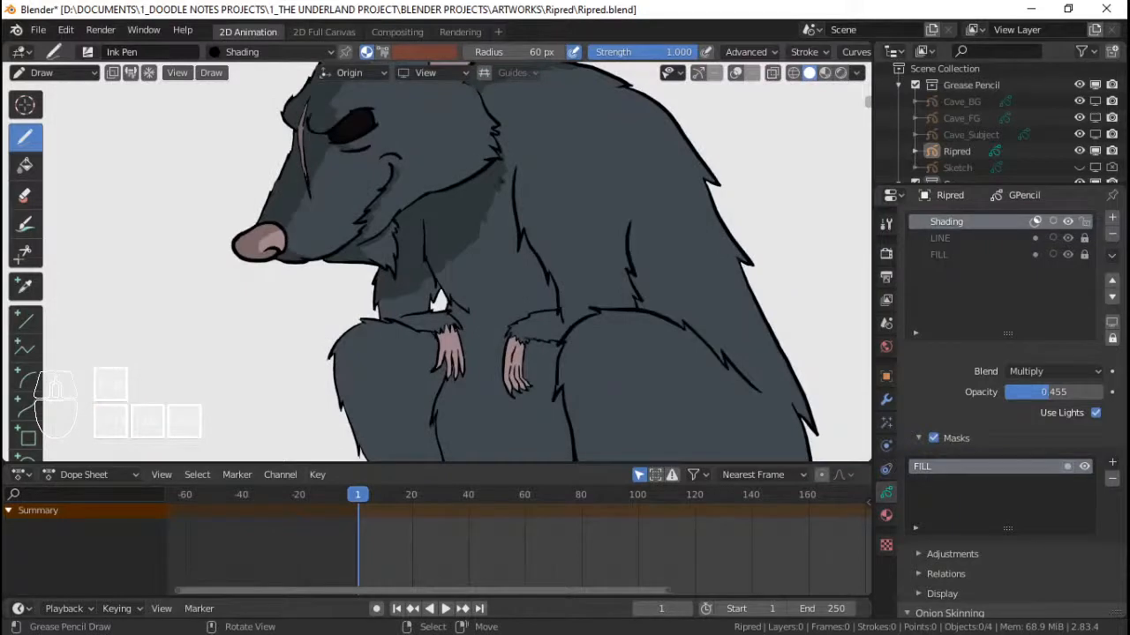
middle_click_drag(576, 376, 527, 212, "ctrl")
middle_click_drag(397, 265, 333, 272, "ctrl")
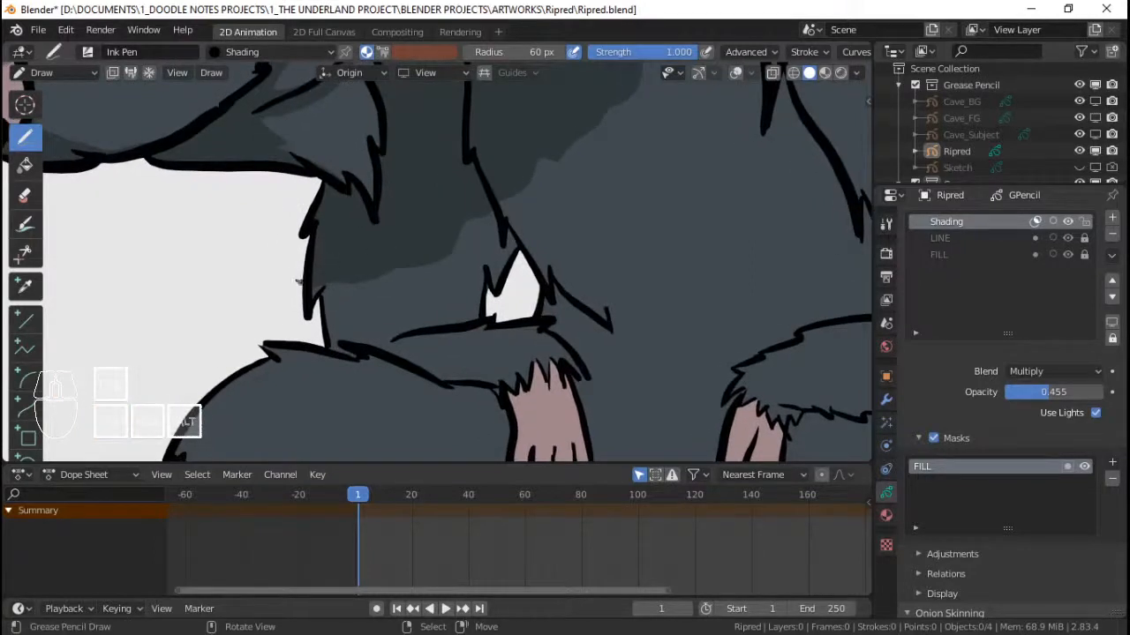
left_click(297, 320)
mouse_move(331, 309)
left_mouse_down()
mouse_move(369, 340)
mouse_move(406, 300)
mouse_move(353, 291)
mouse_move(406, 274)
left_mouse_up()
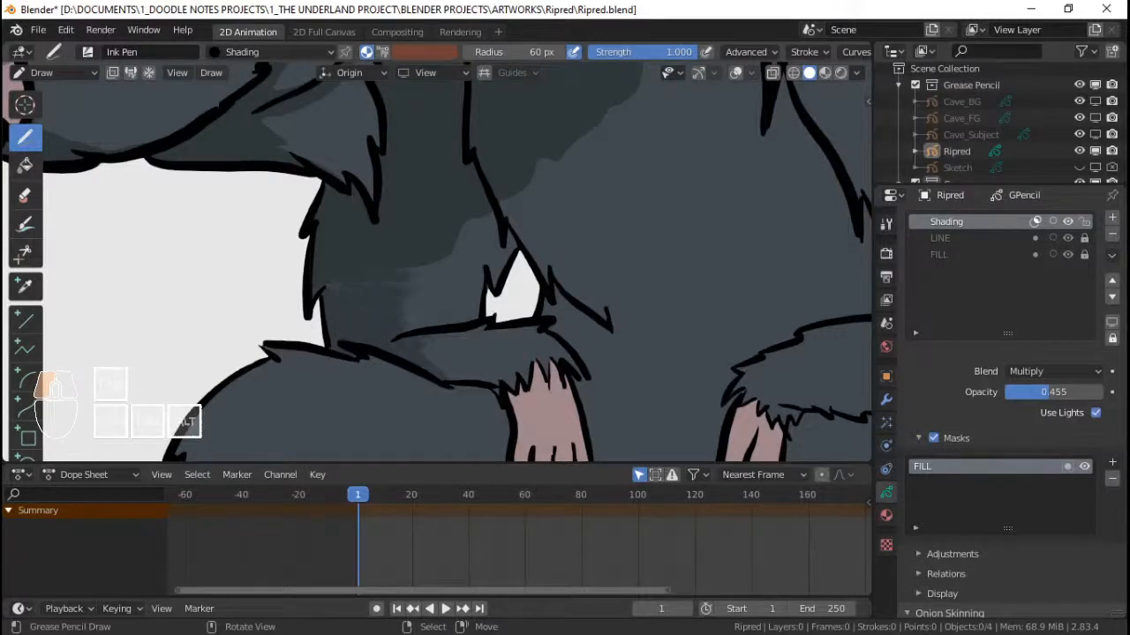
middle_click_drag(441, 264, 442, 220, "ctrl")
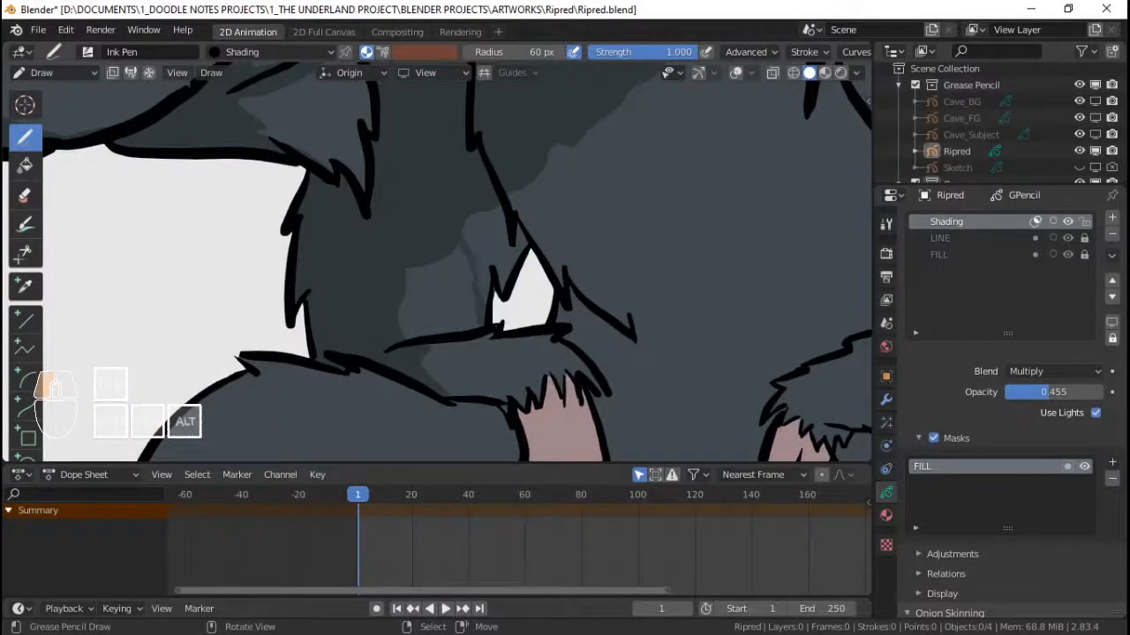
mouse_move(499, 275)
left_mouse_down()
mouse_move(494, 234)
mouse_move(533, 249)
left_mouse_up()
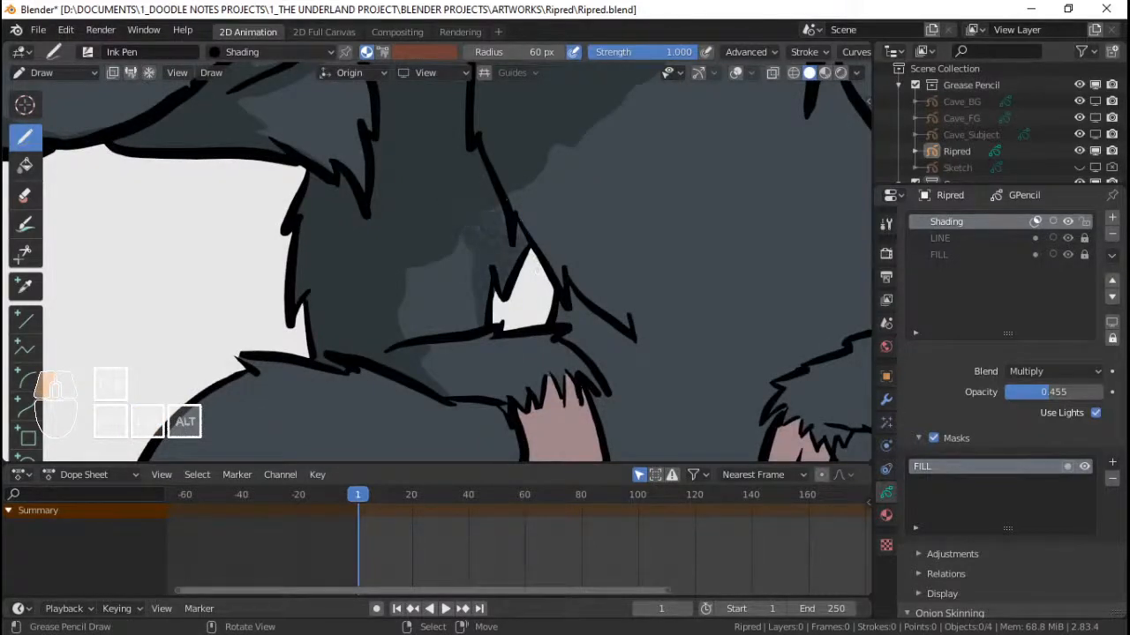
- Extend the chest shading with a jagged edge down along the near arm's front line to the forearm, and save the file
middle_click_drag(521, 232, 518, 311, "ctrl")
middle_click_drag(518, 312, 523, 281, "shift")
middle_click_drag(524, 270, 502, 271, "shift")
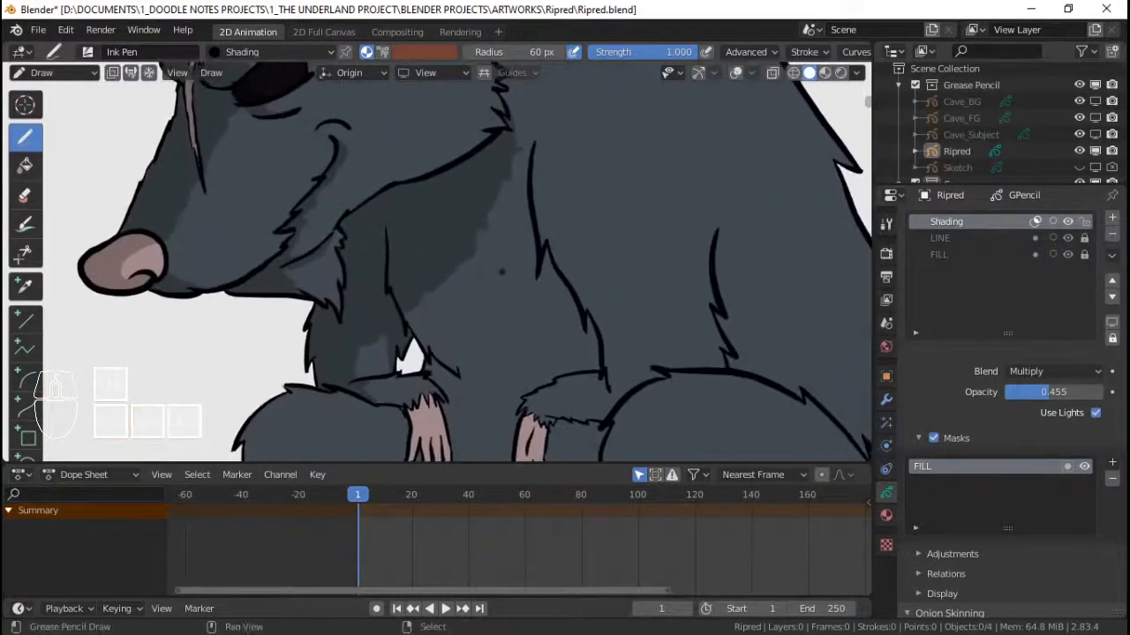
mouse_move(479, 192)
left_mouse_down()
mouse_move(473, 246)
mouse_move(521, 311)
left_mouse_up()
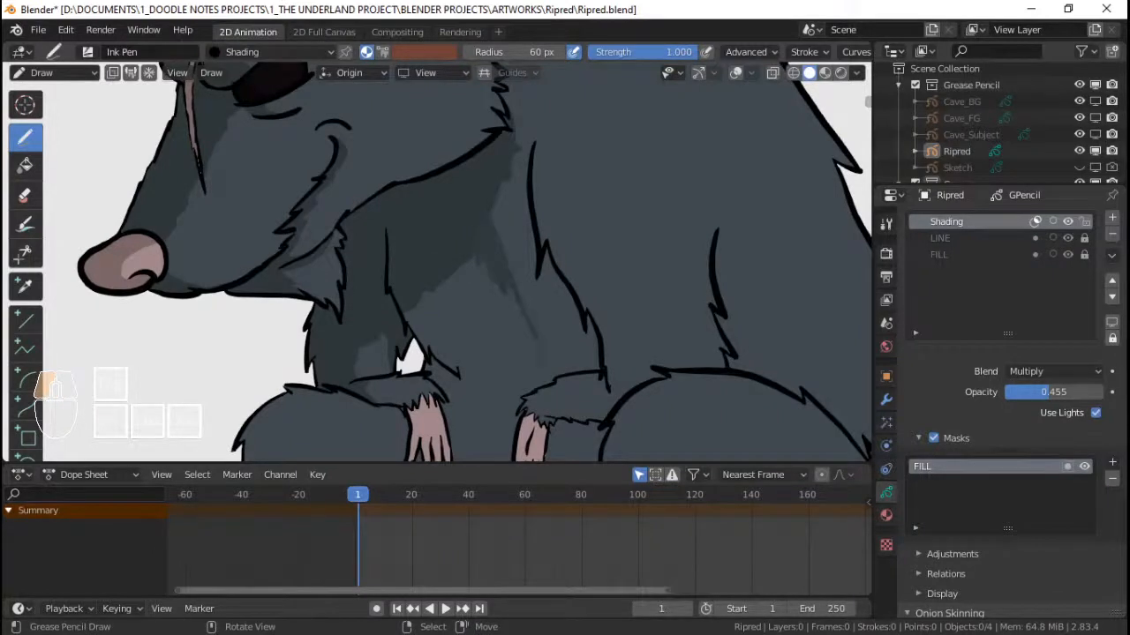
mouse_move(539, 364)
left_mouse_down()
mouse_move(512, 300)
mouse_move(523, 383)
mouse_move(508, 286)
mouse_move(527, 387)
mouse_move(505, 276)
mouse_move(565, 369)
mouse_move(587, 363)
left_mouse_up()
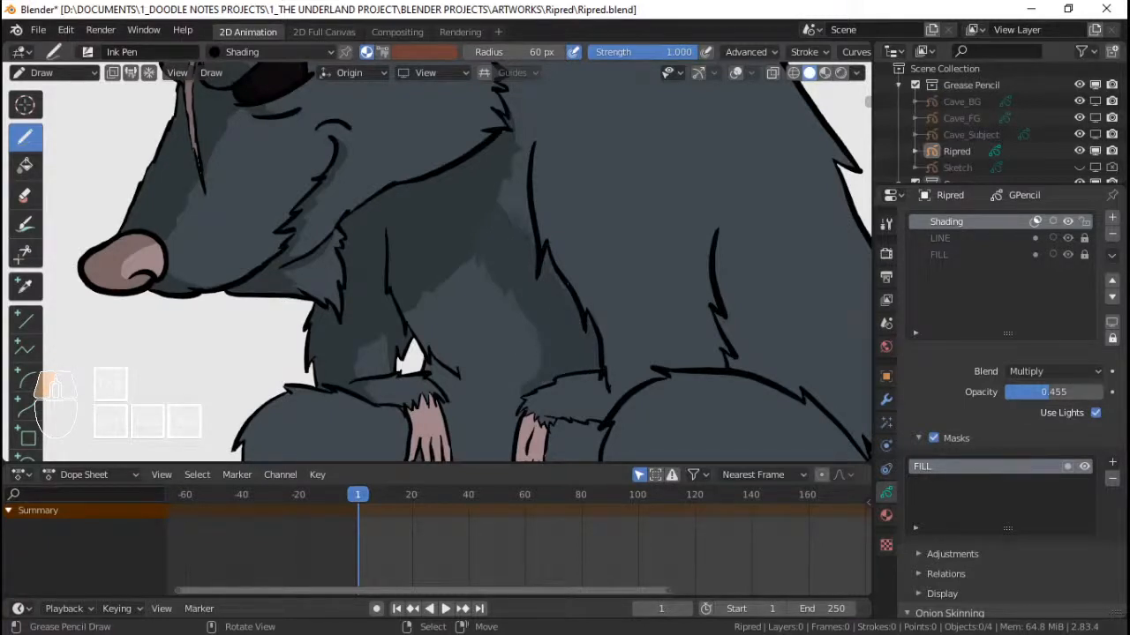
left_click_drag(511, 212, 515, 194)
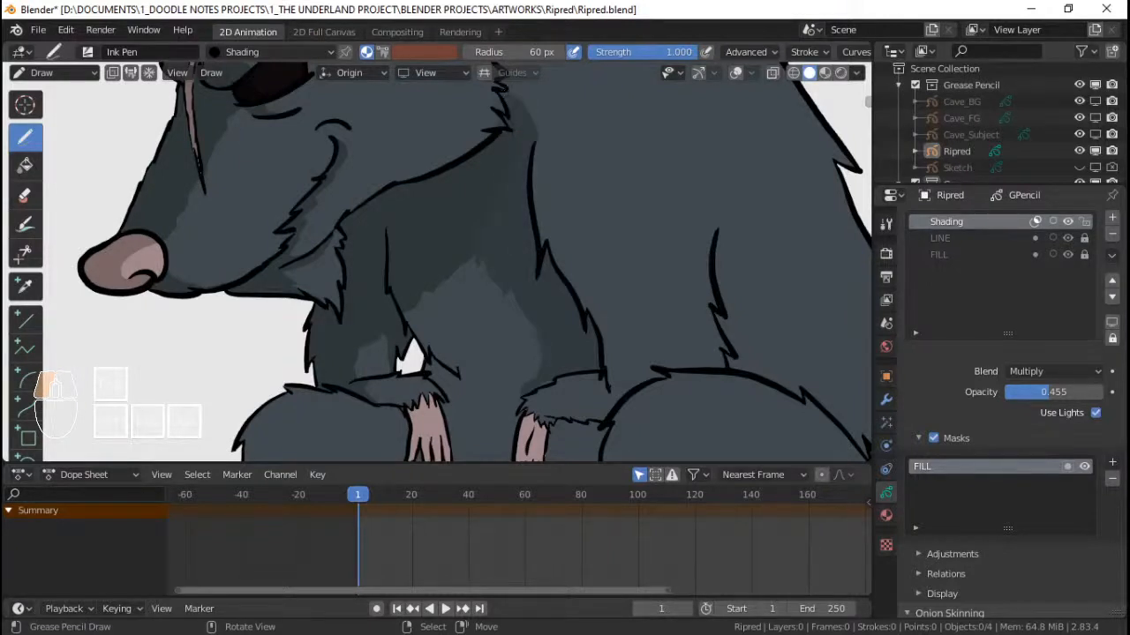
middle_click_drag(485, 353, 486, 380, "ctrl")
middle_click_drag(492, 455, 469, 247, "ctrl")
key("ctrl+s")
- Extend the chest shading as a narrow band around the near wrist and down the front edge of the near hand
middle_click_drag(468, 247, 472, 181, "ctrl")
left_click_drag(832, 168, 834, 182)
middle_click_drag(510, 253, 494, 316, "ctrl")
middle_click_drag(494, 316, 497, 215, "shift")
middle_click_drag(497, 214, 519, 195, "shift")
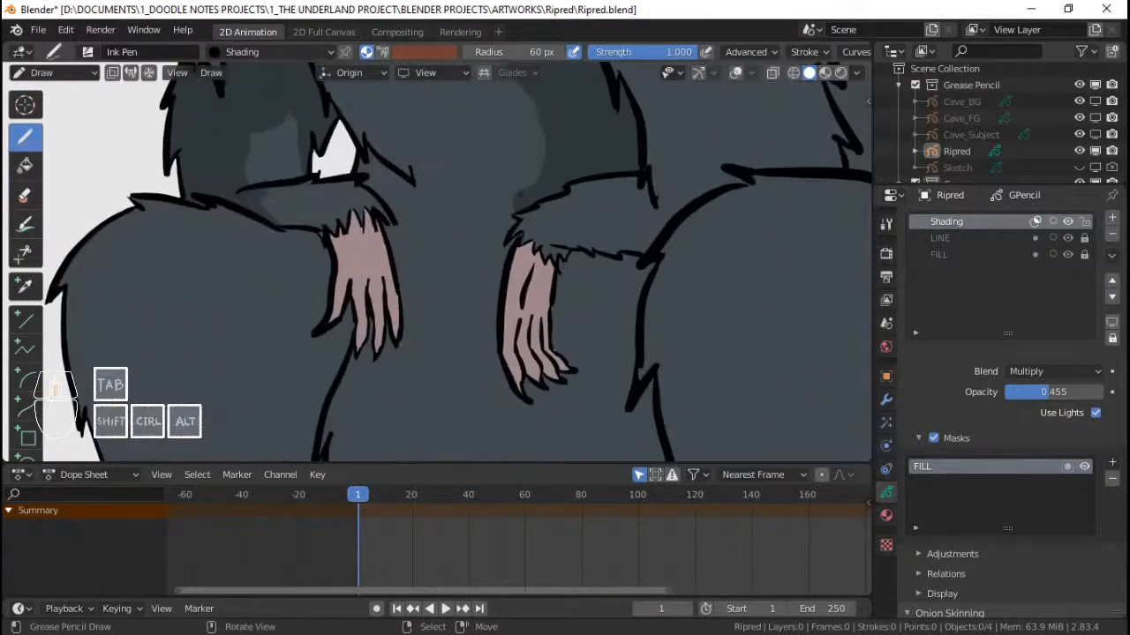
mouse_move(518, 195)
left_mouse_down()
mouse_move(486, 295)
mouse_move(516, 391)
mouse_move(503, 357)
left_mouse_up()
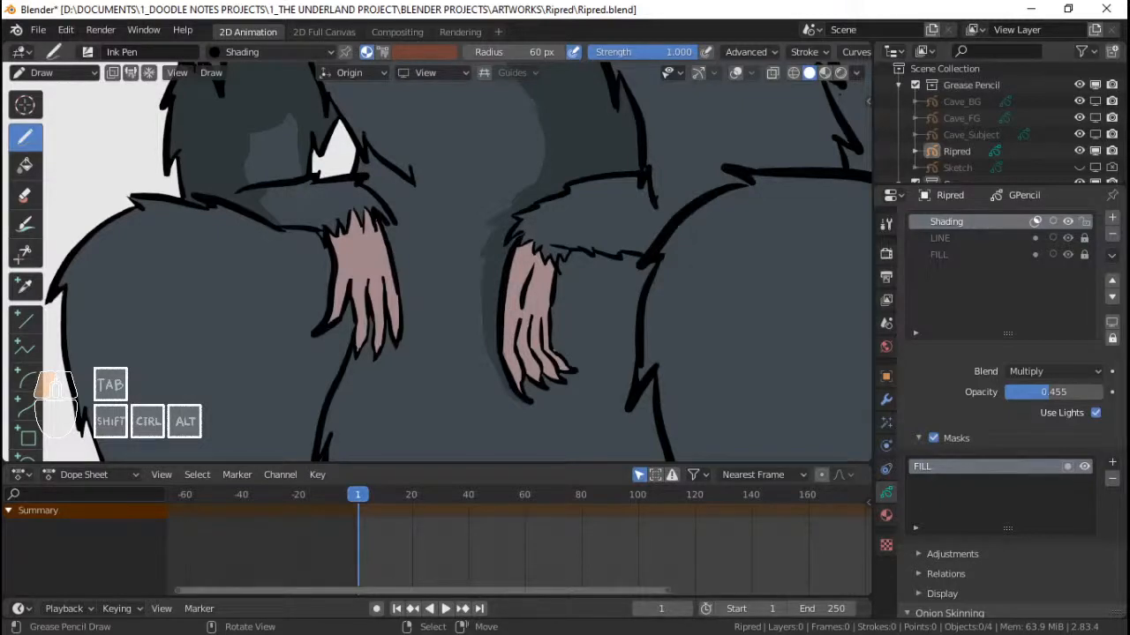
- Draw a shading shape over the near hand and fingers, leaving a lighter patch at the upper front of the hand
middle_click_drag(468, 229, 437, 269, "ctrl")
mouse_move(437, 269)
middle_mouse_down("ctrl")
mouse_move(437, 231)
mouse_move(437, 353)
mouse_move(504, 227)
mouse_move(518, 257)
mouse_move(507, 220)
middle_mouse_up("ctrl")
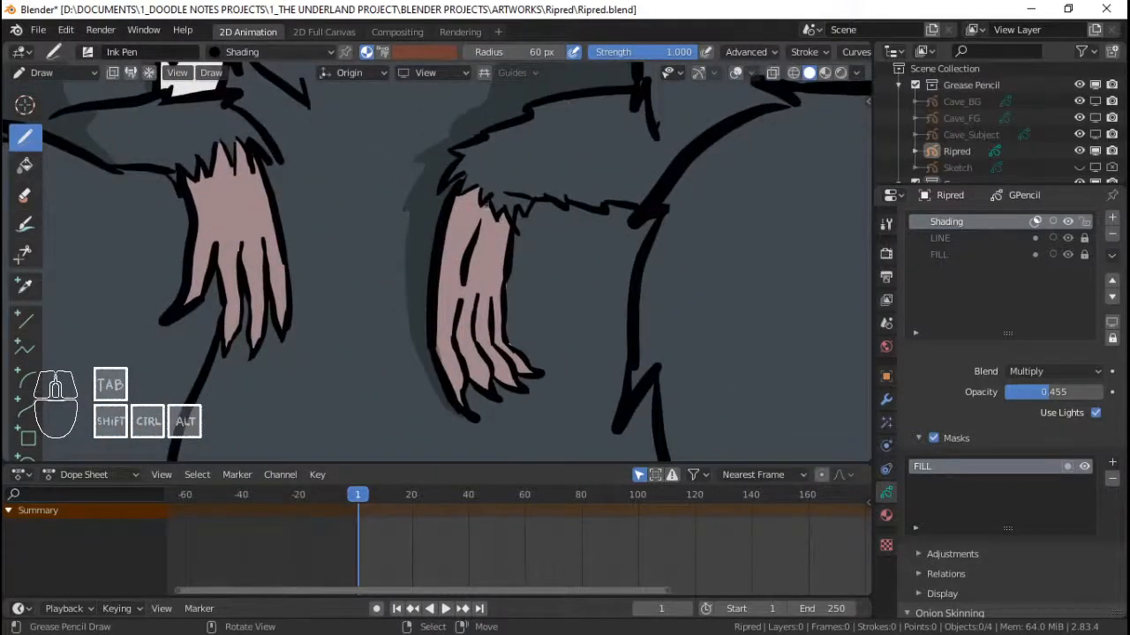
left_click_drag(484, 204, 483, 214)
mouse_move(464, 314)
left_mouse_down()
mouse_move(477, 231)
mouse_move(487, 305)
mouse_move(501, 284)
mouse_move(490, 287)
left_mouse_up()
- Draw a jagged-edged shading shape down the belly from below the near hand, filling the area along the near thigh's front line
mouse_move(488, 282)
middle_mouse_down("ctrl")
mouse_move(481, 375)
mouse_move(468, 294)
mouse_move(471, 348)
mouse_move(469, 334)
middle_mouse_up("ctrl")
middle_click_drag(470, 334, 467, 309, "ctrl")
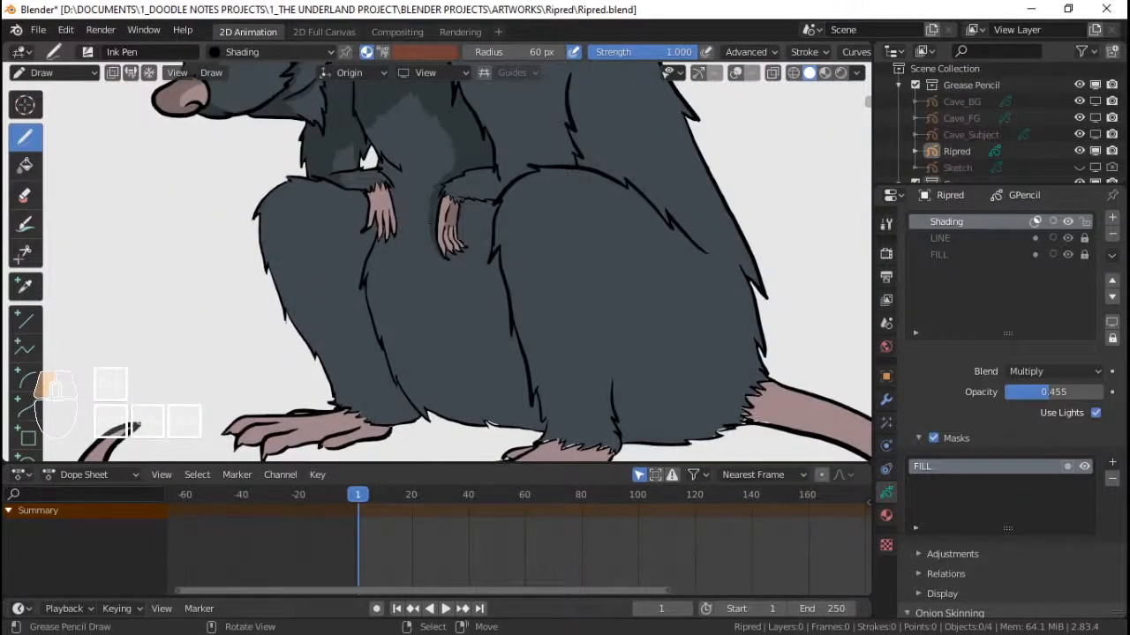
left_click_drag(436, 278, 452, 323)
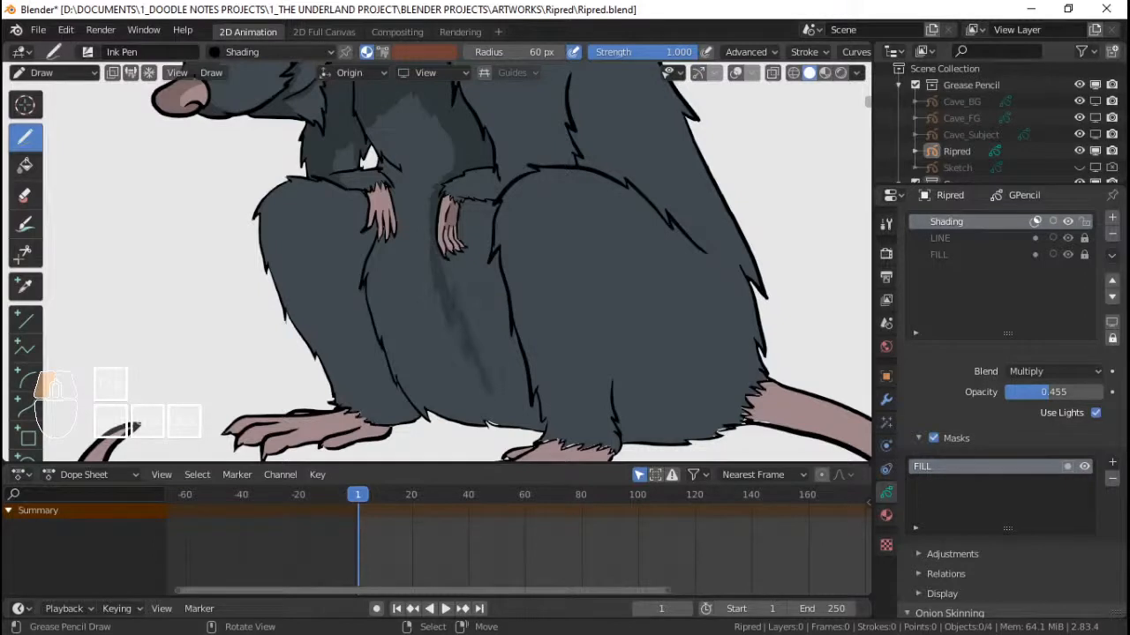
left_click_drag(441, 260, 517, 416)
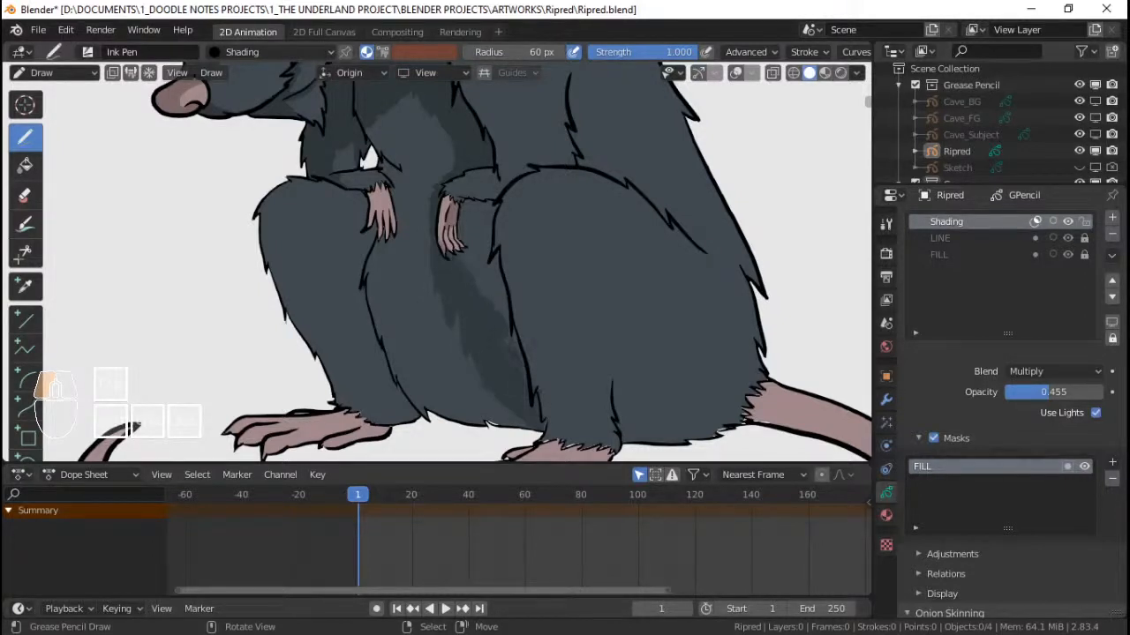
mouse_move(478, 284)
left_mouse_down()
mouse_move(496, 300)
mouse_move(481, 260)
left_mouse_up()
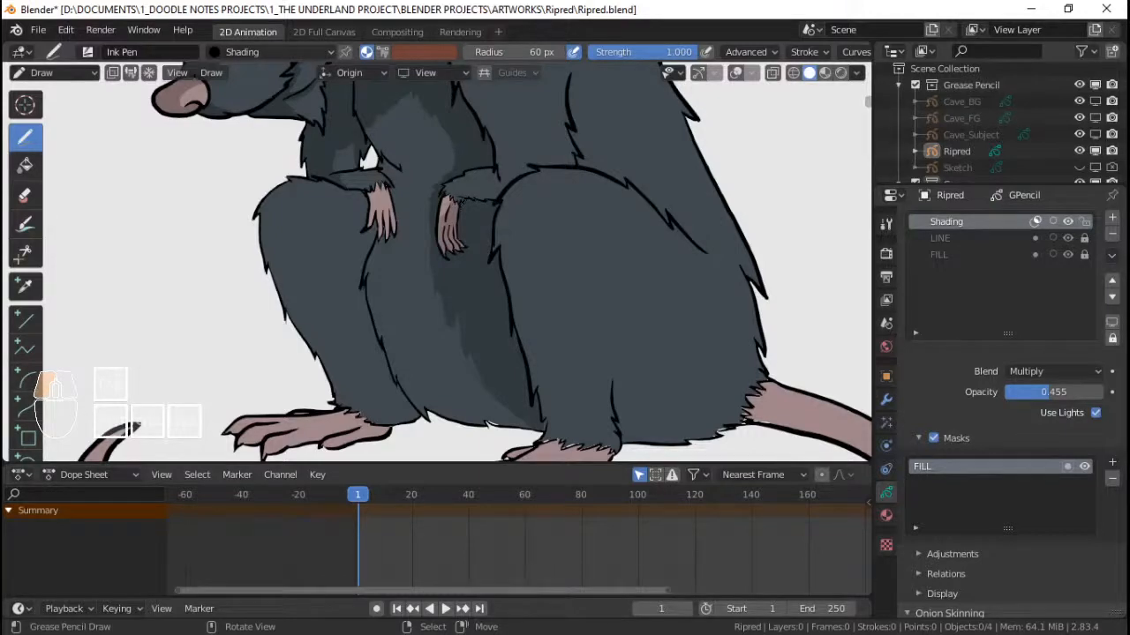
- Fill the unshaded gaps along the underside of the near forearm's fur cuff, undo the last stroke, and save the file
mouse_move(477, 260)
middle_mouse_down("ctrl")
mouse_move(482, 217)
mouse_move(484, 272)
mouse_move(472, 250)
middle_mouse_up("ctrl")
key("ctrl+s")
left_click_drag(472, 250, 459, 251)
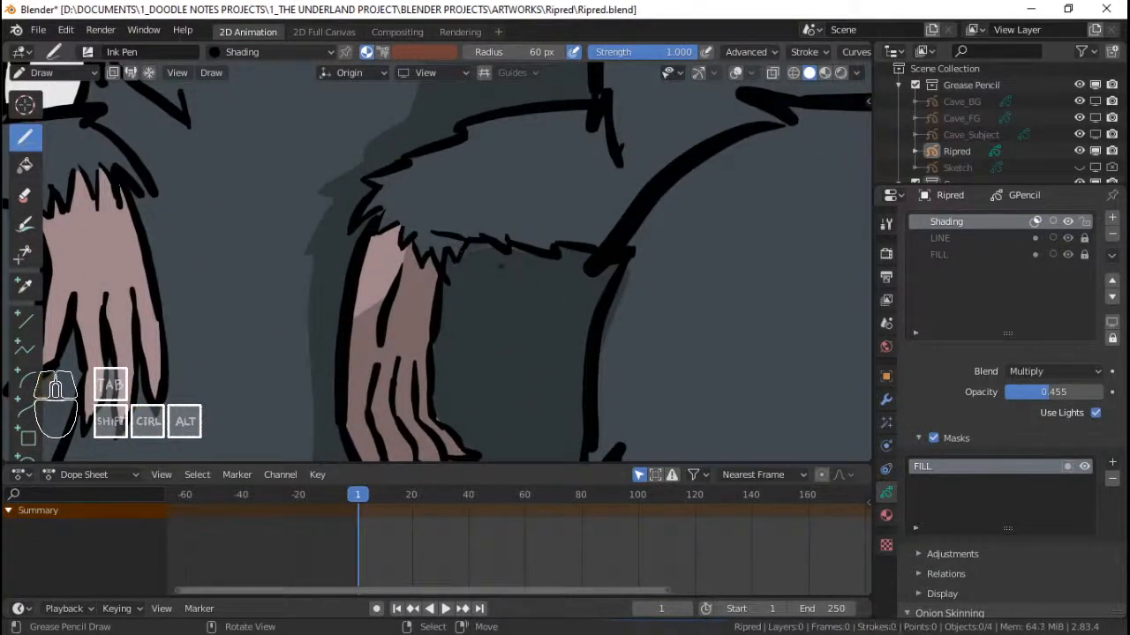
key("ctrl+s")
mouse_move(459, 251)
middle_mouse_down("ctrl")
mouse_move(520, 274)
mouse_move(519, 286)
mouse_move(522, 265)
middle_mouse_up("ctrl")
left_click_drag(525, 297, 597, 301)
middle_click_drag(596, 302, 544, 305, "shift")
left_click_drag(542, 304, 547, 306)
key("ctrl+z")
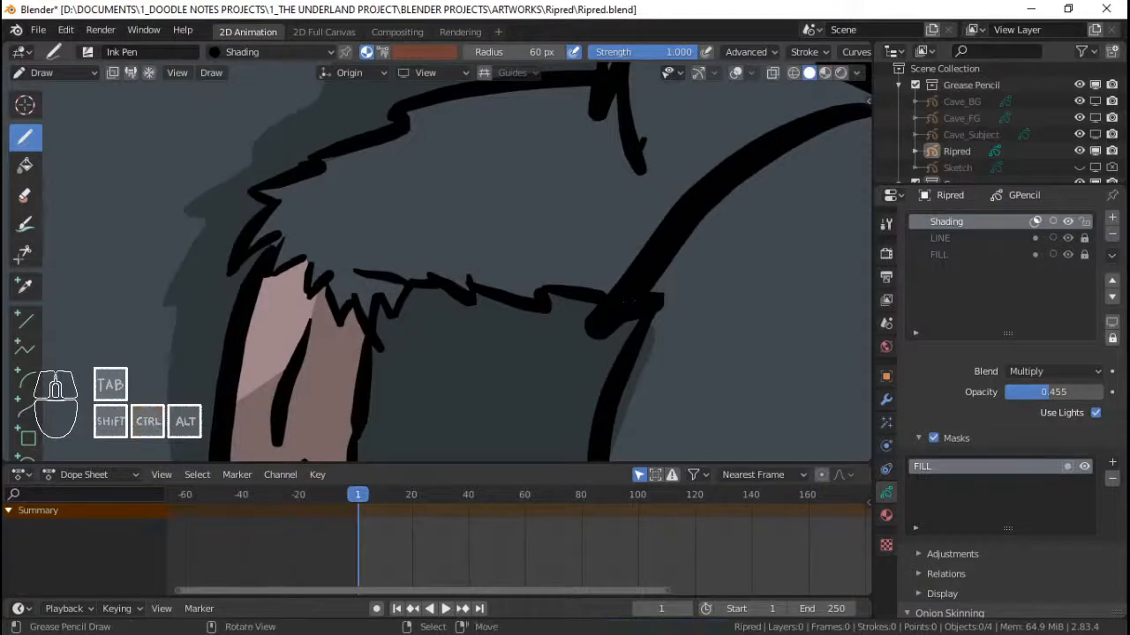
- Add a new Grease Pencil material and name it Specular
middle_click_drag(563, 291, 554, 363, "ctrl")
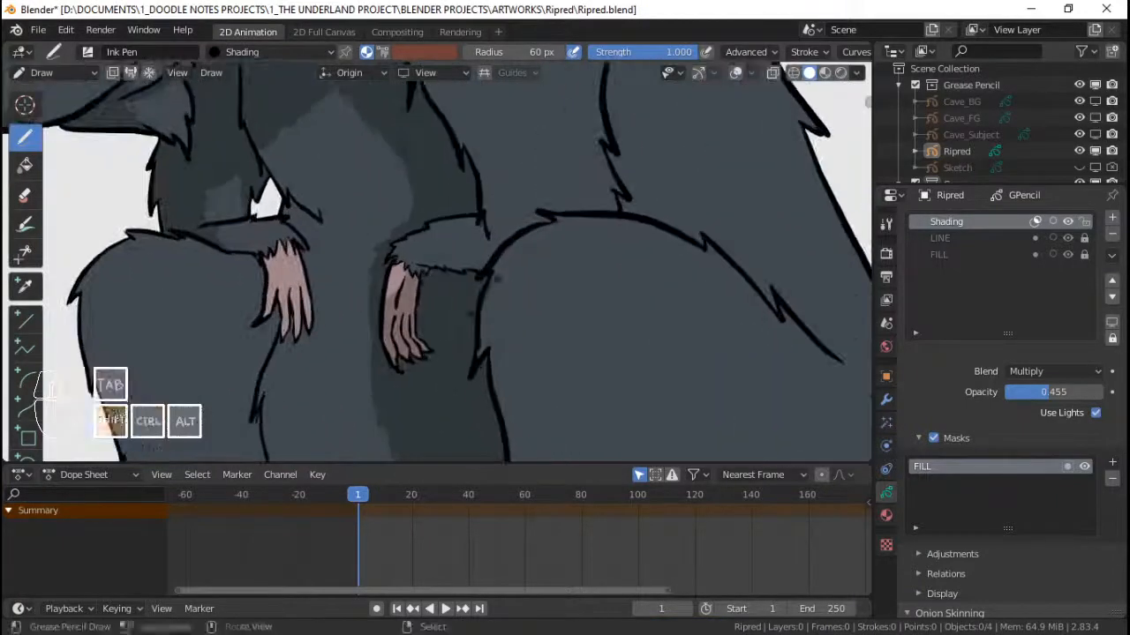
middle_click_drag(476, 343, 508, 262, "shift")
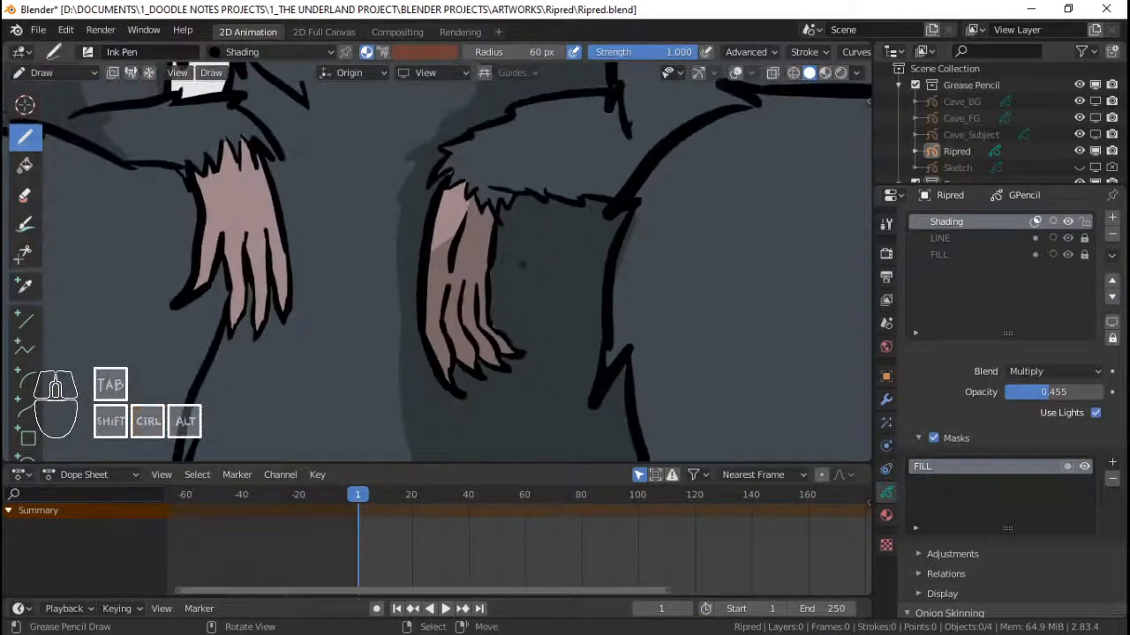
left_click(886, 515)
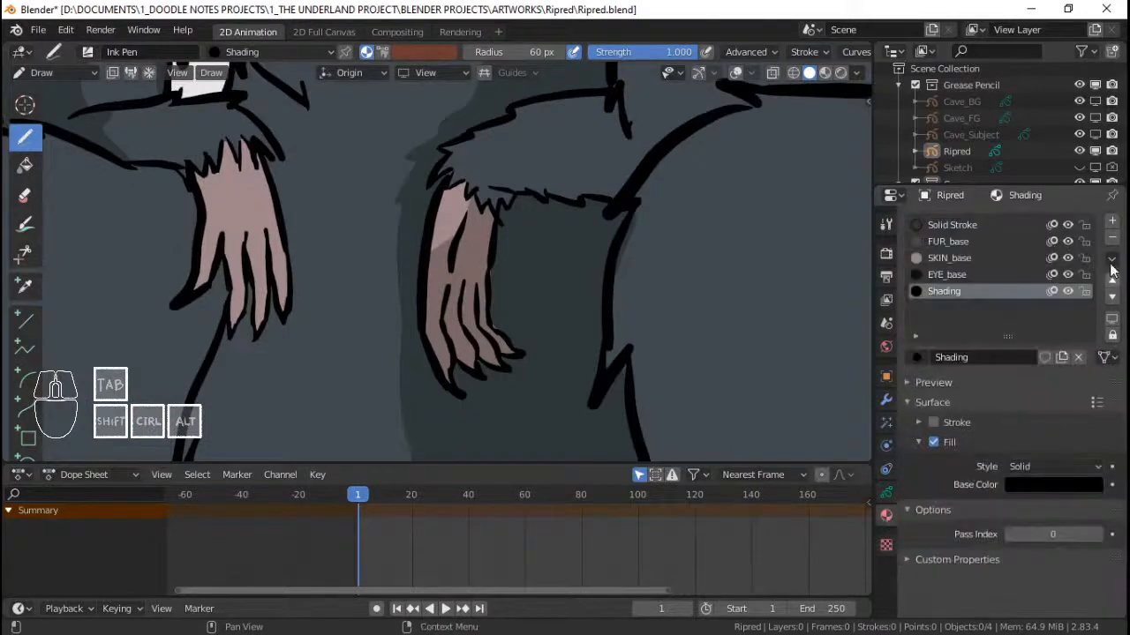
left_click(1112, 221)
left_click(975, 357)
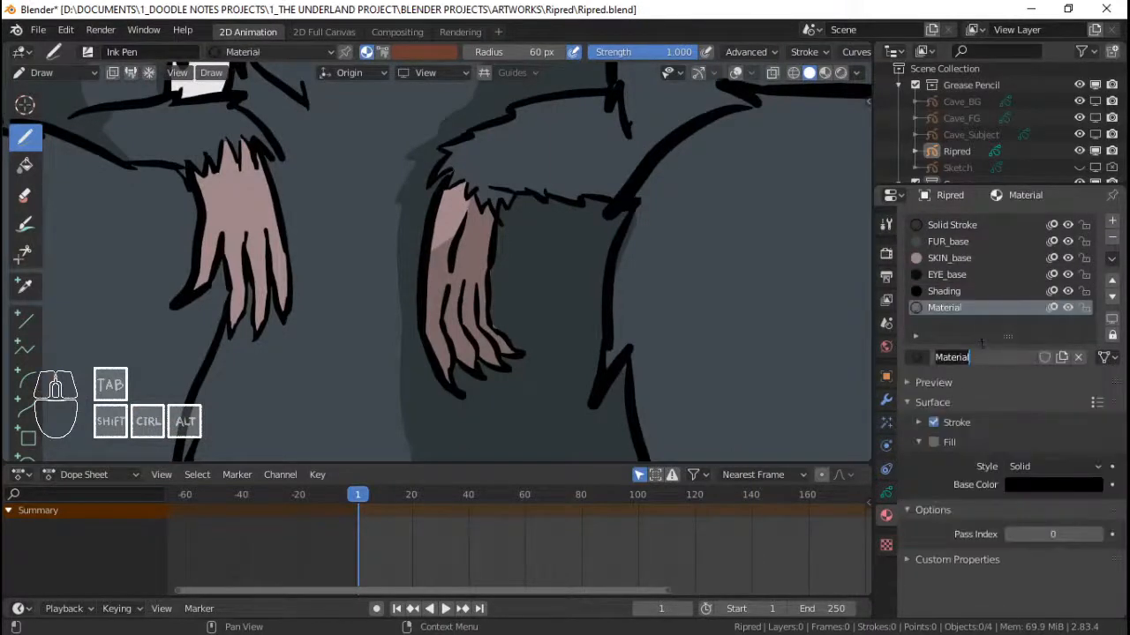
key("shift")
type("S")
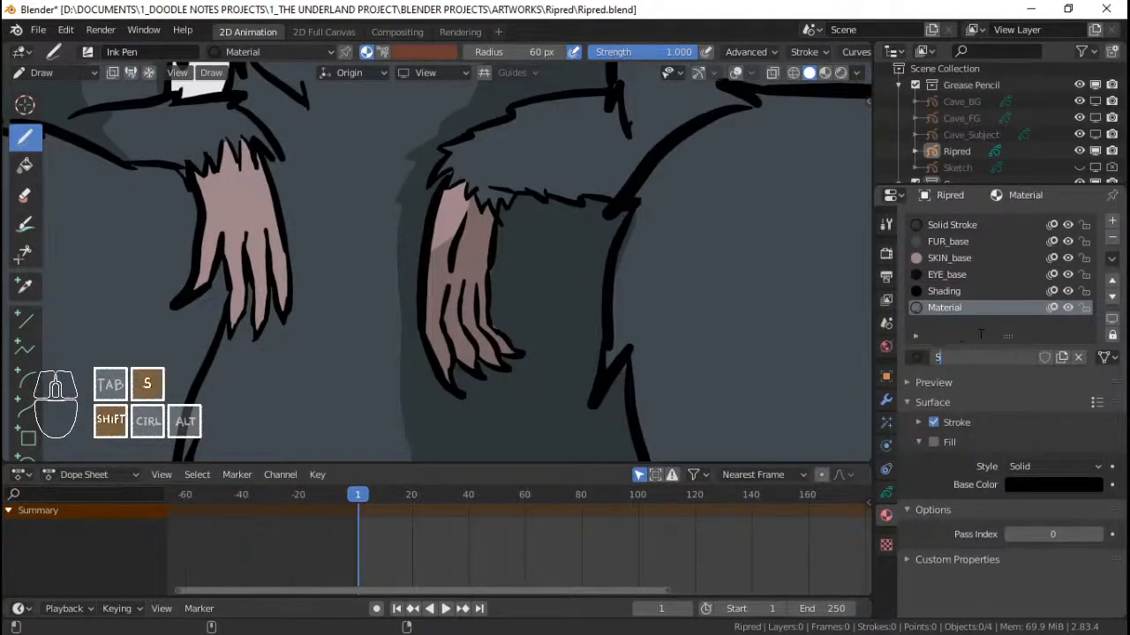
type("pecular")
key("Return")
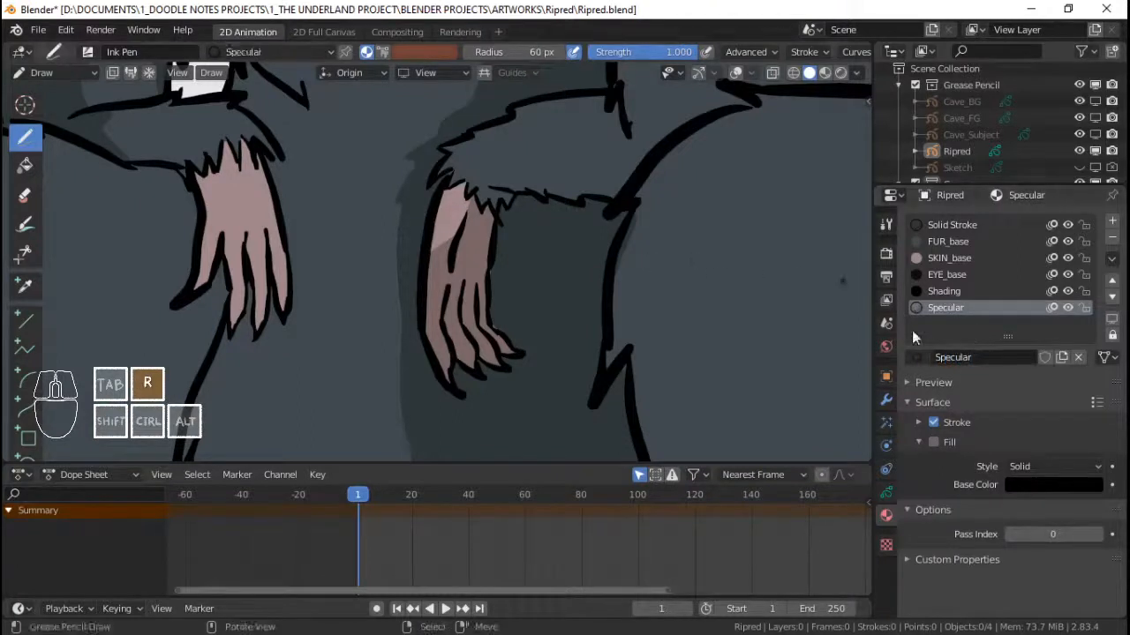
- Make the Specular material fill-only with a white base color, and save the file
left_click(934, 421)
left_click(933, 442)
left_click(1053, 485)
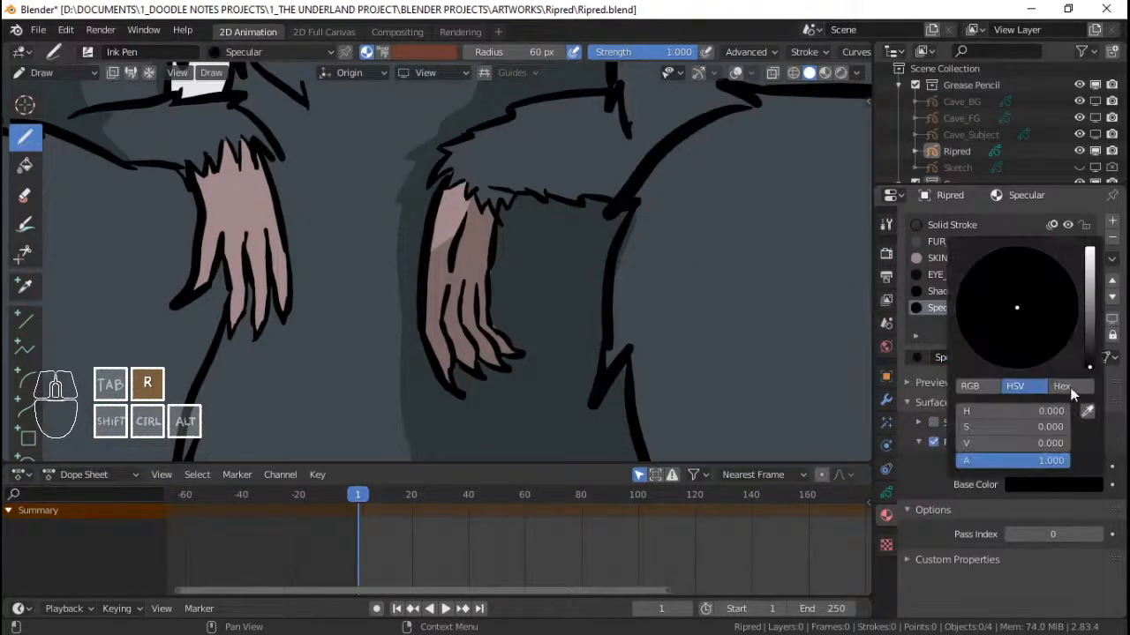
left_click_drag(1090, 351, 995, 216)
left_click(920, 443)
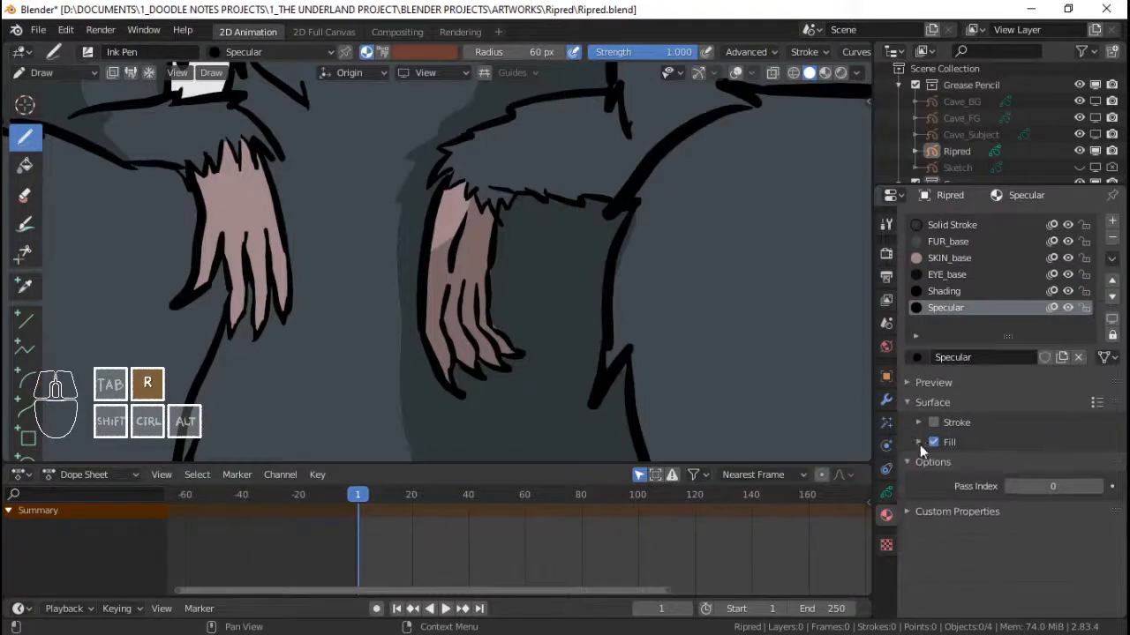
left_click(959, 439)
key("ctrl+s")
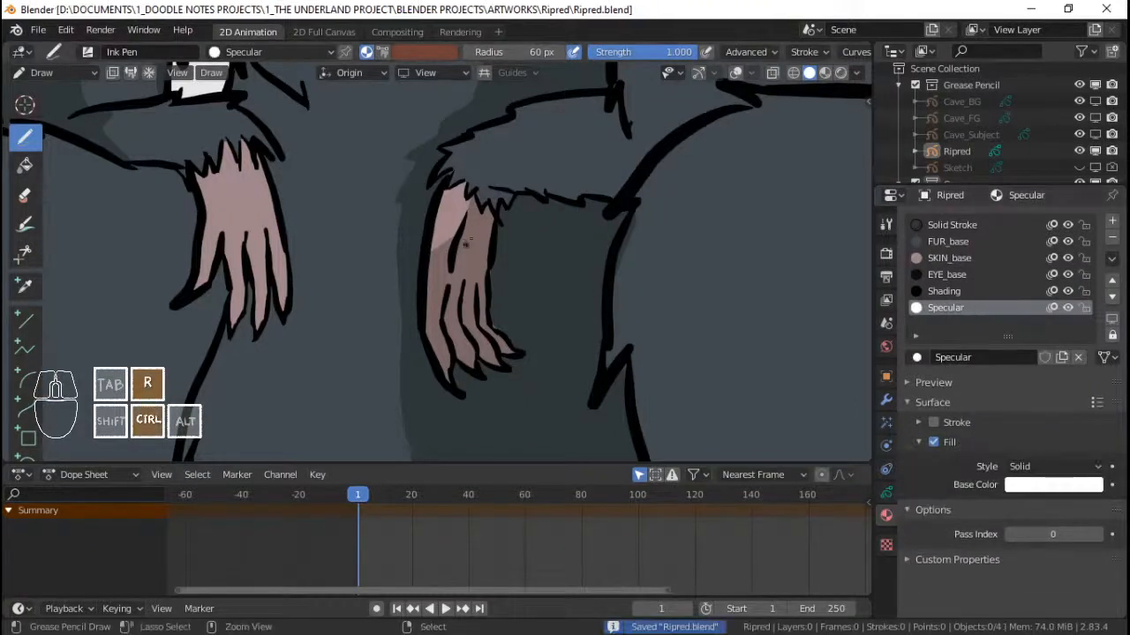
- Draw a Specular highlight along the outer edge of the near hand and down its first finger, and save the file
scroll(326, 344, "up", 2)
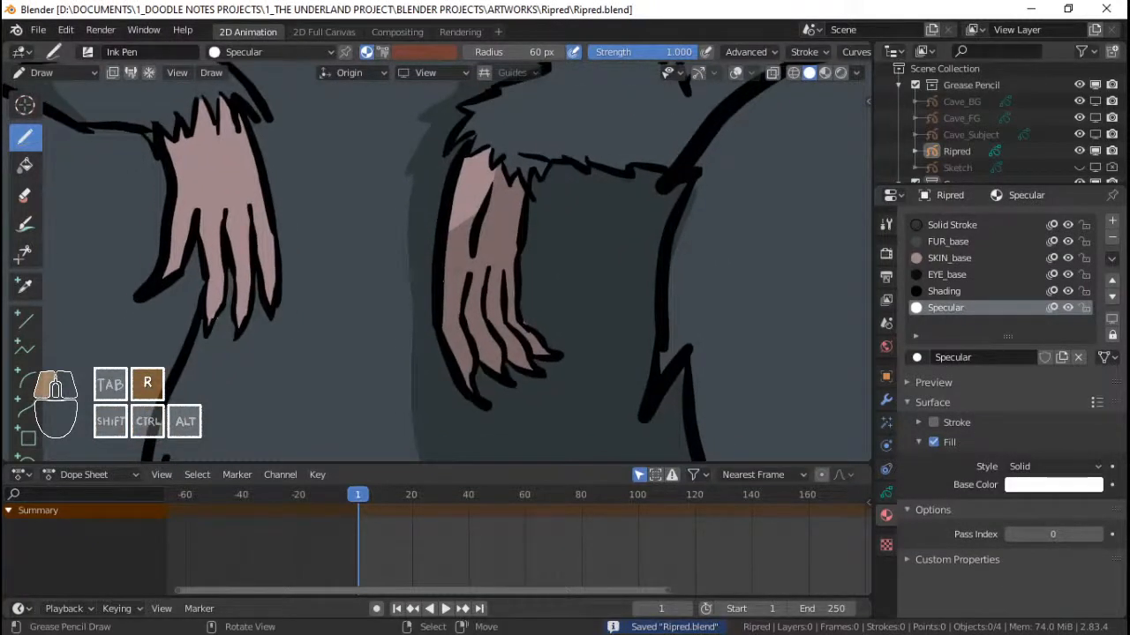
mouse_move(444, 255)
left_mouse_down()
mouse_move(447, 339)
mouse_move(462, 374)
mouse_move(457, 282)
left_mouse_up()
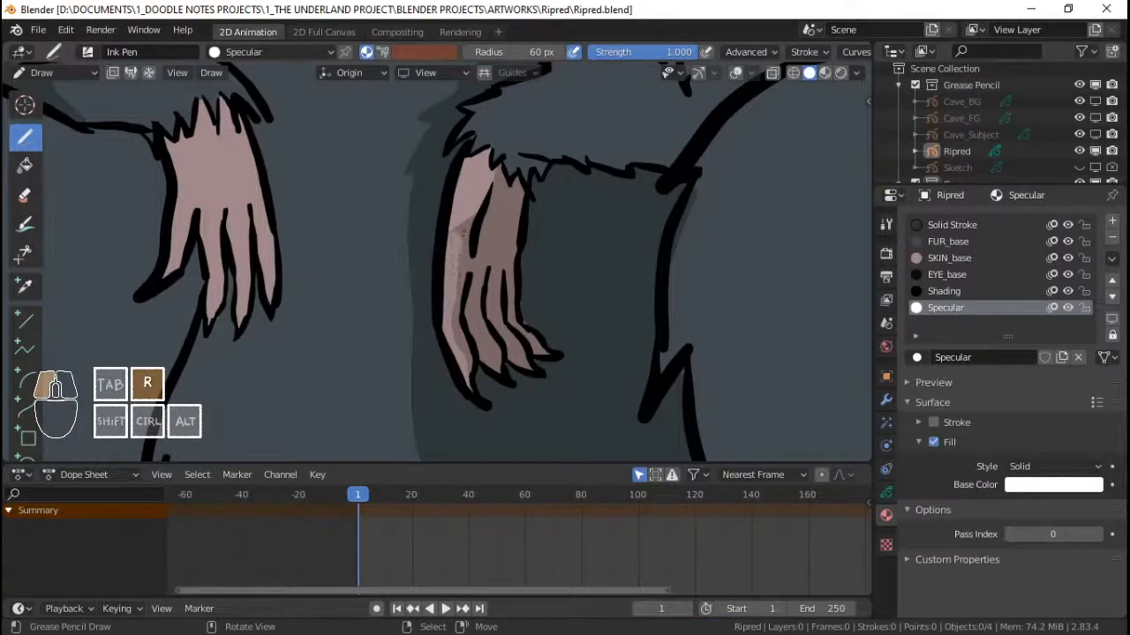
left_click_drag(469, 201, 478, 183)
mouse_move(501, 219)
middle_mouse_down("ctrl")
mouse_move(493, 265)
mouse_move(477, 226)
mouse_move(494, 291)
mouse_move(505, 253)
mouse_move(466, 299)
mouse_move(467, 366)
mouse_move(457, 266)
mouse_move(480, 256)
middle_mouse_up("ctrl")
key("ctrl+s")
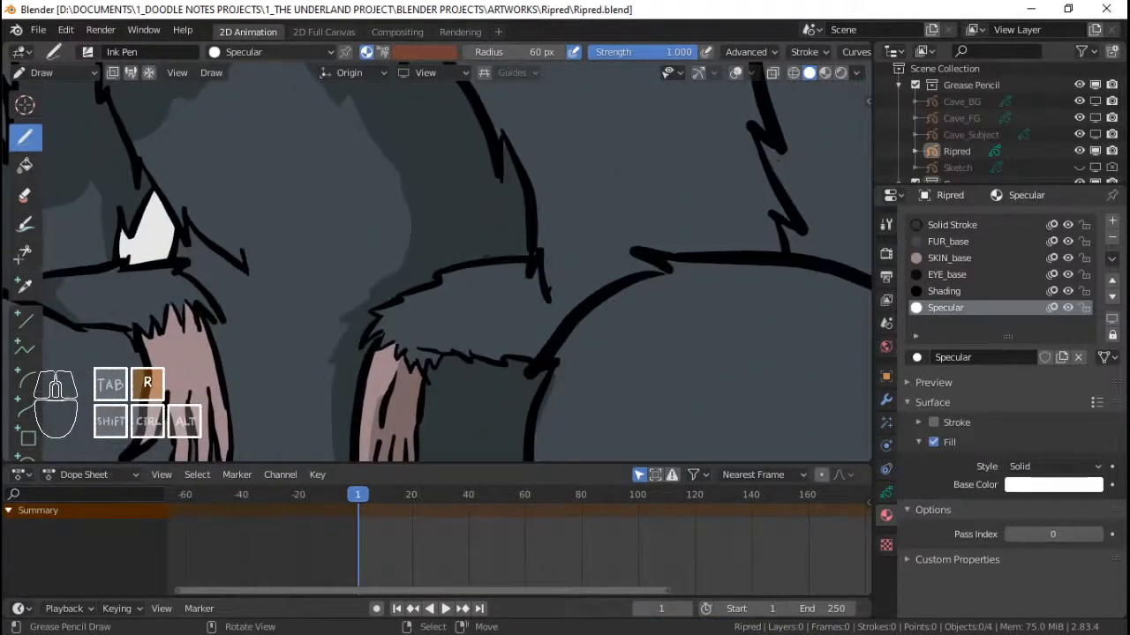
- Switch back to the Shading material and draw a shading shape along the upper edge of the near forearm
left_click_drag(475, 257, 501, 281)
left_click(945, 291)
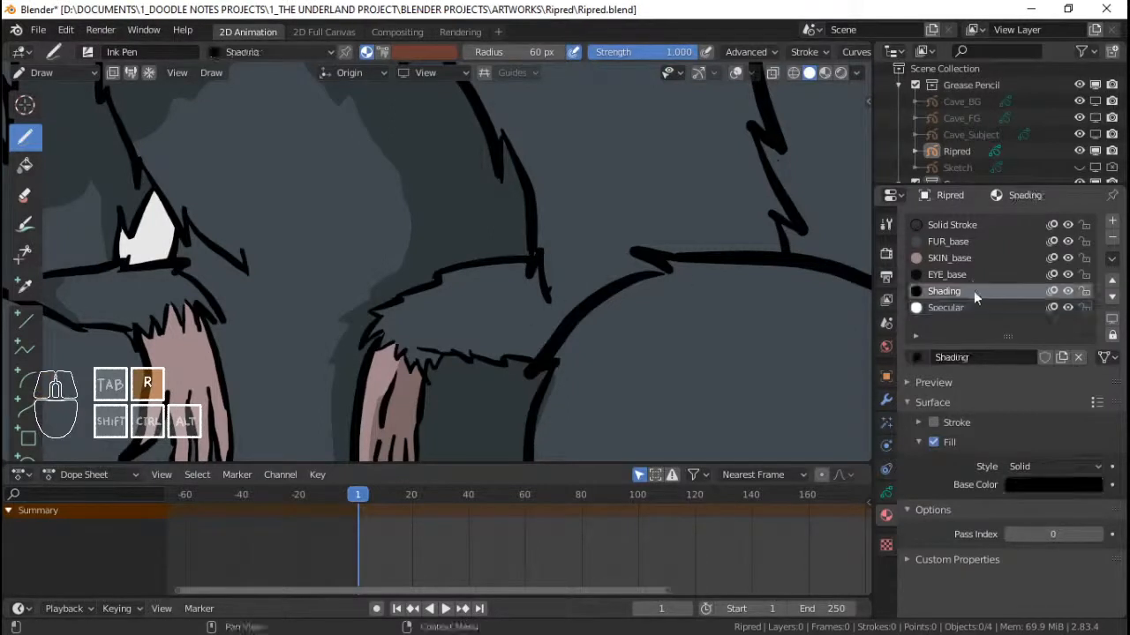
key("ctrl+s")
mouse_move(473, 273)
left_mouse_down()
mouse_move(529, 296)
mouse_move(545, 287)
left_mouse_up()
- Draw a jagged-edged shading shape behind the short crease line on the flank, widening down to the top of the near thigh
middle_click_drag(569, 248, 565, 340, "ctrl")
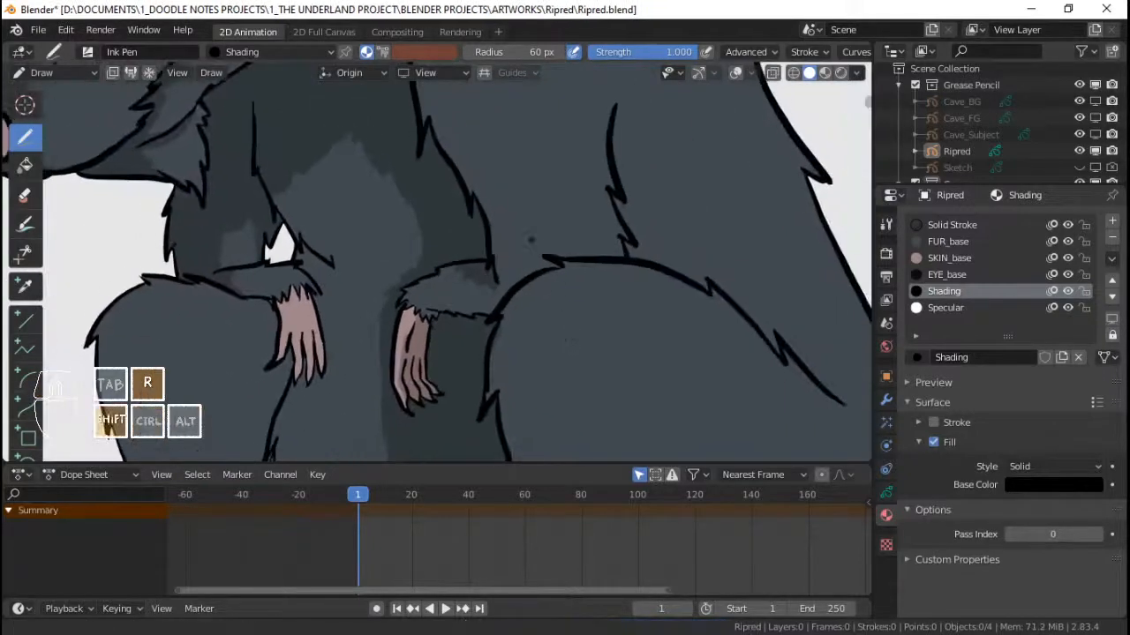
middle_click_drag(532, 239, 535, 313, "shift")
mouse_move(618, 256)
middle_mouse_down("ctrl")
mouse_move(630, 325)
mouse_move(541, 358)
mouse_move(542, 345)
middle_mouse_up("ctrl")
mouse_move(527, 265)
middle_mouse_down("shift")
mouse_move(545, 315)
mouse_move(539, 271)
middle_mouse_up("shift")
middle_click_drag(634, 332, 543, 212, "shift")
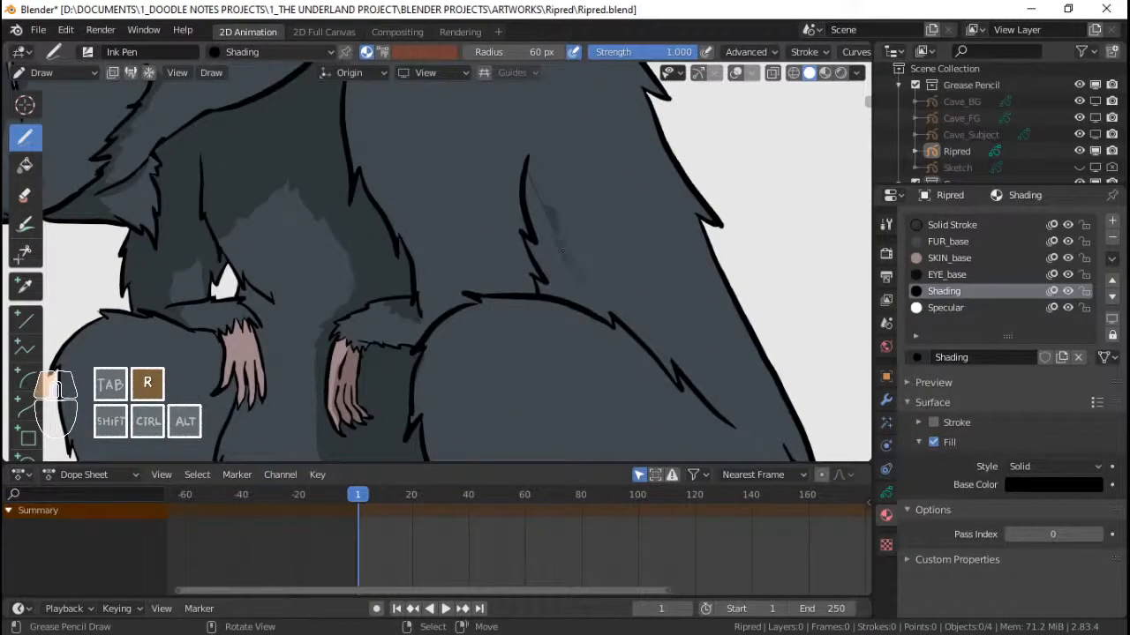
left_click_drag(599, 314, 542, 288)
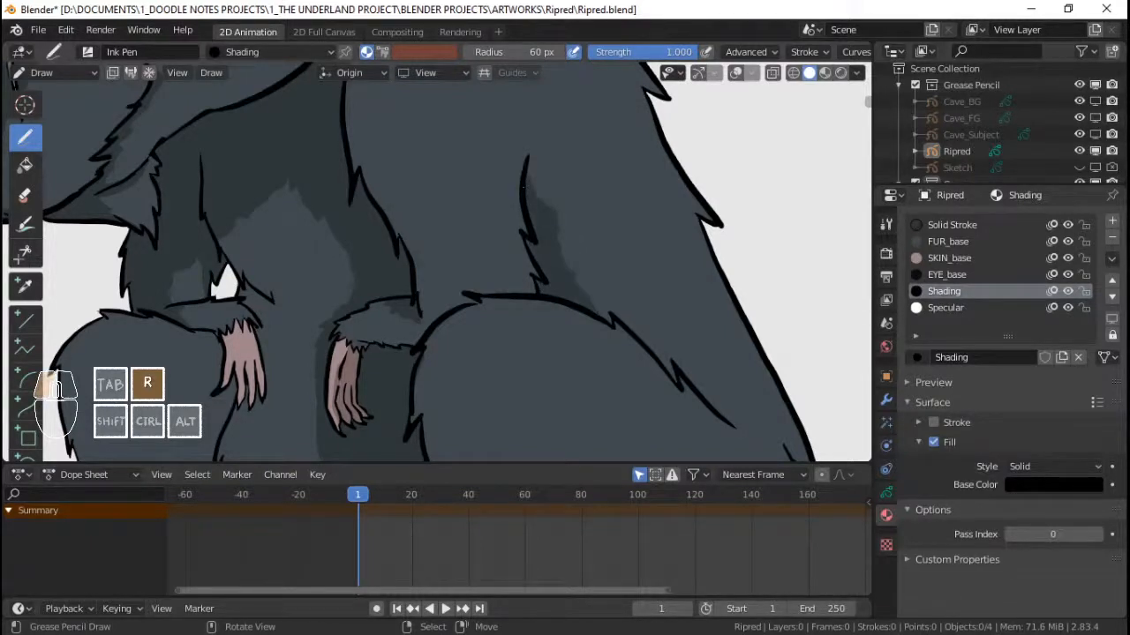
- Extend the belly shading across the lower belly to the far leg's line, with a jagged fur edge along its top
middle_click_drag(545, 275, 522, 413, "ctrl")
middle_click_drag(523, 413, 414, 300, "shift")
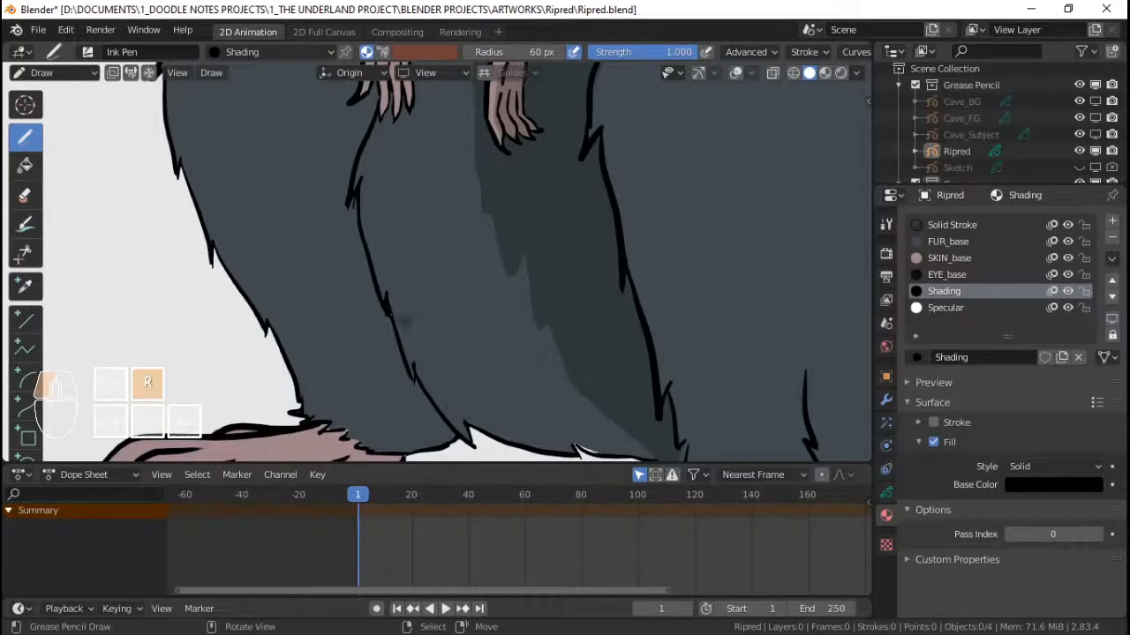
mouse_move(404, 320)
left_mouse_down()
mouse_move(499, 320)
mouse_move(549, 338)
mouse_move(595, 409)
mouse_move(568, 451)
mouse_move(459, 423)
mouse_move(406, 335)
left_mouse_up()
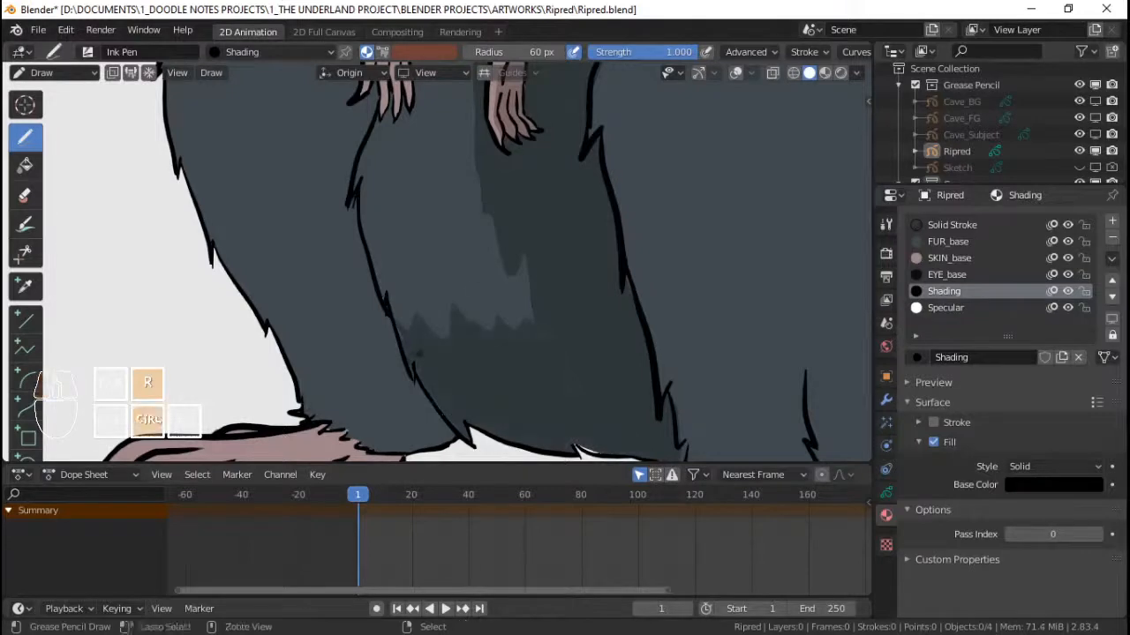
- Unlock the FILL layer and fill the white gaps along the belly's bottom line using the FUR_base material
middle_click_drag(499, 300, 480, 364, "ctrl")
middle_click_drag(481, 364, 469, 222, "ctrl")
middle_click_drag(461, 344, 460, 265, "ctrl")
middle_click_drag(462, 264, 487, 413, "shift")
middle_click_drag(482, 339, 492, 320, "shift")
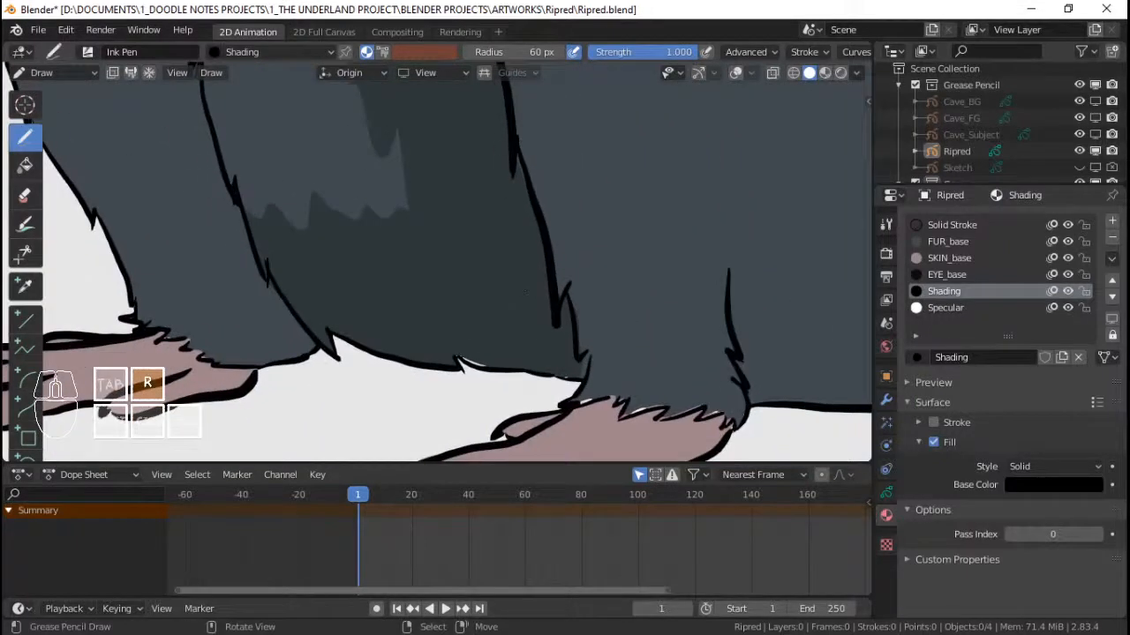
left_click(948, 241)
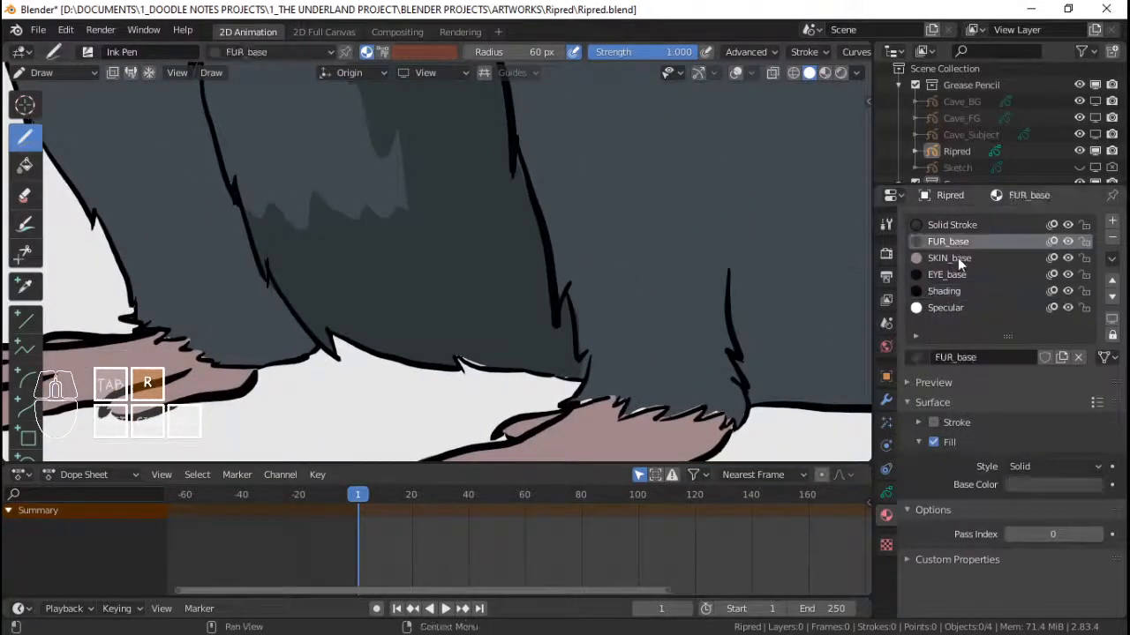
left_click(886, 491)
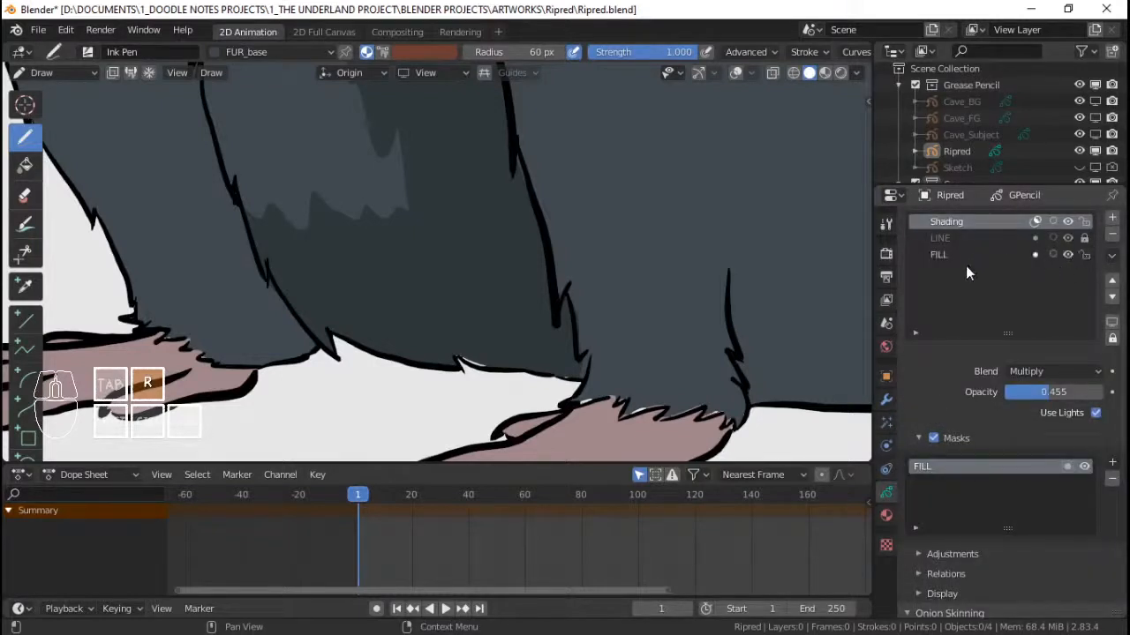
left_click(915, 255)
scroll(436, 263, "up", 4)
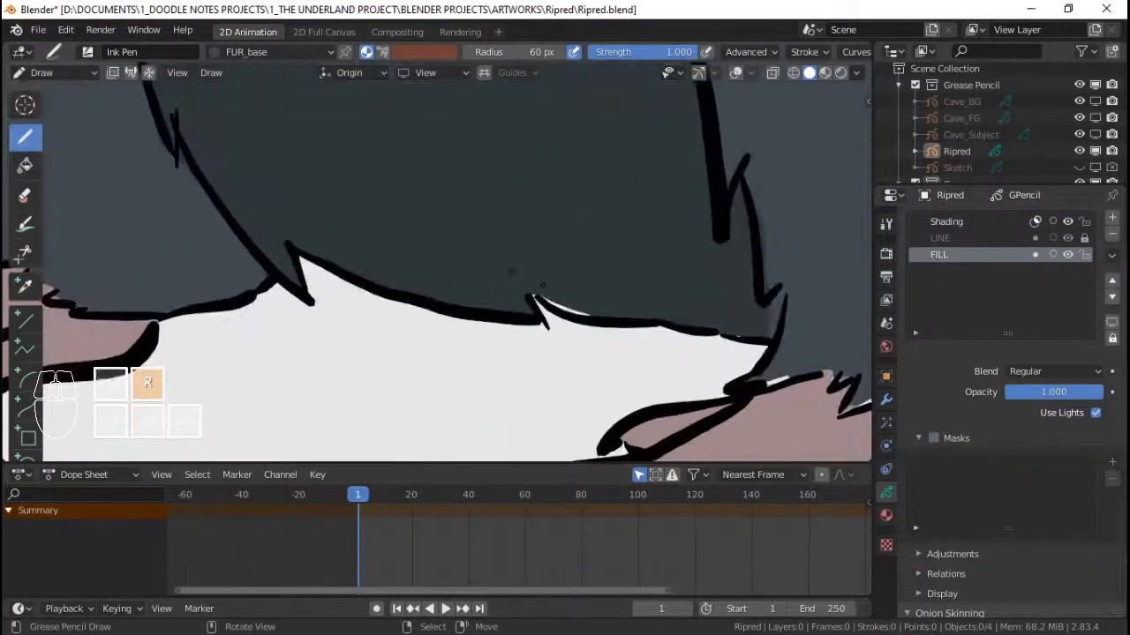
middle_click_drag(750, 314, 702, 287, "shift")
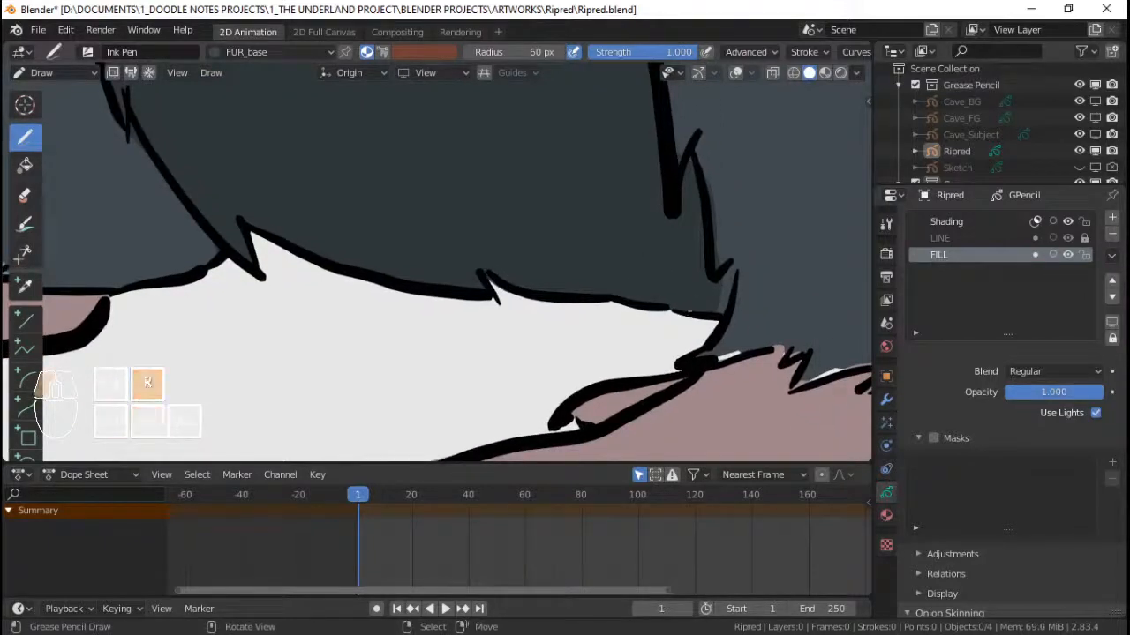
- Lock the FILL layer, make the Shading layer active with the Shading material, and save the file
scroll(580, 249, "down", 2)
scroll(581, 249, "down", 3)
middle_click_drag(581, 249, 675, 423, "shift")
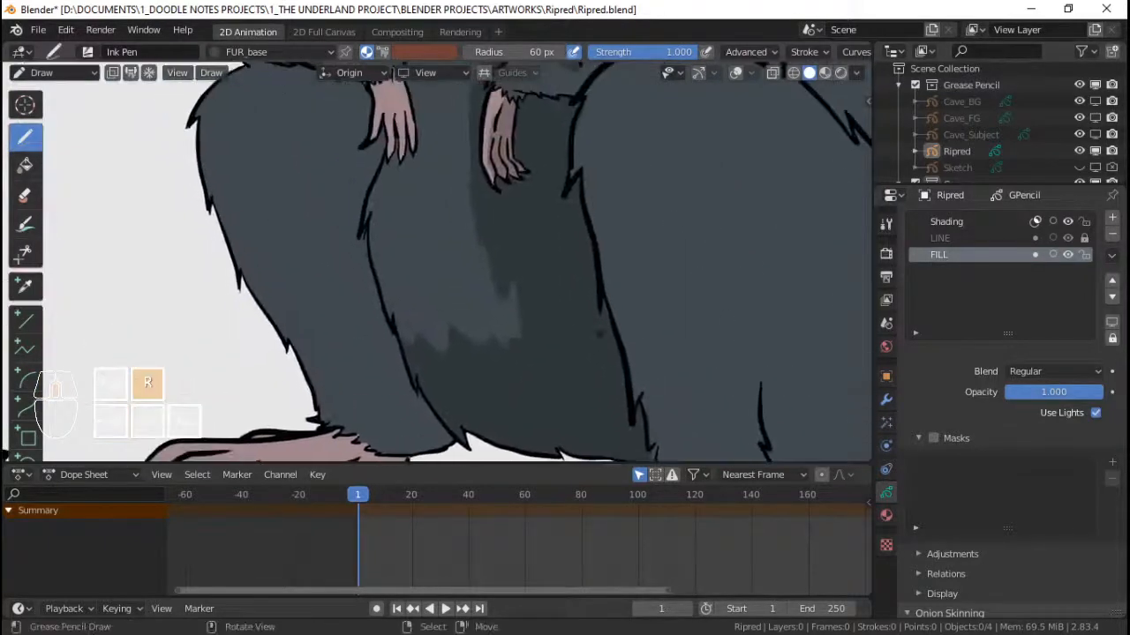
left_click(1083, 255)
left_click(970, 224)
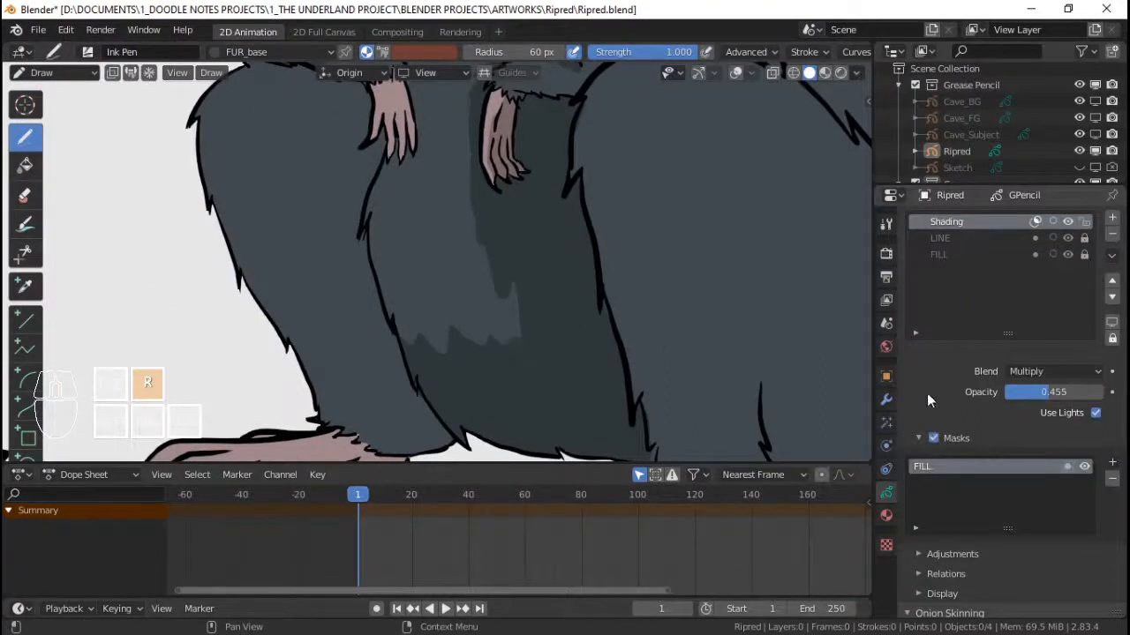
left_click(256, 52)
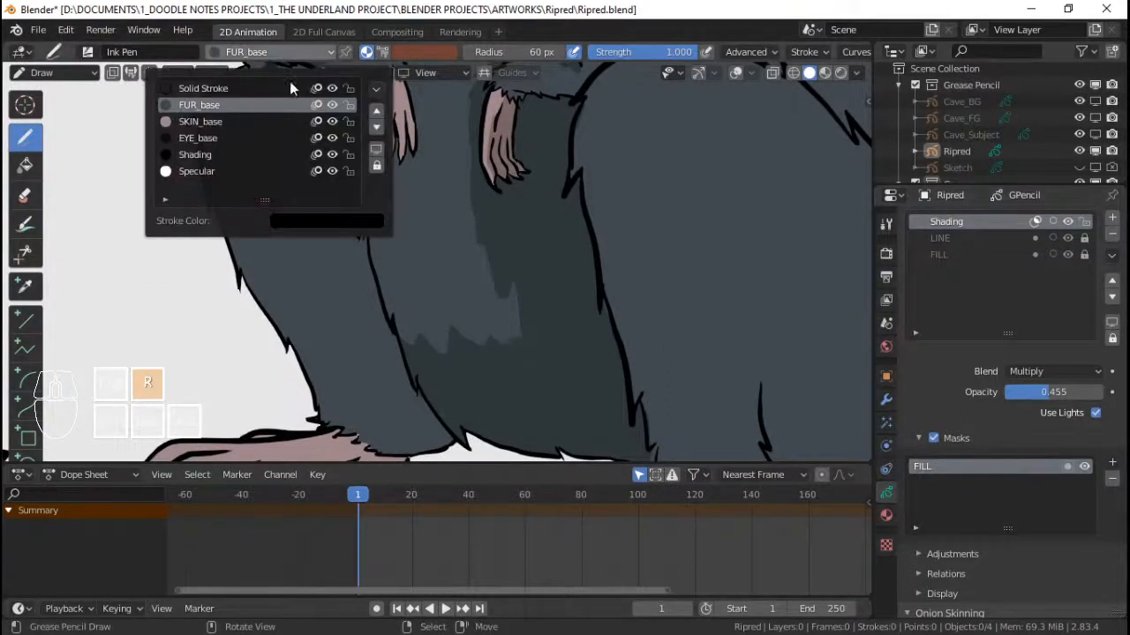
left_click(244, 156)
key("ctrl+s")
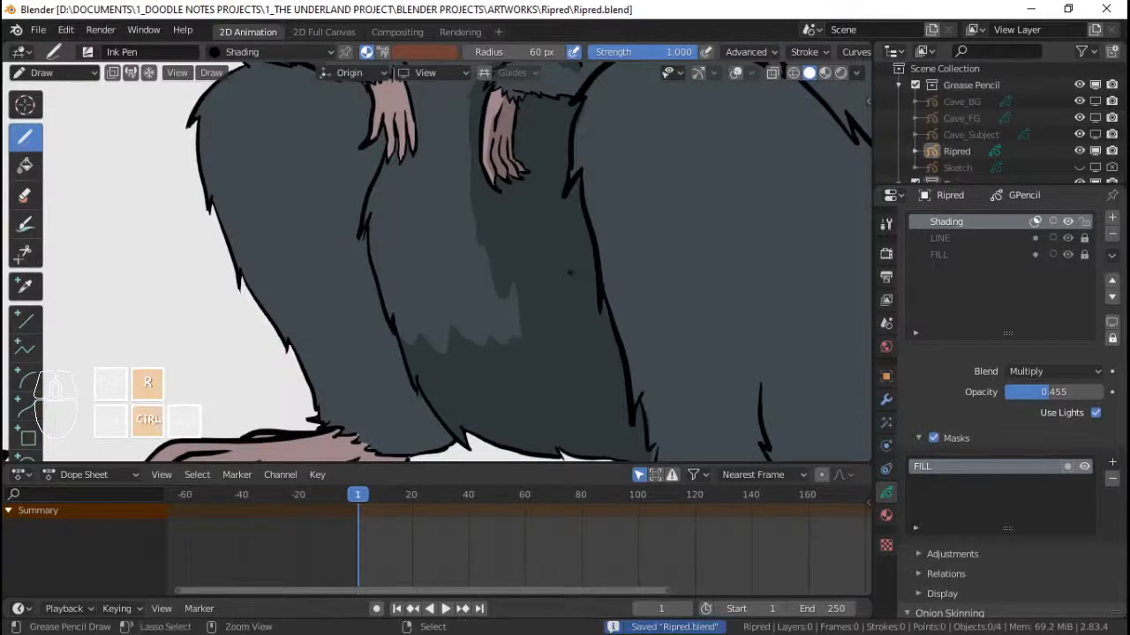
- Draw a small shading shape on the near hand's wrist, directly beneath the forearm fur
key("ctrl+space")
middle_click_drag(613, 271, 609, 384, "ctrl")
mouse_move(608, 384)
middle_mouse_down("shift")
mouse_move(602, 428)
mouse_move(602, 401)
middle_mouse_up("shift")
middle_click_drag(602, 402, 593, 450, "shift")
middle_click_drag(578, 308, 569, 288, "ctrl")
mouse_move(570, 287)
middle_mouse_down("ctrl")
mouse_move(552, 366)
mouse_move(541, 257)
mouse_move(566, 260)
mouse_move(566, 159)
mouse_move(521, 280)
mouse_move(565, 269)
middle_mouse_up("ctrl")
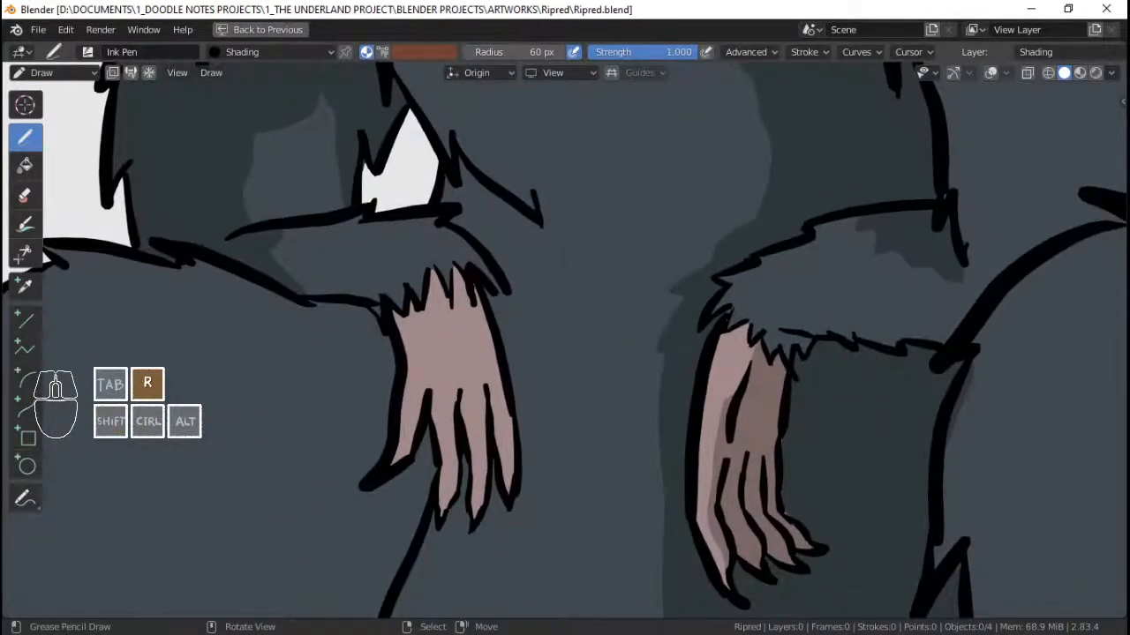
left_click_drag(723, 341, 723, 341)
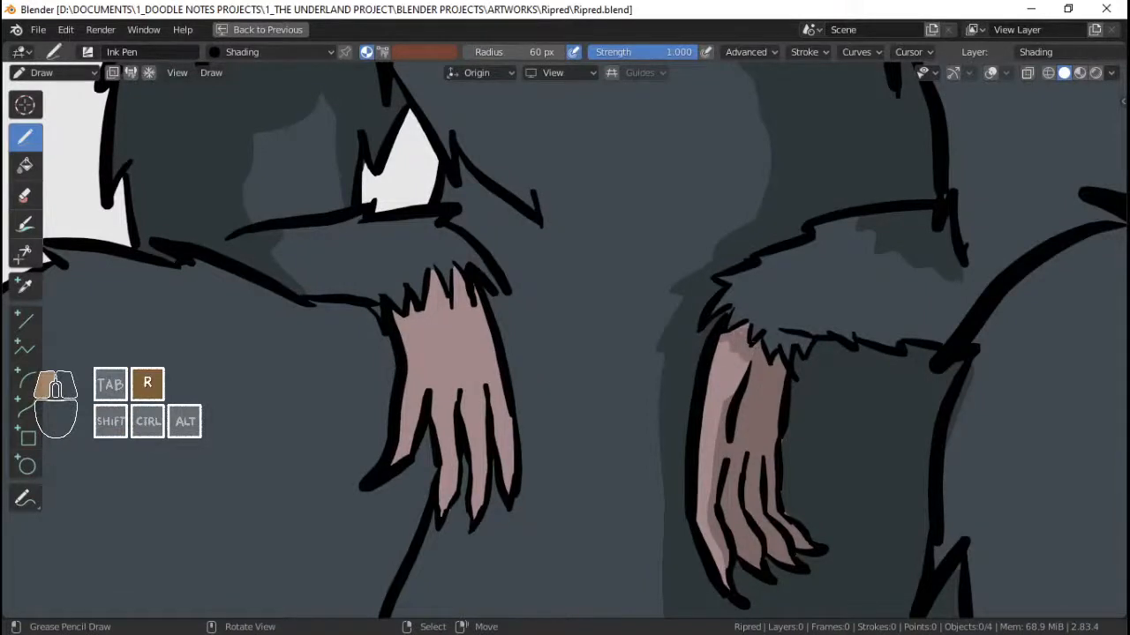
- Shade the far hand's wrist under the fur with a jagged lower edge, including the skin between the fur tips
mouse_move(729, 310)
middle_mouse_down("ctrl")
mouse_move(680, 364)
mouse_move(510, 312)
middle_mouse_up("ctrl")
mouse_move(505, 394)
left_mouse_down()
mouse_move(566, 365)
mouse_move(583, 375)
mouse_move(544, 357)
left_mouse_up()
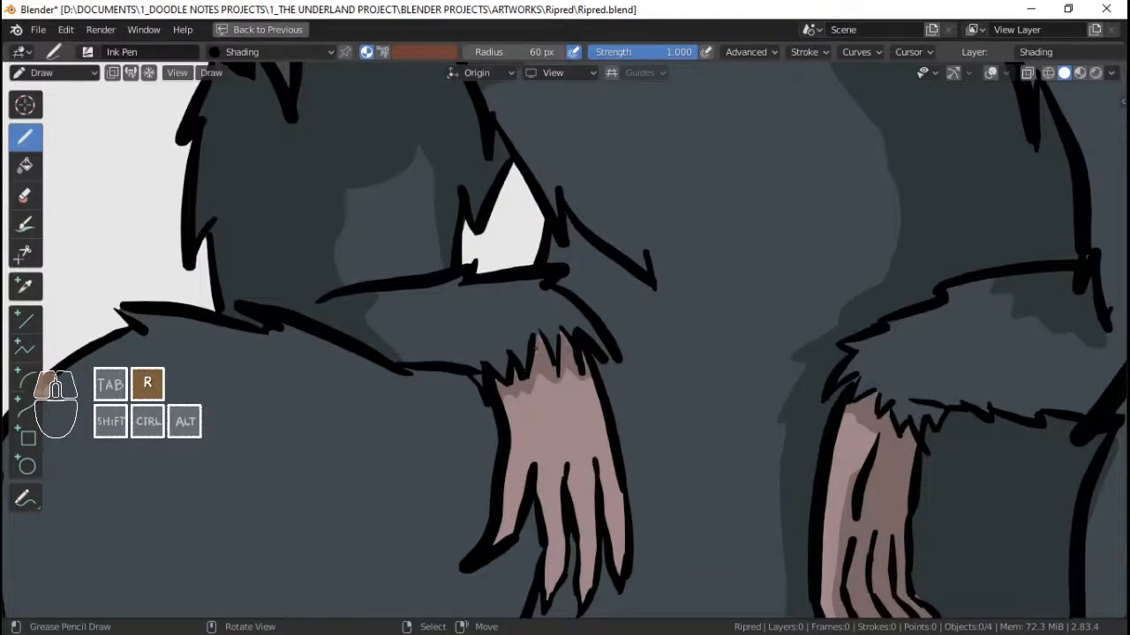
mouse_move(560, 355)
left_mouse_down()
mouse_move(547, 353)
mouse_move(601, 374)
mouse_move(568, 364)
left_mouse_up()
- Draw pointed cast-shadow shapes on the far knee beside the far hand and below its thumb, and save the file
mouse_move(556, 357)
middle_mouse_down("ctrl")
mouse_move(551, 385)
mouse_move(545, 331)
mouse_move(541, 485)
mouse_move(537, 256)
middle_mouse_up("ctrl")
mouse_move(536, 379)
middle_mouse_down("shift")
mouse_move(540, 330)
mouse_move(539, 485)
middle_mouse_up("shift")
mouse_move(520, 345)
middle_mouse_down("shift")
mouse_move(529, 375)
mouse_move(551, 349)
mouse_move(551, 311)
middle_mouse_up("shift")
mouse_move(550, 311)
middle_mouse_down("ctrl")
mouse_move(552, 281)
mouse_move(580, 313)
middle_mouse_up("ctrl")
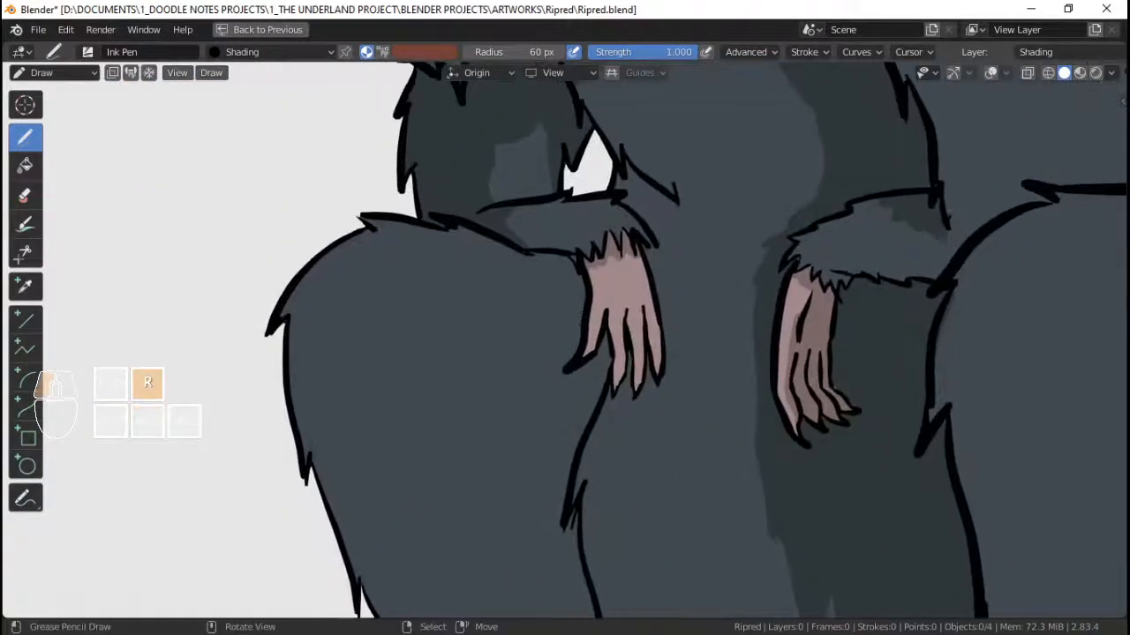
mouse_move(547, 337)
left_mouse_down()
mouse_move(541, 369)
mouse_move(566, 276)
left_mouse_up()
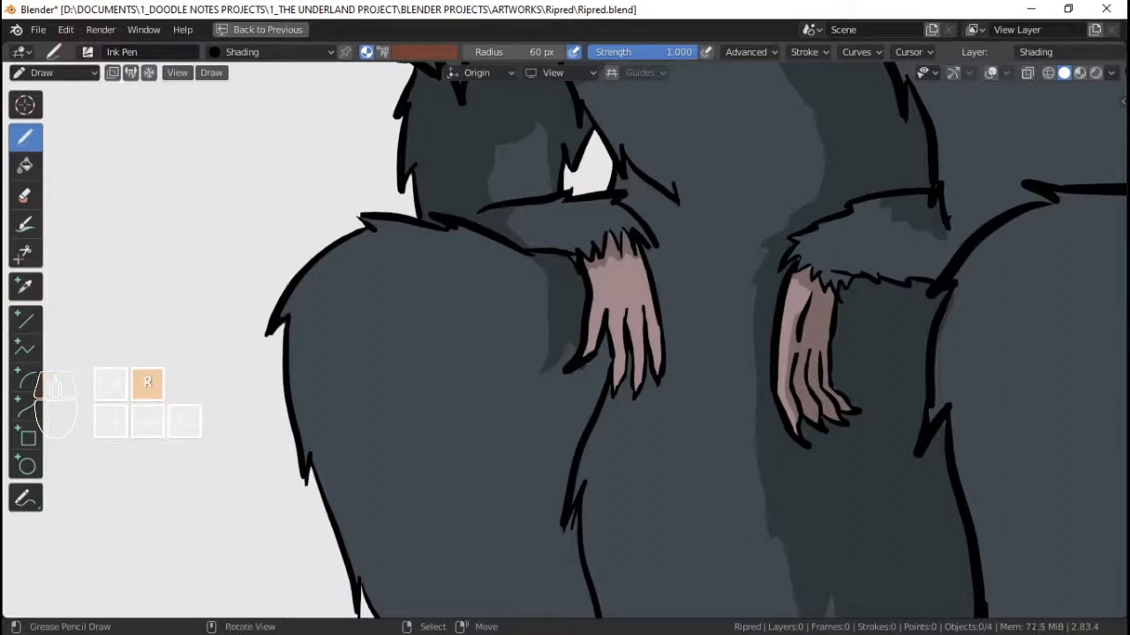
mouse_move(585, 373)
left_mouse_down()
mouse_move(605, 360)
mouse_move(617, 328)
mouse_move(612, 335)
left_mouse_up()
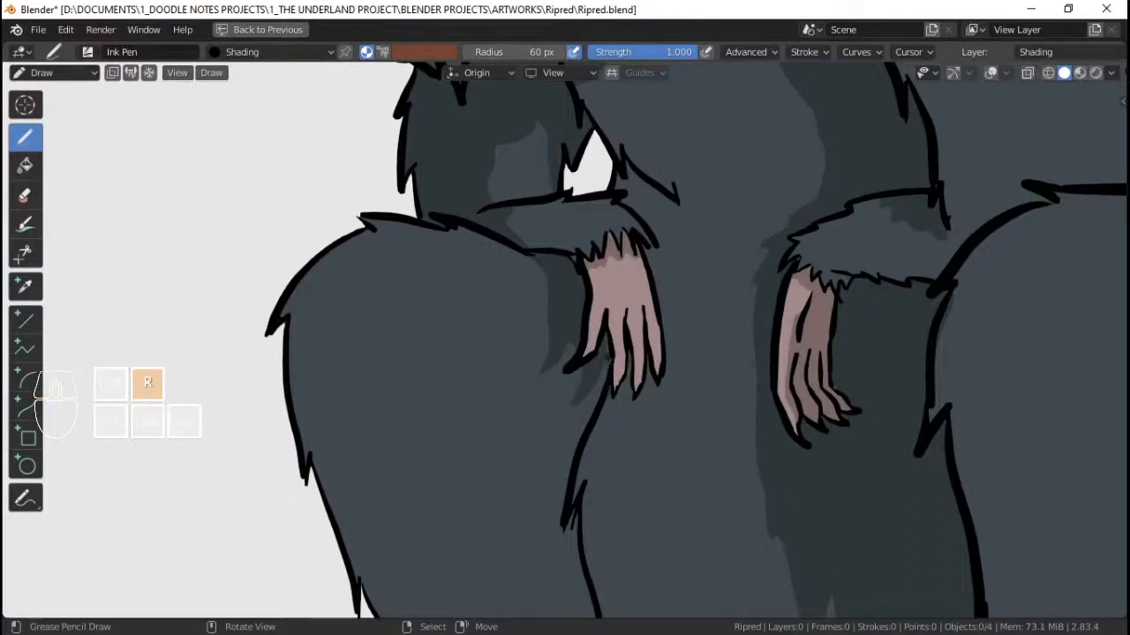
scroll(618, 350, "up", 2)
key("ctrl+s")
- Draw small shadow shapes in the gaps between the far hand's fingers
scroll(618, 351, "up", 4)
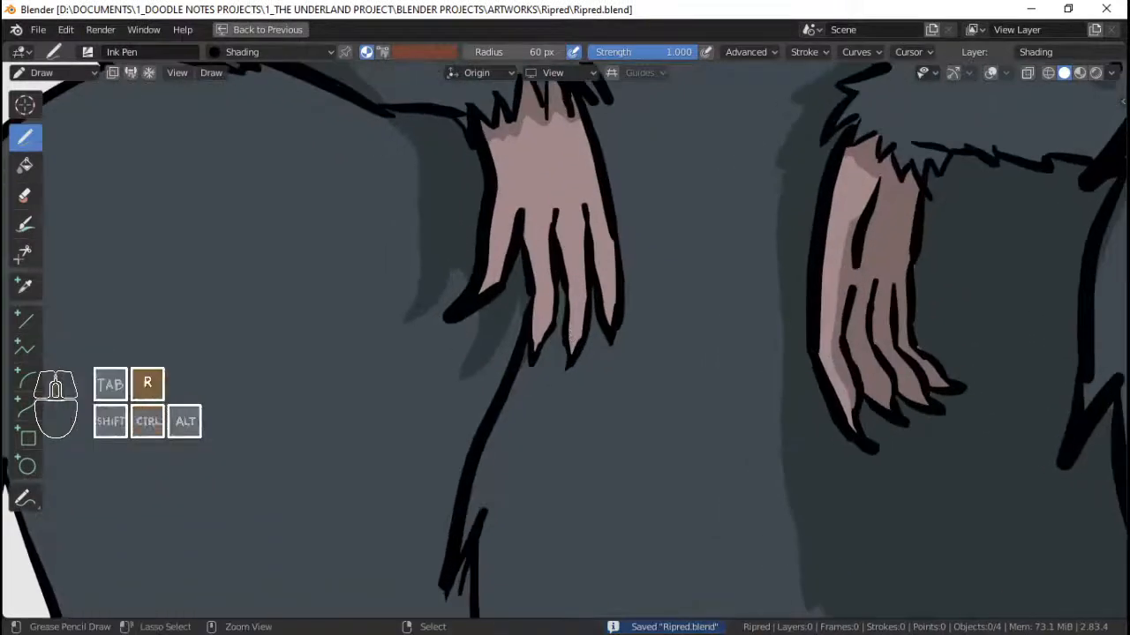
left_click_drag(558, 325, 560, 321)
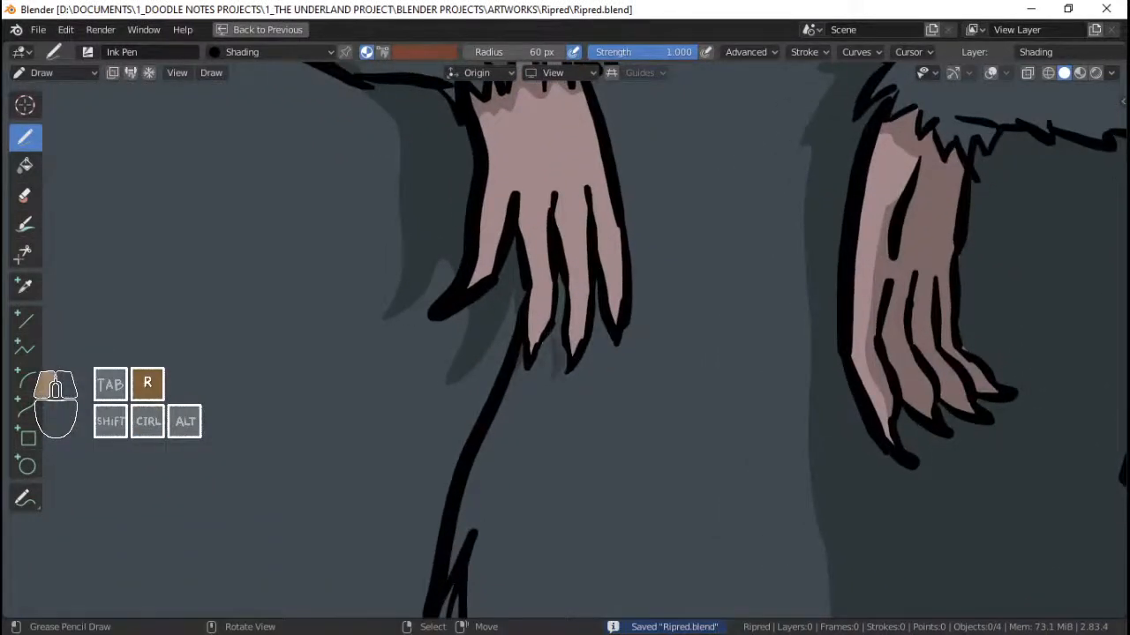
left_click_drag(557, 250, 560, 265)
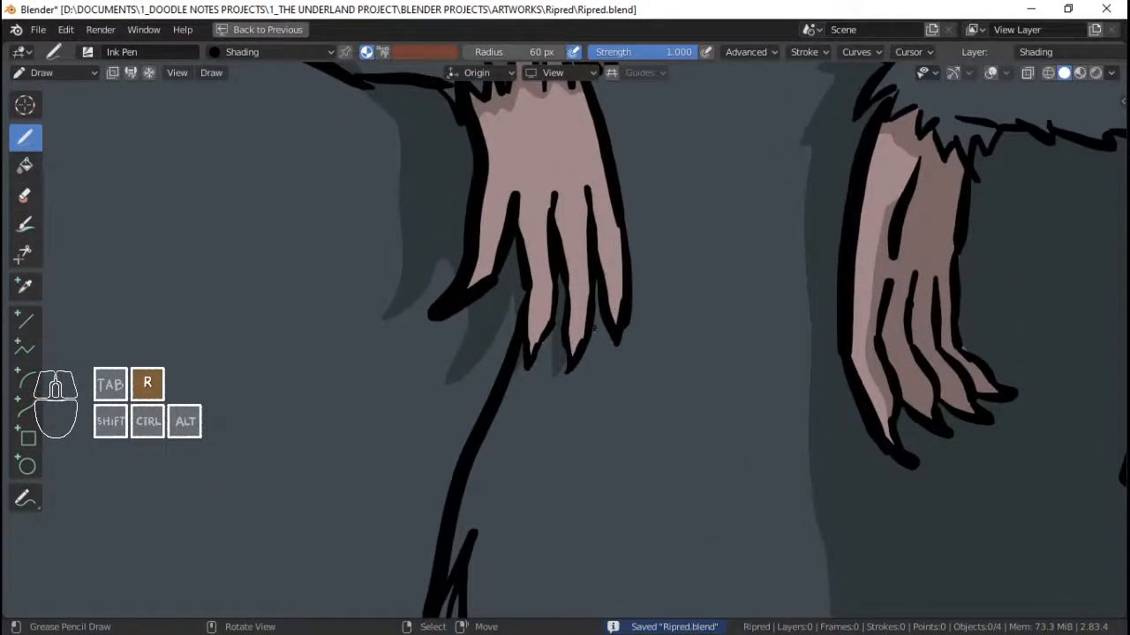
left_click_drag(593, 327, 593, 328)
left_click_drag(597, 264, 606, 249)
- Draw a jagged-topped shading shape behind the near ankle's crease line, tapering along the haunch's bottom edge towards the tail
middle_click_drag(605, 249, 605, 393, "ctrl")
mouse_move(686, 415)
middle_mouse_down("shift")
mouse_move(677, 563)
mouse_move(685, 468)
mouse_move(617, 416)
mouse_move(658, 309)
middle_mouse_up("shift")
middle_click_drag(657, 308, 560, 256, "shift")
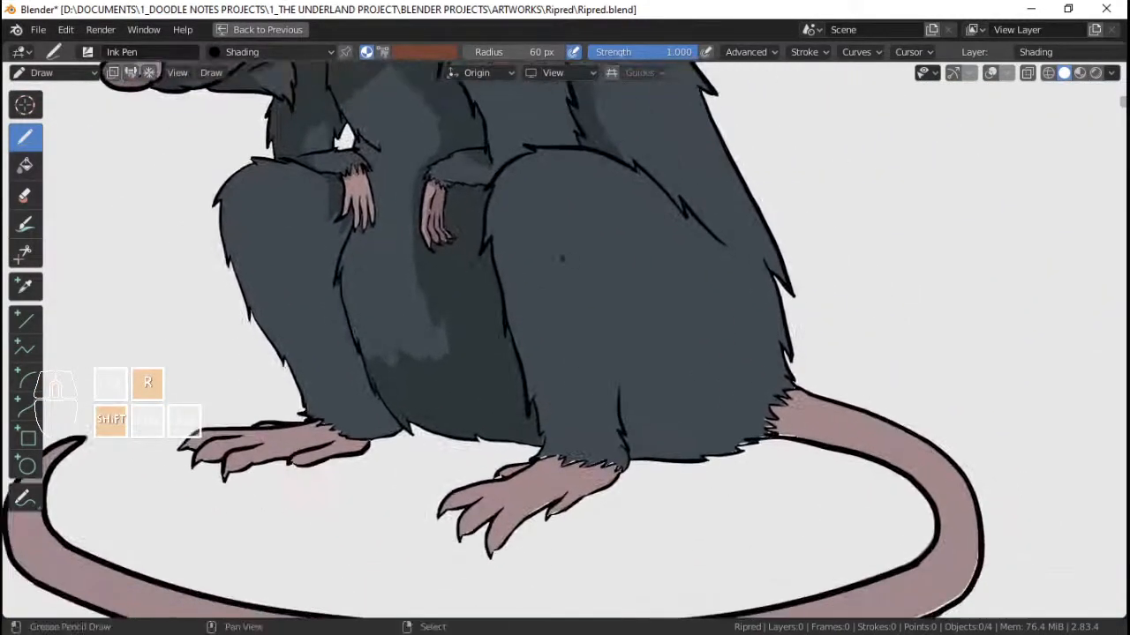
middle_click_drag(608, 375, 623, 325, "ctrl")
middle_click_drag(645, 385, 612, 356, "shift")
middle_click_drag(589, 415, 600, 377, "ctrl")
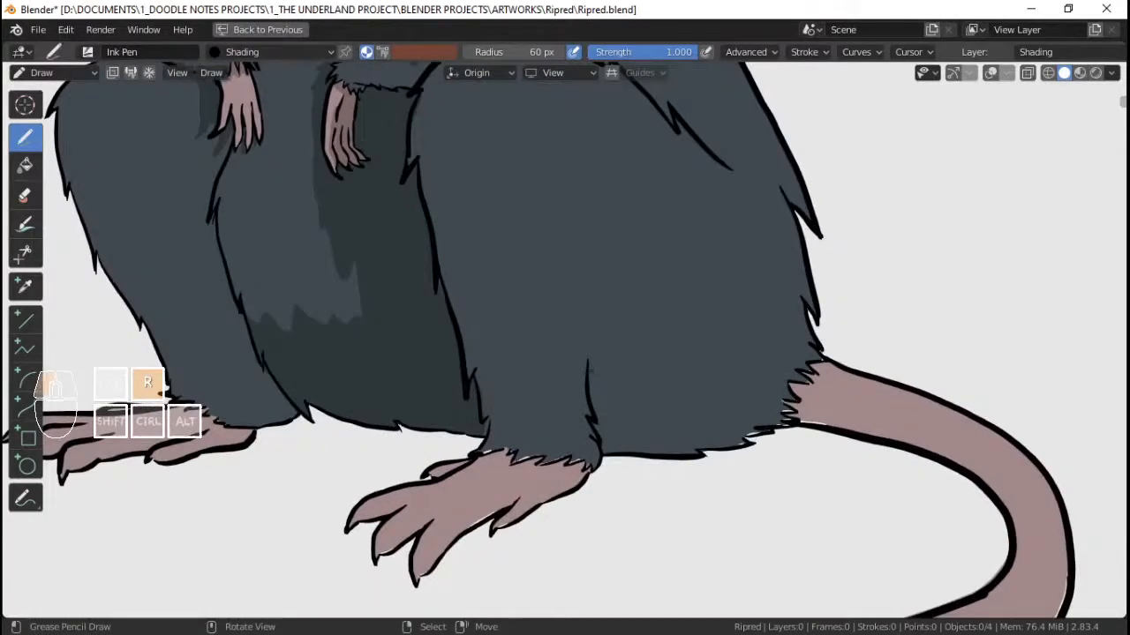
left_click_drag(593, 363, 664, 395)
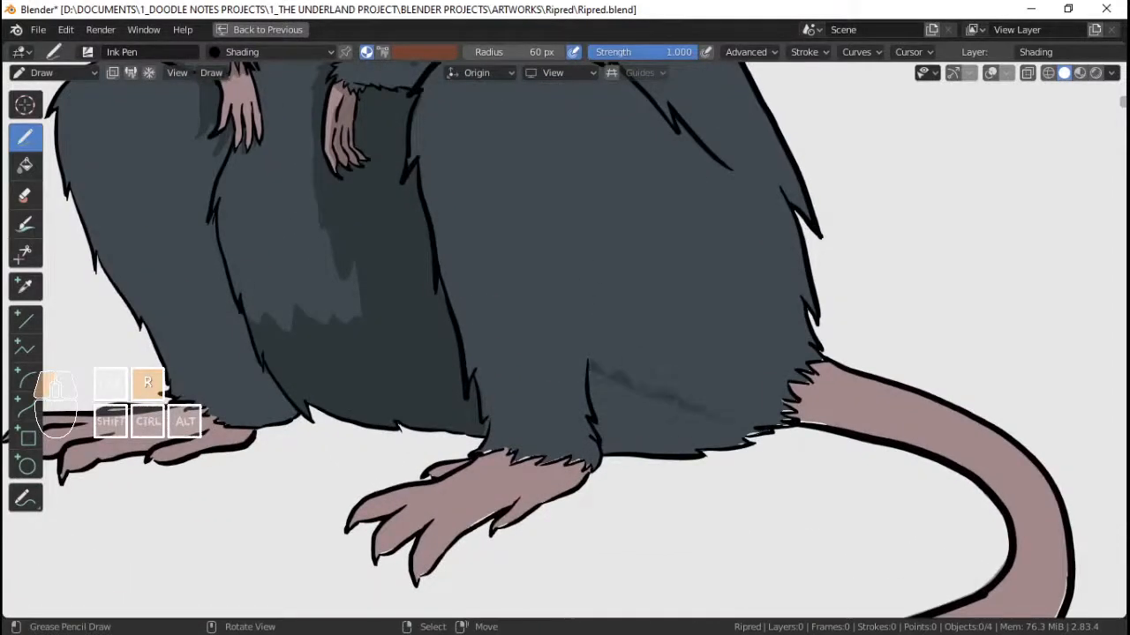
mouse_move(730, 419)
left_mouse_down()
mouse_move(744, 491)
mouse_move(601, 467)
left_mouse_up()
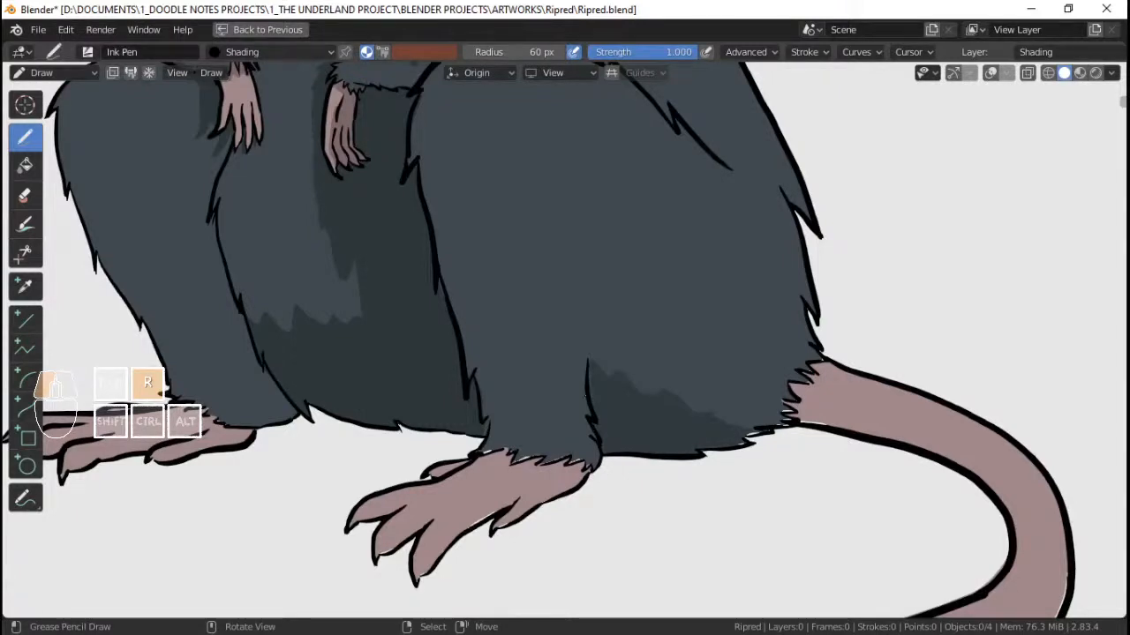
- Review the new shading across the lower body and save the file
scroll(628, 385, "up", 6)
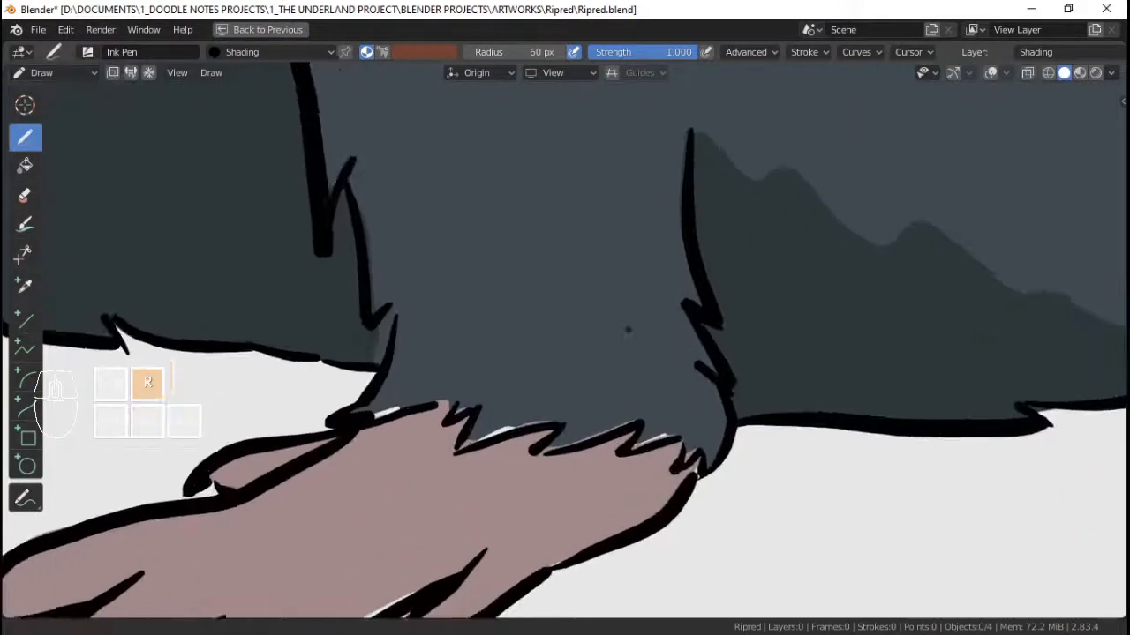
middle_click_drag(589, 398, 622, 177, "ctrl")
middle_click_drag(623, 177, 583, 236, "shift")
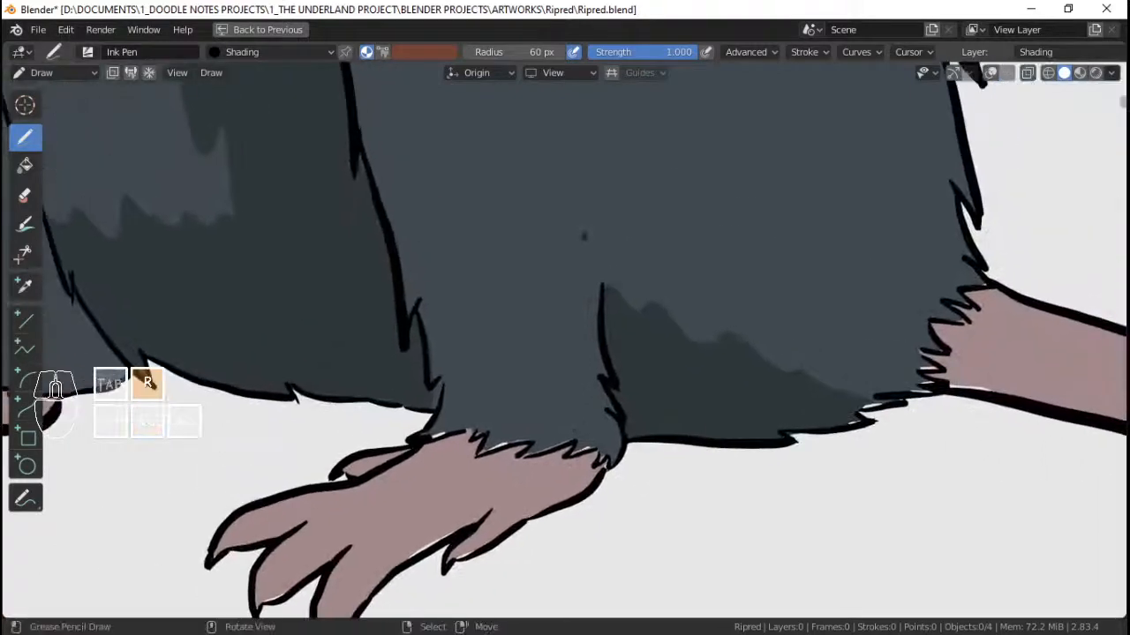
mouse_move(738, 273)
middle_mouse_down("ctrl")
mouse_move(659, 197)
mouse_move(658, 297)
mouse_move(639, 297)
middle_mouse_up("ctrl")
key("ctrl+z")
key("Tab")
key("Tab")
key("ctrl+s")
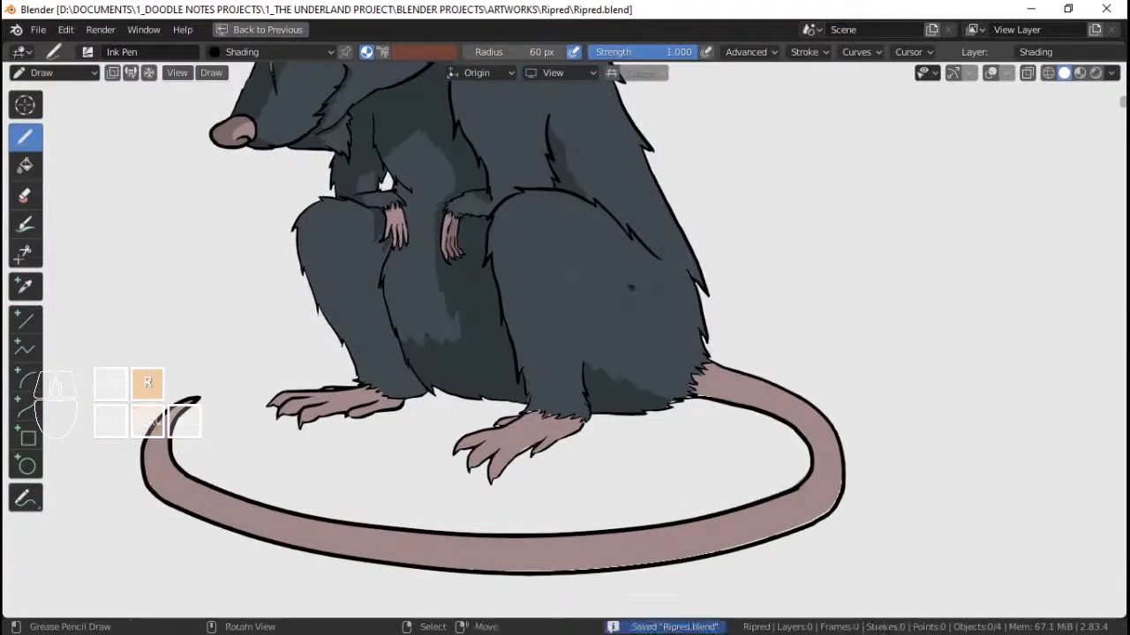
- Unlock the FILL layer, make it the active layer in Draw mode, and save the file
left_click(283, 30)
left_click(1084, 254)
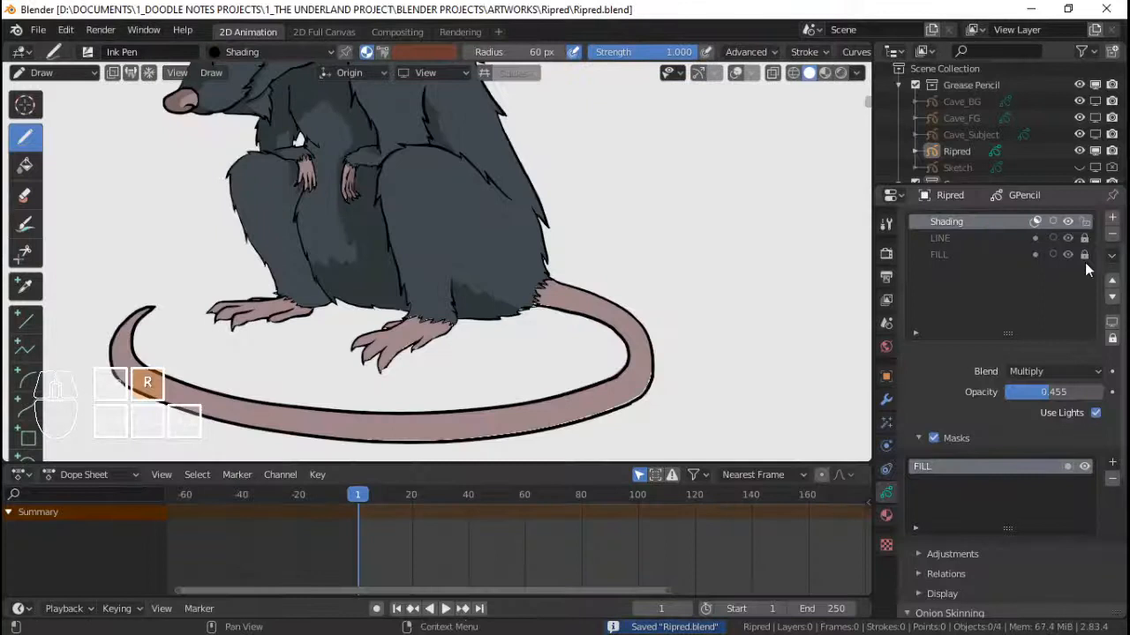
left_click(980, 254)
key("ctrl+Tab")
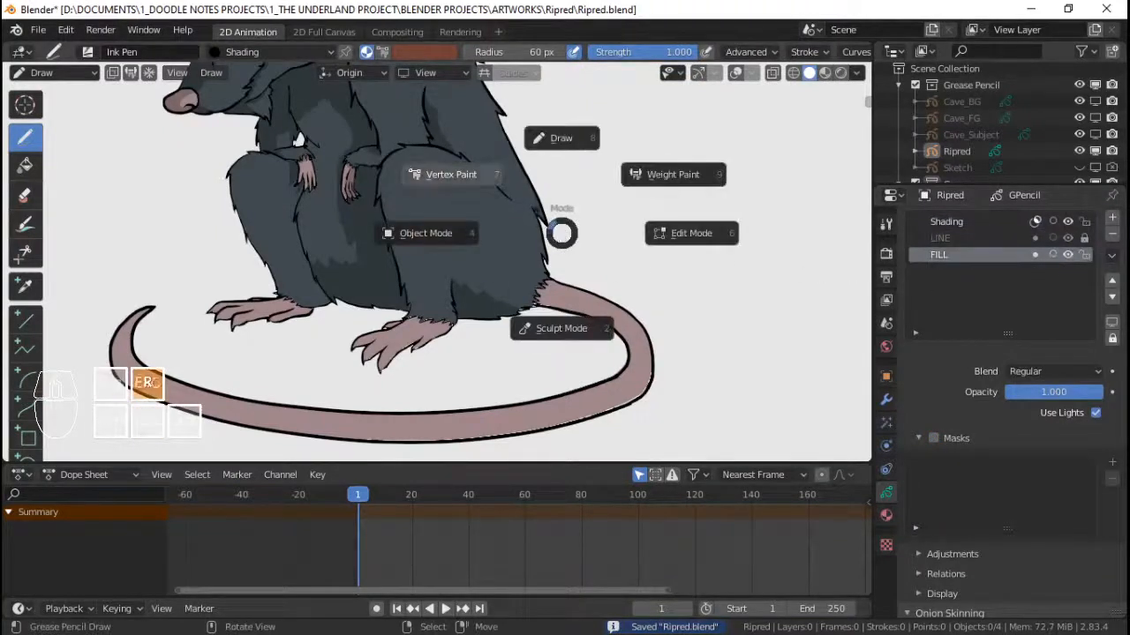
key("ctrl+s")
key("ctrl+Tab")
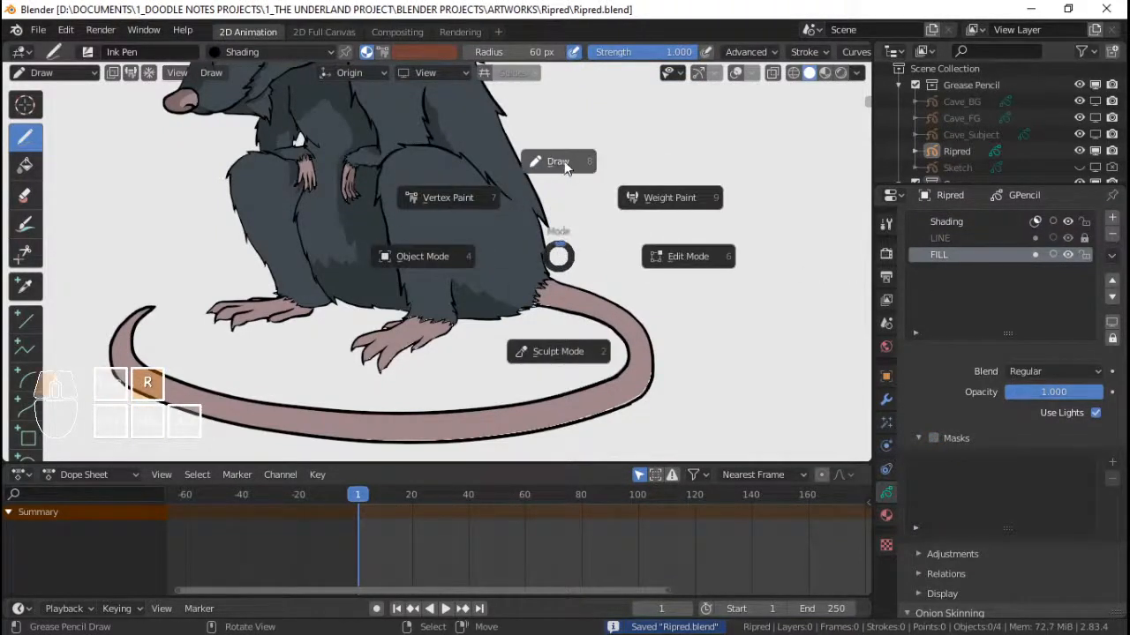
- Fill the white gaps along the near ankle's fur line using the FUR_base material
key("ctrl+space")
middle_click_drag(565, 244, 581, 279, "shift")
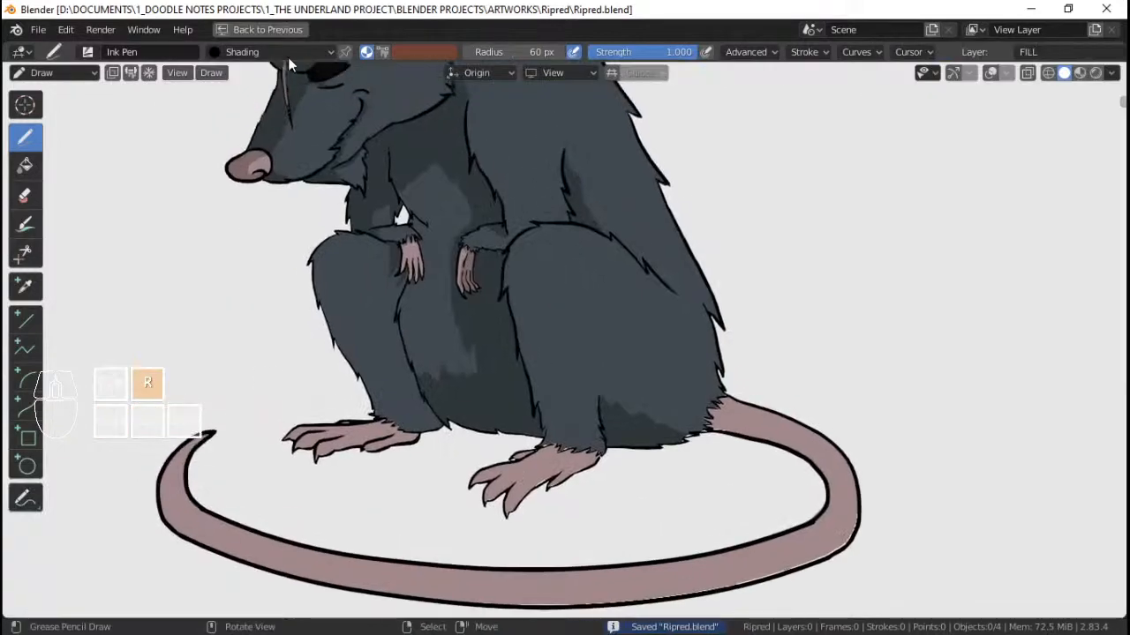
left_click(276, 47)
left_click(223, 104)
middle_click_drag(566, 477, 565, 389, "ctrl")
middle_click_drag(566, 398, 515, 269, "shift")
middle_click_drag(519, 412, 596, 234, "ctrl")
mouse_move(543, 325)
middle_mouse_down("ctrl")
mouse_move(542, 308)
mouse_move(562, 307)
middle_mouse_up("ctrl")
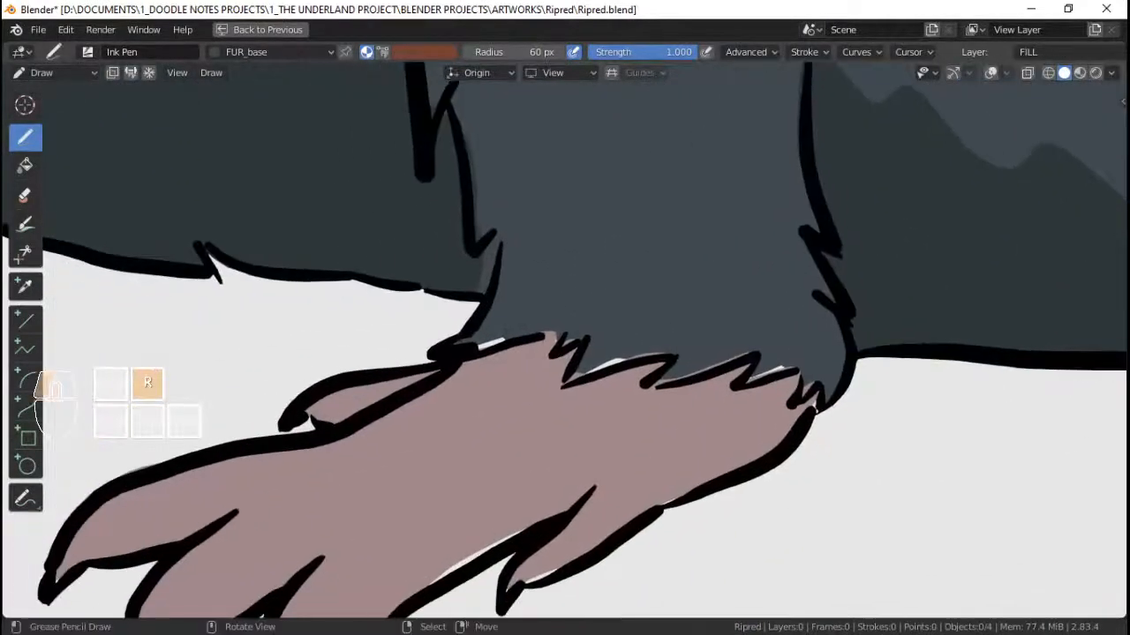
left_click_drag(501, 341, 506, 337)
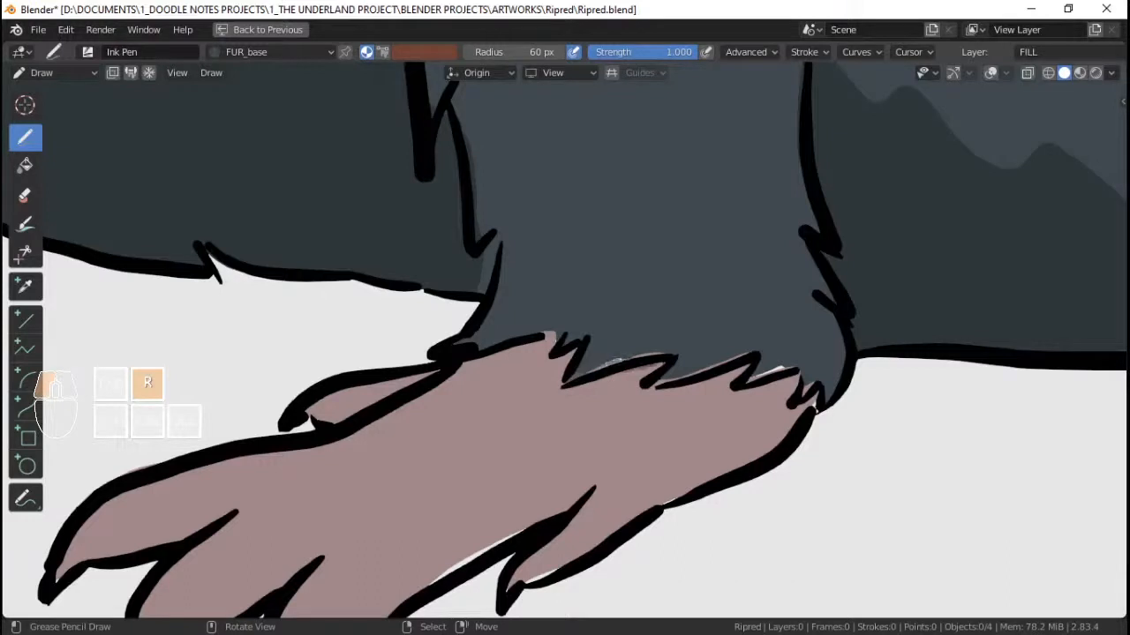
mouse_move(621, 361)
left_mouse_down()
mouse_move(748, 355)
mouse_move(824, 375)
left_mouse_up()
middle_click_drag(830, 412, 814, 389, "shift")
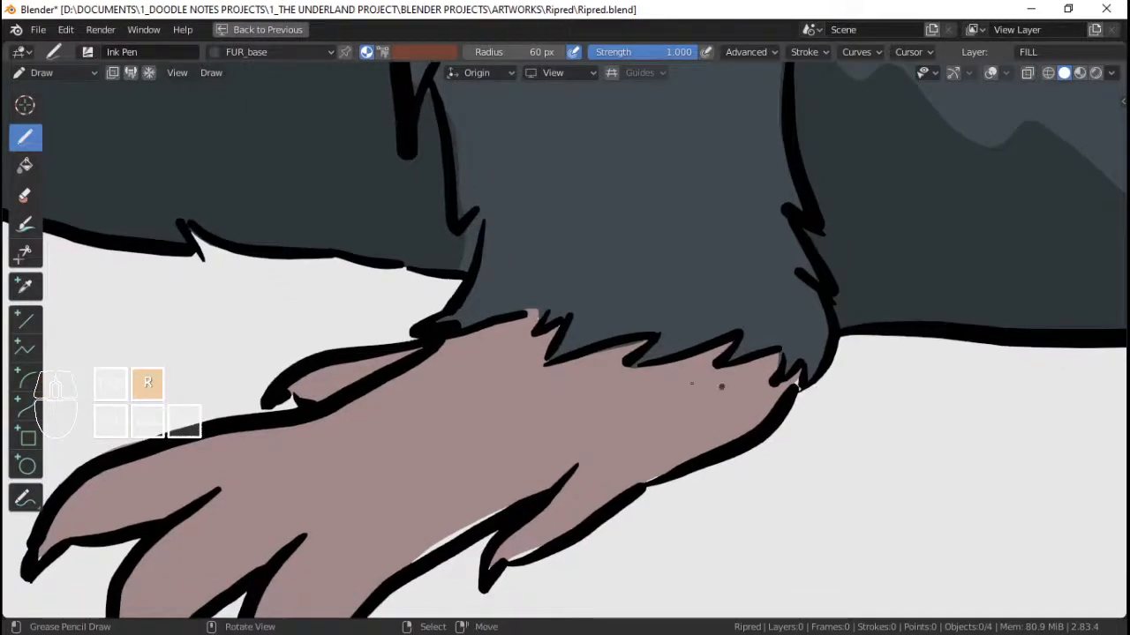
- Fill the gaps along the haunch's bottom edge and the fur around the tail base with FUR_base
middle_click_drag(589, 251, 586, 304, "ctrl")
middle_click_drag(829, 248, 463, 286, "shift")
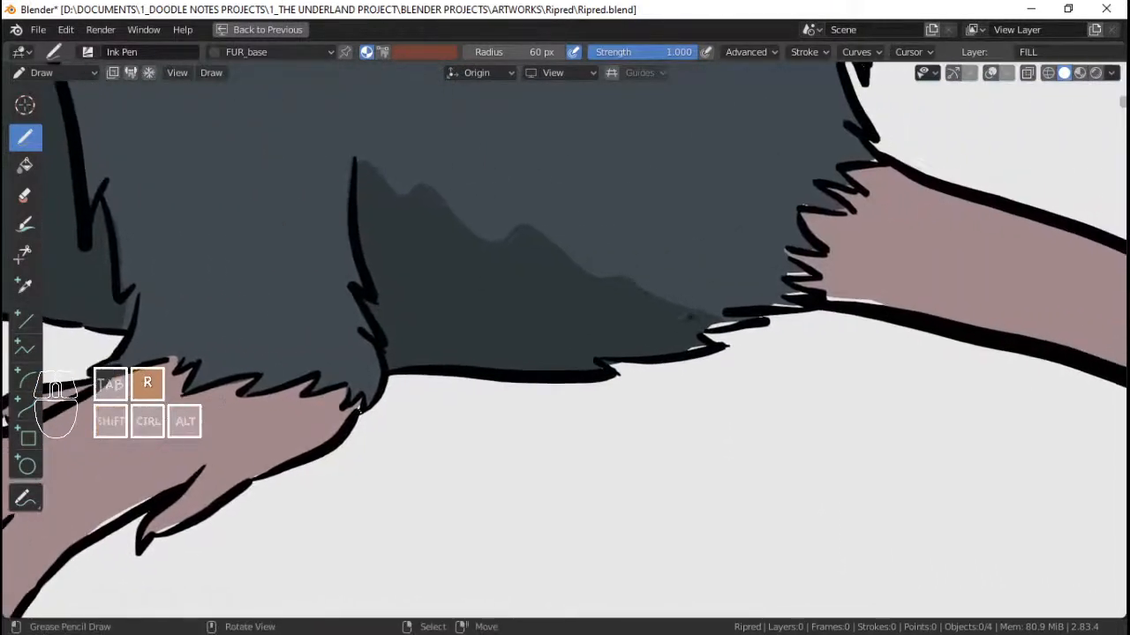
left_click_drag(729, 319, 618, 361)
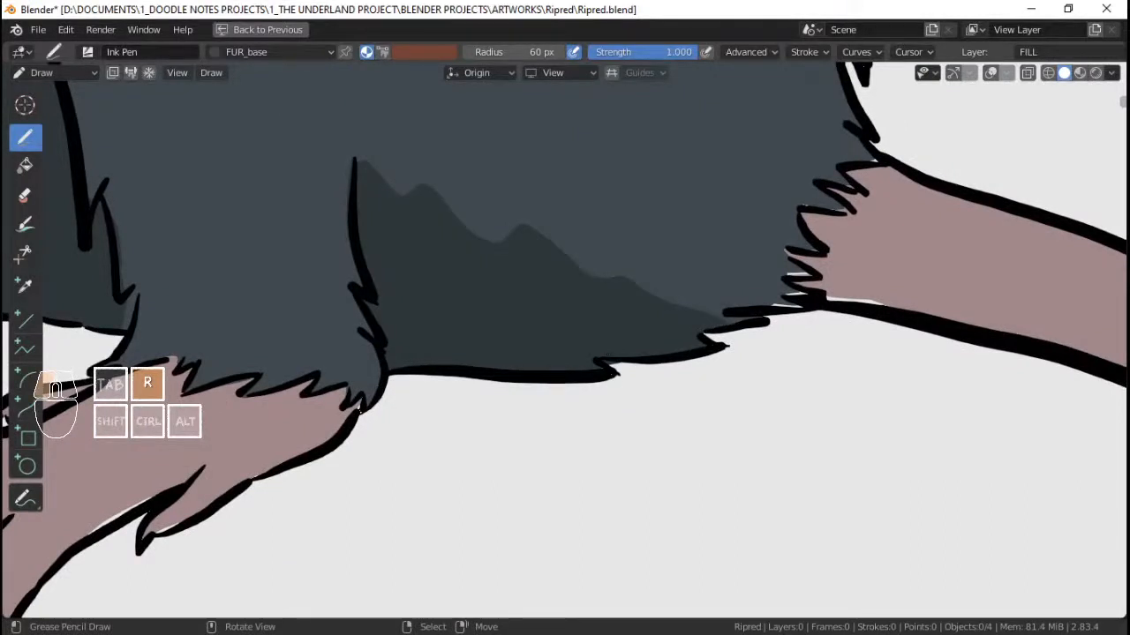
middle_click_drag(785, 305, 715, 335, "shift")
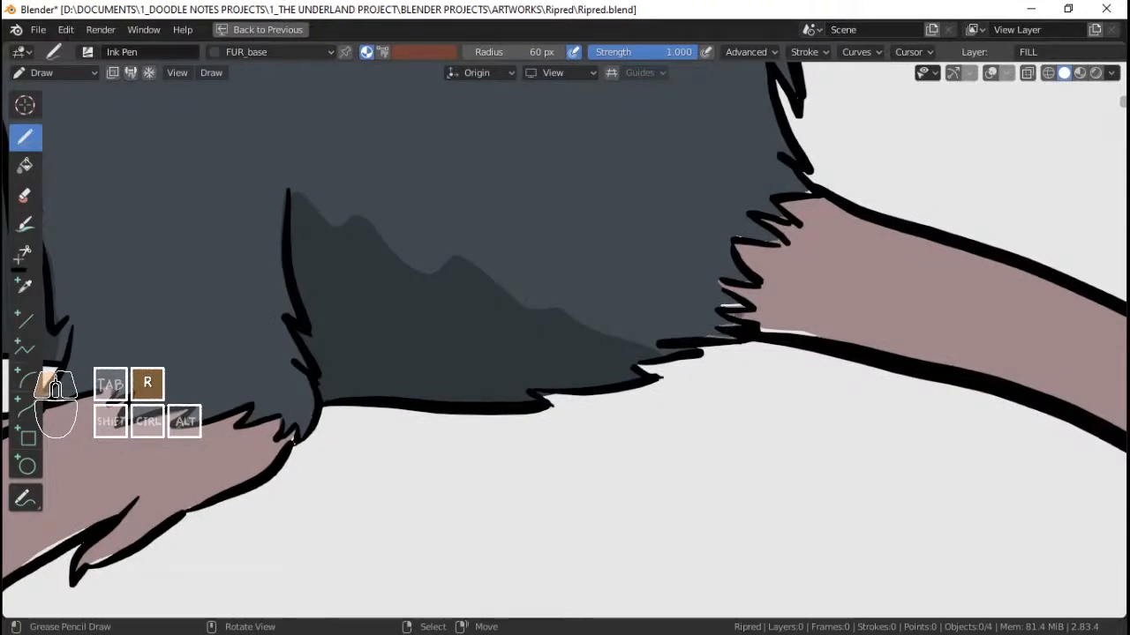
middle_click_drag(618, 343, 586, 370, "shift")
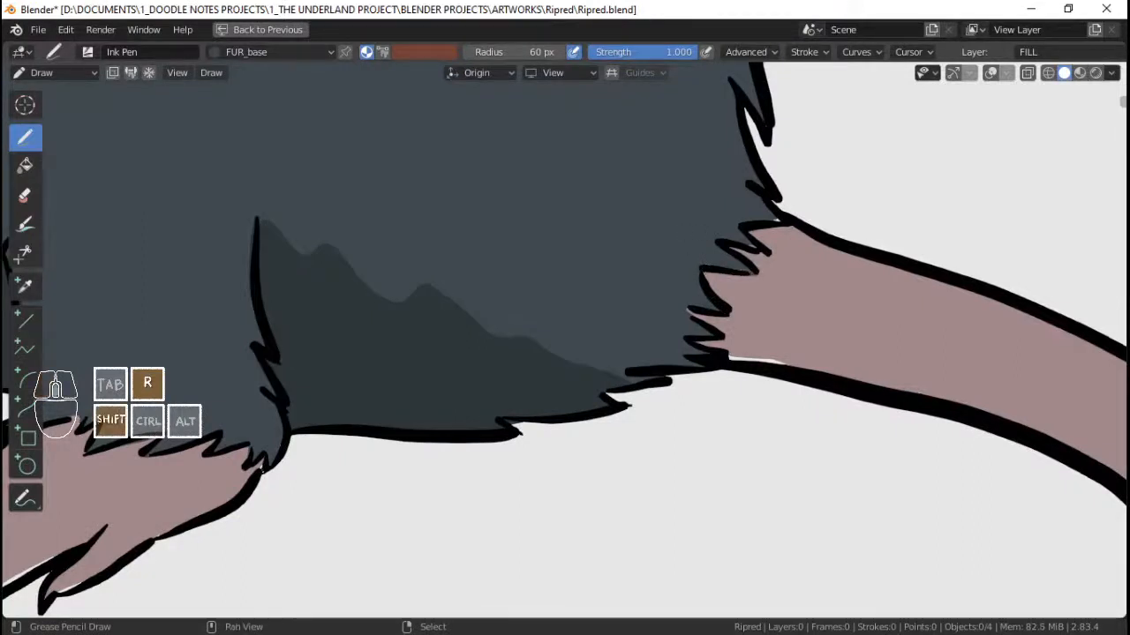
mouse_move(711, 238)
middle_mouse_down("shift")
mouse_move(647, 266)
mouse_move(705, 251)
mouse_move(669, 271)
mouse_move(607, 344)
middle_mouse_up("shift")
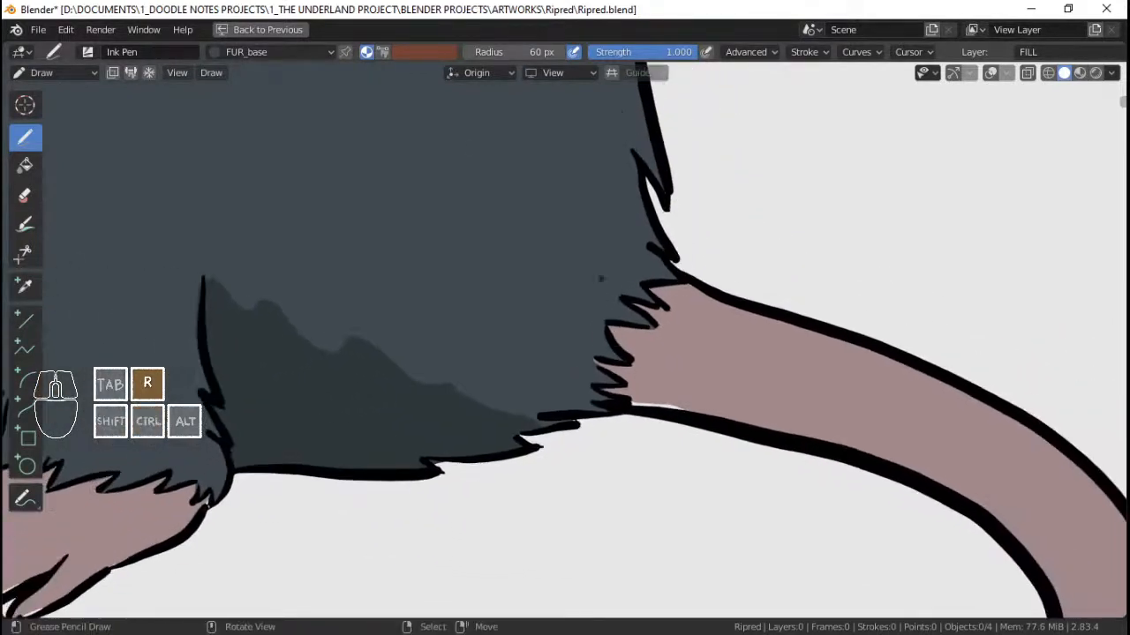
- Switch to the SKIN_base material and fill the white gap along the underside of the tail base
left_click(269, 51)
left_click(233, 123)
left_click_drag(657, 414, 684, 410)
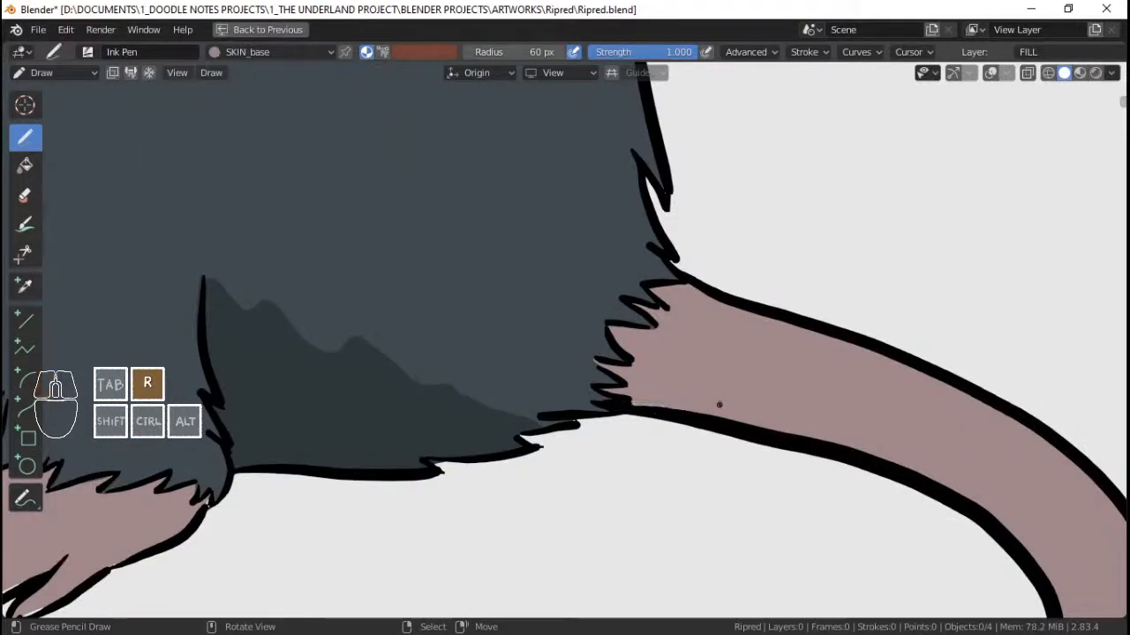
- Fill the small white gaps in the near foot's toes using the SKIN_base material
middle_click_drag(718, 353, 645, 376, "ctrl")
middle_click_drag(490, 342, 662, 336, "shift")
mouse_move(662, 335)
middle_mouse_down("ctrl")
mouse_move(576, 383)
mouse_move(600, 339)
middle_mouse_up("ctrl")
middle_click_drag(529, 415, 578, 340, "shift")
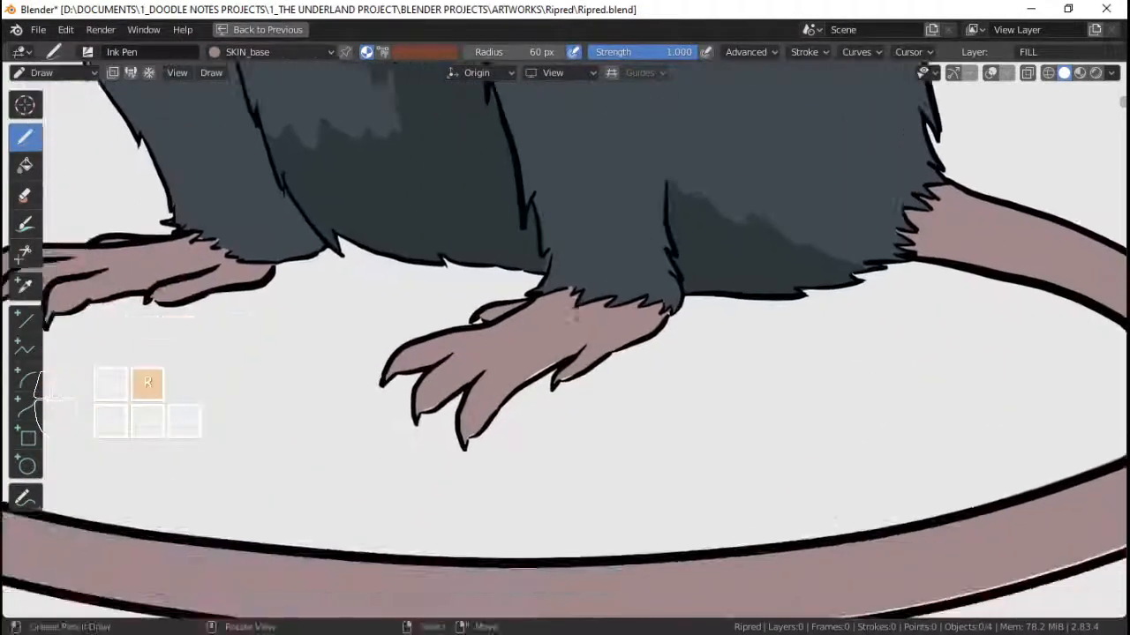
middle_click_drag(538, 380, 574, 327, "ctrl")
middle_click_drag(497, 362, 574, 329, "shift")
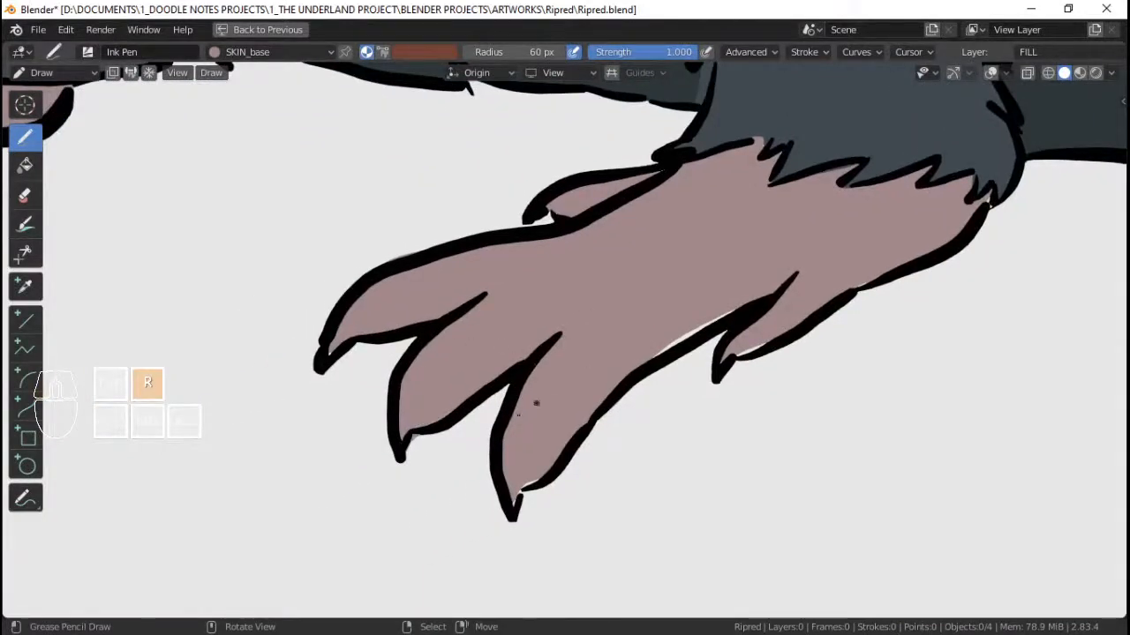
key("ctrl+z")
left_click_drag(401, 415, 399, 421)
key("ctrl+z")
left_click_drag(413, 427, 448, 411)
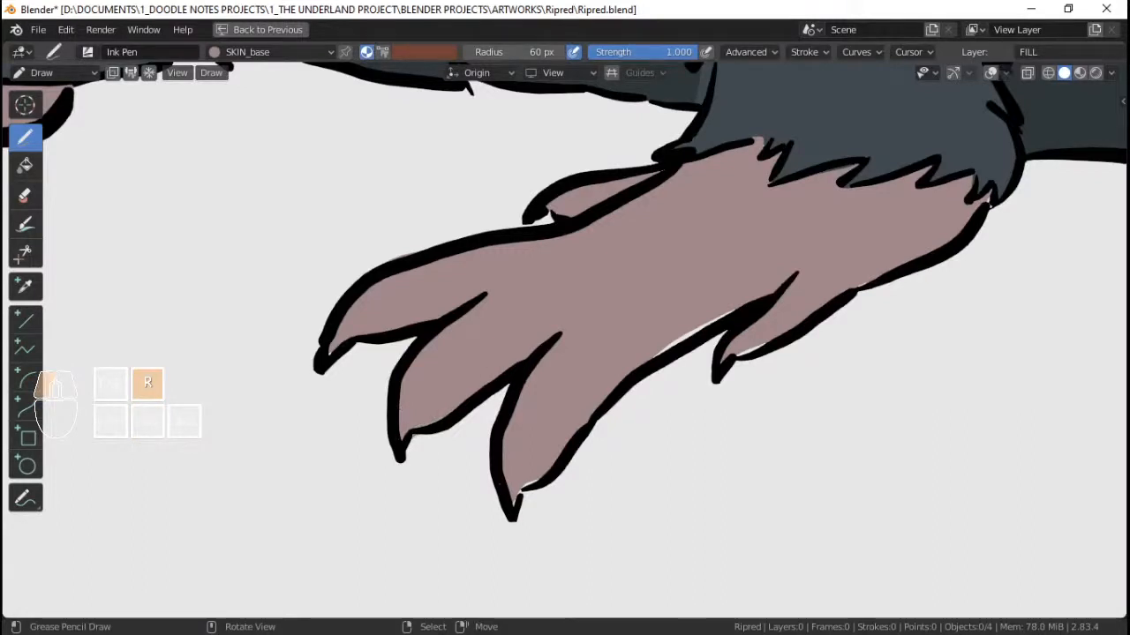
- Fill the white gaps along the near foot's underside and its rear toe with SKIN_base
mouse_move(530, 482)
left_mouse_down()
mouse_move(632, 369)
mouse_move(747, 300)
left_mouse_up()
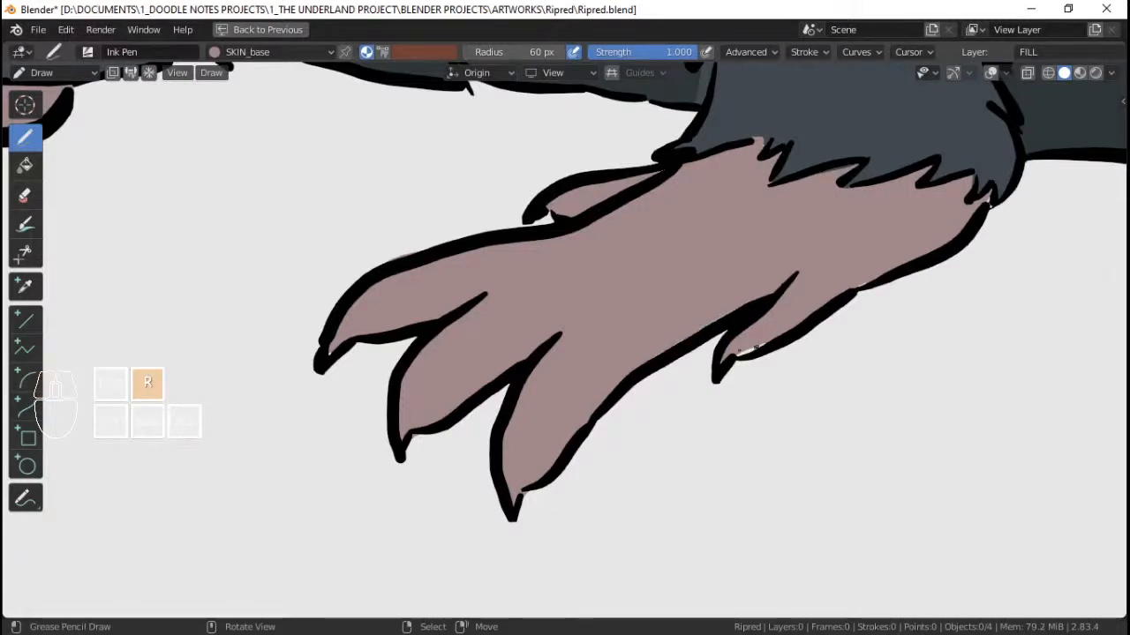
left_click_drag(757, 348, 742, 353)
left_click_drag(898, 264, 861, 269)
key("ctrl+z")
- Switch to the FUR_base material and fill the white gaps along the far ankle's fur line
middle_click_drag(855, 220, 705, 315, "ctrl")
middle_click_drag(583, 356, 616, 281, "ctrl")
left_click(260, 51)
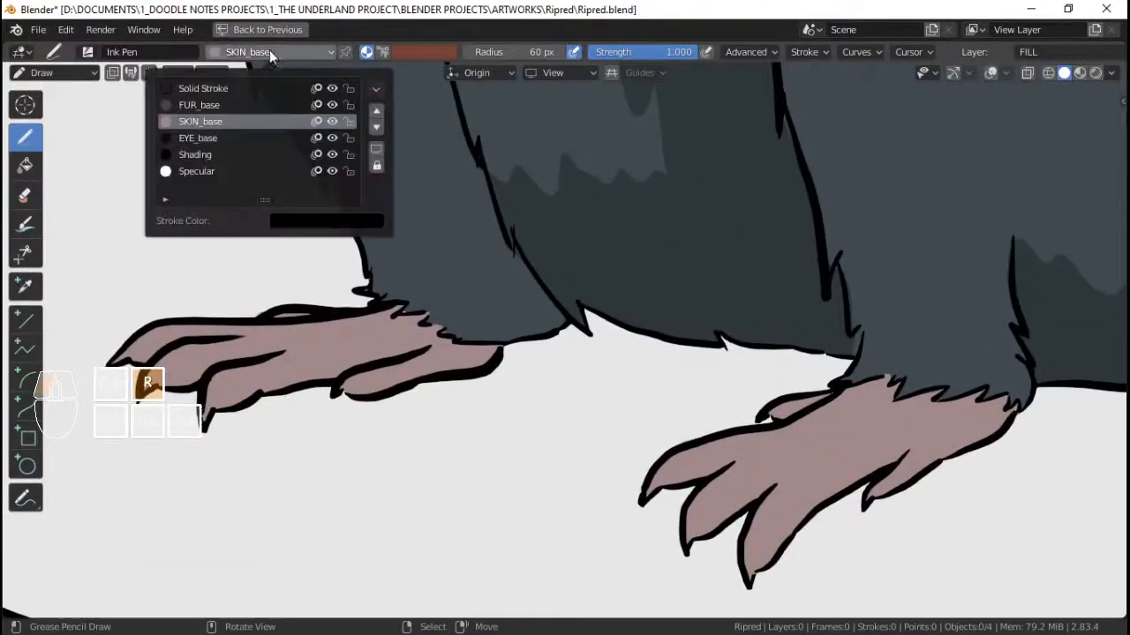
left_click(225, 100)
scroll(404, 273, "up", 2)
middle_click_drag(404, 282, 494, 293, "shift")
middle_click_drag(419, 328, 472, 277, "ctrl")
mouse_move(428, 271)
left_mouse_down()
mouse_move(437, 296)
mouse_move(491, 298)
mouse_move(484, 310)
mouse_move(562, 356)
left_mouse_up()
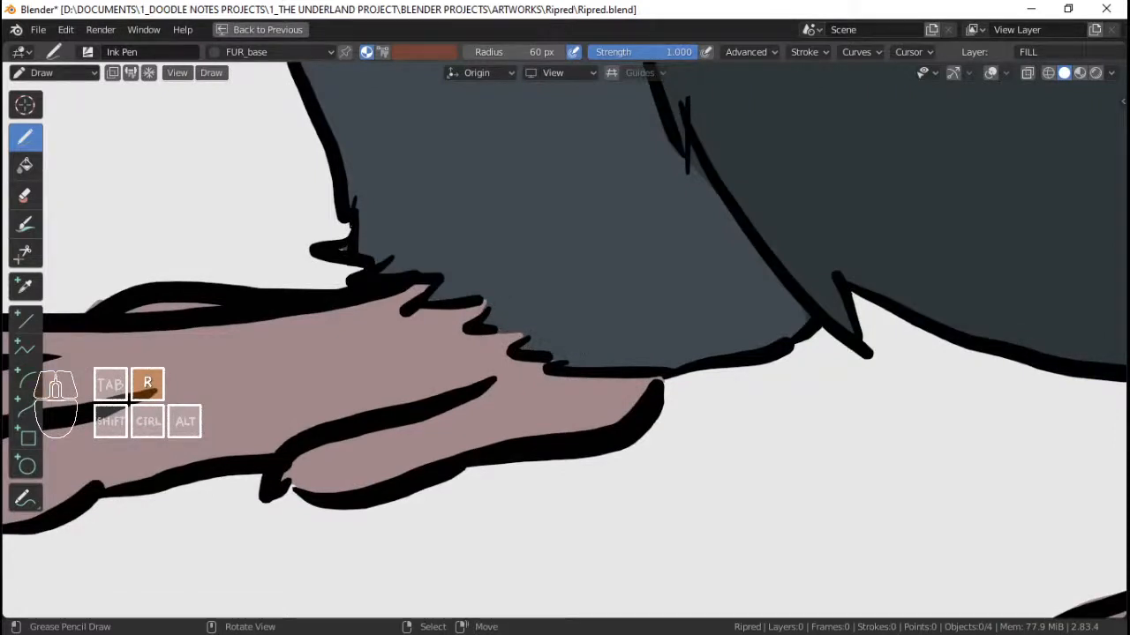
middle_click_drag(405, 256, 458, 269, "shift")
left_click_drag(411, 244, 413, 256)
- Look over the whole rat from the head down to the feet for remaining fill gaps
middle_click_drag(508, 212, 507, 370, "ctrl")
middle_click_drag(536, 194, 479, 268, "shift")
middle_click_drag(573, 181, 542, 270, "shift")
scroll(565, 344, "down", 5)
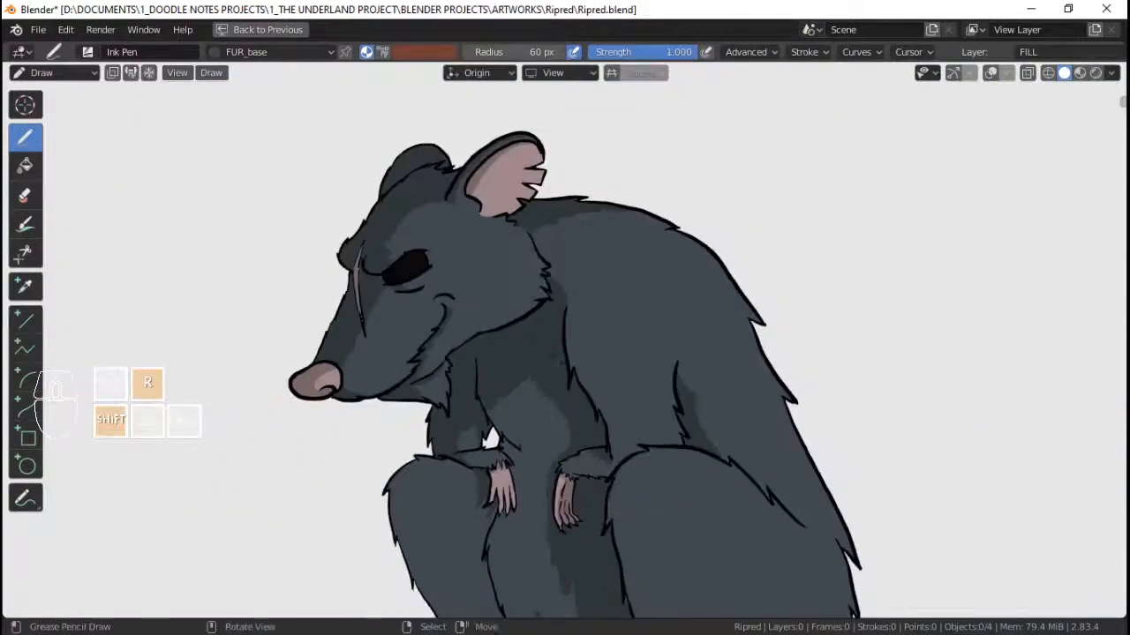
middle_click_drag(565, 344, 537, 289, "shift")
middle_click_drag(565, 345, 565, 278, "ctrl")
middle_click_drag(565, 432, 541, 266, "shift")
middle_click_drag(565, 397, 529, 305, "shift")
middle_click_drag(565, 345, 479, 521, "shift")
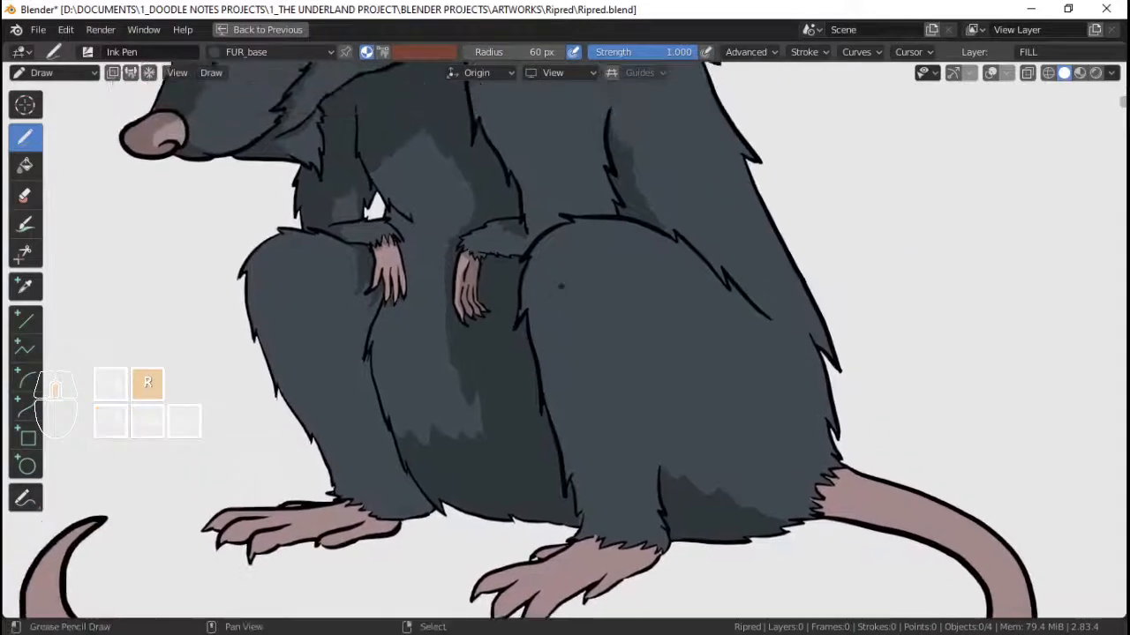
- Select the Shading material, lock the FILL layer, make the Shading layer active, and save the file
left_click(265, 52)
left_click(196, 155)
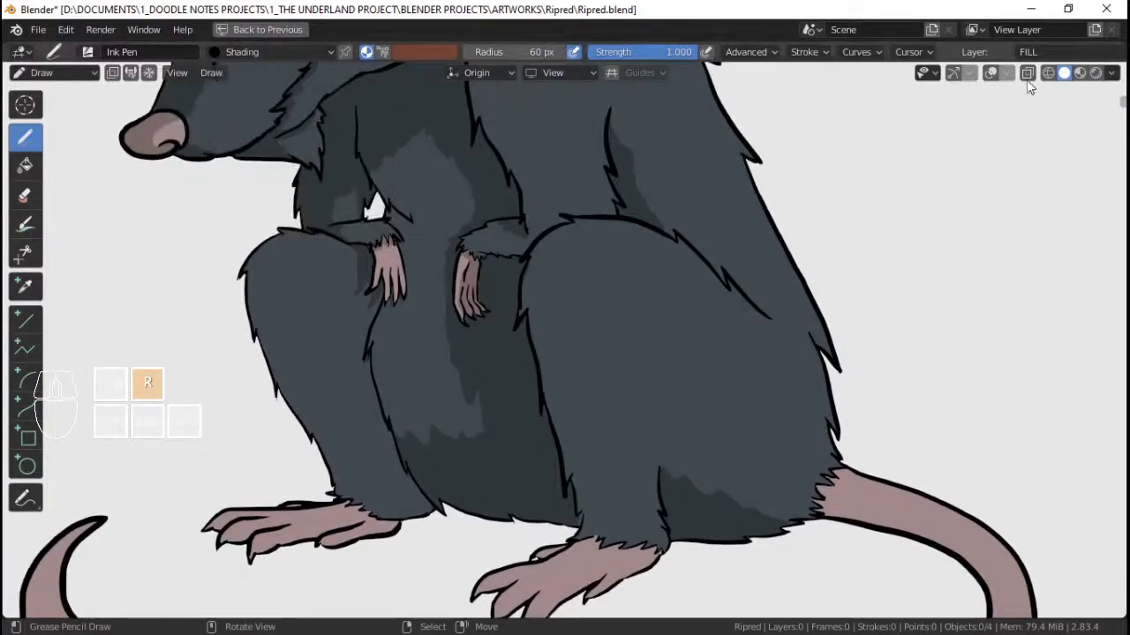
left_click(1032, 52)
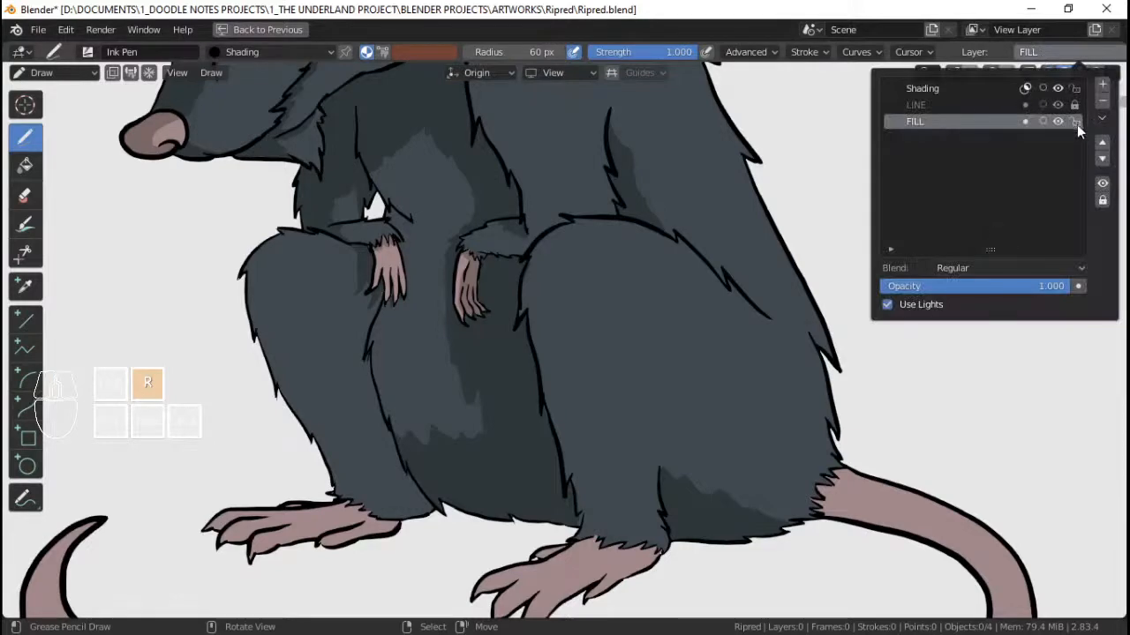
left_click(958, 88)
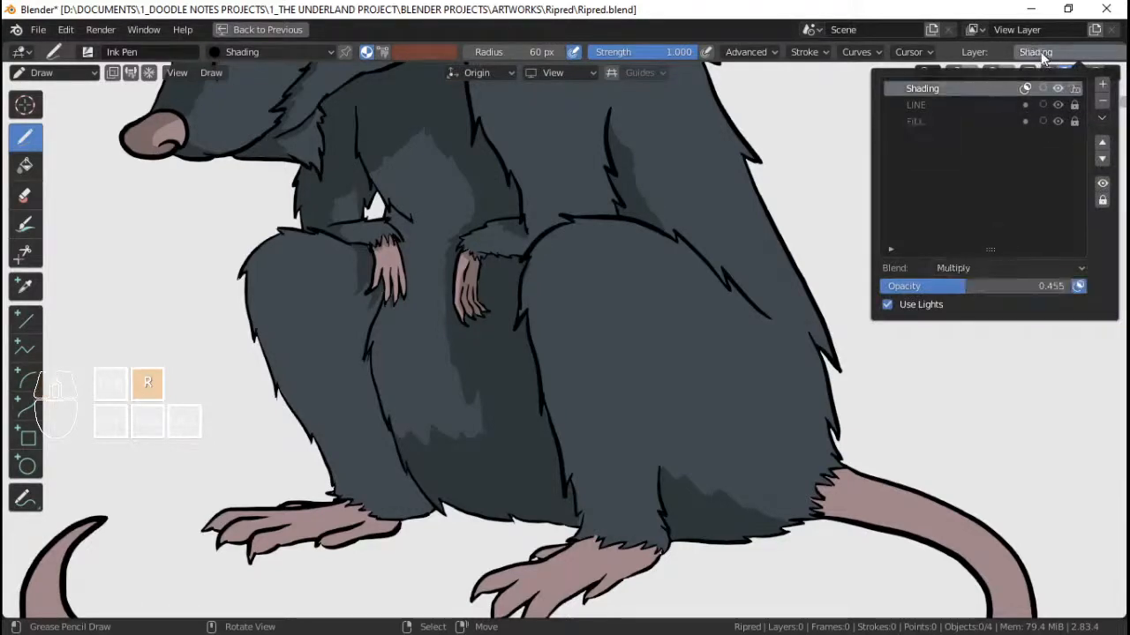
key("ctrl+space")
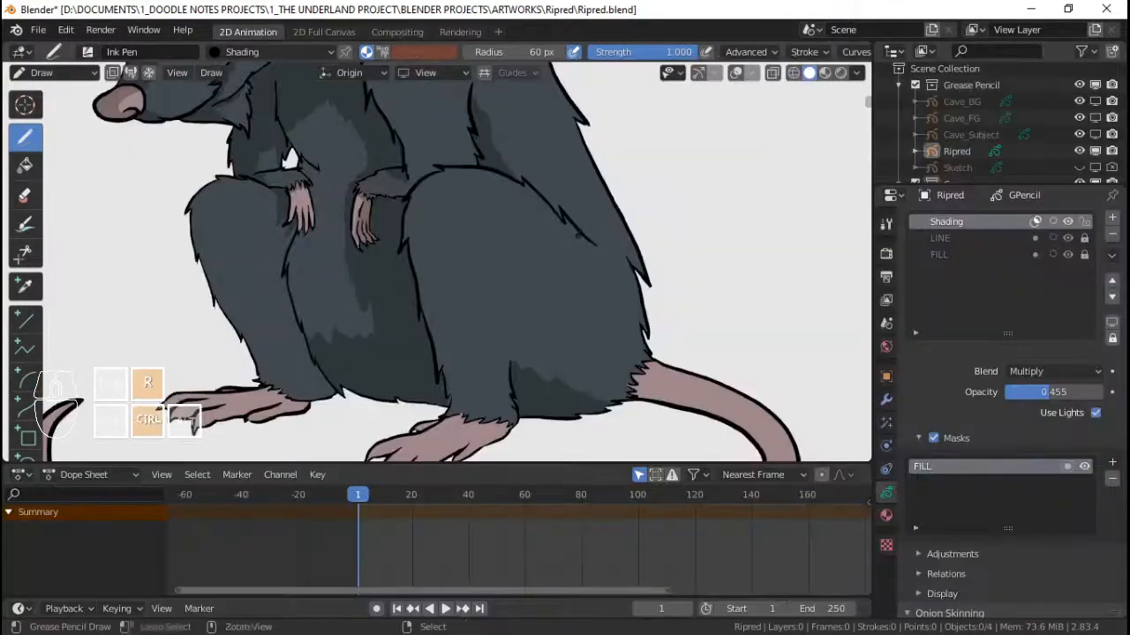
key("ctrl+space")
key("ctrl+s")
- Shade the lower inner corner of the near ear, where the skin meets the head fur
scroll(564, 344, "down", 4)
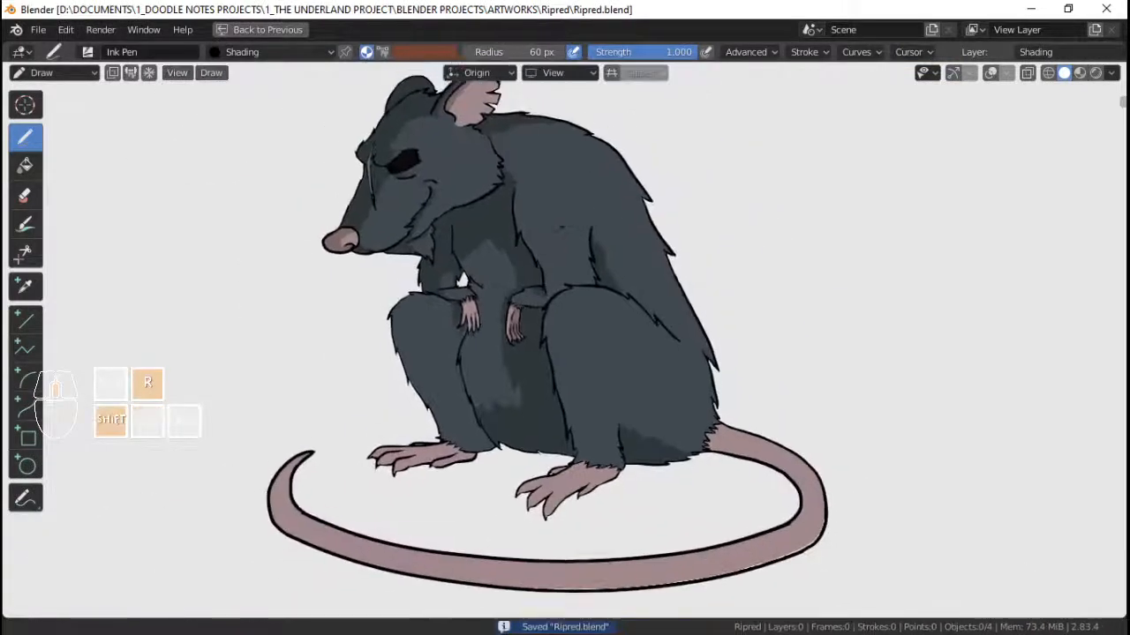
scroll(565, 344, "up", 4)
scroll(564, 344, "up", 4)
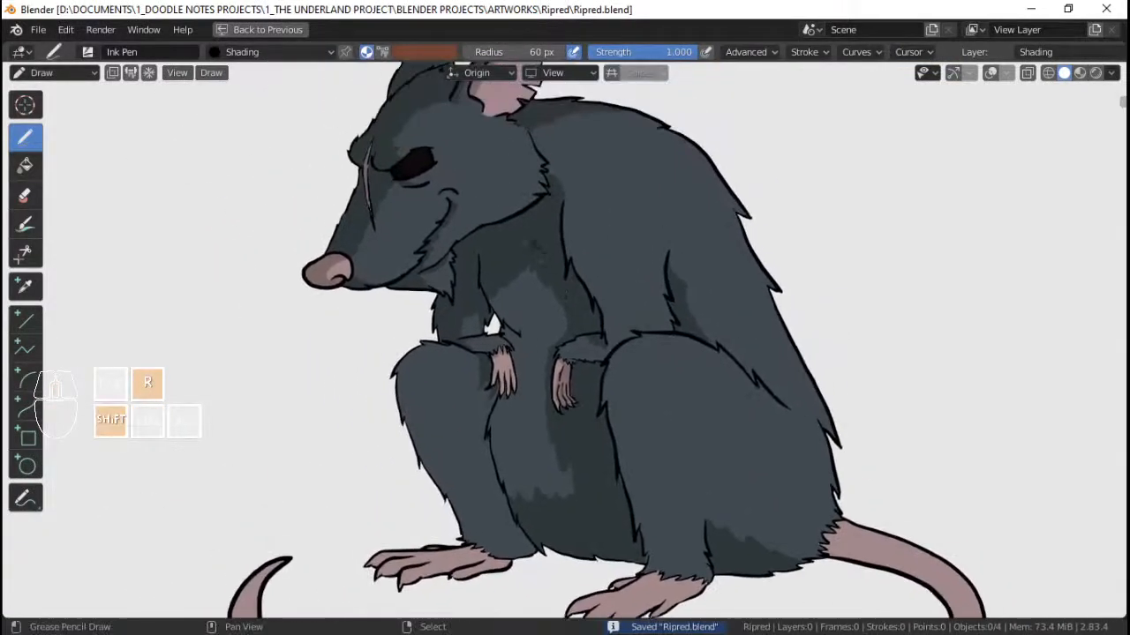
scroll(565, 345, "up", 5)
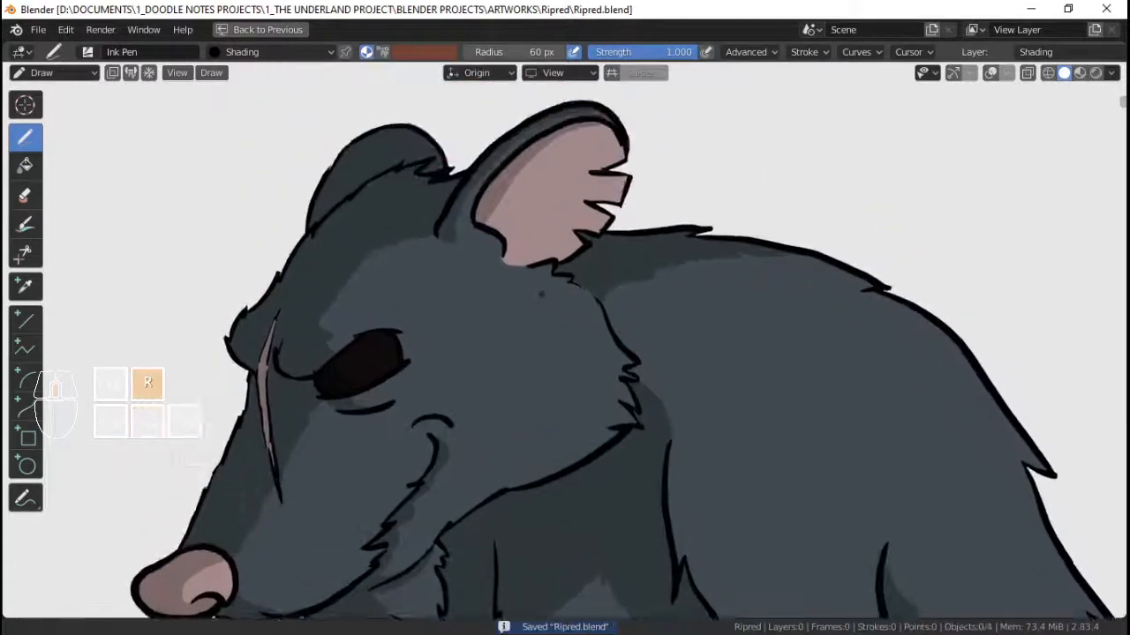
scroll(565, 345, "up", 2)
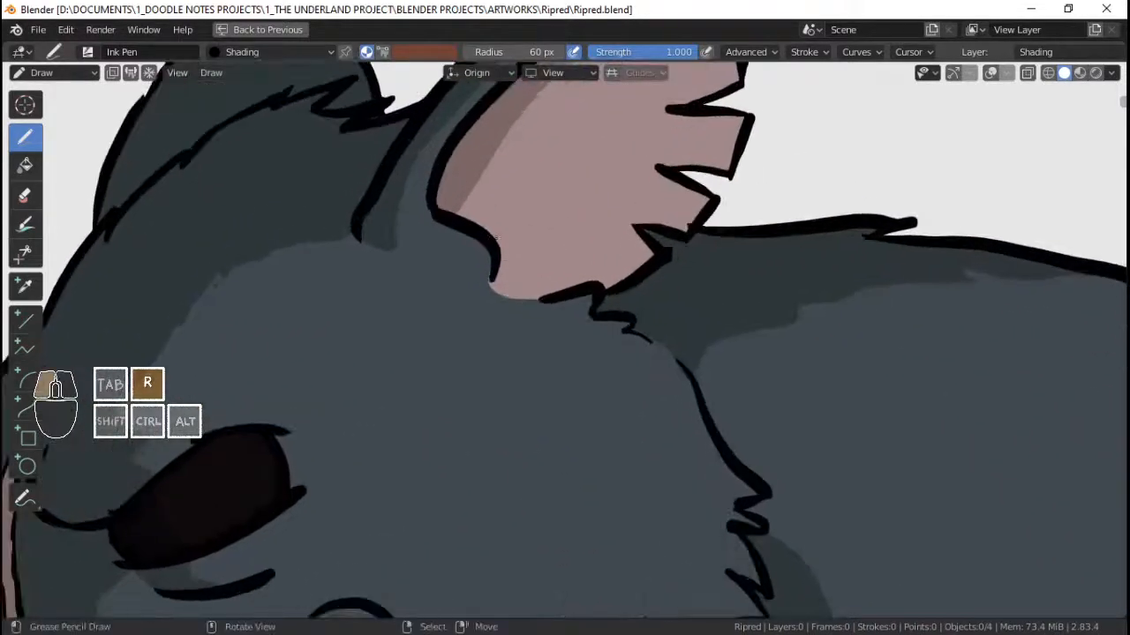
mouse_move(576, 281)
left_mouse_down()
mouse_move(520, 265)
mouse_move(568, 297)
left_mouse_up()
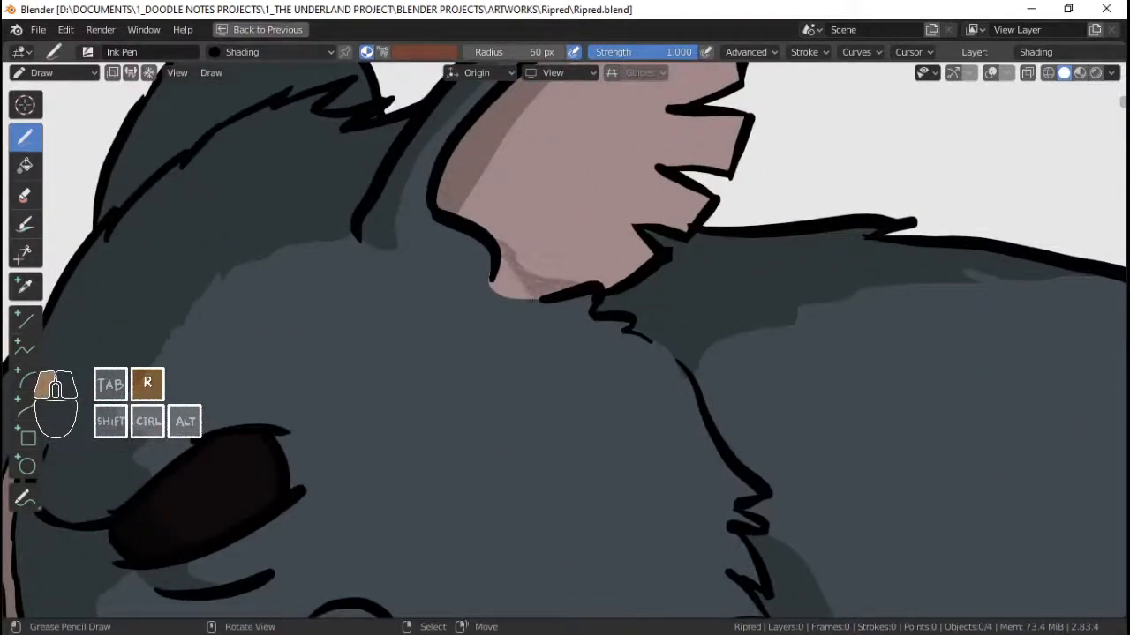
left_click_drag(520, 263, 540, 275)
- Shade the outer front edge of the far leg from the knee down to the ankle
mouse_move(539, 227)
middle_mouse_down("ctrl")
mouse_move(529, 322)
mouse_move(523, 250)
mouse_move(521, 318)
middle_mouse_up("ctrl")
middle_click_drag(521, 318, 505, 235, "shift")
middle_click_drag(505, 291, 505, 256, "ctrl")
middle_click_drag(463, 406, 509, 347, "shift")
middle_click_drag(508, 347, 515, 281, "ctrl")
middle_click_drag(515, 280, 492, 257, "shift")
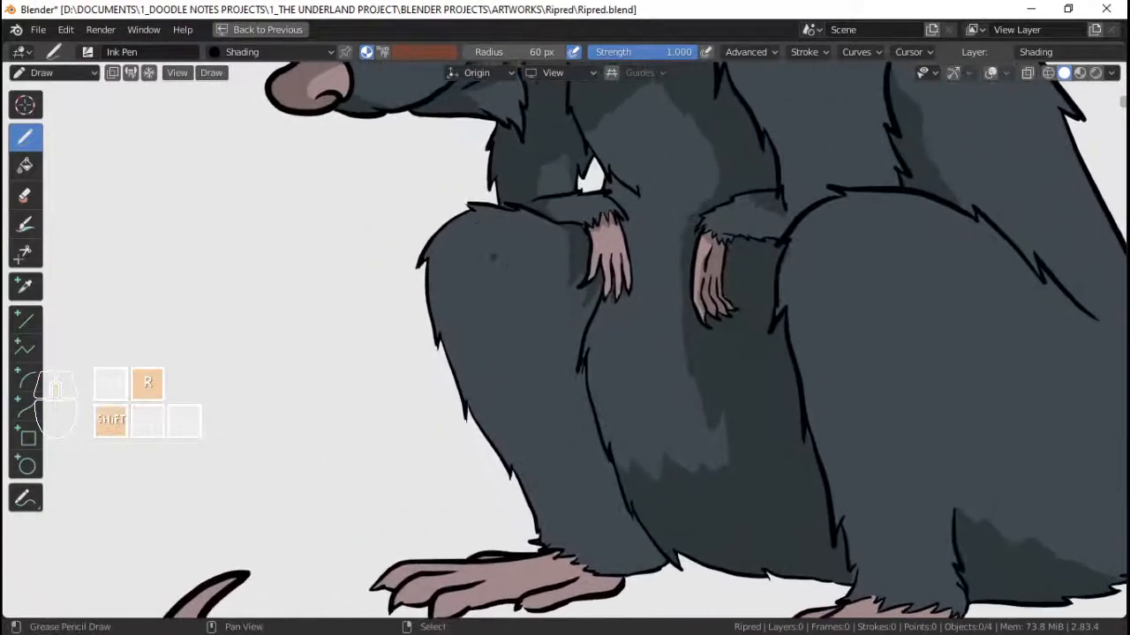
mouse_move(468, 228)
left_mouse_down()
mouse_move(469, 271)
mouse_move(452, 303)
left_mouse_up()
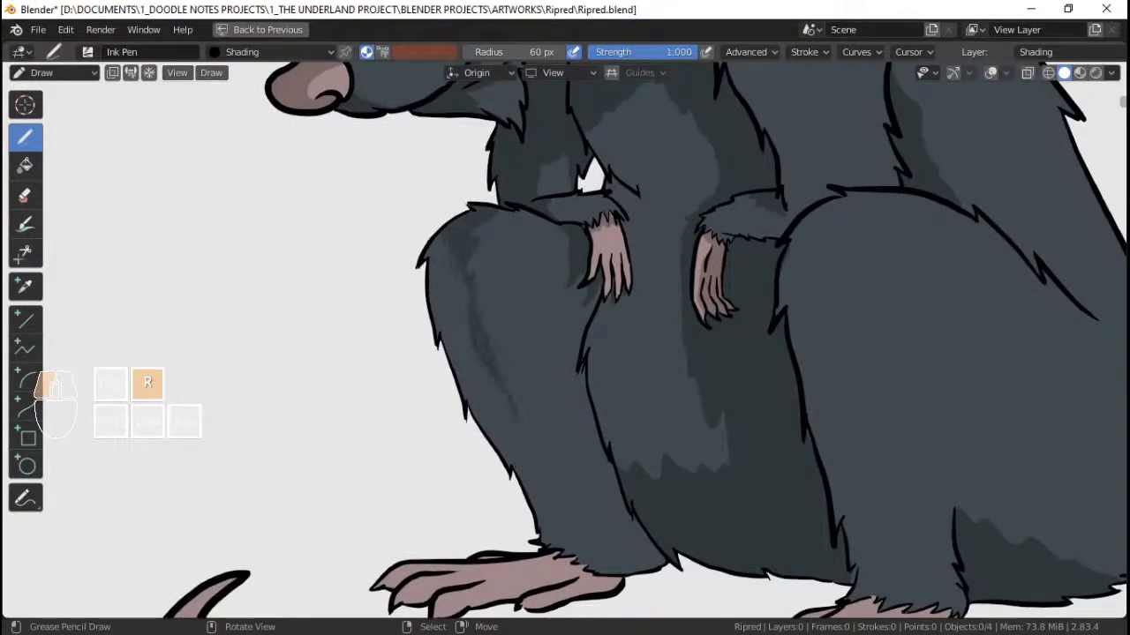
left_click_drag(554, 540, 433, 244)
- Shade the far leg's lower shin down to the ankle, giving the shadow a jagged fur-like upper edge
middle_click_drag(501, 219, 511, 424, "ctrl")
middle_click_drag(511, 423, 522, 313, "shift")
middle_click_drag(528, 353, 498, 351, "shift")
mouse_move(498, 360)
middle_mouse_down("ctrl")
mouse_move(502, 318)
mouse_move(499, 342)
middle_mouse_up("ctrl")
middle_click_drag(492, 325, 506, 365, "shift")
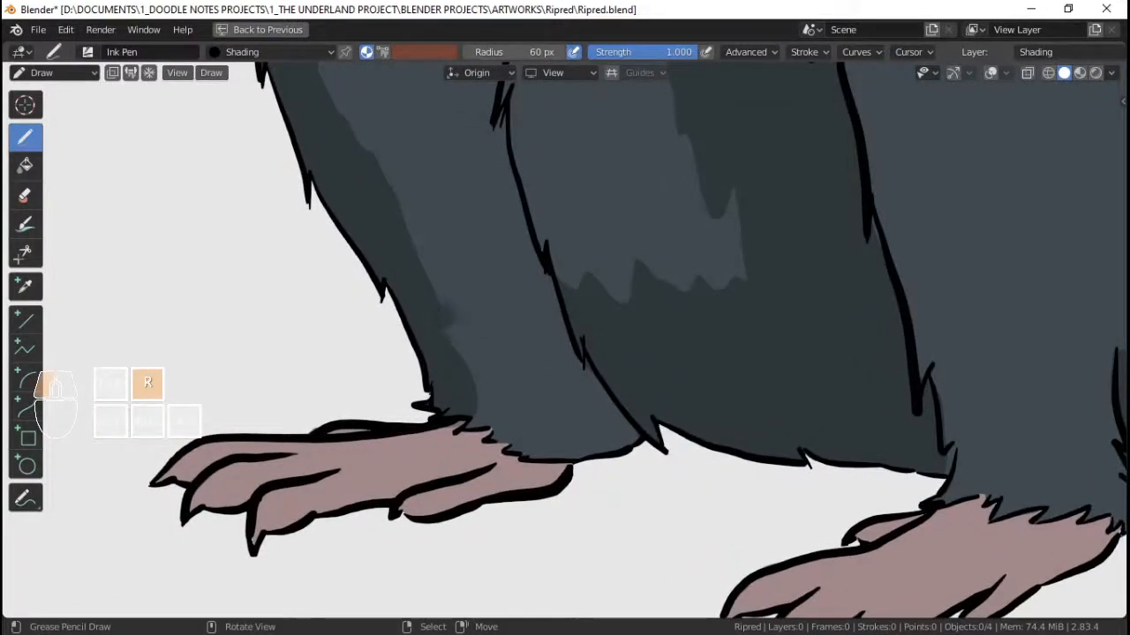
mouse_move(534, 307)
left_mouse_down()
mouse_move(547, 282)
mouse_move(557, 307)
mouse_move(484, 325)
left_mouse_up()
mouse_move(567, 337)
left_mouse_down()
mouse_move(609, 399)
mouse_move(610, 464)
mouse_move(582, 466)
mouse_move(481, 358)
mouse_move(528, 460)
mouse_move(482, 408)
mouse_move(467, 327)
mouse_move(490, 415)
left_mouse_up()
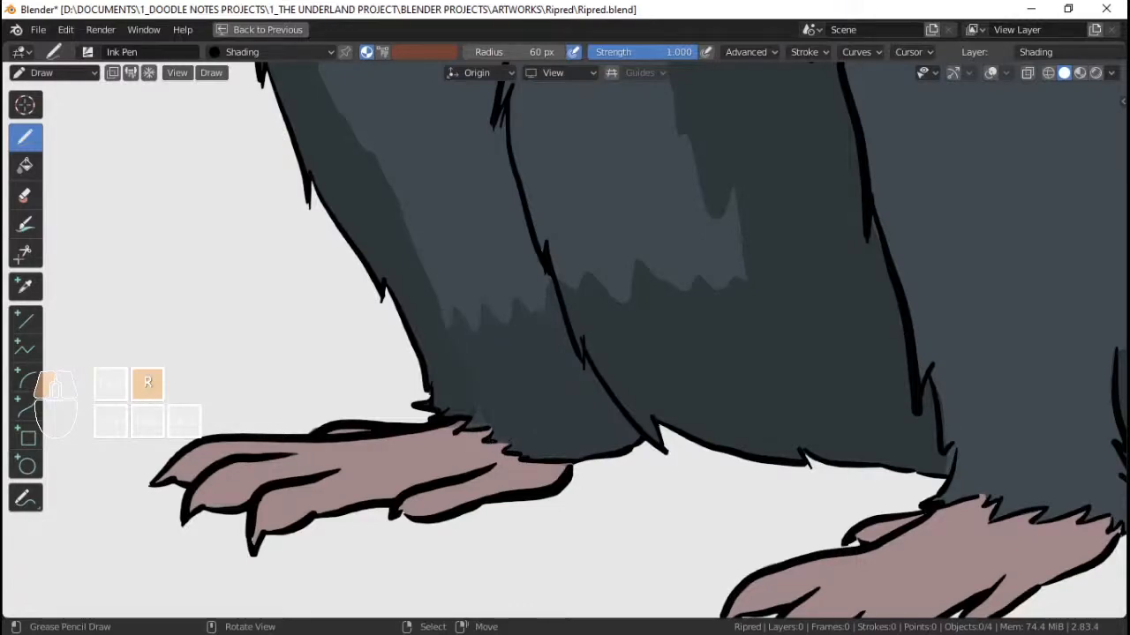
- Examine the shading on the far leg and the belly
mouse_move(573, 182)
middle_mouse_down("ctrl")
mouse_move(578, 240)
mouse_move(581, 224)
middle_mouse_up("ctrl")
mouse_move(582, 223)
middle_mouse_down("shift")
mouse_move(573, 294)
mouse_move(540, 316)
mouse_move(530, 307)
mouse_move(543, 302)
middle_mouse_up("shift")
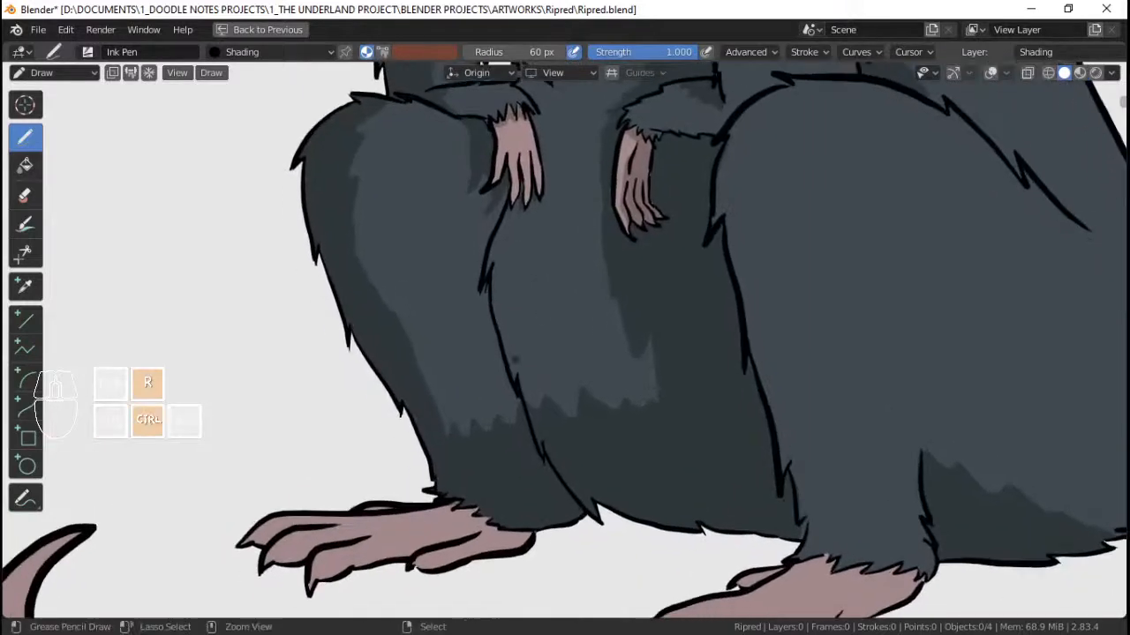
mouse_move(499, 406)
middle_mouse_down("shift")
mouse_move(524, 335)
mouse_move(491, 373)
middle_mouse_up("shift")
middle_click_drag(491, 372, 541, 329, "shift")
middle_click_drag(529, 362, 526, 355, "ctrl")
middle_click_drag(507, 355, 526, 353, "shift")
mouse_move(524, 282)
middle_mouse_down("ctrl")
mouse_move(523, 335)
mouse_move(522, 305)
middle_mouse_up("ctrl")
middle_click_drag(519, 349, 522, 340, "shift")
mouse_move(394, 385)
middle_mouse_down("ctrl")
mouse_move(391, 368)
mouse_move(384, 379)
mouse_move(517, 340)
middle_mouse_up("ctrl")
mouse_move(529, 352)
middle_mouse_down("ctrl")
mouse_move(534, 328)
mouse_move(571, 315)
middle_mouse_up("ctrl")
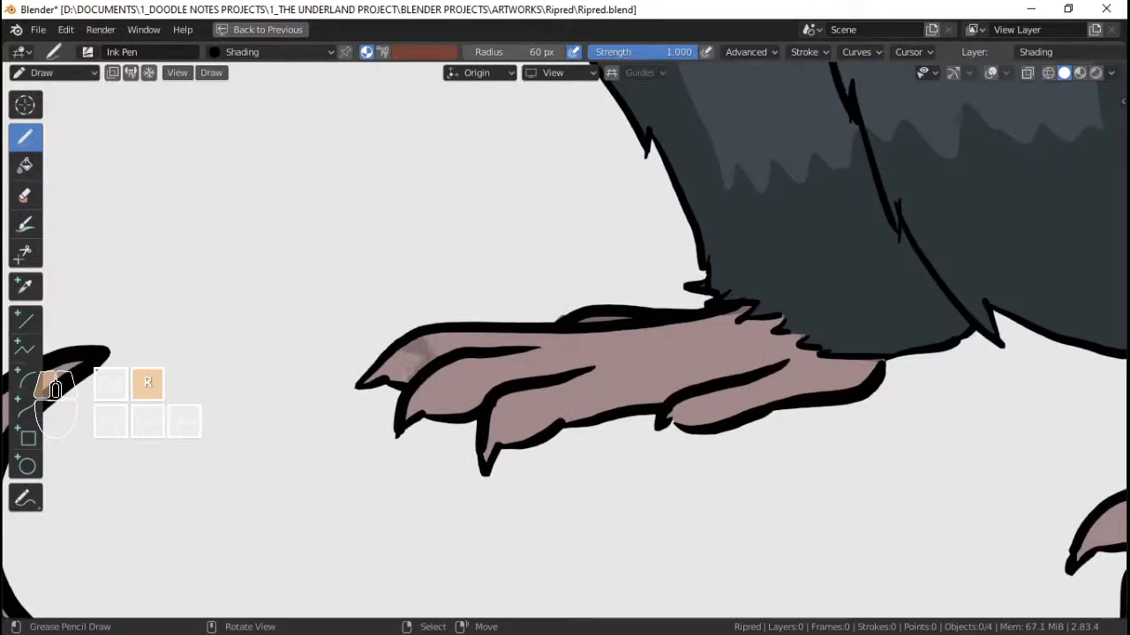
left_click_drag(502, 343, 508, 344)
key("ctrl+z")
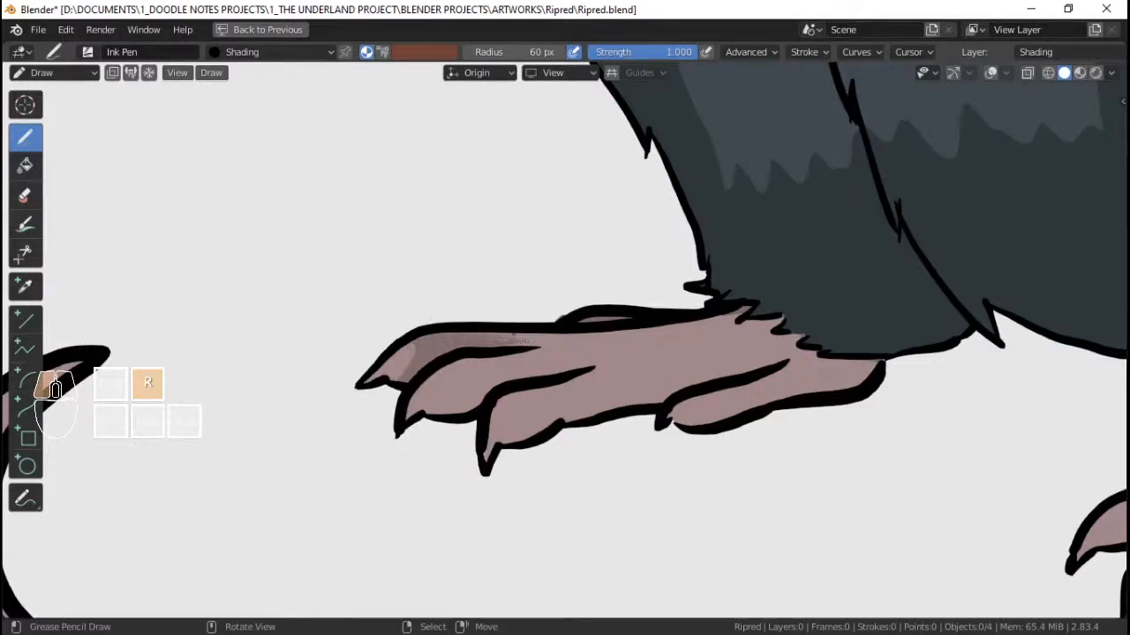
left_click_drag(515, 335, 523, 336)
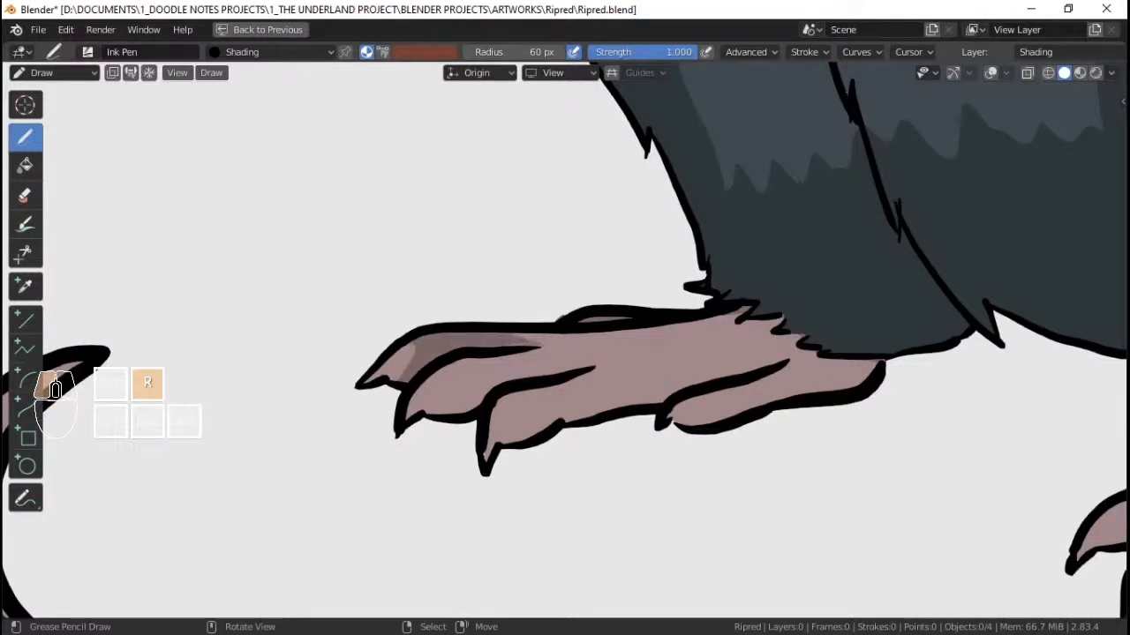
middle_click_drag(565, 353, 561, 333, "shift")
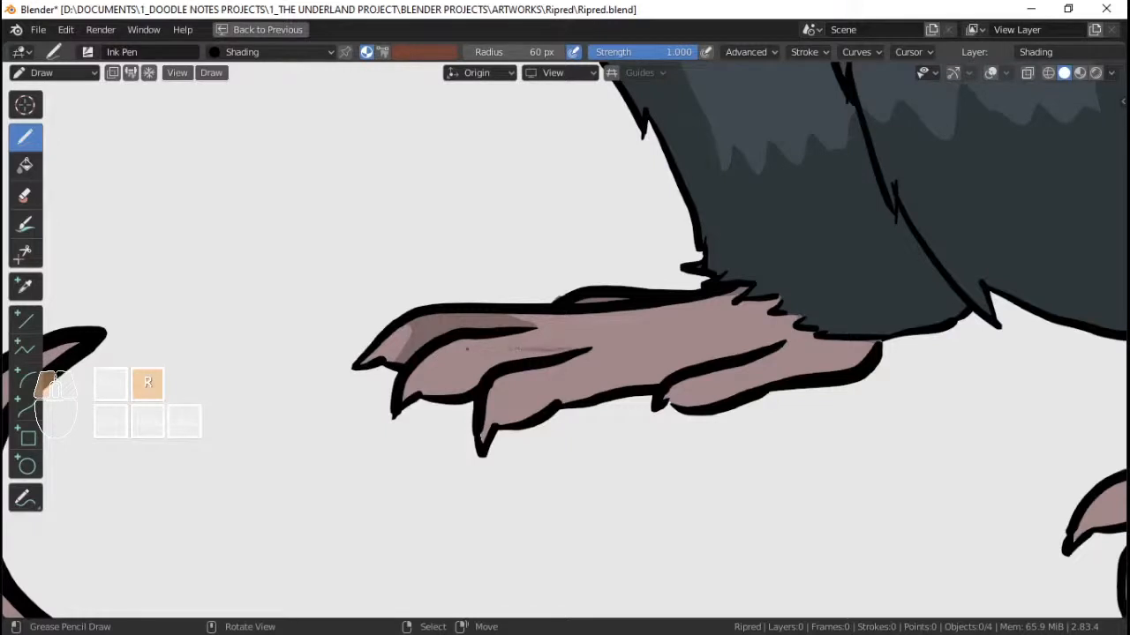
mouse_move(466, 350)
left_mouse_down()
mouse_move(438, 380)
mouse_move(464, 412)
mouse_move(484, 385)
left_mouse_up()
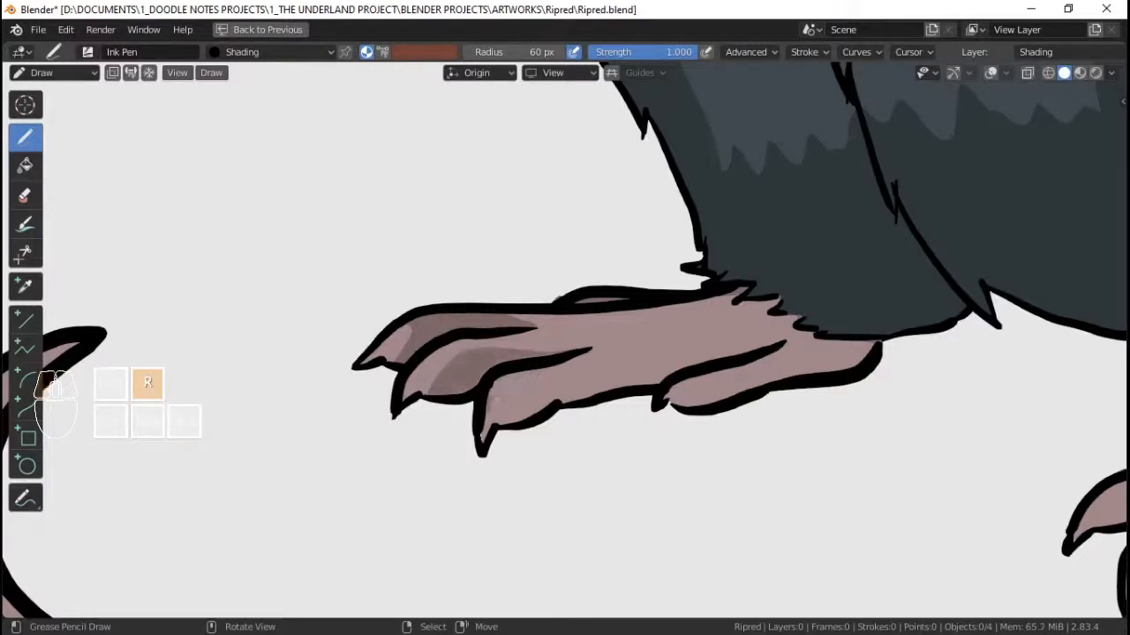
key("ctrl+z")
key("ctrl+z")
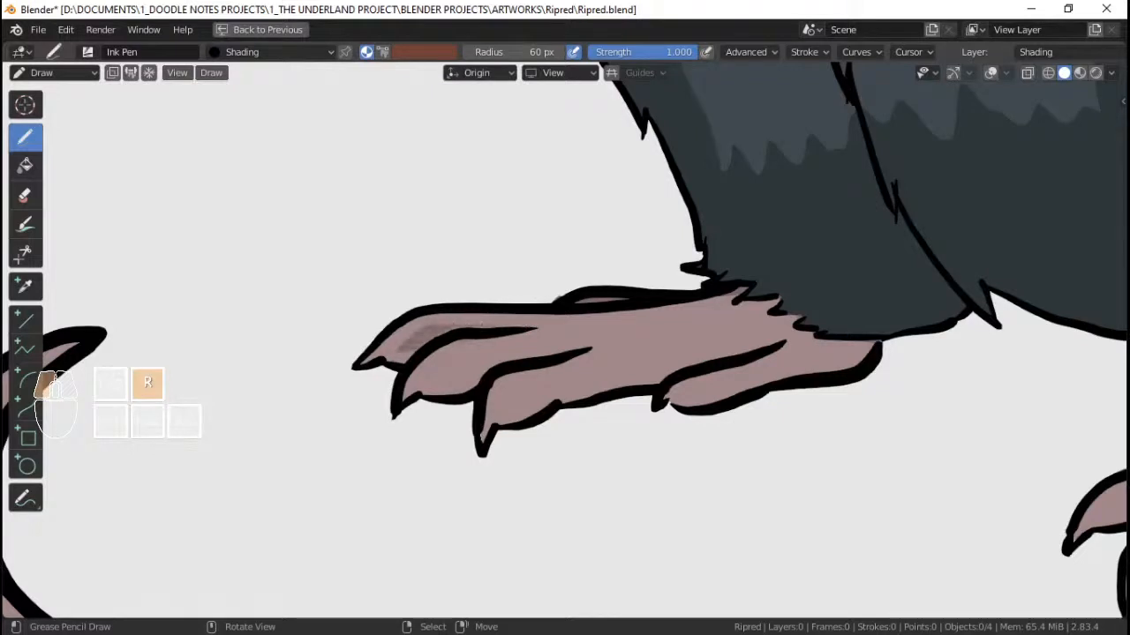
- Shade the far foot's two outermost front toes and the skin beneath the ankle fur back to the heel
mouse_move(481, 324)
left_mouse_down()
mouse_move(503, 335)
mouse_move(465, 332)
mouse_move(431, 388)
mouse_move(564, 360)
left_mouse_up()
middle_click_drag(575, 361, 629, 321, "shift")
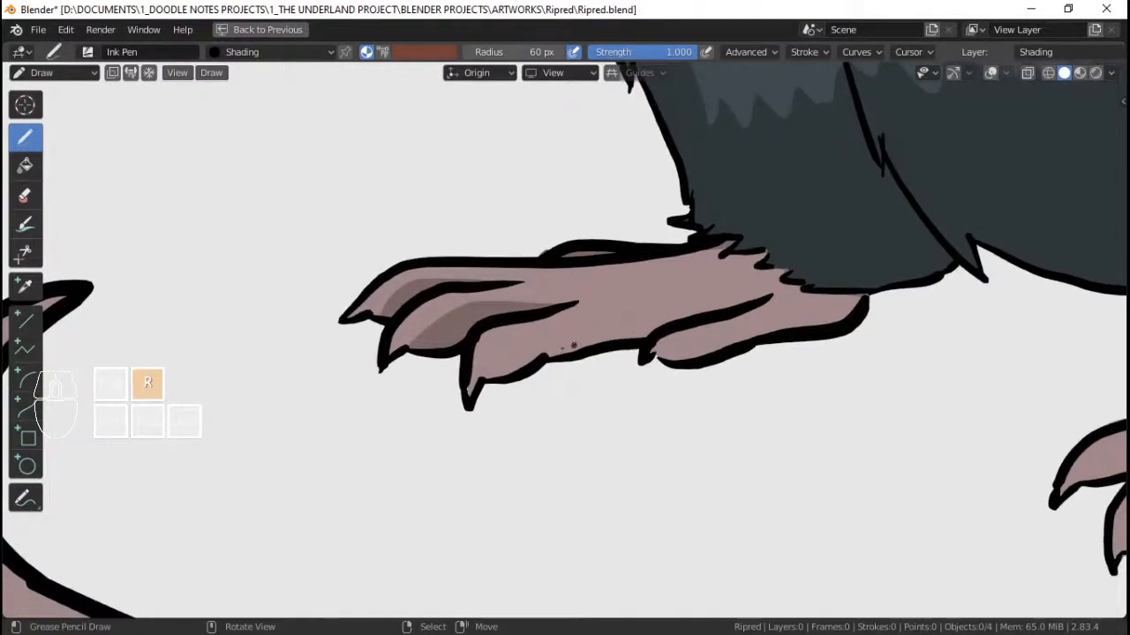
middle_click_drag(574, 345, 505, 404, "shift")
middle_click_drag(551, 355, 512, 386, "shift")
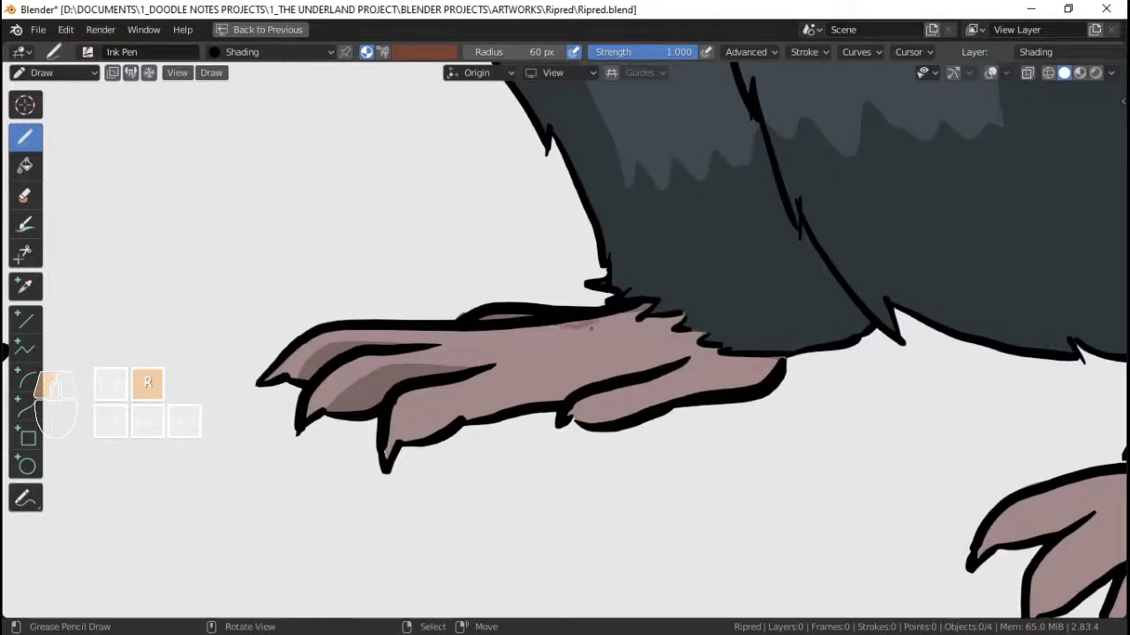
mouse_move(633, 333)
left_mouse_down()
mouse_move(759, 386)
mouse_move(773, 369)
left_mouse_up()
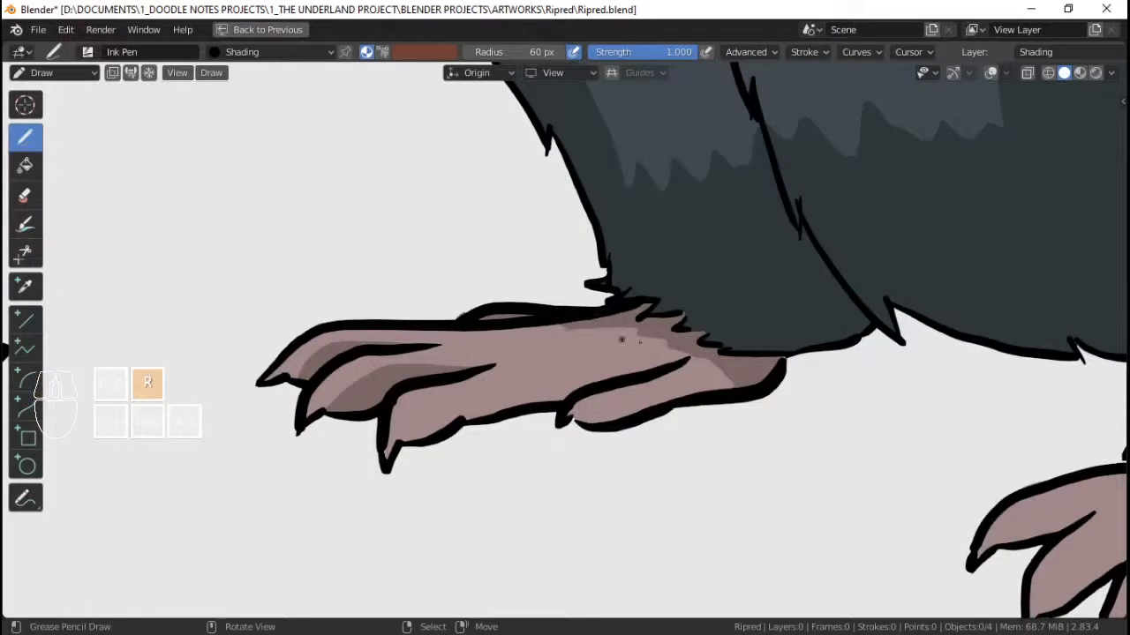
- Shade the strip of skin just above the far foot's rear toe
middle_click_drag(621, 339, 614, 314, "shift")
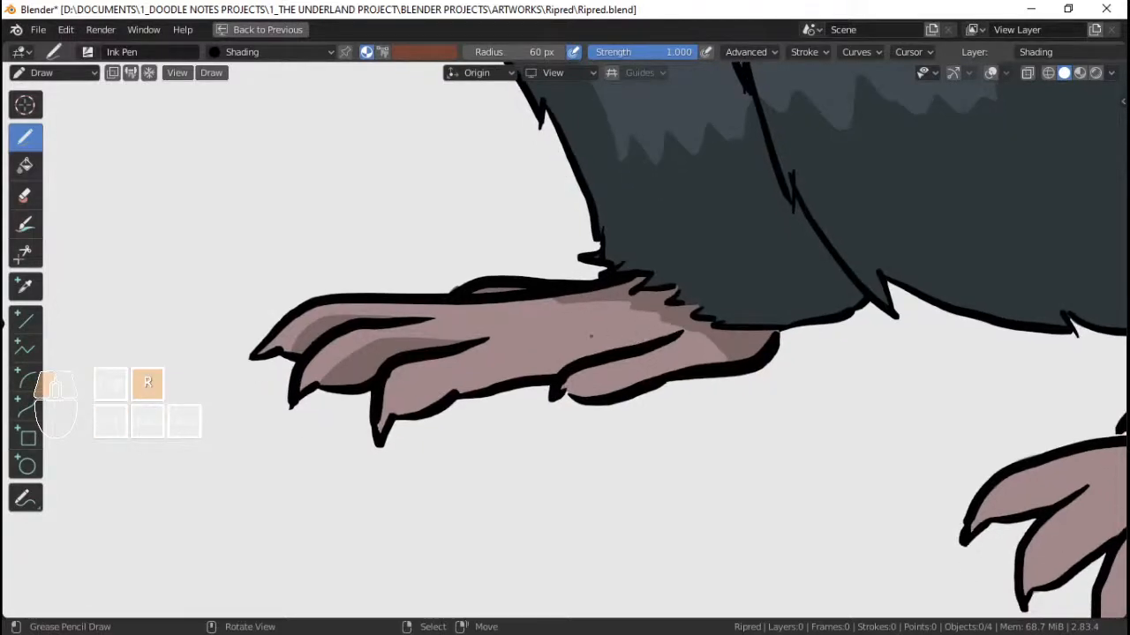
left_click_drag(591, 336, 662, 335)
key("ctrl+z")
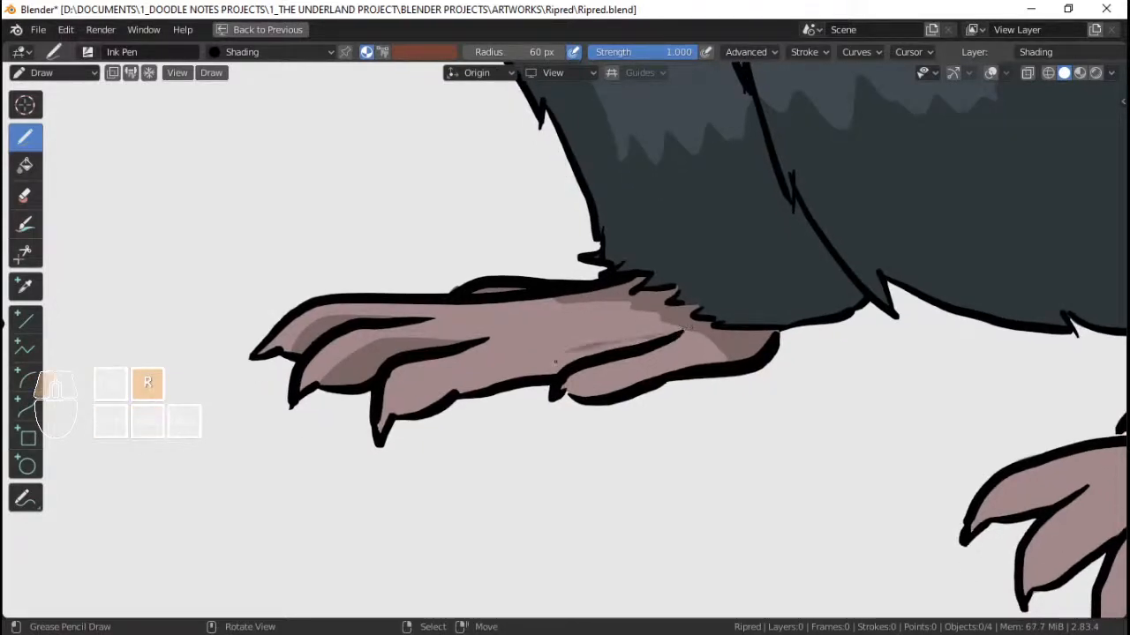
left_click_drag(555, 362, 654, 337)
- Look over the shaded legs and feet together with the still unshaded tail
middle_click_drag(635, 227, 549, 455, "ctrl")
middle_click_drag(677, 187, 682, 281, "ctrl")
middle_click_drag(633, 270, 607, 279, "shift")
middle_click_drag(607, 278, 637, 273, "shift")
middle_click_drag(354, 131, 368, 135, "shift")
middle_click_drag(637, 276, 639, 275, "shift")
middle_click_drag(618, 344, 603, 402, "ctrl")
middle_click_drag(604, 402, 590, 282, "shift")
middle_click_drag(633, 454, 585, 330, "shift")
middle_click_drag(602, 395, 596, 344, "shift")
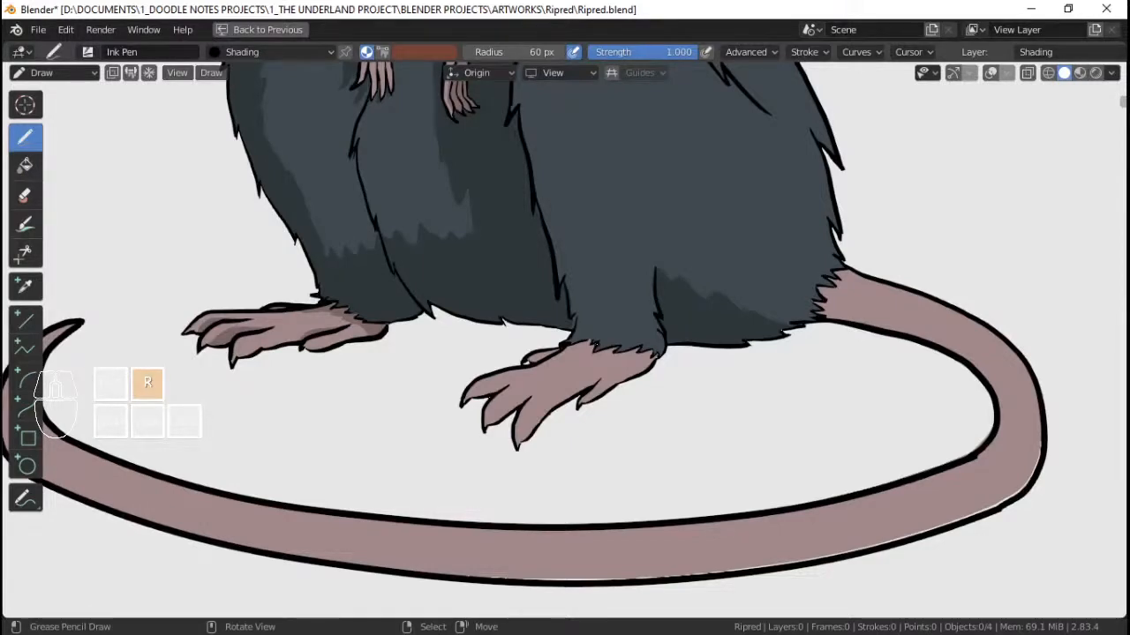
scroll(408, 341, "down", 5)
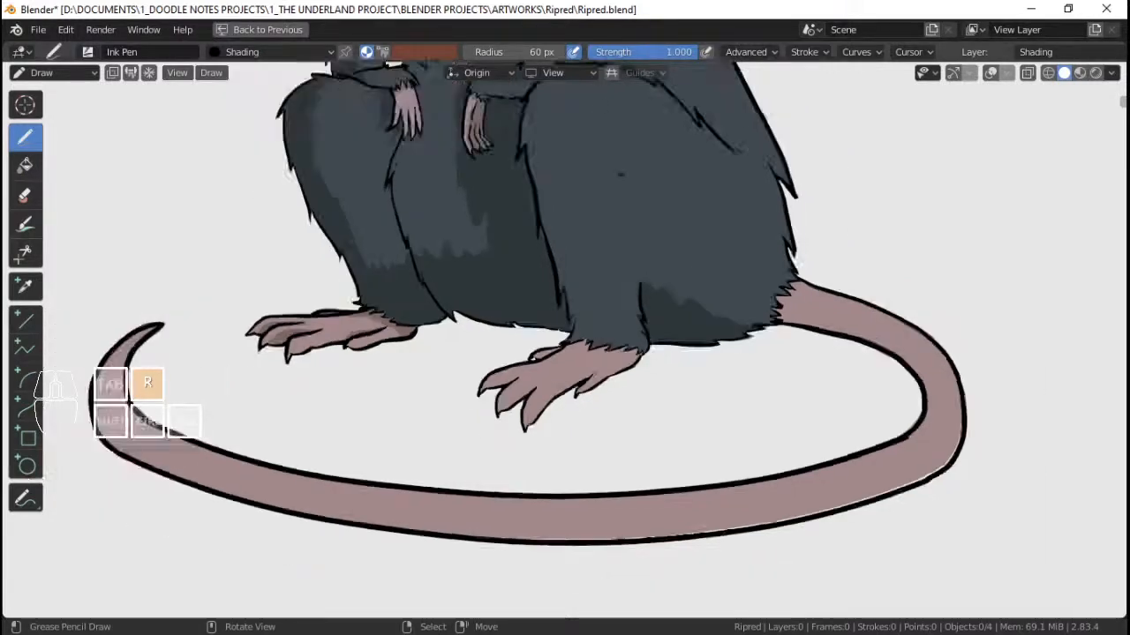
- Check the gaps between the tail's fill and outline, and enter Edit Mode with the viewport overlays shown
scroll(601, 361, "up", 4)
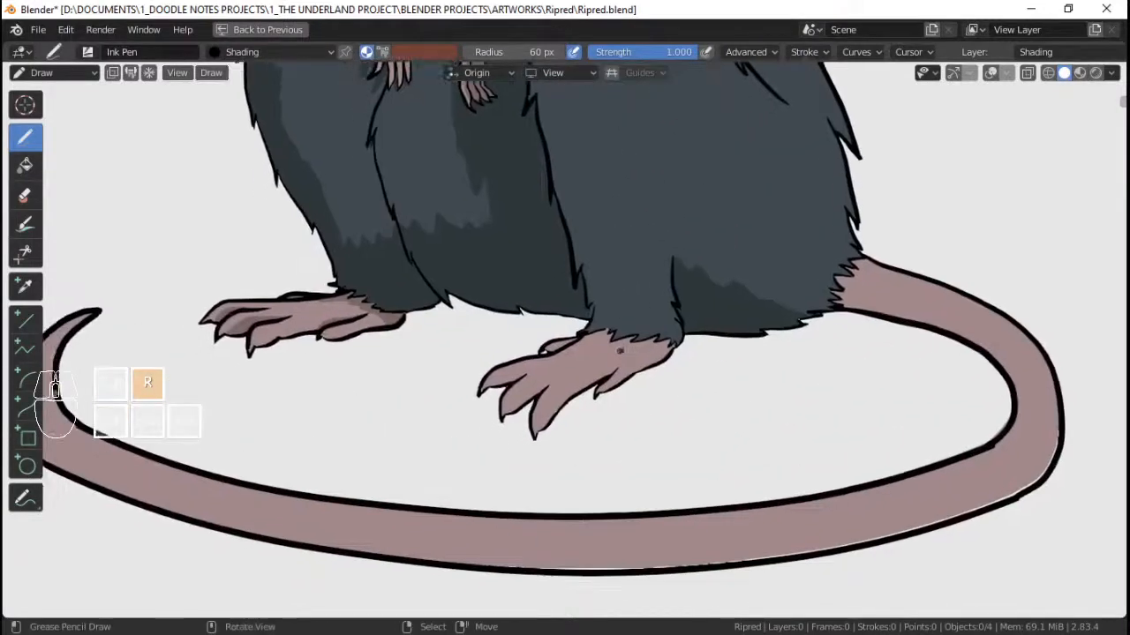
scroll(601, 361, "down", 5)
scroll(555, 255, "up", 4)
scroll(555, 255, "up", 5)
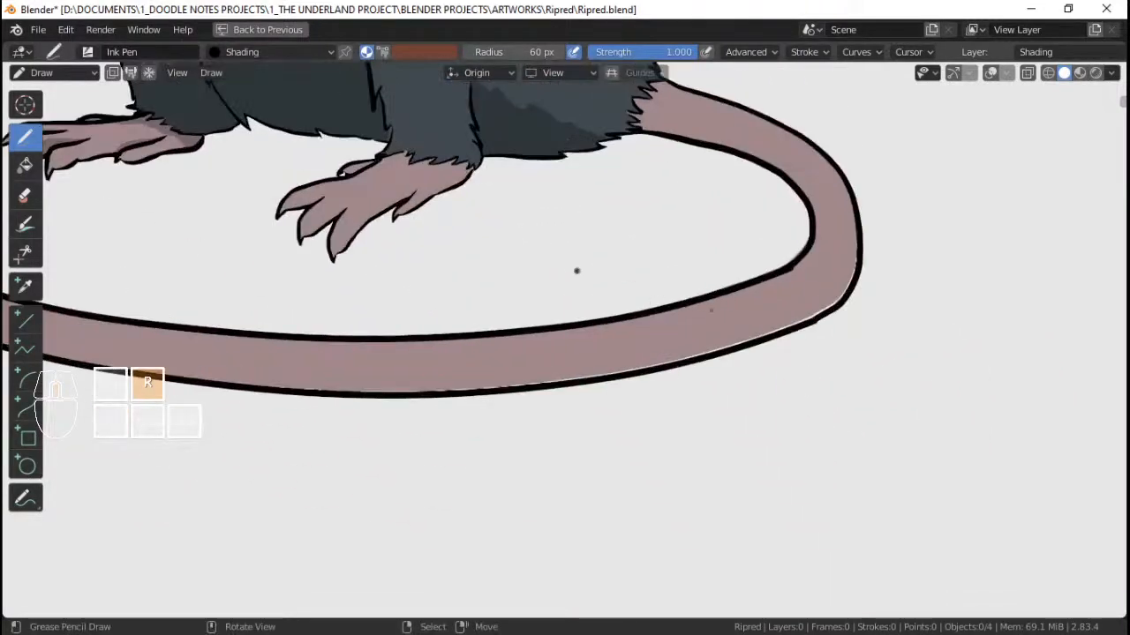
scroll(925, 337, "down", 4)
key("Tab")
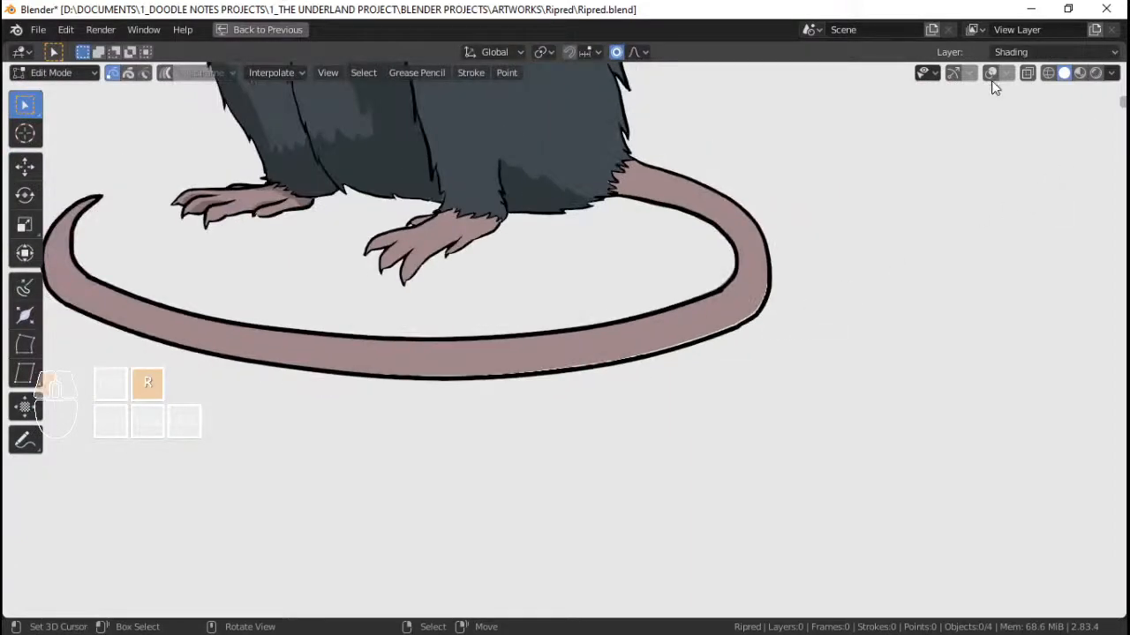
left_click(990, 72)
- Make FILL the active layer, lock the Shading layer, and unlock FILL for editing
left_click(1111, 72)
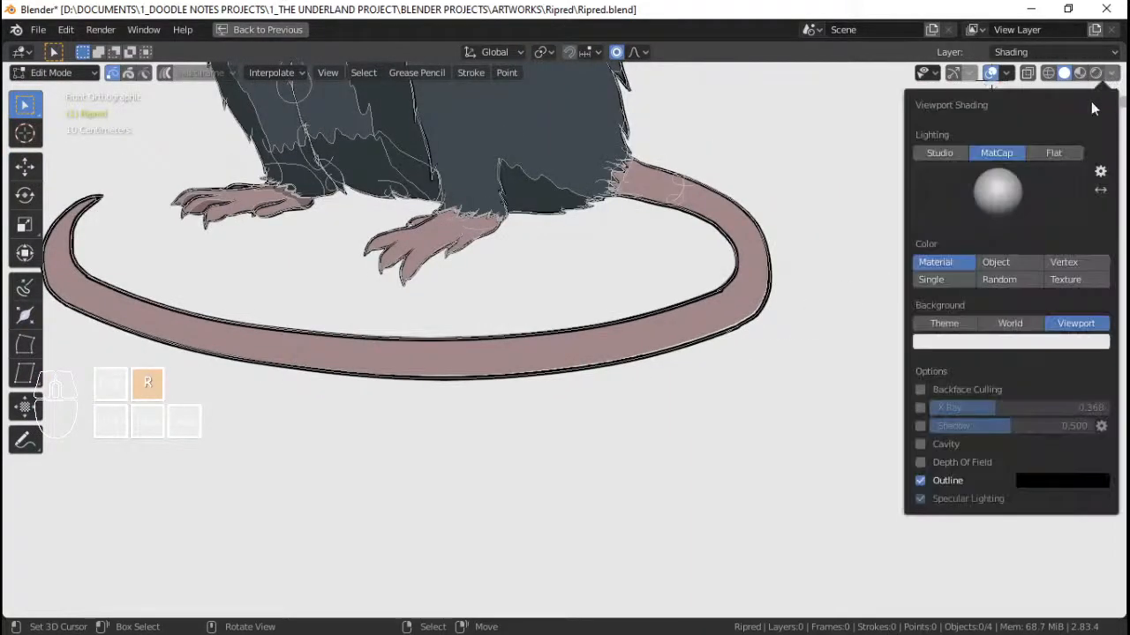
left_click(1050, 51)
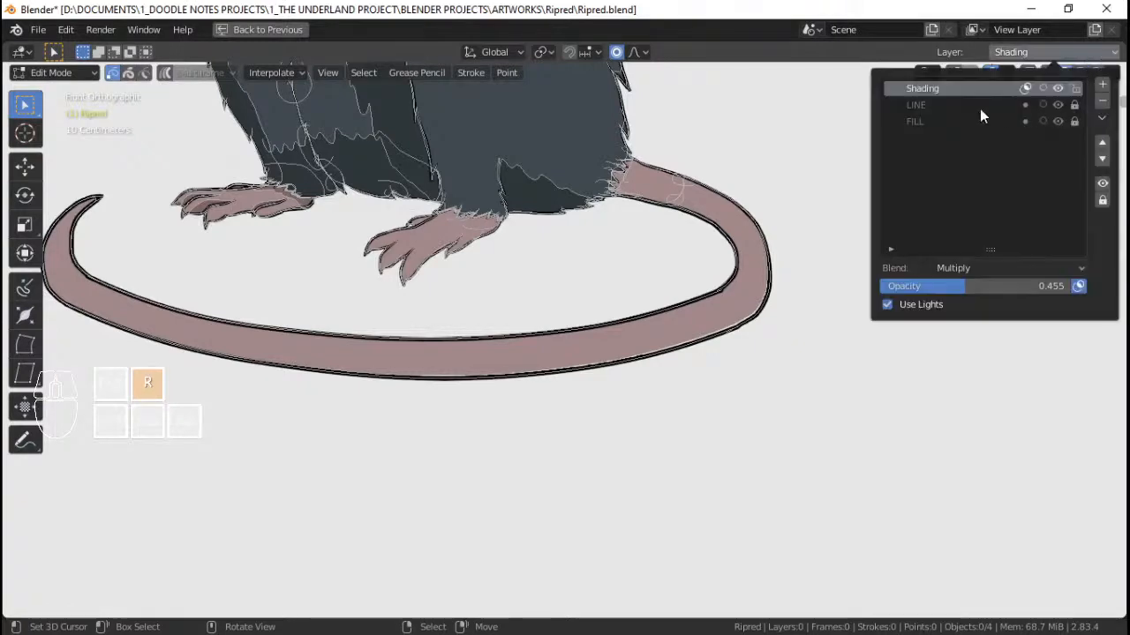
left_click(975, 108)
left_click(971, 117)
left_click(1074, 89)
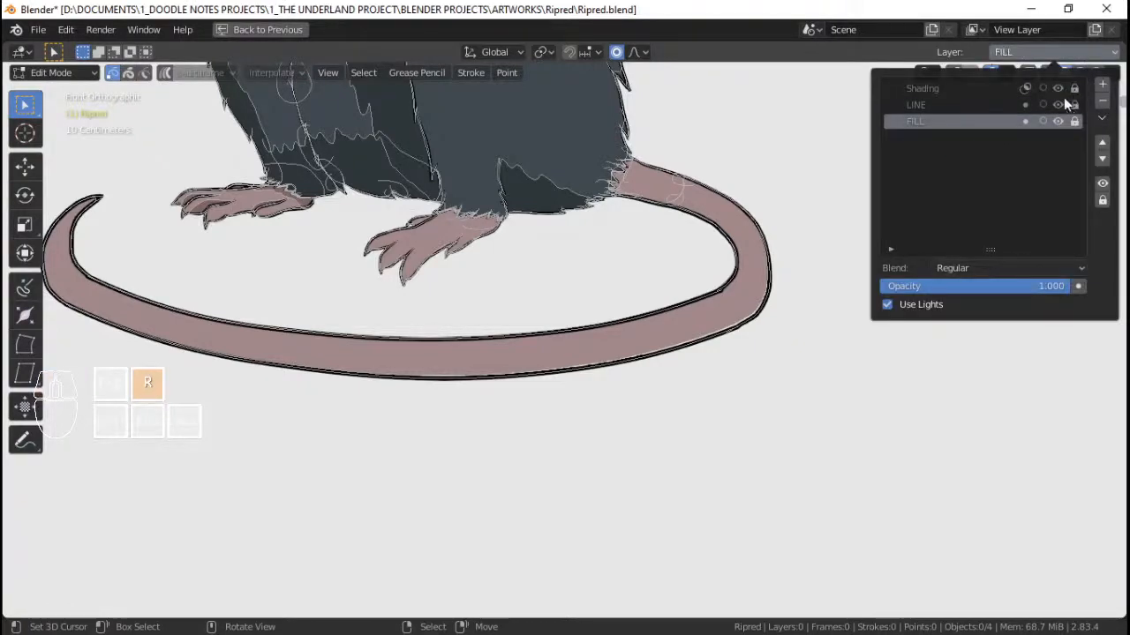
left_click(1075, 121)
- Pull the tail fill's lower edge near the bend down onto the outline with a proportional size of 1.10
key("Tab")
scroll(704, 331, "up", 3)
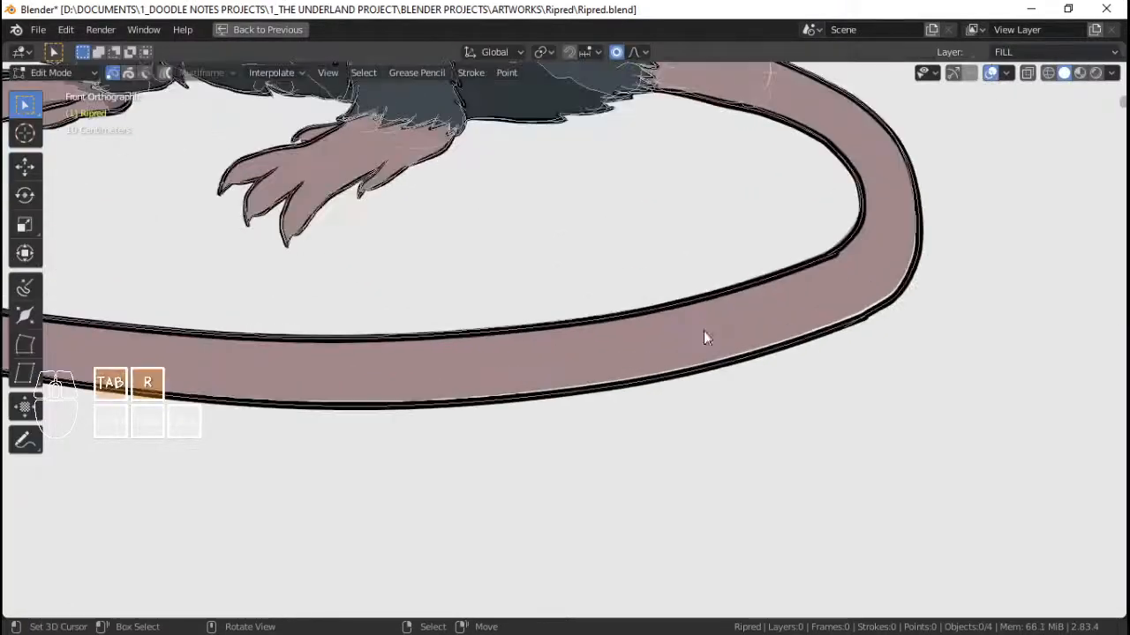
right_click(738, 360)
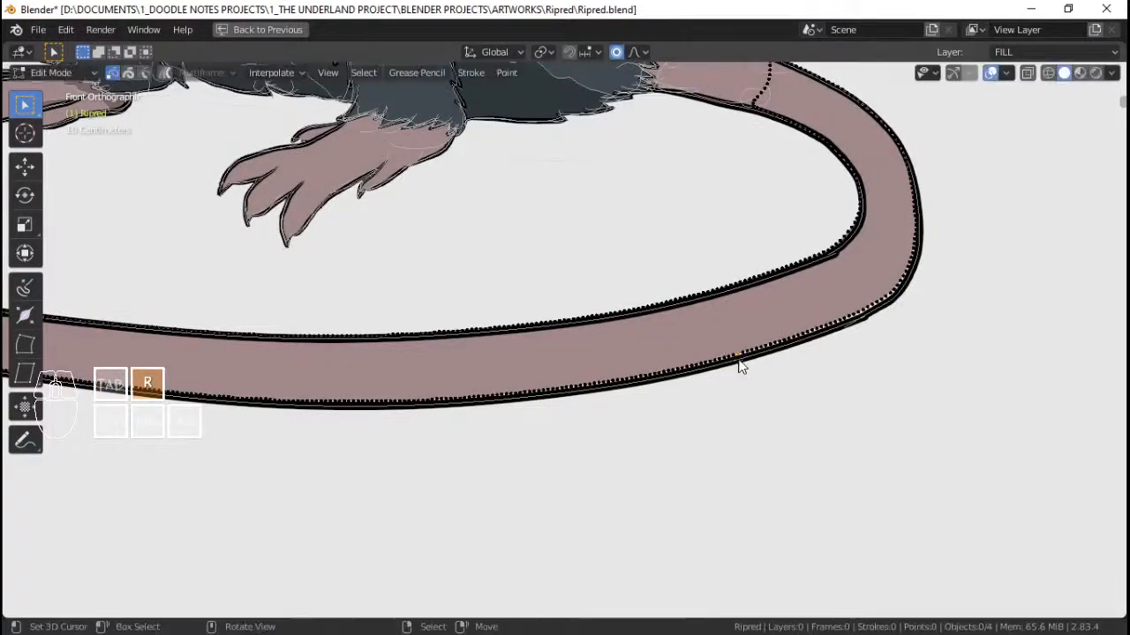
key("g")
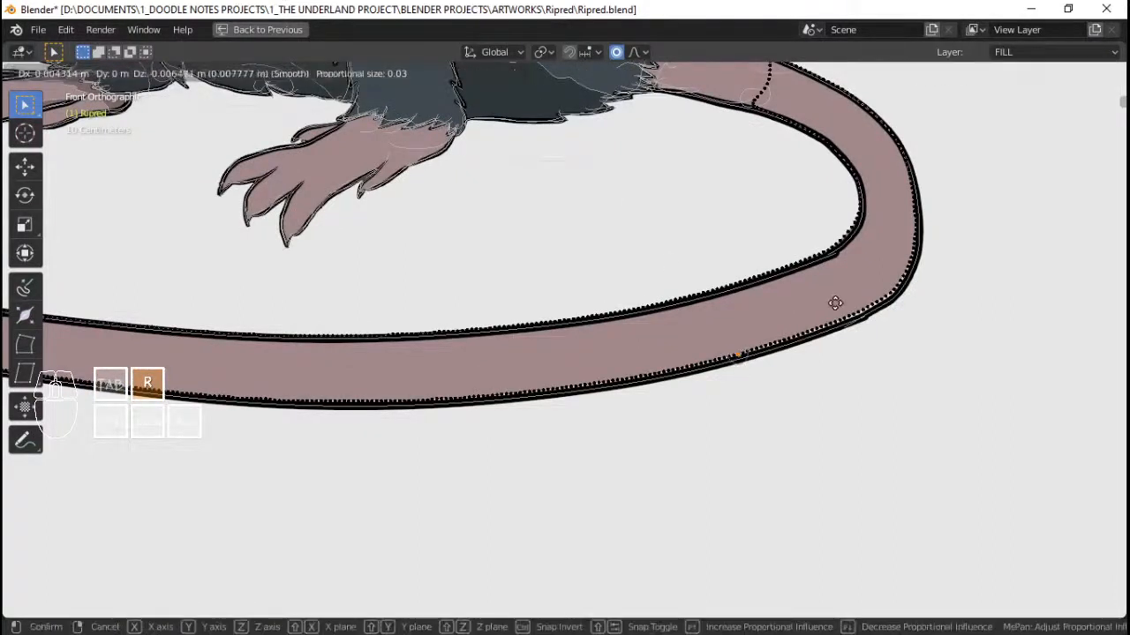
scroll(835, 302, "down", 20)
scroll(835, 303, "down", 17)
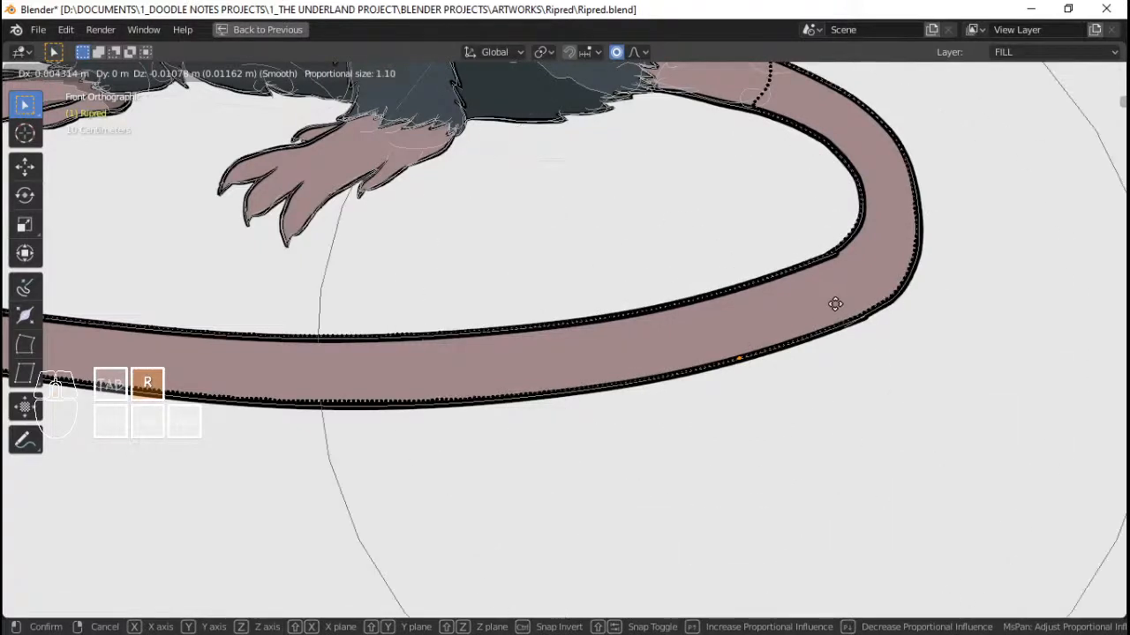
left_click(837, 303)
key("Tab")
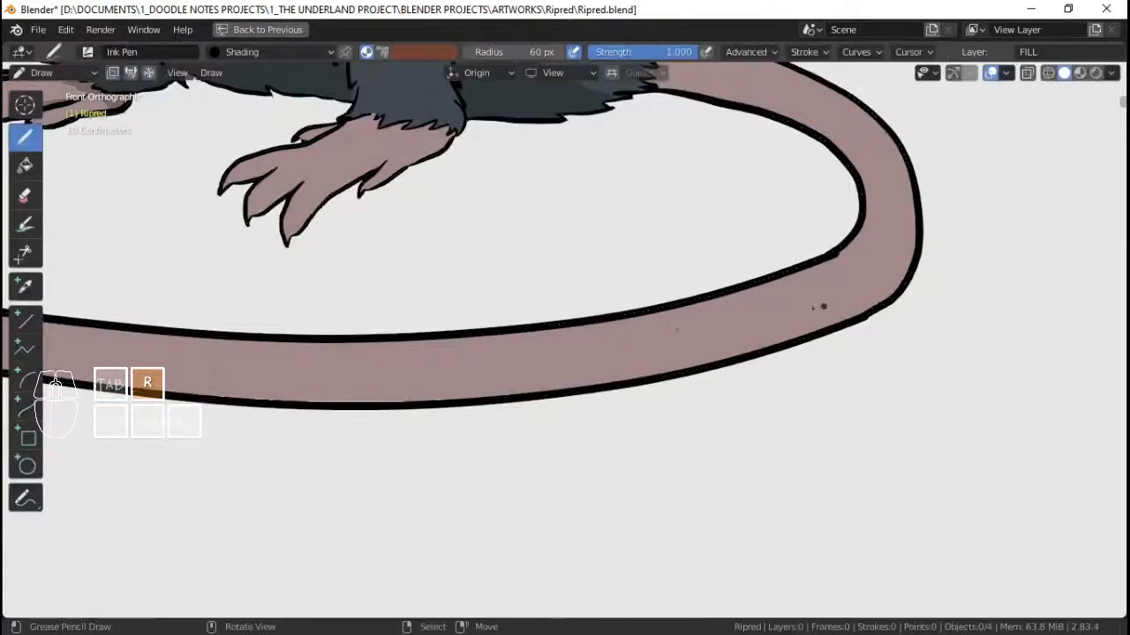
- Pull the tail fill's lower edge beneath the near foot down to the outline with a proportional size of 1.10
middle_click_drag(375, 360, 568, 363, "shift")
scroll(565, 366, "up", 2)
key("Tab")
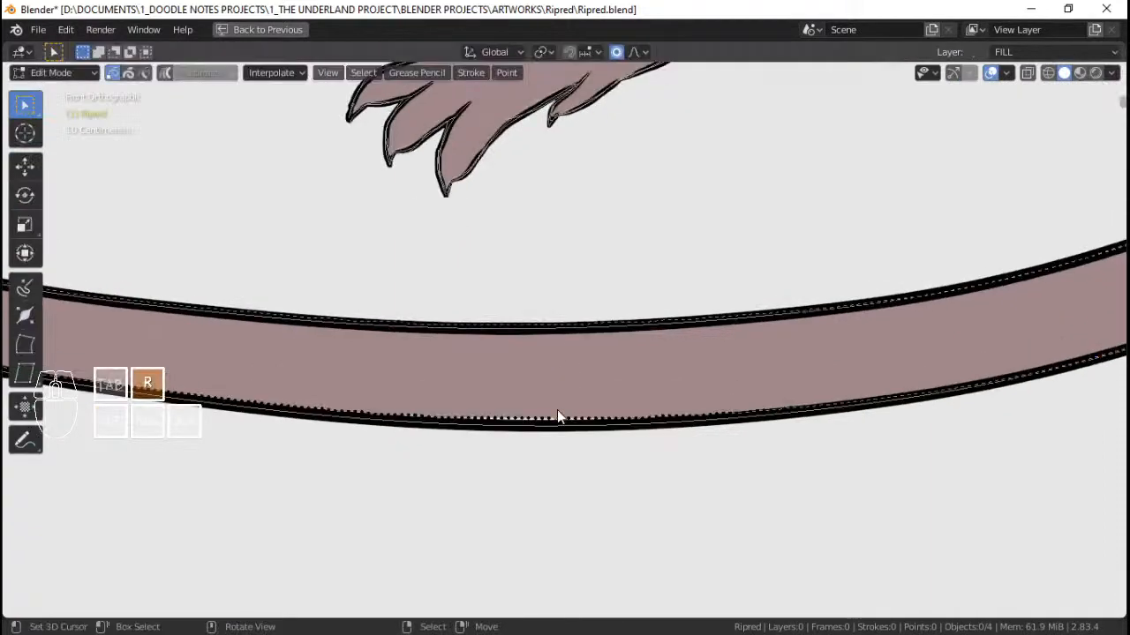
key("g")
key("y")
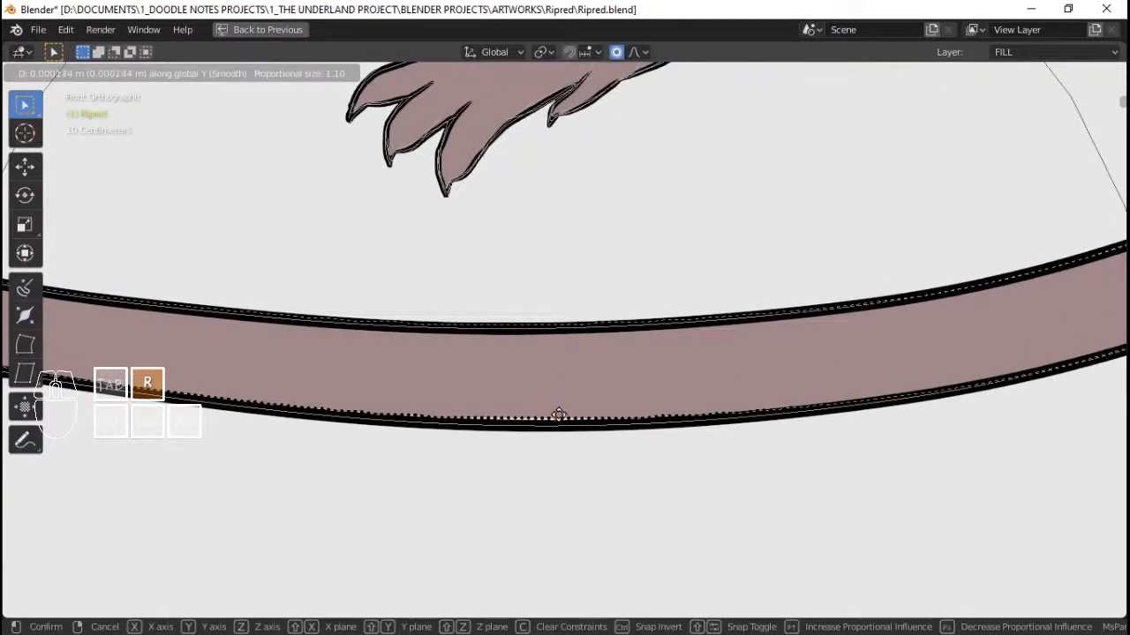
right_click(559, 423)
scroll(557, 406, "down", 3)
middle_click_drag(555, 388, 615, 394, "shift")
scroll(615, 393, "up", 2)
key("g")
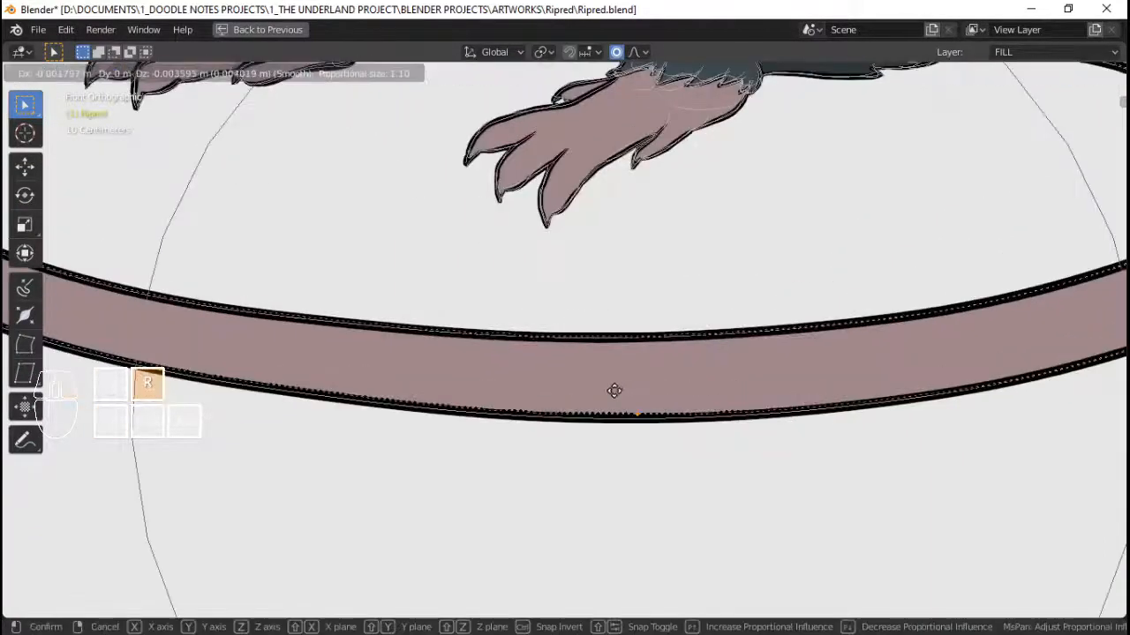
left_click(612, 394)
key("Tab")
- Move the seam edge of the short fill piece at the tail's base using proportional editing
scroll(612, 394, "down", 4)
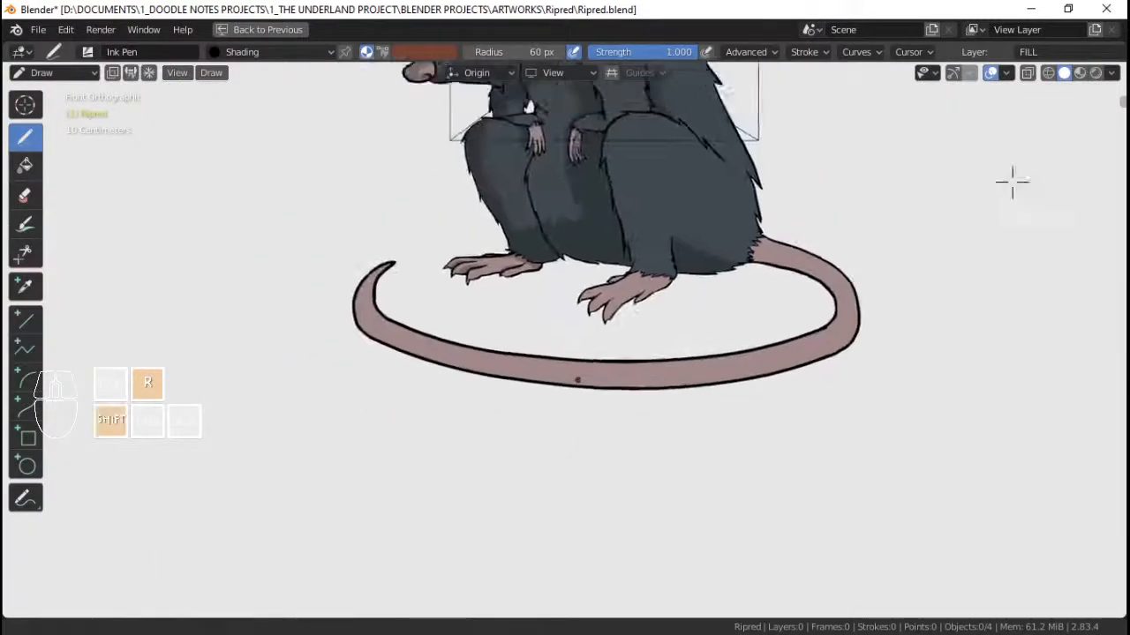
middle_click_drag(578, 381, 610, 397, "shift")
scroll(564, 364, "up", 4)
mouse_move(709, 345)
middle_mouse_down("shift")
mouse_move(839, 340)
mouse_move(295, 353)
middle_mouse_up("shift")
scroll(533, 355, "up", 3)
middle_click_drag(782, 173, 660, 331, "shift")
key("Tab")
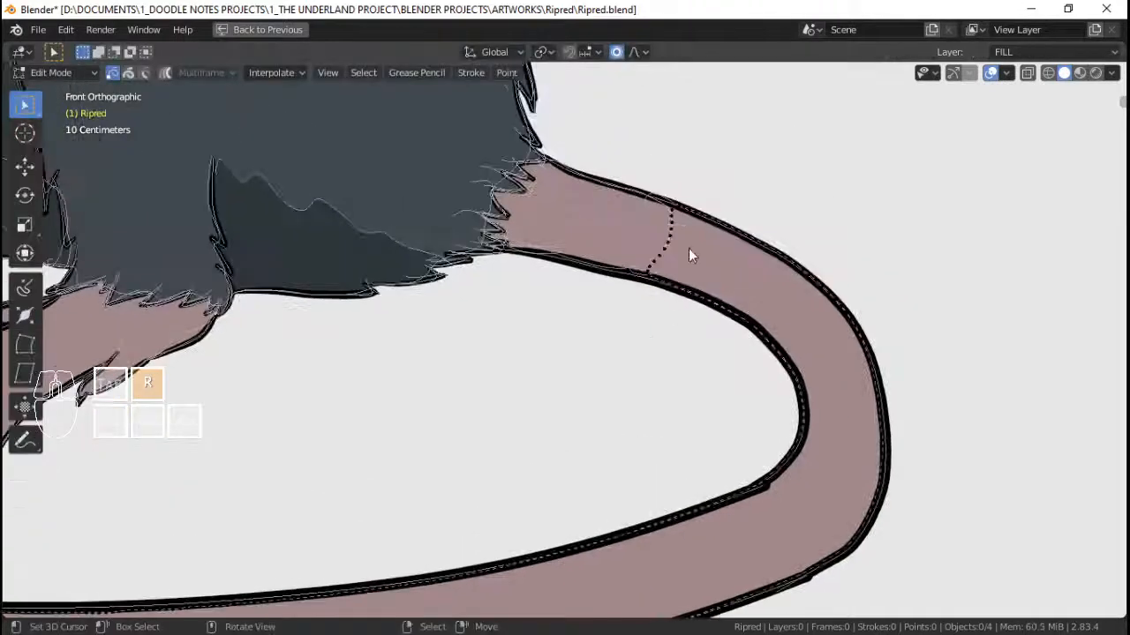
scroll(688, 250, "up", 1)
key("g")
left_click(732, 231)
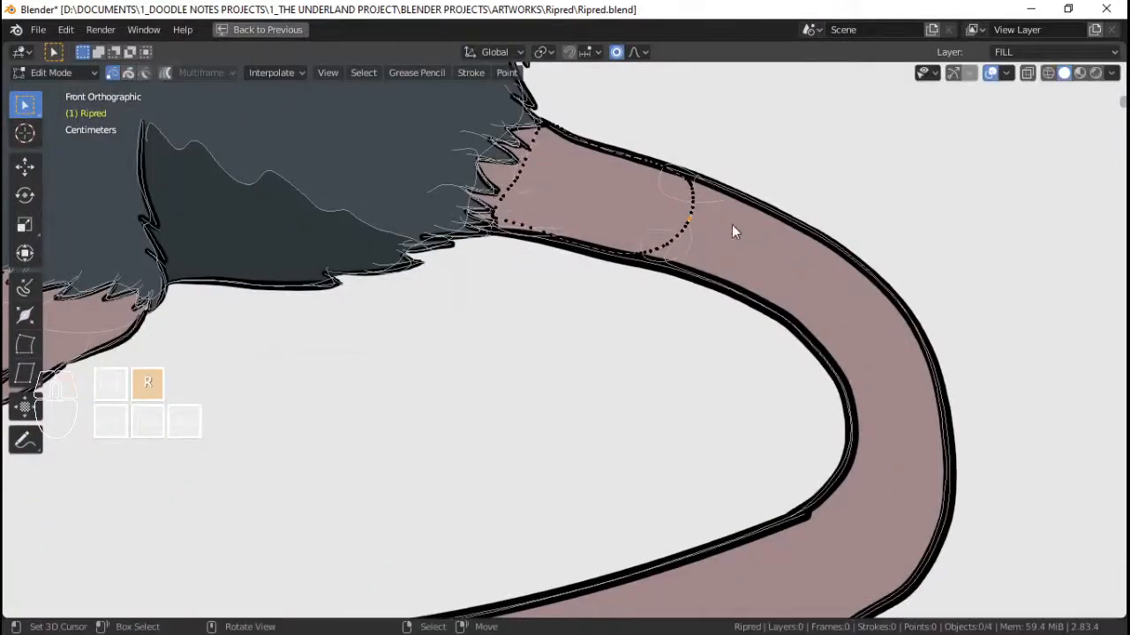
- Shift the end of the main tail fill slightly toward the tail's base with a proportional size of 1.10
right_click(679, 238)
key("g")
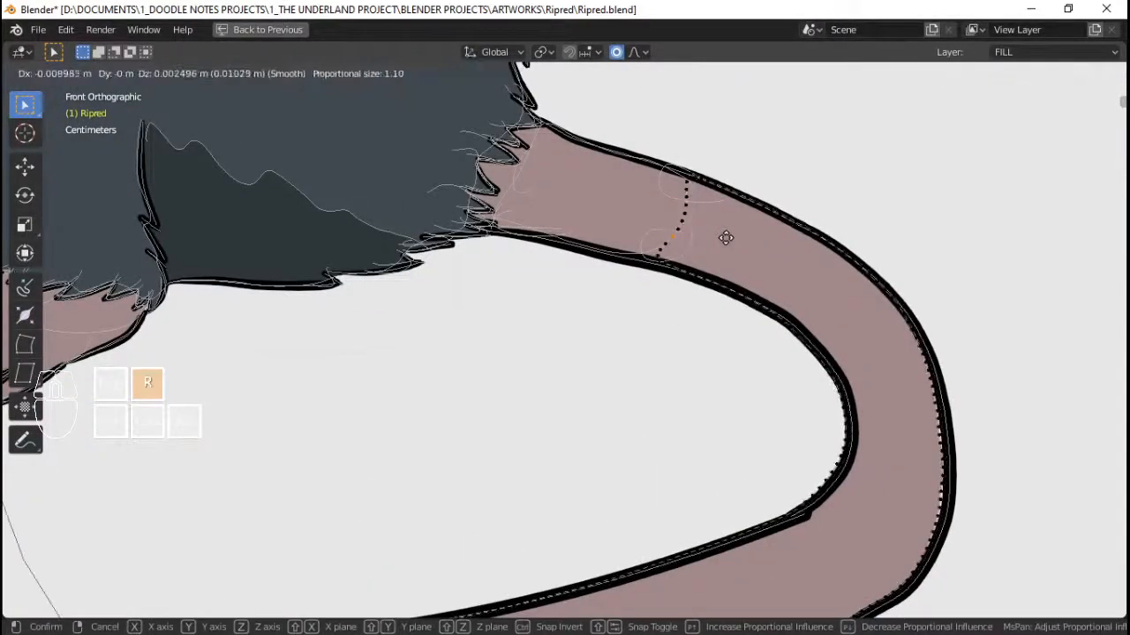
left_click(726, 243)
key("Tab")
scroll(698, 248, "down", 3)
- Lower the bottom edge of the tail-base fill onto the outline with a proportional size of 0.59
key("Tab")
scroll(663, 247, "up", 4)
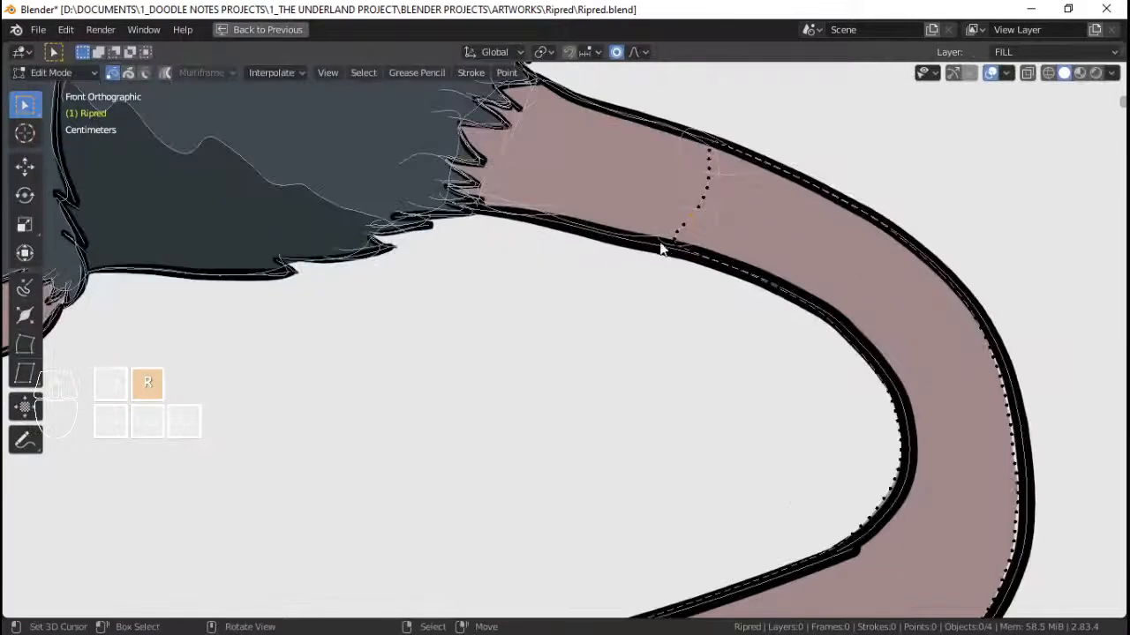
right_click(655, 243)
key("g")
scroll(651, 247, "up", 17)
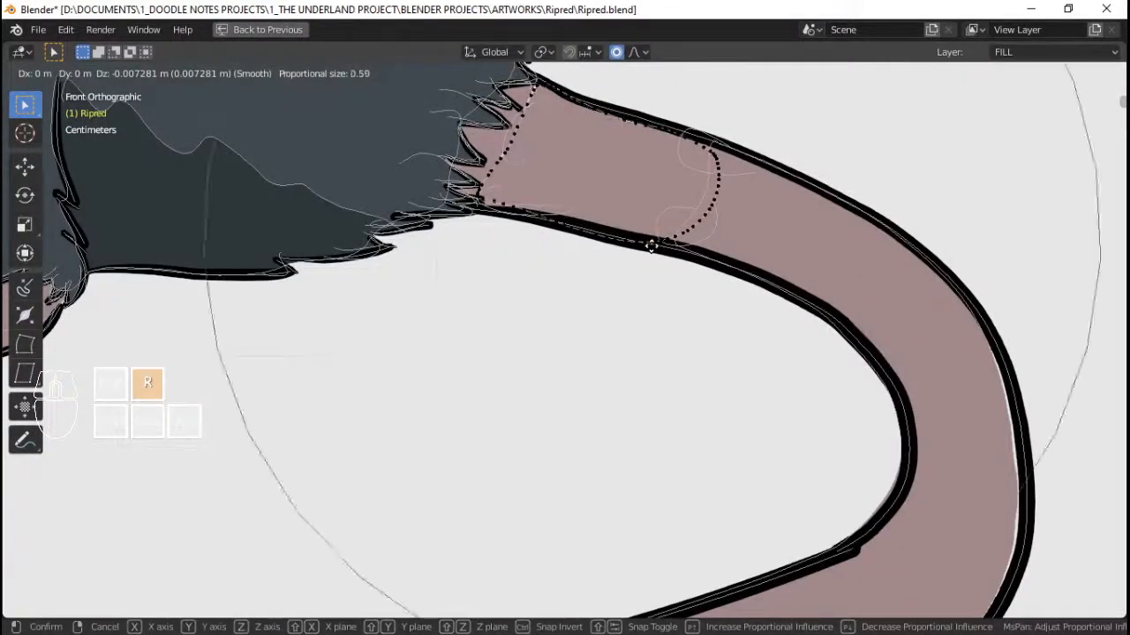
left_click(652, 247)
key("Tab")
scroll(1085, 159, "down", 5)
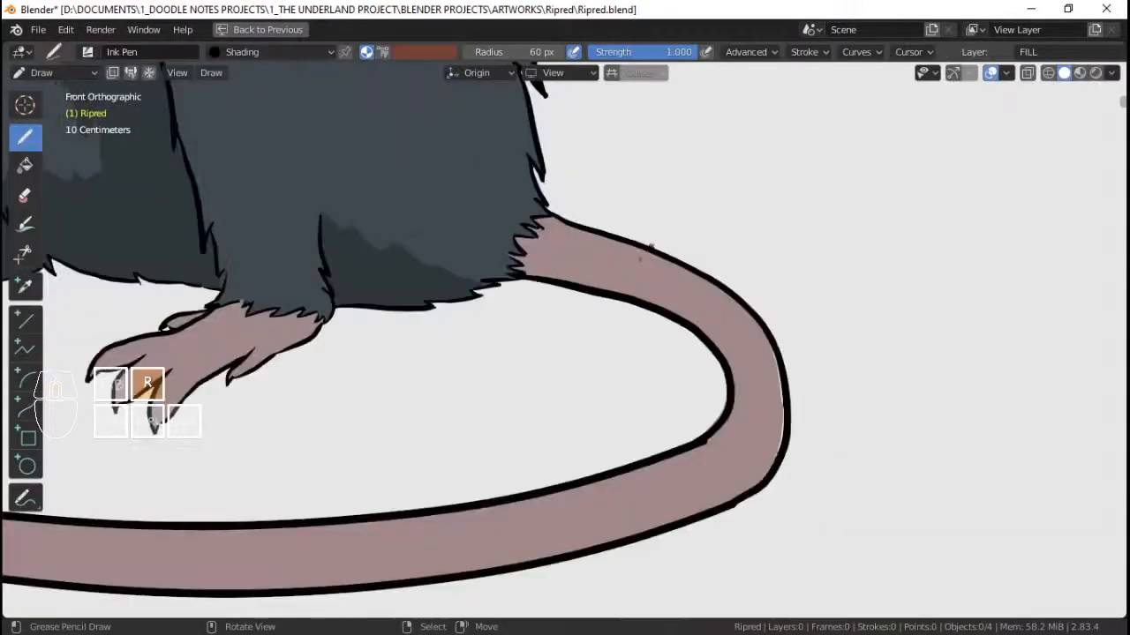
- Push the tail fill's outer edge at the bend out to the outline with a proportional size of 0.22
key("Tab")
scroll(716, 367, "up", 4)
right_click(691, 335)
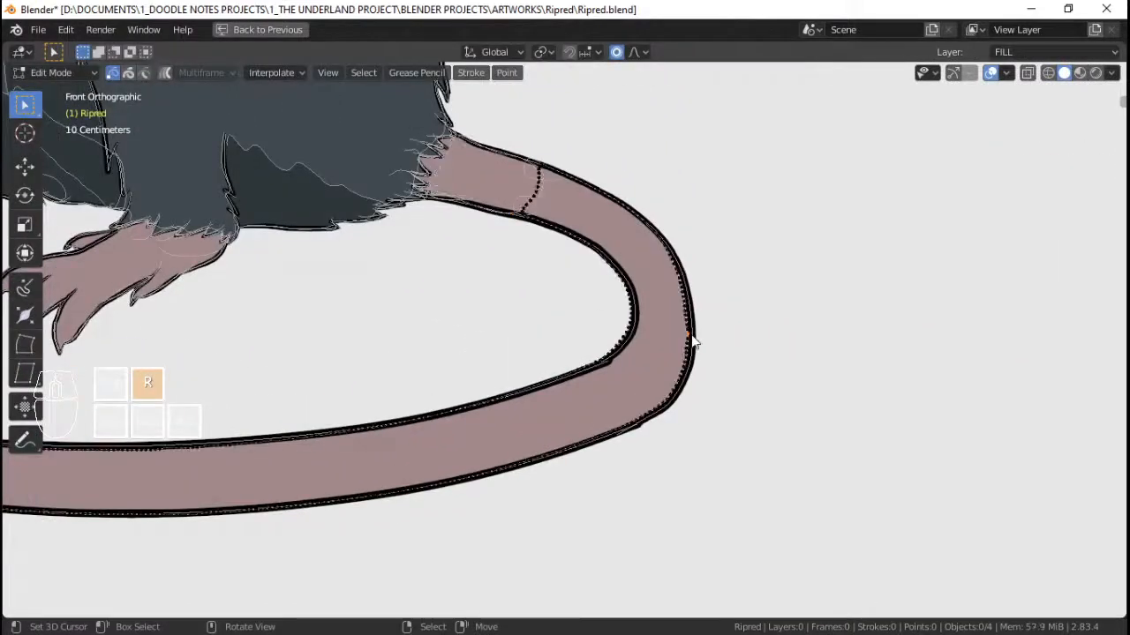
scroll(686, 330, "up", 2)
key("g")
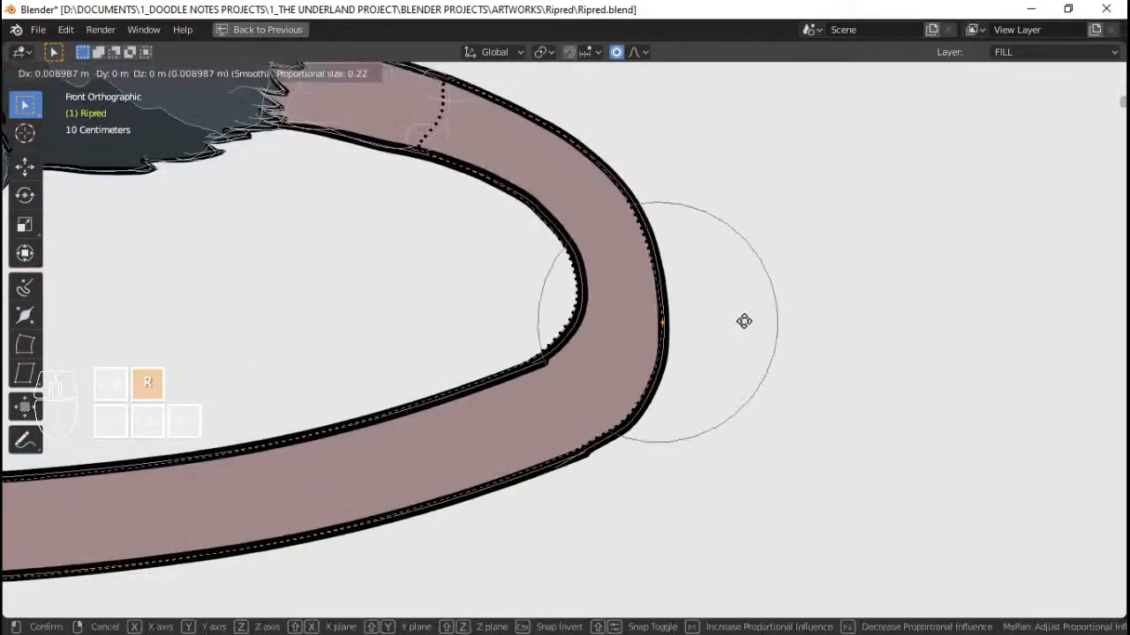
left_click(744, 322)
key("Tab")
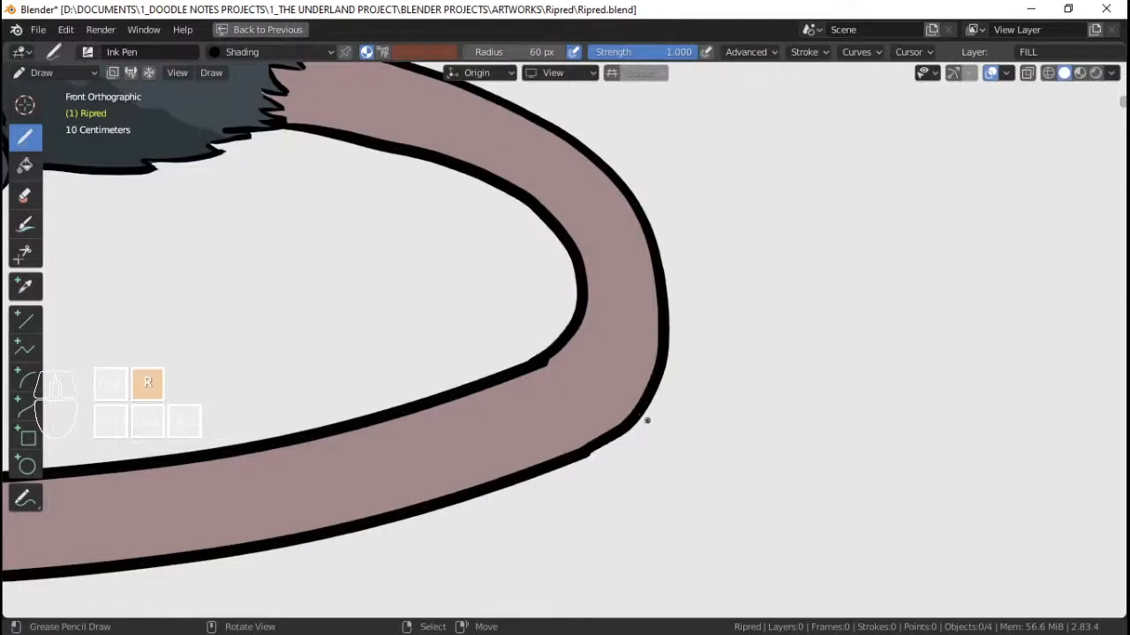
- Switch the drawing to Object Mode and save the file
scroll(646, 420, "down", 5)
scroll(534, 290, "up", 4)
key("ctrl+Tab")
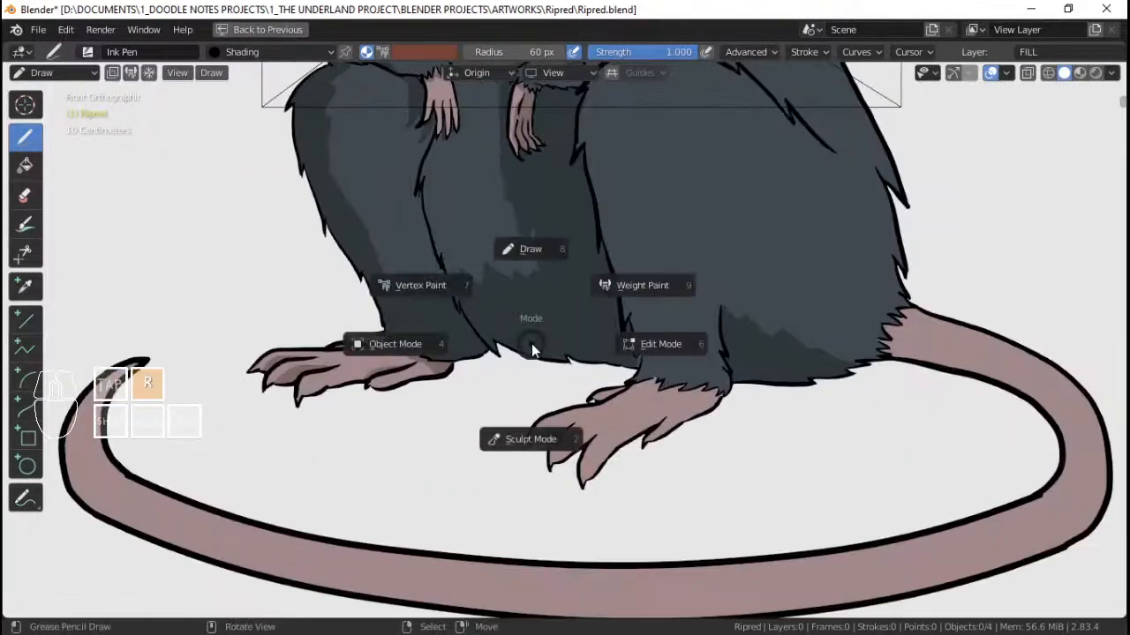
left_click(453, 338)
key("ctrl+s")
middle_click_drag(611, 296, 626, 303, "shift")
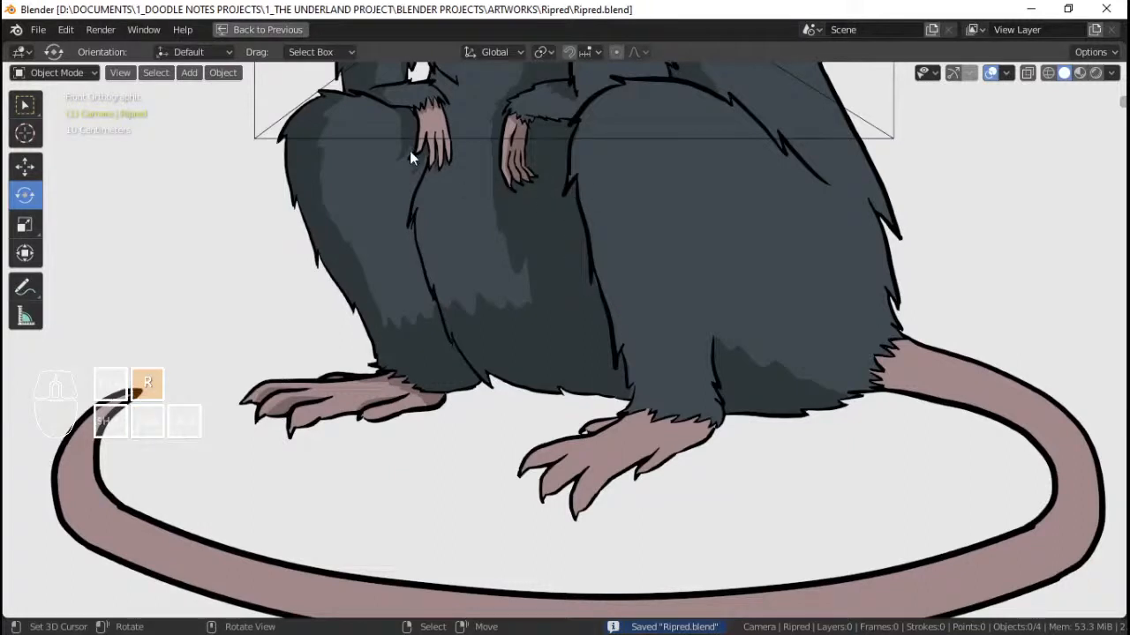
- Return to Draw Mode with FILL locked and Shading unlocked, and save the file
left_click(1112, 55)
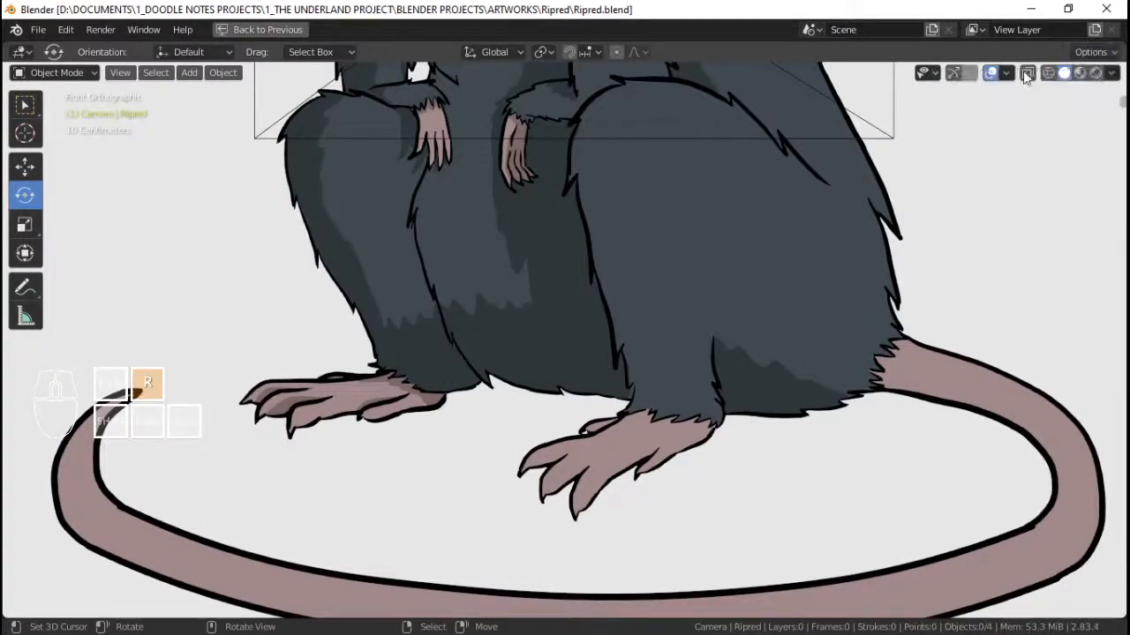
key("ctrl+Tab")
left_click(667, 151)
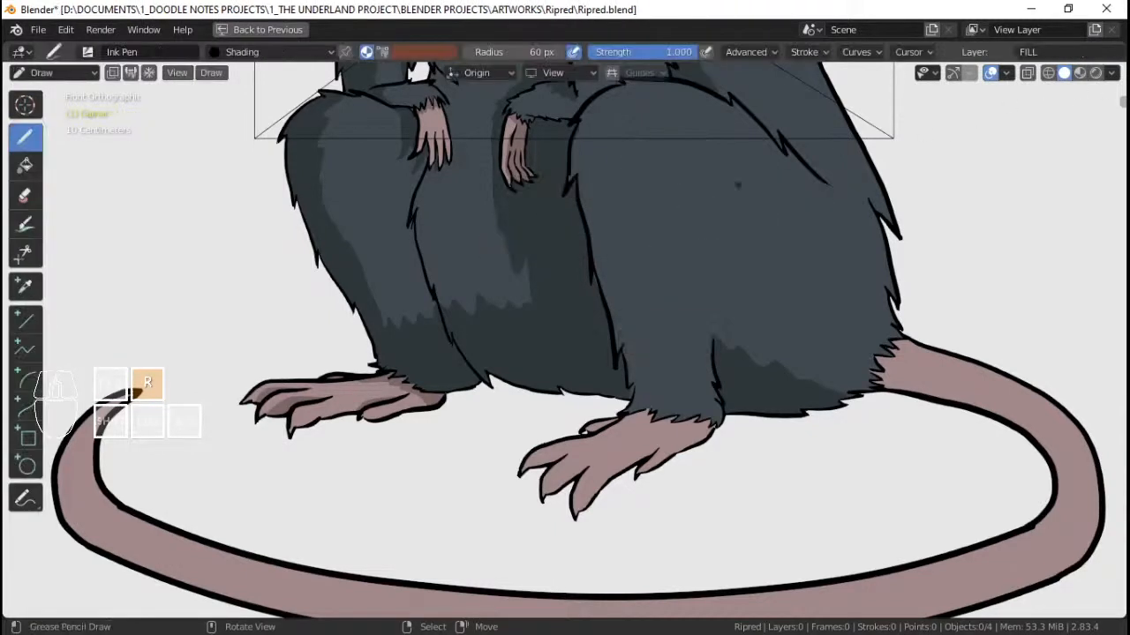
left_click(1097, 55)
key("ctrl+s")
- Make Shading the active layer for drawing on the near leg
scroll(565, 335, "down", 2)
scroll(565, 335, "up", 4)
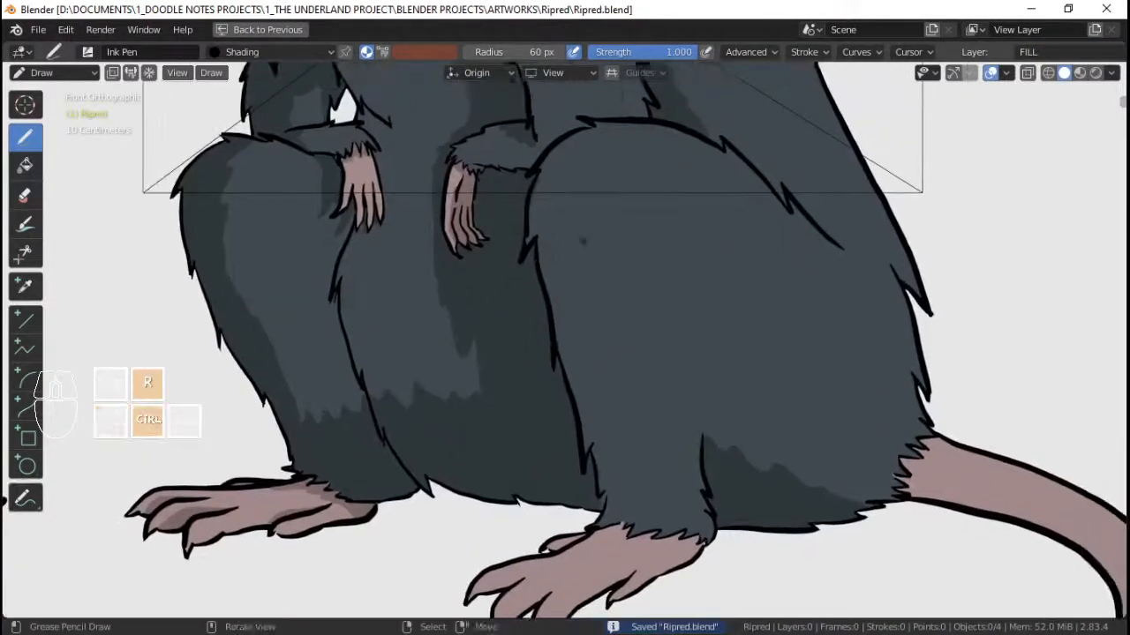
scroll(564, 344, "down", 2)
middle_click_drag(565, 353, 542, 302, "shift")
scroll(565, 344, "up", 5)
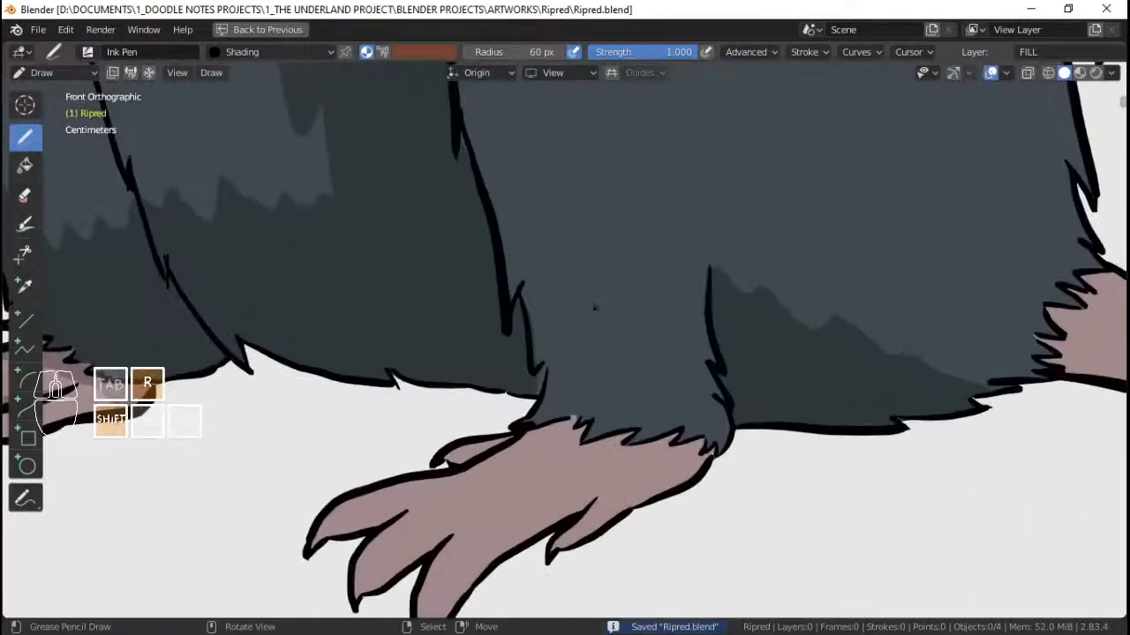
scroll(572, 317, "up", 2)
left_click(572, 318)
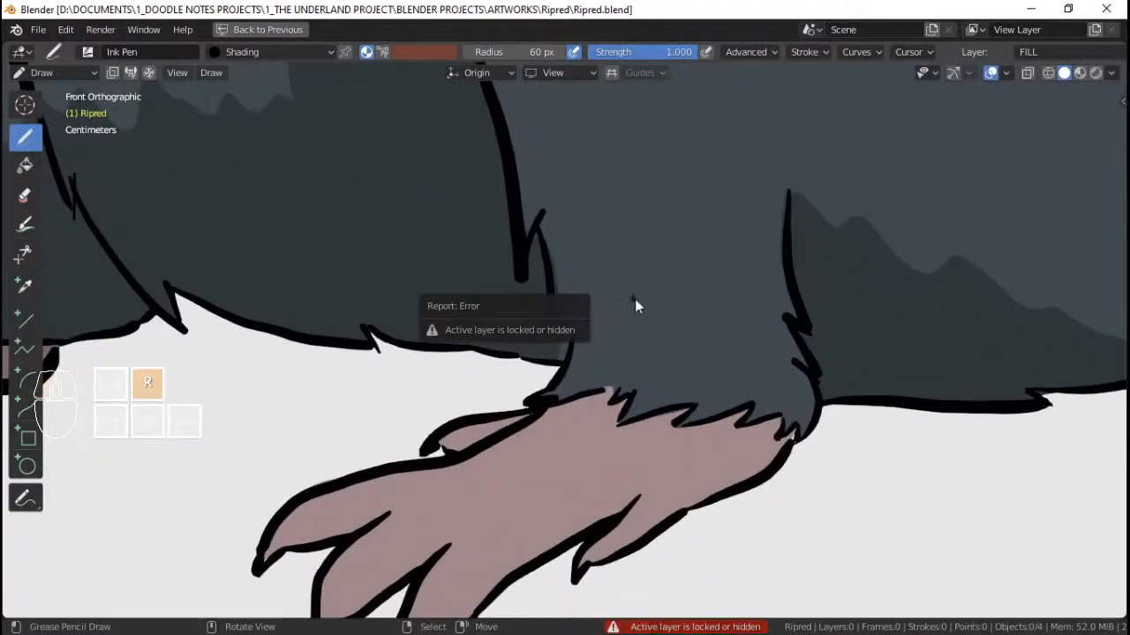
left_click(1073, 53)
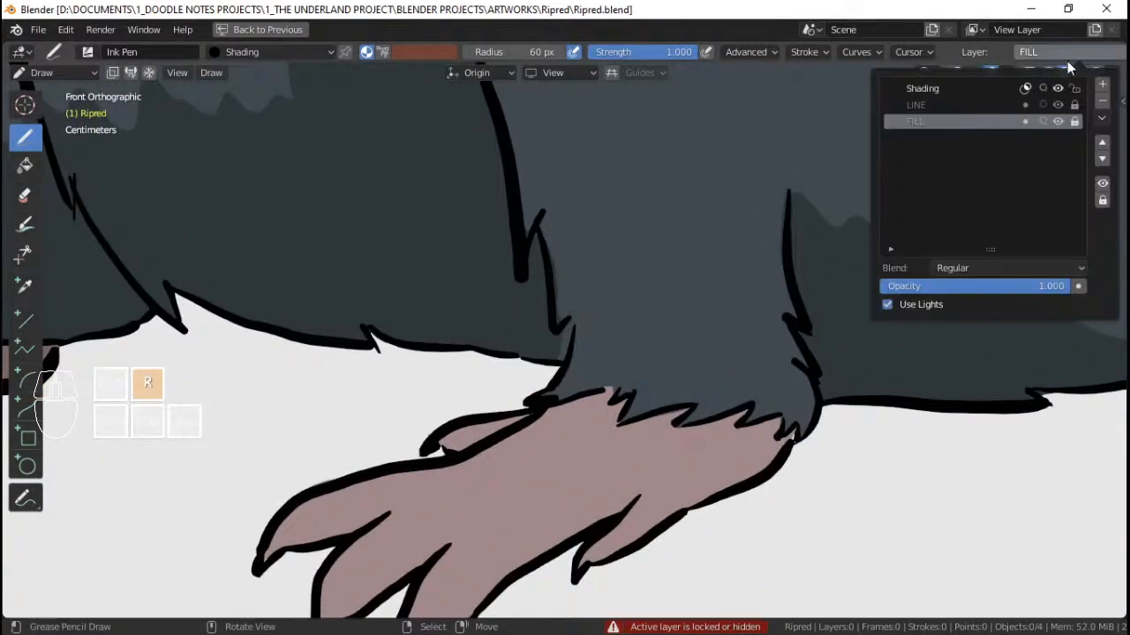
left_click(951, 88)
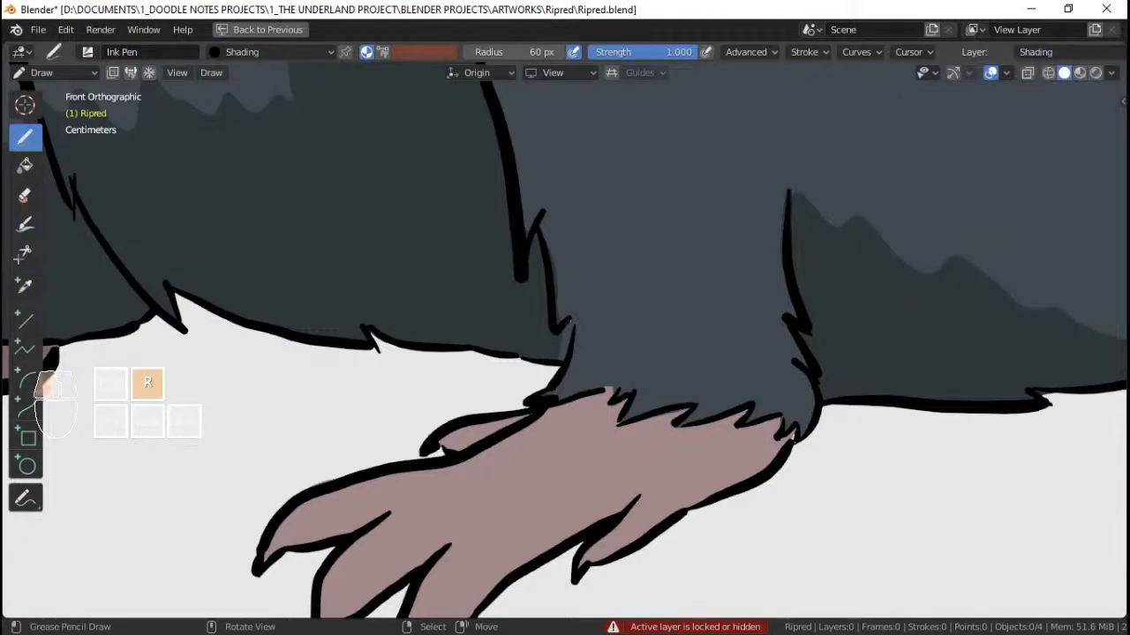
- Shade the body where the forearm meets the near knee, and the near leg's front edge from knee to ankle
mouse_move(554, 374)
middle_mouse_down("ctrl")
mouse_move(590, 162)
mouse_move(622, 249)
mouse_move(627, 240)
middle_mouse_up("ctrl")
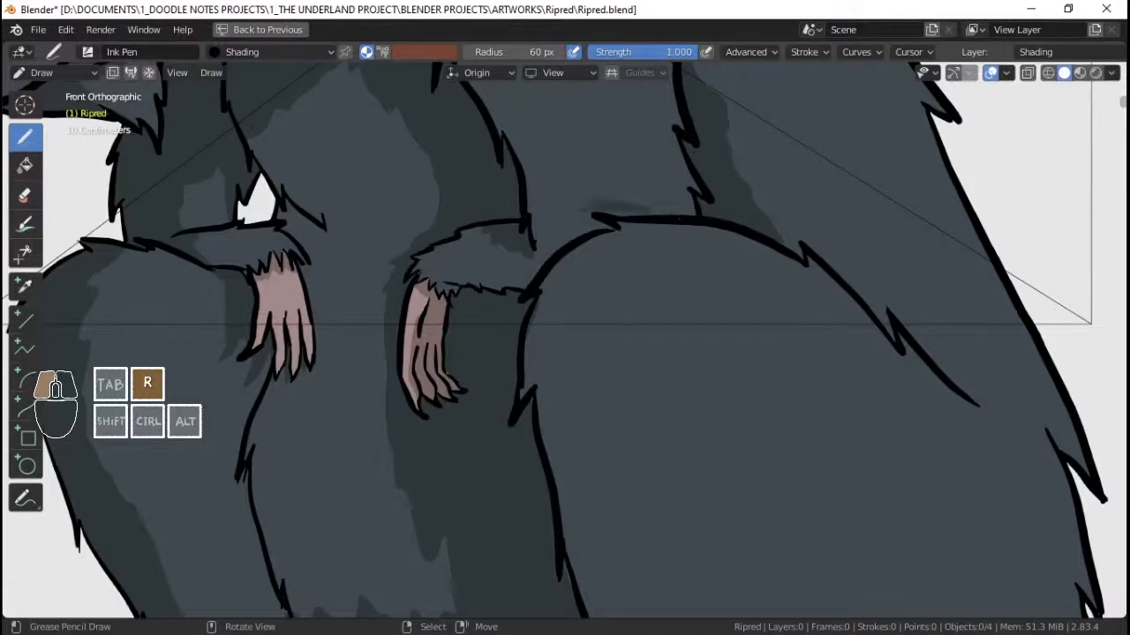
left_click_drag(583, 210, 588, 213)
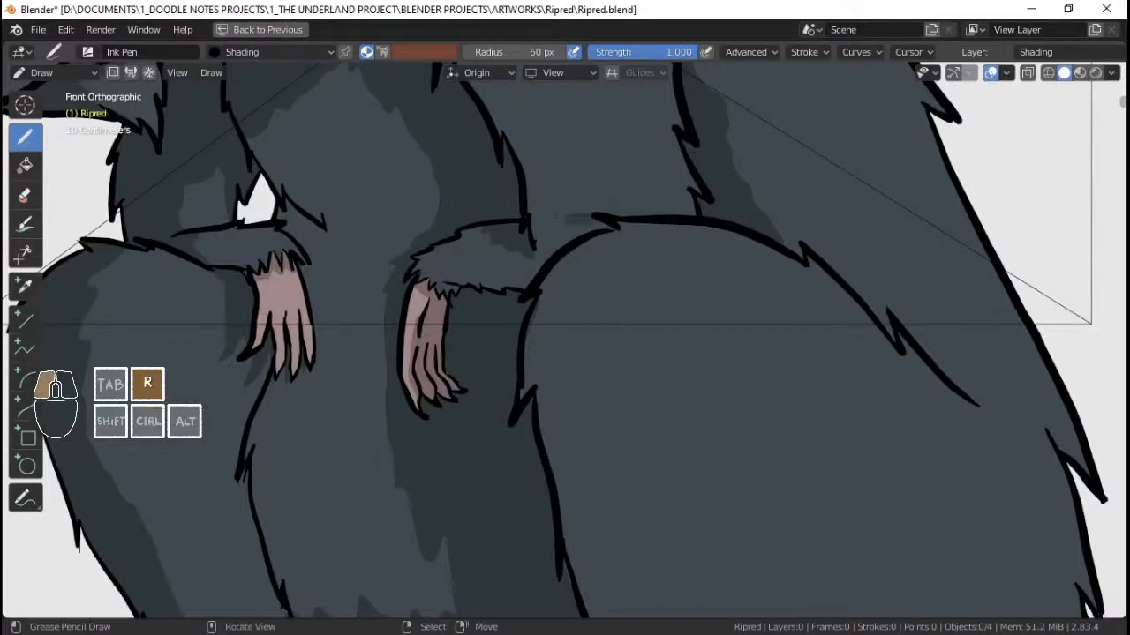
mouse_move(618, 226)
left_mouse_down()
mouse_move(570, 254)
mouse_move(536, 296)
left_mouse_up()
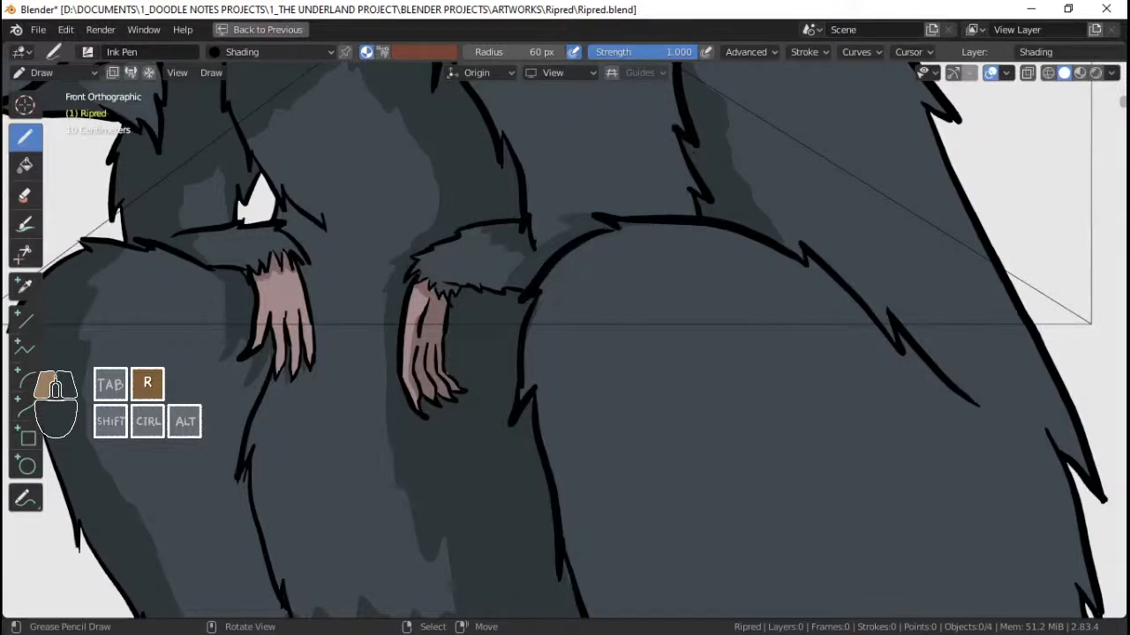
left_click_drag(618, 226, 646, 233)
scroll(623, 231, "down", 3)
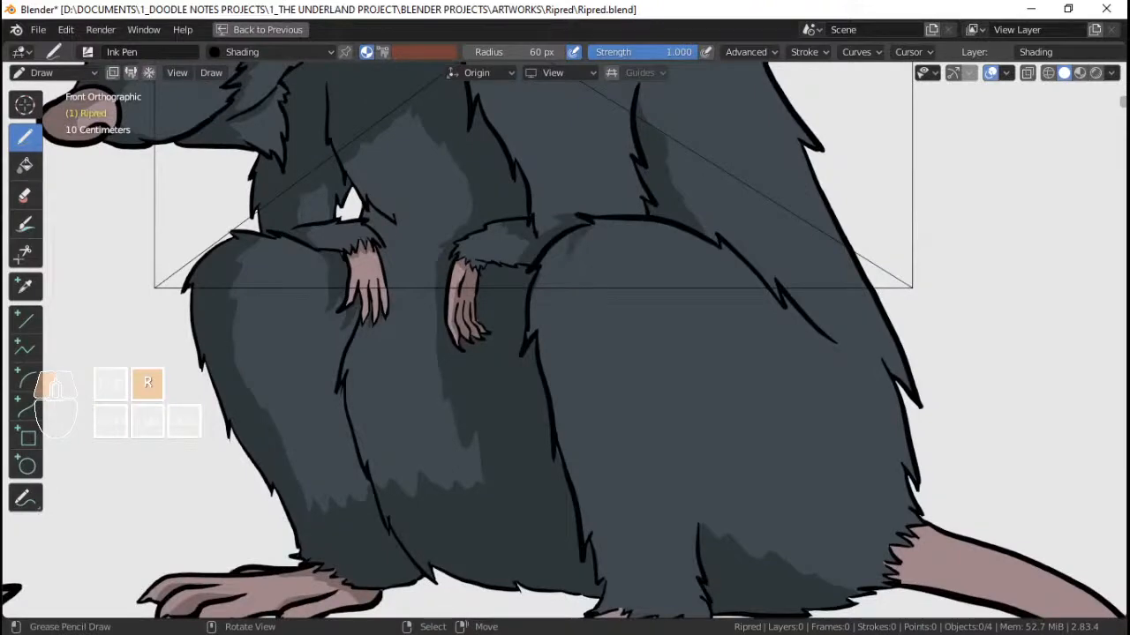
mouse_move(560, 312)
left_mouse_down()
mouse_move(579, 231)
mouse_move(580, 402)
mouse_move(617, 583)
mouse_move(607, 609)
mouse_move(537, 302)
mouse_move(549, 249)
left_mouse_up()
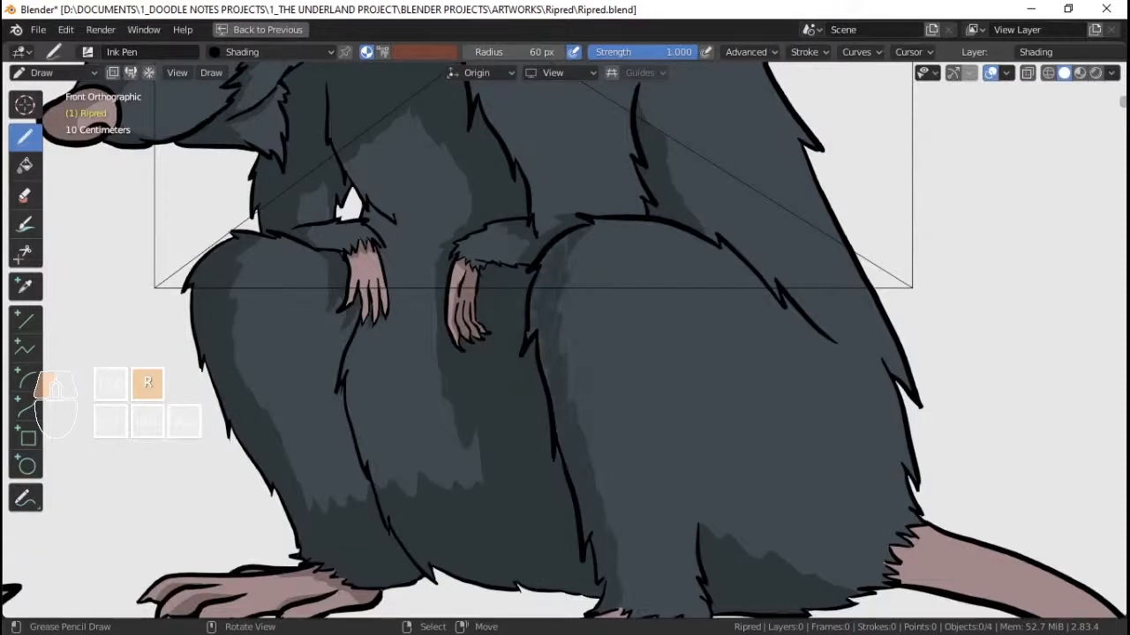
- Shade the top of the near foot along the jagged fur edge at the ankle
middle_click_drag(568, 316, 528, 353, "ctrl")
mouse_move(528, 353)
middle_mouse_down("ctrl")
mouse_move(538, 370)
mouse_move(482, 307)
middle_mouse_up("ctrl")
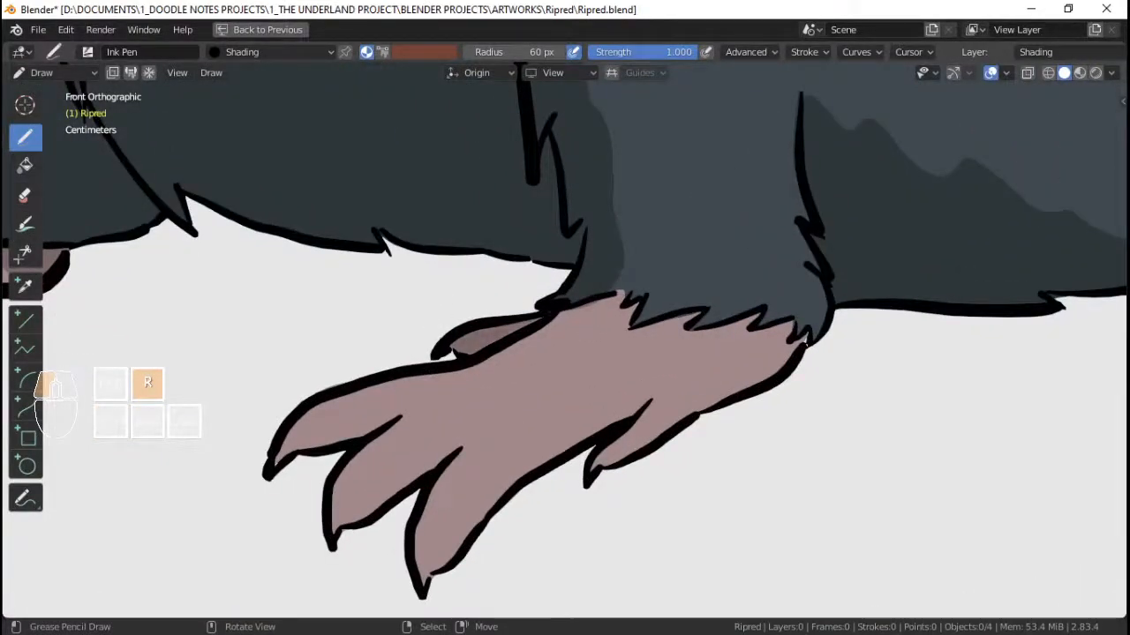
left_click_drag(616, 336, 790, 344)
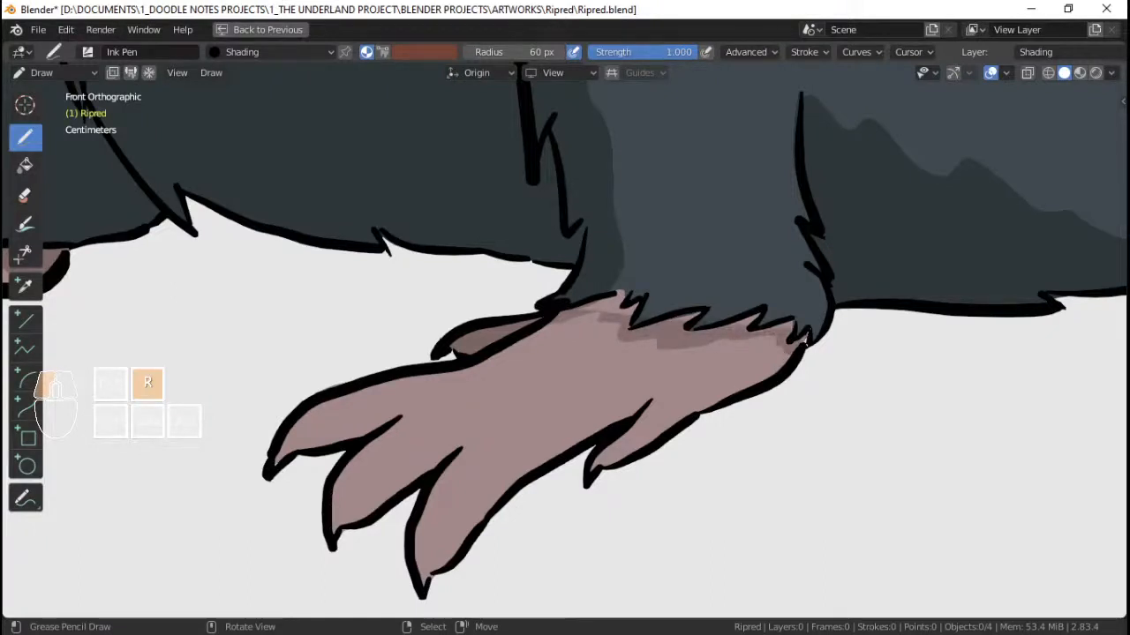
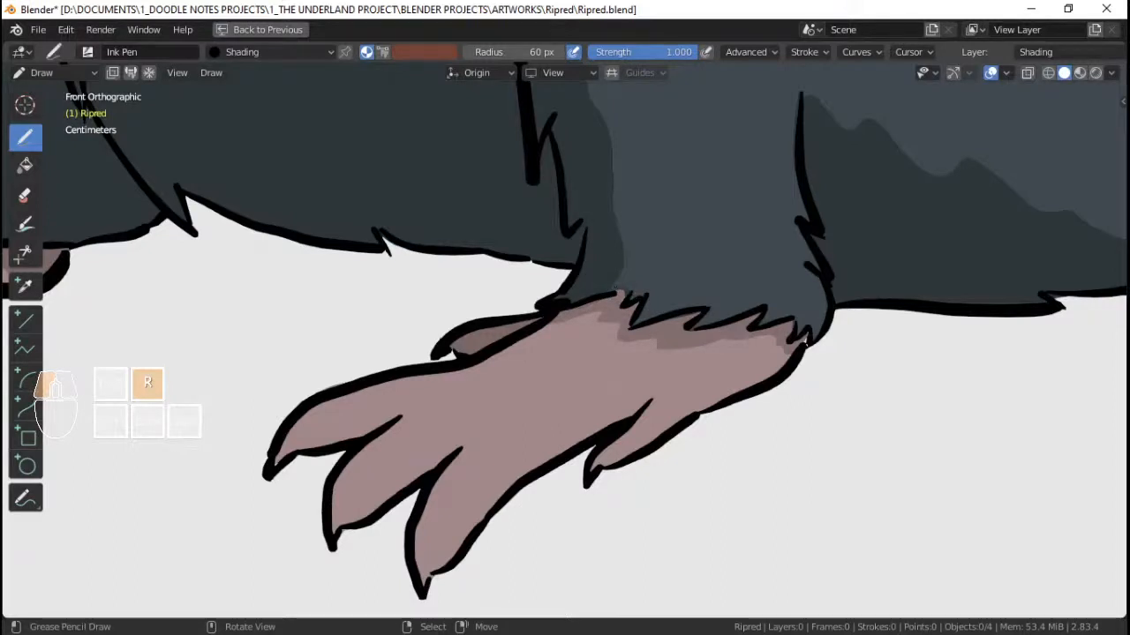
- Shade the undersides of the near foot's three front toes, extending the last one along the sole
middle_click_drag(669, 293, 711, 315, "ctrl")
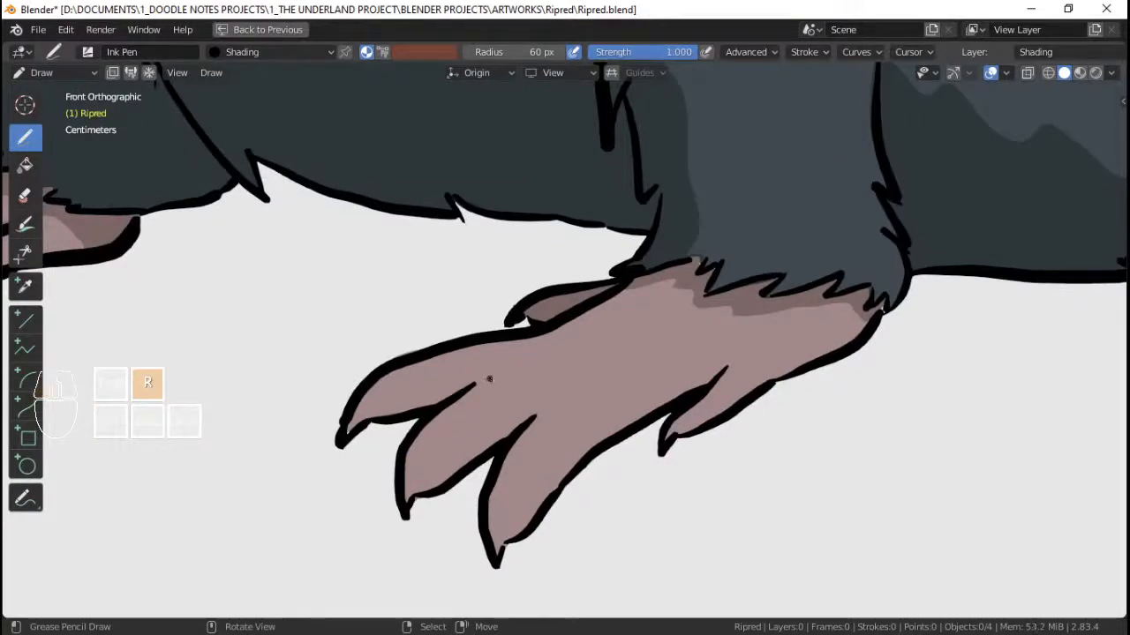
left_click_drag(476, 384, 474, 385)
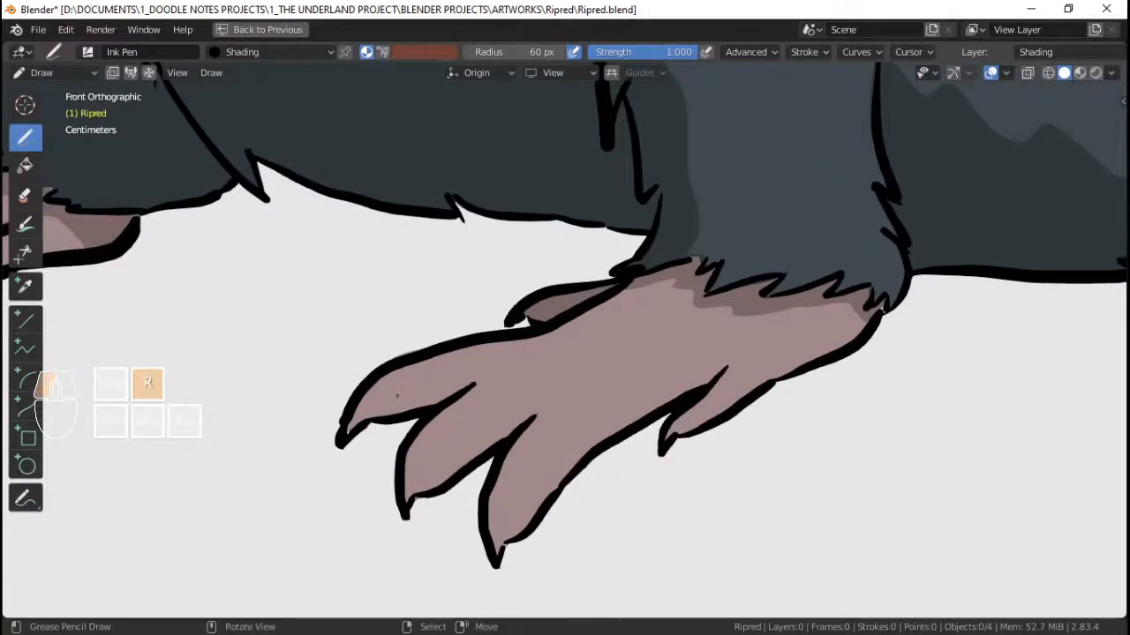
left_click_drag(397, 394, 376, 411)
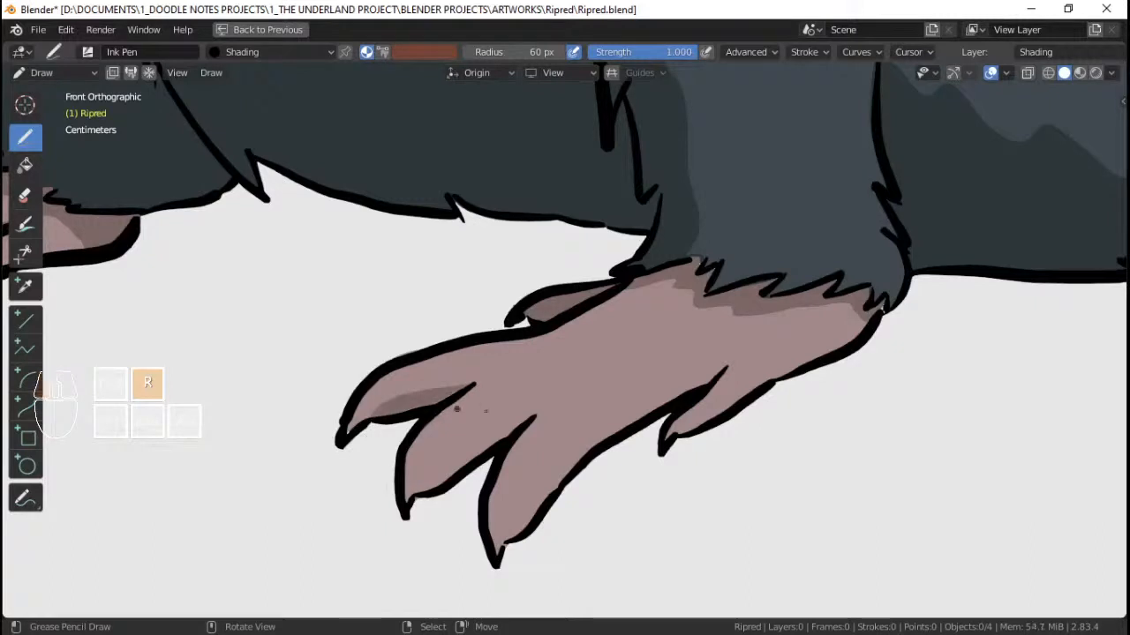
middle_click_drag(513, 425, 504, 381, "shift")
mouse_move(494, 383)
left_mouse_down()
mouse_move(415, 436)
mouse_move(427, 479)
left_mouse_up()
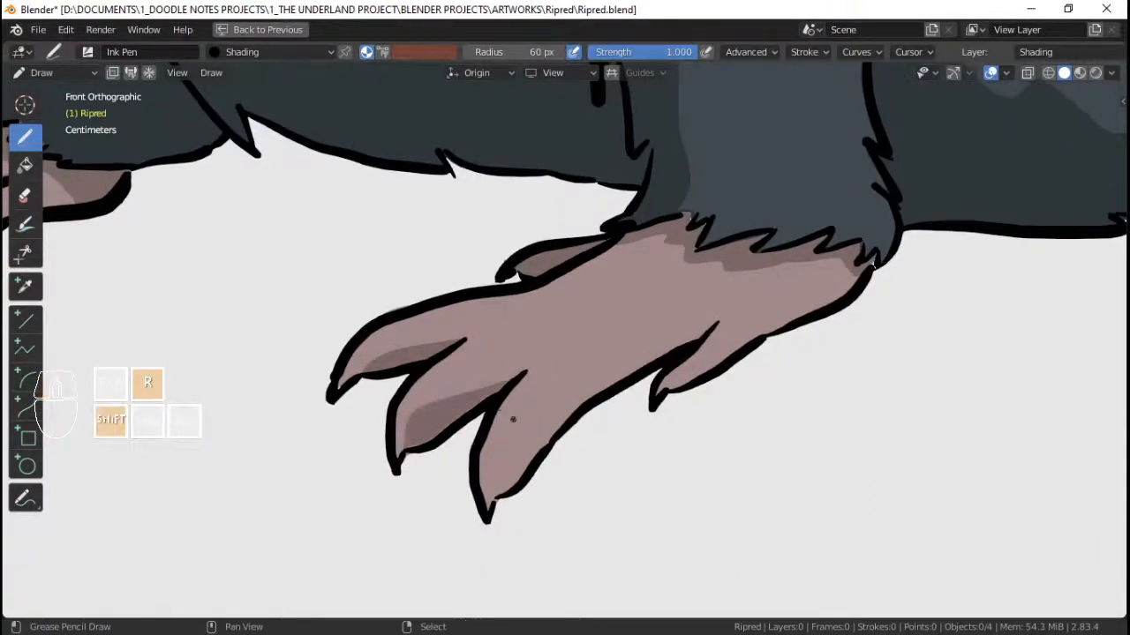
middle_click_drag(521, 490, 461, 450, "shift")
mouse_move(433, 471)
left_mouse_down()
mouse_move(466, 377)
mouse_move(534, 336)
mouse_move(588, 320)
left_mouse_up()
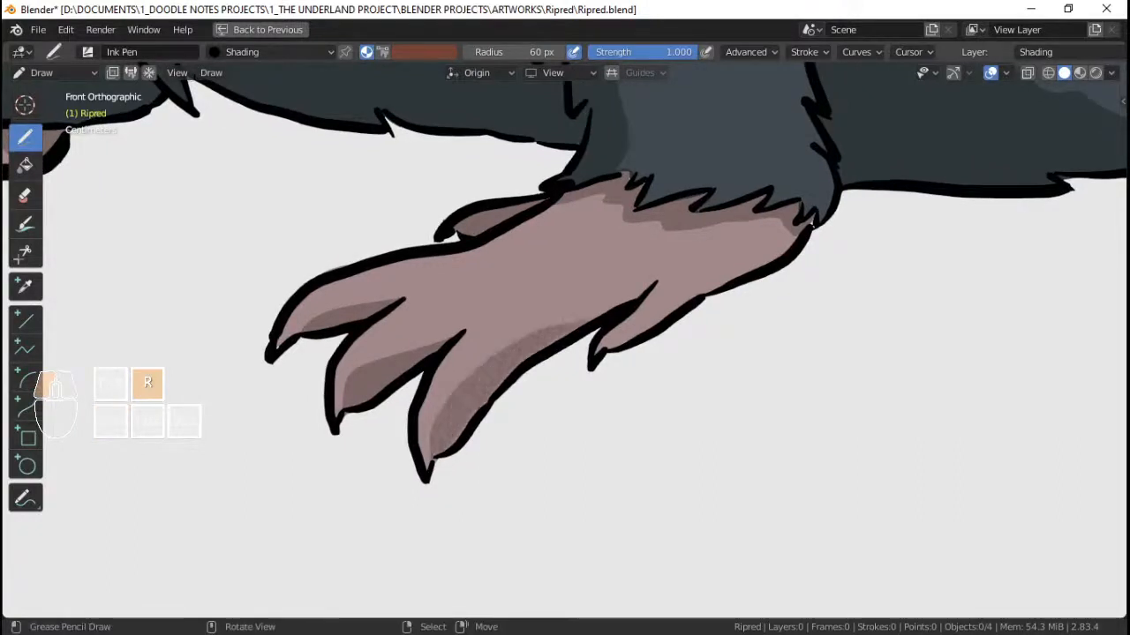
middle_click_drag(682, 270, 603, 331, "shift")
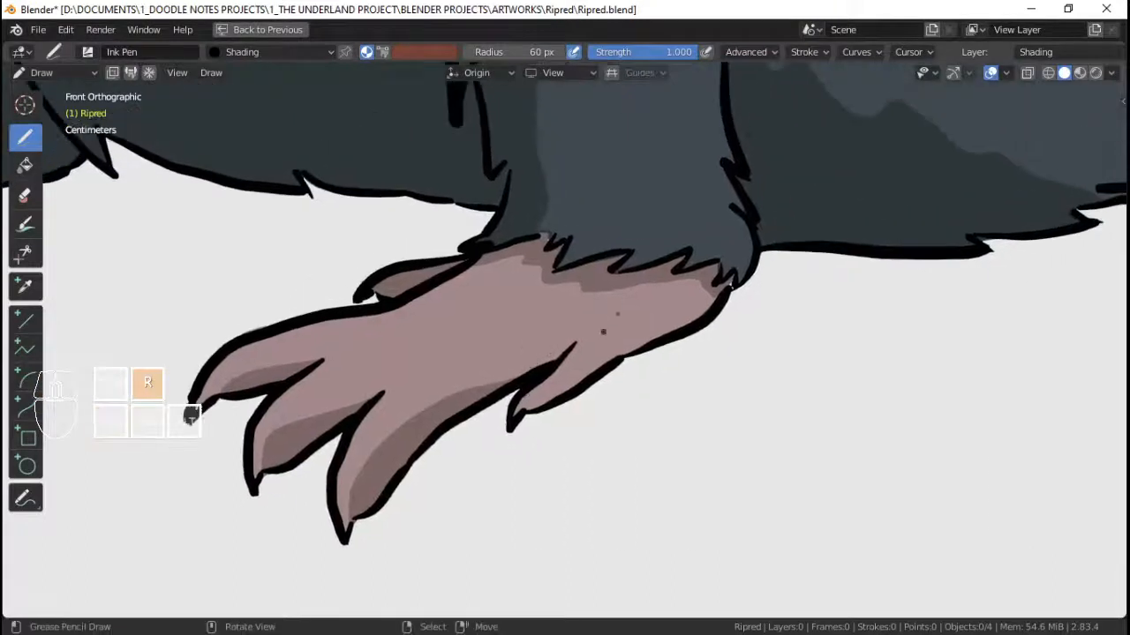
left_click_drag(527, 417, 581, 376)
key("ctrl+z")
middle_click_drag(558, 339, 575, 356, "shift")
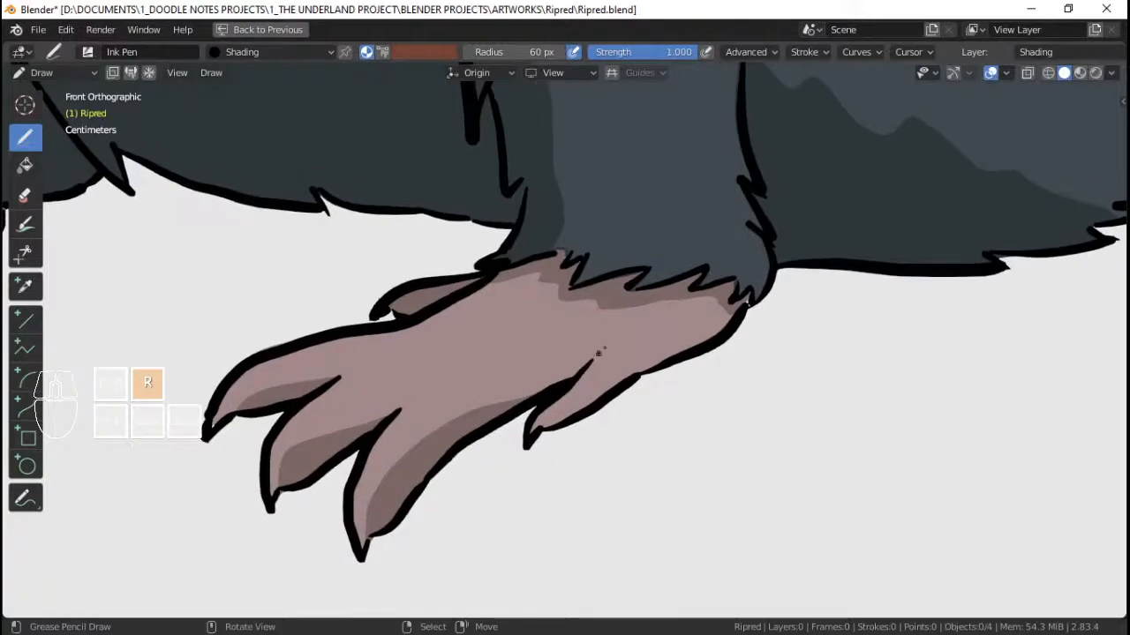
- Save the file with the near foot's shading
scroll(597, 353, "down", 5)
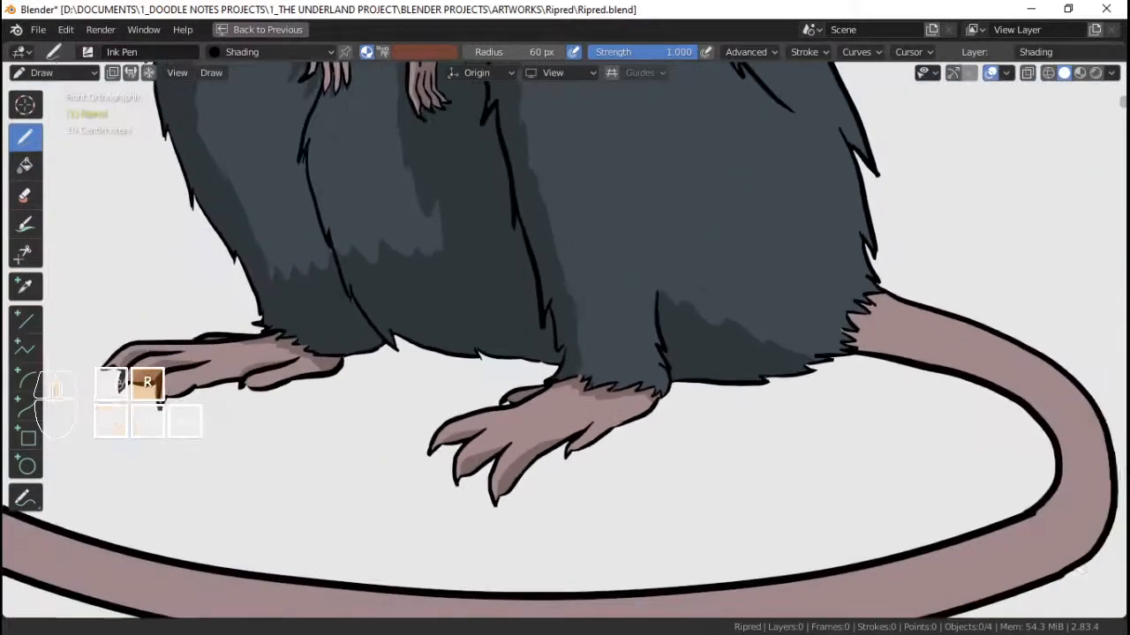
middle_click_drag(596, 319, 618, 295, "shift")
middle_click_drag(614, 252, 611, 331, "shift")
middle_click_drag(618, 300, 592, 352, "shift")
middle_click_drag(592, 352, 603, 300, "ctrl")
key("ctrl+s")
- Check the shading across the drawing for areas that still need work
middle_click_drag(595, 348, 600, 313, "ctrl")
middle_click_drag(603, 270, 559, 275, "shift")
middle_click_drag(567, 294, 587, 343, "shift")
middle_click_drag(606, 401, 601, 348, "ctrl")
middle_click_drag(618, 298, 611, 365, "ctrl")
mouse_move(609, 330)
middle_mouse_down("ctrl")
mouse_move(605, 377)
mouse_move(607, 296)
middle_mouse_up("ctrl")
middle_click_drag(617, 335, 594, 334, "shift")
middle_click_drag(621, 351, 579, 401, "ctrl")
mouse_move(1025, 442)
middle_mouse_down("ctrl")
mouse_move(1104, 453)
mouse_move(1092, 440)
mouse_move(1126, 439)
middle_mouse_up("ctrl")
middle_click_drag(630, 409, 606, 375, "ctrl")
middle_click_drag(616, 384, 619, 346, "ctrl")
key("ctrl+b")
- Shade the far leg's inner edge from below the hand down the belly line, and undo the last stroke
middle_click_drag(617, 404, 605, 444, "shift")
middle_click_drag(561, 374, 731, 309, "shift")
middle_click_drag(618, 362, 618, 350, "ctrl")
middle_click_drag(618, 349, 700, 328, "shift")
left_click_drag(537, 265, 535, 264)
left_click_drag(516, 311, 492, 388)
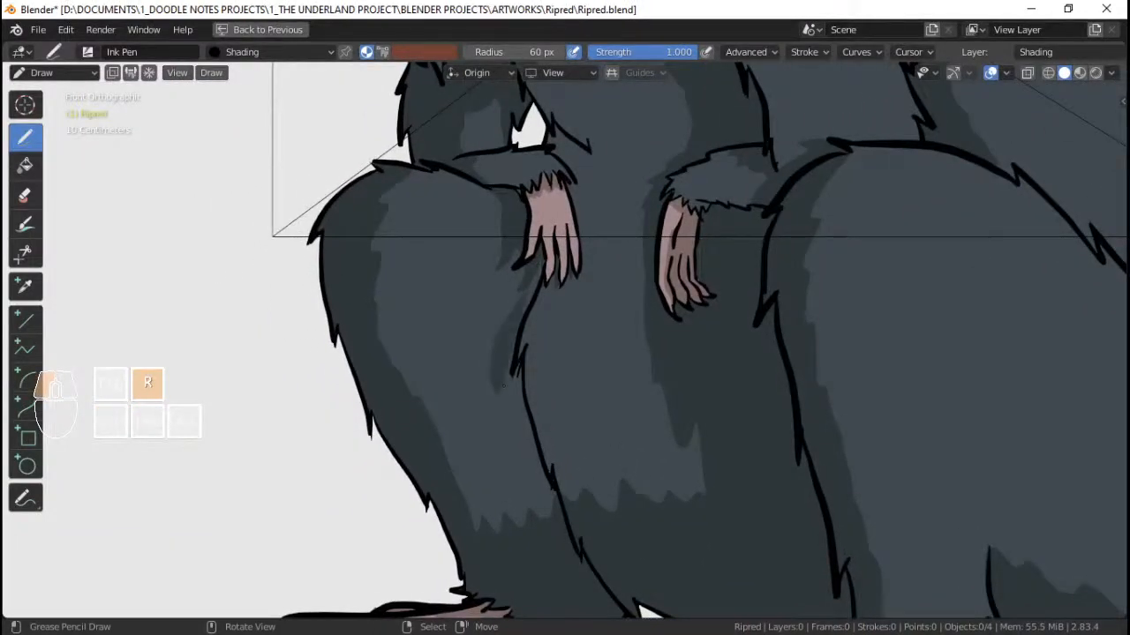
left_click_drag(531, 314, 526, 467)
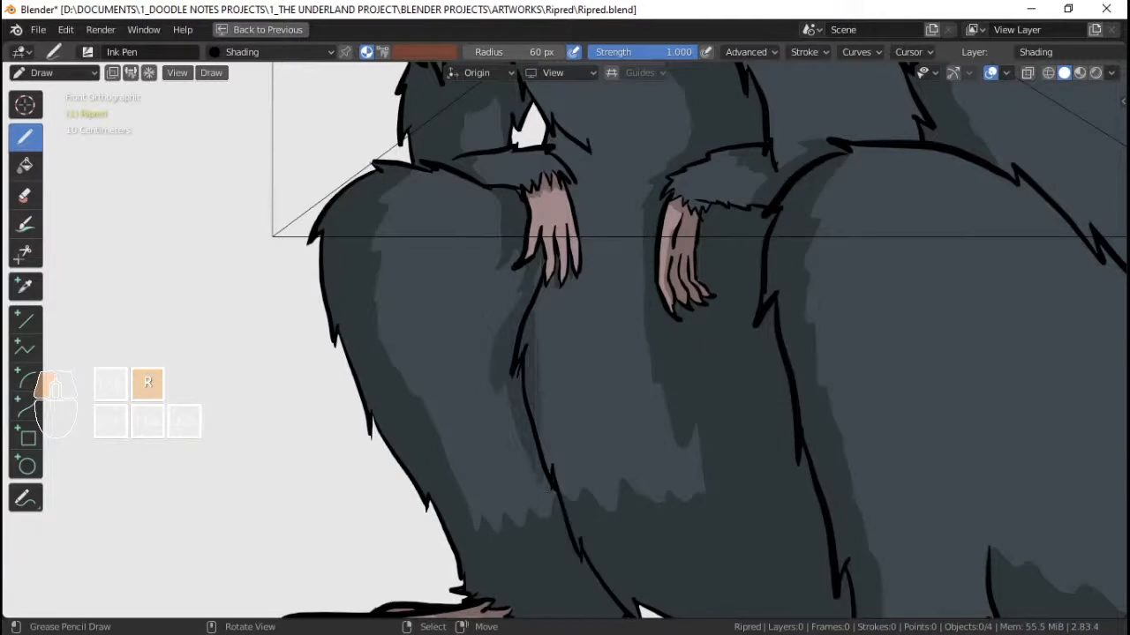
left_click_drag(536, 316, 556, 480)
key("ctrl+z")
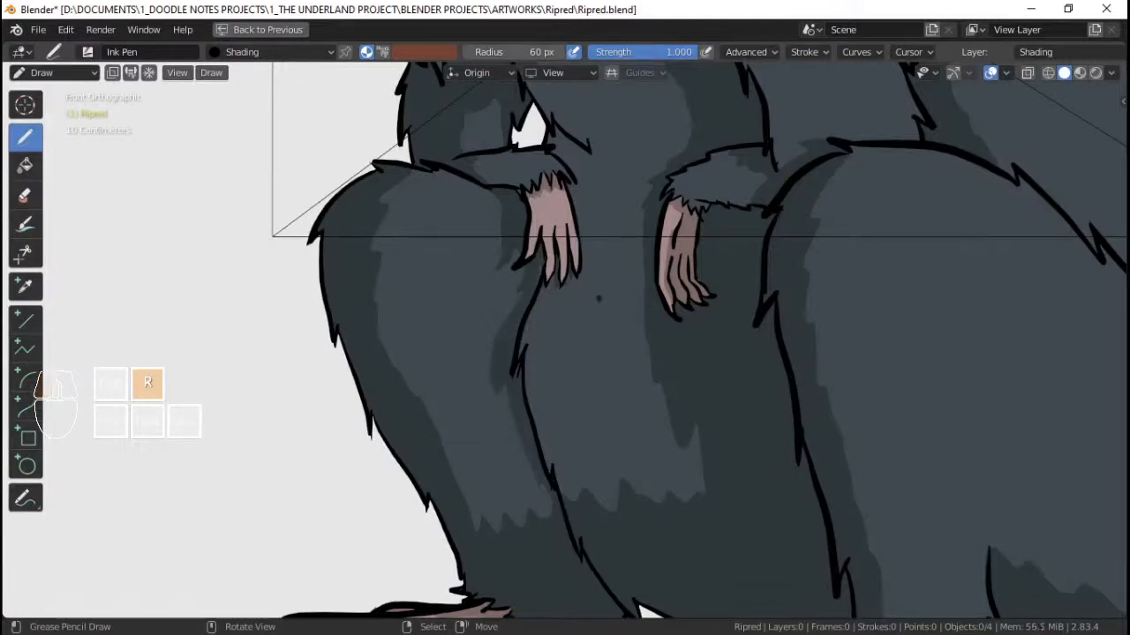
- Check the shading of the whole rat and save the file
middle_click_drag(633, 295, 643, 357, "ctrl")
middle_click_drag(679, 252, 696, 299, "ctrl")
middle_click_drag(696, 298, 613, 365, "shift")
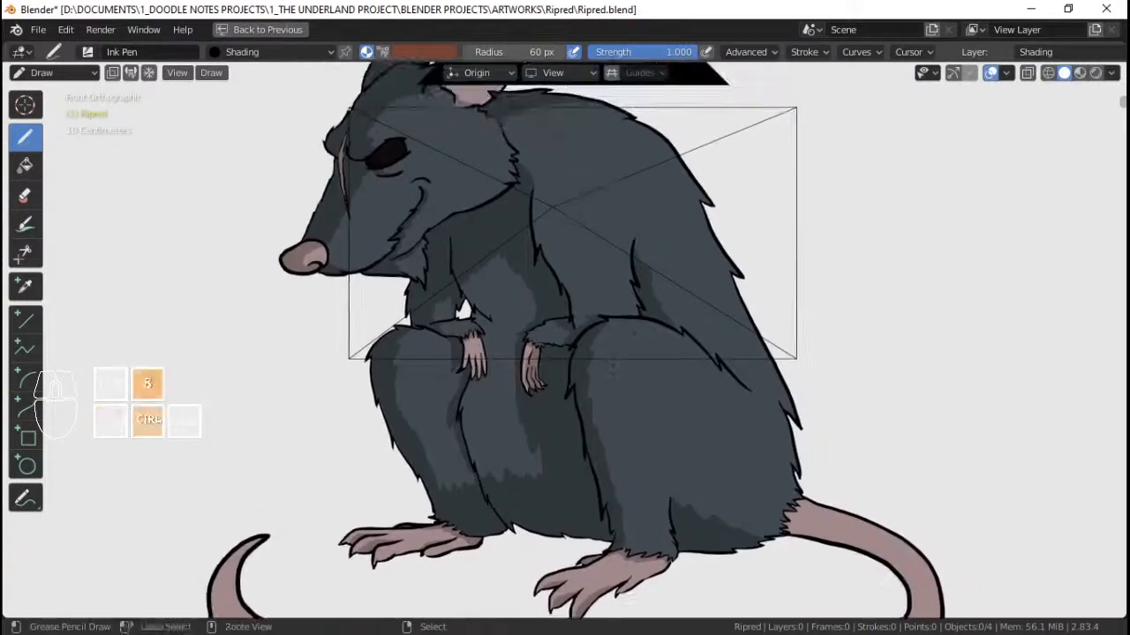
key("ctrl+s")
mouse_move(678, 274)
middle_mouse_down("shift")
mouse_move(660, 308)
mouse_move(681, 305)
mouse_move(661, 306)
mouse_move(661, 323)
middle_mouse_up("shift")
middle_click_drag(662, 323, 656, 315, "shift")
mouse_move(610, 247)
middle_mouse_down("ctrl")
mouse_move(605, 232)
mouse_move(611, 269)
middle_mouse_up("ctrl")
mouse_move(612, 284)
middle_mouse_down("ctrl")
mouse_move(609, 259)
mouse_move(634, 302)
middle_mouse_up("ctrl")
middle_click_drag(634, 302, 623, 276, "ctrl")
middle_click_drag(623, 276, 622, 289, "ctrl")
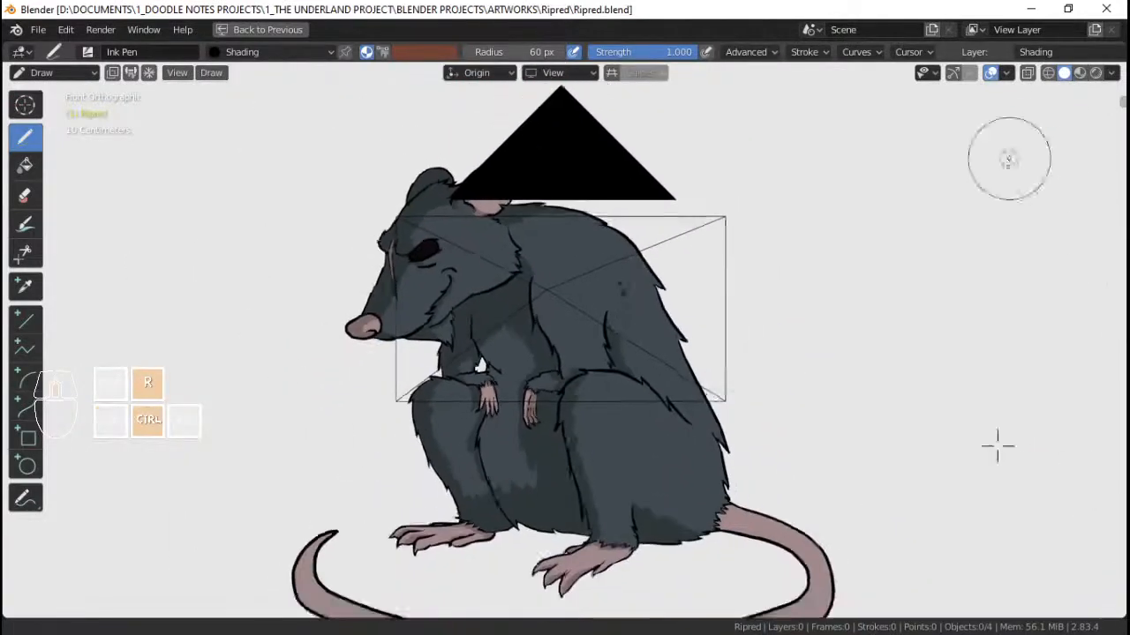
mouse_move(997, 445)
middle_mouse_down("ctrl")
mouse_move(953, 391)
mouse_move(1121, 397)
mouse_move(1091, 427)
mouse_move(998, 408)
mouse_move(1103, 429)
mouse_move(1090, 414)
mouse_move(946, 391)
mouse_move(938, 403)
mouse_move(1057, 459)
mouse_move(877, 411)
mouse_move(874, 396)
mouse_move(977, 381)
mouse_move(926, 330)
mouse_move(1125, 327)
mouse_move(603, 349)
middle_mouse_up("ctrl")
key("ctrl+s")
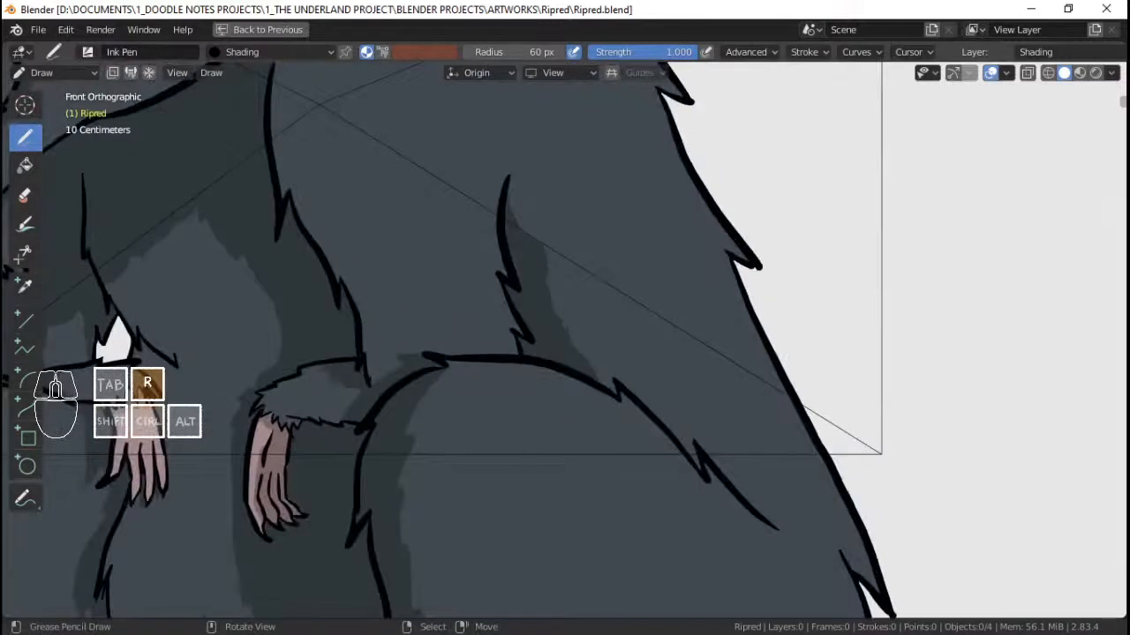
- Shade the body along the upper outline of the near thigh, continuing the elbow shadow toward the back
left_click_drag(593, 379, 578, 371)
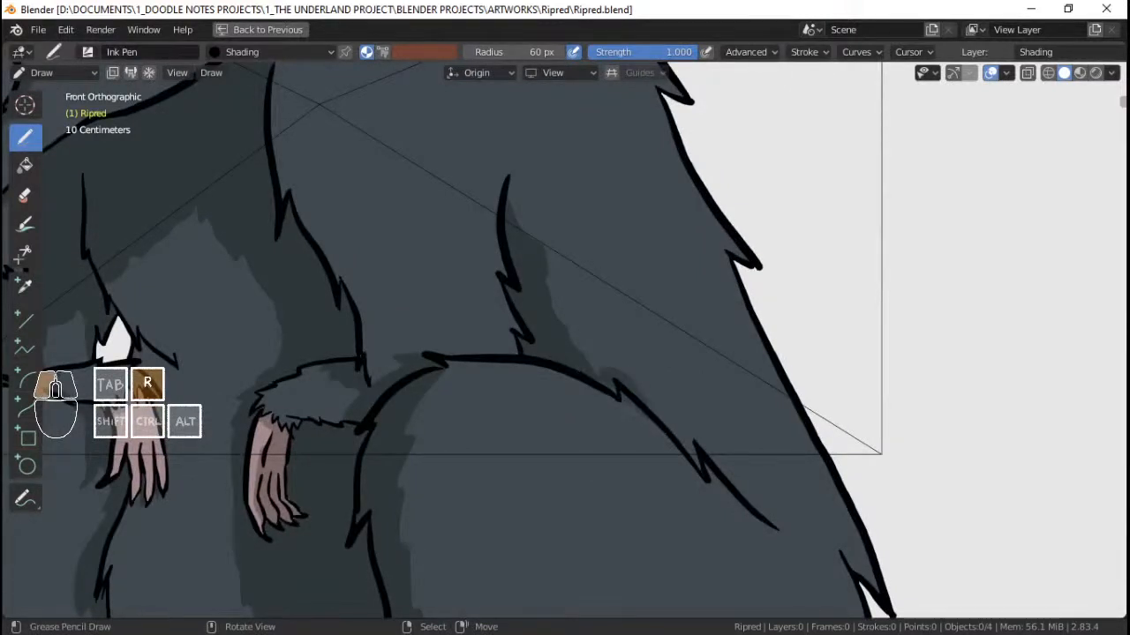
left_click_drag(610, 391, 606, 380)
middle_click_drag(658, 409, 622, 383, "shift")
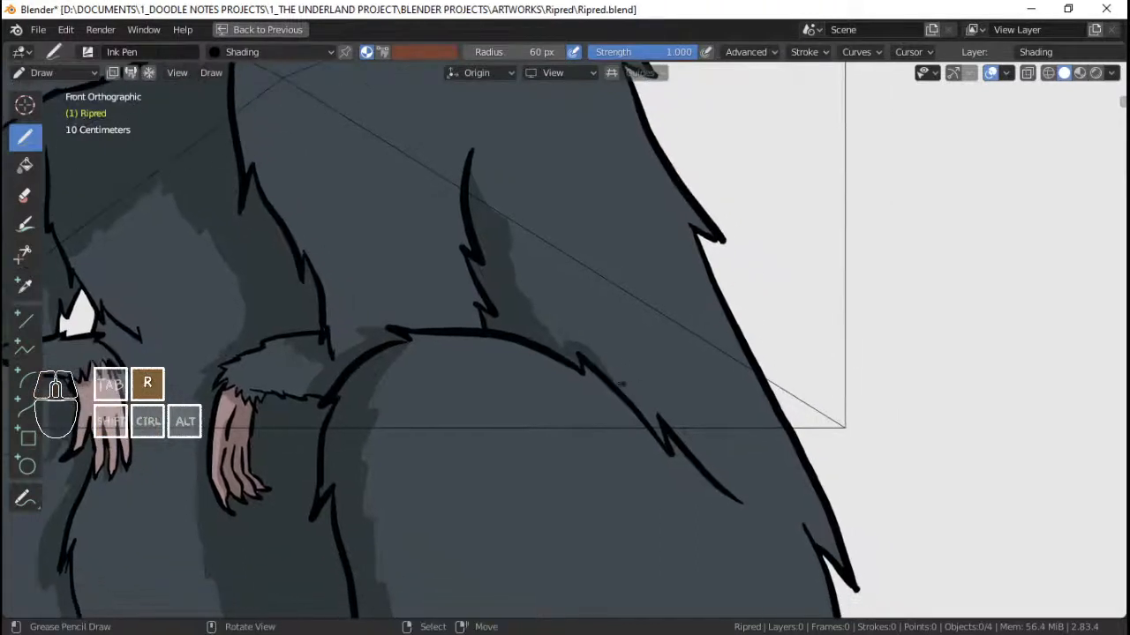
left_click_drag(597, 358, 596, 359)
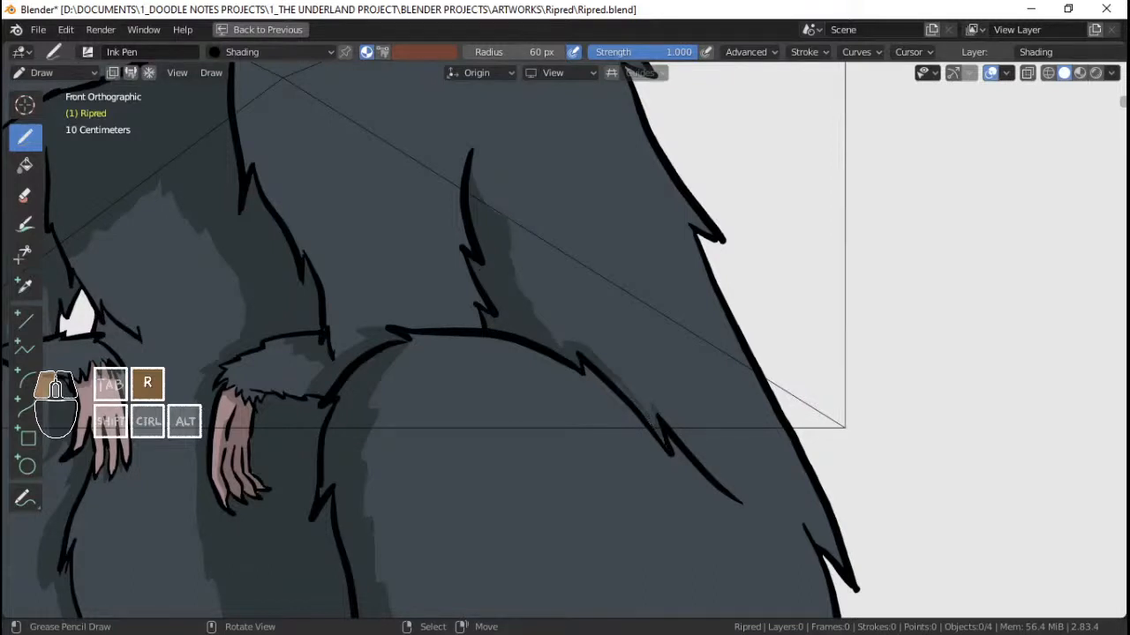
- Save the file with the shadow above the near thigh
middle_click_drag(658, 383, 659, 405, "ctrl")
middle_click_drag(659, 405, 635, 446, "shift")
middle_click_drag(635, 447, 621, 404, "shift")
middle_click_drag(622, 404, 723, 409, "shift")
middle_click_drag(668, 376, 684, 408, "ctrl")
middle_click_drag(684, 408, 619, 394, "shift")
middle_click_drag(639, 427, 645, 409, "ctrl")
middle_click_drag(635, 328, 629, 388, "ctrl")
key("ctrl+s")
- Shade the base of the tail beneath the jagged fur tufts
mouse_move(953, 333)
middle_mouse_down("ctrl")
mouse_move(996, 385)
mouse_move(1021, 449)
mouse_move(1114, 479)
mouse_move(1119, 510)
middle_mouse_up("ctrl")
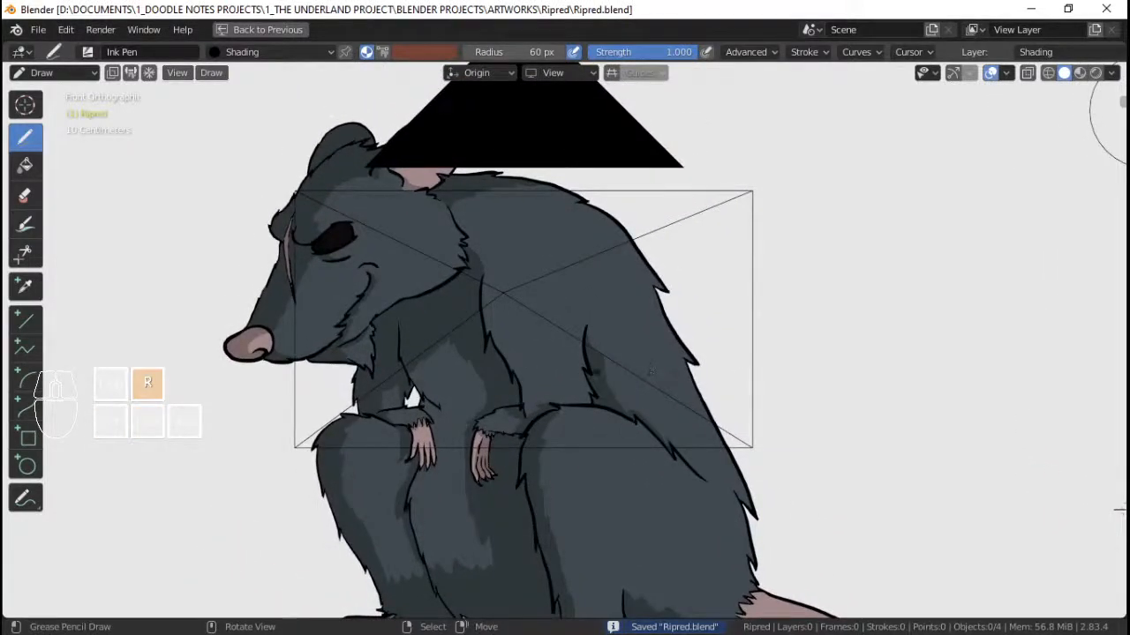
middle_click_drag(1119, 509, 1126, 412, "ctrl")
mouse_move(1126, 412)
middle_mouse_down("shift")
mouse_move(1119, 360)
mouse_move(1115, 368)
mouse_move(1069, 266)
middle_mouse_up("shift")
middle_click_drag(1068, 265, 1125, 291, "ctrl")
middle_click_drag(626, 336, 681, 343, "ctrl")
middle_click_drag(682, 344, 618, 333, "shift")
mouse_move(618, 333)
middle_mouse_down("ctrl")
mouse_move(632, 323)
mouse_move(597, 331)
mouse_move(636, 332)
mouse_move(587, 323)
middle_mouse_up("ctrl")
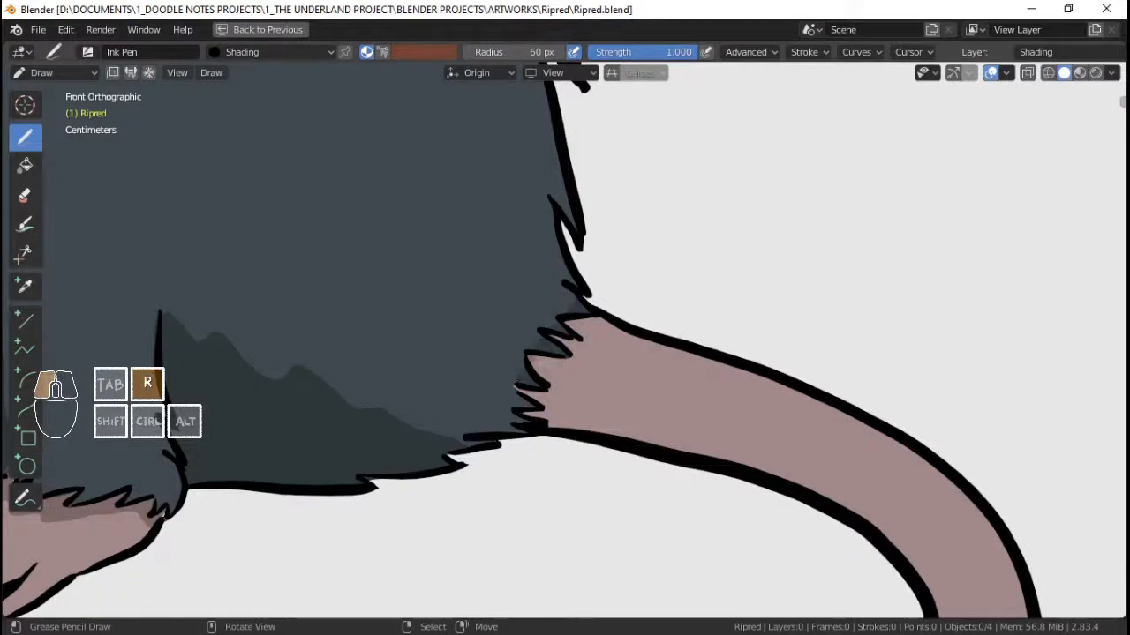
mouse_move(543, 383)
left_mouse_down()
mouse_move(533, 411)
mouse_move(572, 380)
mouse_move(579, 397)
mouse_move(563, 416)
left_mouse_up()
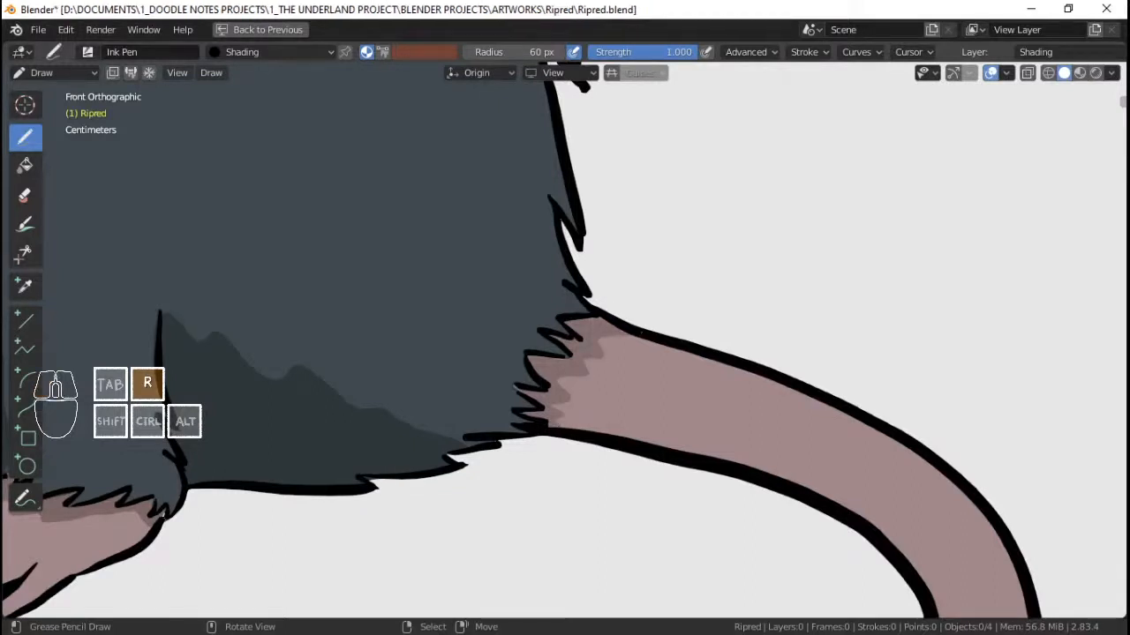
- Save the file with the tail base's shading
scroll(625, 353, "down", 5)
mouse_move(1116, 208)
middle_mouse_down("ctrl")
mouse_move(968, 253)
mouse_move(1120, 228)
middle_mouse_up("ctrl")
middle_click_drag(1120, 228, 1120, 208, "ctrl")
middle_click_drag(536, 348, 612, 365, "shift")
middle_click_drag(612, 365, 607, 306, "ctrl")
middle_click_drag(607, 306, 592, 388, "ctrl")
key("ctrl+s")
- Shade the far hand's outer edge from the wrist down the thumb, and the edges of its fingers
middle_click_drag(777, 238, 668, 259, "shift")
middle_click_drag(1015, 327, 1066, 389, "ctrl")
middle_click_drag(610, 357, 605, 295, "ctrl")
middle_click_drag(441, 375, 549, 379, "shift")
middle_click_drag(534, 383, 553, 370, "ctrl")
middle_click_drag(553, 370, 582, 274, "ctrl")
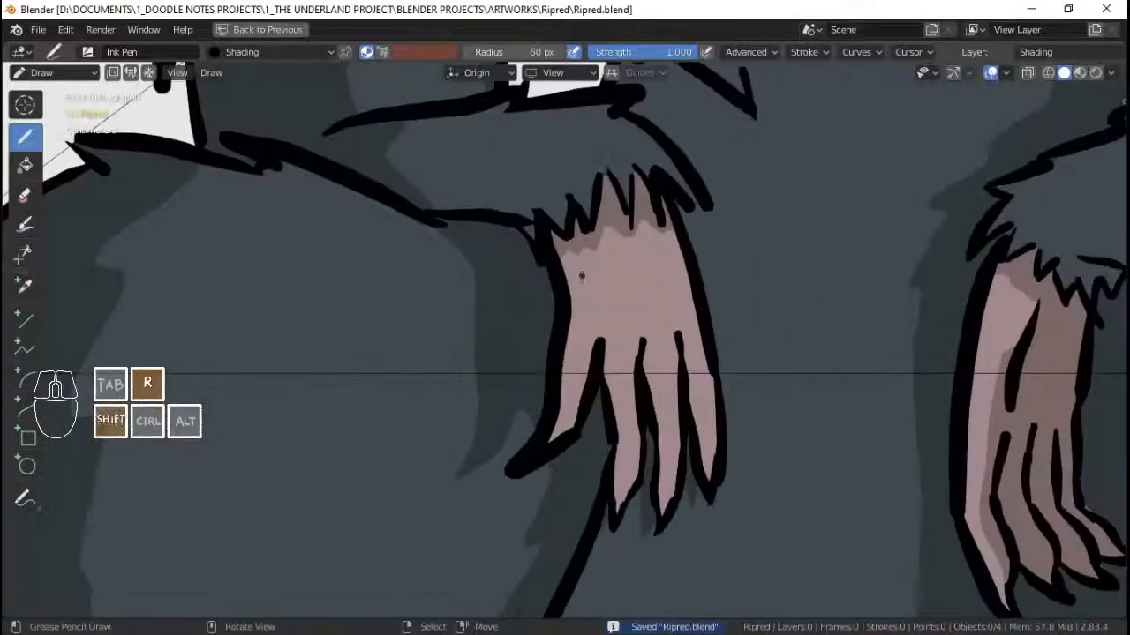
left_click_drag(583, 329, 566, 411)
left_click_drag(569, 261, 584, 277)
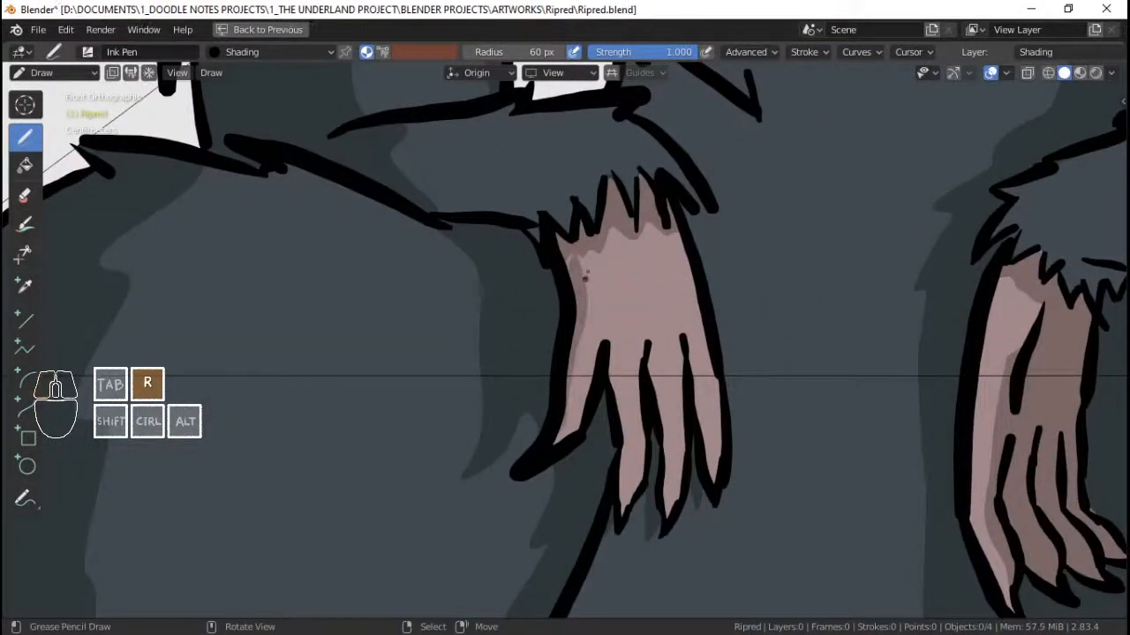
middle_click_drag(589, 298, 595, 305, "shift")
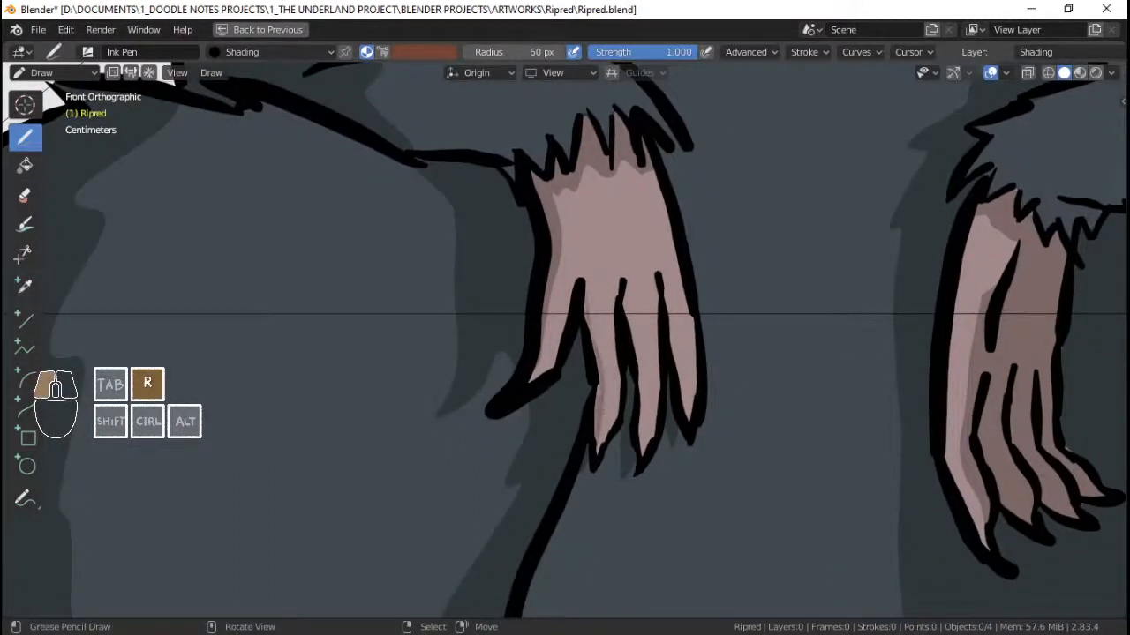
middle_click_drag(626, 293, 613, 265, "shift")
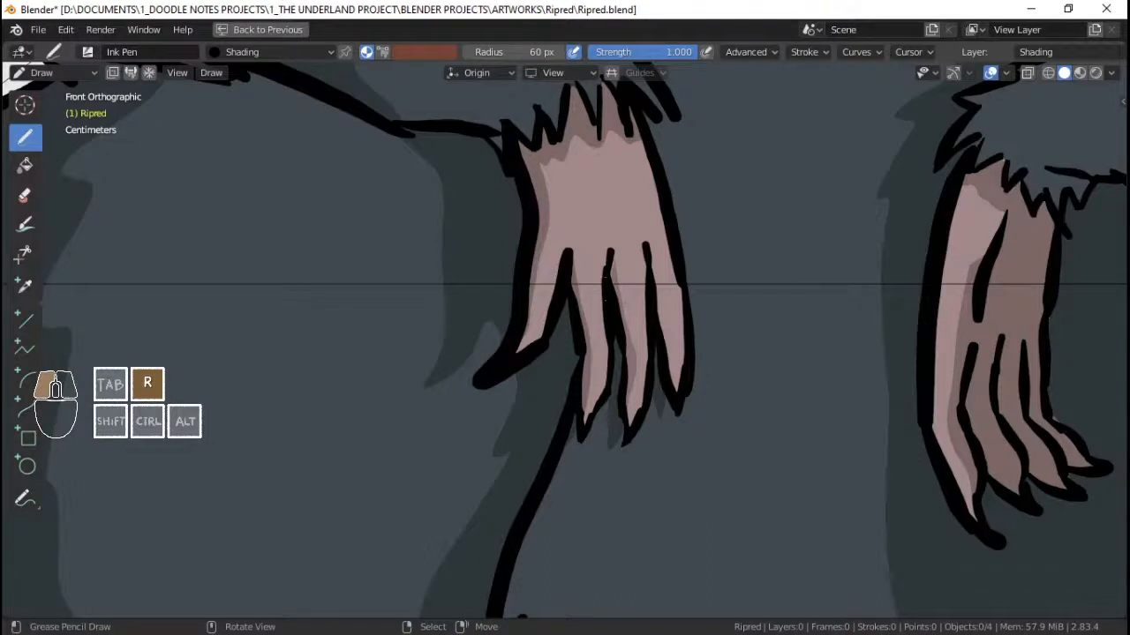
- Finish the shading on the fingers of the paw resting on the far knee, and save the file
middle_click_drag(658, 265, 637, 245, "shift")
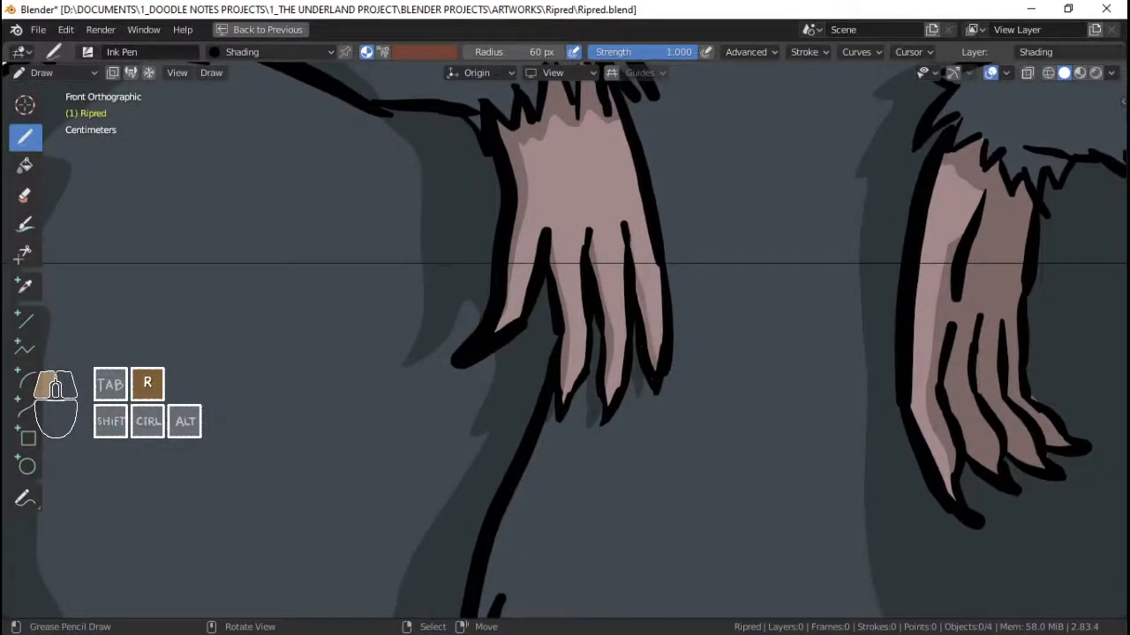
mouse_move(639, 287)
middle_mouse_down("ctrl")
mouse_move(616, 328)
mouse_move(623, 306)
mouse_move(638, 308)
mouse_move(609, 300)
mouse_move(635, 338)
mouse_move(628, 369)
mouse_move(604, 312)
mouse_move(630, 263)
mouse_move(630, 332)
mouse_move(565, 270)
mouse_move(600, 323)
mouse_move(609, 314)
middle_mouse_up("ctrl")
key("ctrl+s")
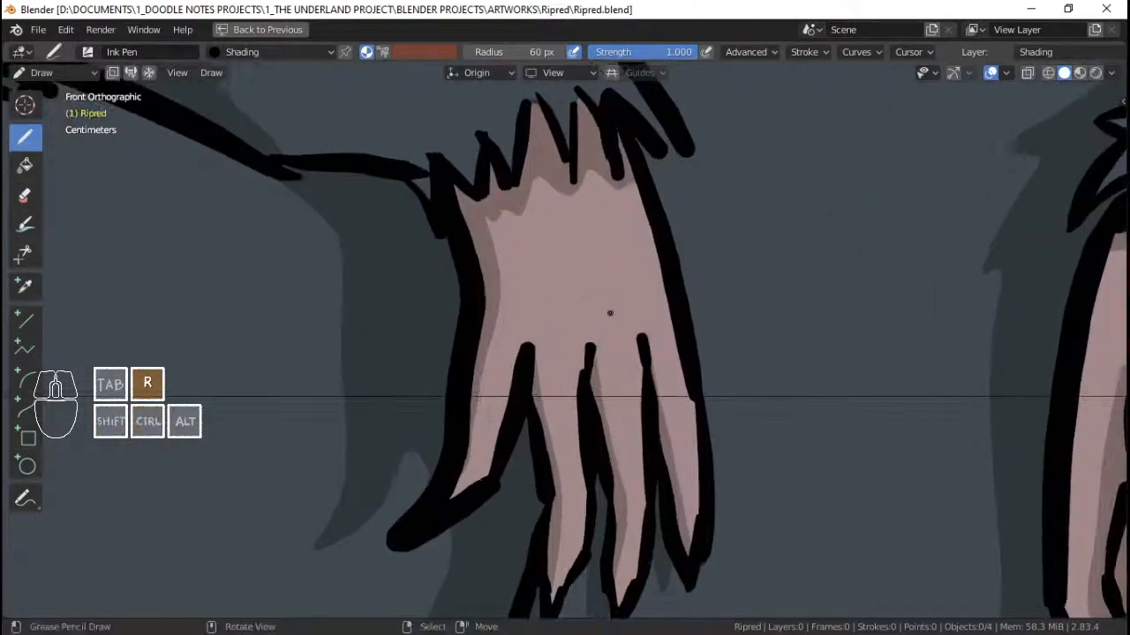
- Add fur shading to the belly between the legs, below the near paw, and save the file
middle_click_drag(586, 207, 625, 352, "ctrl")
middle_click_drag(638, 345, 590, 296, "shift")
middle_click_drag(590, 296, 548, 236, "shift")
middle_click_drag(573, 481, 564, 391, "ctrl")
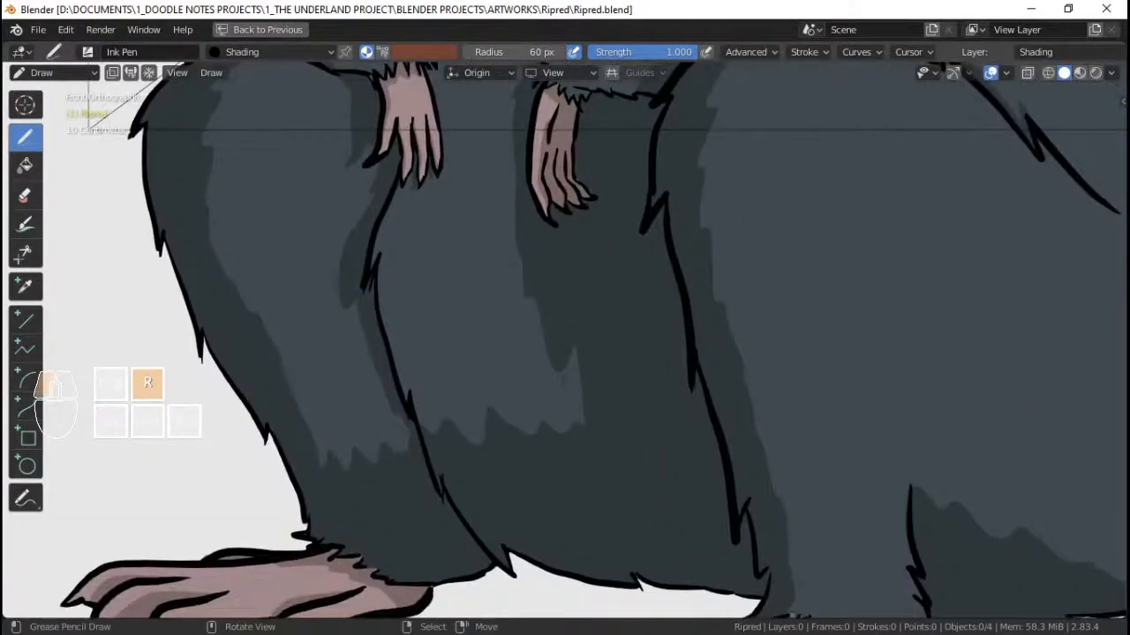
left_click_drag(576, 401, 578, 415)
middle_click_drag(606, 268, 588, 316, "ctrl")
mouse_move(588, 316)
middle_mouse_down("shift")
mouse_move(585, 353)
mouse_move(604, 336)
middle_mouse_up("shift")
key("ctrl+s")
- Extend the jagged fur shading at the lower corner of the light belly patch
middle_click_drag(603, 336, 584, 333, "shift")
mouse_move(584, 333)
middle_mouse_down("ctrl")
mouse_move(591, 416)
mouse_move(590, 352)
middle_mouse_up("ctrl")
middle_click_drag(522, 295, 538, 295, "shift")
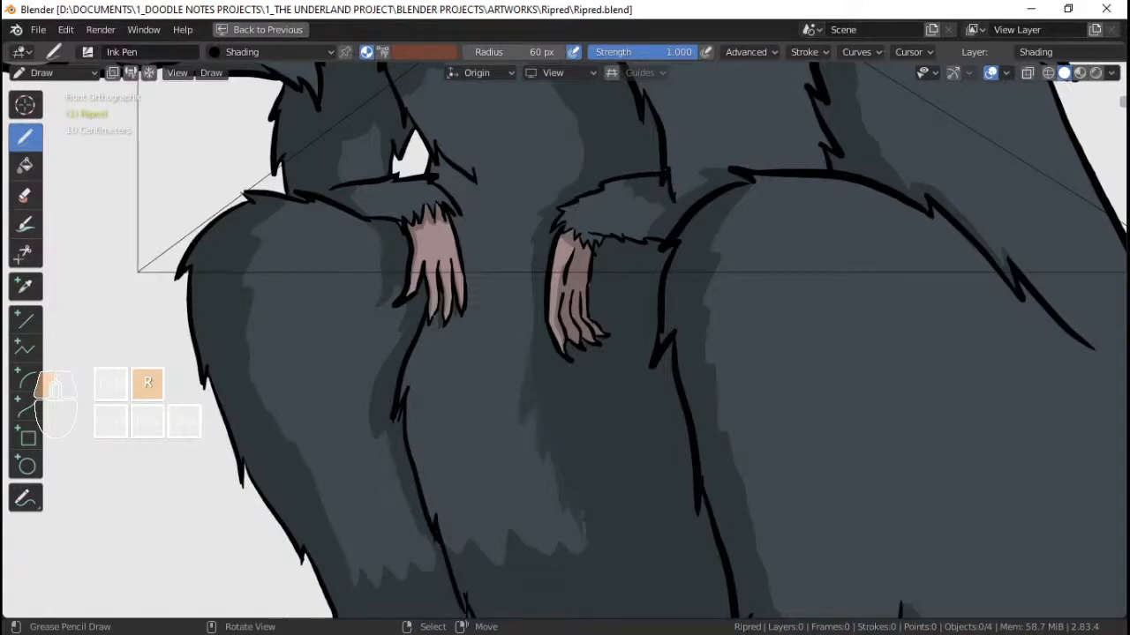
left_click_drag(584, 522, 583, 548)
- Shade the fur along the inner side of the line running from the near shoulder down the upper arm
middle_click_drag(593, 357, 585, 416, "ctrl")
middle_click_drag(584, 334, 574, 372, "ctrl")
mouse_move(572, 365)
middle_mouse_down("shift")
mouse_move(572, 386)
mouse_move(572, 311)
middle_mouse_up("shift")
middle_click_drag(572, 311, 636, 220, "shift")
mouse_move(572, 403)
middle_mouse_down("ctrl")
mouse_move(570, 366)
mouse_move(532, 425)
mouse_move(511, 375)
middle_mouse_up("ctrl")
middle_click_drag(511, 375, 538, 358, "shift")
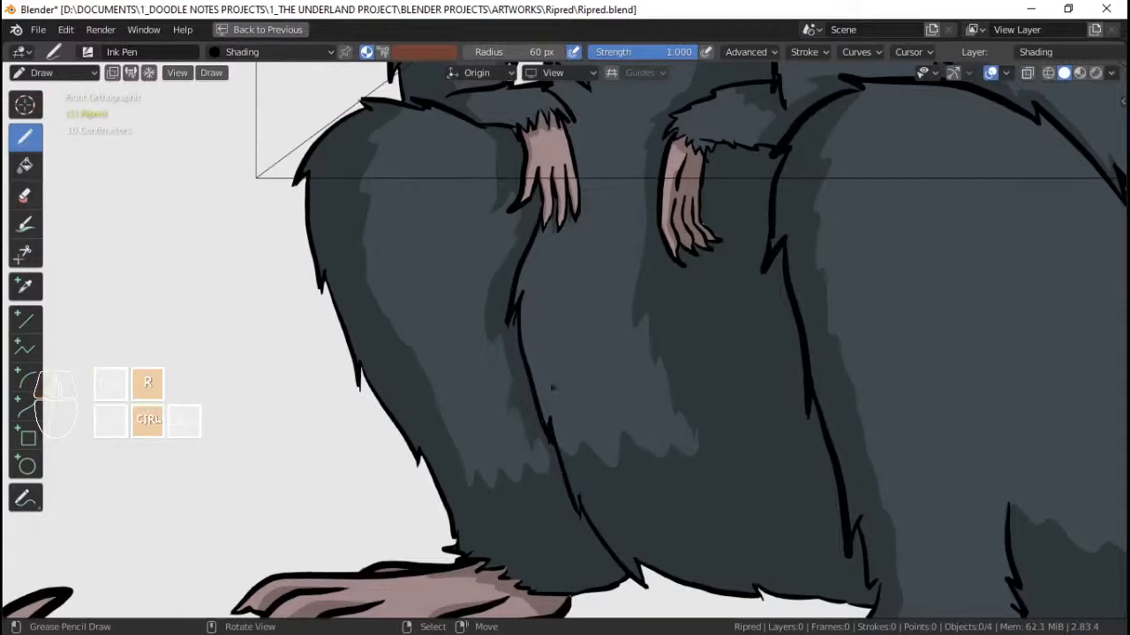
middle_click_drag(554, 388, 557, 434, "ctrl")
middle_click_drag(570, 330, 563, 380, "shift")
middle_click_drag(600, 321, 604, 311, "ctrl")
middle_click_drag(635, 277, 489, 373, "shift")
middle_click_drag(565, 335, 567, 376, "ctrl")
middle_click_drag(593, 255, 566, 294, "shift")
middle_click_drag(566, 259, 569, 329, "shift")
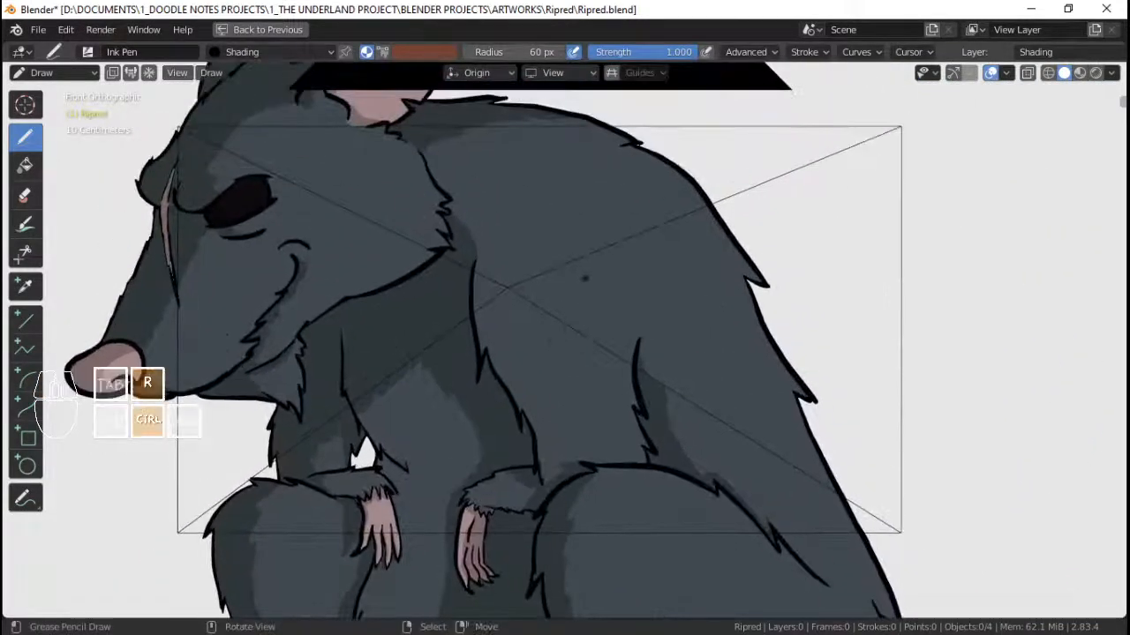
middle_click_drag(586, 279, 582, 293, "ctrl")
middle_click_drag(546, 302, 573, 330, "shift")
middle_click_drag(574, 331, 543, 304, "ctrl")
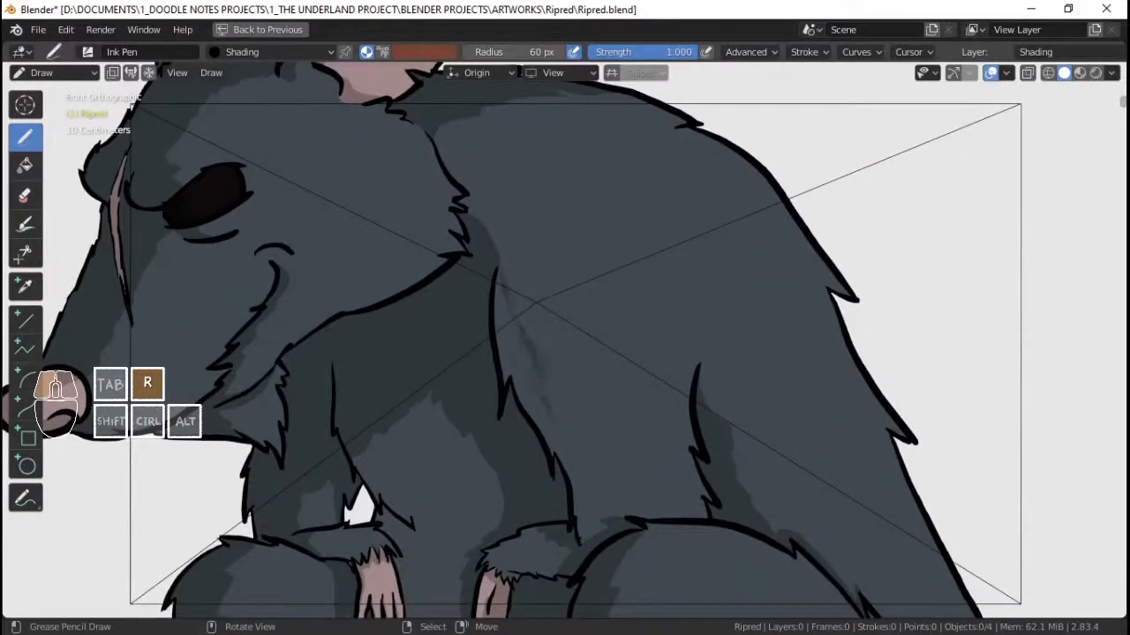
left_click_drag(515, 304, 576, 495)
left_click_drag(519, 394, 499, 350)
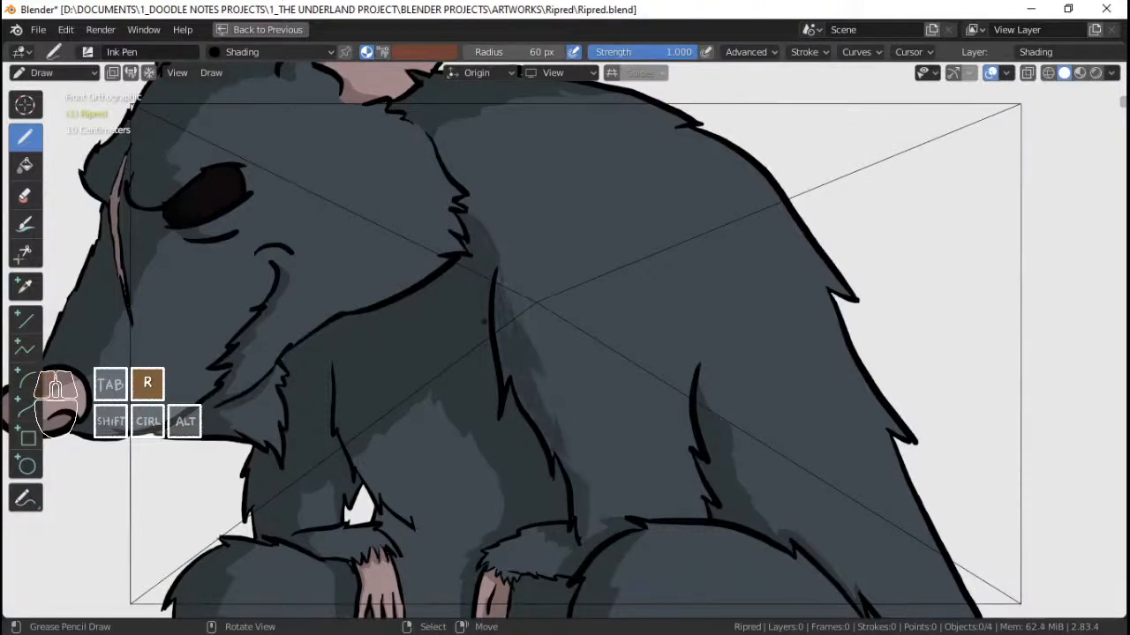
- Shade the underside of the tail from its base toward the outer bend
middle_click_drag(558, 316, 620, 353, "ctrl")
middle_click_drag(1111, 493, 968, 314, "shift")
middle_click_drag(968, 313, 1026, 306, "ctrl")
middle_click_drag(1026, 305, 1115, 204, "shift")
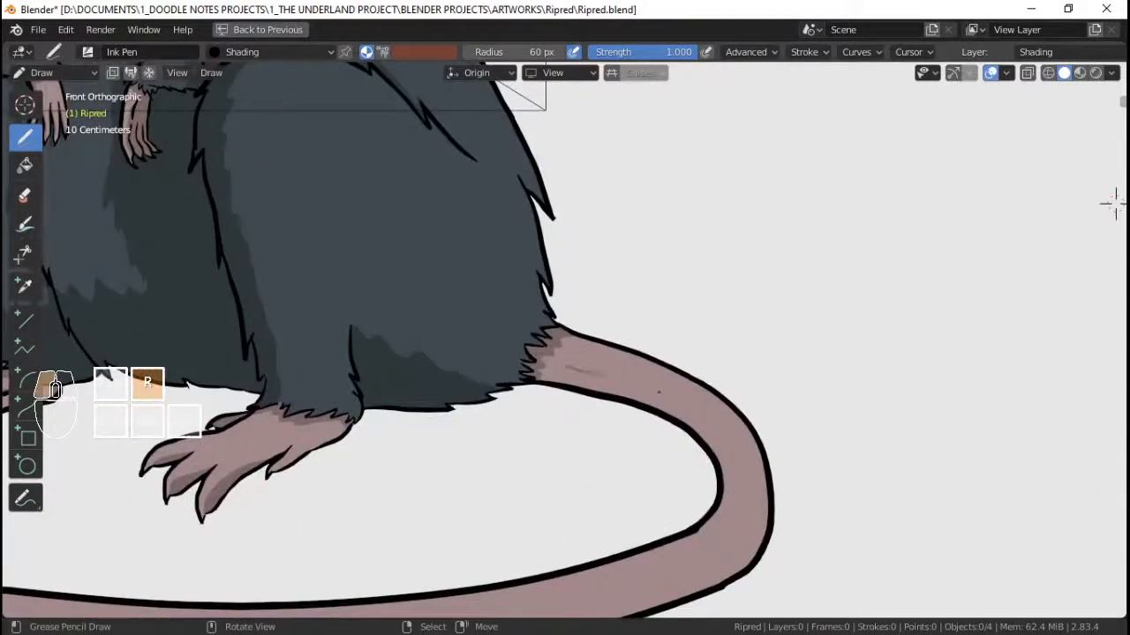
mouse_move(658, 391)
left_mouse_down()
mouse_move(704, 434)
mouse_move(563, 383)
left_mouse_up()
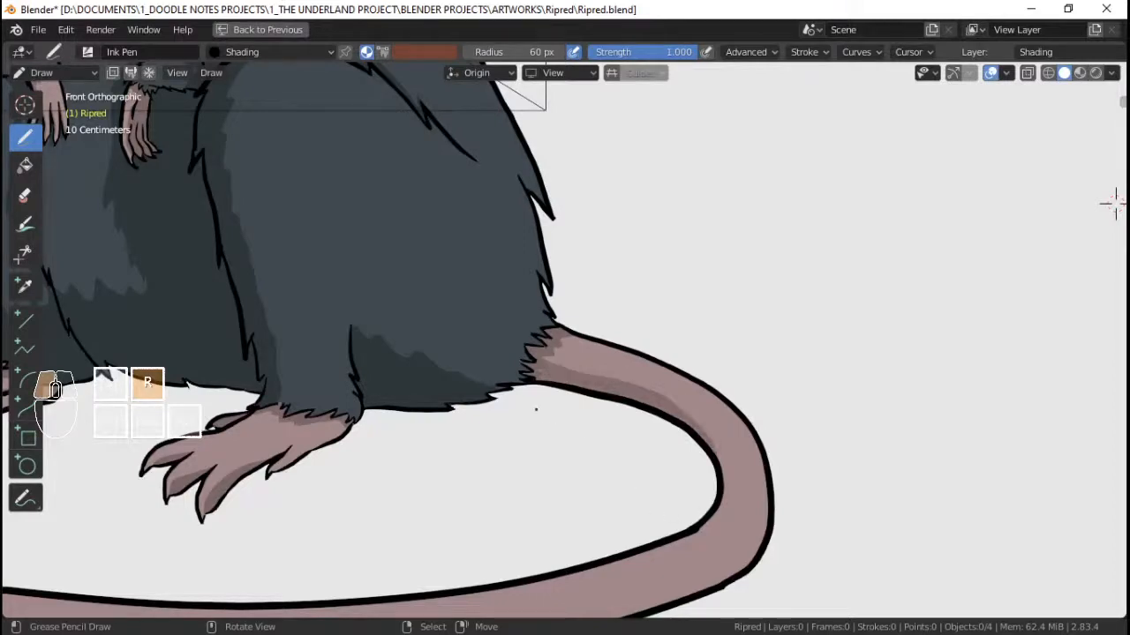
- Review the shading across the whole rat, from the tail and feet up to the head
middle_click_drag(547, 391, 544, 439, "ctrl")
middle_click_drag(544, 438, 668, 415, "shift")
middle_click_drag(580, 405, 709, 412, "shift")
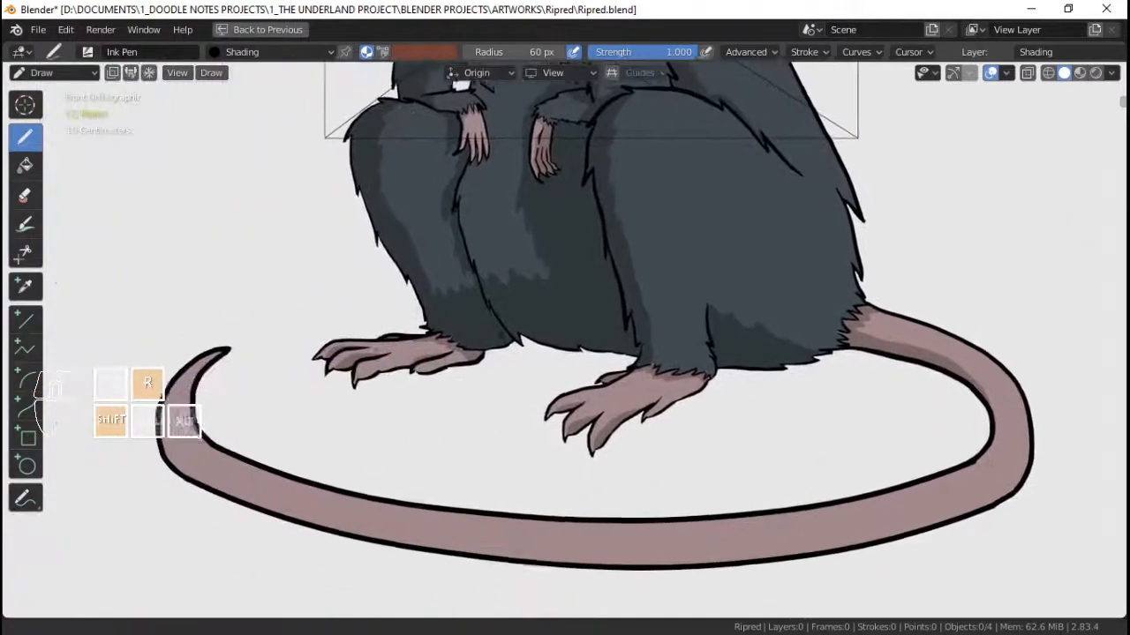
middle_click_drag(298, 372, 371, 335, "shift")
middle_click_drag(313, 382, 435, 350, "shift")
middle_click_drag(414, 349, 428, 375, "ctrl")
middle_click_drag(479, 327, 451, 352, "shift")
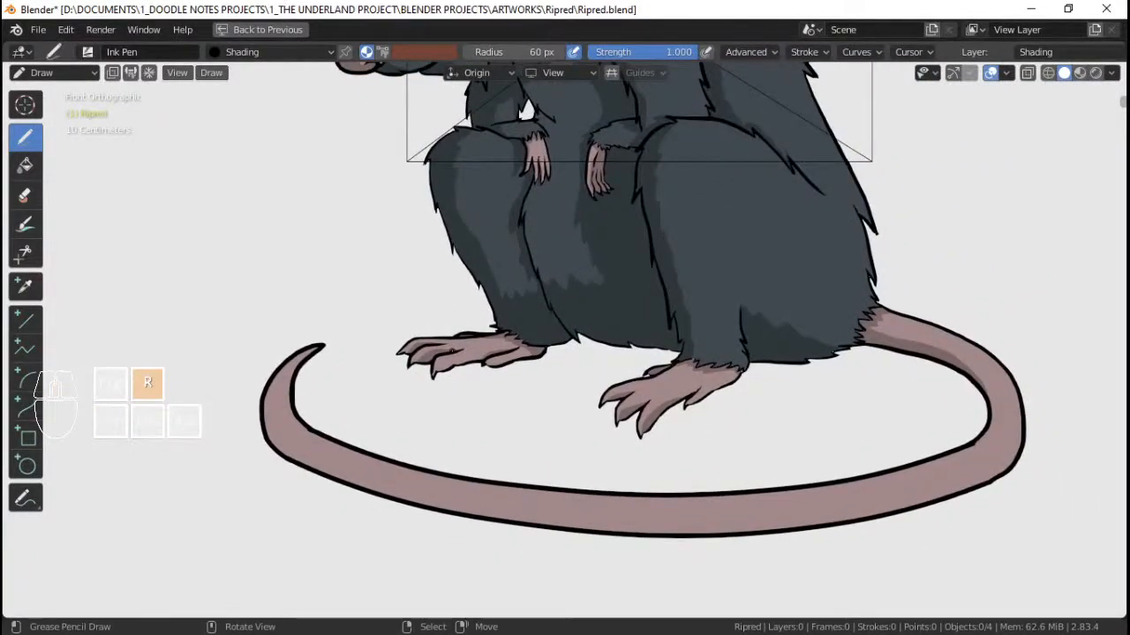
middle_click_drag(441, 331, 446, 433, "ctrl")
middle_click_drag(565, 264, 623, 232, "shift")
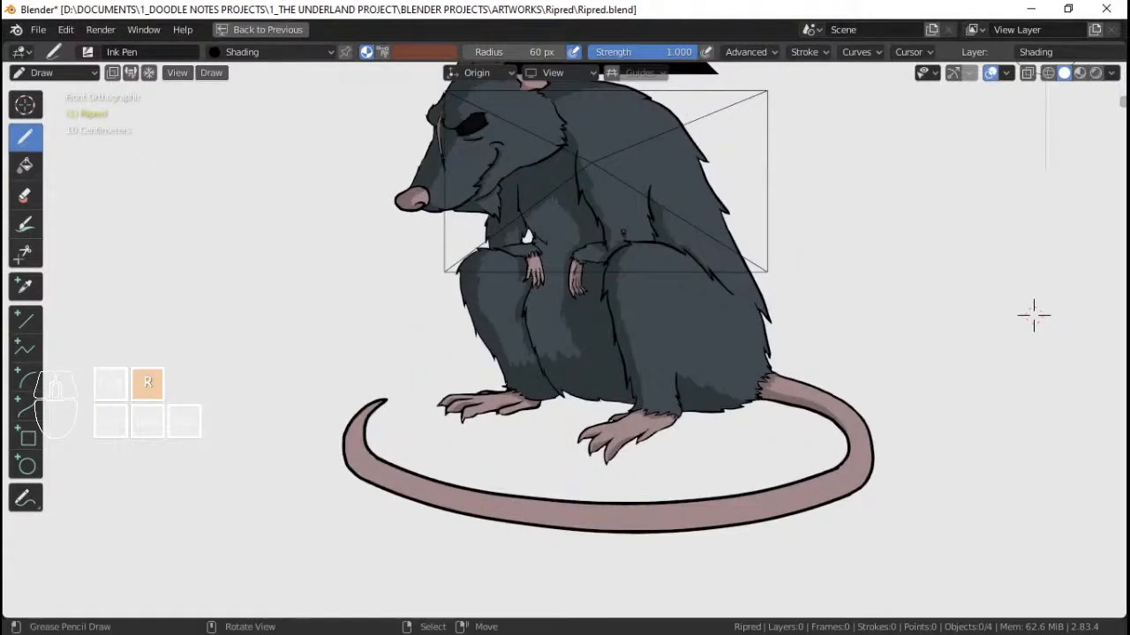
middle_click_drag(756, 427, 757, 390, "ctrl")
middle_click_drag(737, 423, 741, 384, "shift")
middle_click_drag(740, 383, 740, 503, "ctrl")
middle_click_drag(1006, 288, 1009, 304, "shift")
middle_click_drag(1032, 309, 1031, 280, "ctrl")
mouse_move(611, 306)
middle_mouse_down("shift")
mouse_move(633, 342)
mouse_move(611, 319)
middle_mouse_up("shift")
middle_click_drag(622, 190, 585, 318, "shift")
middle_click_drag(585, 318, 585, 289, "ctrl")
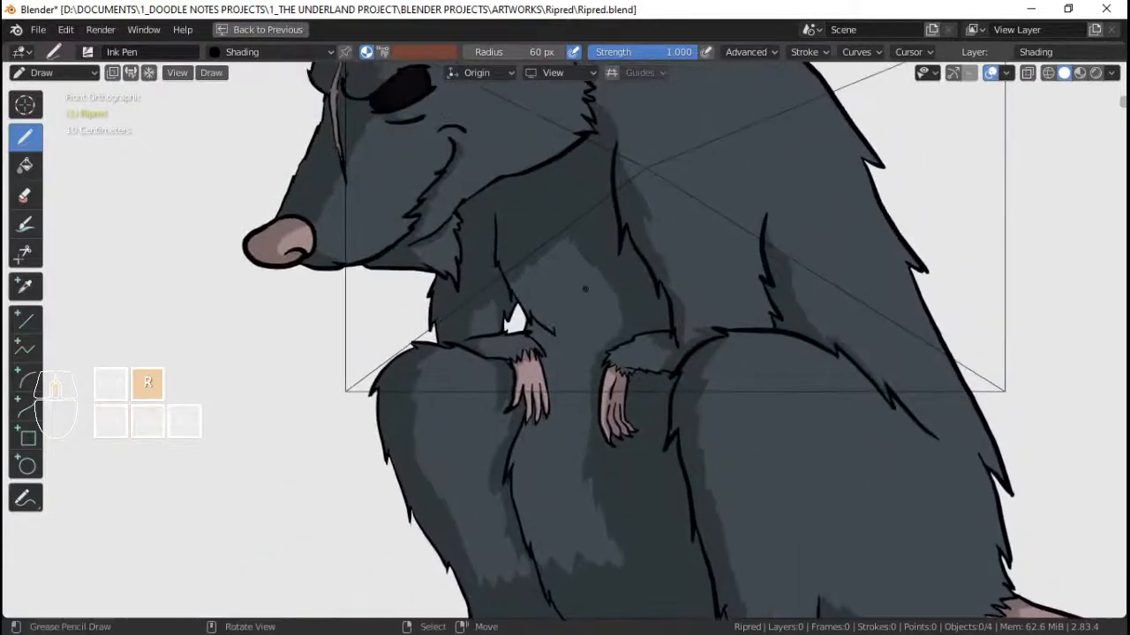
- Add fur shading on the chest beside the far arm, and save the file
middle_click_drag(493, 305, 533, 271, "ctrl")
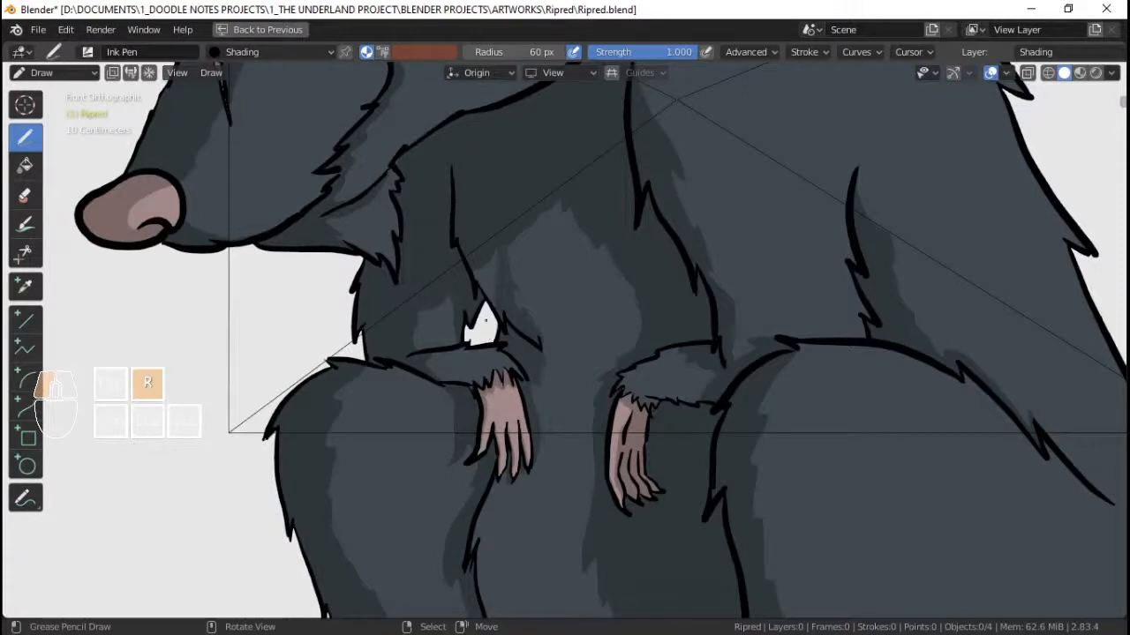
middle_click_drag(540, 246, 614, 274, "ctrl")
middle_click_drag(614, 276, 821, 366, "shift")
middle_click_drag(821, 366, 860, 426, "shift")
middle_click_drag(859, 426, 509, 261, "ctrl")
middle_click_drag(508, 261, 567, 350, "shift")
middle_click_drag(567, 350, 479, 283, "ctrl")
middle_click_drag(507, 327, 503, 294, "ctrl")
middle_click_drag(503, 294, 1034, 479, "shift")
middle_click_drag(1034, 478, 998, 449, "shift")
middle_click_drag(882, 408, 943, 434, "ctrl")
middle_click_drag(942, 434, 1032, 411, "shift")
key("ctrl+s")
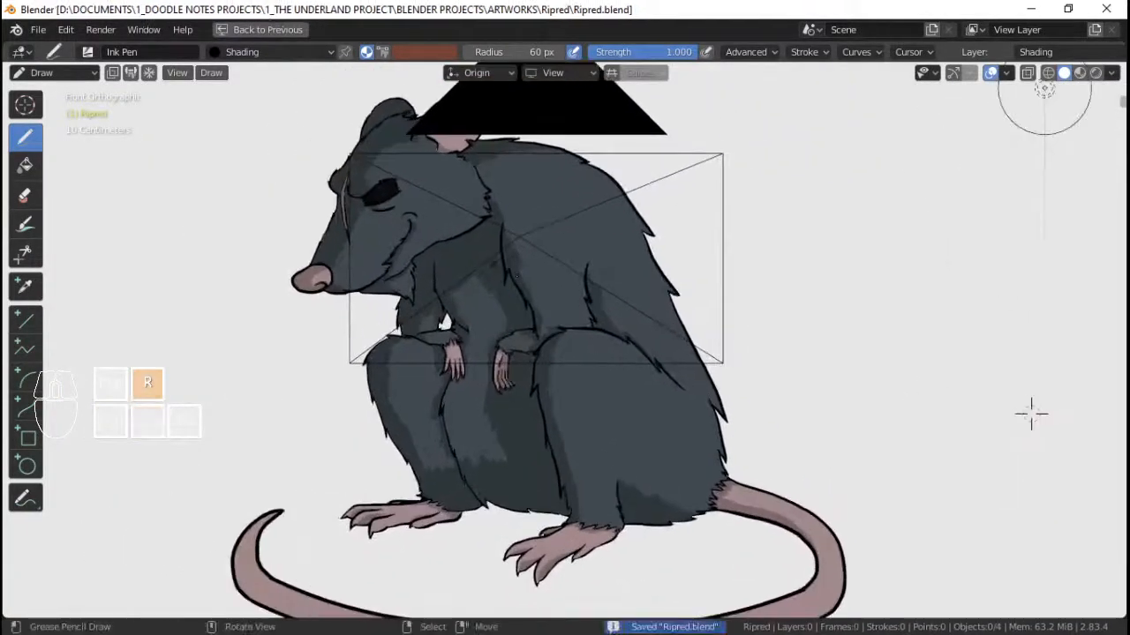
- Return to the full workspace and add a new Grease Pencil layer named Specular
left_click(282, 30)
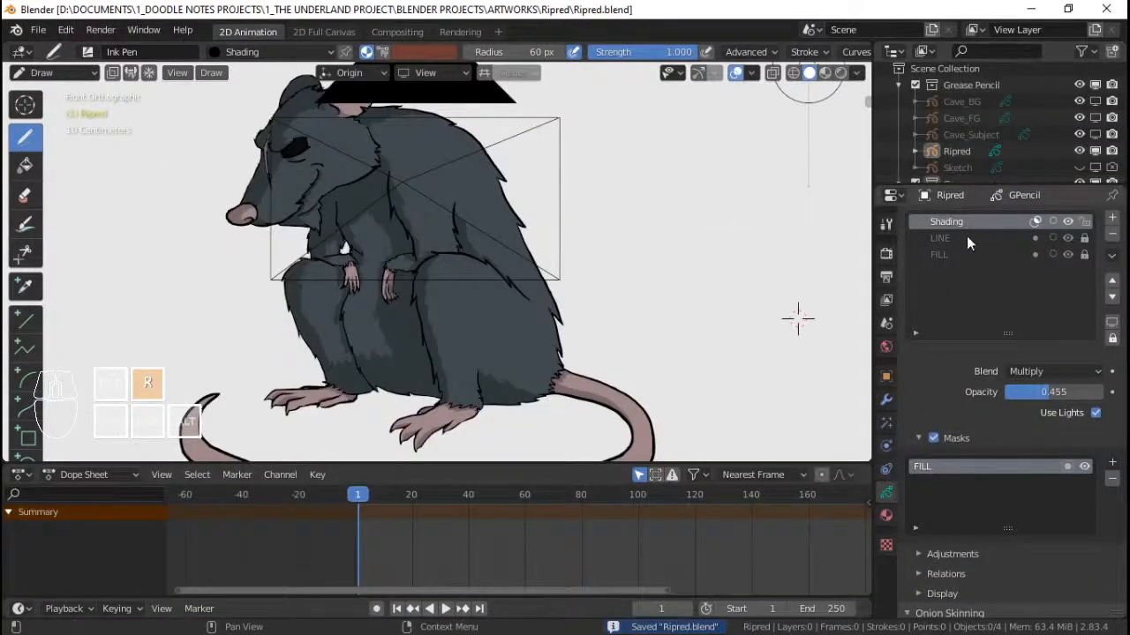
left_click(1112, 217)
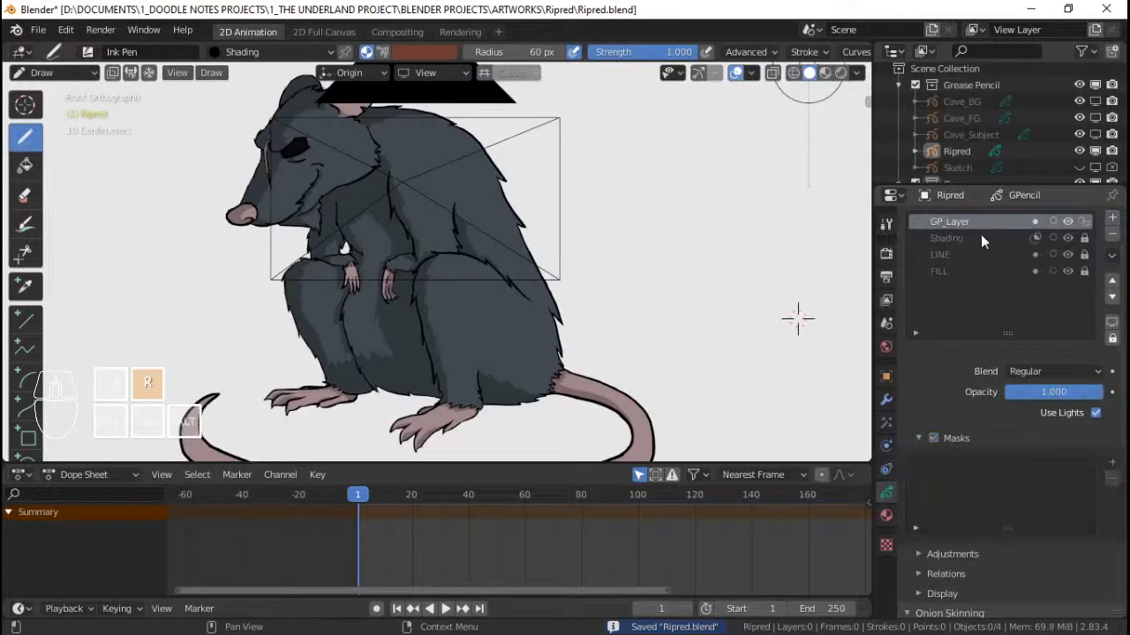
double_click(968, 221)
type("Specular")
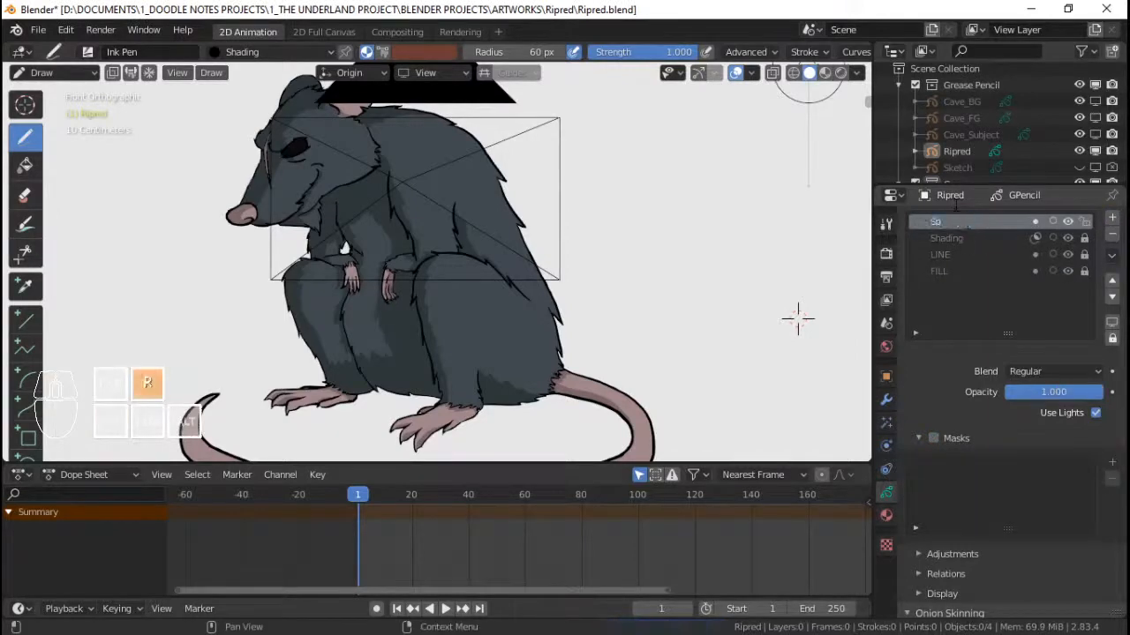
key("Return")
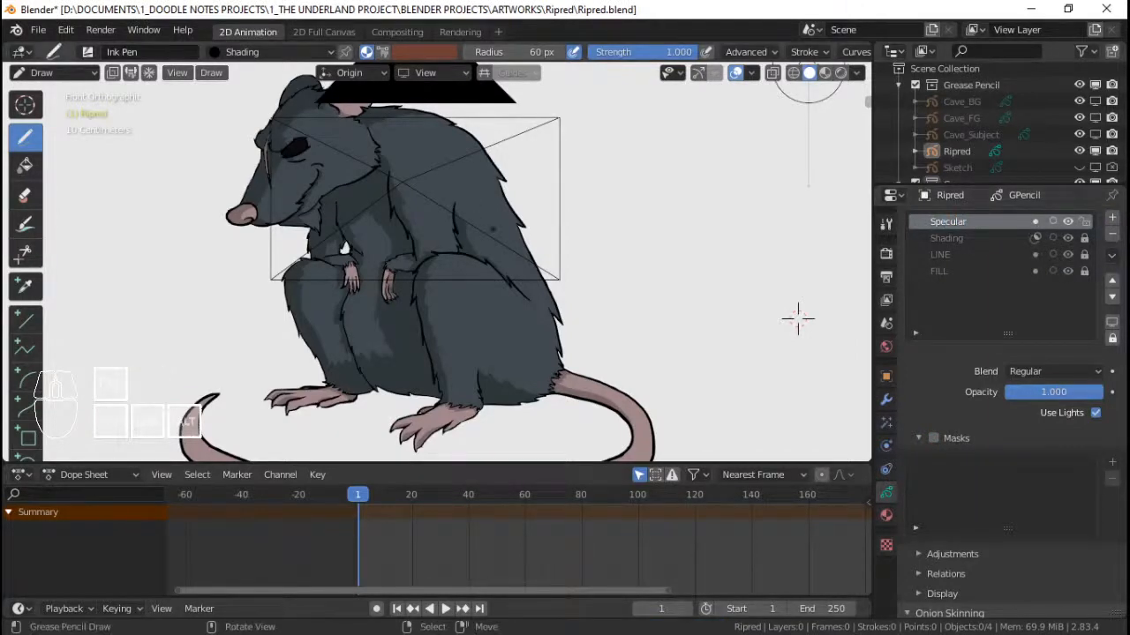
- Check the rat through the camera and from the front in perspective
mouse_move(493, 196)
middle_mouse_down("shift")
mouse_move(540, 234)
mouse_move(540, 163)
middle_mouse_up("shift")
key("KP_0")
middle_click_drag(540, 163, 533, 212, "shift")
scroll(535, 190, "up", 2)
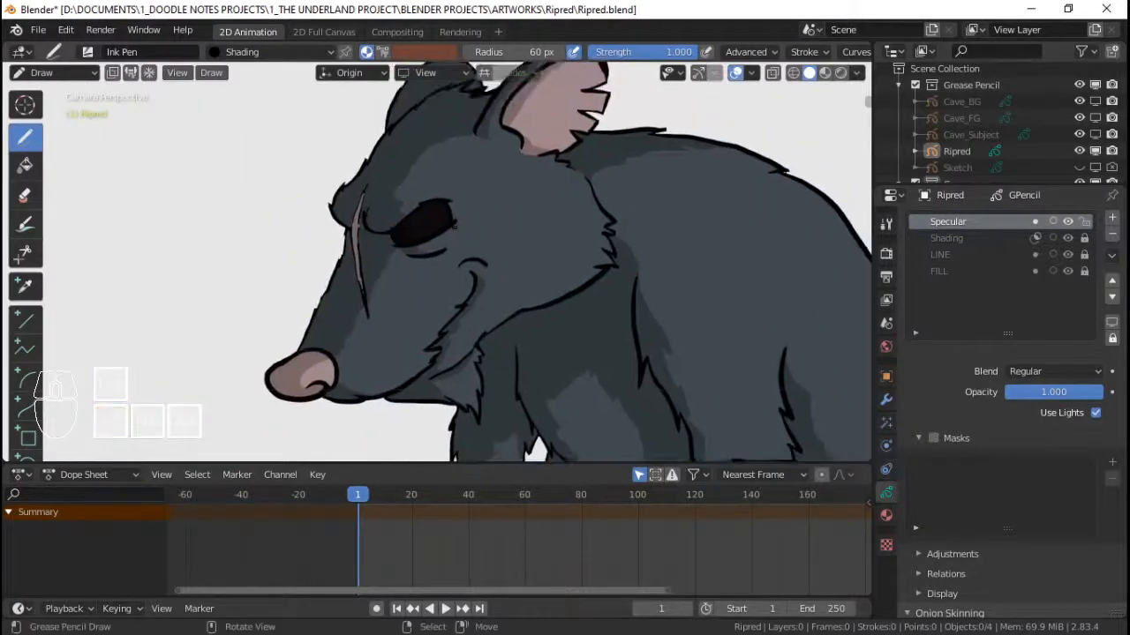
key("KP_0")
key("KP_1")
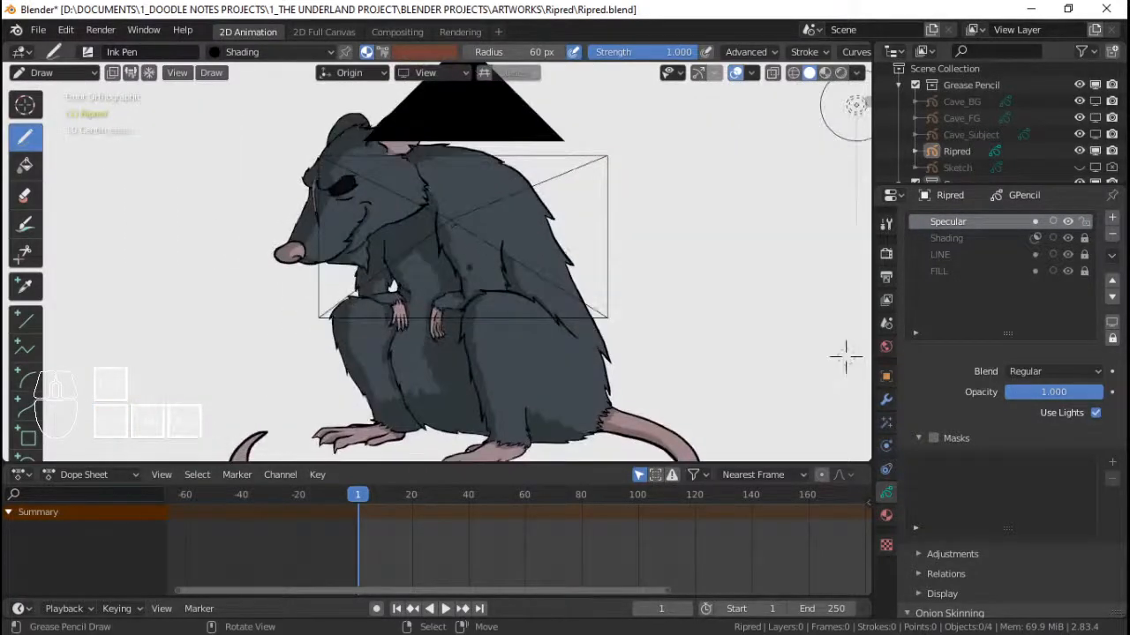
key("KP_5")
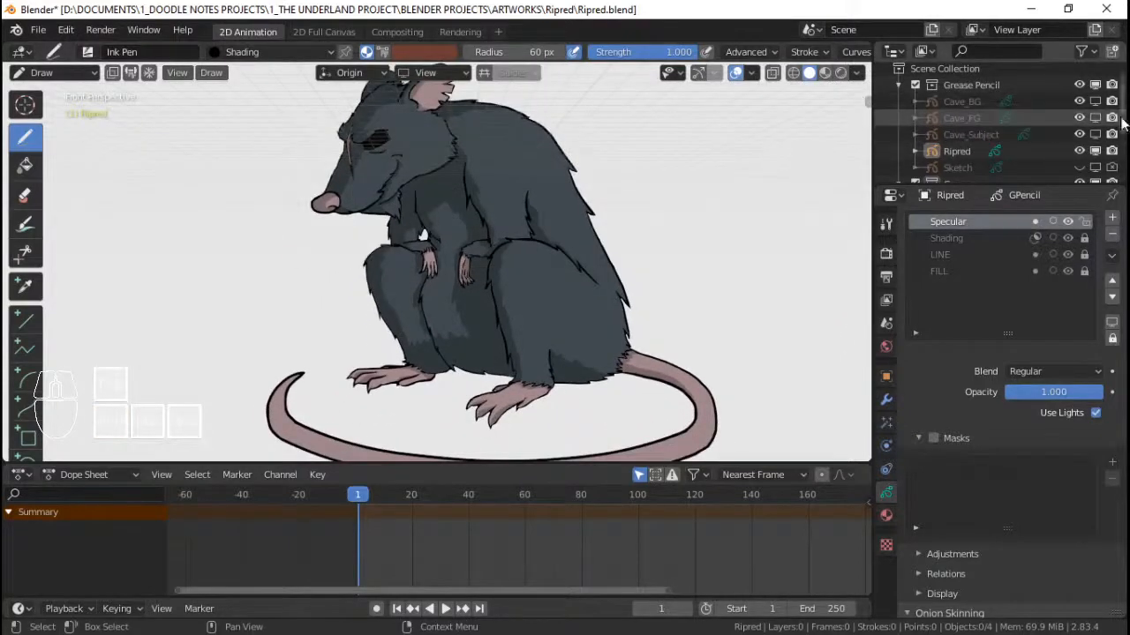
- Exclude the Camera collection from the view layer, return to the front orthographic view, and save the file
scroll(1014, 132, "down", 2)
left_click(914, 144)
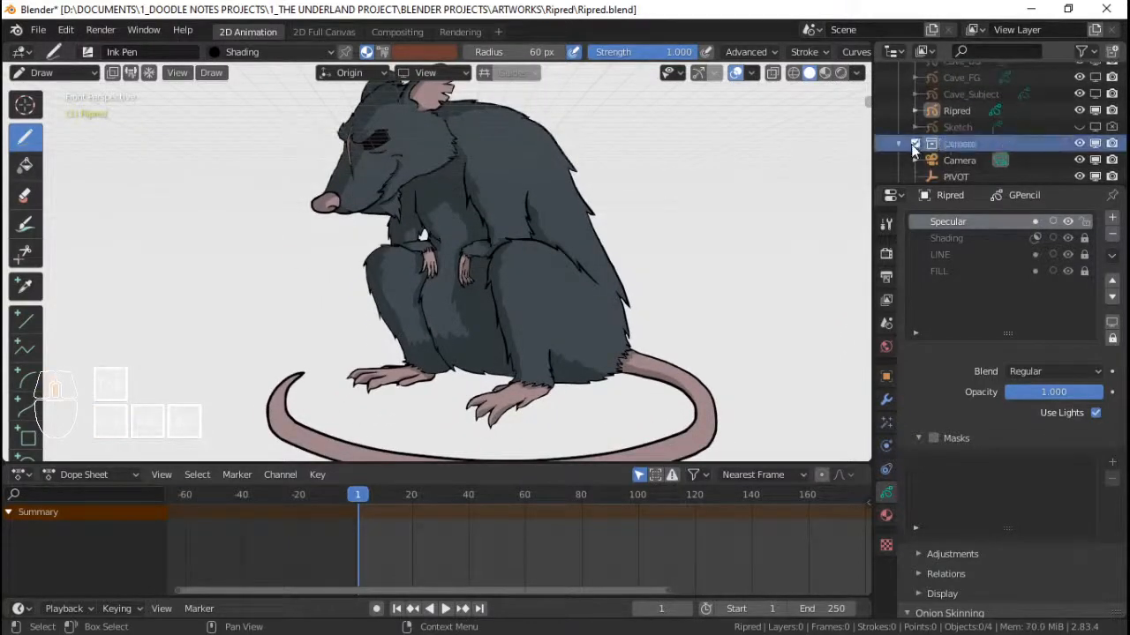
left_click(914, 145)
left_click_drag(873, 162, 827, 159)
key("KP_5")
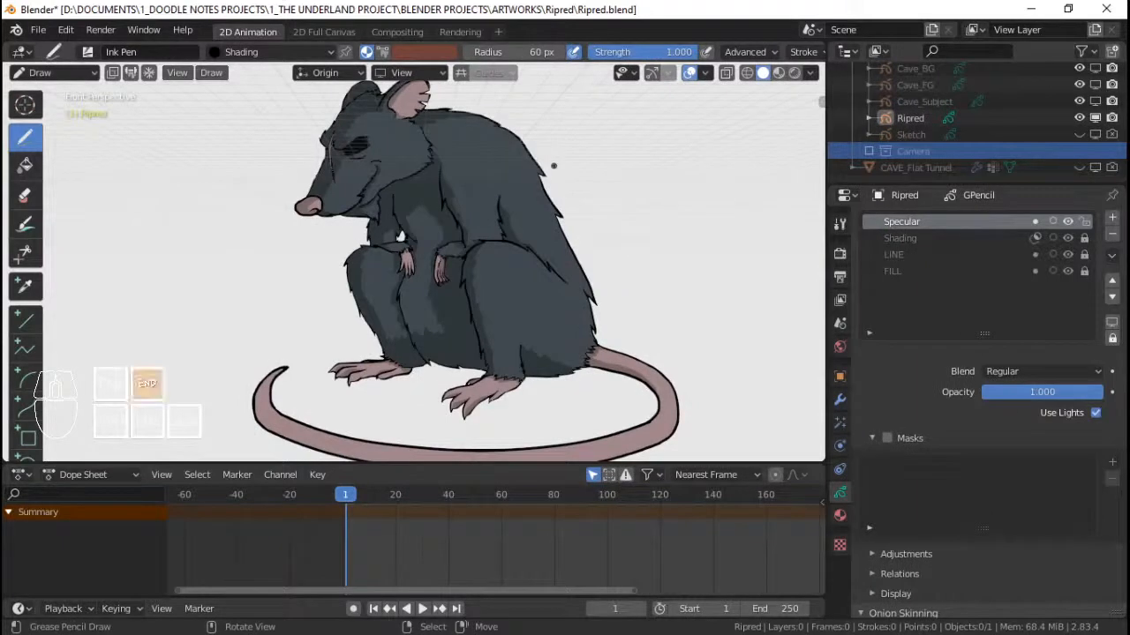
middle_click_drag(499, 301, 464, 321, "ctrl")
middle_click_drag(776, 297, 801, 270, "shift")
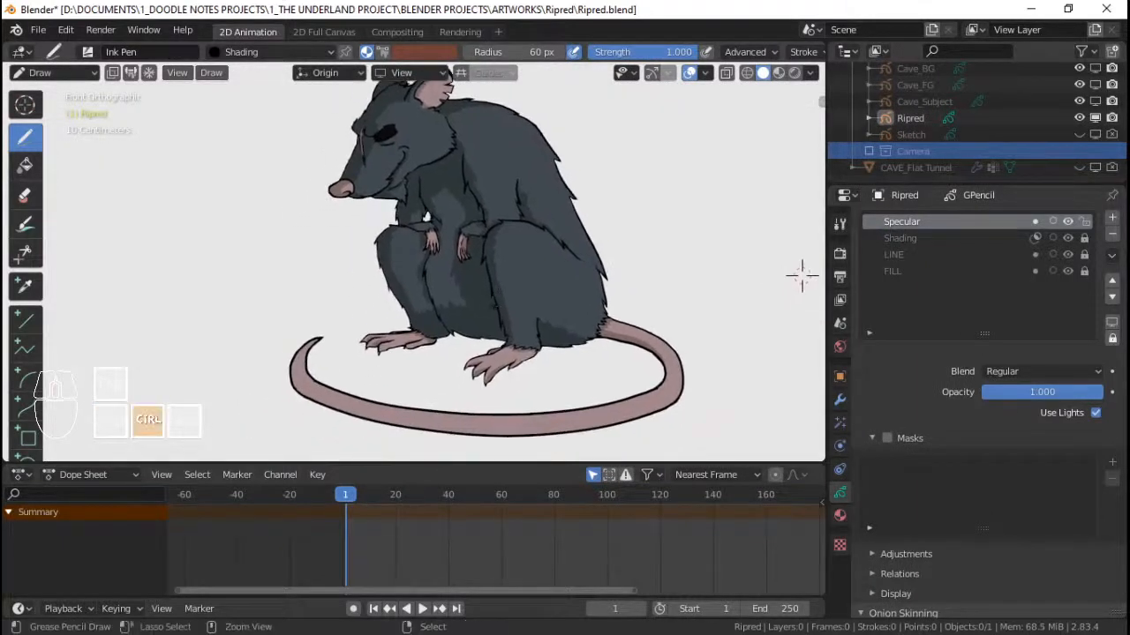
key("ctrl+s")
- Make the Shading layer active and show the rat's material settings
scroll(802, 270, "up", 2)
middle_click_drag(490, 314, 485, 312, "shift")
left_click(952, 224)
left_click(948, 236)
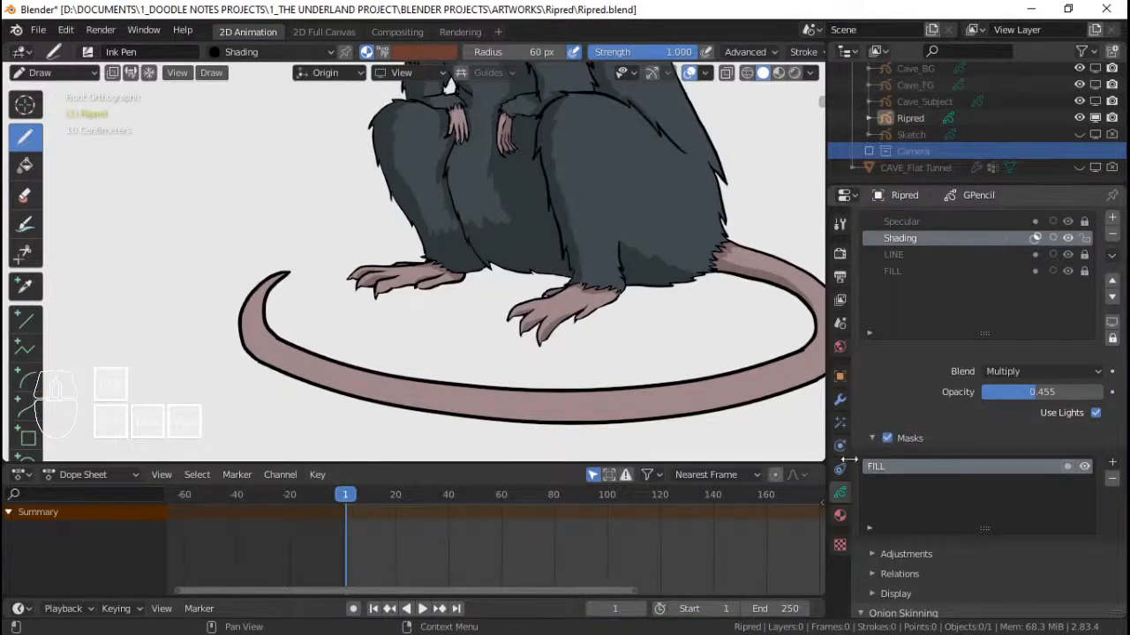
left_click(840, 517)
middle_click_drag(305, 349, 374, 327, "shift")
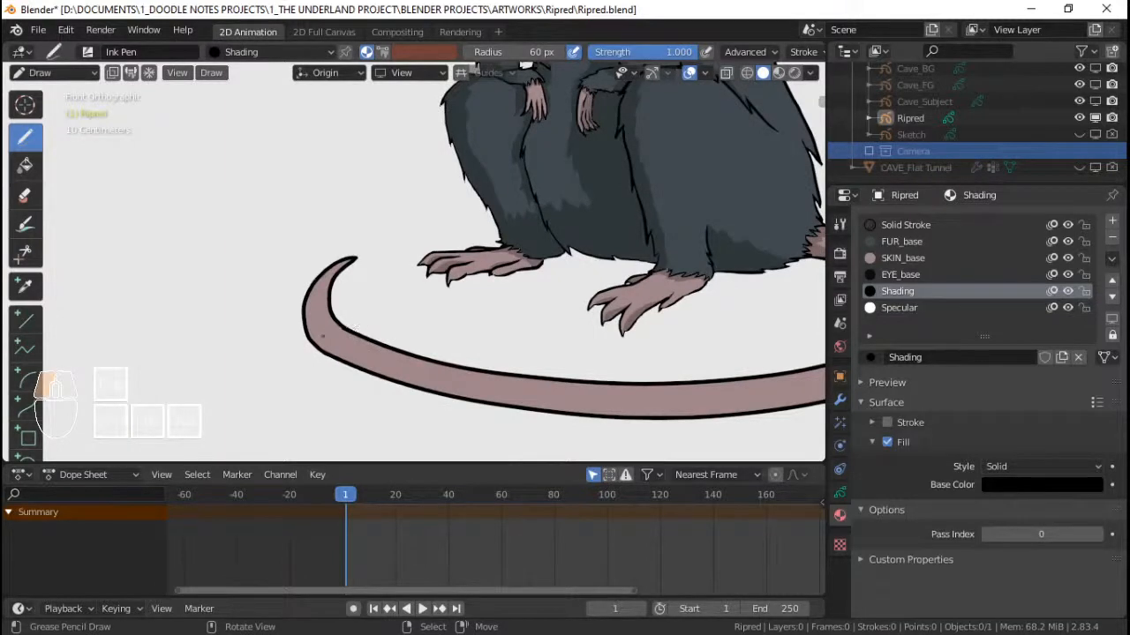
key("ctrl+z")
middle_click_drag(477, 280, 415, 324, "ctrl")
middle_click_drag(414, 324, 373, 344, "shift")
mouse_move(373, 320)
middle_mouse_down("ctrl")
mouse_move(344, 285)
mouse_move(415, 244)
mouse_move(412, 223)
middle_mouse_up("ctrl")
key("ctrl+z")
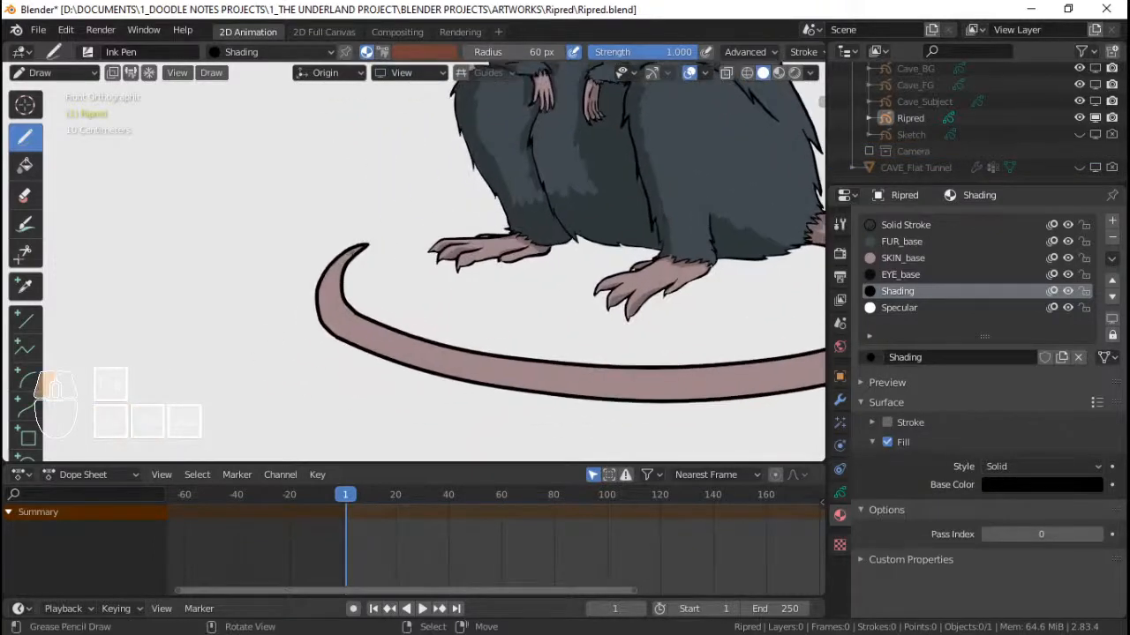
key("ctrl+z")
left_click_drag(364, 239, 363, 241)
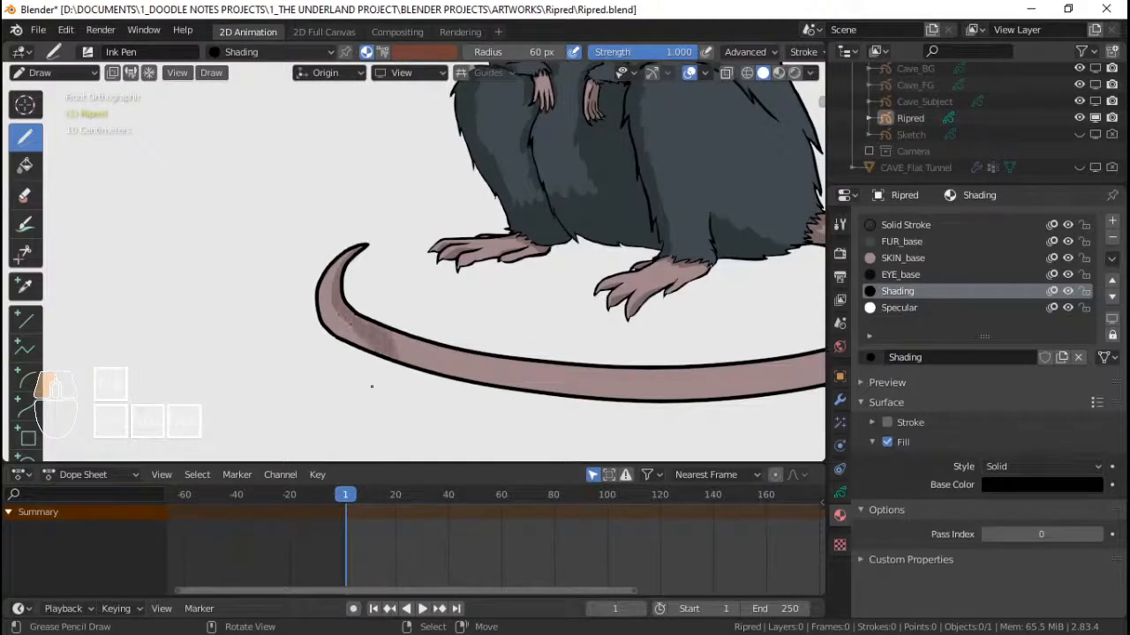
left_click_drag(372, 385, 372, 386)
key("ctrl+z")
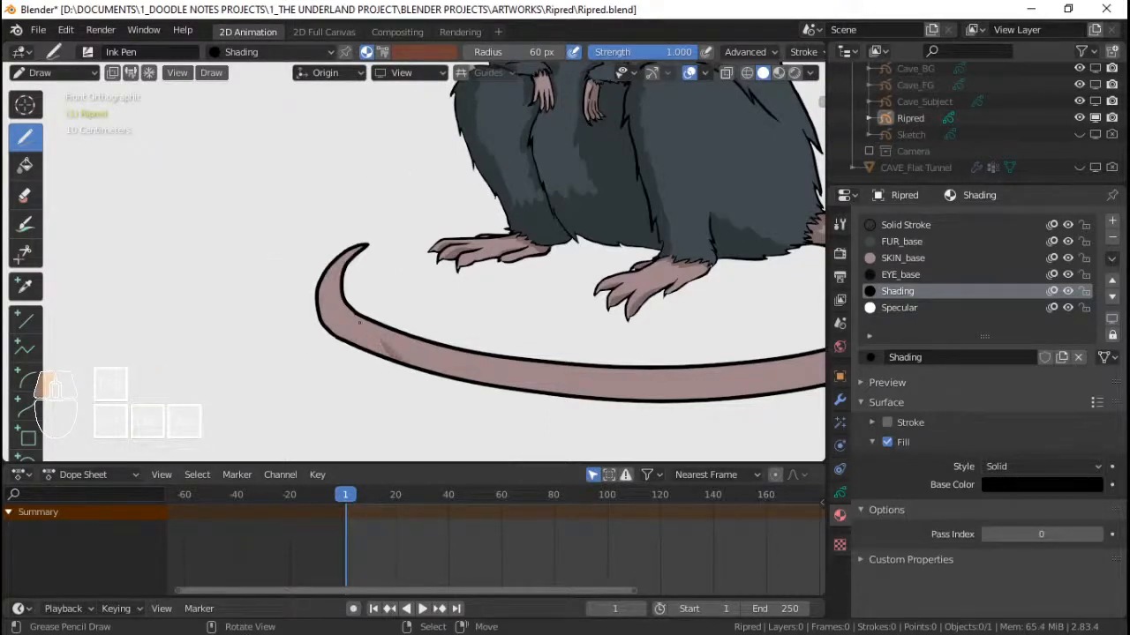
left_click_drag(332, 294, 401, 361)
key("ctrl+z")
mouse_move(331, 288)
left_mouse_down()
mouse_move(336, 235)
mouse_move(345, 375)
left_mouse_up()
middle_click_drag(391, 256, 415, 325, "ctrl")
middle_click_drag(415, 324, 338, 348, "shift")
middle_click_drag(337, 349, 345, 317, "ctrl")
key("ctrl+z")
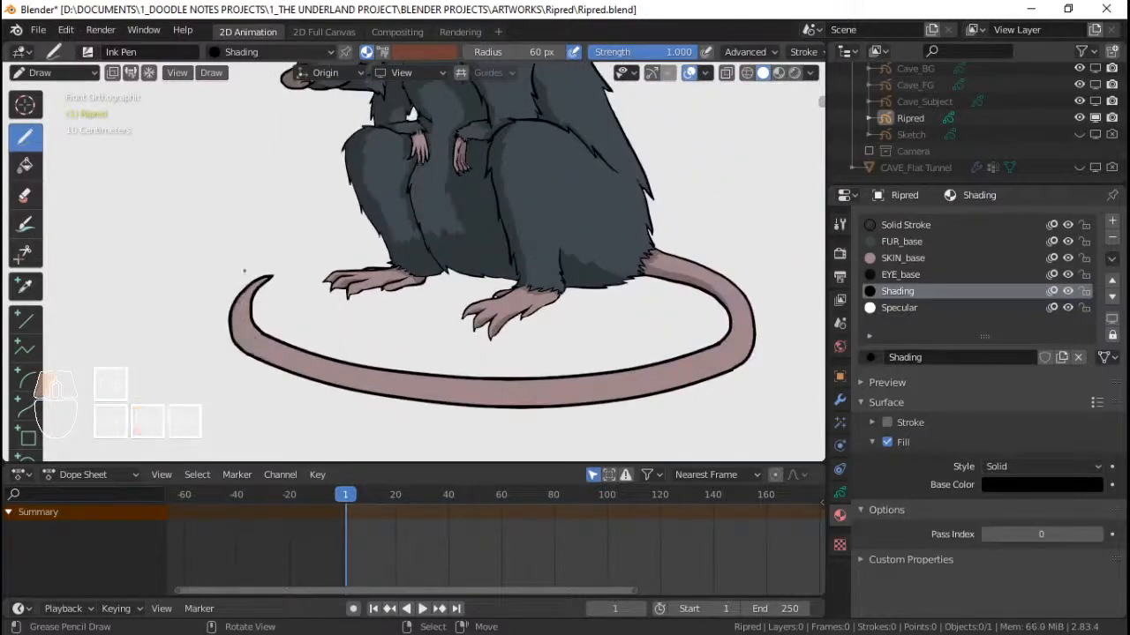
- Paint shading along the underside of the rat's tail from the curled tip to the base, and save the file
left_click_drag(244, 336, 308, 367)
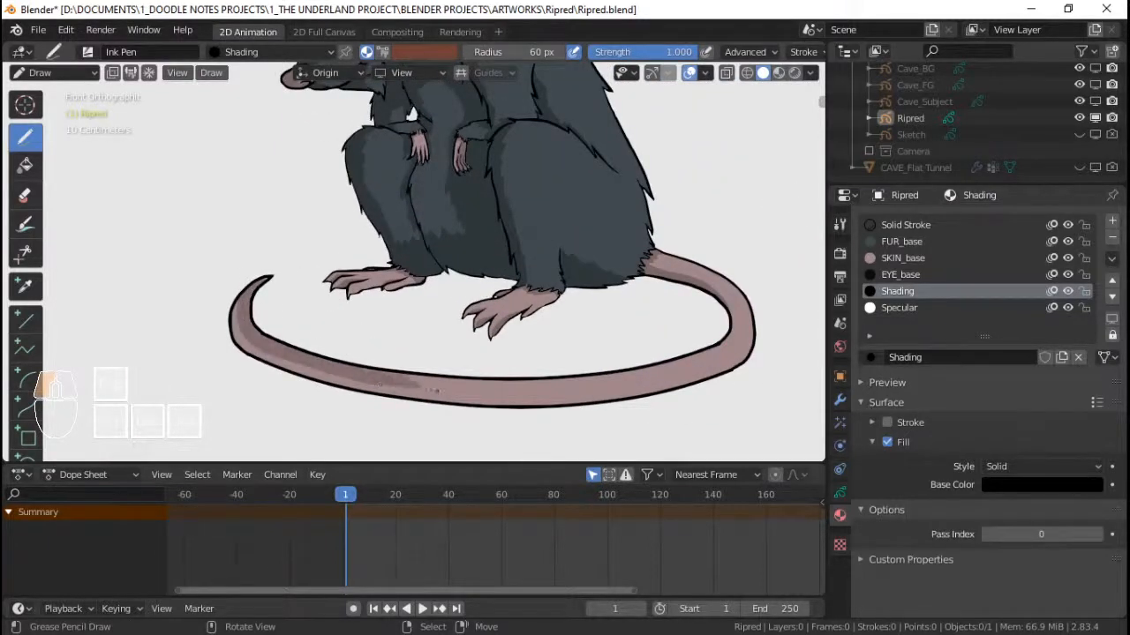
mouse_move(435, 390)
left_mouse_down()
mouse_move(653, 388)
mouse_move(309, 399)
left_mouse_up()
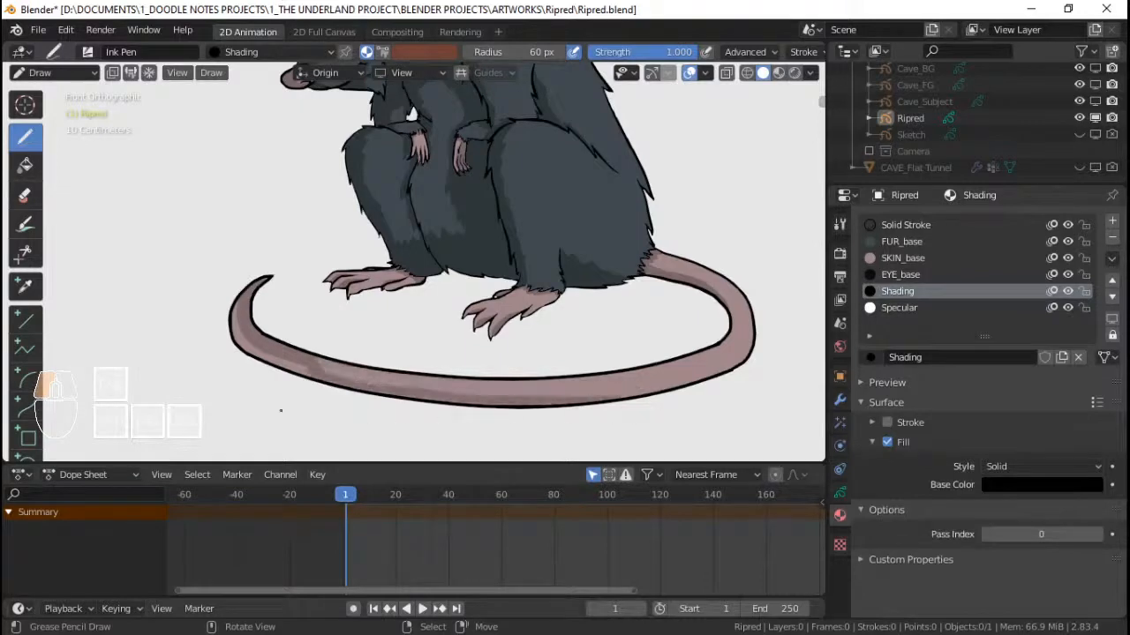
key("ctrl+z")
middle_click_drag(505, 341, 447, 315, "shift")
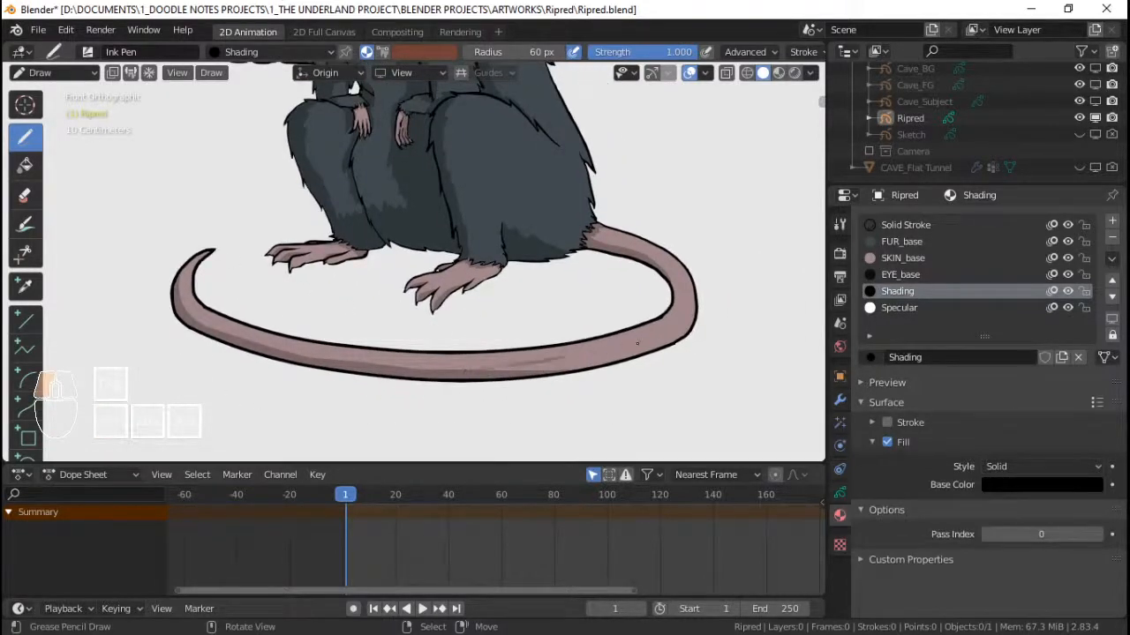
left_click_drag(638, 344, 686, 324)
scroll(653, 296, "up", 4)
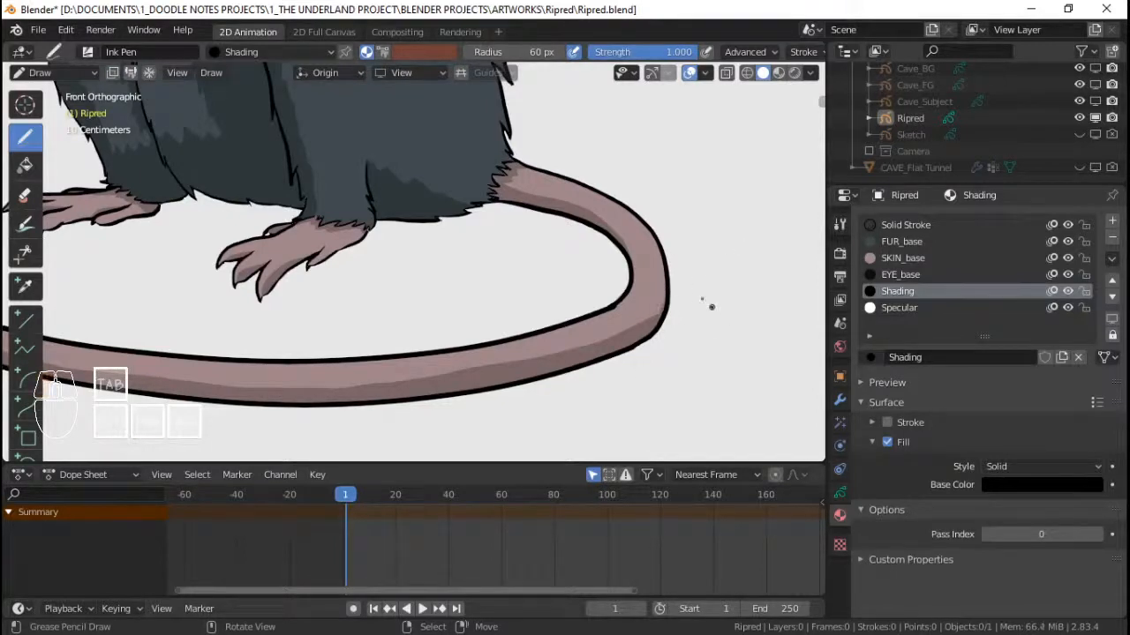
middle_click_drag(712, 307, 697, 343, "ctrl")
key("ctrl+s")
- Examine the shading on the whole rat and close up on its head
middle_click_drag(560, 303, 597, 315, "shift")
middle_click_drag(557, 270, 578, 313, "shift")
mouse_move(551, 250)
middle_mouse_down("shift")
mouse_move(571, 294)
mouse_move(565, 265)
middle_mouse_up("shift")
middle_click_drag(521, 240, 593, 303, "shift")
middle_click_drag(583, 265, 561, 308, "ctrl")
mouse_move(549, 301)
middle_mouse_down("ctrl")
mouse_move(540, 272)
mouse_move(539, 300)
middle_mouse_up("ctrl")
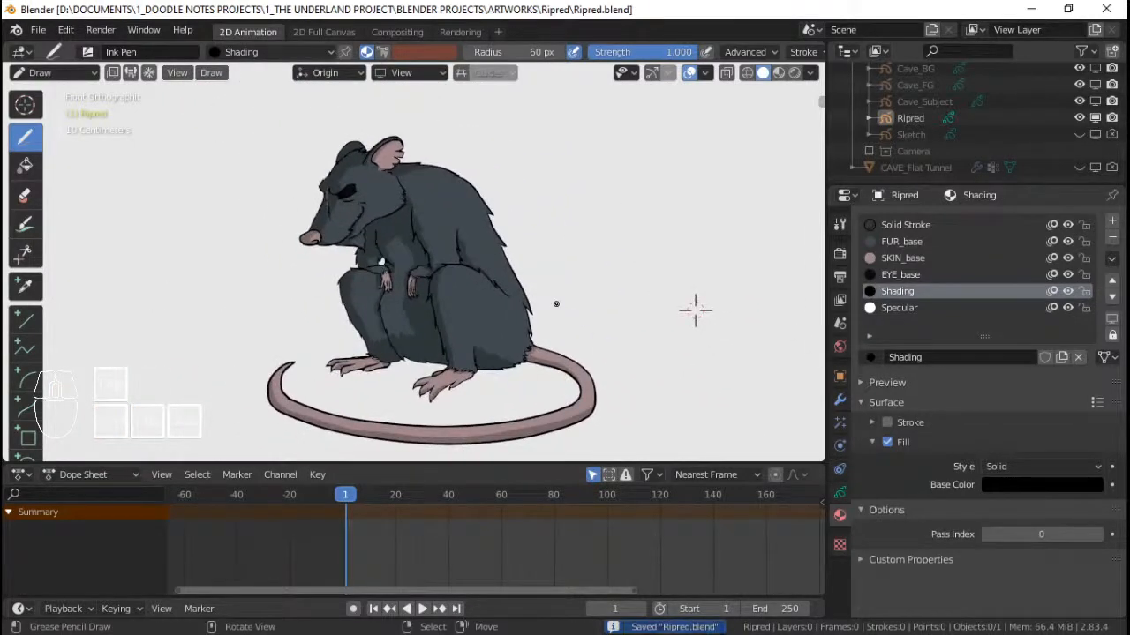
scroll(695, 311, "up", 5)
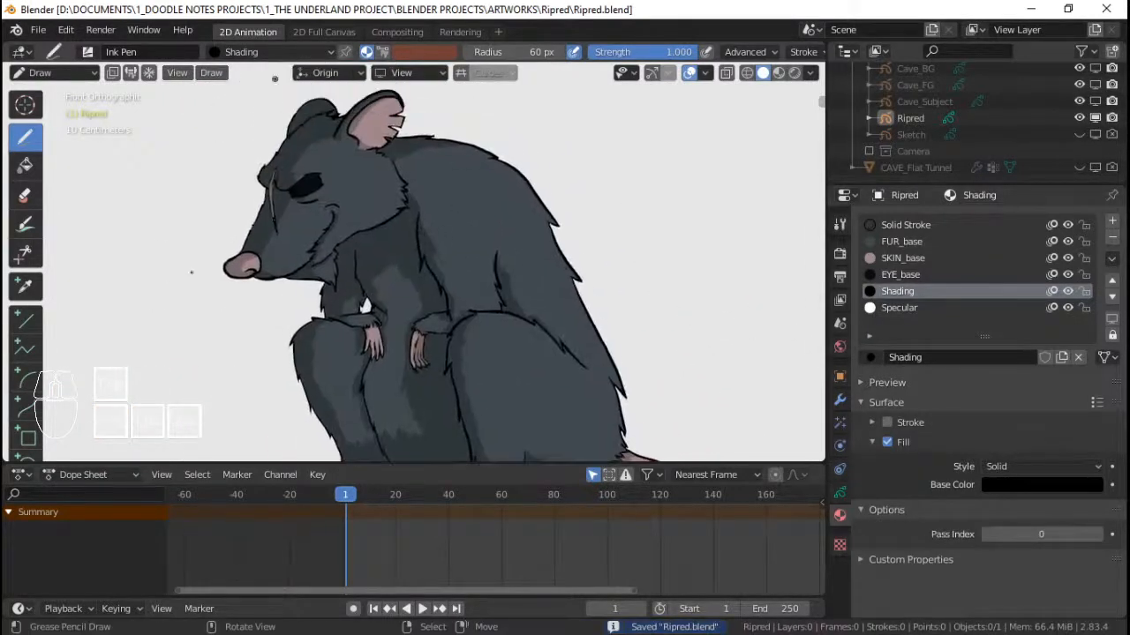
scroll(697, 331, "down", 5)
scroll(670, 327, "down", 1)
scroll(756, 345, "up", 3)
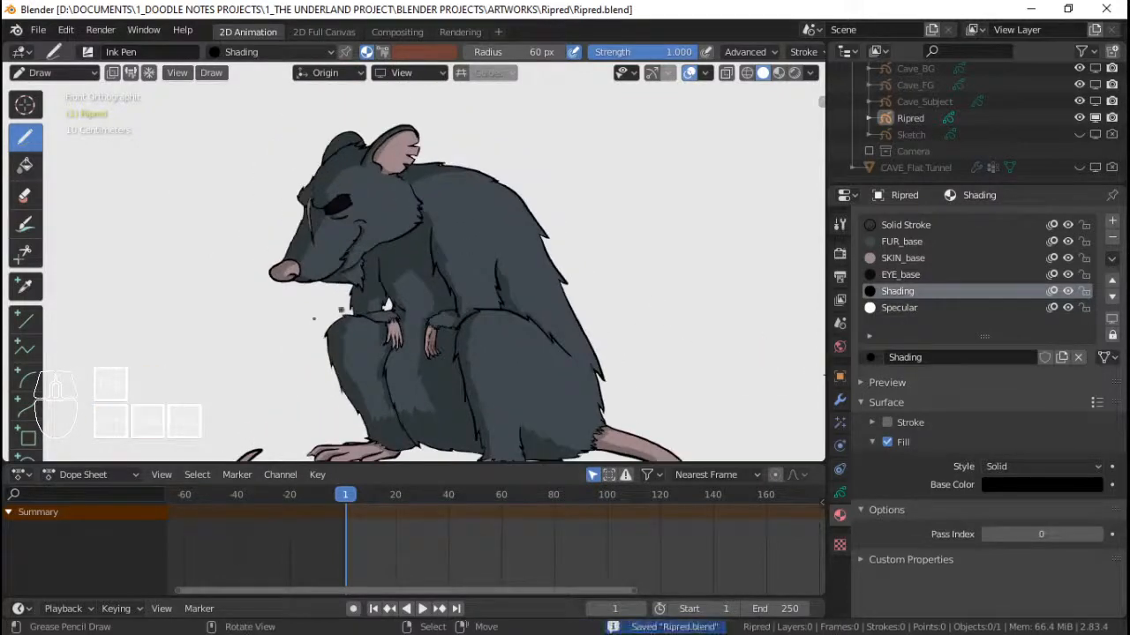
scroll(386, 305, "up", 2)
scroll(727, 345, "down", 4)
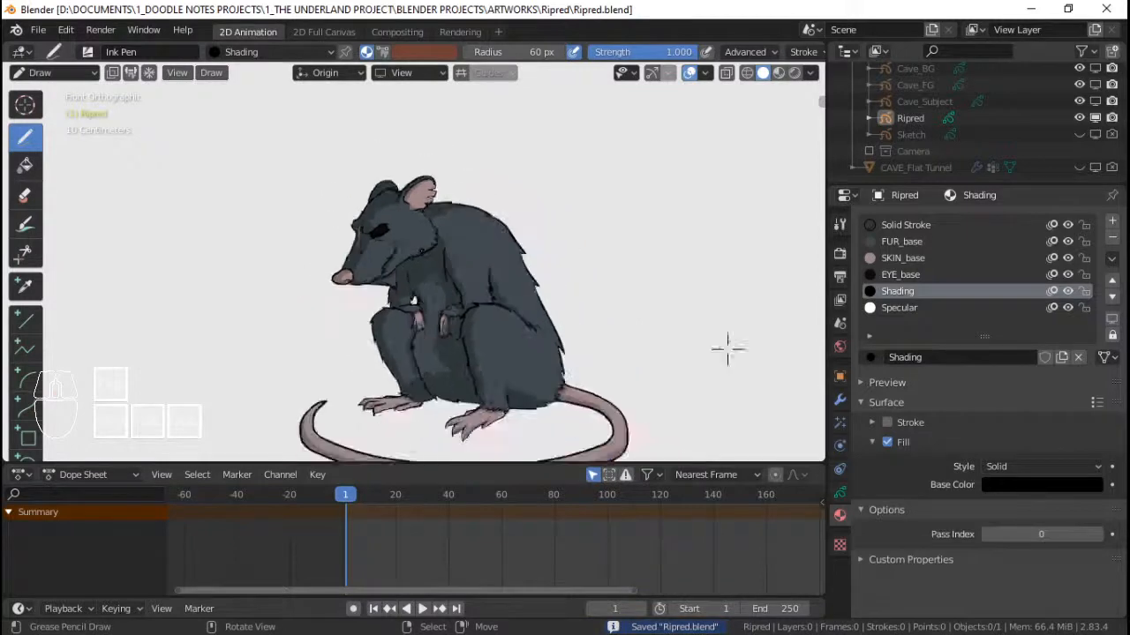
scroll(790, 364, "up", 2)
scroll(790, 365, "up", 3)
scroll(790, 365, "down", 1)
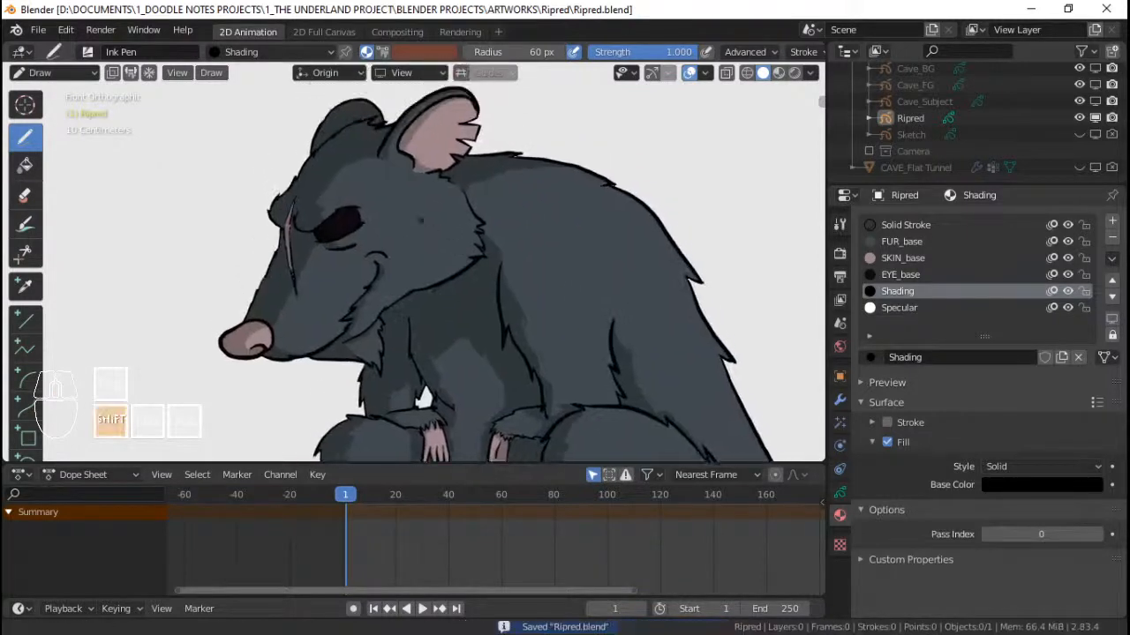
scroll(790, 364, "up", 3)
middle_click_drag(459, 248, 529, 293, "shift")
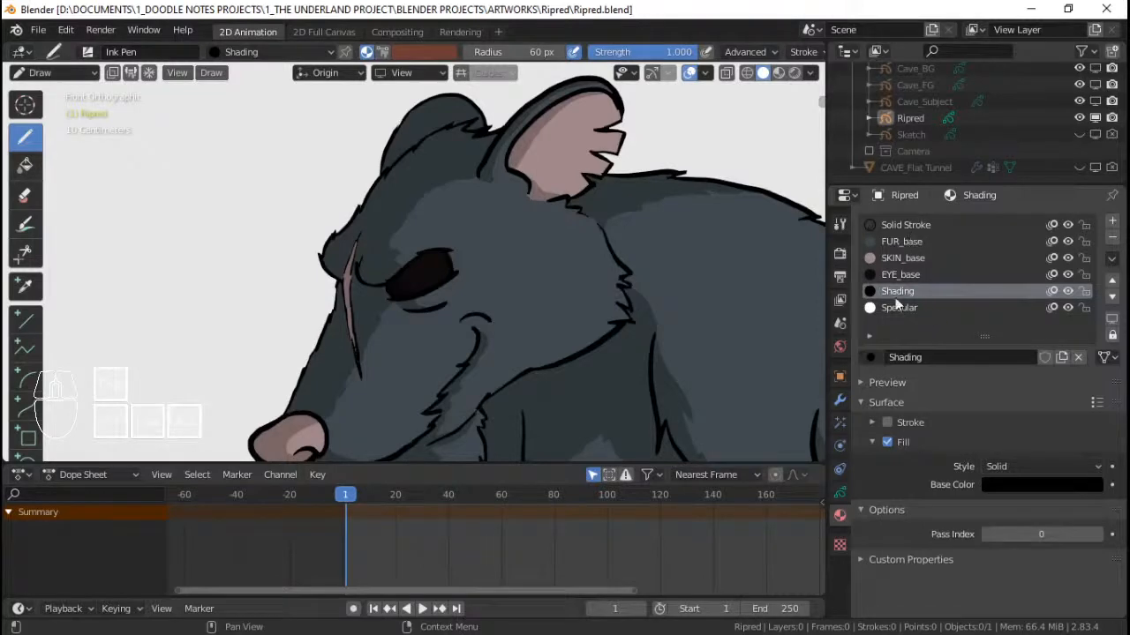
middle_click_drag(537, 280, 591, 382, "ctrl")
middle_click_drag(591, 383, 586, 301, "shift")
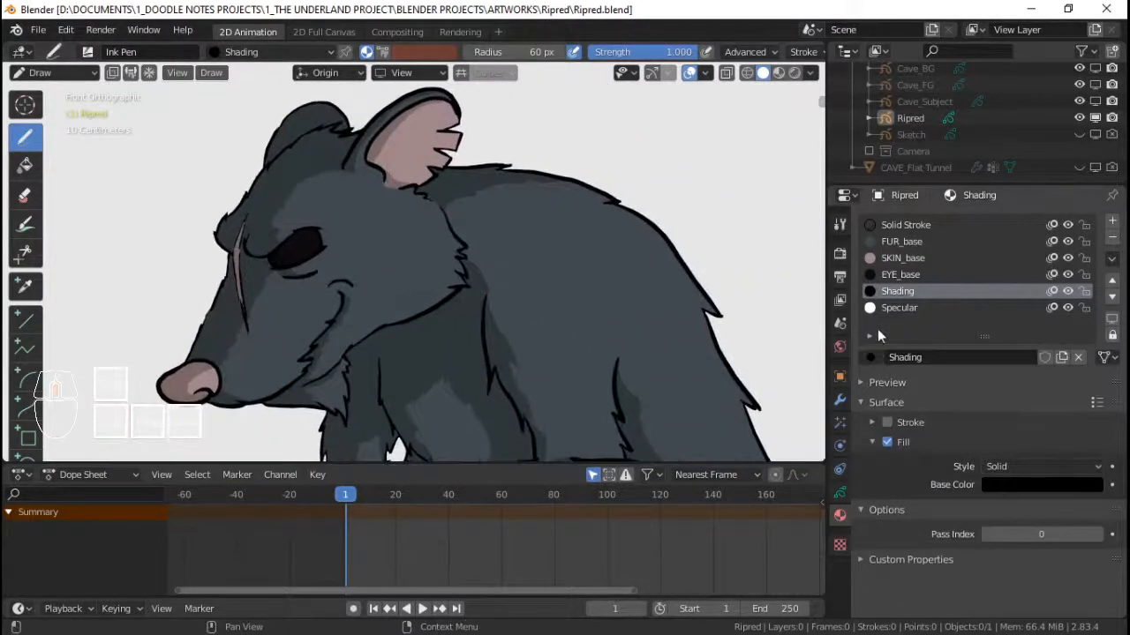
- Lock the Shading layer, make the Specular layer active, and set its blend mode to Add
left_click(840, 491)
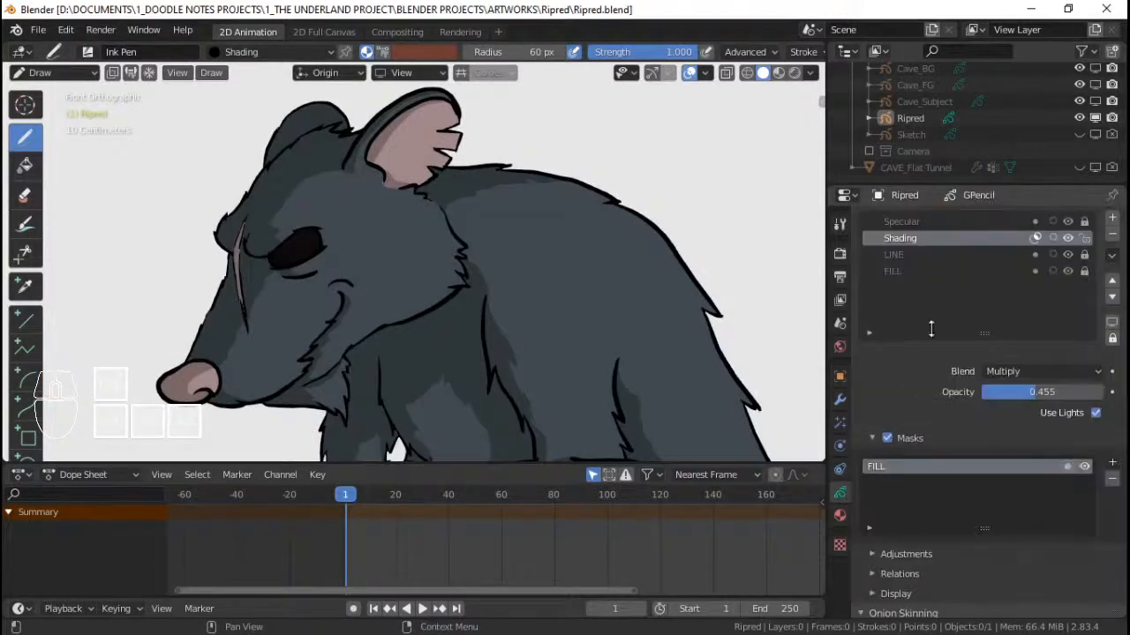
left_click(1084, 236)
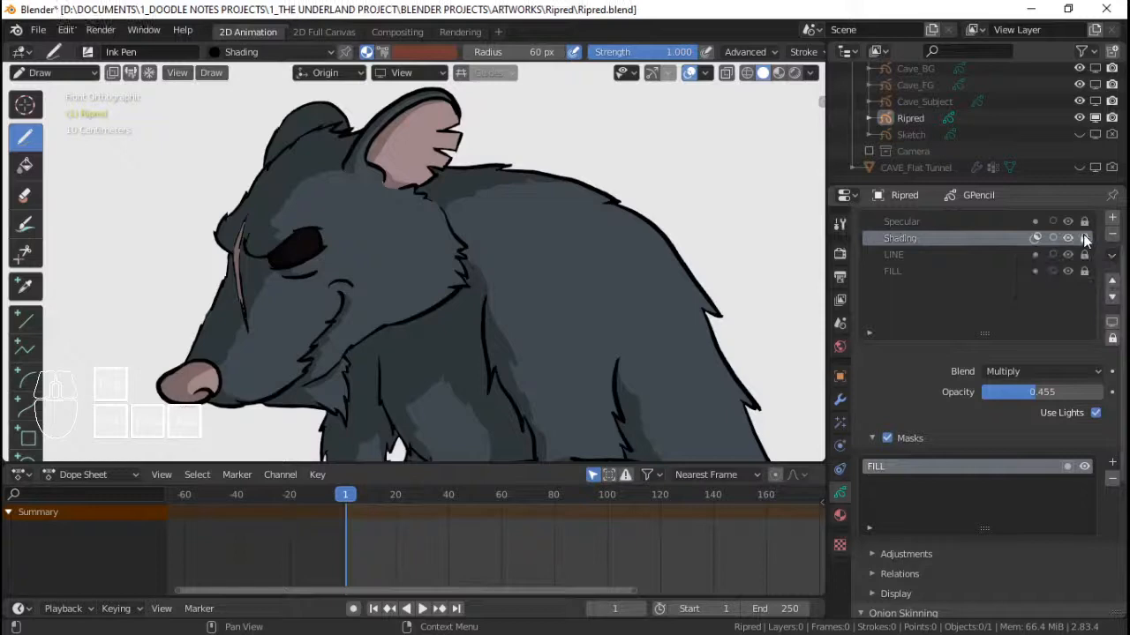
left_click(968, 220)
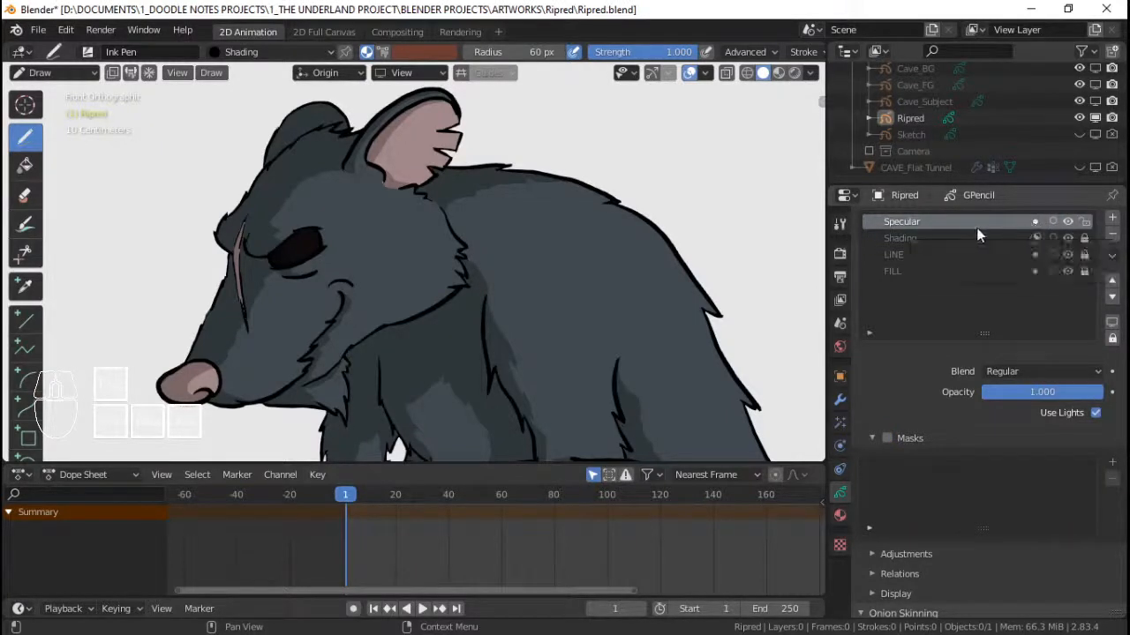
left_click(1029, 372)
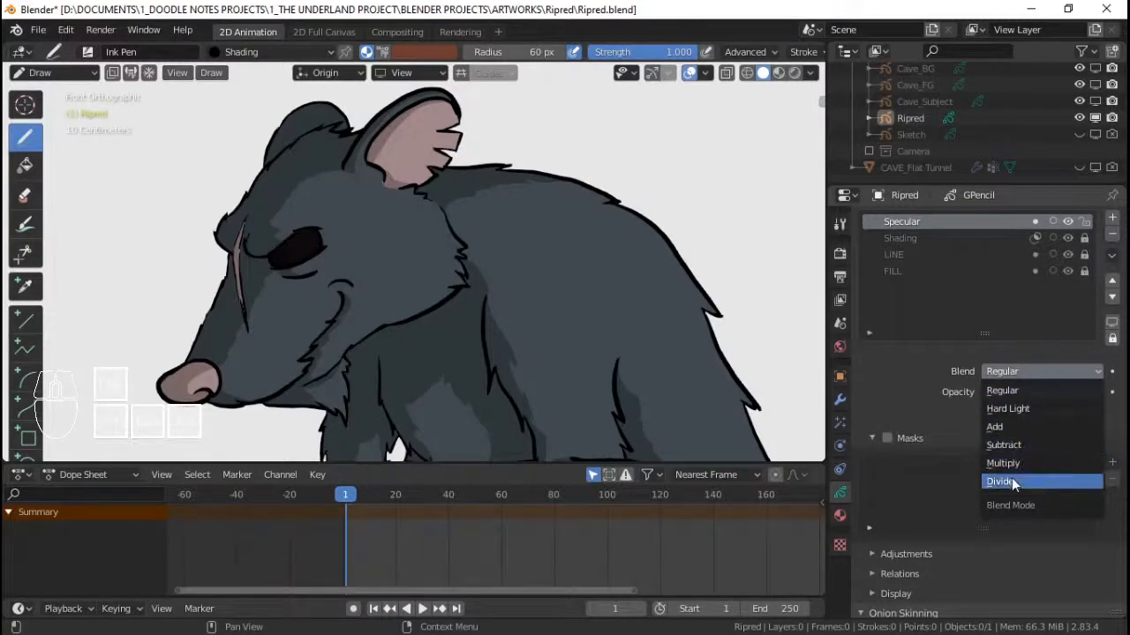
left_click(1017, 428)
scroll(336, 221, "up", 2)
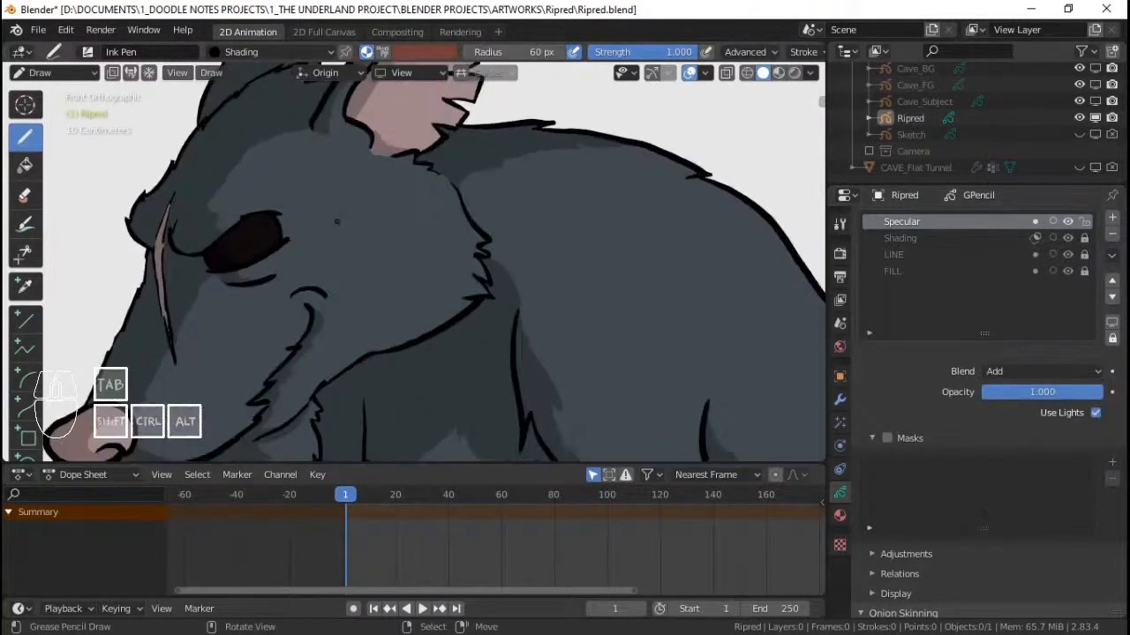
- Add a new material to the rat after the Specular material and name it Sheen
left_click(840, 517)
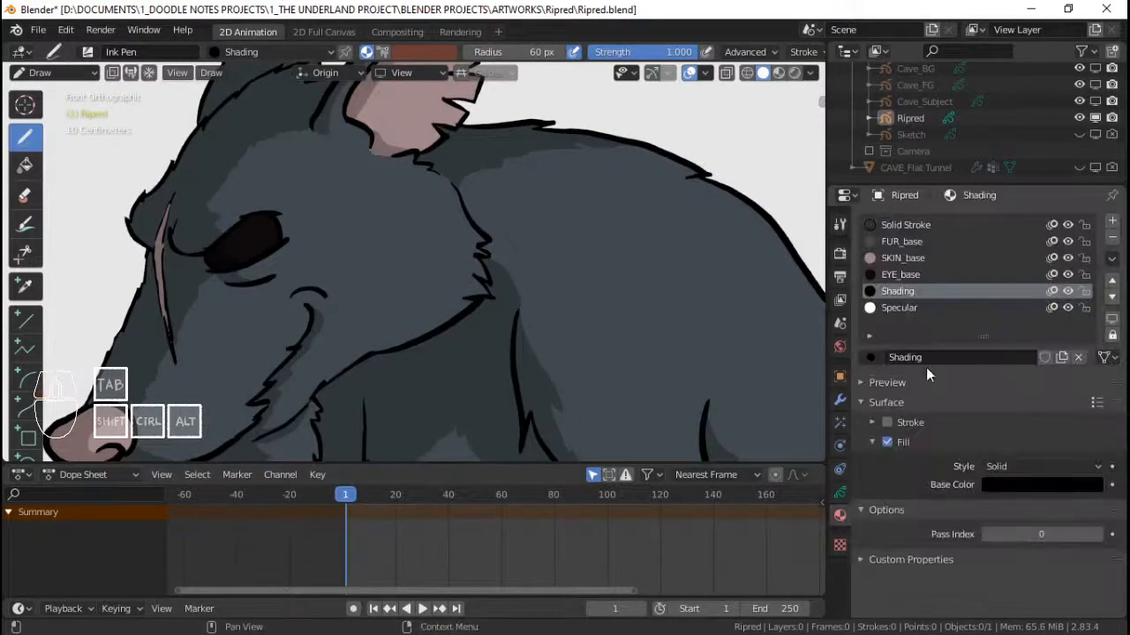
left_click(922, 308)
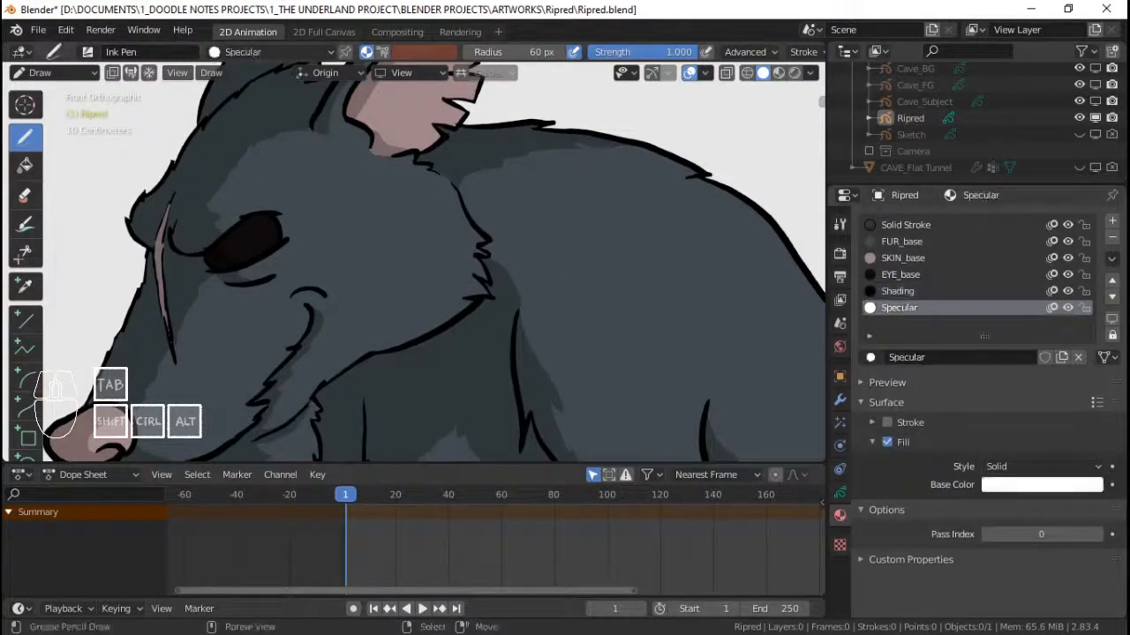
mouse_move(530, 265)
middle_mouse_down("shift")
mouse_move(547, 344)
mouse_move(617, 291)
mouse_move(527, 302)
middle_mouse_up("shift")
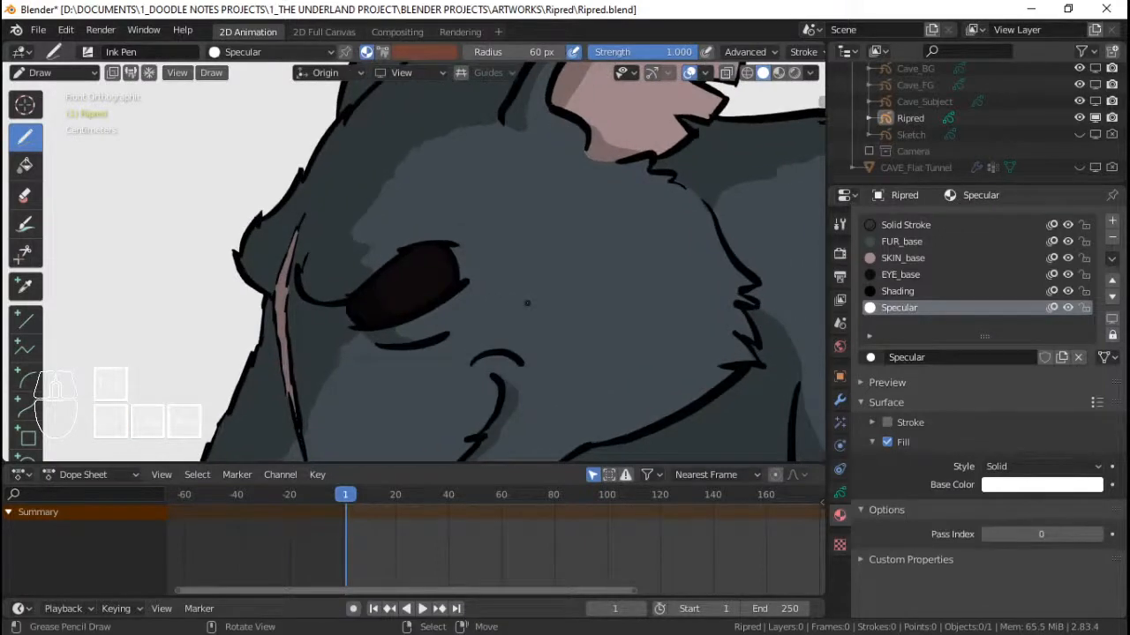
left_click(1112, 221)
left_click(941, 357)
double_click(936, 357)
type("Specul")
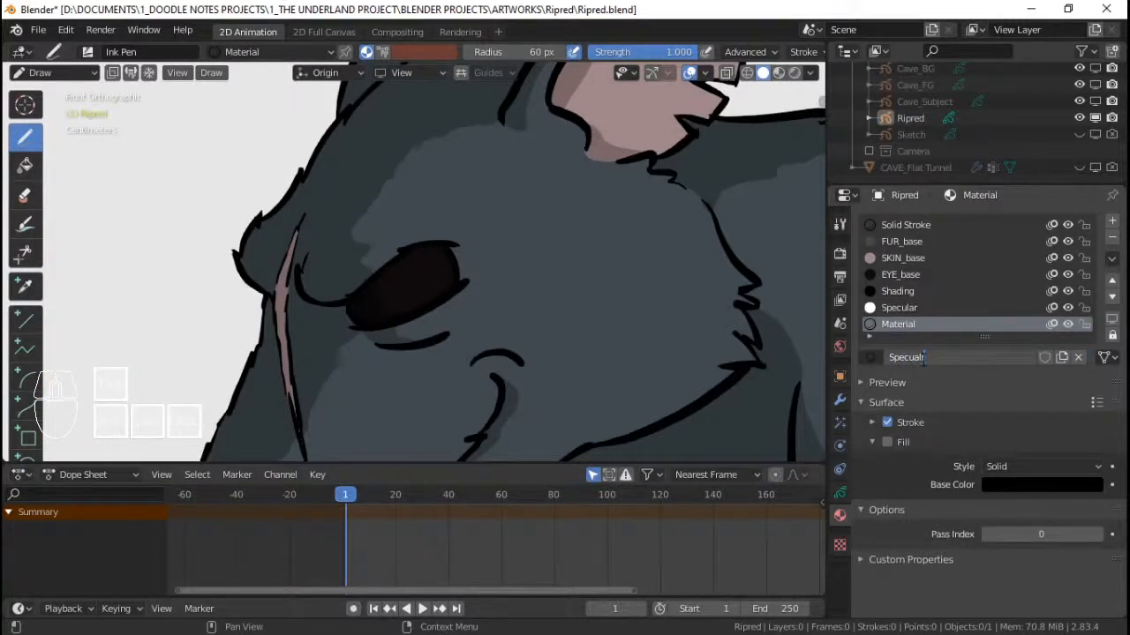
key("ctrl+BackSpace")
type("Shi")
key("Return")
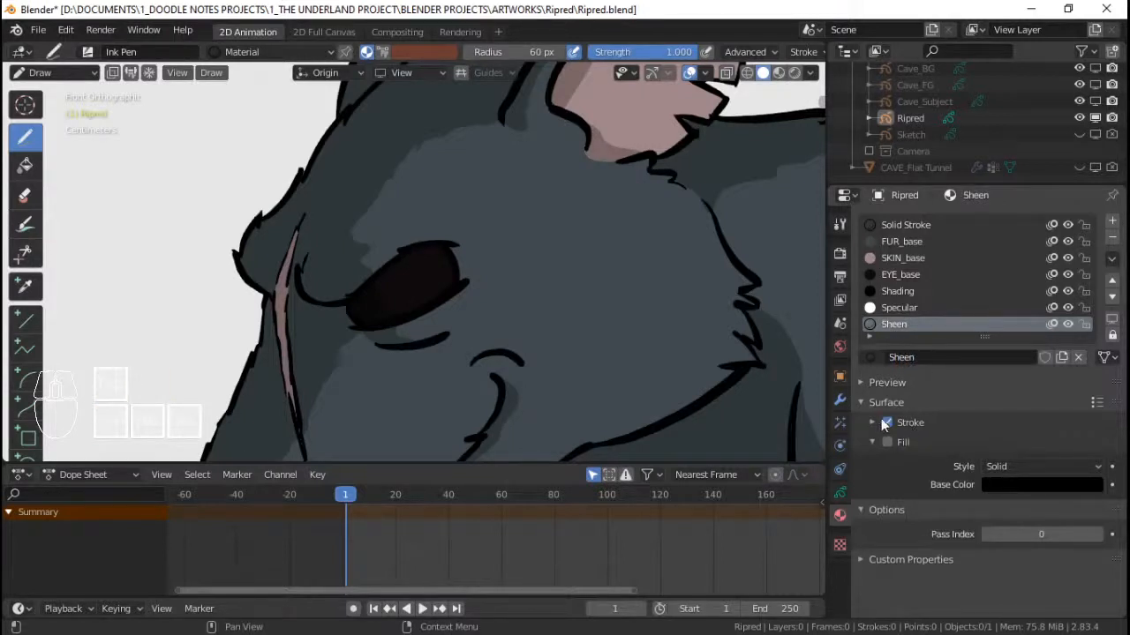
- Make the Sheen material fill-only with an orange base color of hue 0.084, saturation 0.711 and value 1.000
left_click(1019, 487)
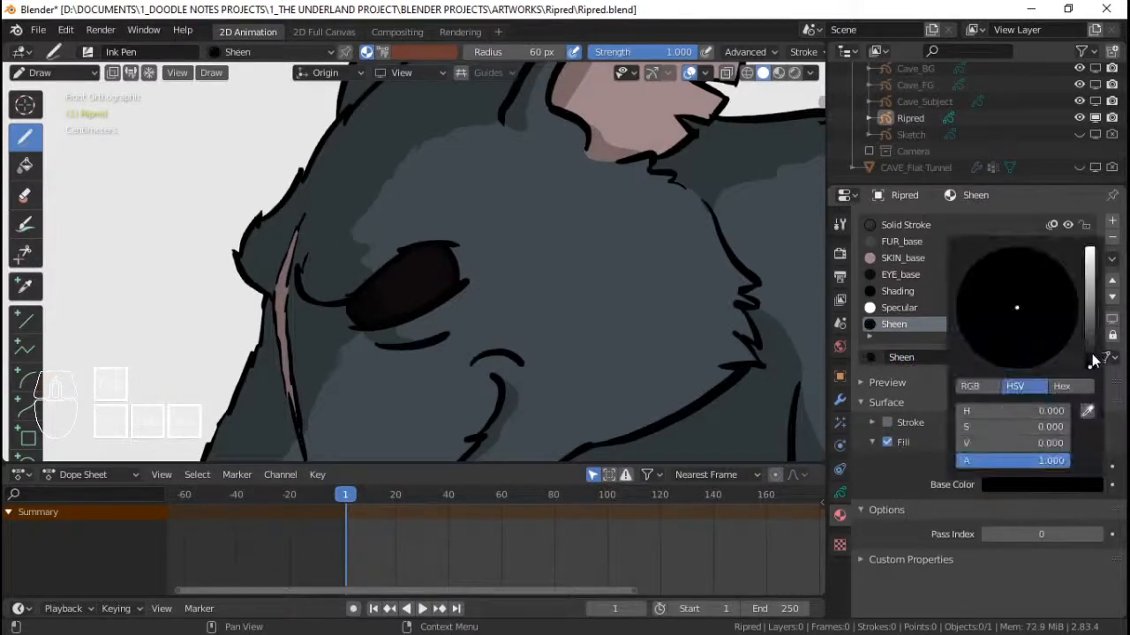
left_click_drag(1092, 361, 1092, 291)
left_click_drag(995, 329, 993, 324)
left_click(1090, 280)
left_click_drag(1090, 281, 1090, 250)
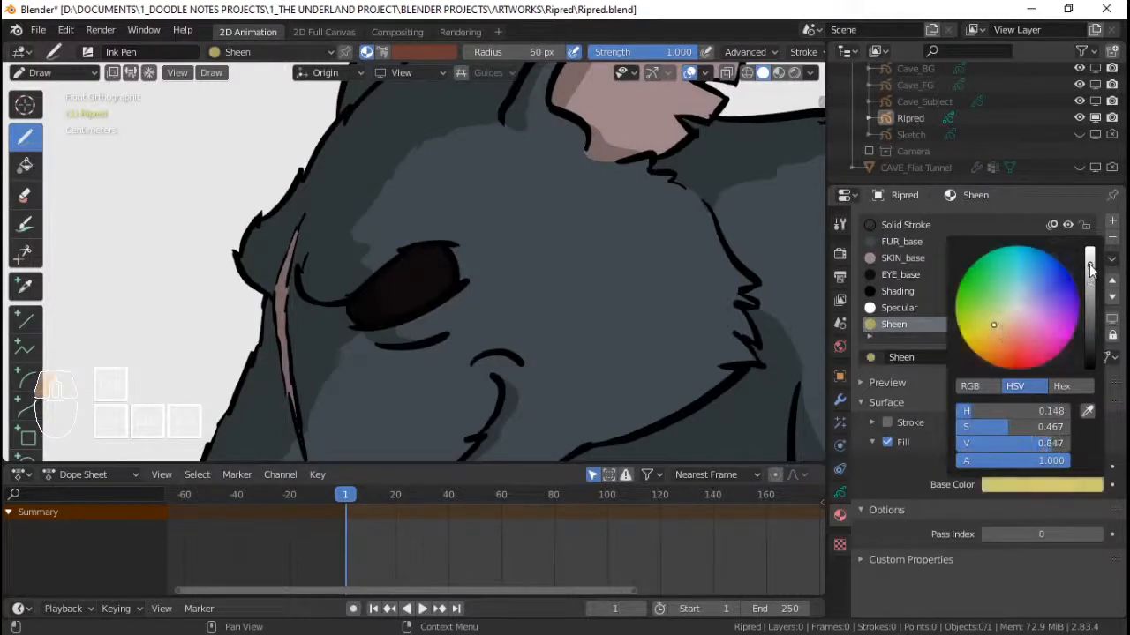
left_click_drag(996, 325, 995, 345)
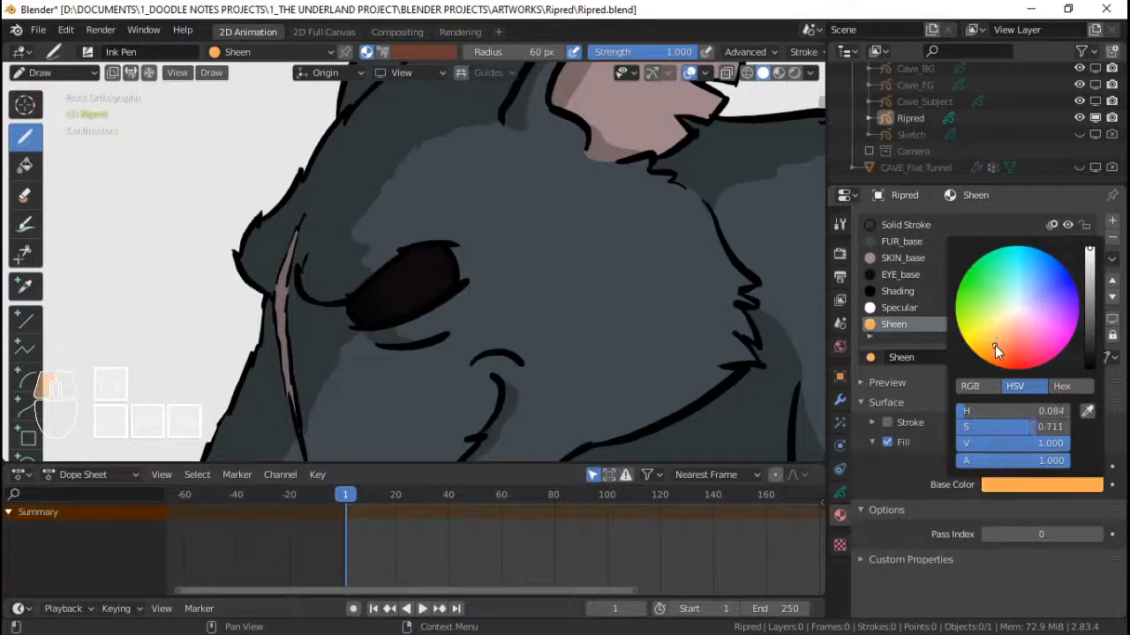
- Switch the viewport to rendered shading and show the Cave_BG and Cave_Subject objects behind the rat
left_click(794, 74)
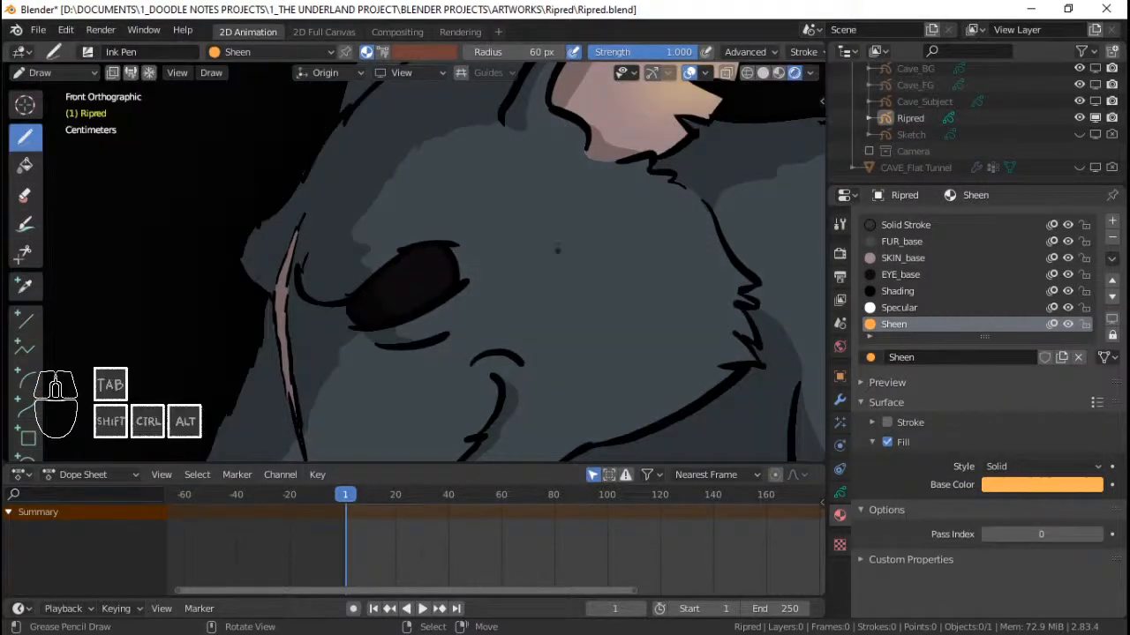
mouse_move(560, 233)
middle_mouse_down("ctrl")
mouse_move(563, 374)
mouse_move(550, 217)
mouse_move(558, 233)
middle_mouse_up("ctrl")
middle_click_drag(559, 233, 565, 291, "ctrl")
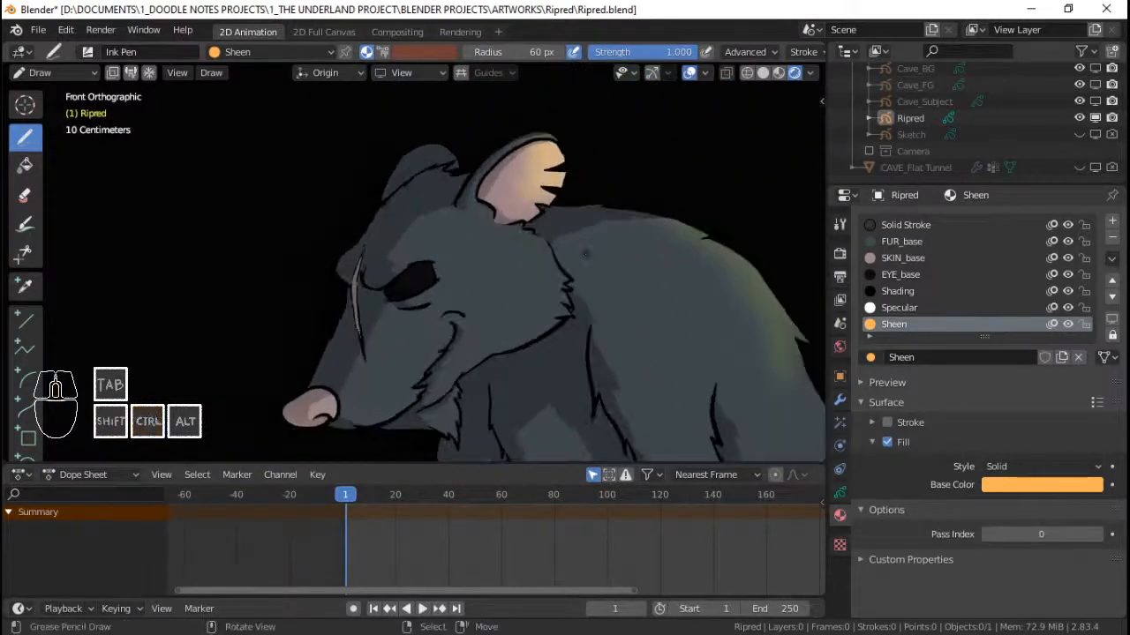
left_click_drag(1125, 145, 1117, 115)
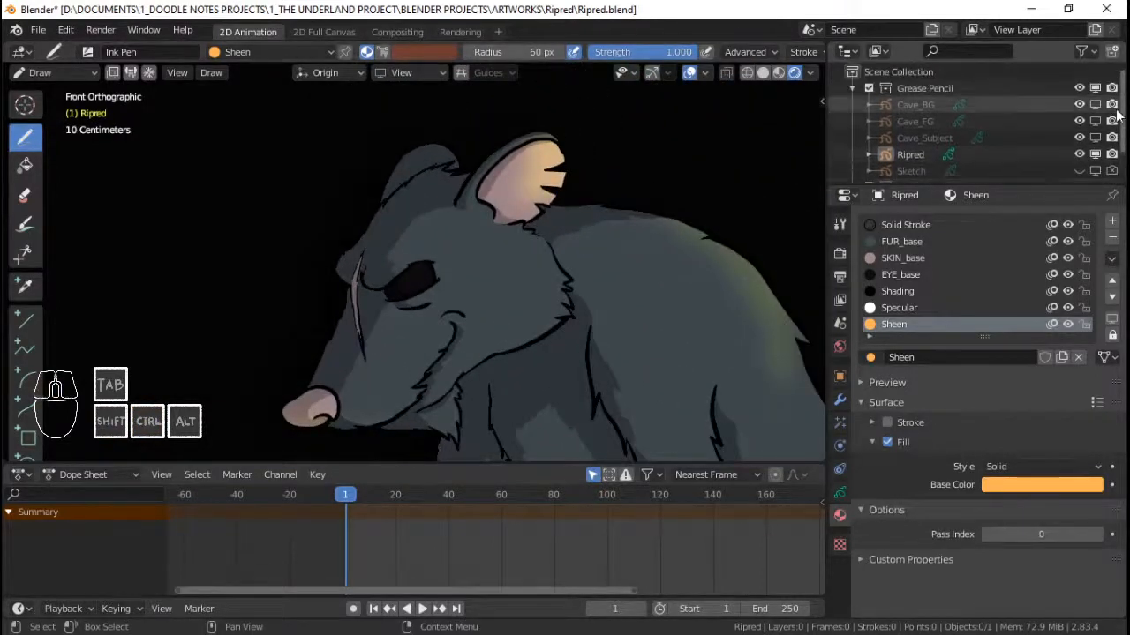
left_click(1080, 105)
left_click(1079, 121)
left_click(1080, 121)
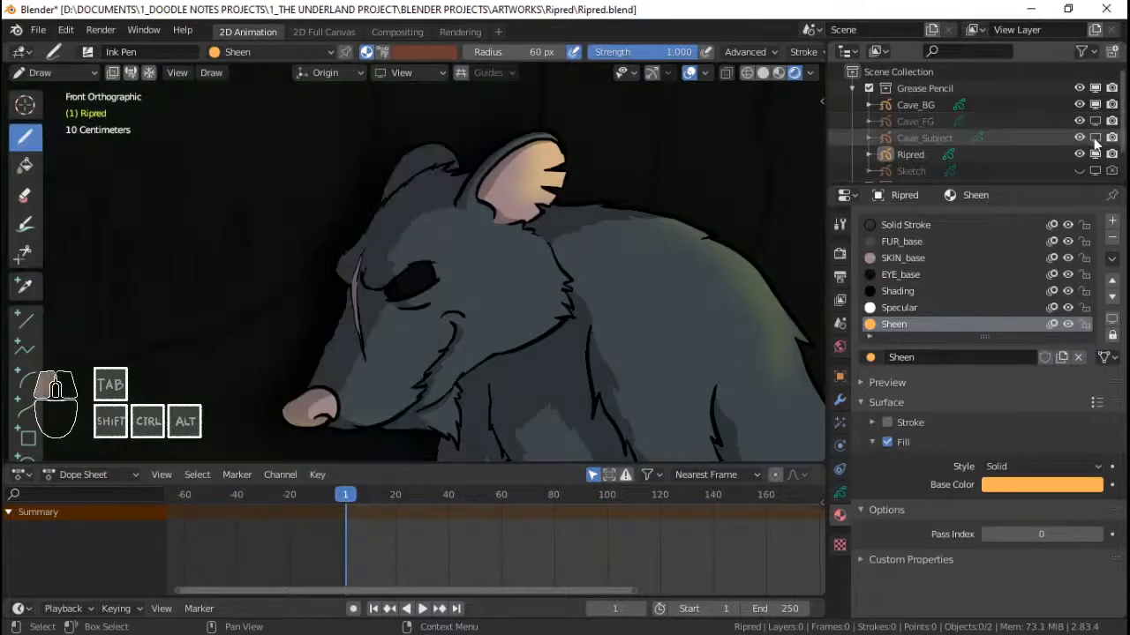
left_click(1079, 137)
mouse_move(565, 265)
middle_mouse_down("ctrl")
mouse_move(565, 397)
mouse_move(565, 265)
mouse_move(570, 284)
middle_mouse_up("ctrl")
middle_click_drag(570, 284, 580, 209, "ctrl")
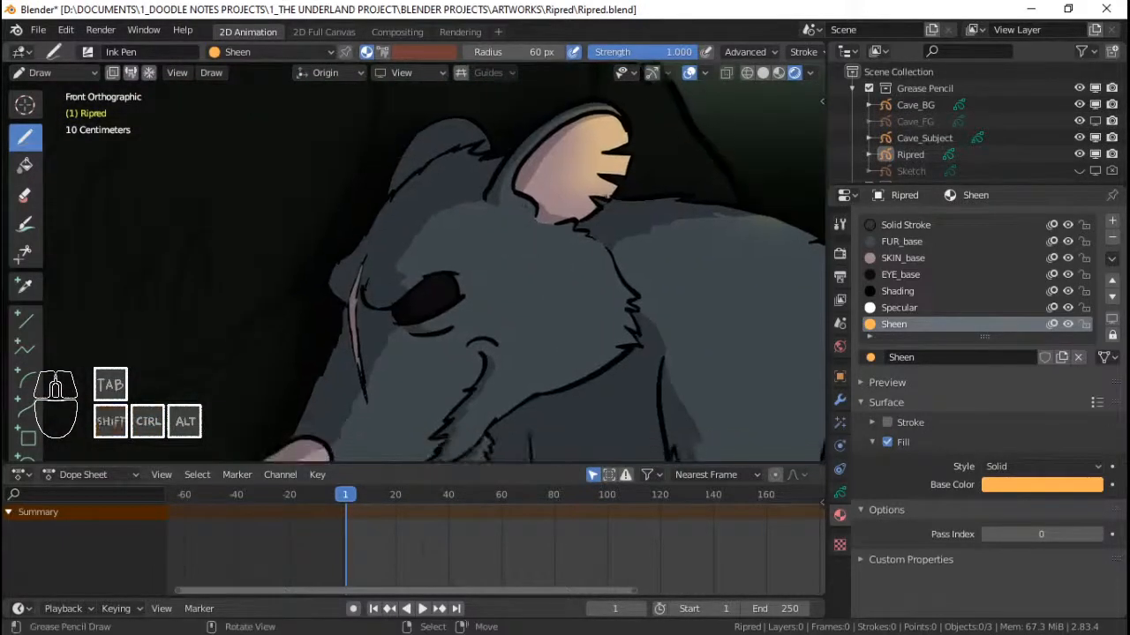
- Select the Ripred object, show its Grease Pencil layers, and enter Draw mode at the rat's eye
left_click(931, 159)
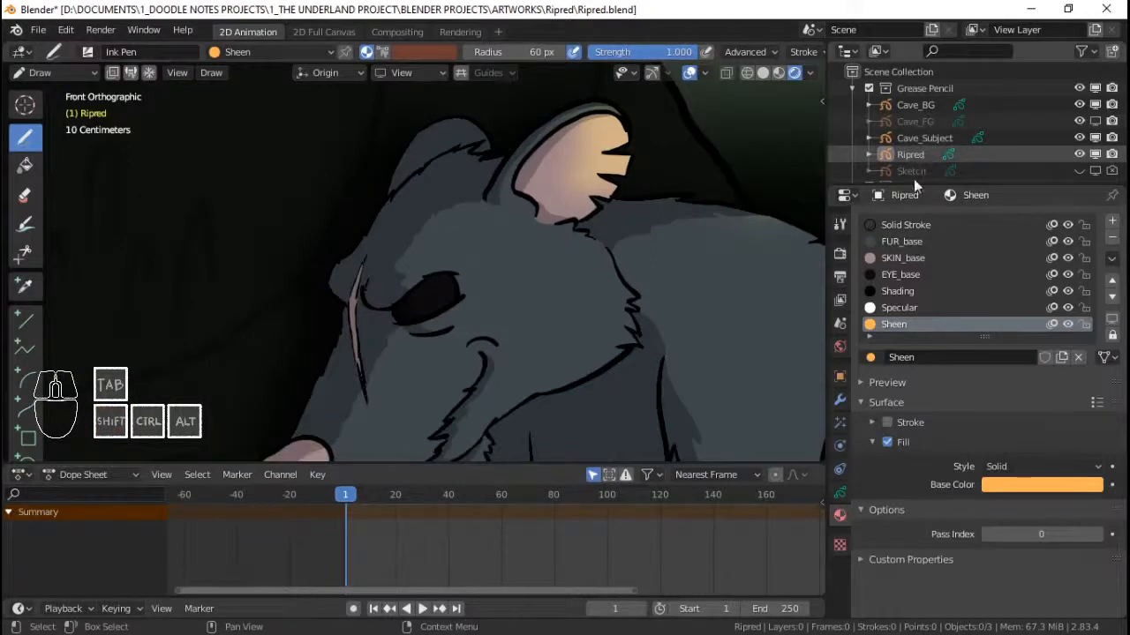
left_click(840, 491)
mouse_move(565, 353)
middle_mouse_down("ctrl")
mouse_move(565, 282)
mouse_move(506, 255)
middle_mouse_up("ctrl")
key("ctrl+Tab")
left_click(511, 168)
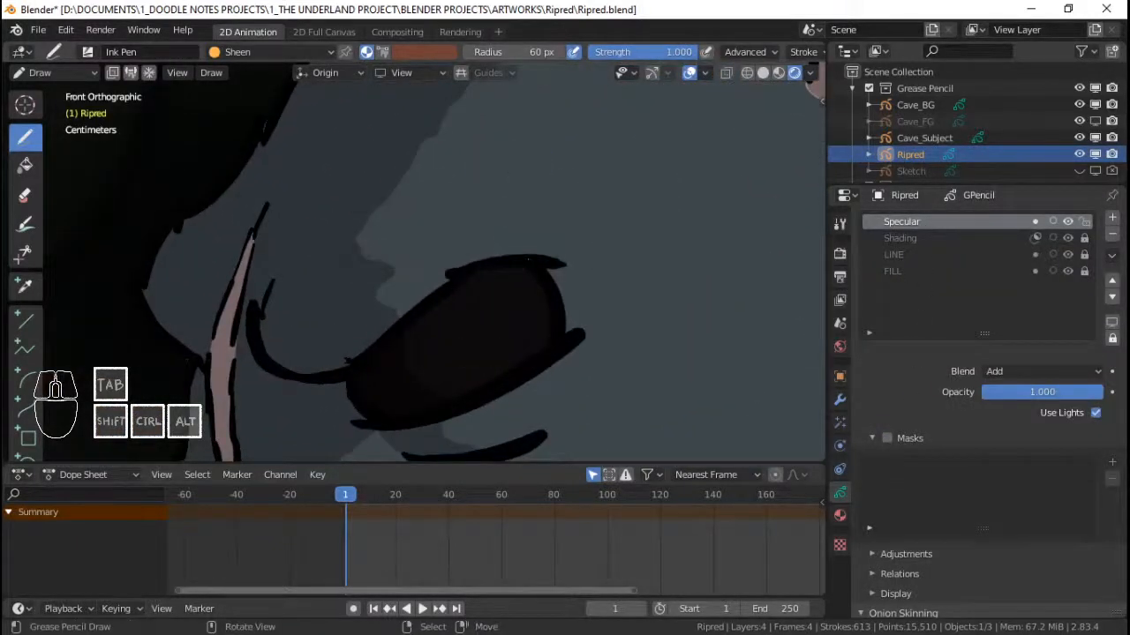
- Draw an orange Sheen iris inside the rat's dark eye on the Specular layer, undoing the first stroke
left_click_drag(529, 309, 507, 311)
mouse_move(507, 311)
middle_mouse_down("ctrl")
mouse_move(530, 353)
mouse_move(506, 338)
middle_mouse_up("ctrl")
key("ctrl+z")
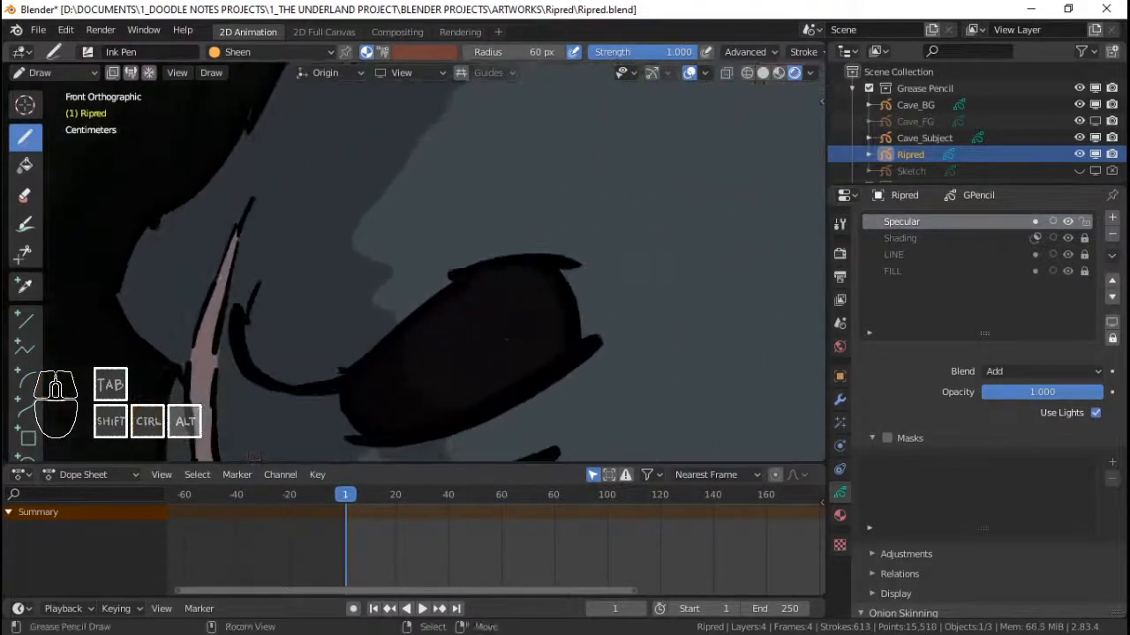
mouse_move(512, 289)
left_mouse_down()
mouse_move(544, 340)
mouse_move(506, 353)
mouse_move(488, 320)
left_mouse_up()
middle_click_drag(512, 325, 516, 393, "ctrl")
- Lower the Specular layer's opacity to 0.248 and show the rat's material settings
mouse_move(1020, 390)
left_mouse_down()
mouse_move(971, 396)
mouse_move(1037, 393)
left_mouse_up()
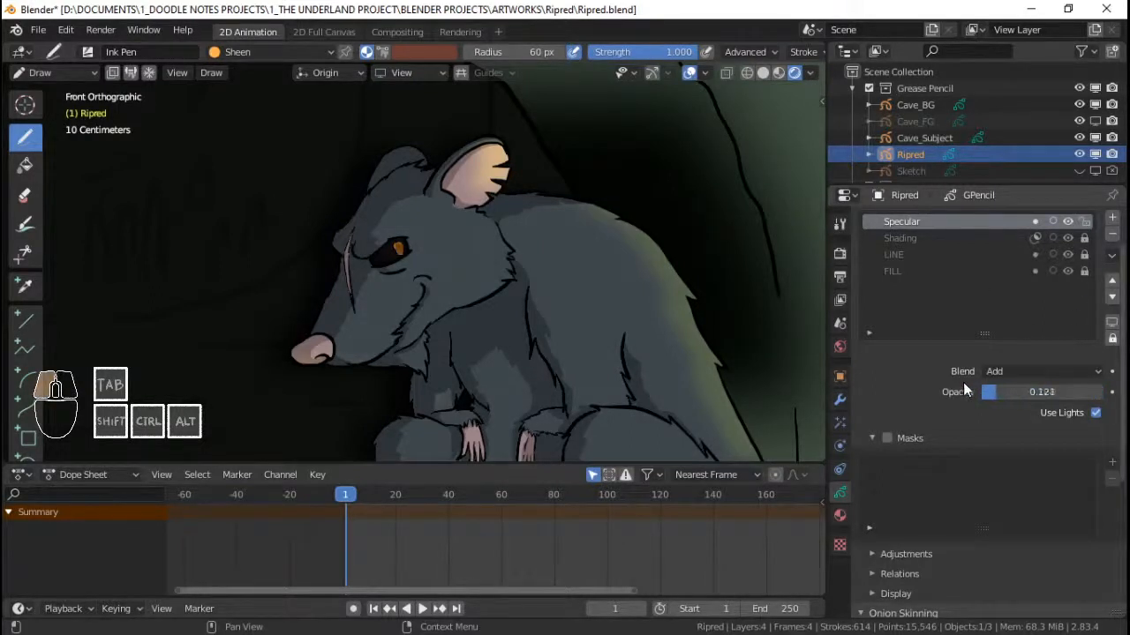
left_click_drag(963, 382, 980, 383)
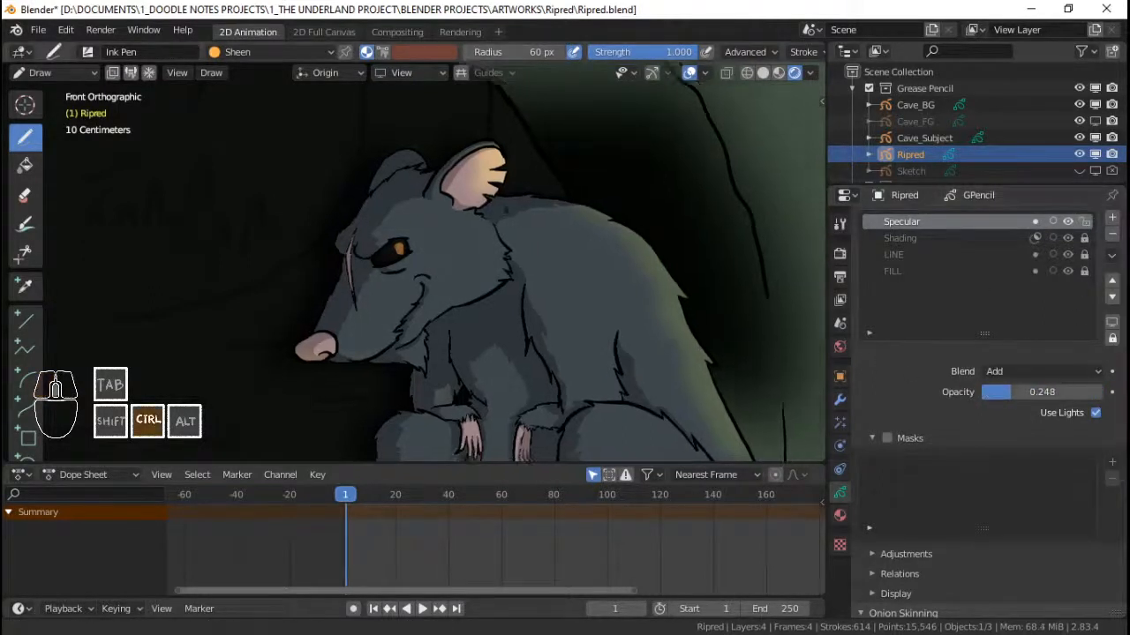
middle_click_drag(507, 210, 536, 206, "ctrl")
left_click(840, 515)
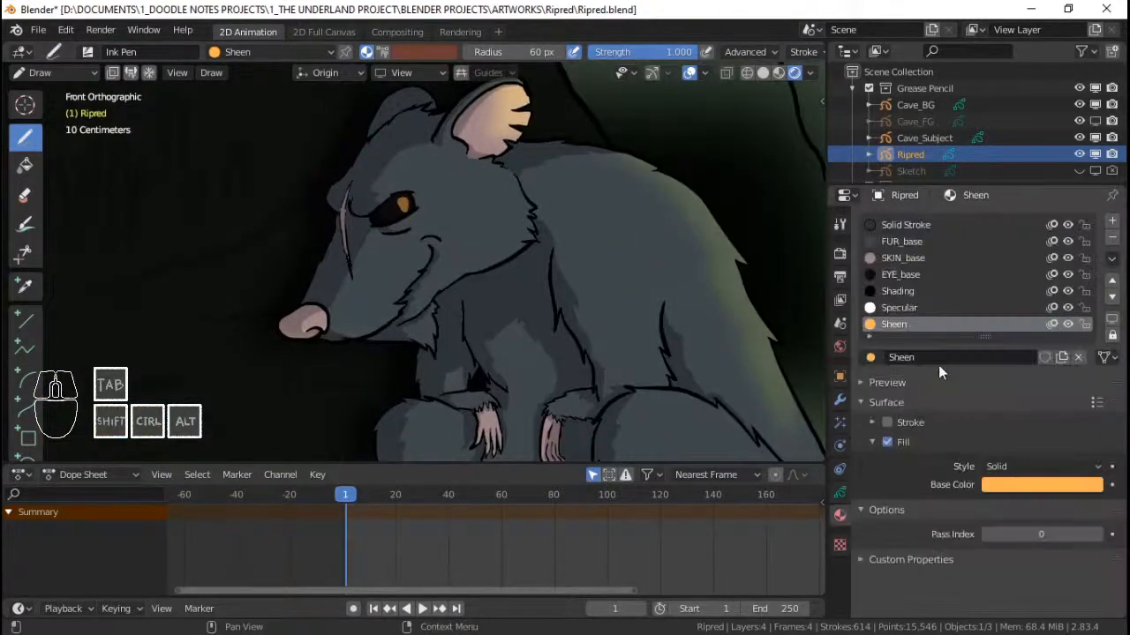
- Lighten the Sheen material's fill colour to a pale yellow-orange and lower the Specular layer's opacity to 0.047
left_click(1019, 485)
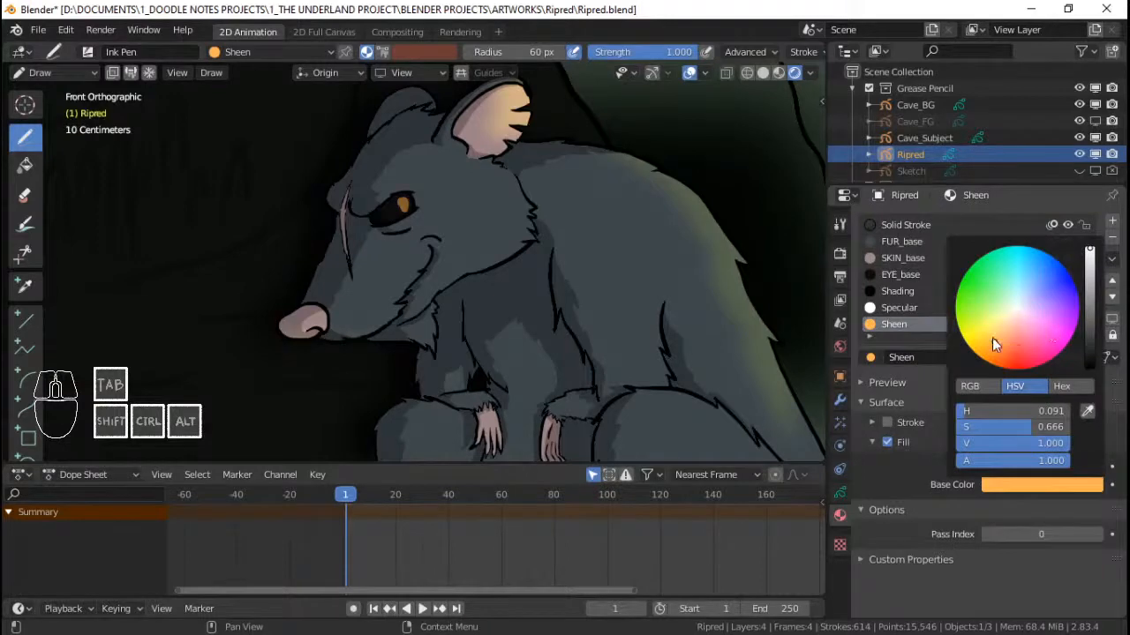
left_click_drag(993, 338, 1003, 326)
middle_click_drag(585, 180, 584, 292, "ctrl")
middle_click_drag(719, 334, 715, 305, "ctrl")
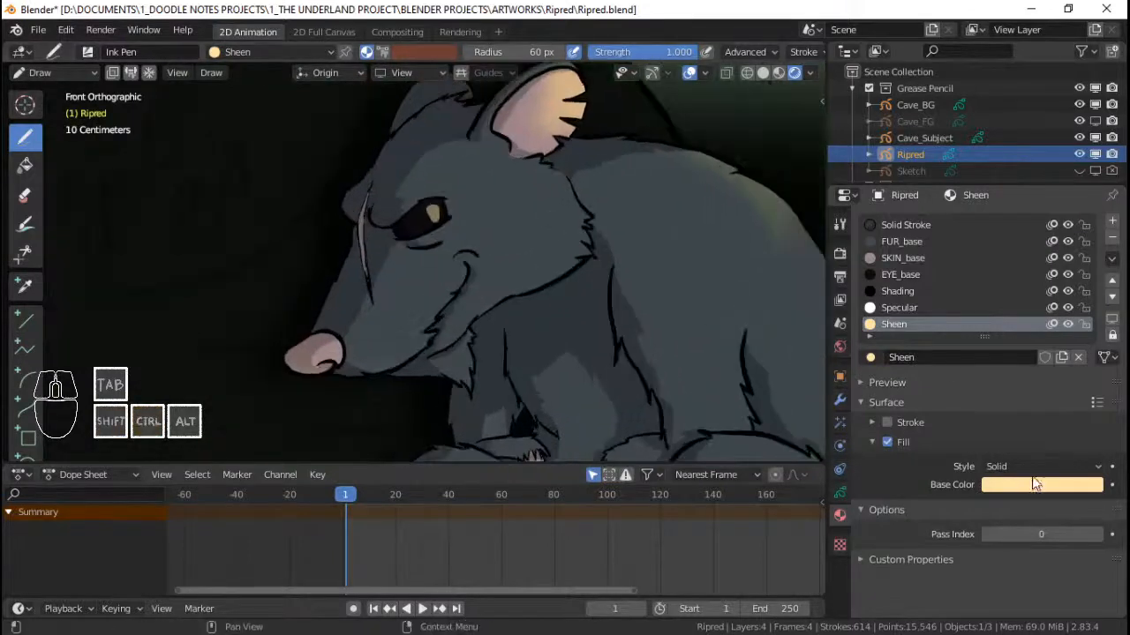
left_click(843, 490)
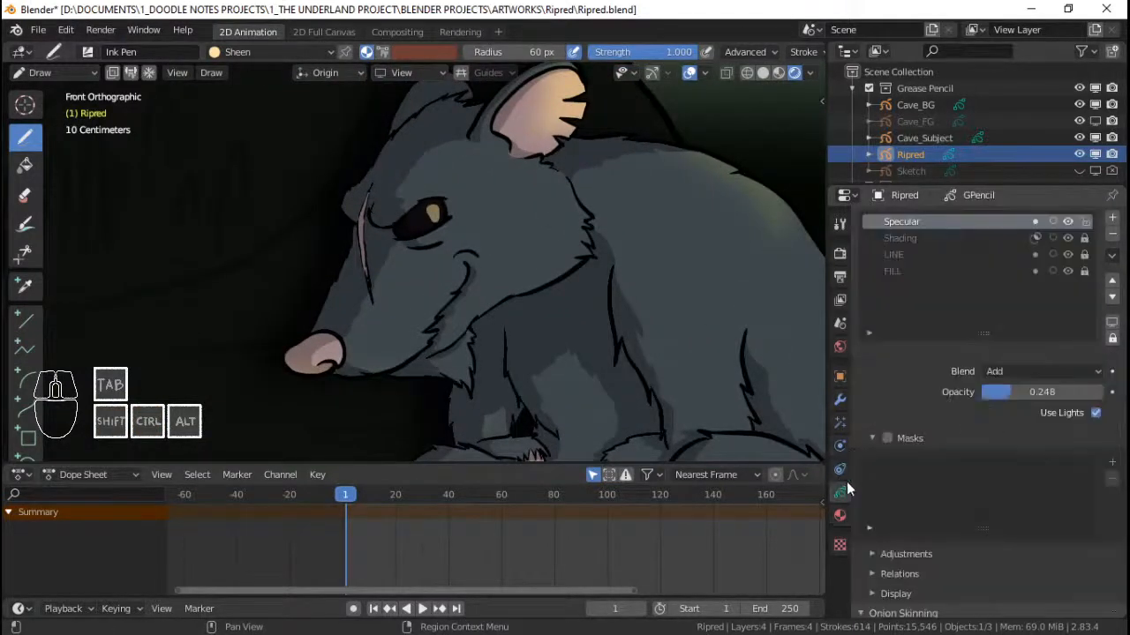
left_click_drag(1001, 384, 991, 384)
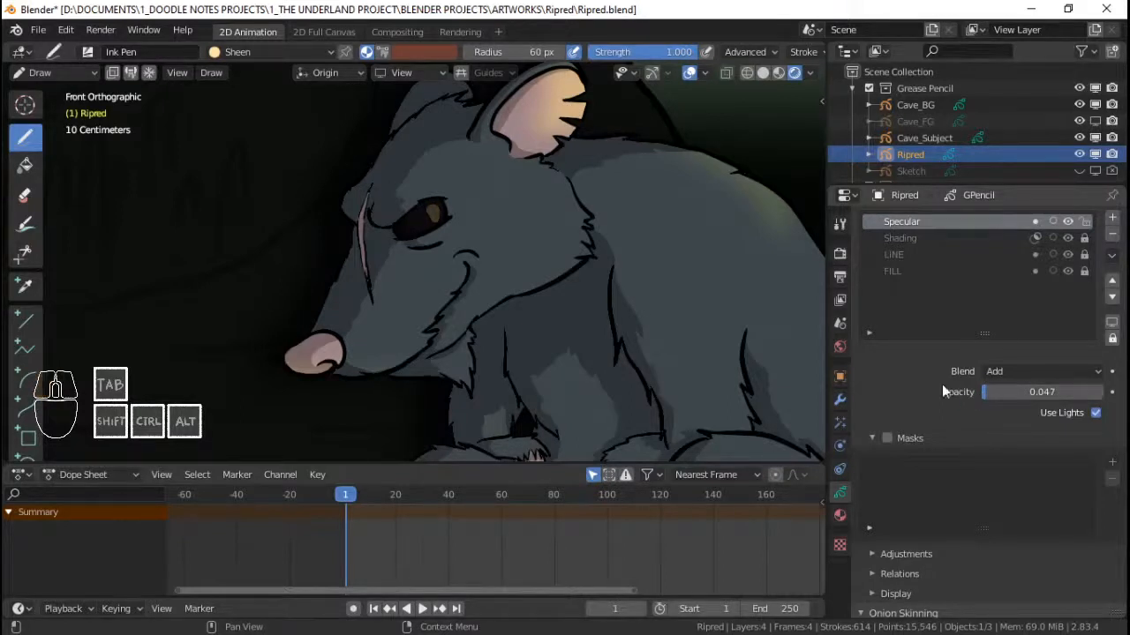
- Check the rat's dimmed eye highlight at several distances and save the file
middle_click_drag(578, 212, 530, 231, "ctrl")
mouse_move(530, 231)
middle_mouse_down("ctrl")
mouse_move(528, 261)
mouse_move(523, 218)
middle_mouse_up("ctrl")
middle_click_drag(522, 218, 526, 203, "ctrl")
middle_click_drag(561, 297, 540, 239, "shift")
middle_click_drag(540, 239, 531, 279, "ctrl")
middle_click_drag(531, 278, 546, 452, "ctrl")
key("ctrl+s")
- Switch the rat from Draw mode to Object Mode and deselect everything
mouse_move(545, 231)
middle_mouse_down("ctrl")
mouse_move(544, 208)
mouse_move(554, 249)
mouse_move(557, 212)
mouse_move(560, 257)
middle_mouse_up("ctrl")
key("ctrl+Tab")
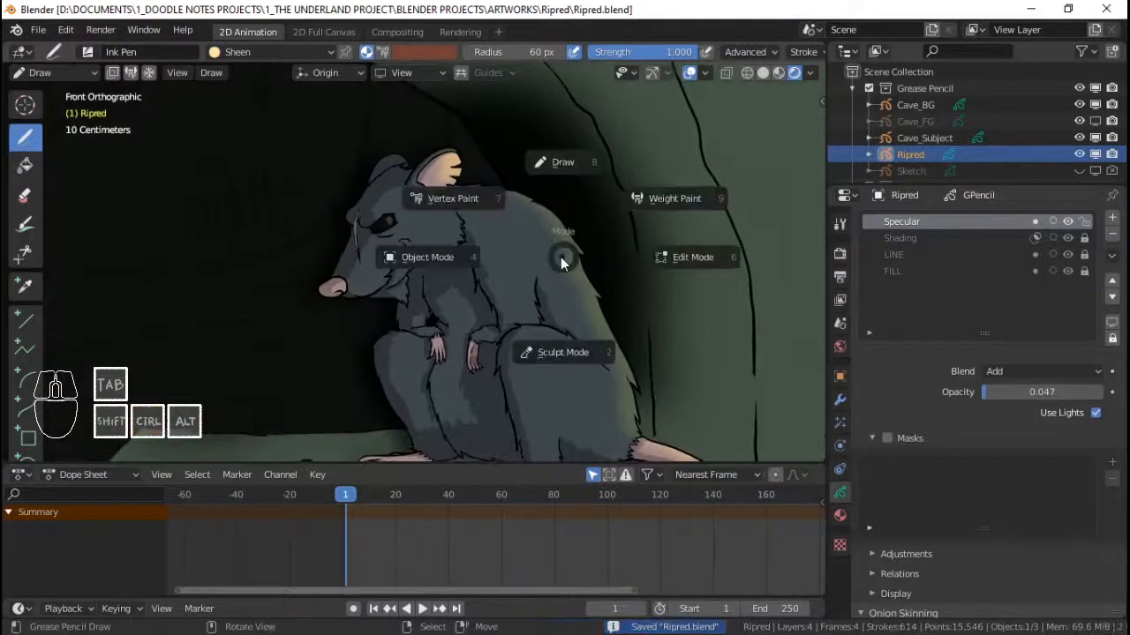
left_click(476, 257)
key("a")
key("a")
middle_click_drag(505, 217, 546, 253, "ctrl")
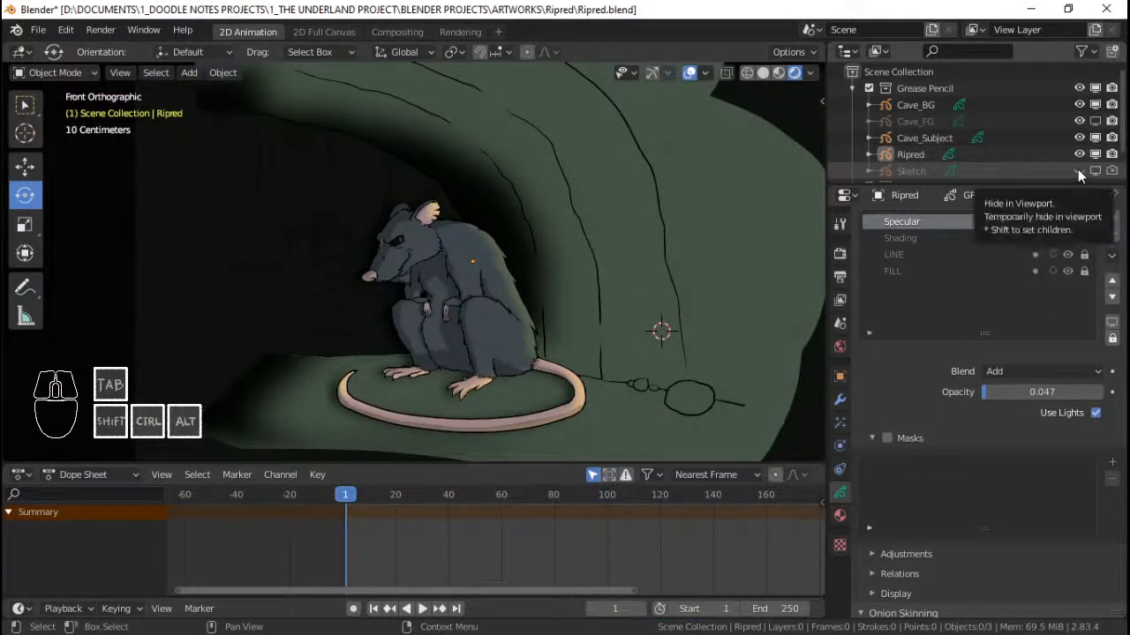
- Show the Cave_FG object in the viewport, frame the scene through the camera, and save the file
left_click(1095, 120)
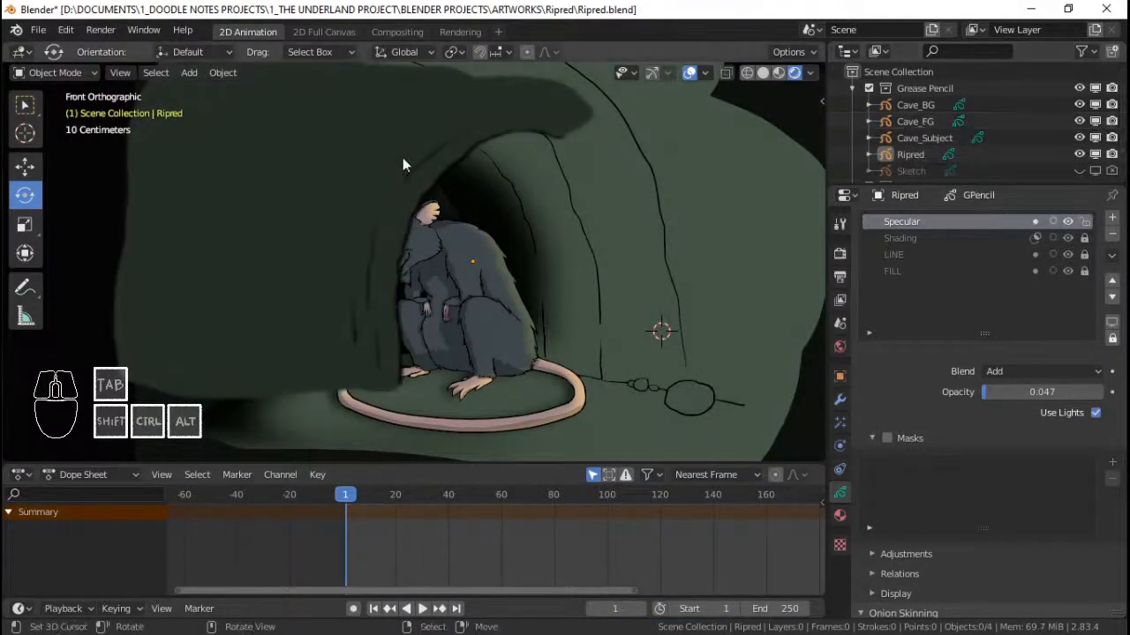
key("KP_0")
scroll(514, 202, "down", 10)
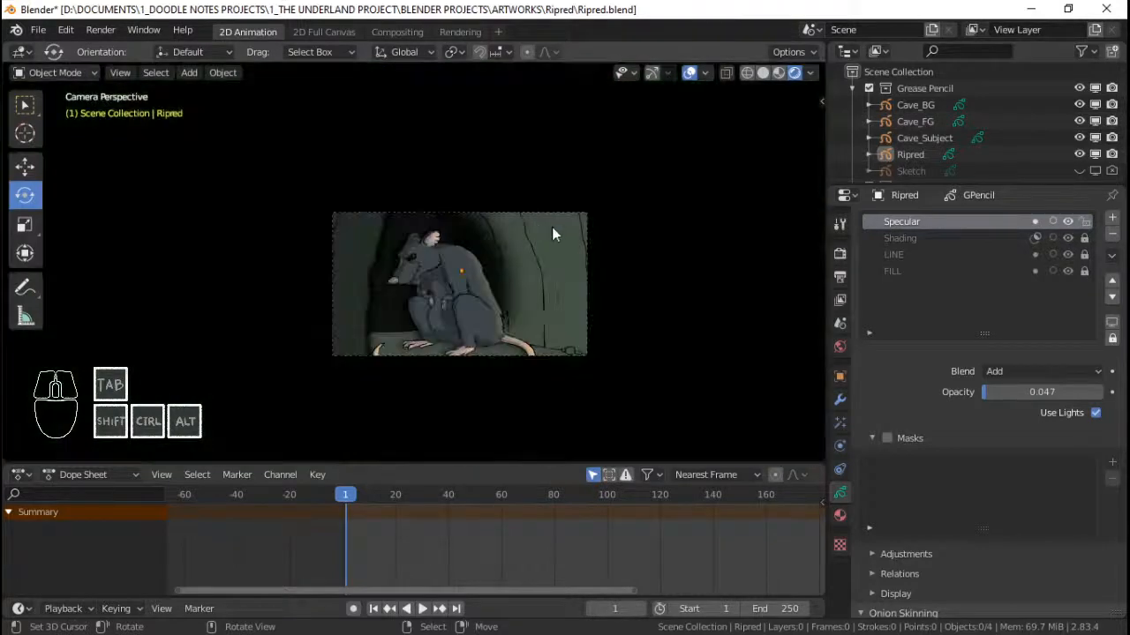
middle_click_drag(552, 227, 547, 252, "shift")
scroll(525, 226, "up", 4)
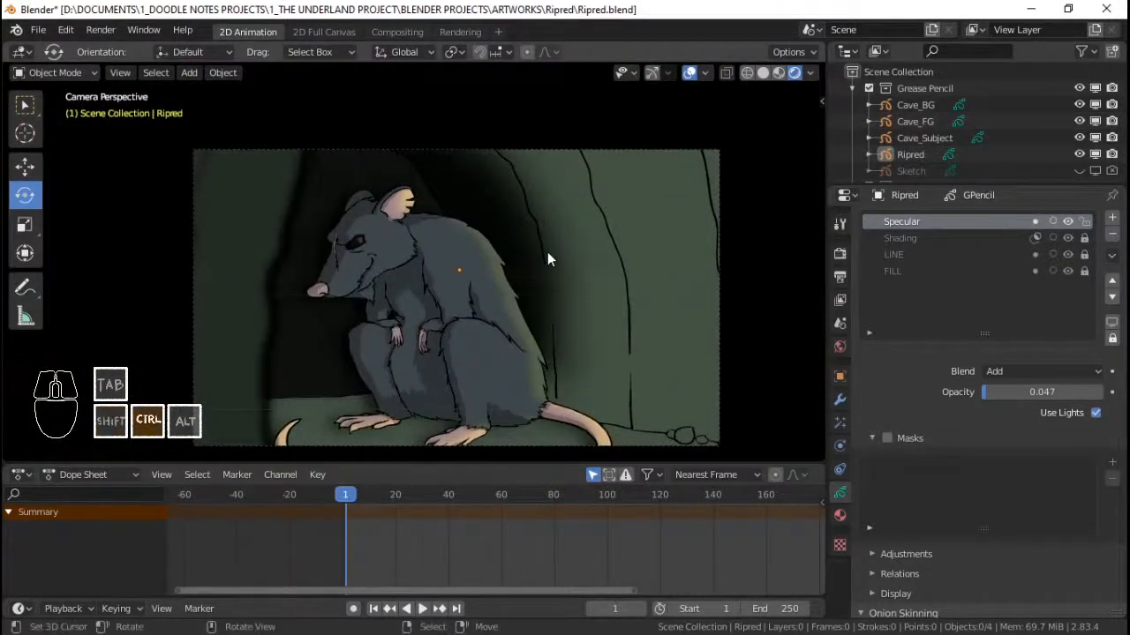
key("ctrl+s")
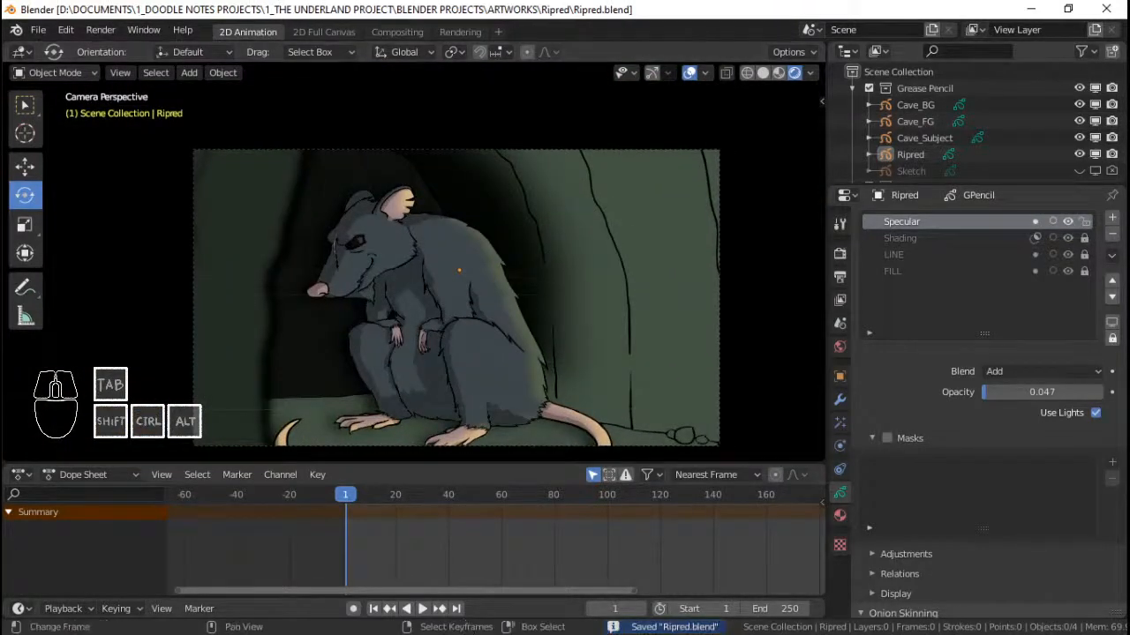
- Examine the composition in the camera view with the viewport overlays hidden, and turn the overlays back on
scroll(536, 322, "up", 2)
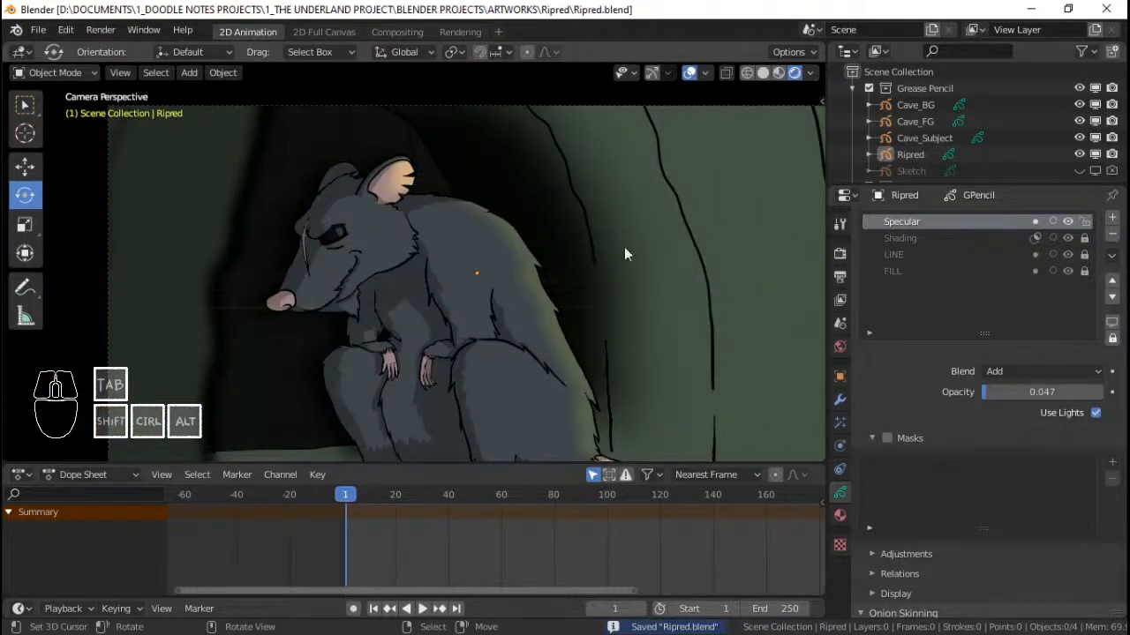
scroll(676, 145, "down", 5)
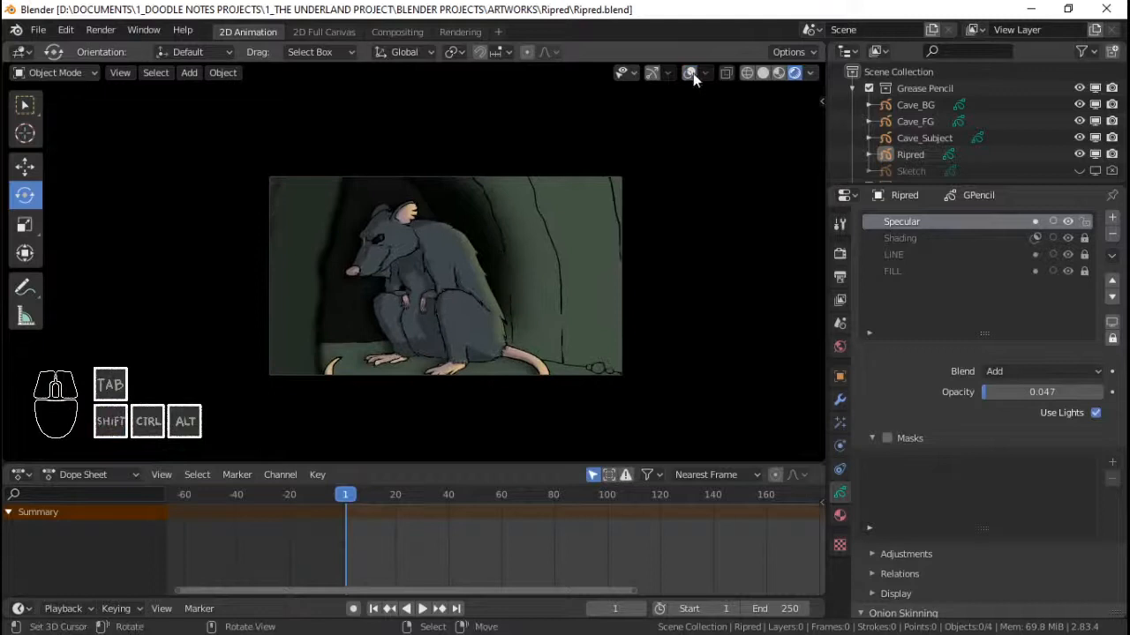
left_click(691, 74)
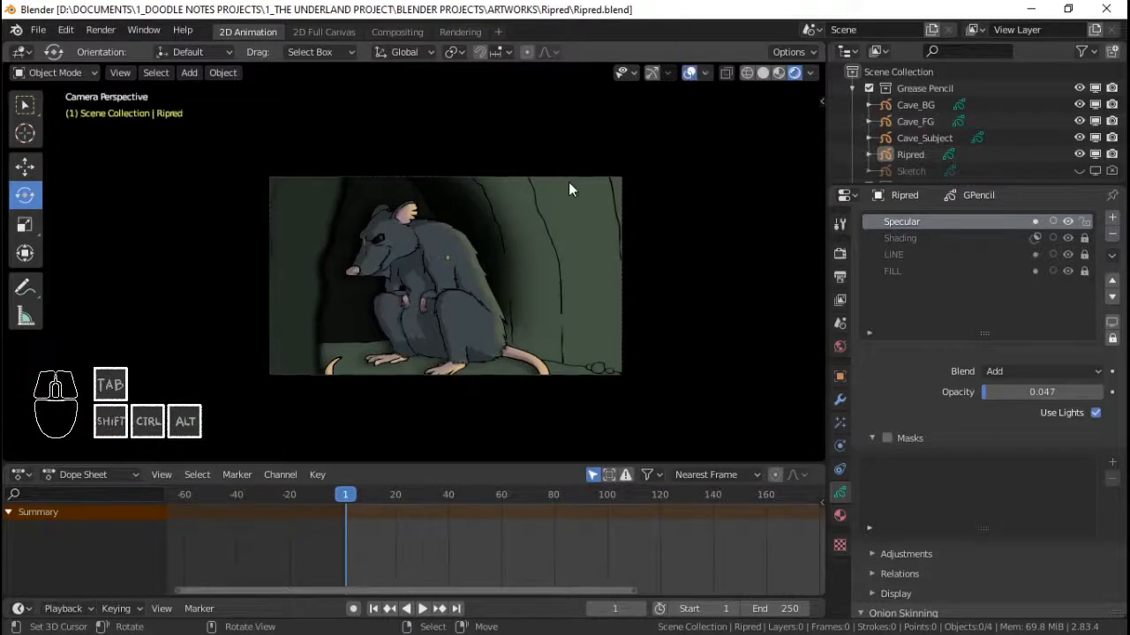
scroll(609, 230, "up", 2)
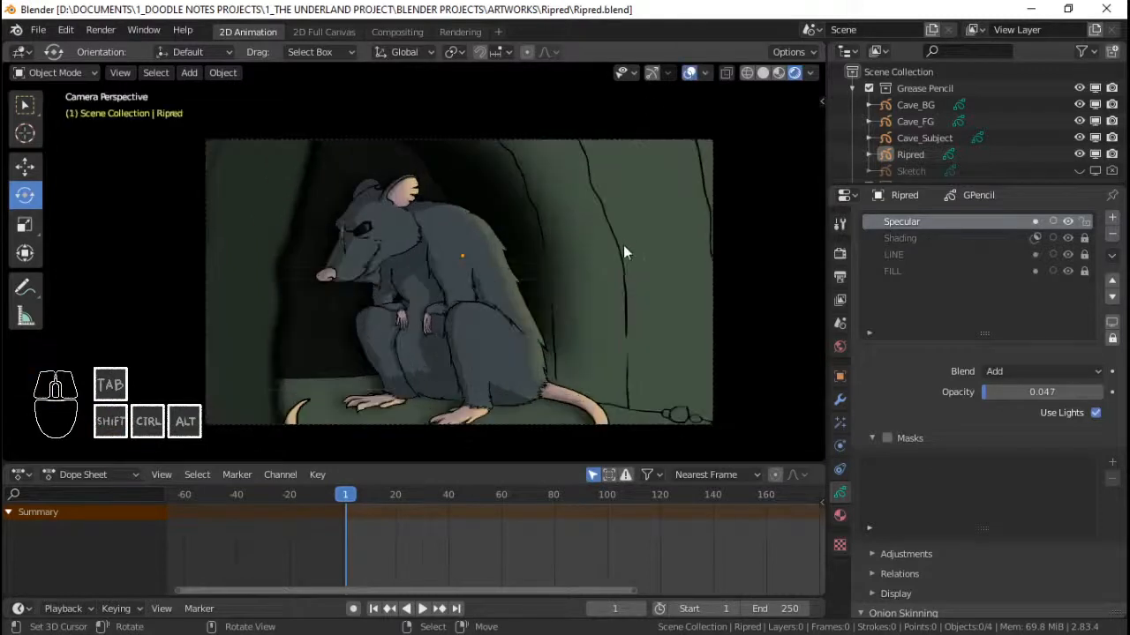
- Set the offset of the rat's Shadow effect to 125 px and 64 px, and hide the viewport overlays
left_click(513, 322)
left_click(839, 418)
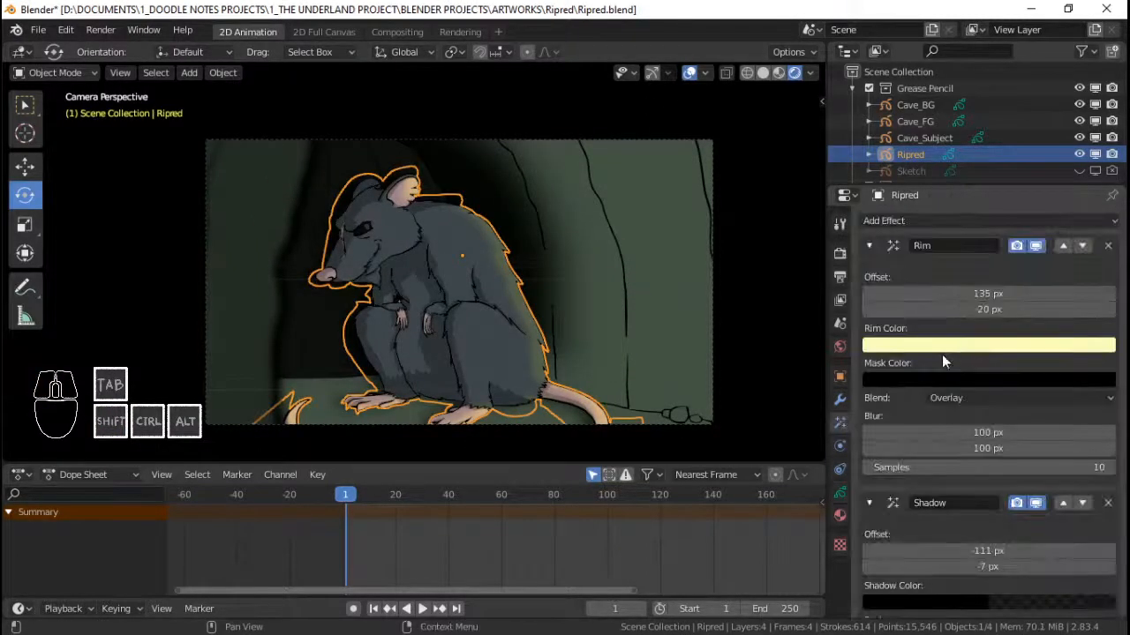
scroll(949, 361, "down", 4)
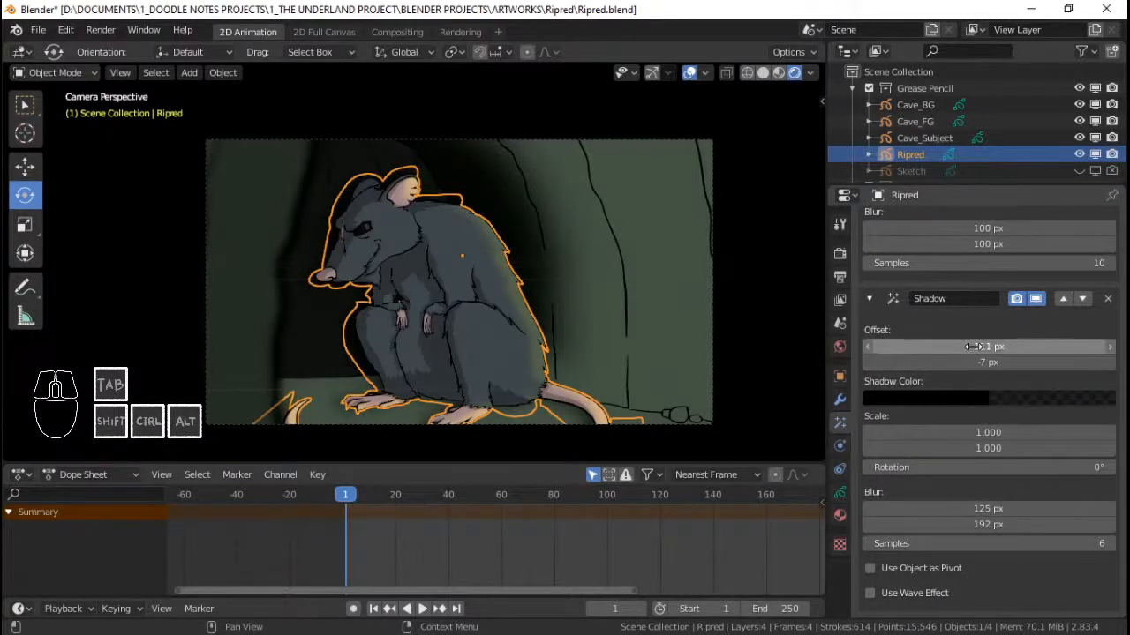
left_click_drag(971, 346, 1059, 347)
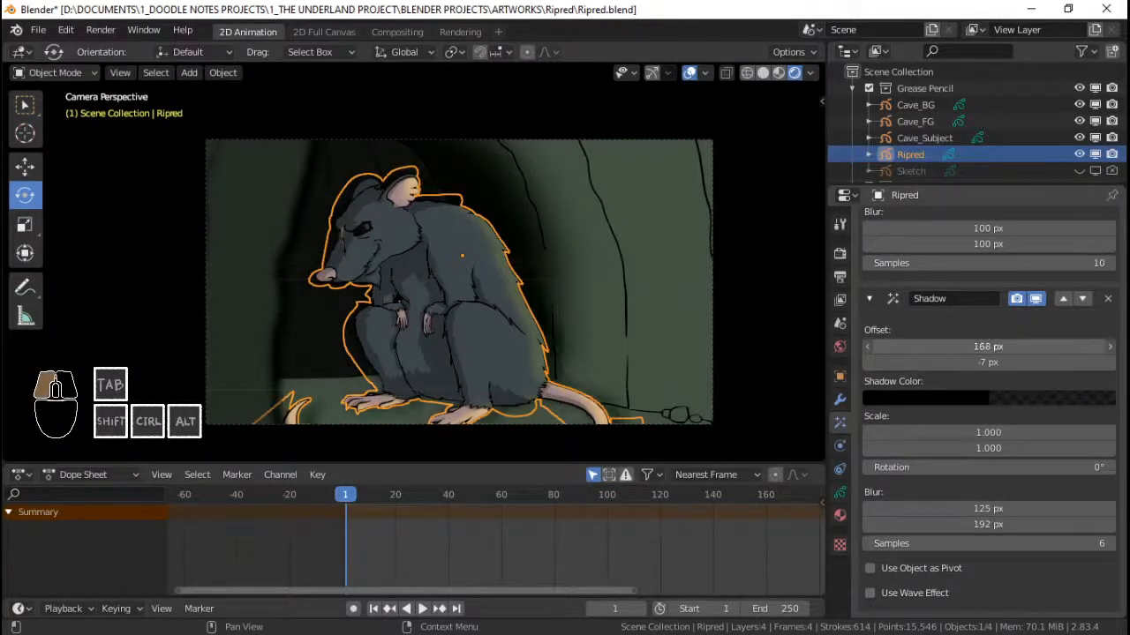
left_click_drag(962, 363, 968, 362)
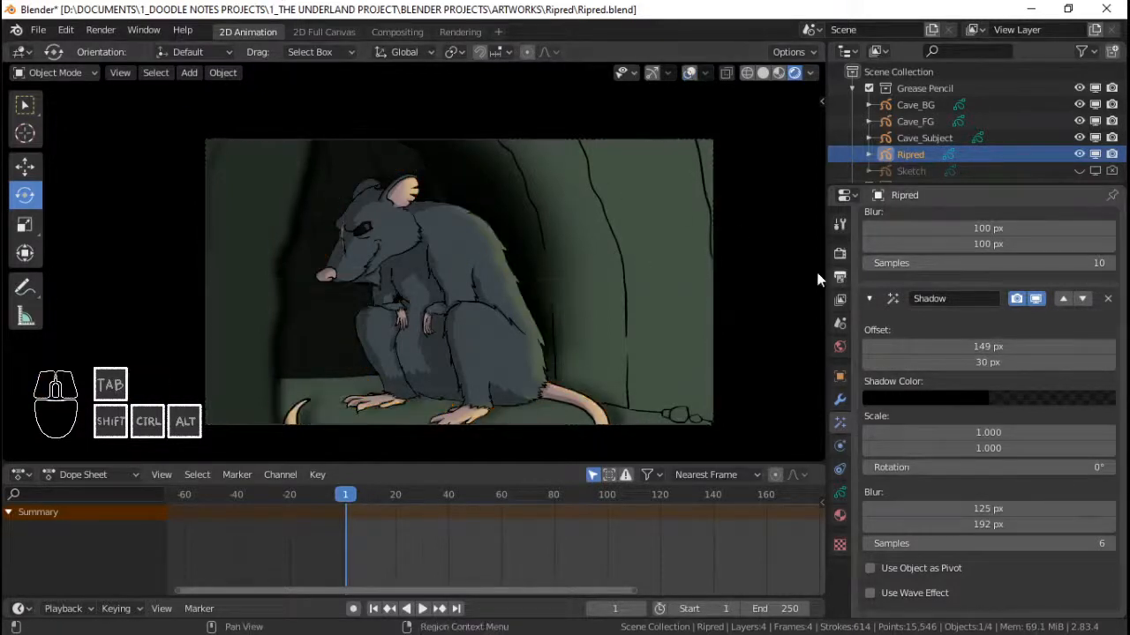
left_click(692, 75)
left_click(692, 75)
left_click_drag(987, 362, 963, 362)
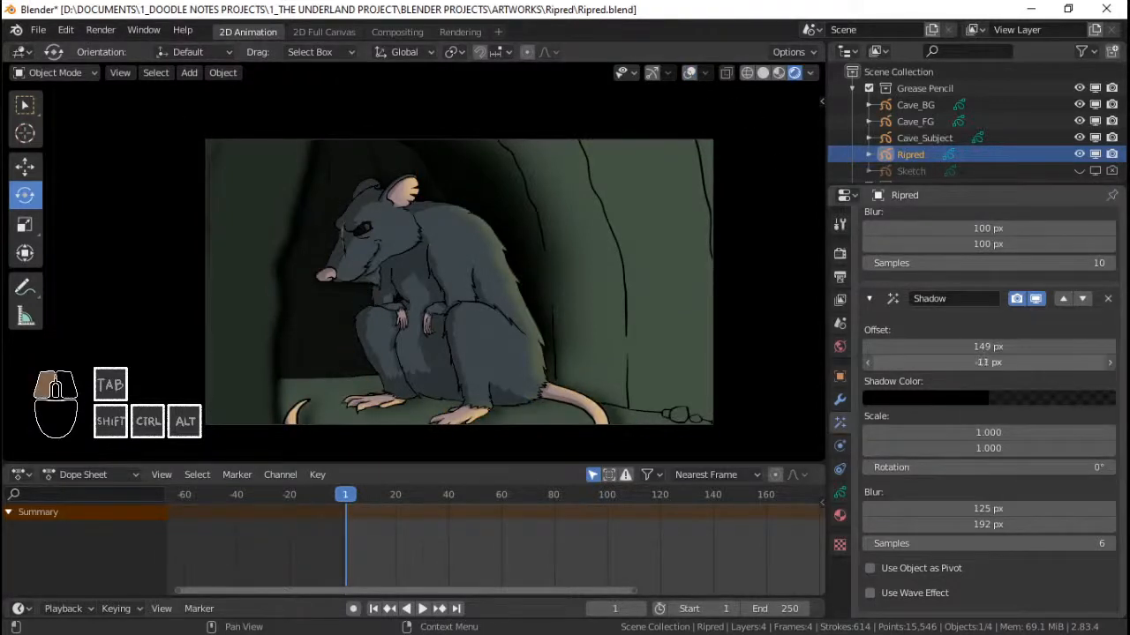
left_click(992, 346)
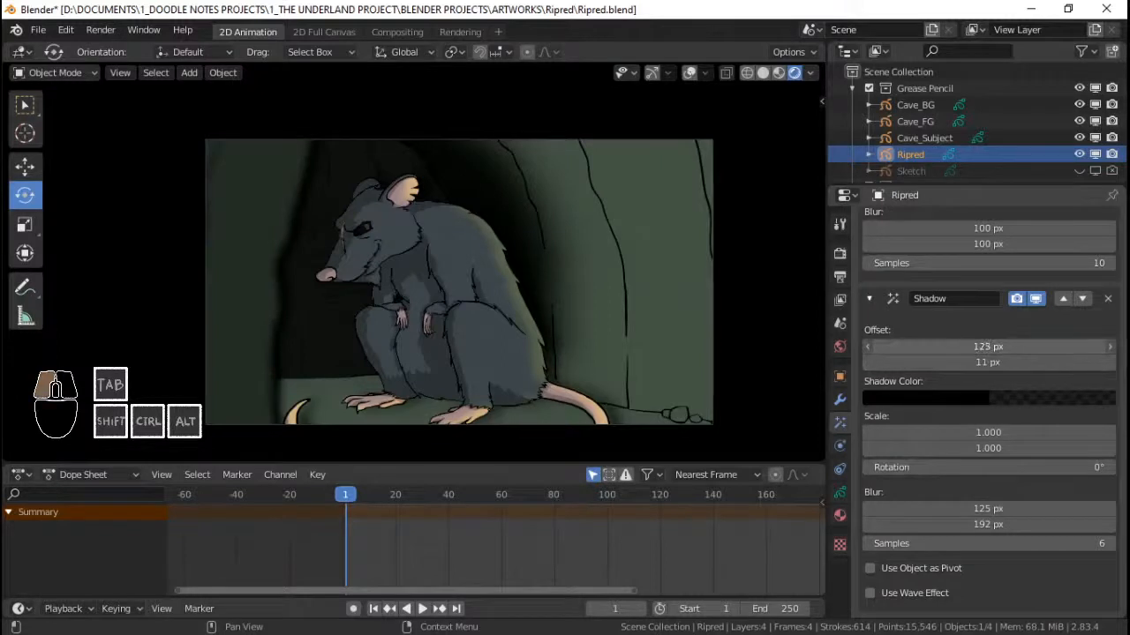
left_click_drag(1007, 368, 962, 368)
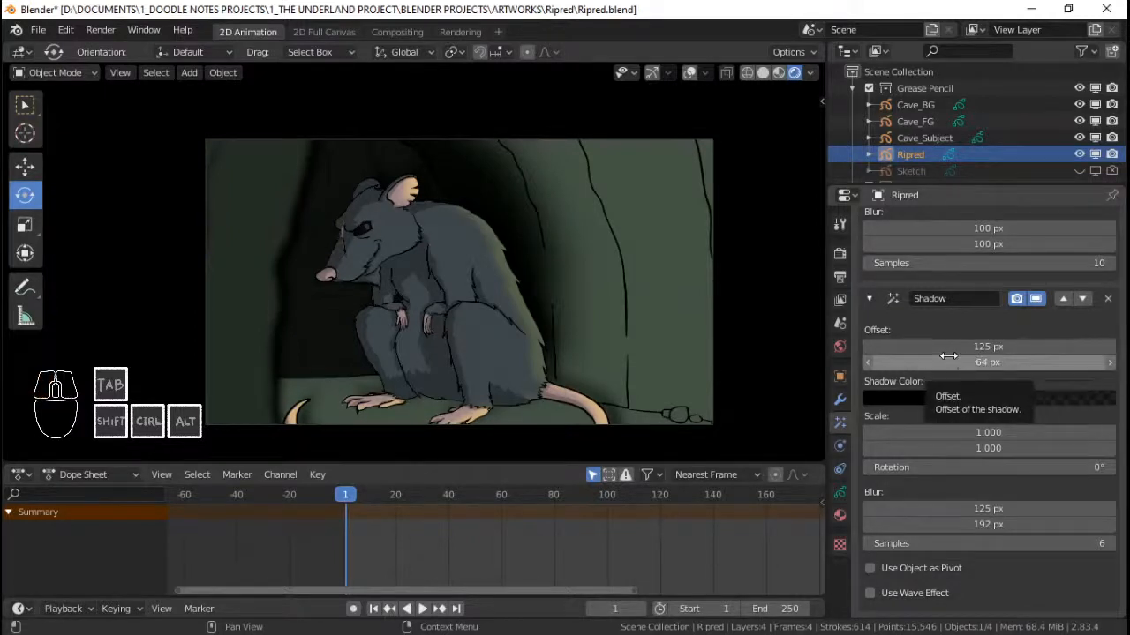
- Darken the fill colour of the CAVE_BG_1 material on the Cave_BG object
left_click(305, 313)
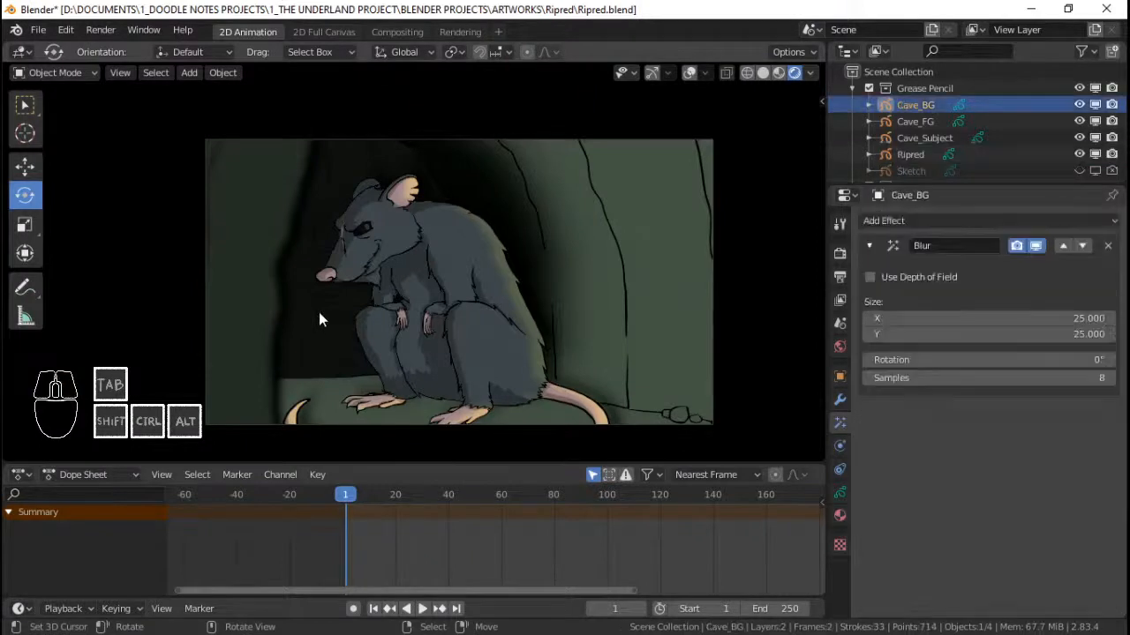
left_click(839, 516)
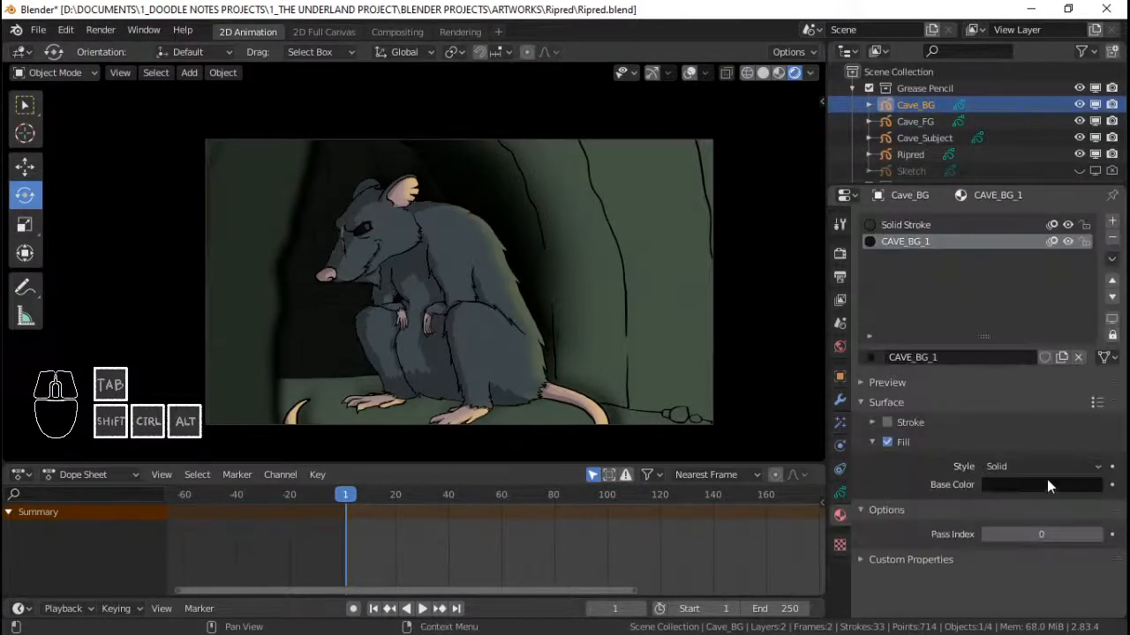
left_click(1027, 487)
left_click_drag(1089, 360, 1088, 366)
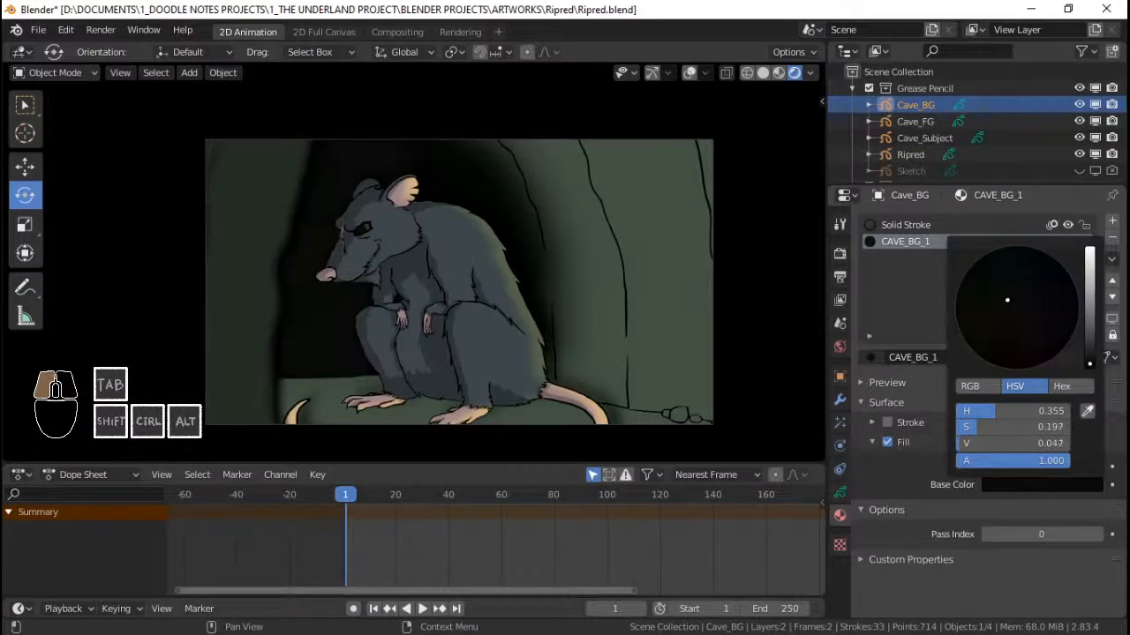
- Set the offset of the Cave_Subject object's Rim effect to -905 px and 254 px
left_click(692, 278)
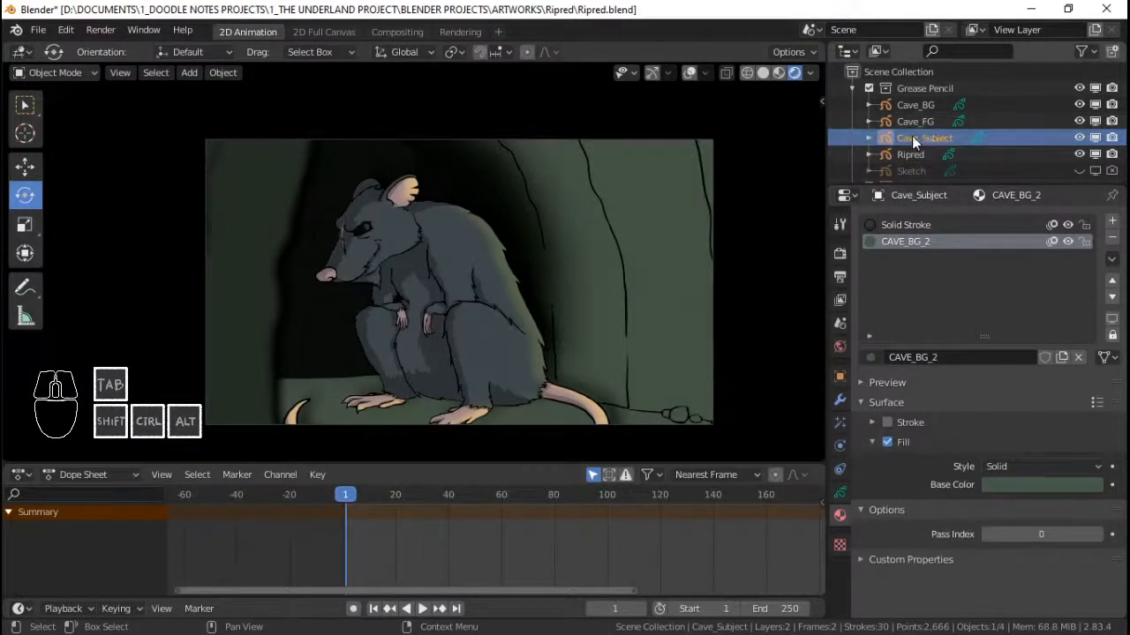
left_click(839, 492)
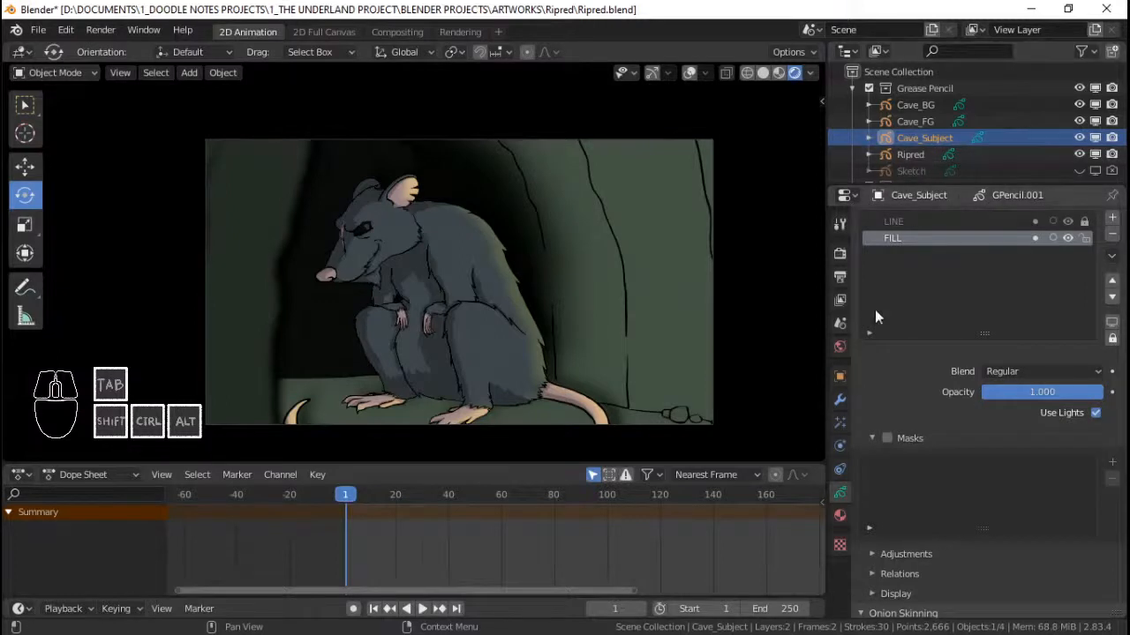
left_click(837, 422)
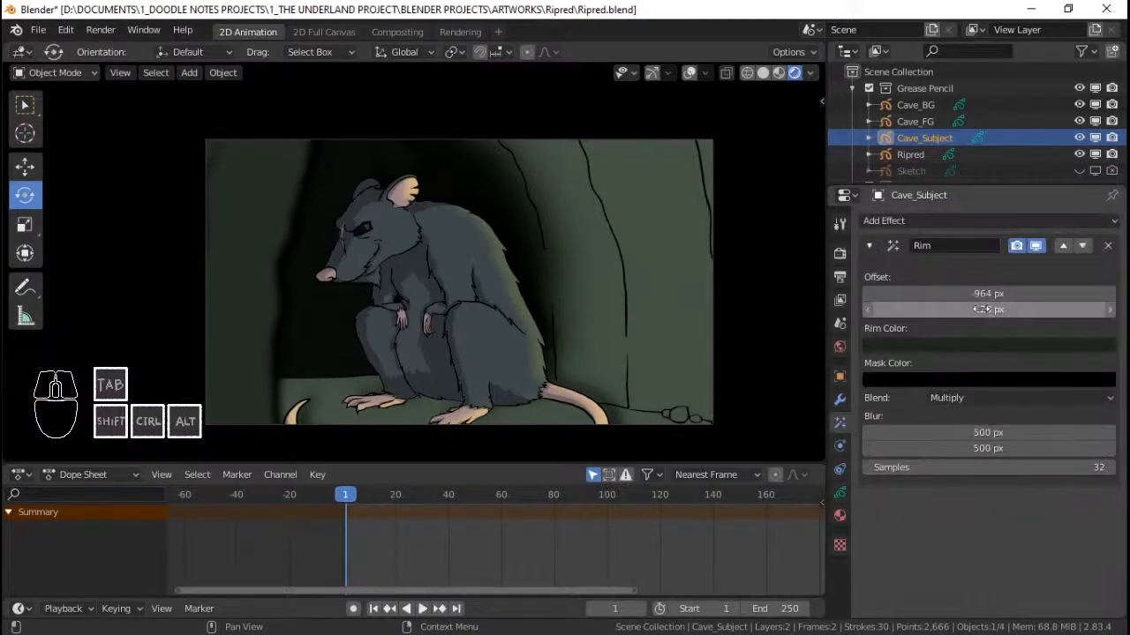
left_click_drag(981, 294, 1012, 308)
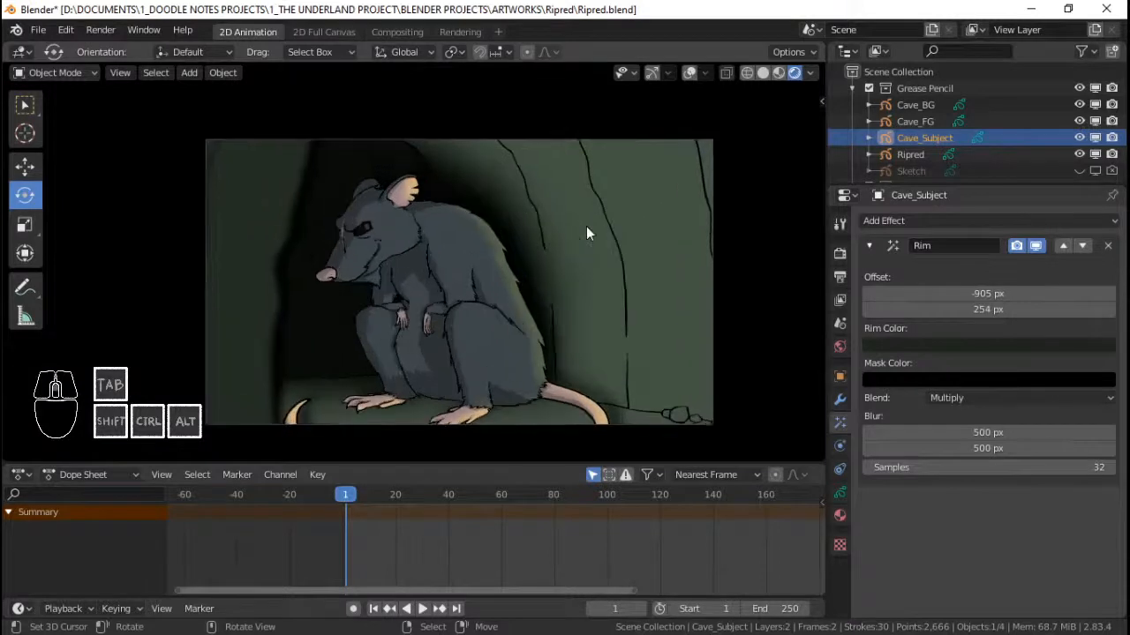
- Try the Texture fill style on Cave_BG's CAVE_BG_1 material and return it to Solid
left_click(586, 226)
left_click(841, 515)
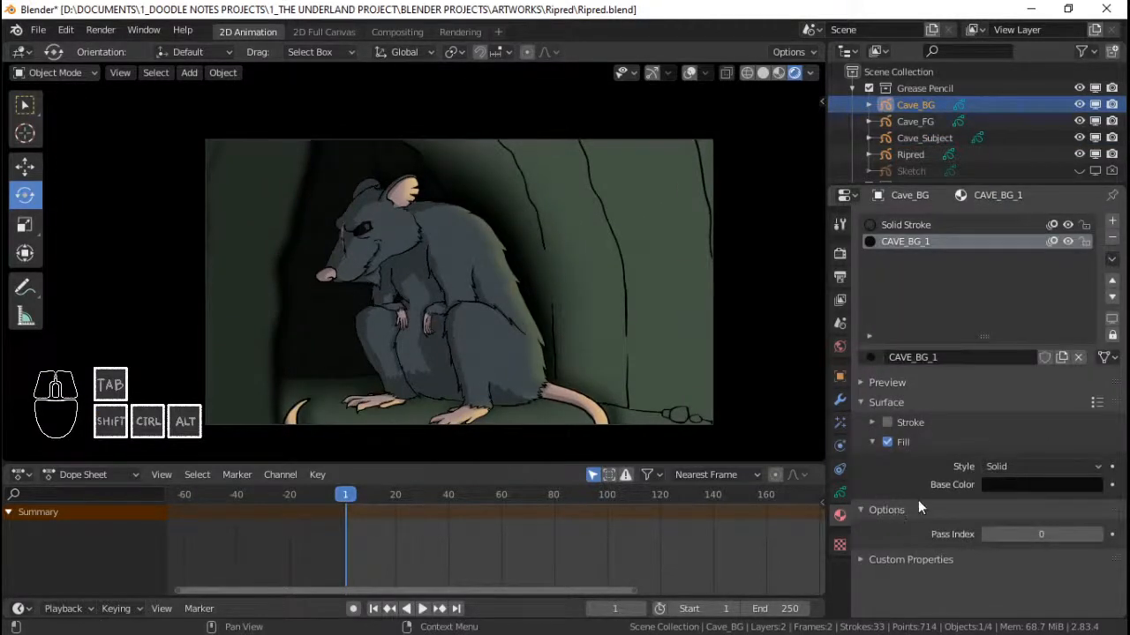
left_click(1022, 462)
left_click(1009, 519)
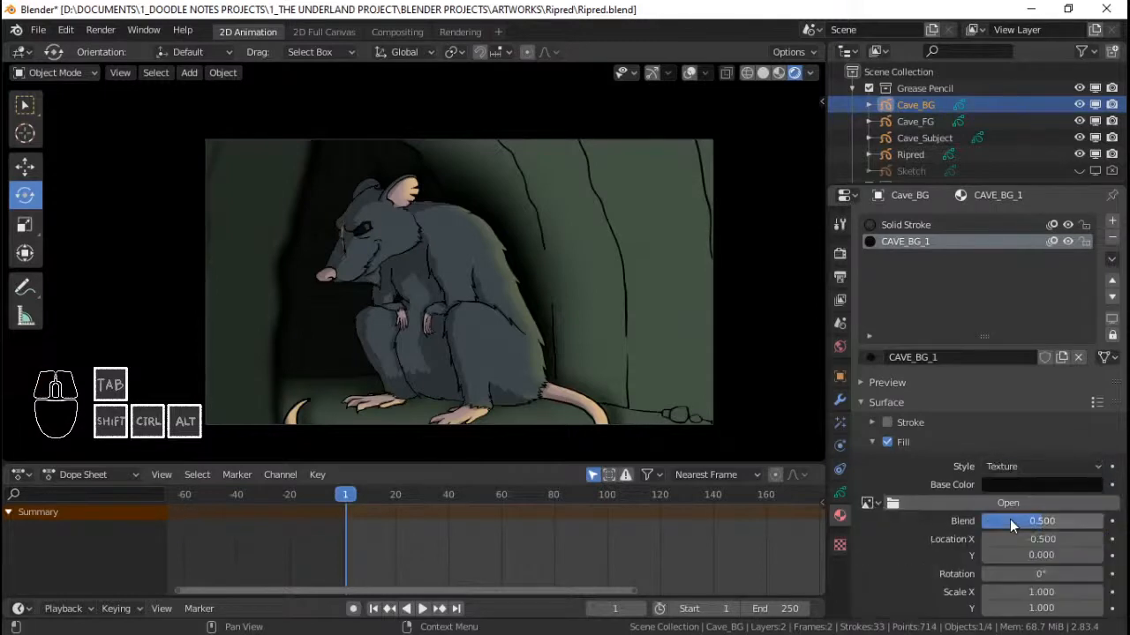
left_click(1029, 465)
left_click(1029, 464)
left_click(1029, 464)
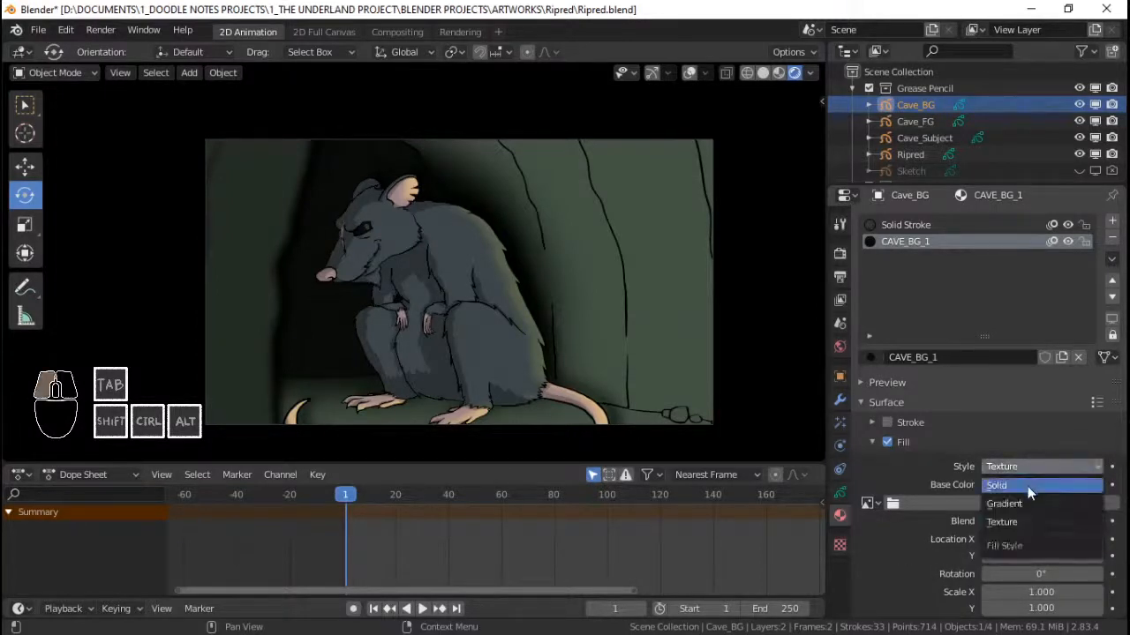
left_click(1027, 486)
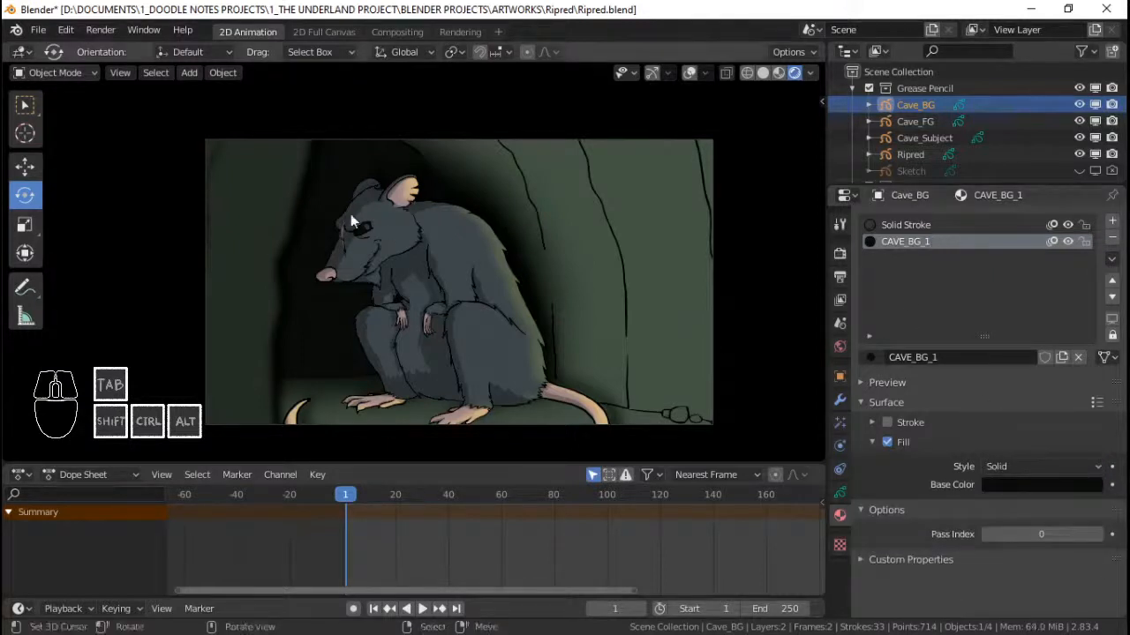
- Set the fill style of the CAVE_BG_2 material on the Cave_Subject object to Texture
left_click(673, 244)
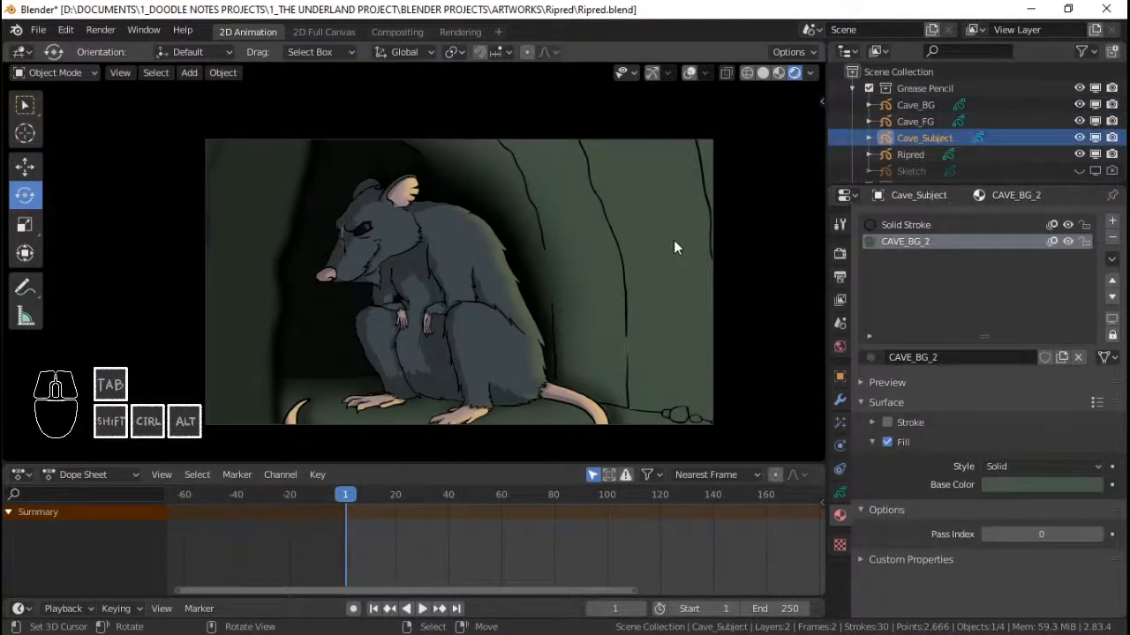
left_click(1028, 467)
left_click(1028, 519)
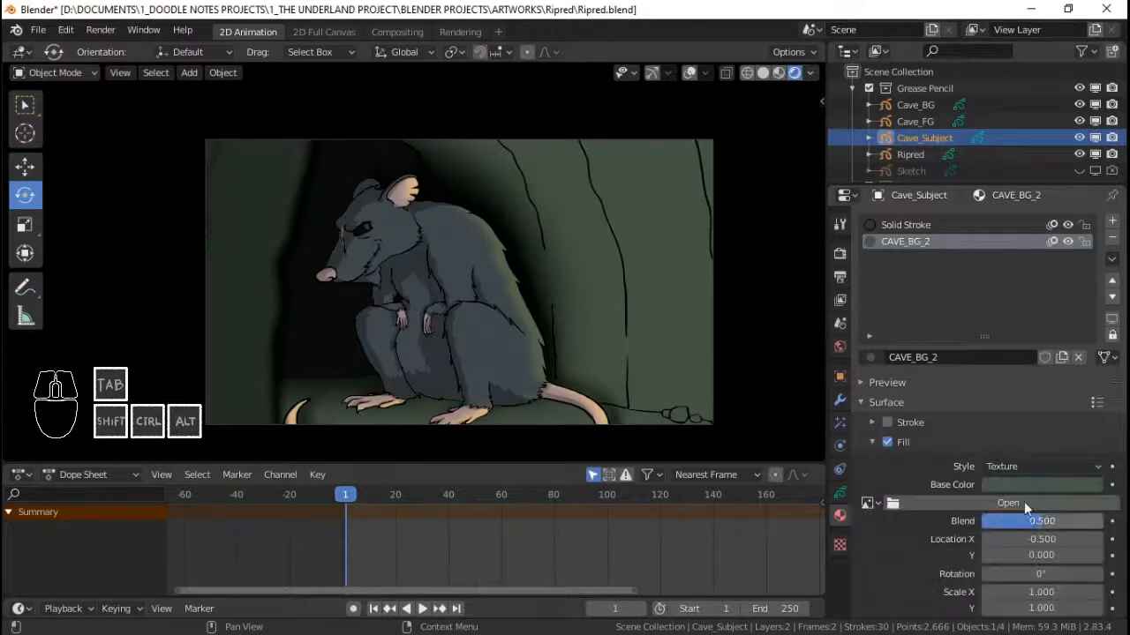
scroll(976, 439, "down", 1)
left_click(876, 470)
left_click(881, 468)
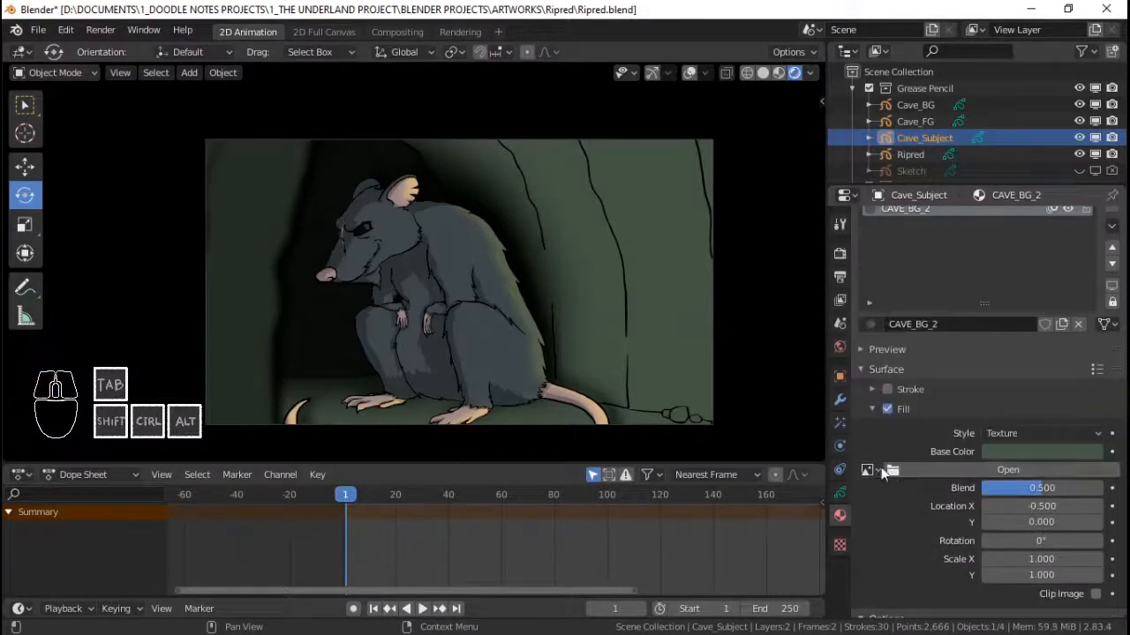
left_click(867, 470)
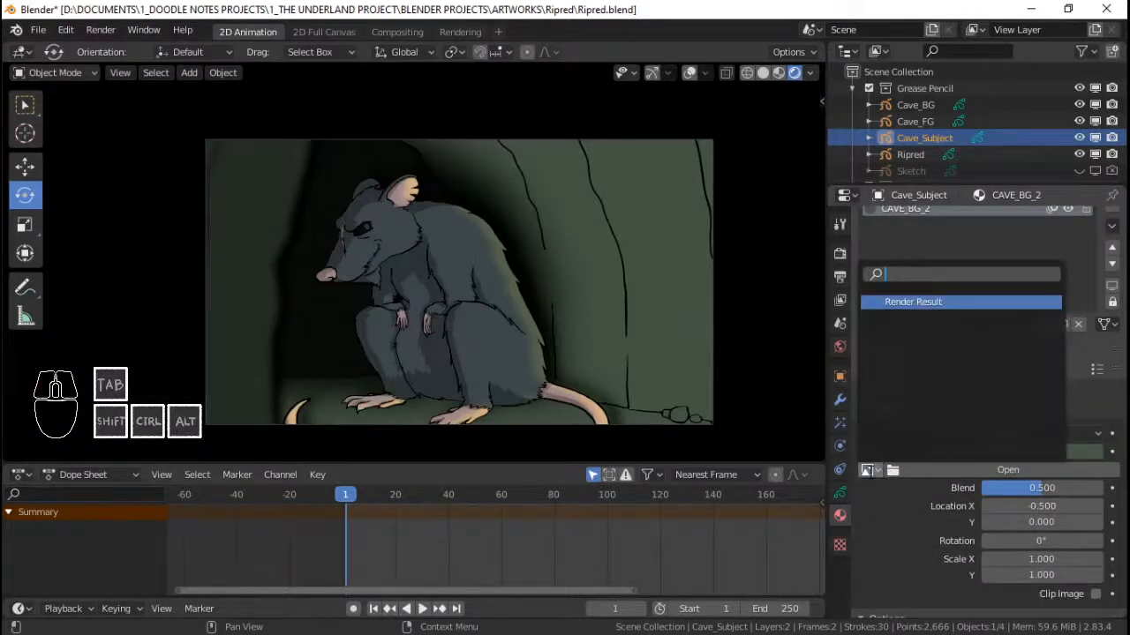
left_click(869, 472)
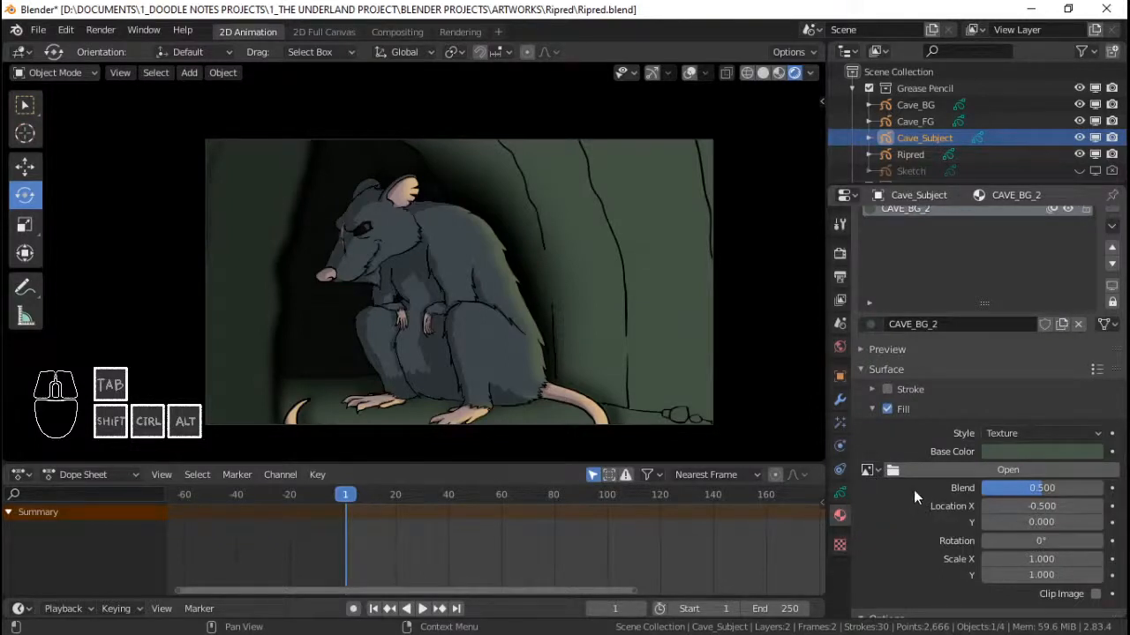
left_click(839, 546)
left_click(840, 518)
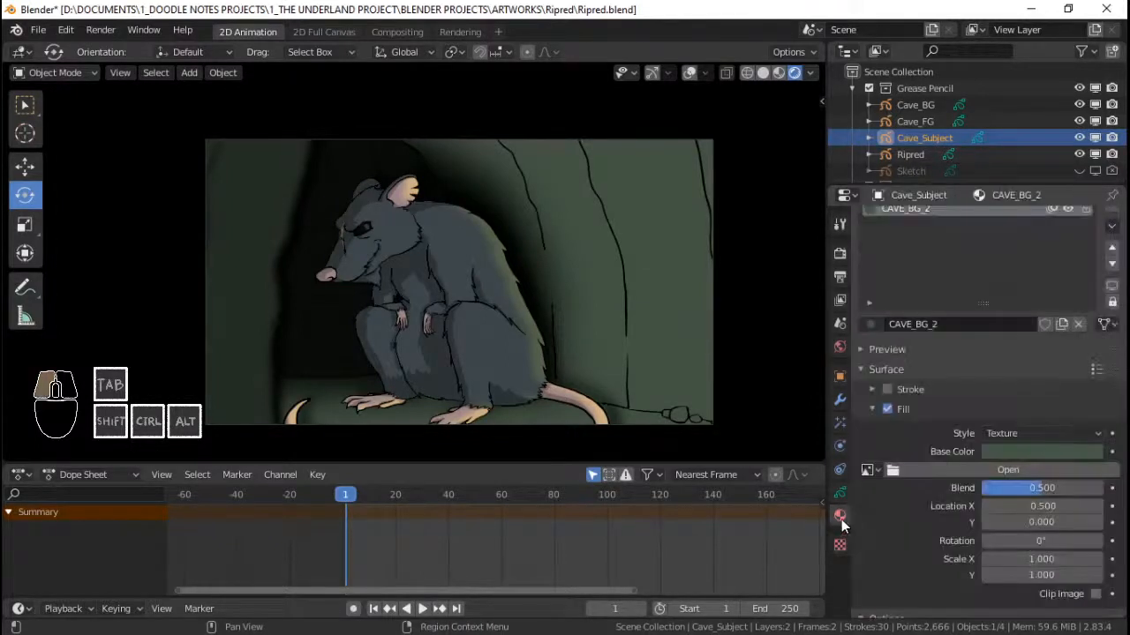
- Load rock_04_diff_2k.png from the Rock textures' rock_04_2k_png folder as the CAVE_BG_2 fill image
left_click(920, 468)
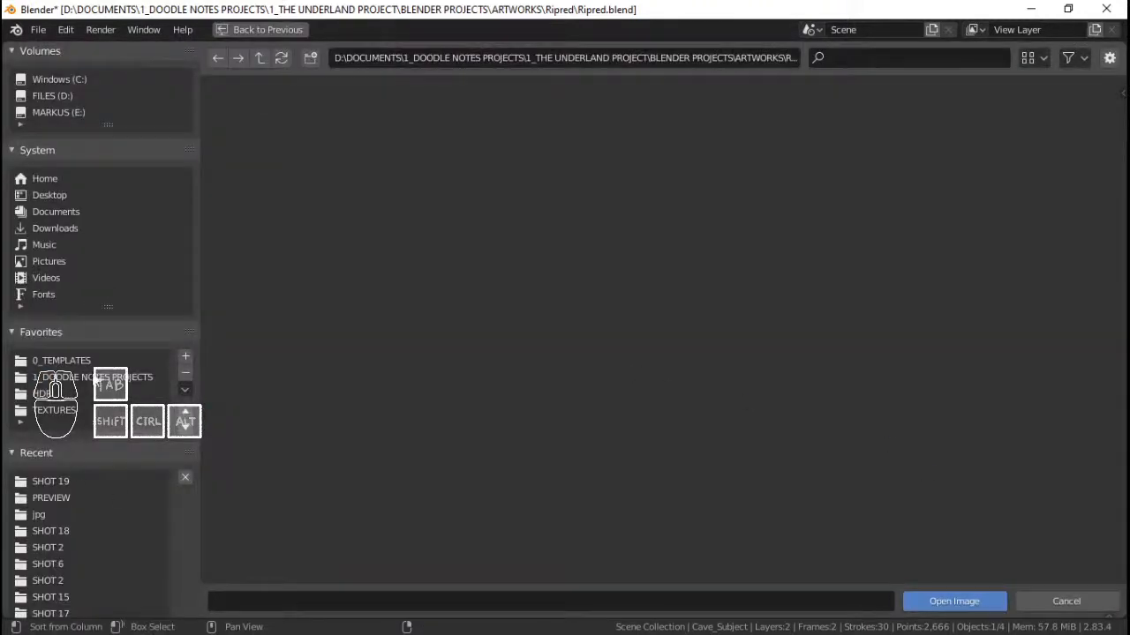
left_click(55, 410)
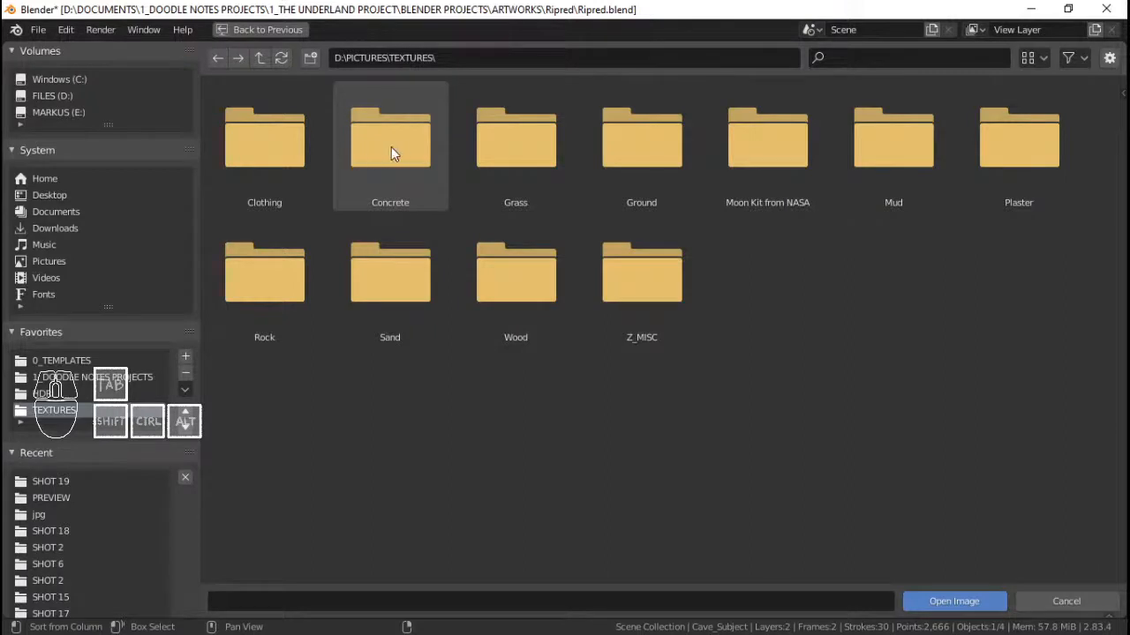
double_click(274, 288)
double_click(268, 154)
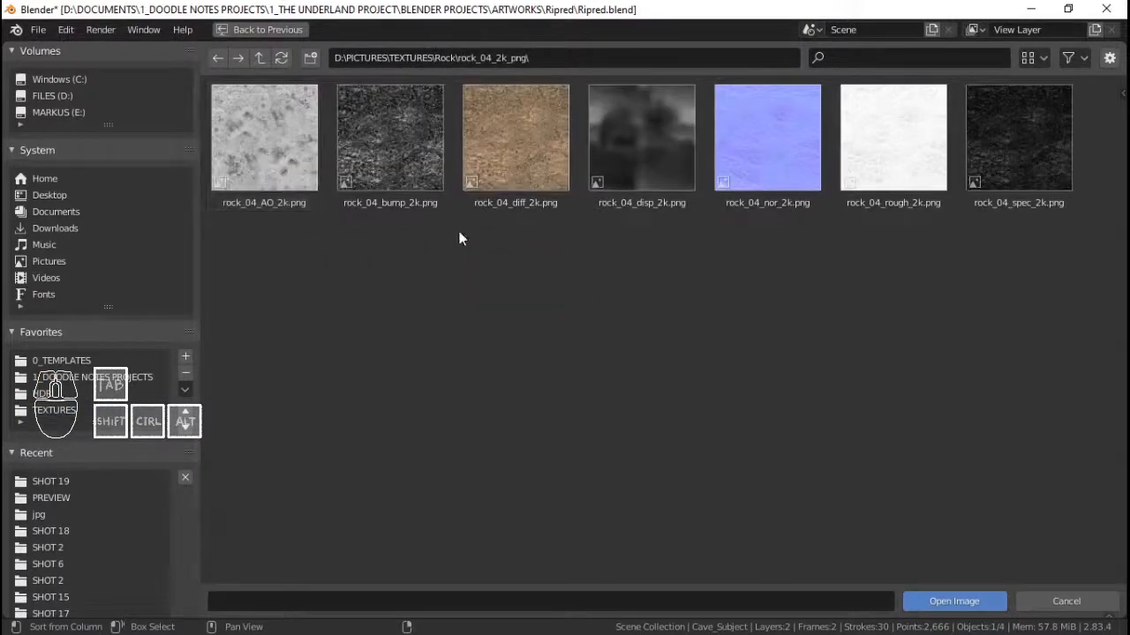
double_click(511, 158)
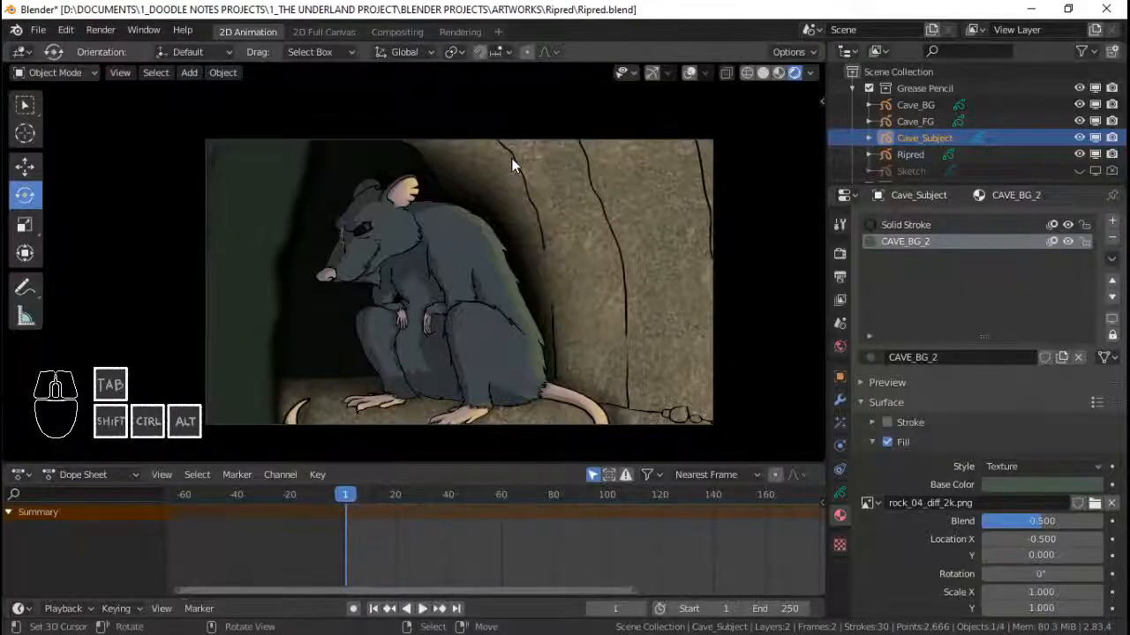
- Set the texture blend of the CAVE_BG_2 fill to 0.628 and inspect the textured cave wall
scroll(574, 275, "up", 2)
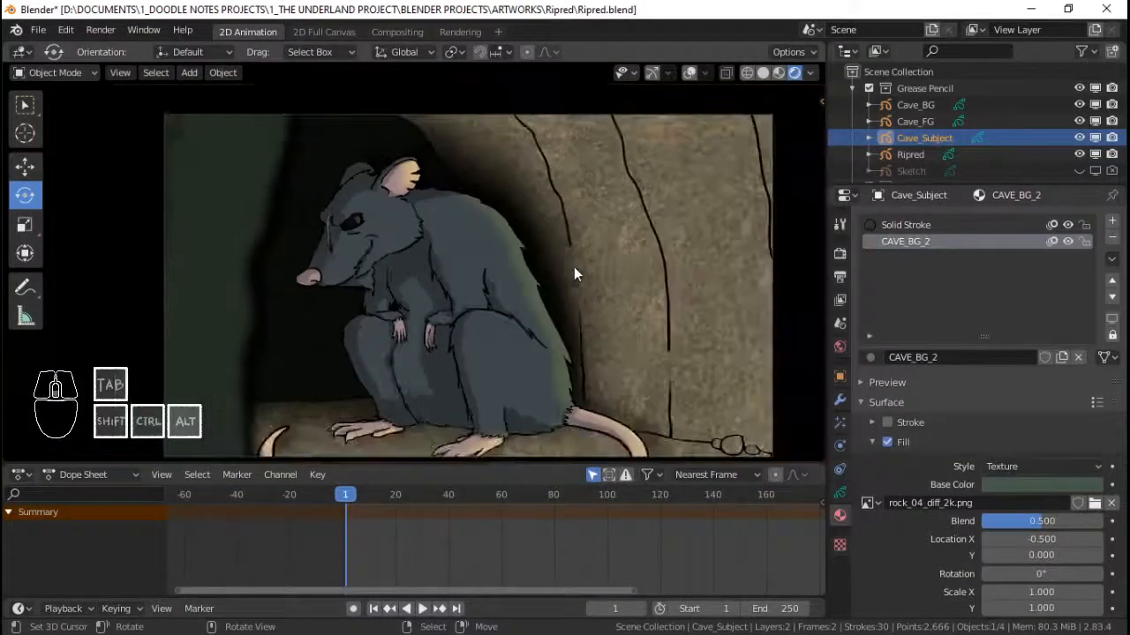
scroll(573, 274, "down", 1)
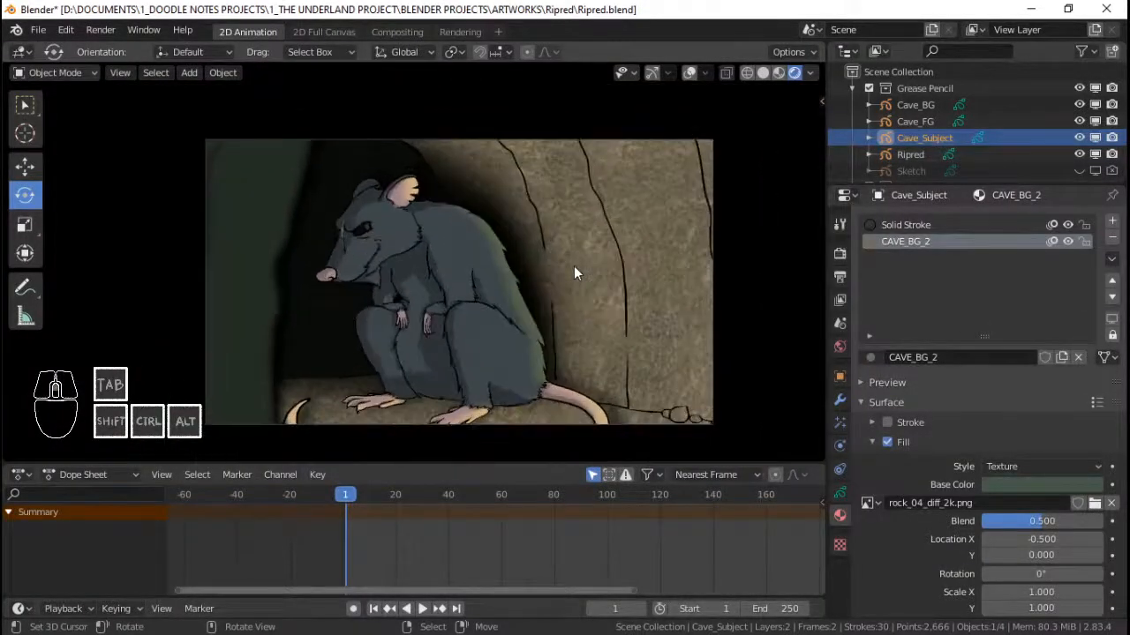
scroll(1054, 435, "down", 1)
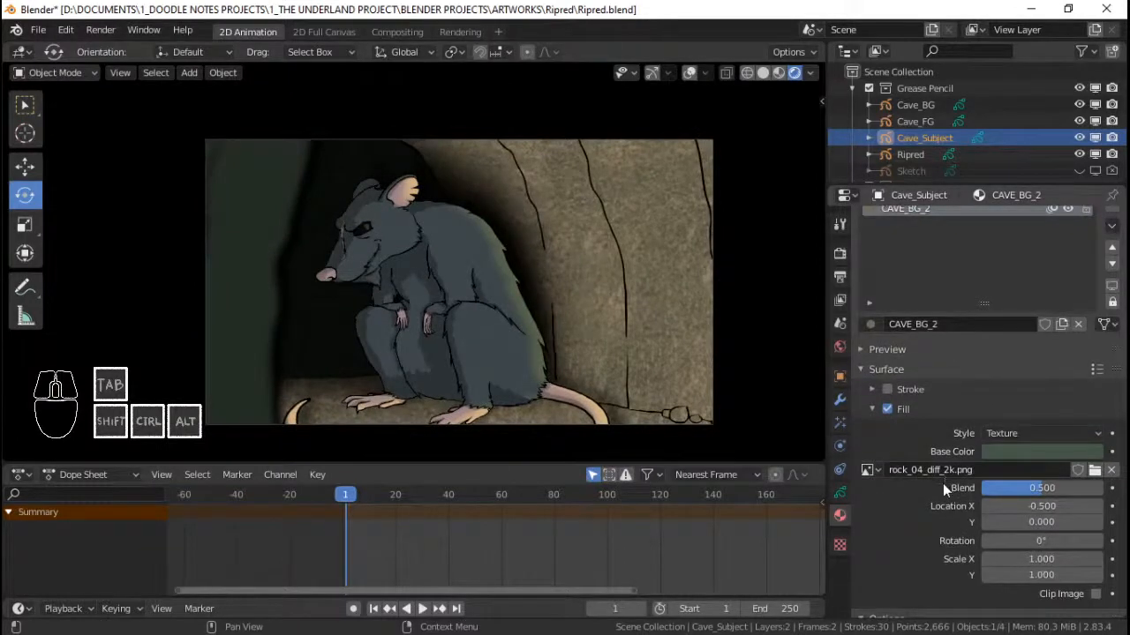
mouse_move(1038, 490)
left_mouse_down()
mouse_move(1084, 505)
mouse_move(1050, 488)
left_mouse_up()
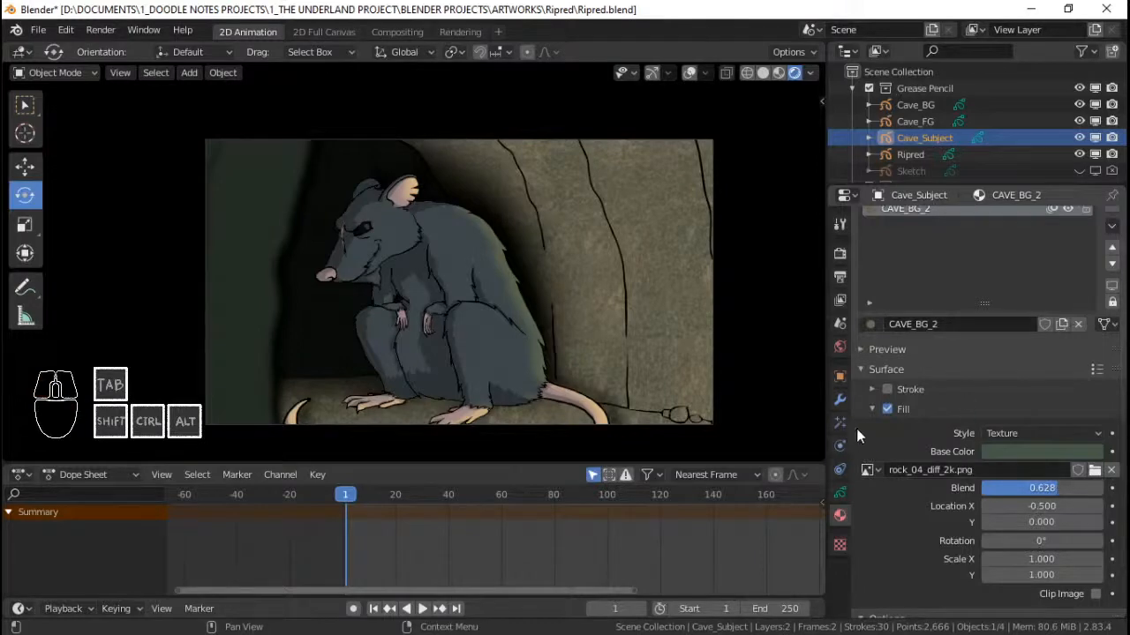
scroll(575, 224, "up", 3)
middle_click_drag(644, 263, 609, 263, "shift")
scroll(609, 263, "down", 2)
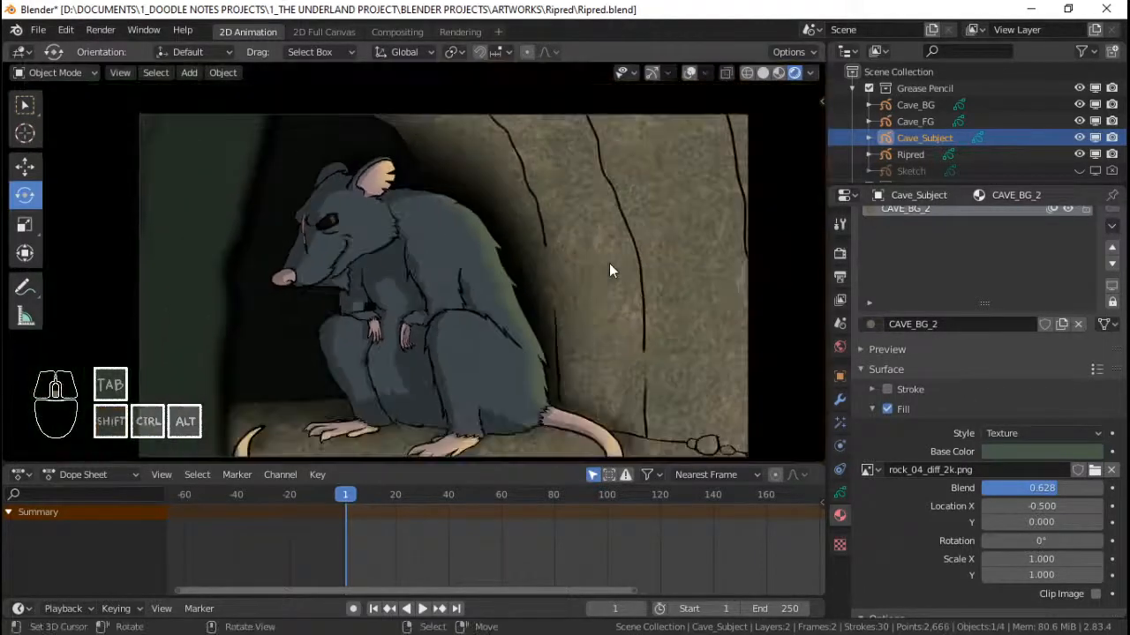
scroll(609, 263, "up", 4)
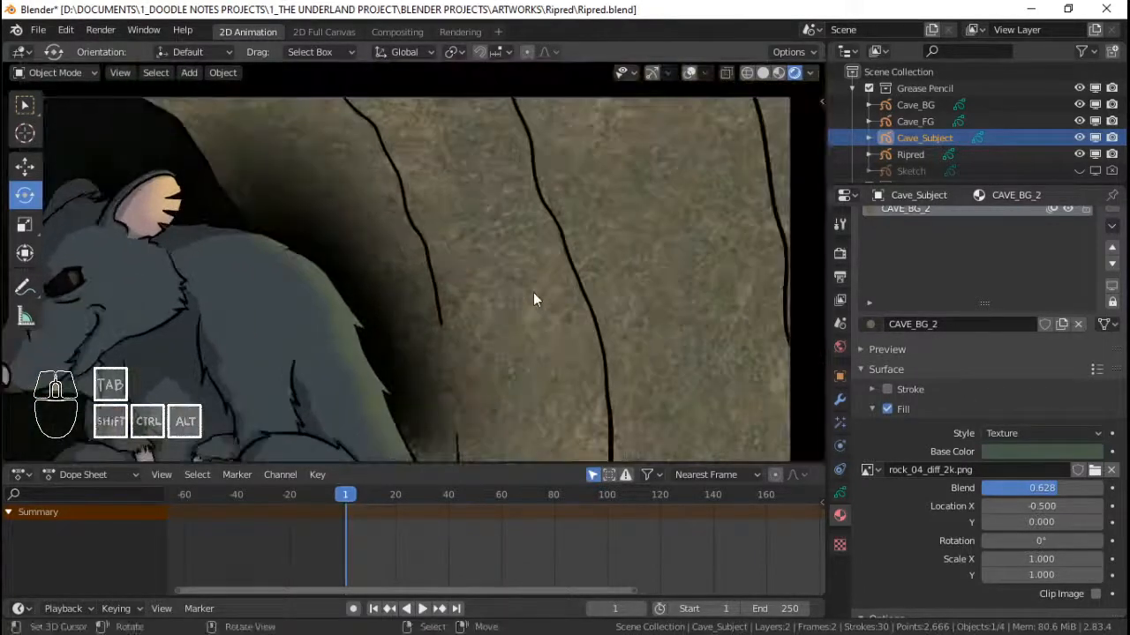
scroll(533, 300, "down", 6)
scroll(513, 301, "up", 2)
scroll(398, 256, "down", 1)
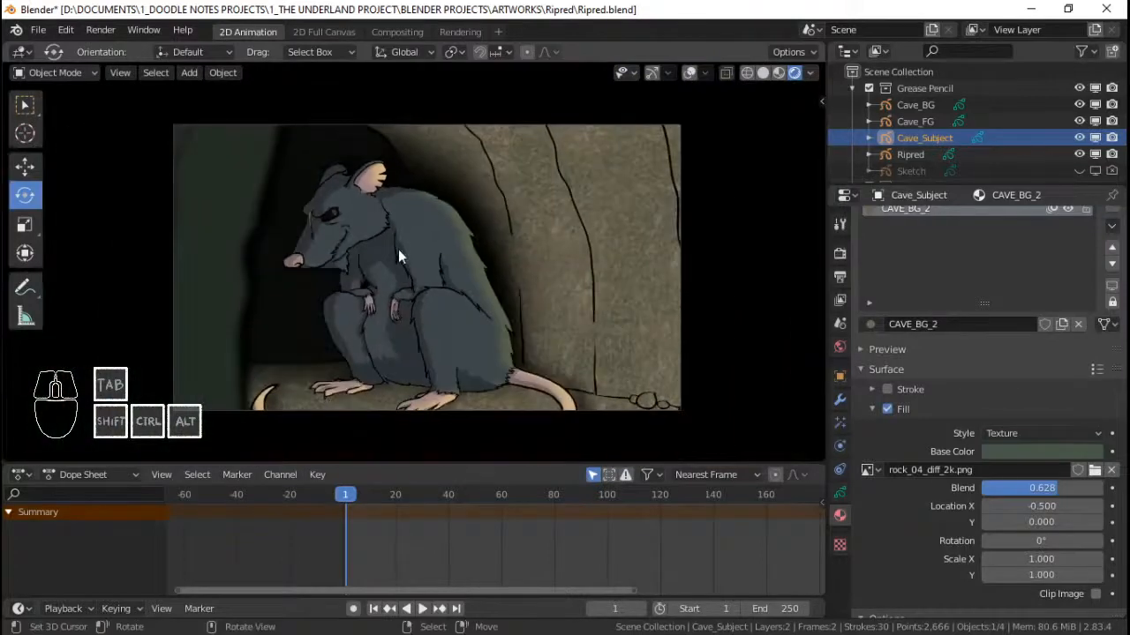
- Give Cave_FG's CAVE_BG_3 material a Texture fill using rock_04_diff_2k.png from the rock_04_2k_png folder
left_click(256, 195)
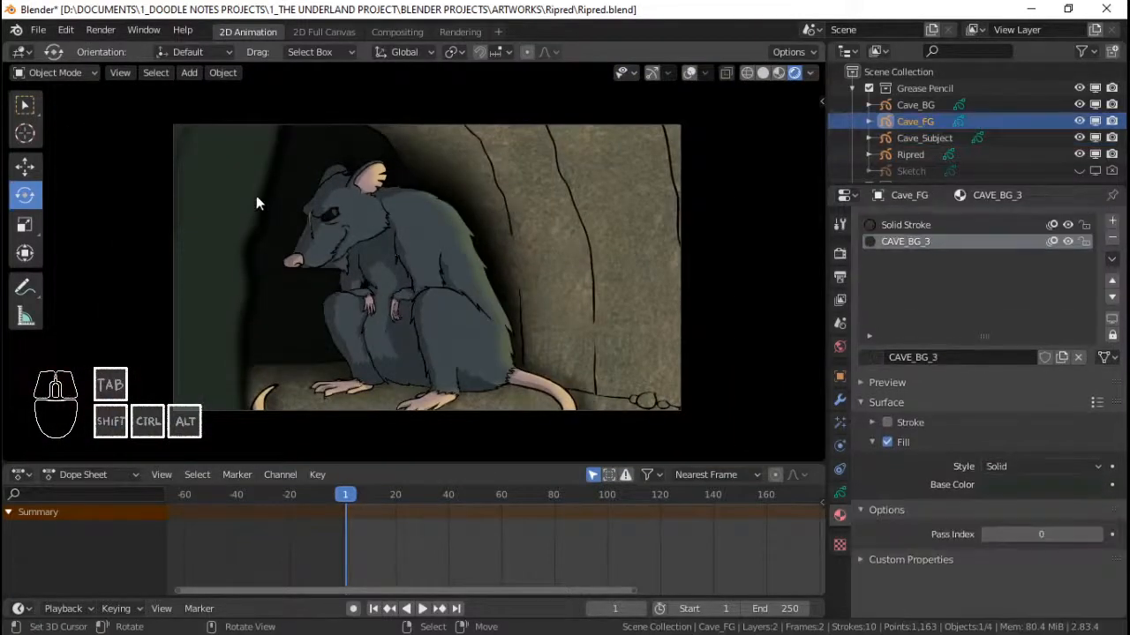
left_click(1067, 468)
left_click(1027, 522)
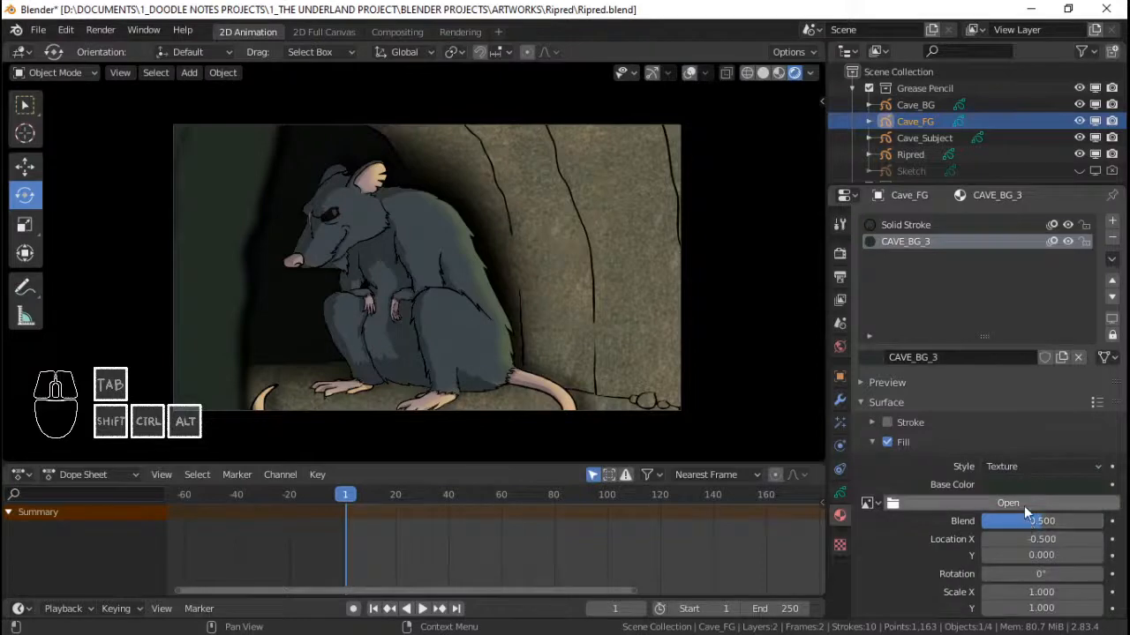
left_click(1024, 505)
left_click(69, 481)
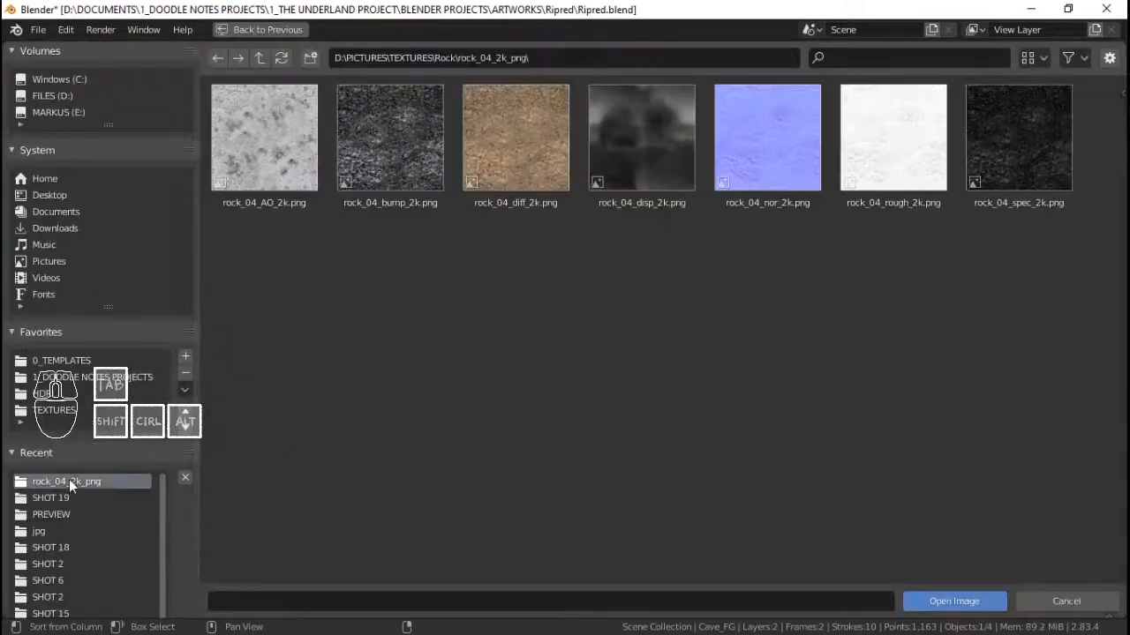
double_click(505, 160)
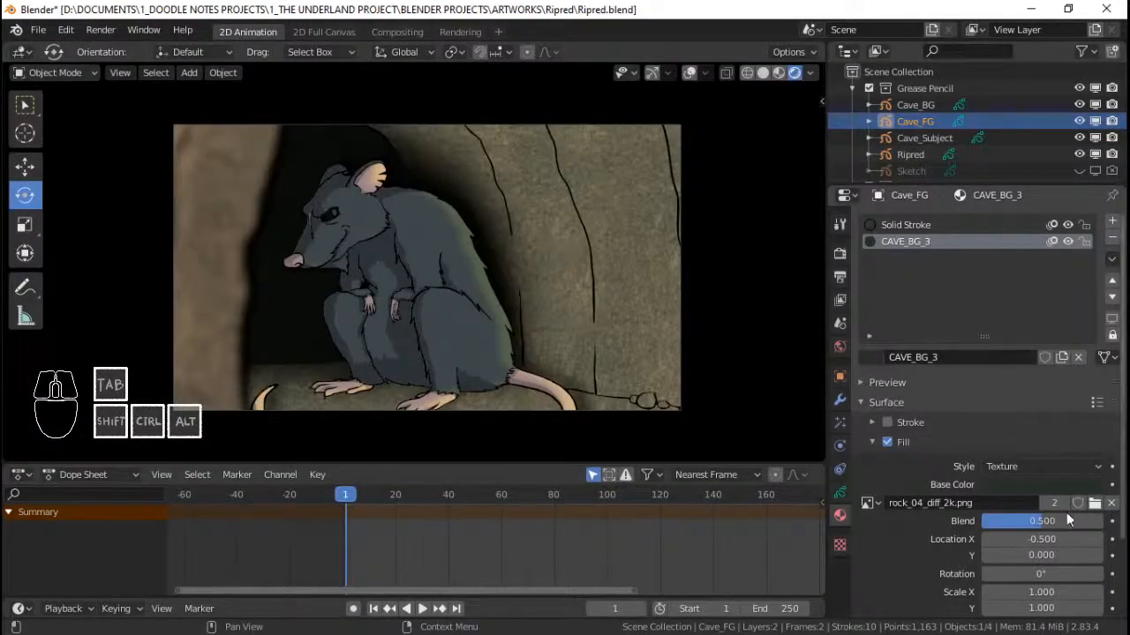
- Set the CAVE_BG_3 texture blend to 0.772 and darken its base colour to a value of about 0.167
mouse_move(1059, 521)
left_mouse_down()
mouse_move(1112, 521)
mouse_move(981, 521)
mouse_move(1093, 521)
mouse_move(1075, 520)
left_mouse_up()
left_click(1068, 485)
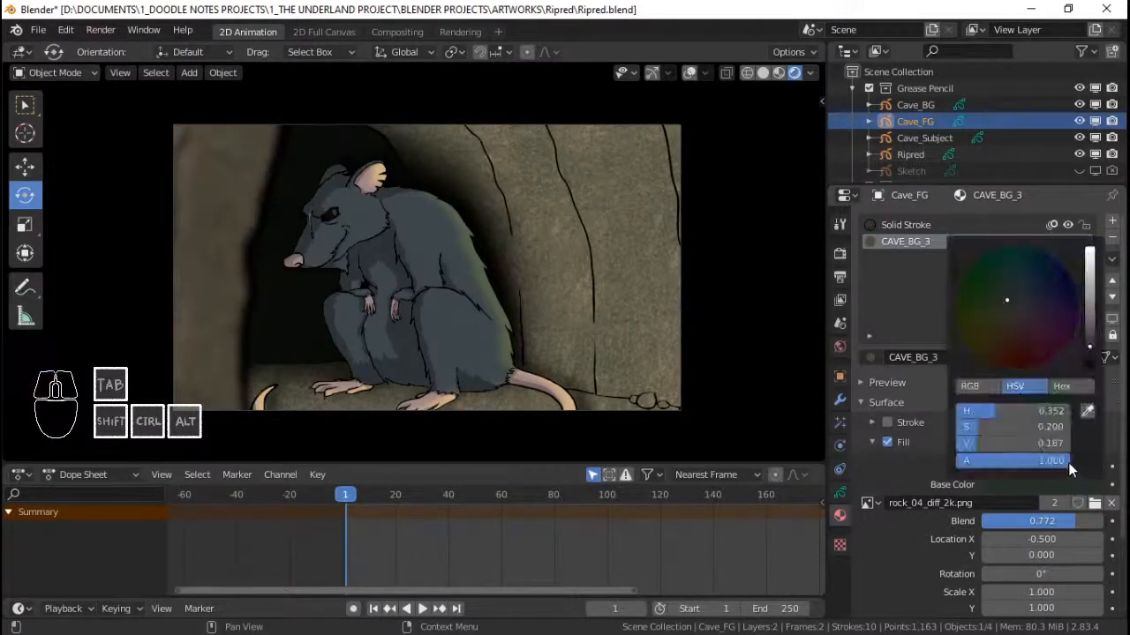
left_click(1091, 360)
left_click_drag(1089, 359, 1088, 349)
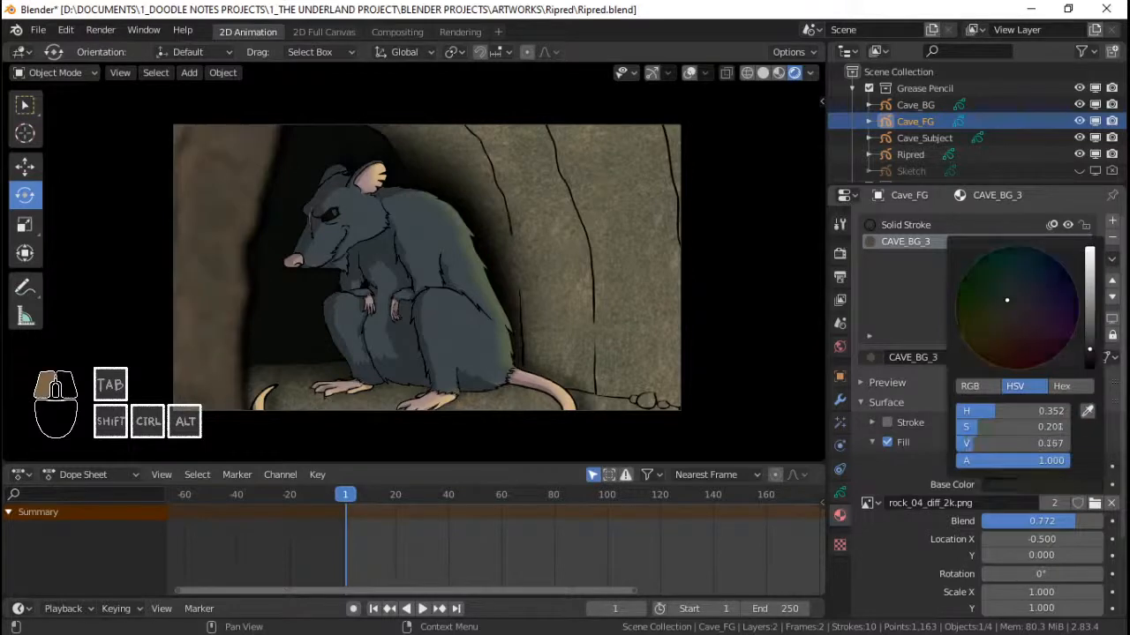
- Replace the CAVE_BG_3 fill image with rock_04_bump_2k.png and set its blend to 0.839
left_click(1095, 508)
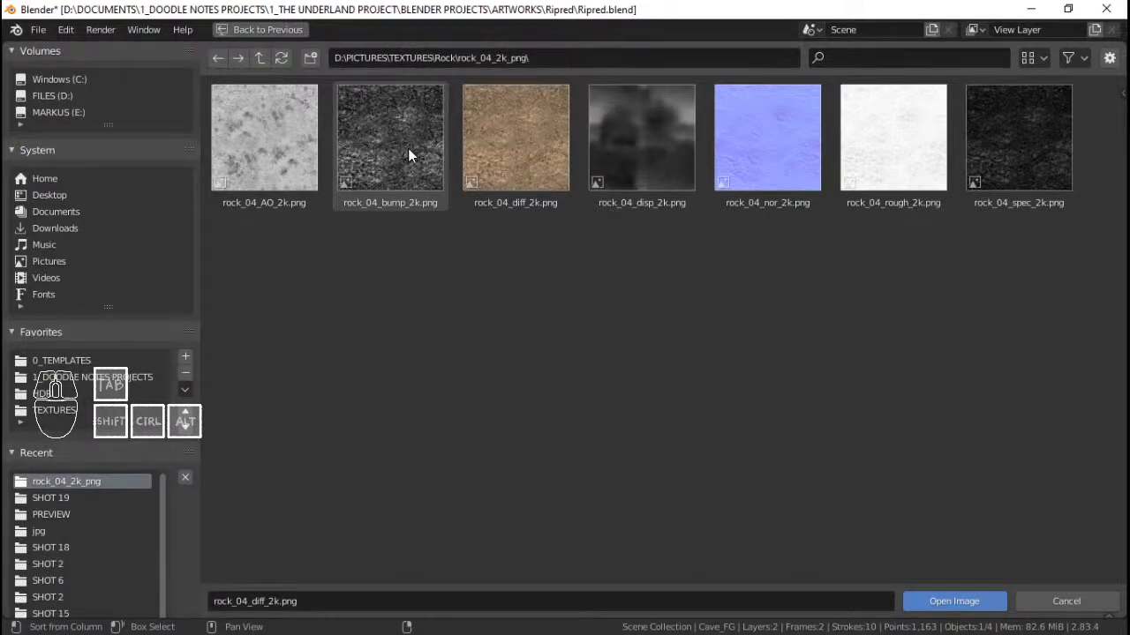
double_click(408, 151)
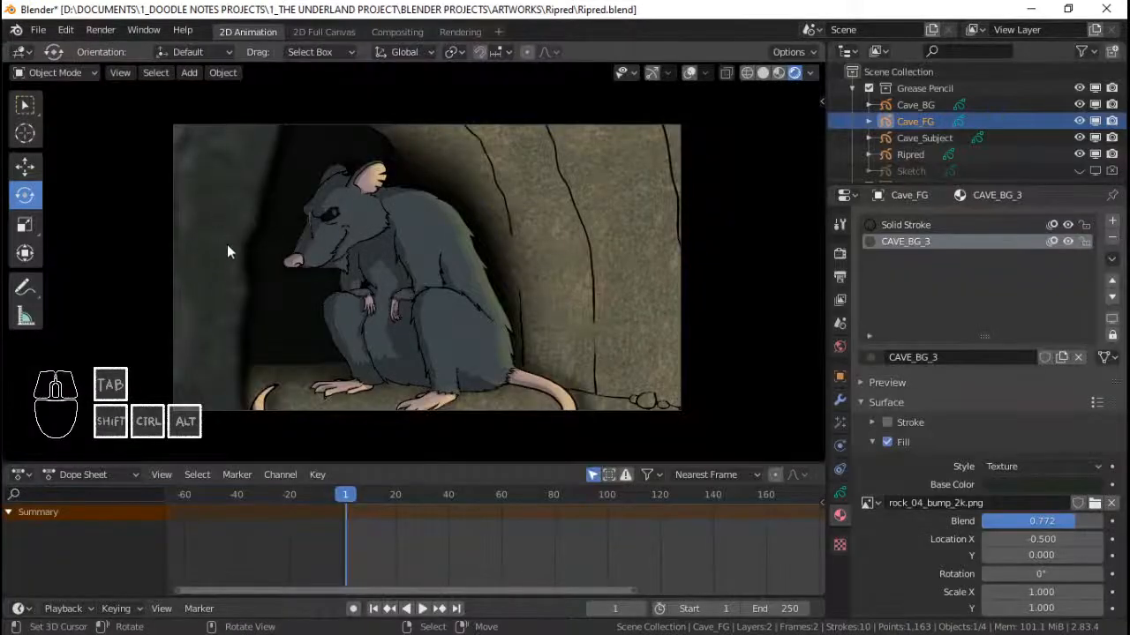
left_click_drag(1071, 524, 1079, 523)
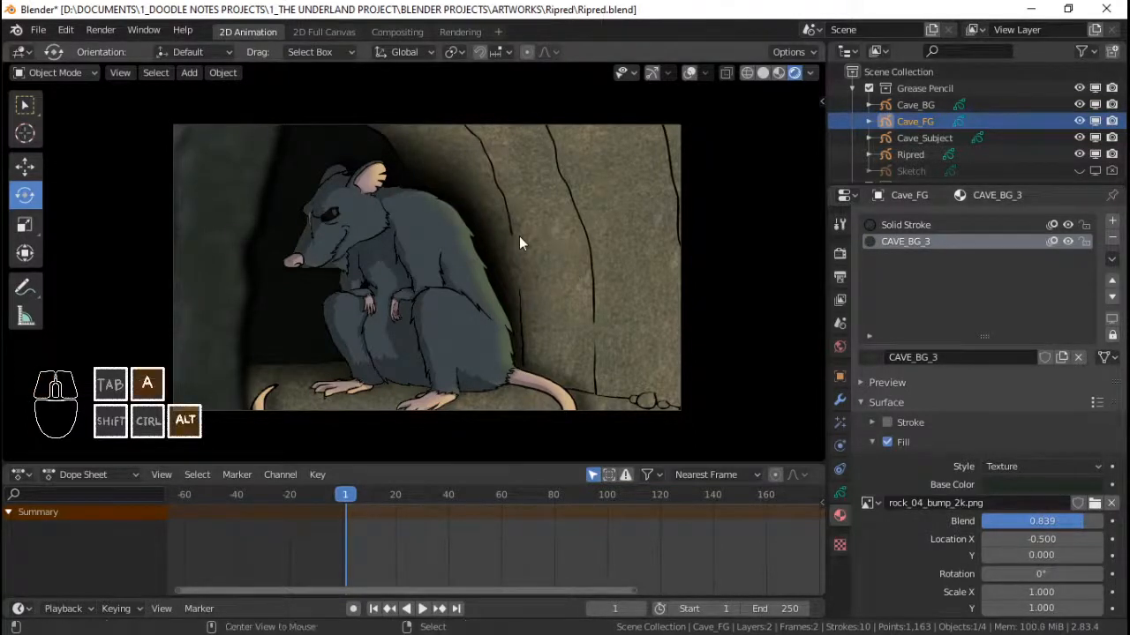
- Deselect all objects, check the whole artwork, and save the Ripred.blend file
key("alt+a")
scroll(466, 234, "down", 1)
scroll(466, 235, "down", 1)
scroll(459, 237, "up", 2)
middle_click_drag(392, 237, 413, 238, "shift")
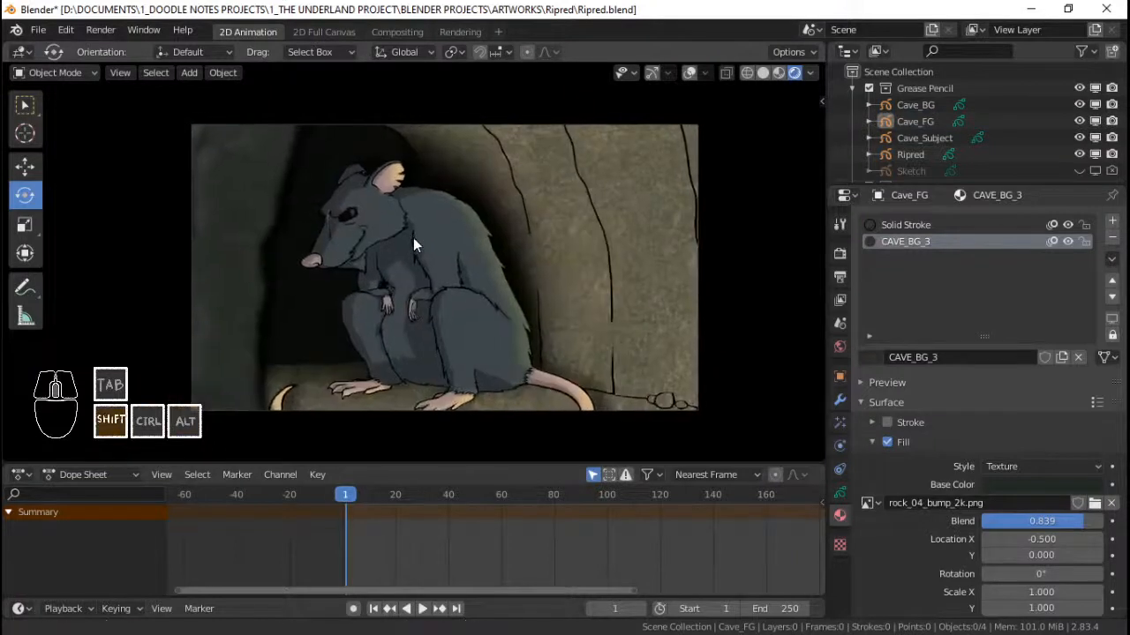
key("ctrl+s")
- Give Cave_BG's CAVE_BG_1 material a Texture fill using the already loaded rock_04_diff_2k.png image
scroll(965, 481, "down", 3)
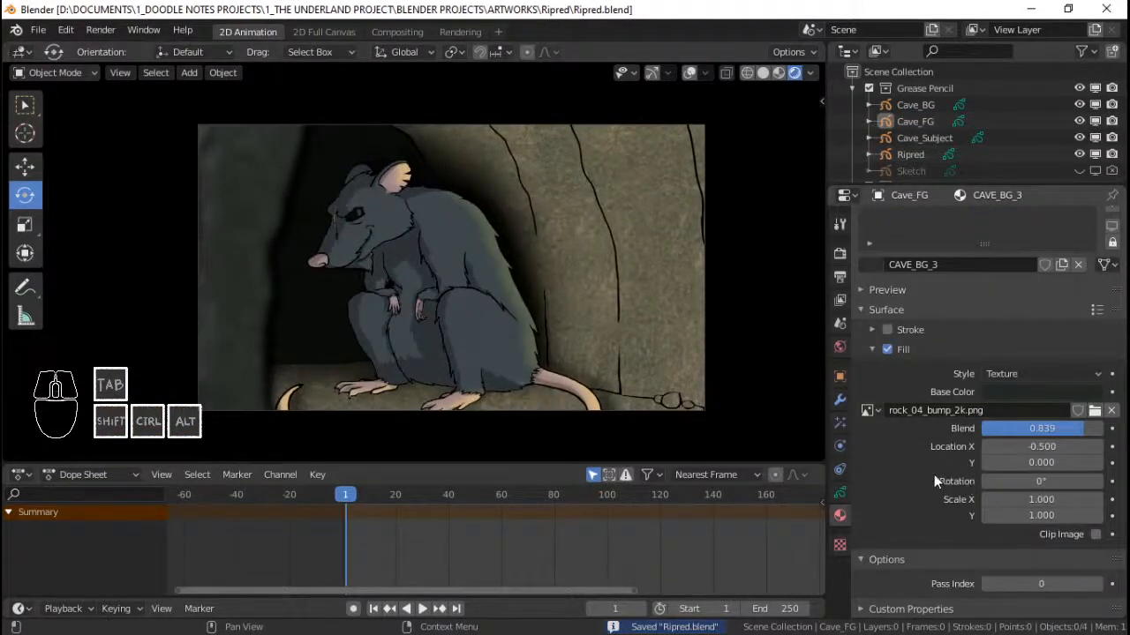
left_click(310, 302)
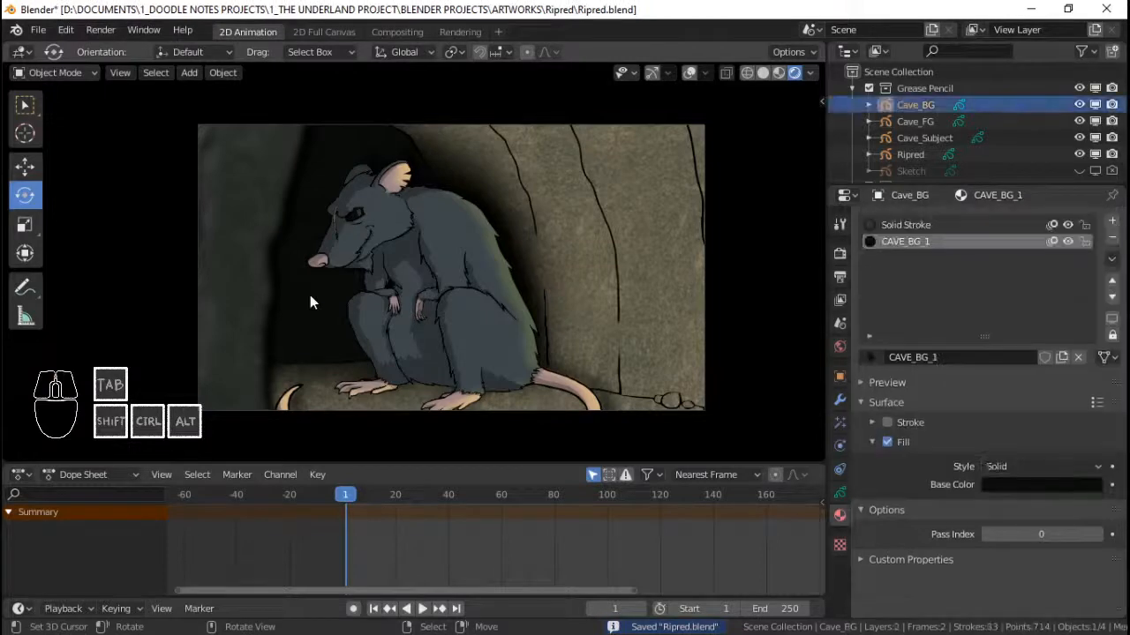
left_click(1024, 466)
left_click(1020, 519)
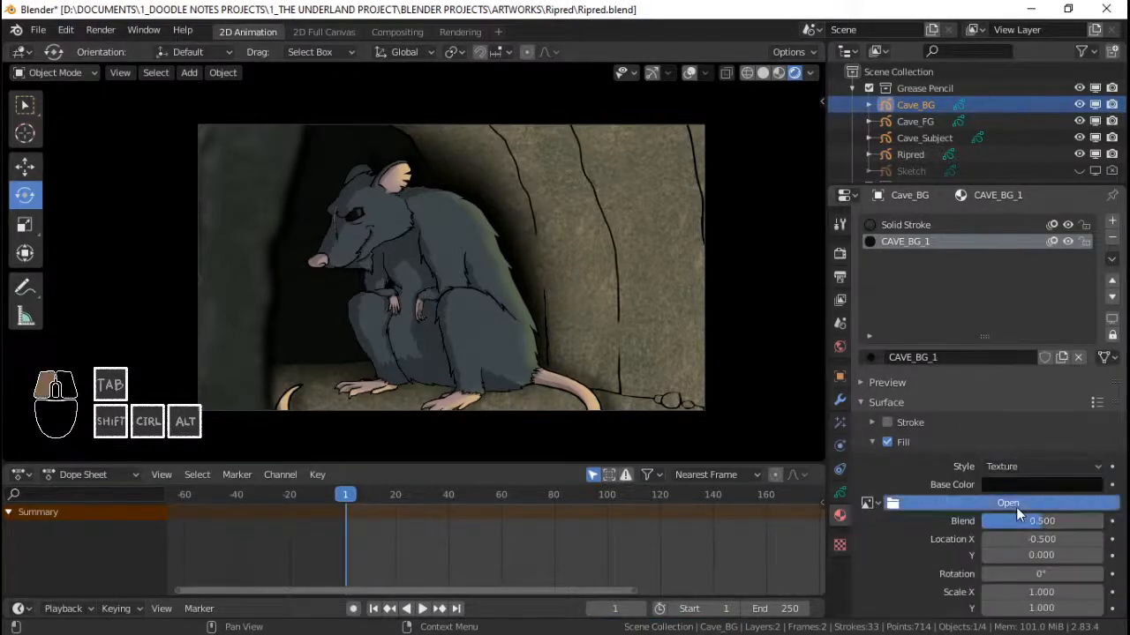
left_click(1016, 505)
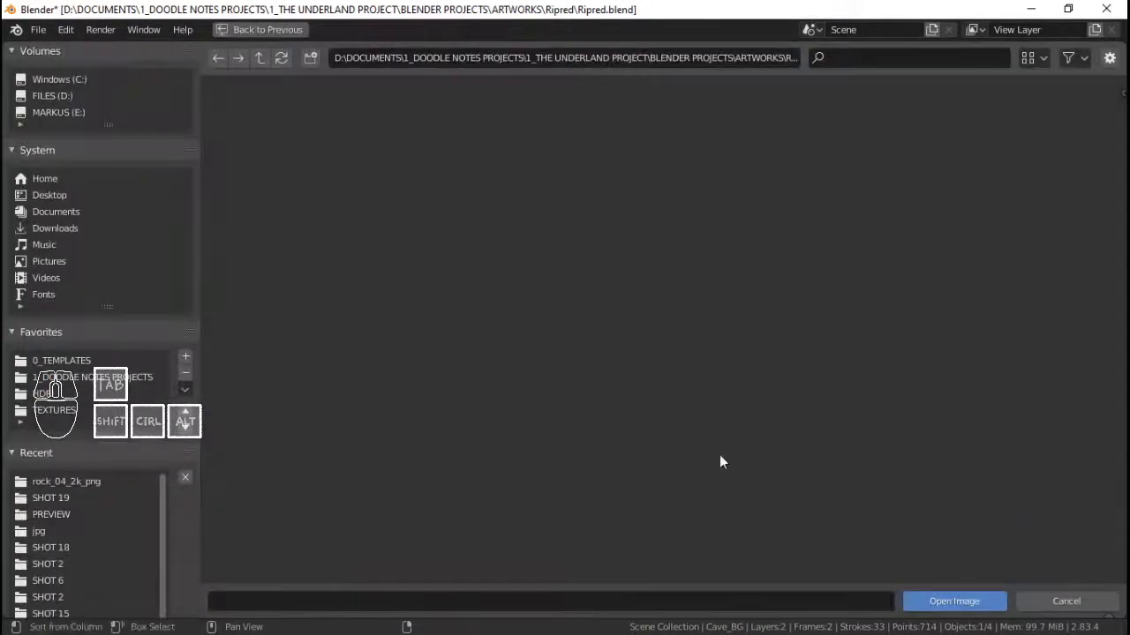
left_click(1066, 601)
left_click(867, 503)
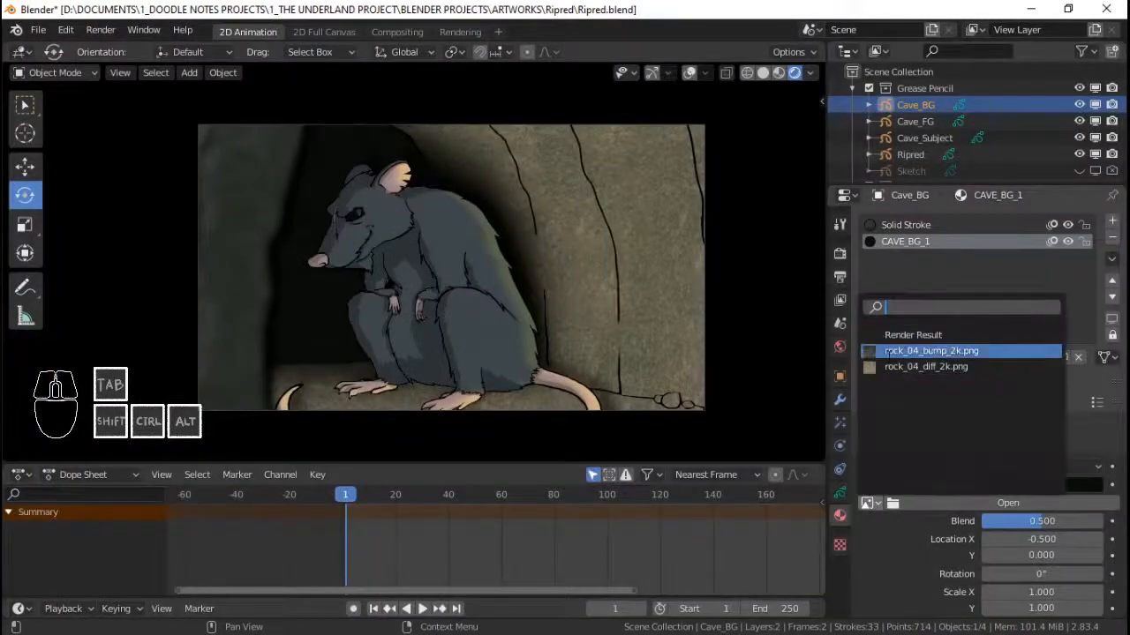
left_click(911, 367)
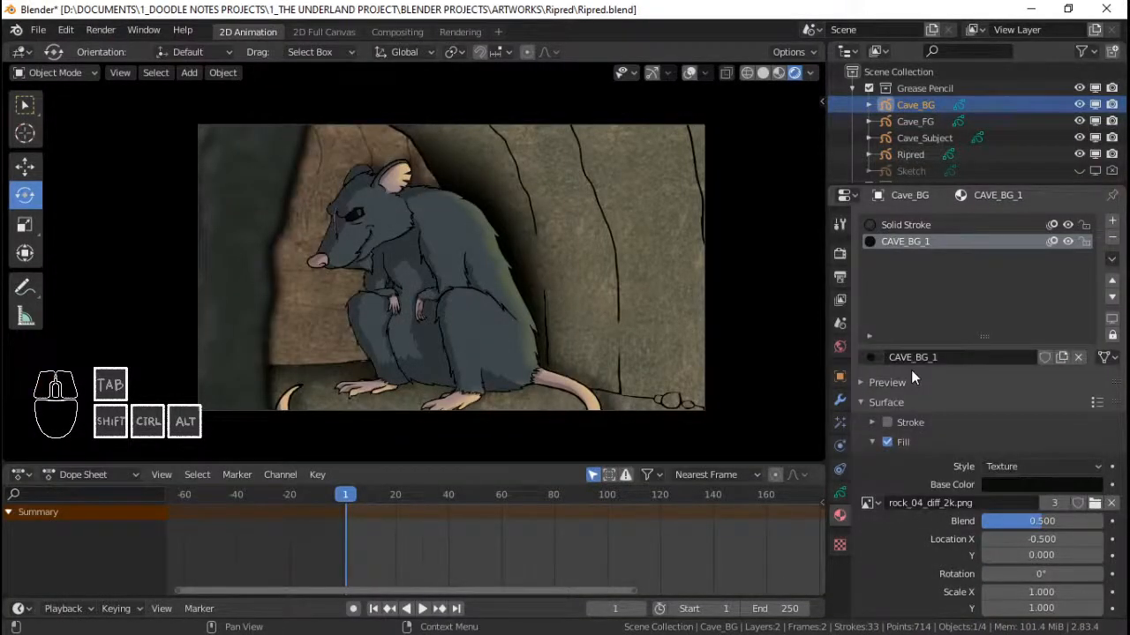
- Set the CAVE_BG_1 texture blend to 0.963 and switch its fill image to rock_04_bump_2k.png
mouse_move(1049, 518)
left_mouse_down()
mouse_move(1109, 519)
mouse_move(1053, 521)
left_mouse_up()
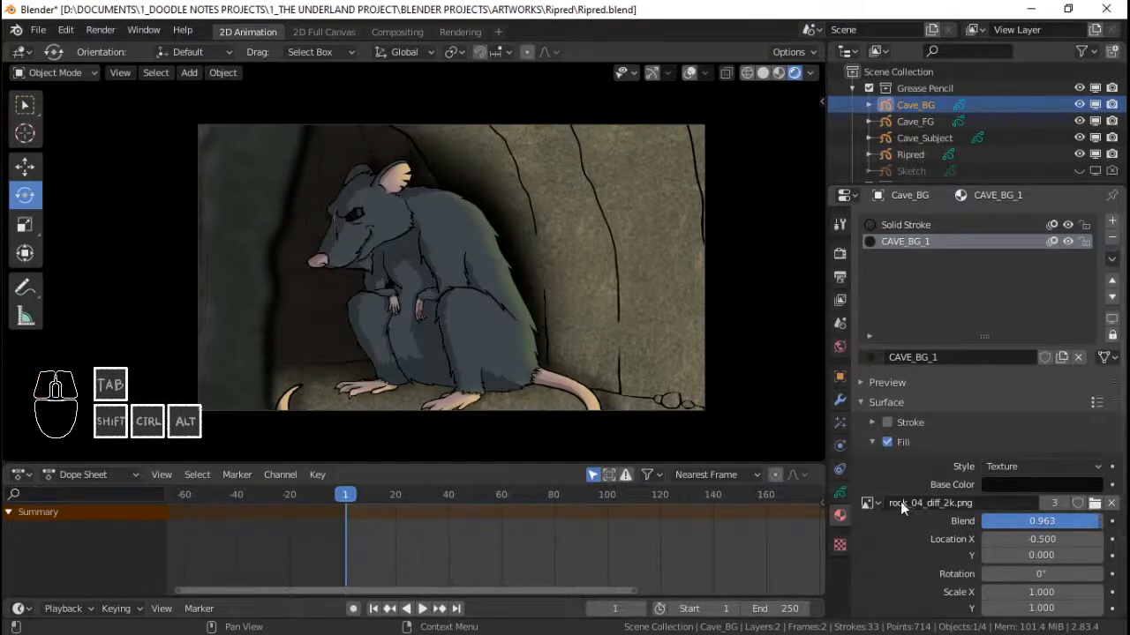
left_click(868, 503)
left_click(933, 353)
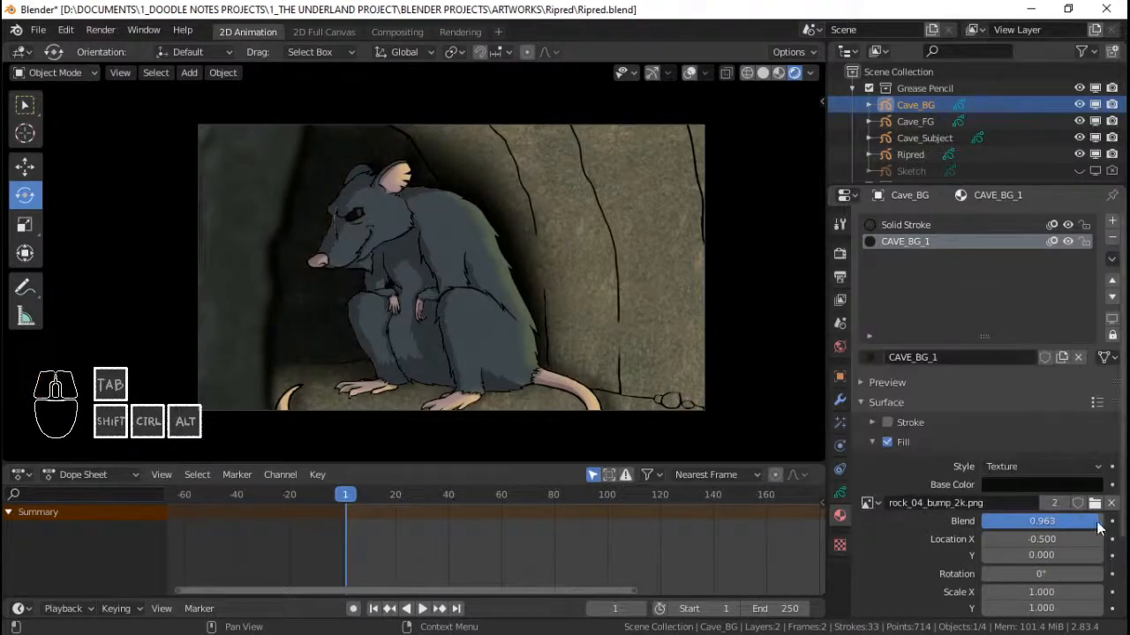
- Set the CAVE_BG_1 texture blend to 0.99 after trying 1.000 and 0.97
mouse_move(1092, 524)
left_mouse_down()
mouse_move(1049, 521)
mouse_move(1103, 522)
left_mouse_up()
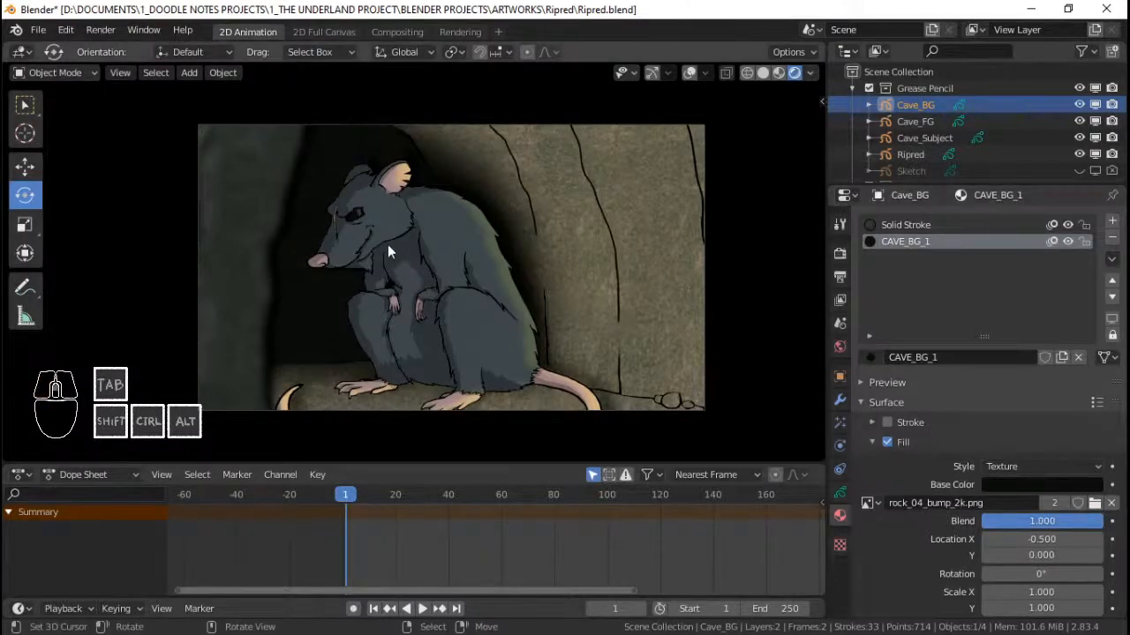
scroll(473, 335, "up", 3)
left_click(1082, 519)
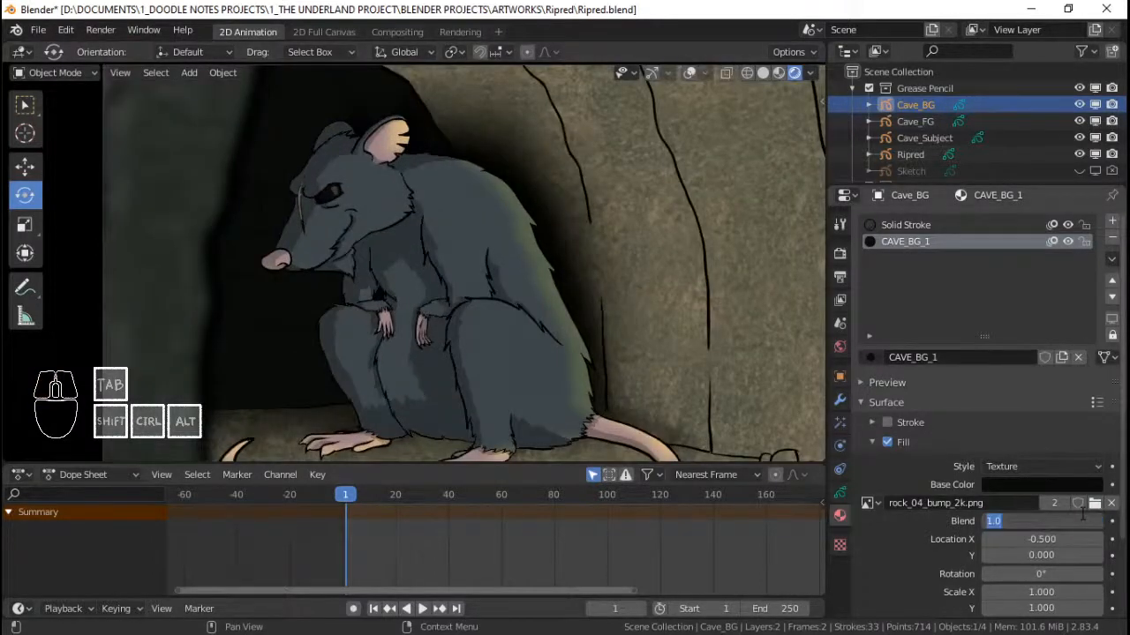
type(".97")
key("Return")
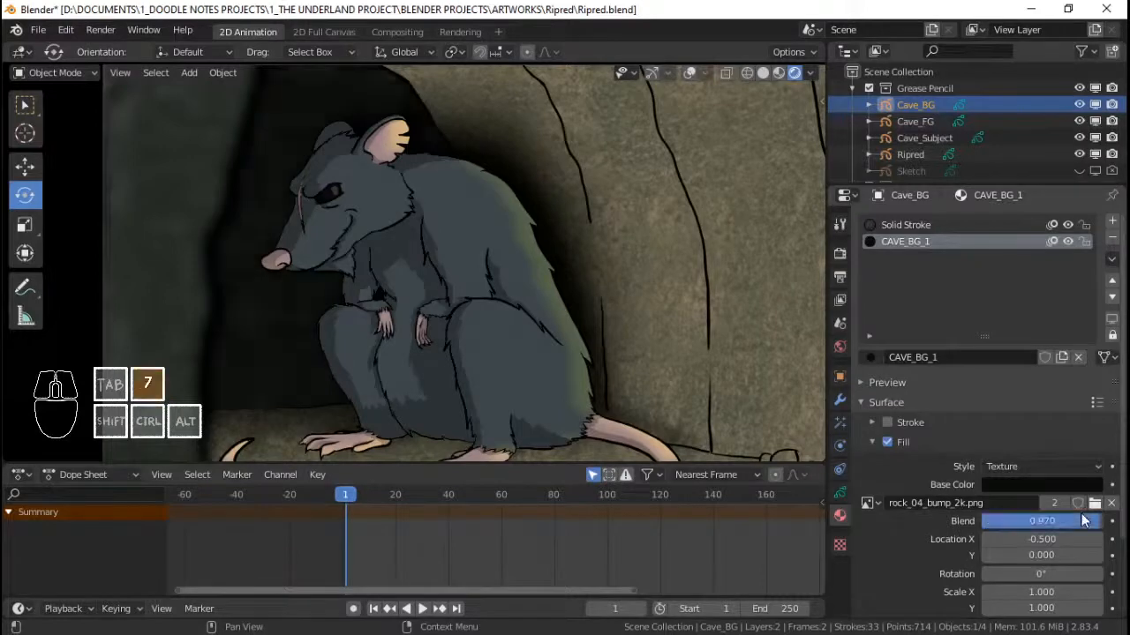
left_click(1081, 522)
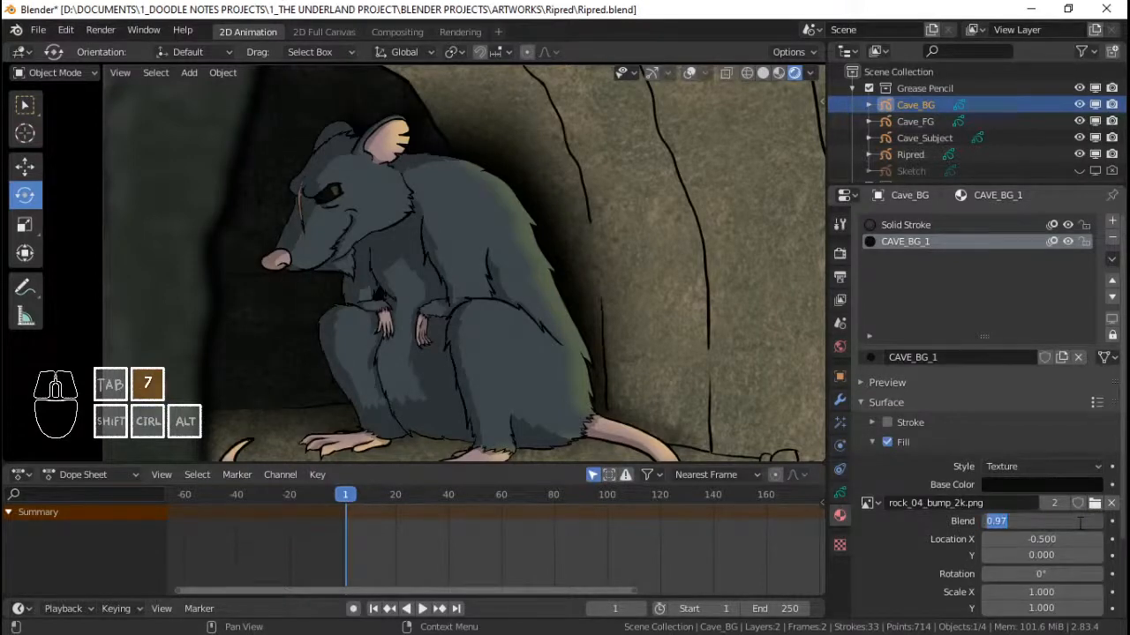
type(".99")
key("Return")
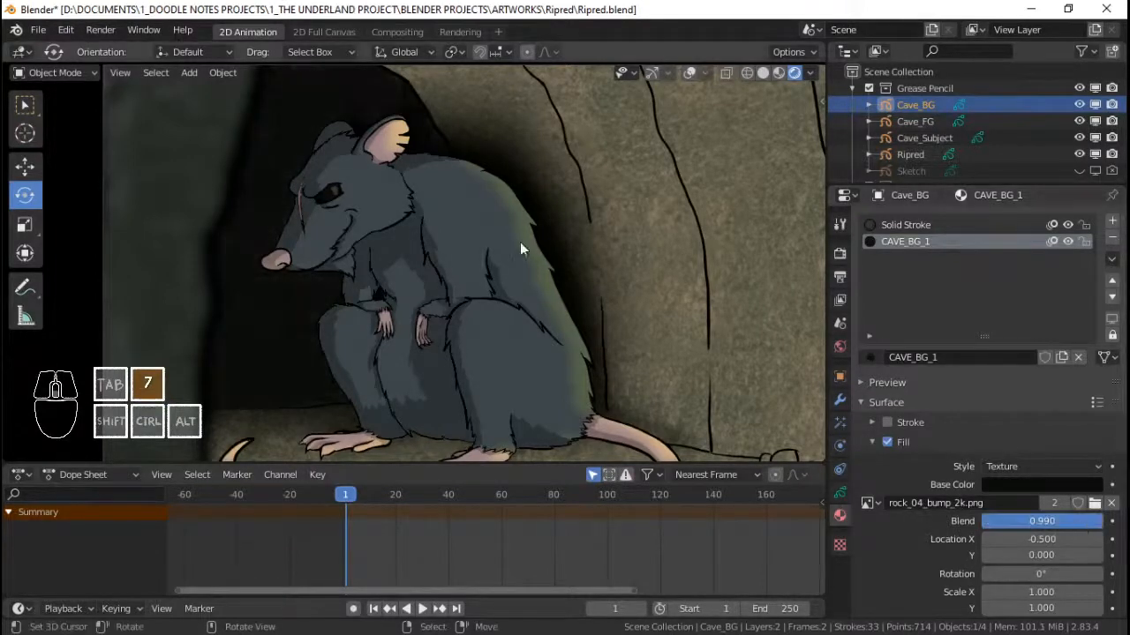
- Restore the full camera framing of the artwork with nothing selected and save the Ripred.blend file
key("KP_0")
key("ctrl+s")
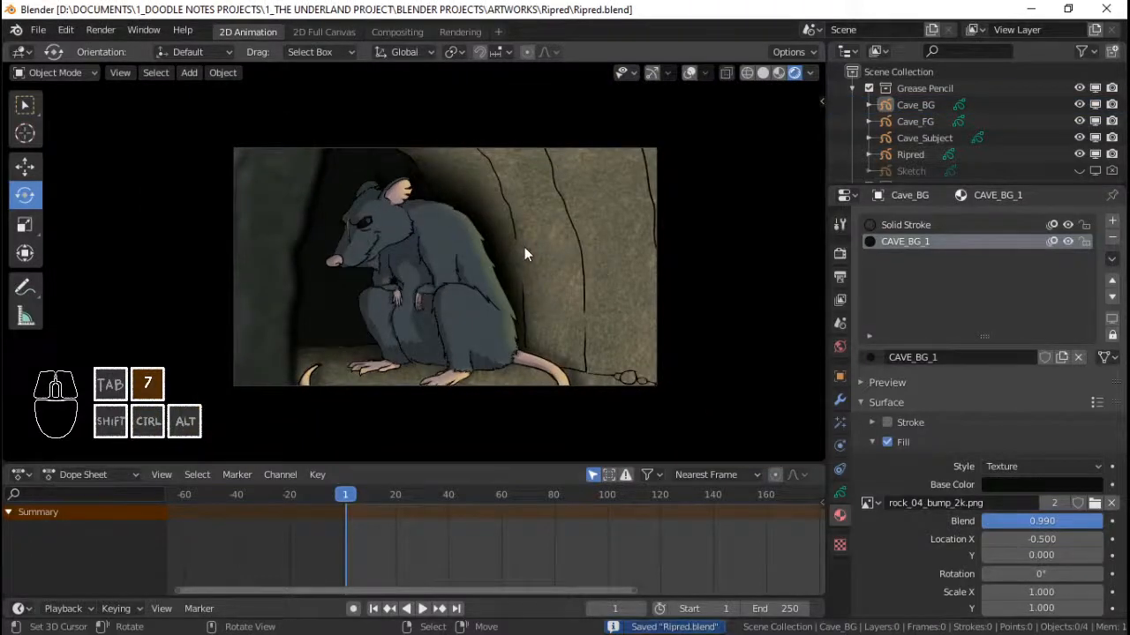
scroll(524, 255, "up", 5)
scroll(547, 249, "up", 2)
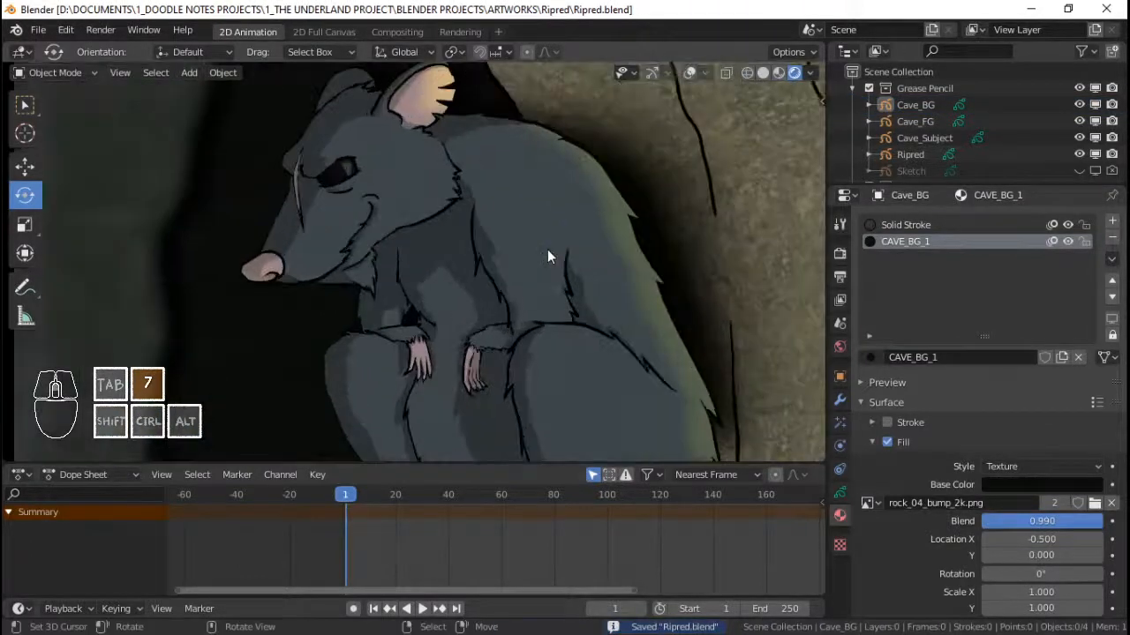
scroll(547, 249, "down", 4)
- Select the Ripred rat and change its FUR_base material's fill style to Texture
left_click(523, 209)
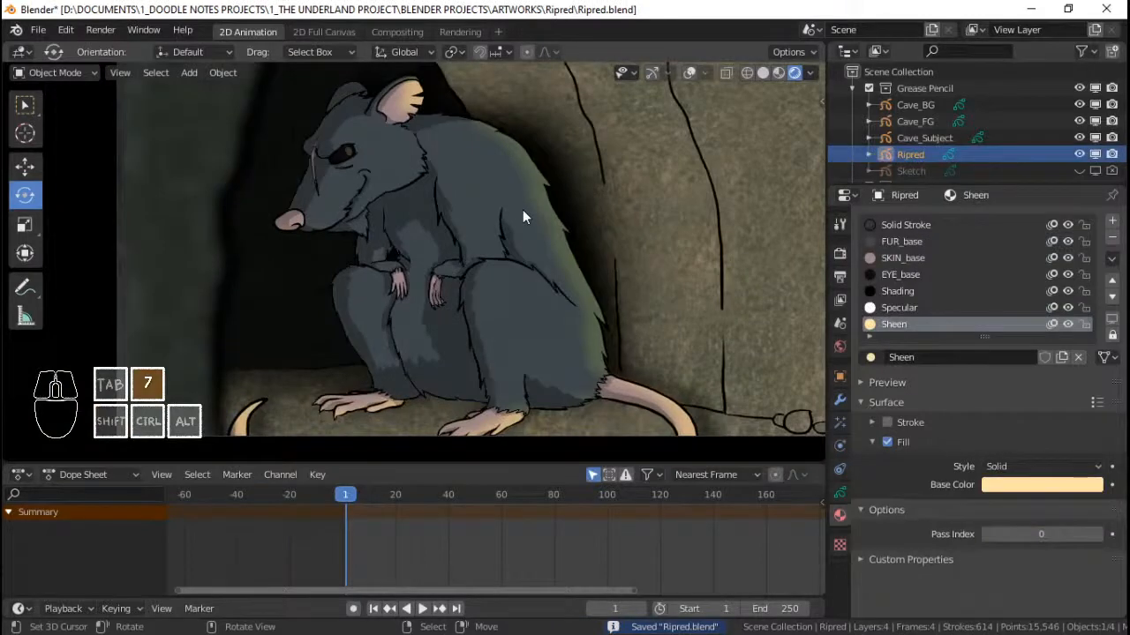
left_click(906, 243)
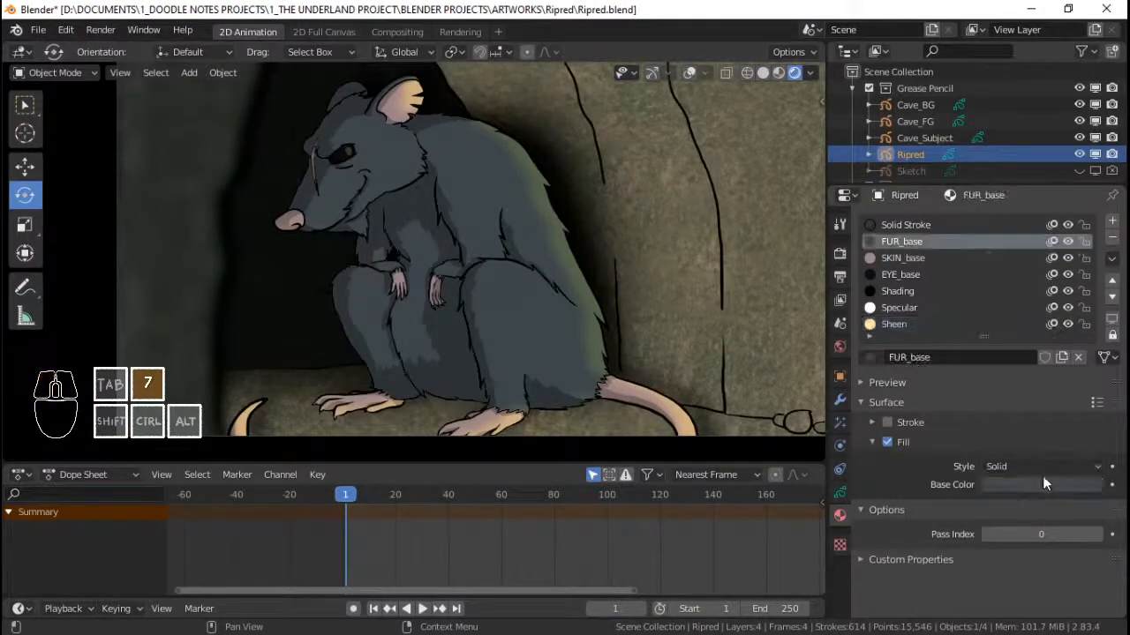
left_click(1048, 467)
left_click(1038, 519)
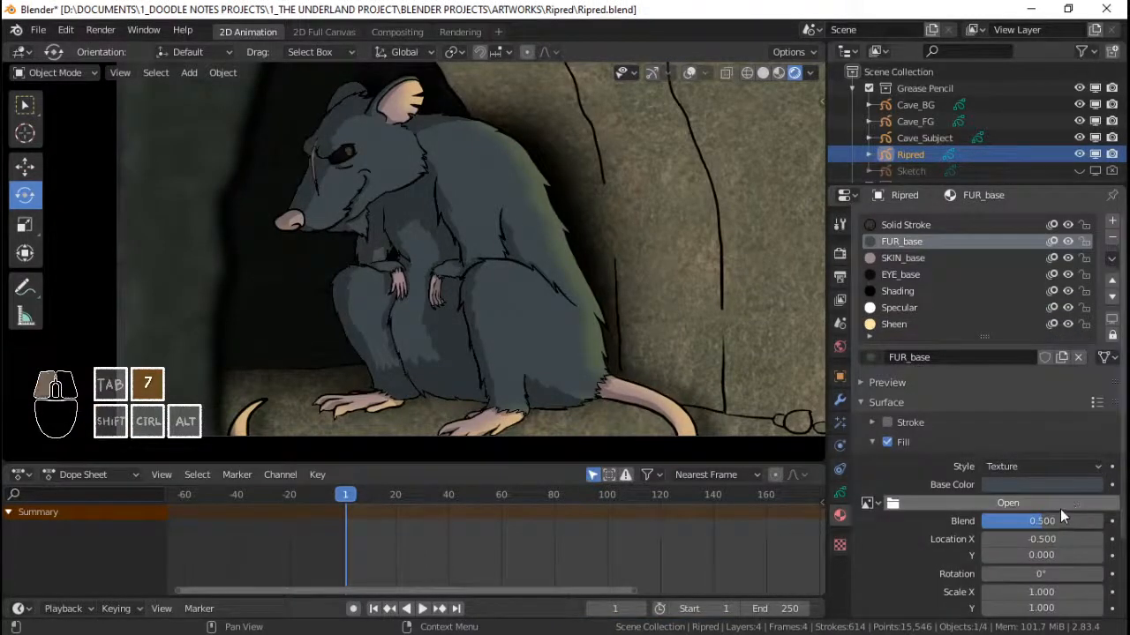
- Load grass_path_2_diff_2k.png from the grass_path_2_2k_png folder inside TEXTURES\Grass as the FUR_base fill image
left_click(1059, 504)
left_click(86, 481)
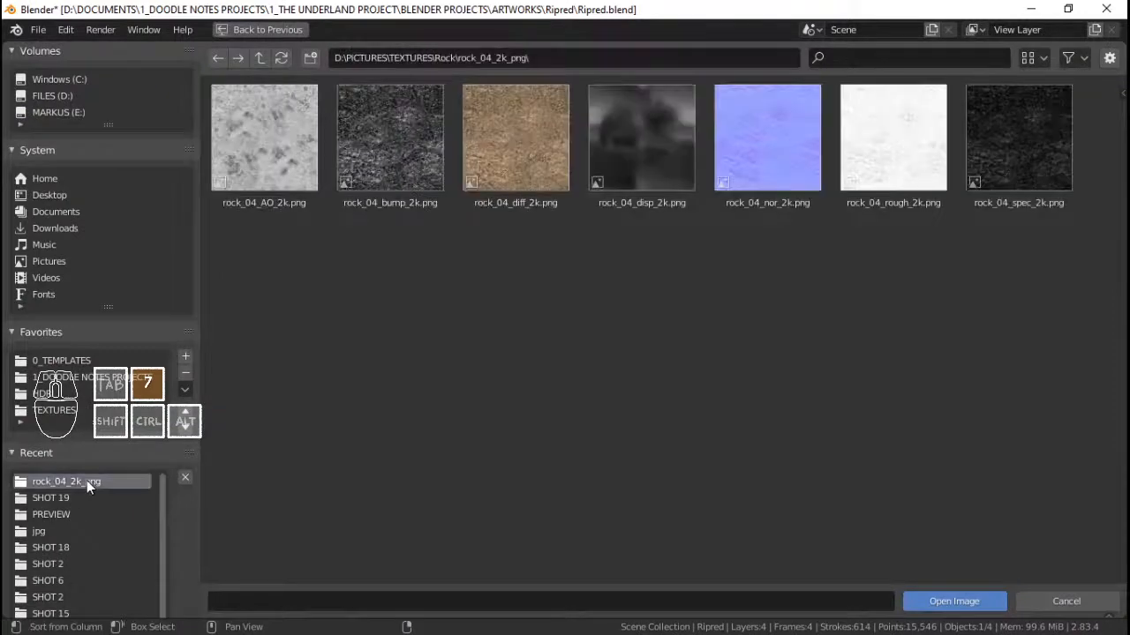
left_click(258, 56)
left_click(259, 57)
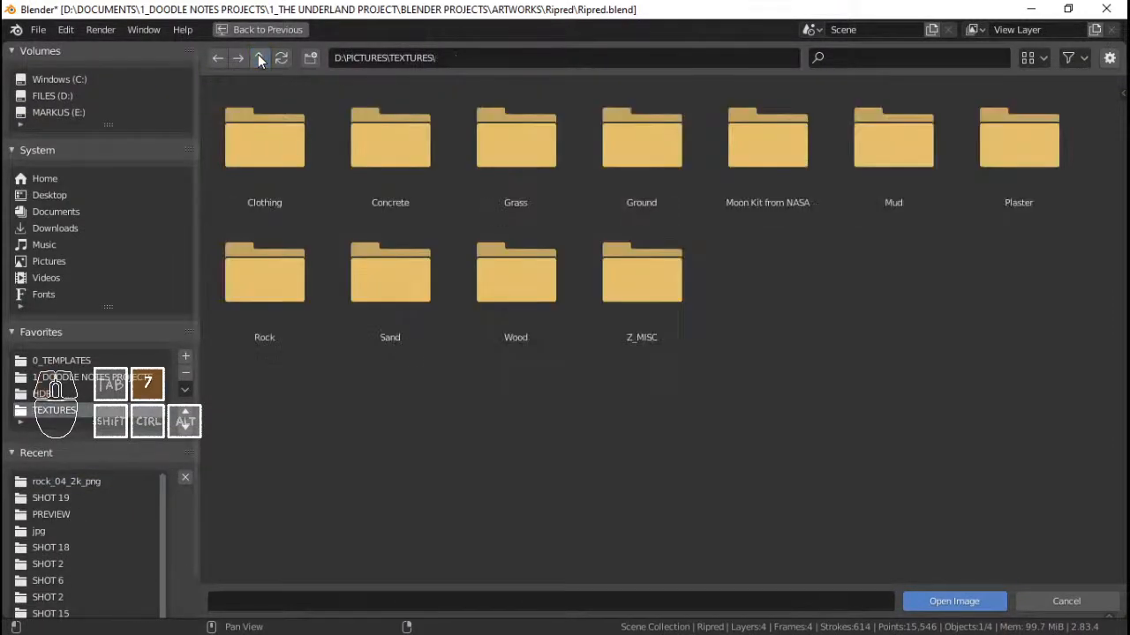
left_click(554, 159)
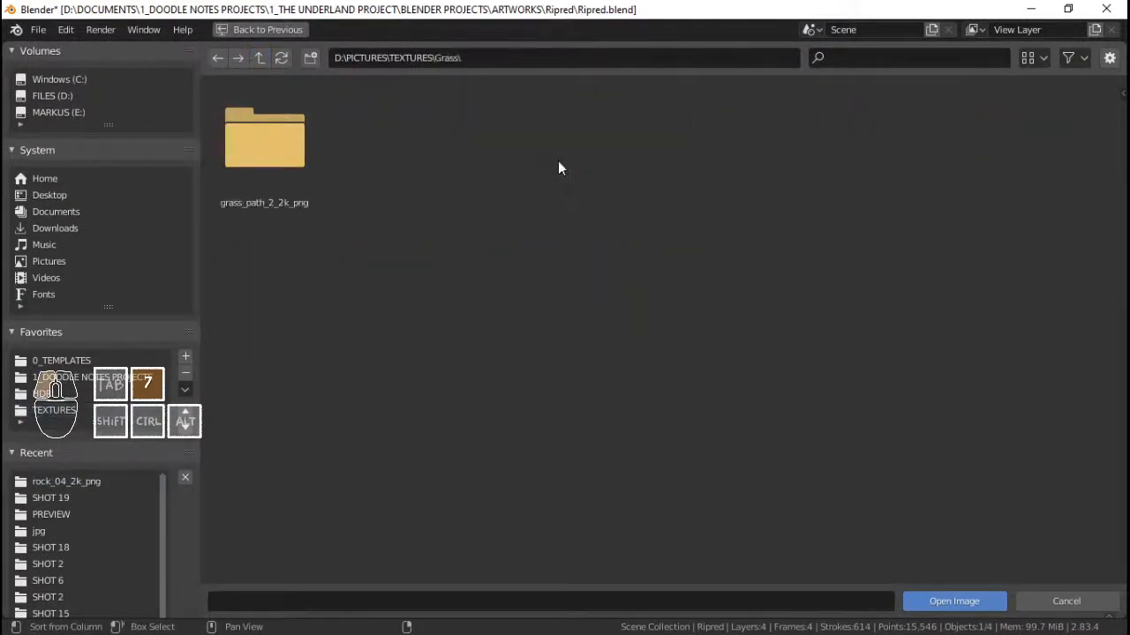
double_click(257, 145)
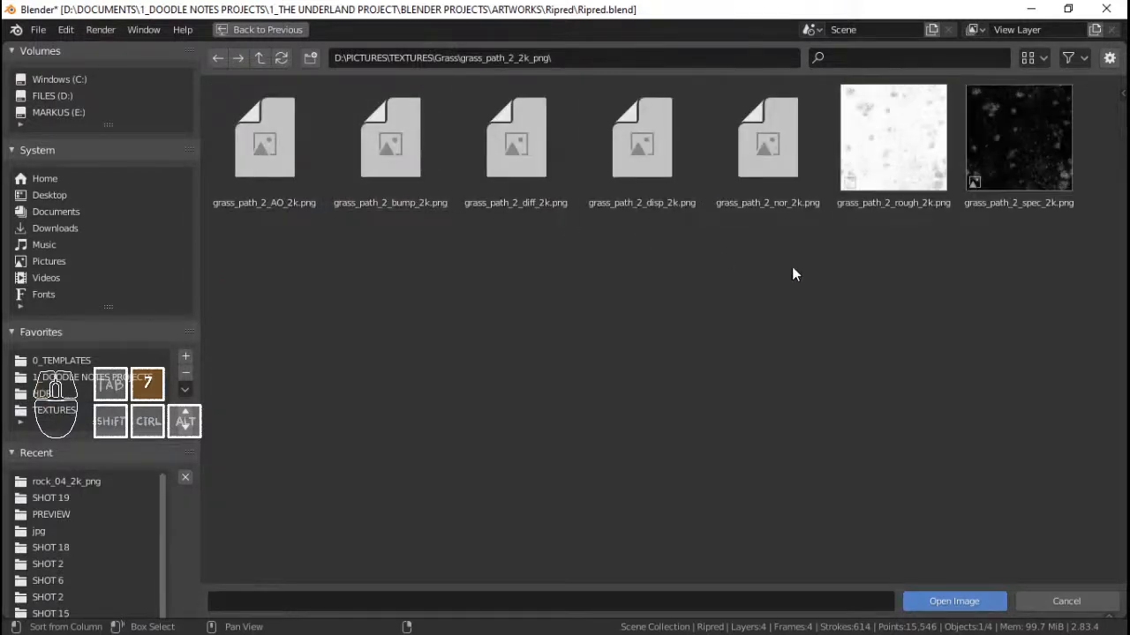
left_click(569, 185)
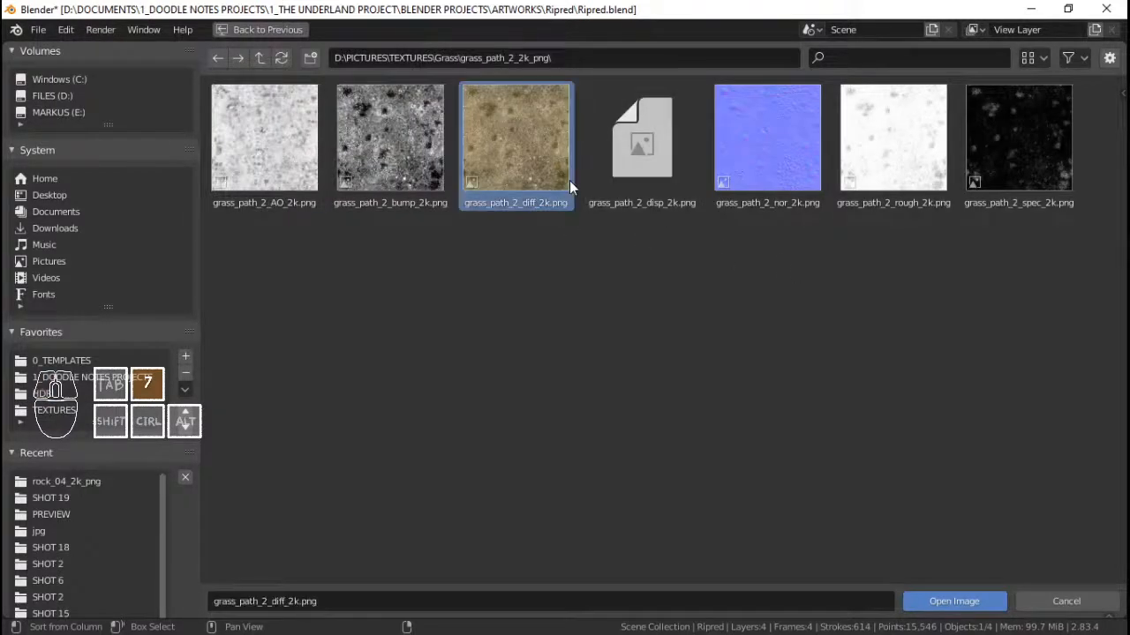
double_click(569, 180)
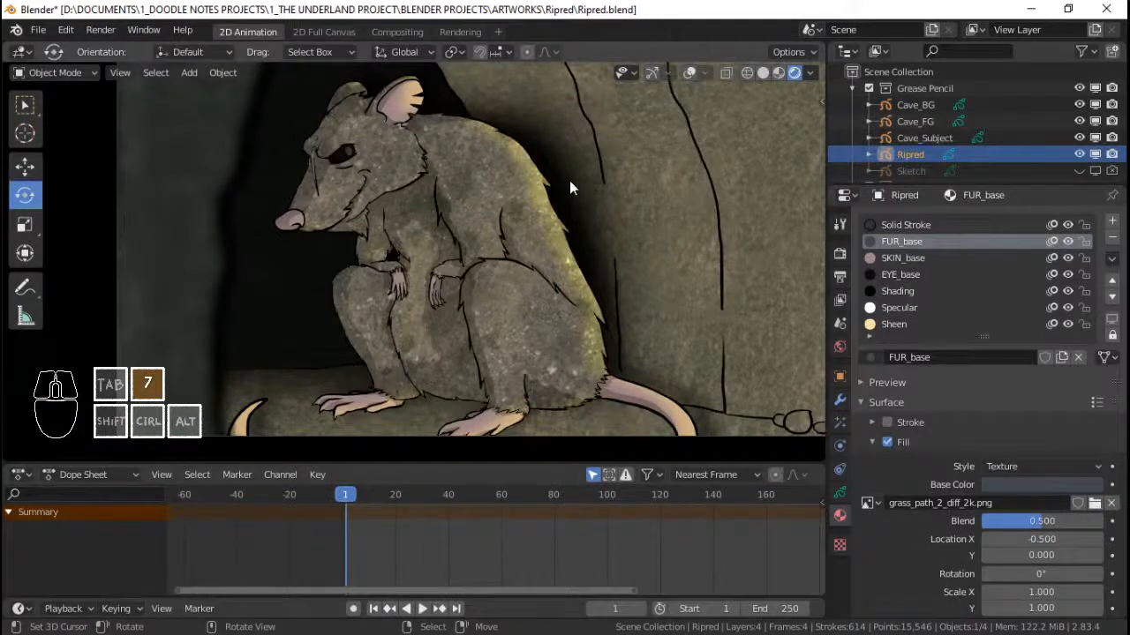
- Raise the FUR_base texture blend to 0.903
scroll(473, 192, "up", 4)
scroll(475, 191, "down", 4)
left_click_drag(1042, 521, 1092, 529)
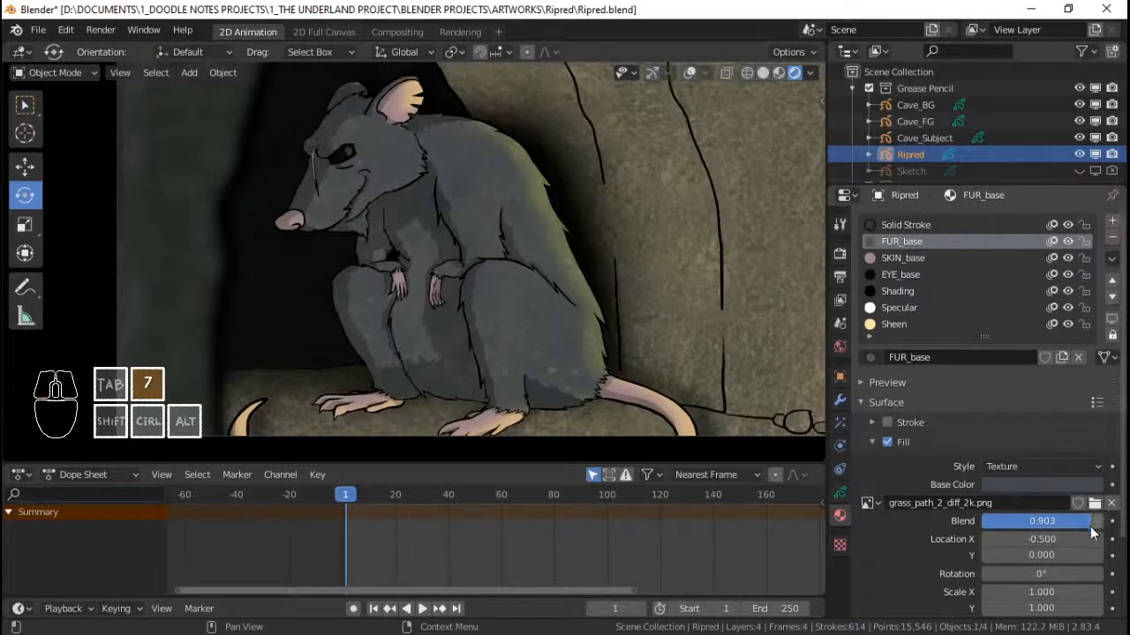
- Browse the TEXTURES library, including its Plaster folder, for a replacement FUR_base fill image
left_click(1094, 503)
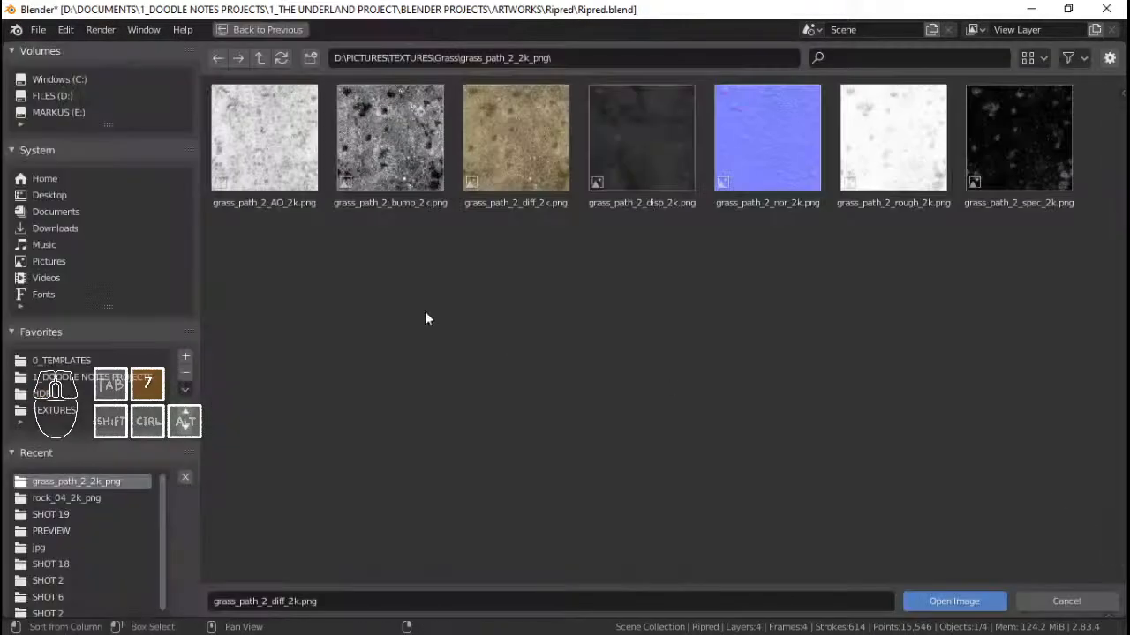
left_click(262, 55)
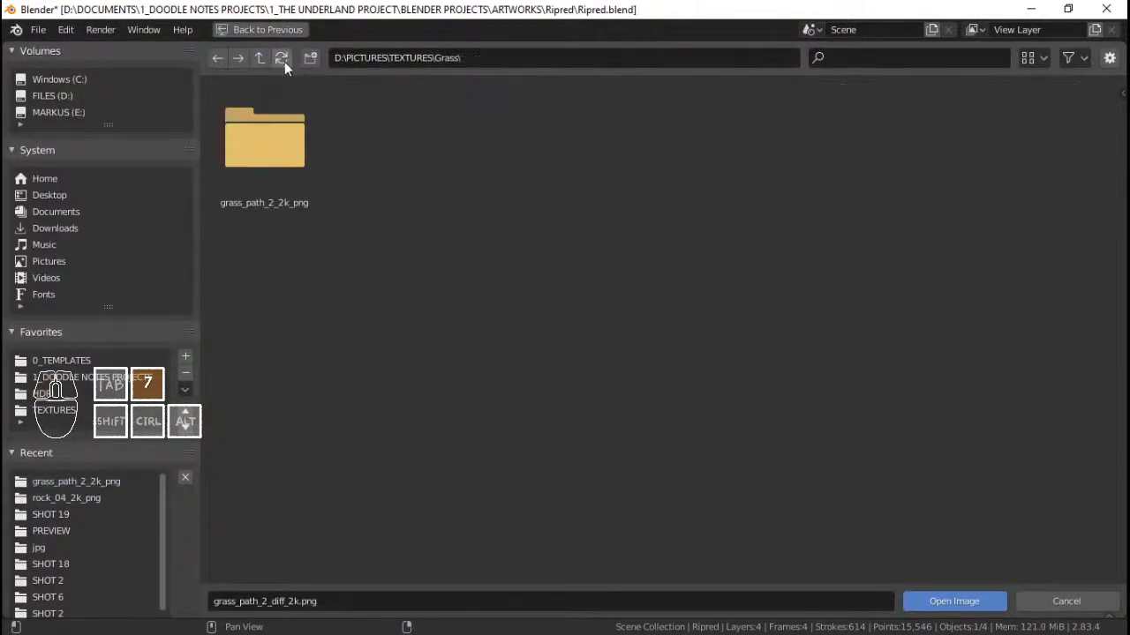
left_click(261, 58)
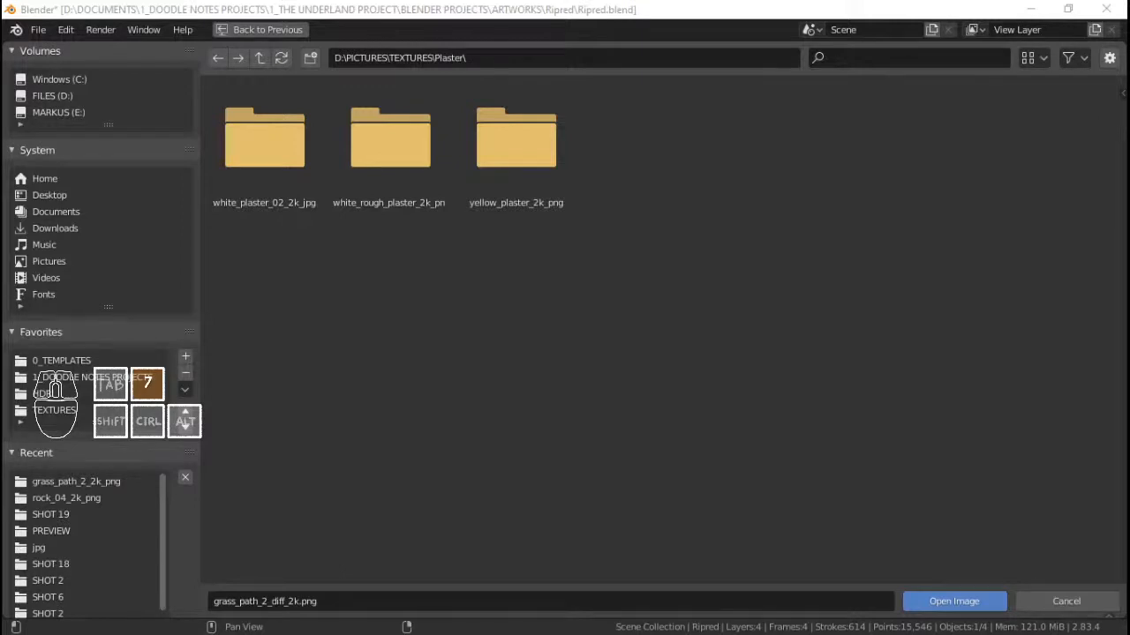
- Switch to the Texture Haven site in Chrome and open the concrete_floor_painted texture from the Concrete category
key("alt+Tab")
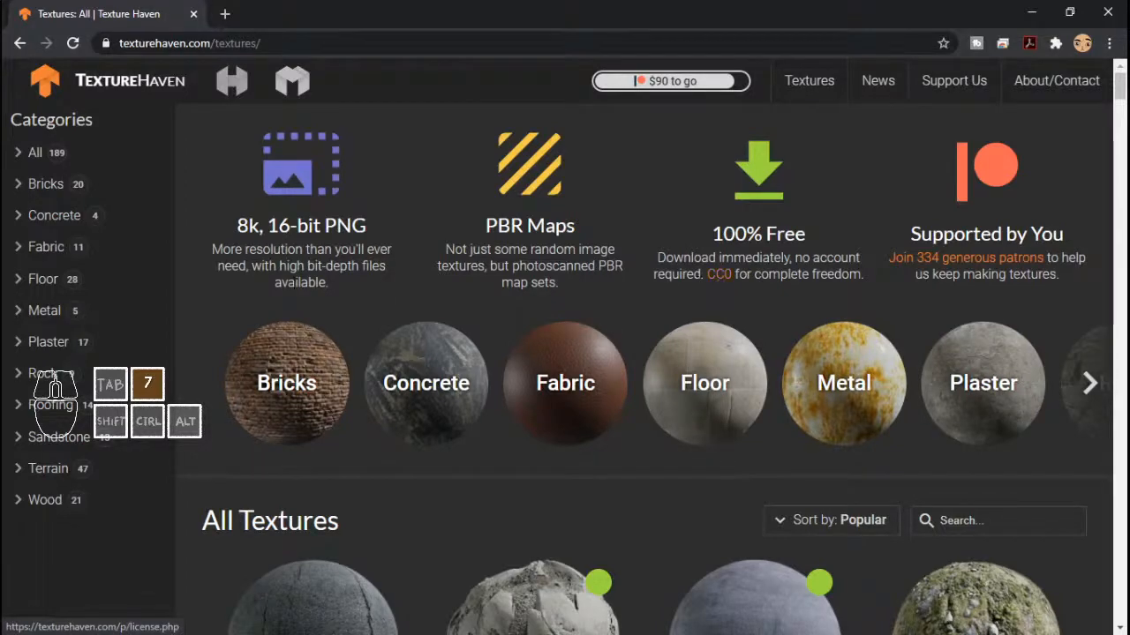
left_click(19, 222)
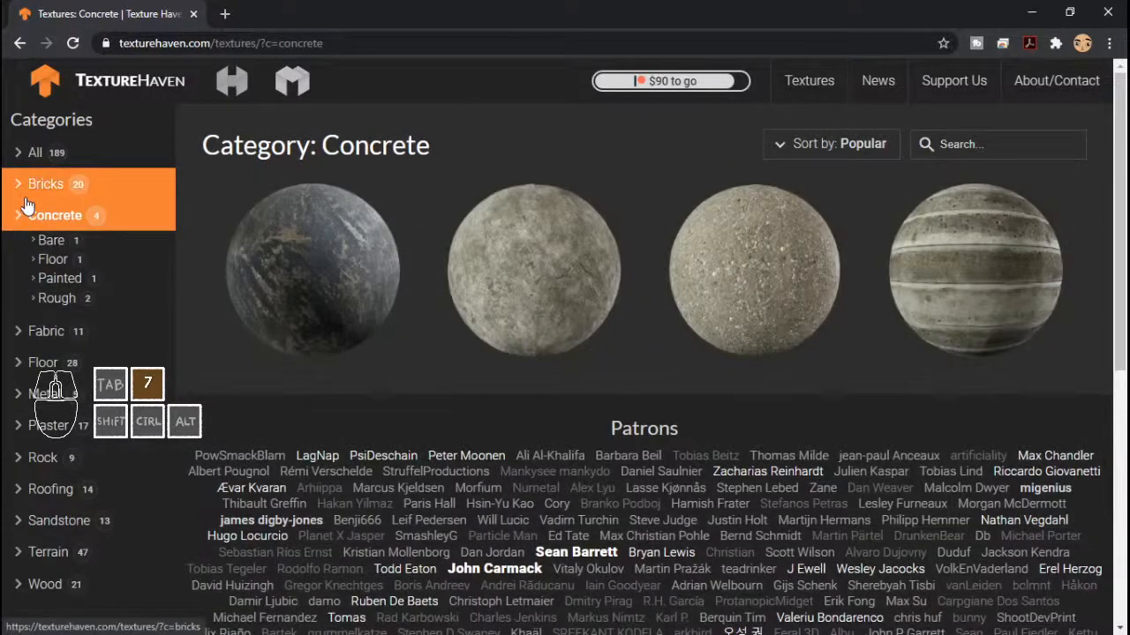
left_click(350, 288)
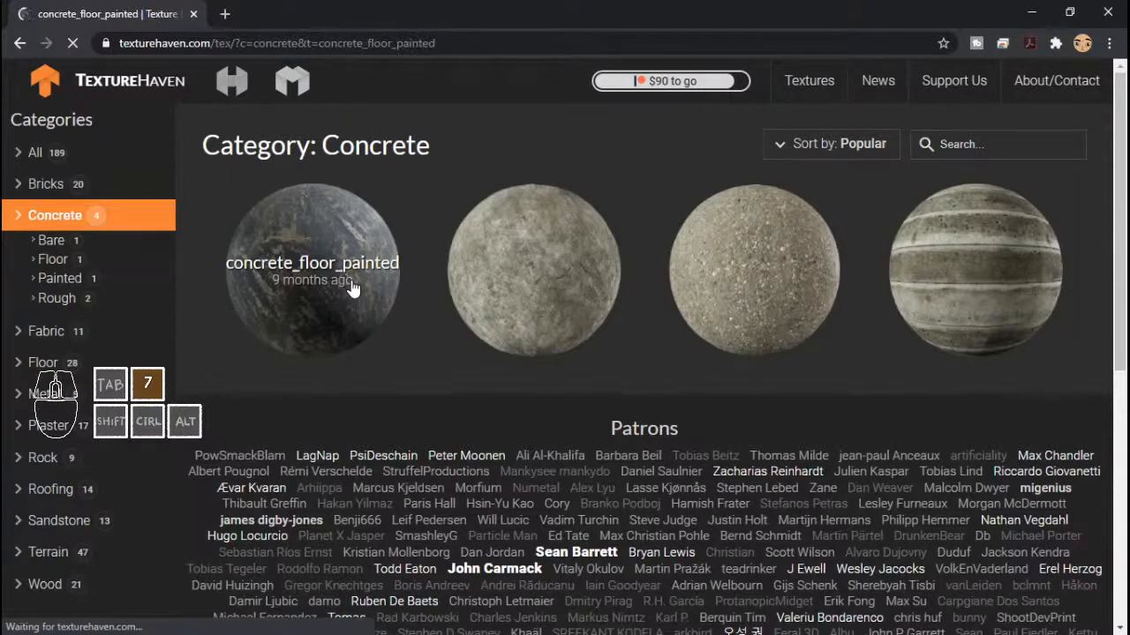
scroll(441, 344, "down", 2)
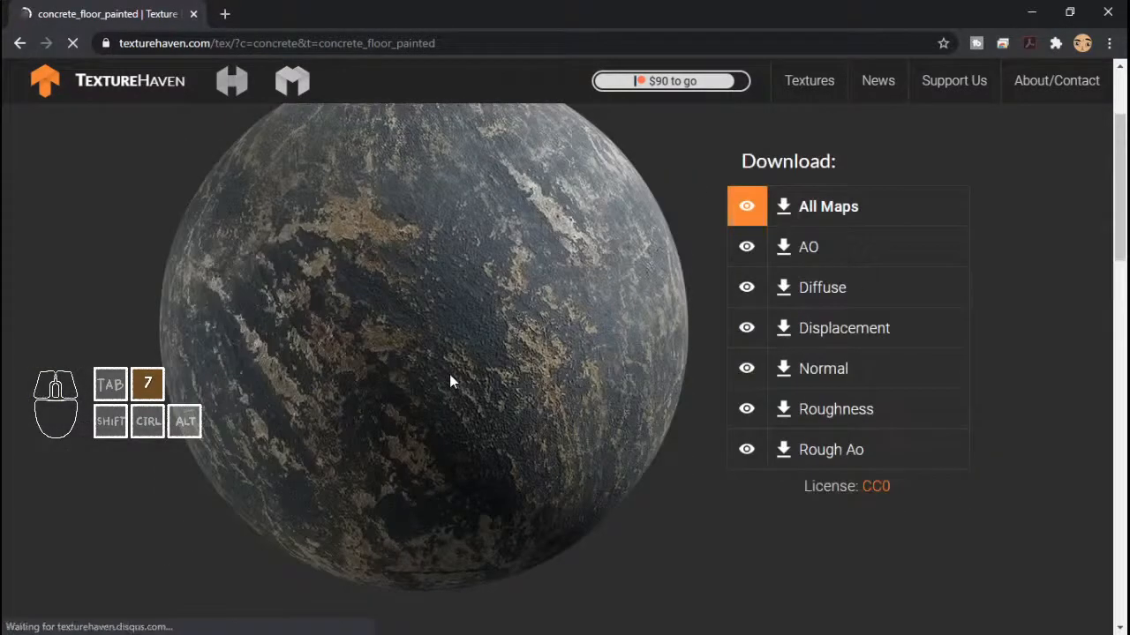
scroll(449, 381, "up", 1)
scroll(449, 381, "down", 1)
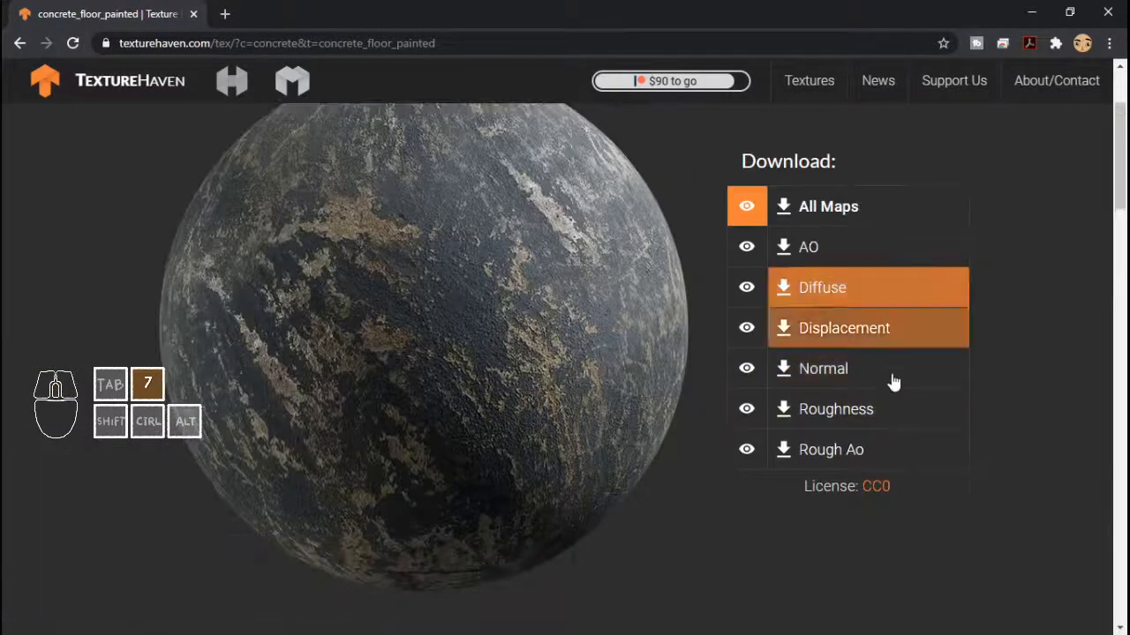
- Request the download of all concrete_floor_painted maps as the 1k PNG package
left_click(838, 209)
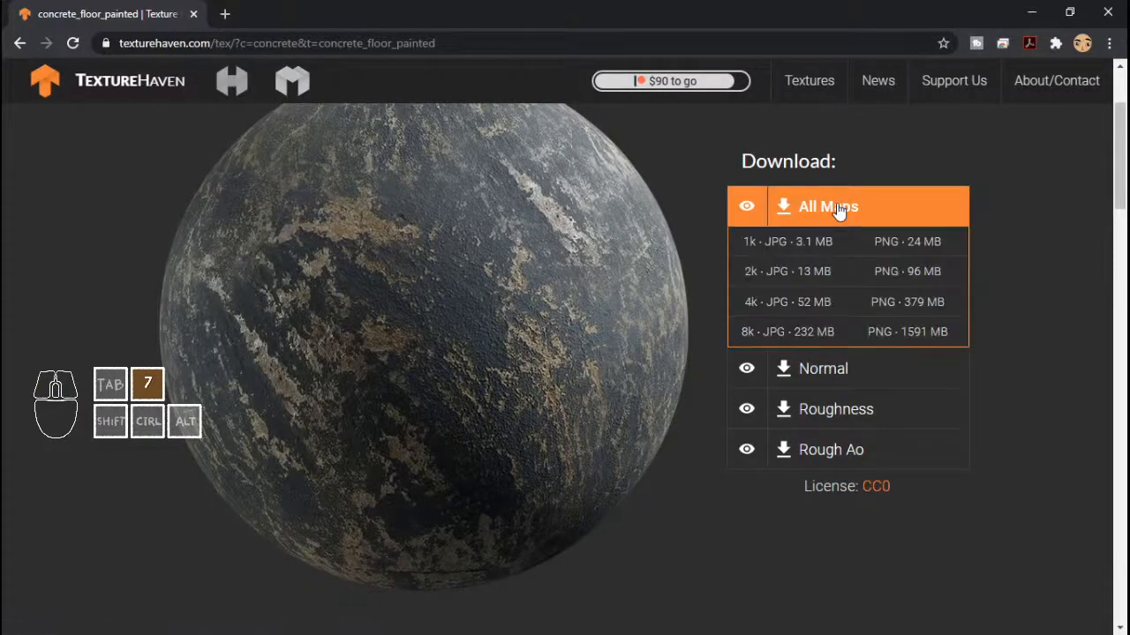
left_click(894, 240)
left_click(504, 368)
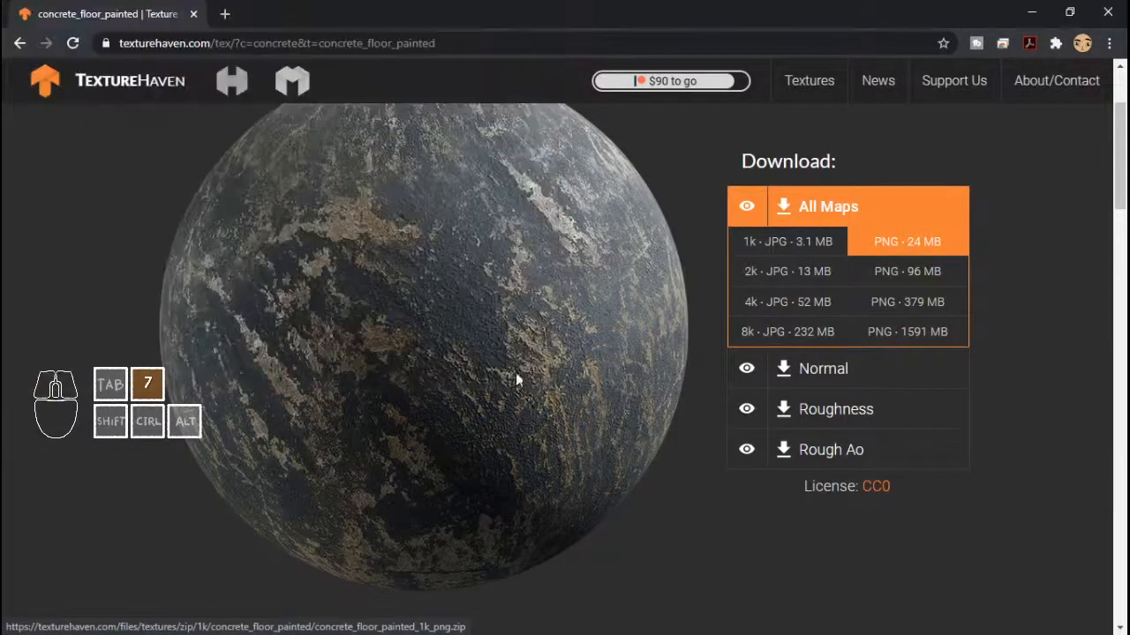
left_click(925, 246)
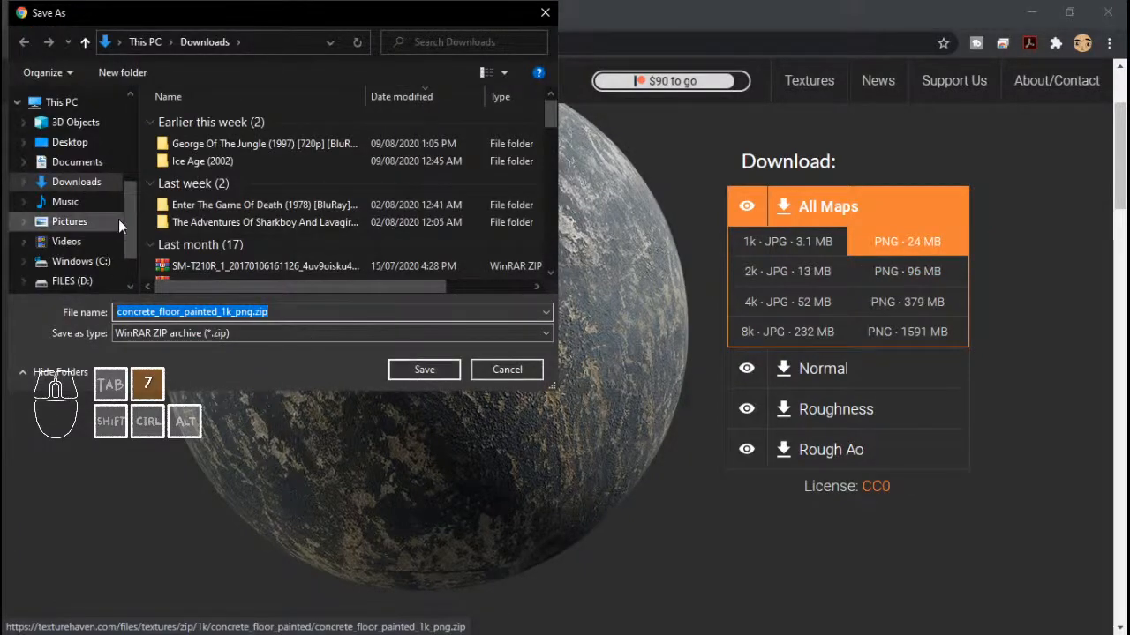
- Save concrete_floor_painted_1k_png.zip in D:\PICTURES\TEXTURES\Concrete, and check its download progress
left_click_drag(129, 186, 131, 227)
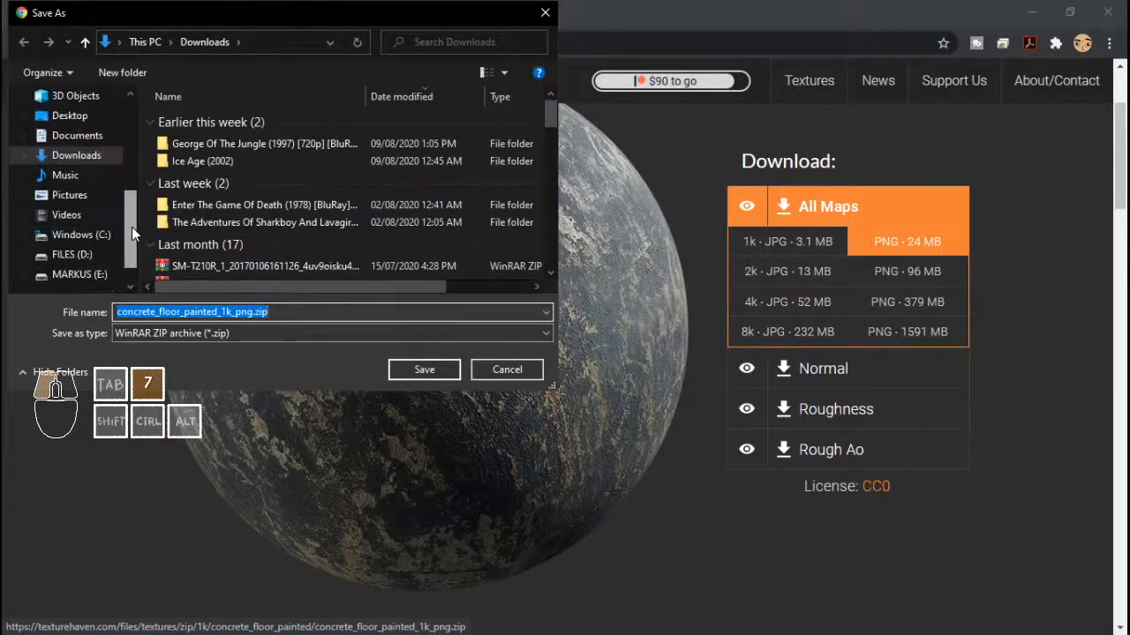
left_click(89, 254)
double_click(217, 155)
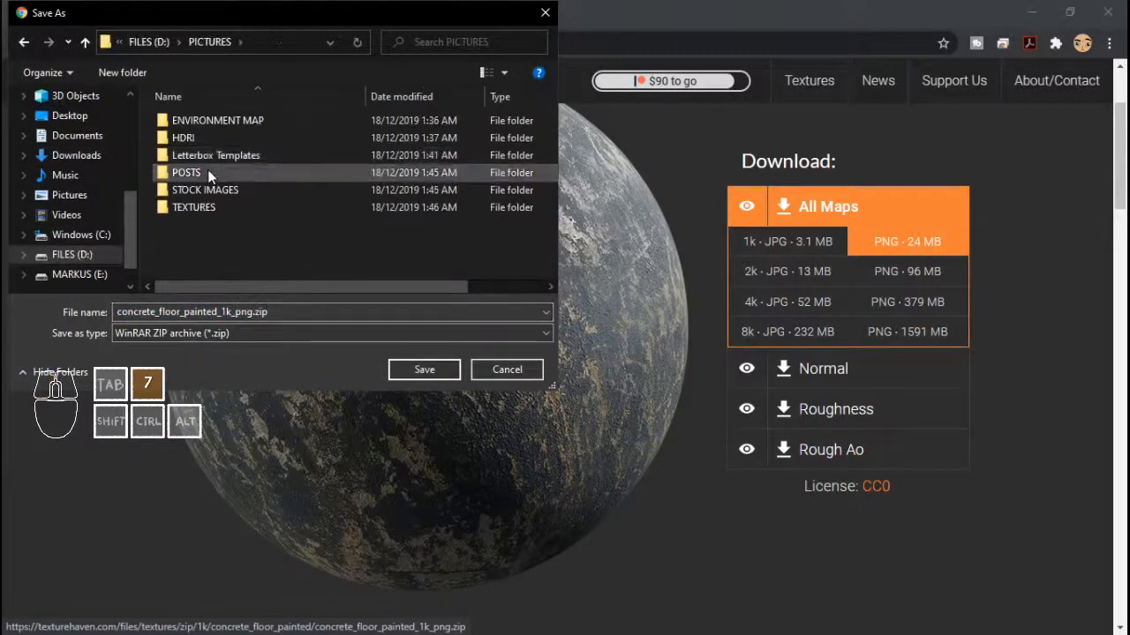
double_click(200, 207)
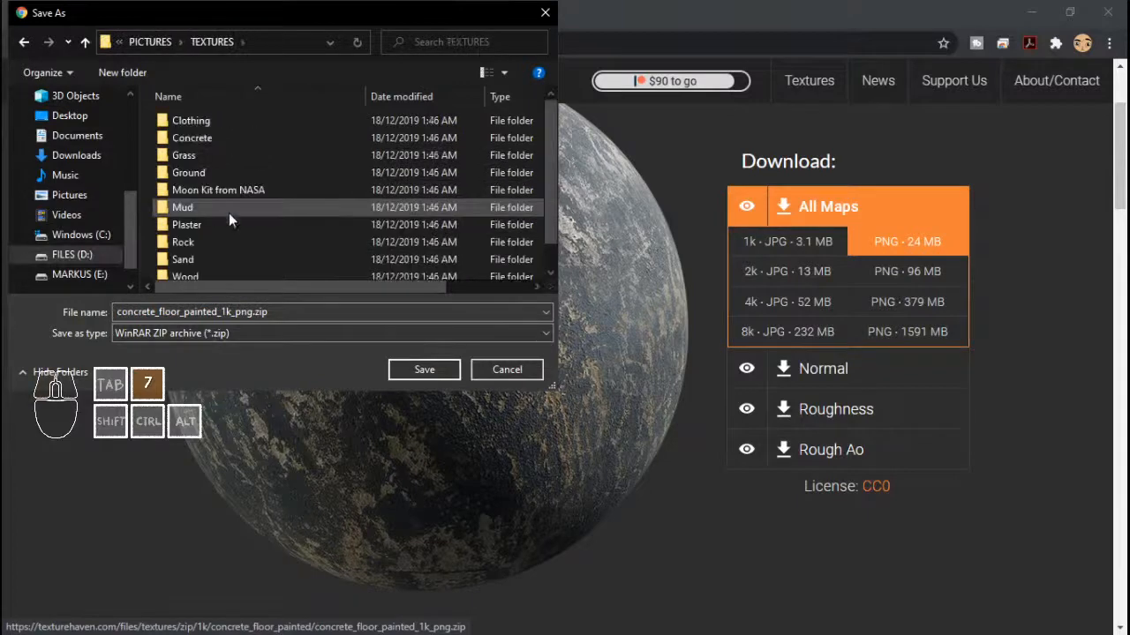
left_click(214, 139)
double_click(214, 138)
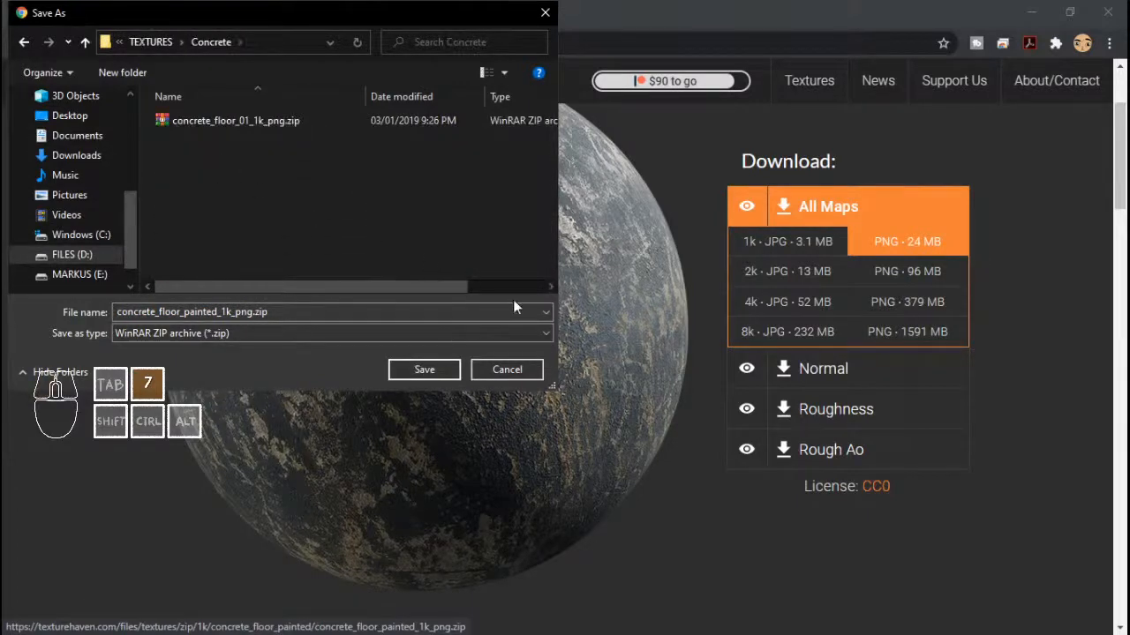
left_click(429, 369)
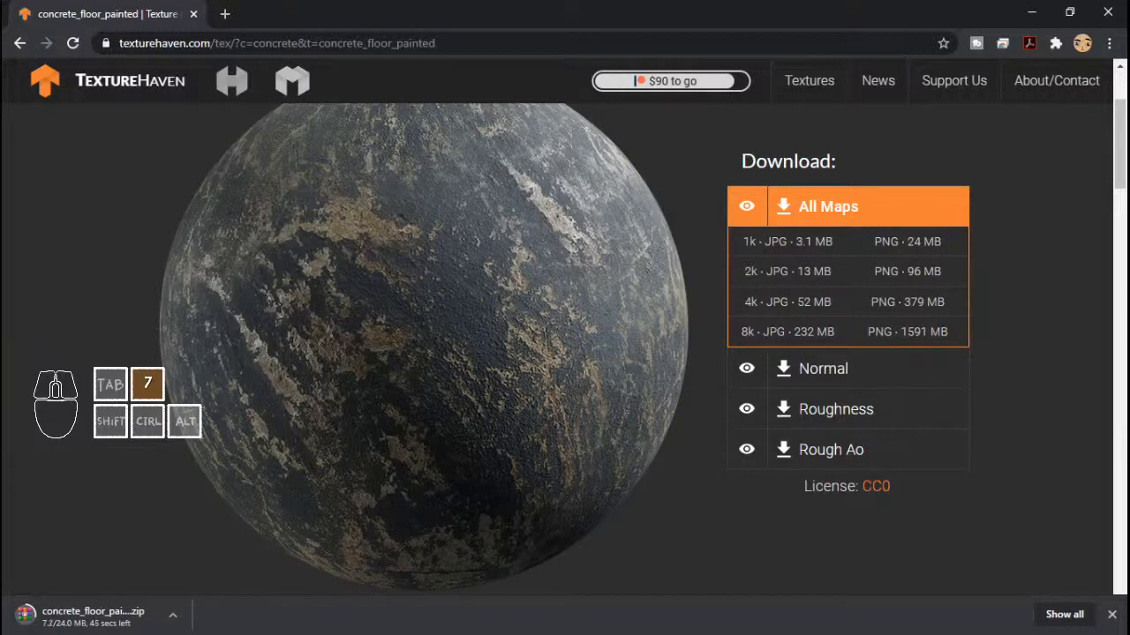
left_click(1064, 614)
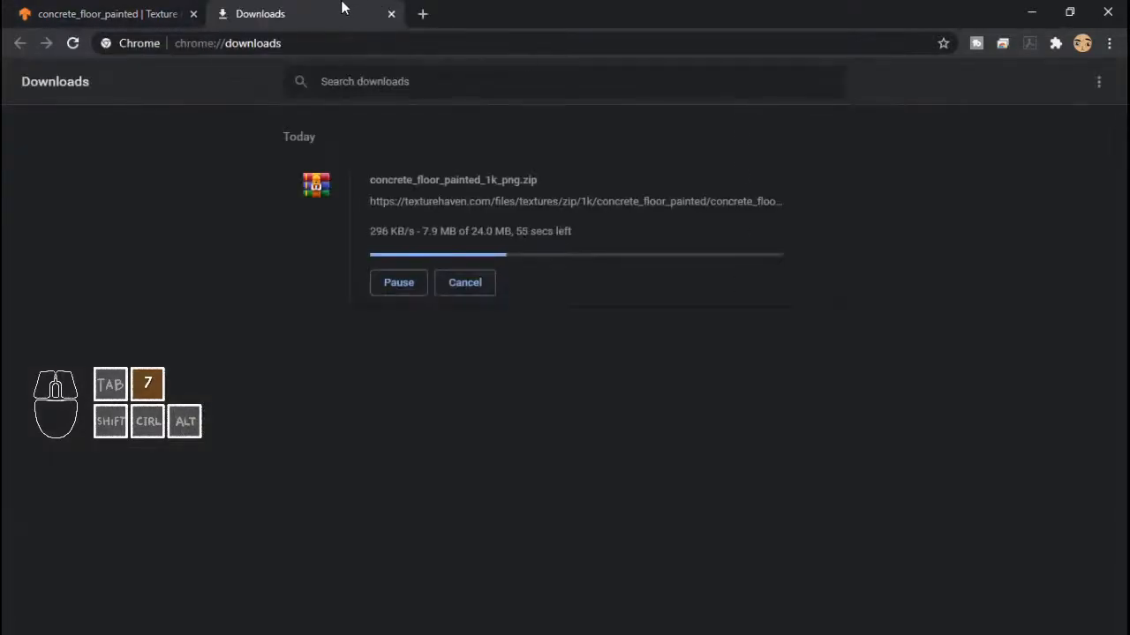
left_click(147, 10)
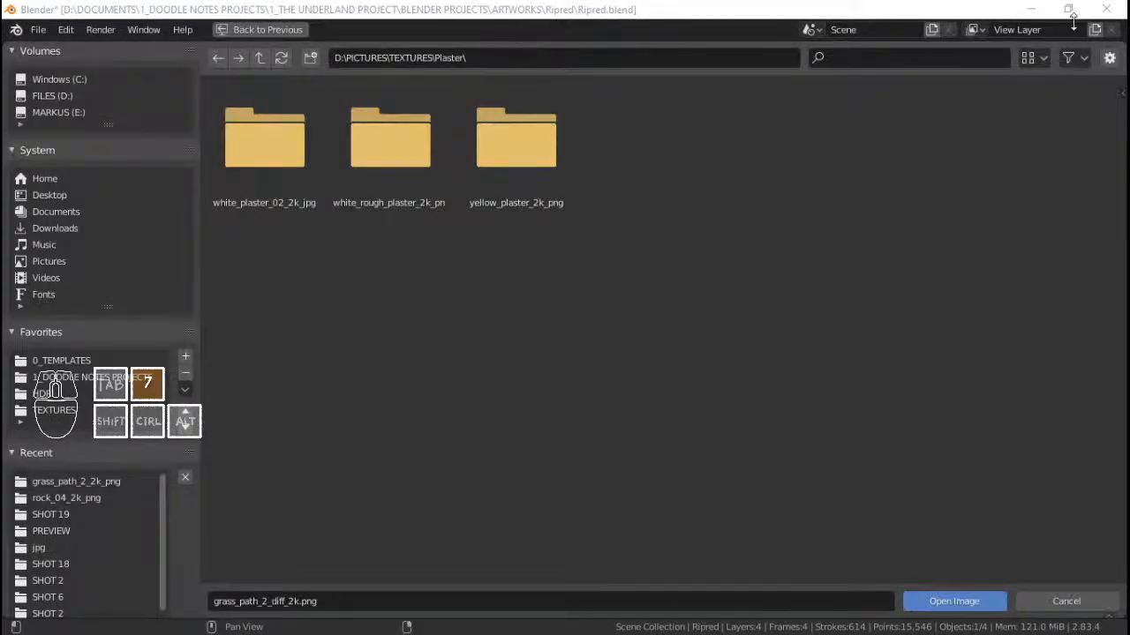
- Reopen the image browser for the FUR_base fill texture and look through the Clothing folder of the TEXTURES library
left_click(1079, 604)
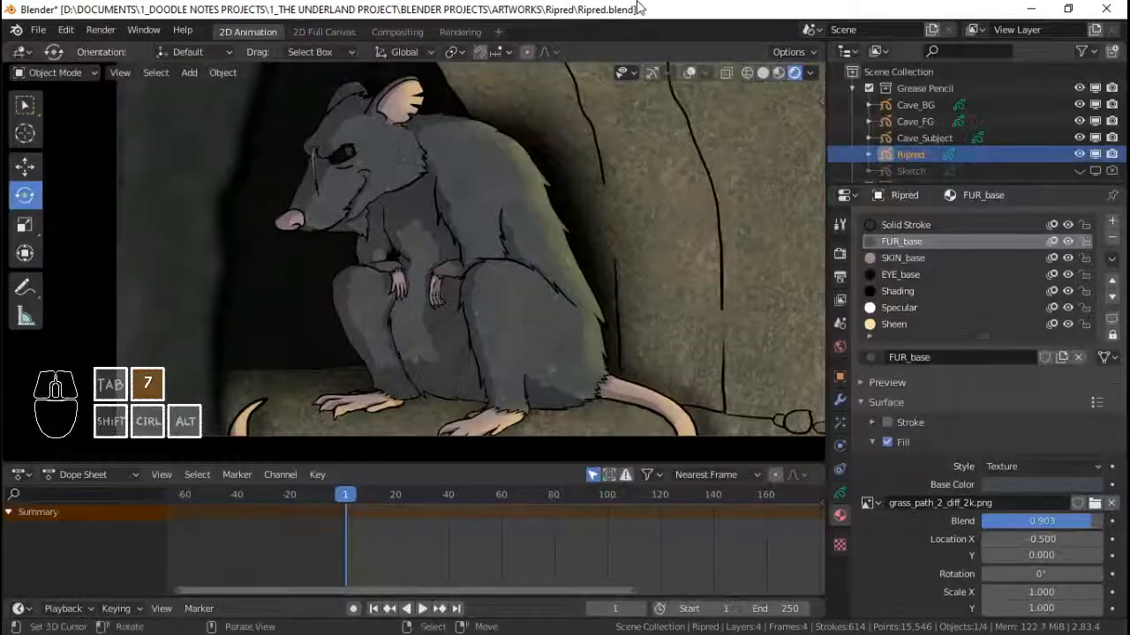
left_click(635, 5)
left_click(1094, 503)
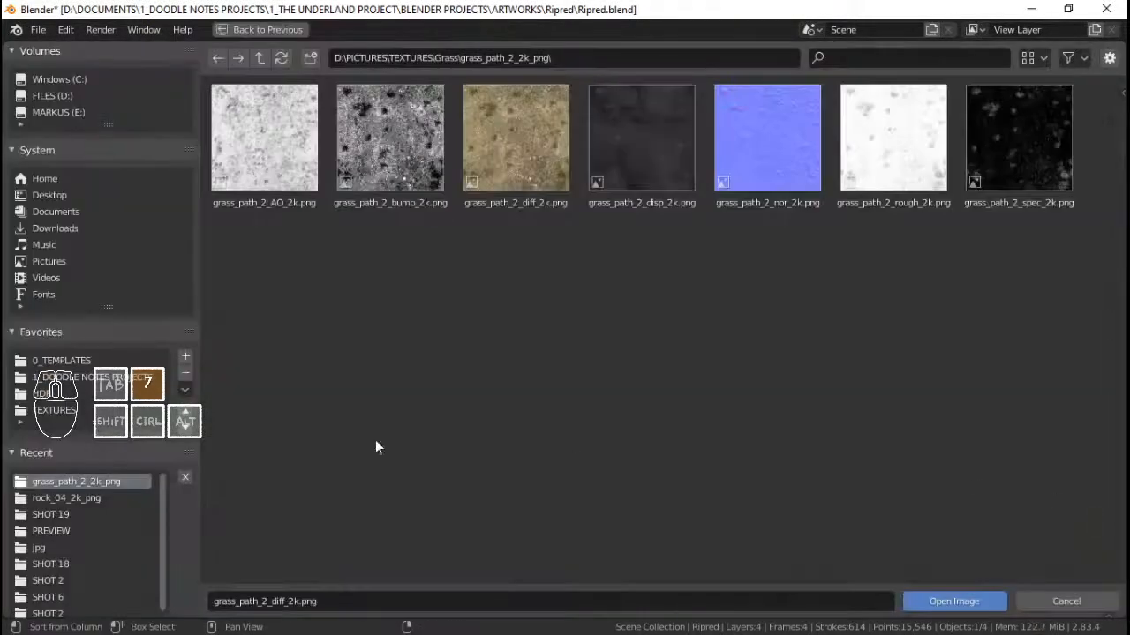
left_click(262, 57)
left_click(261, 58)
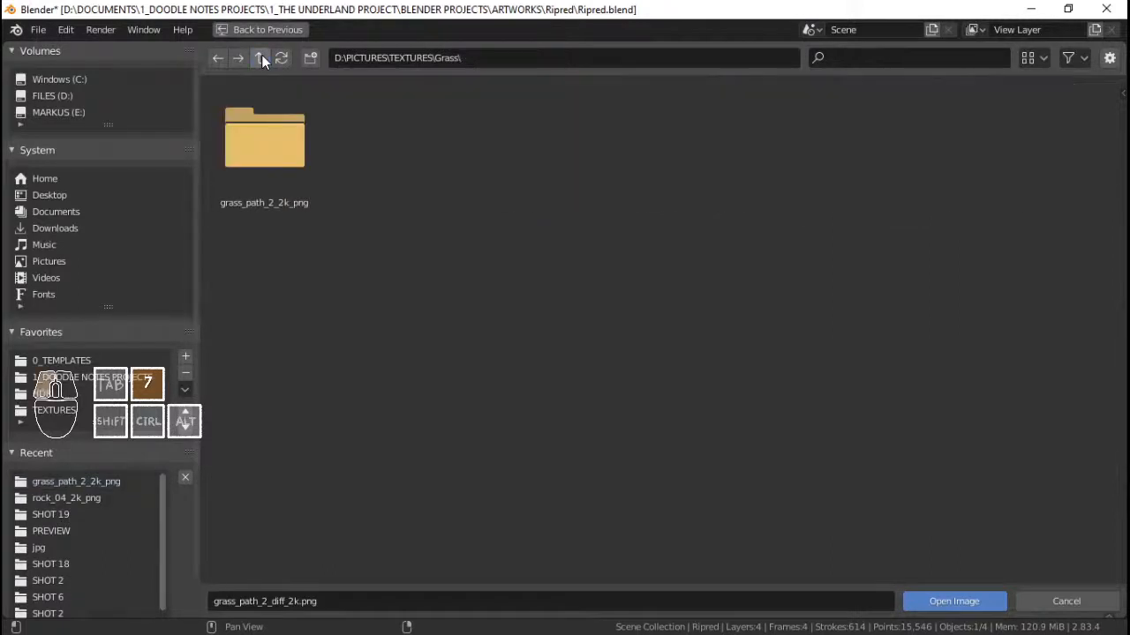
double_click(265, 174)
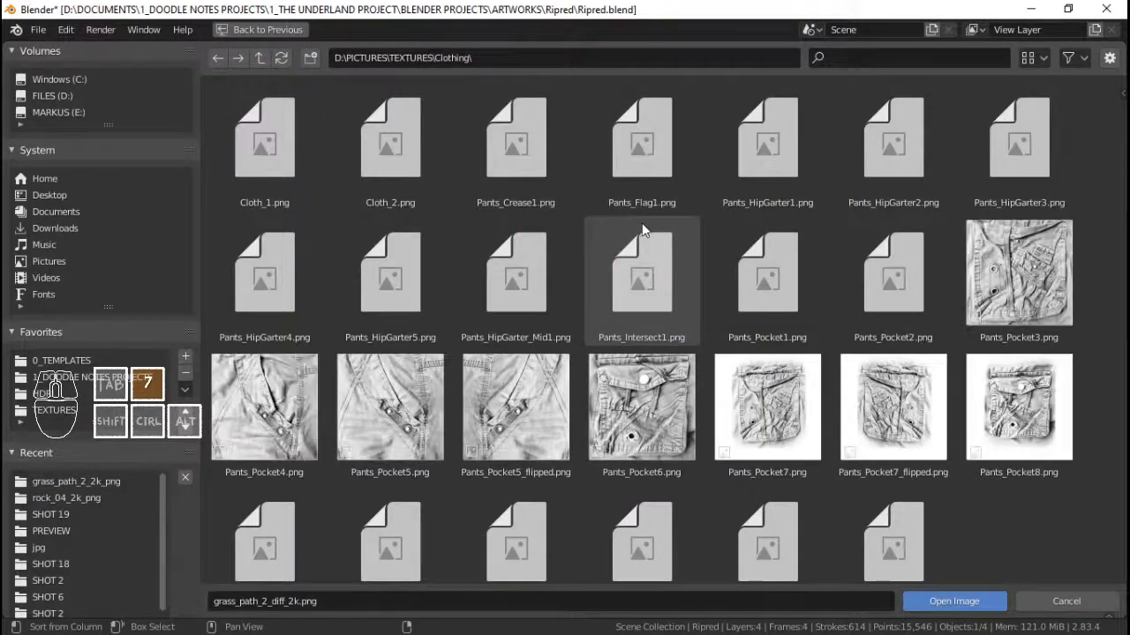
scroll(642, 222, "down", 1)
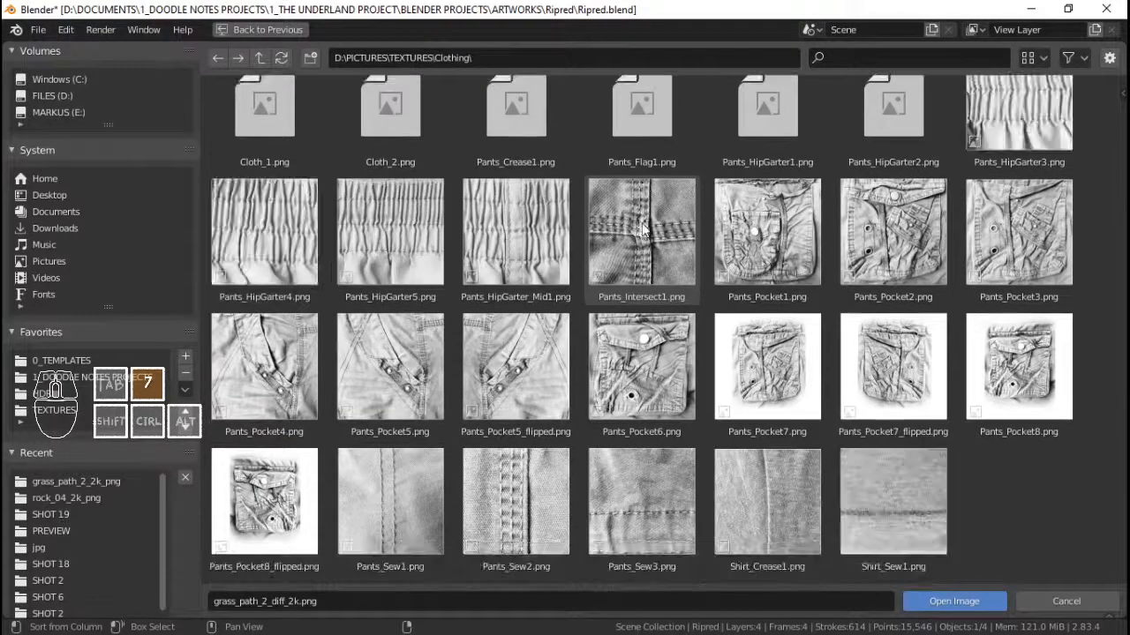
scroll(642, 228, "up", 1)
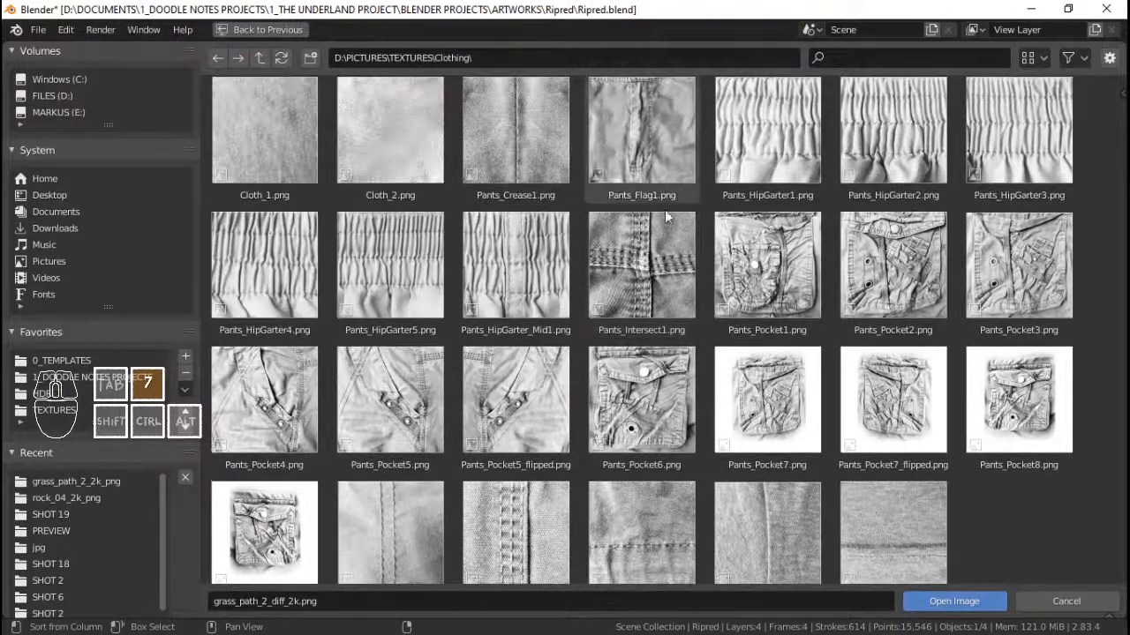
left_click(259, 58)
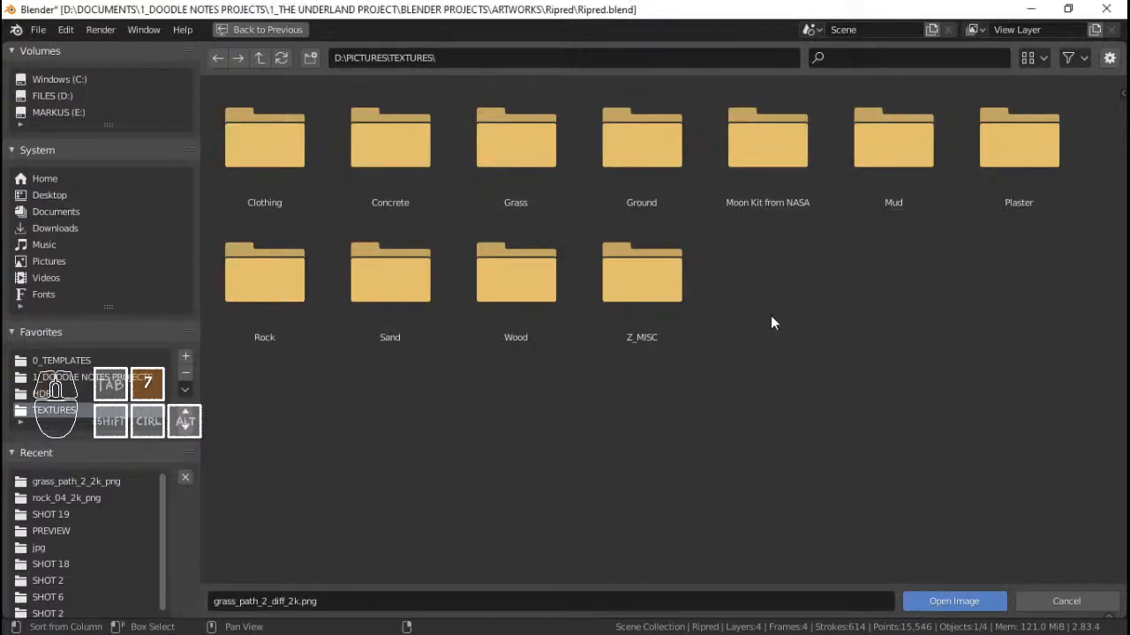
- Check the forrest_sand_01 maps in the Sand folder and the rock_04 maps in the Rock folder for a fur texture
left_click(367, 313)
left_click(251, 175)
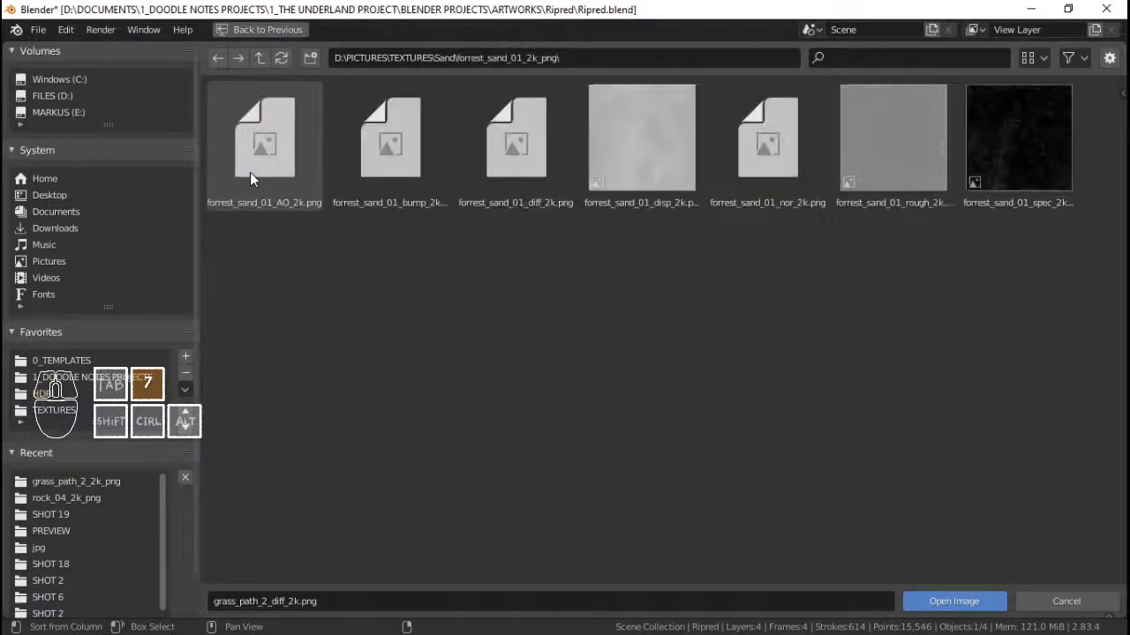
left_click(261, 58)
left_click(261, 58)
left_click(279, 258)
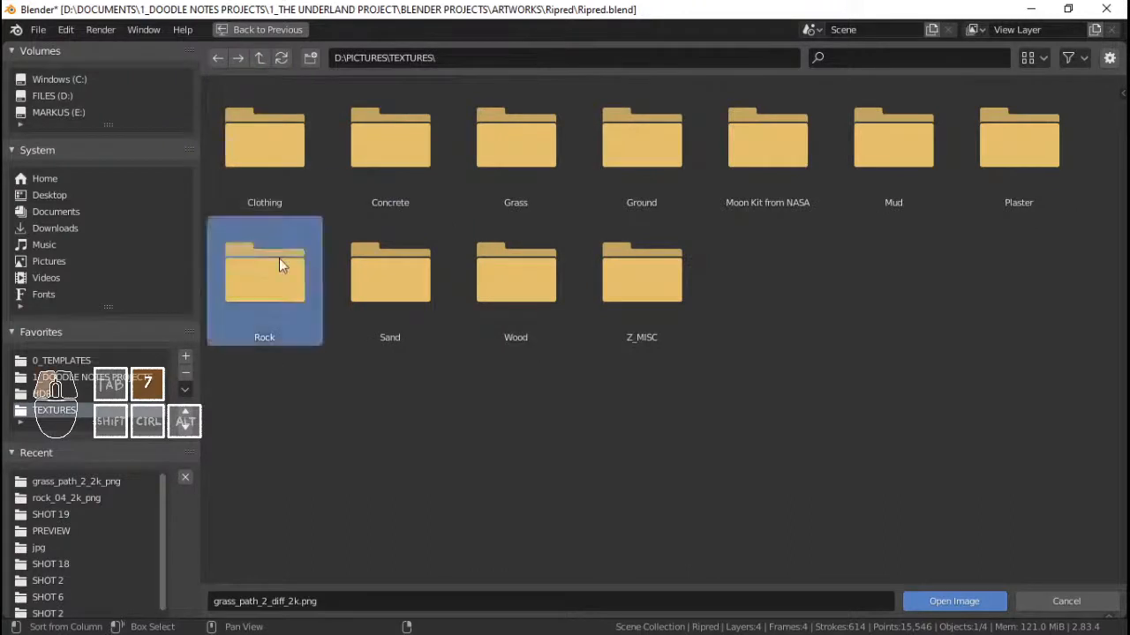
left_click(282, 124)
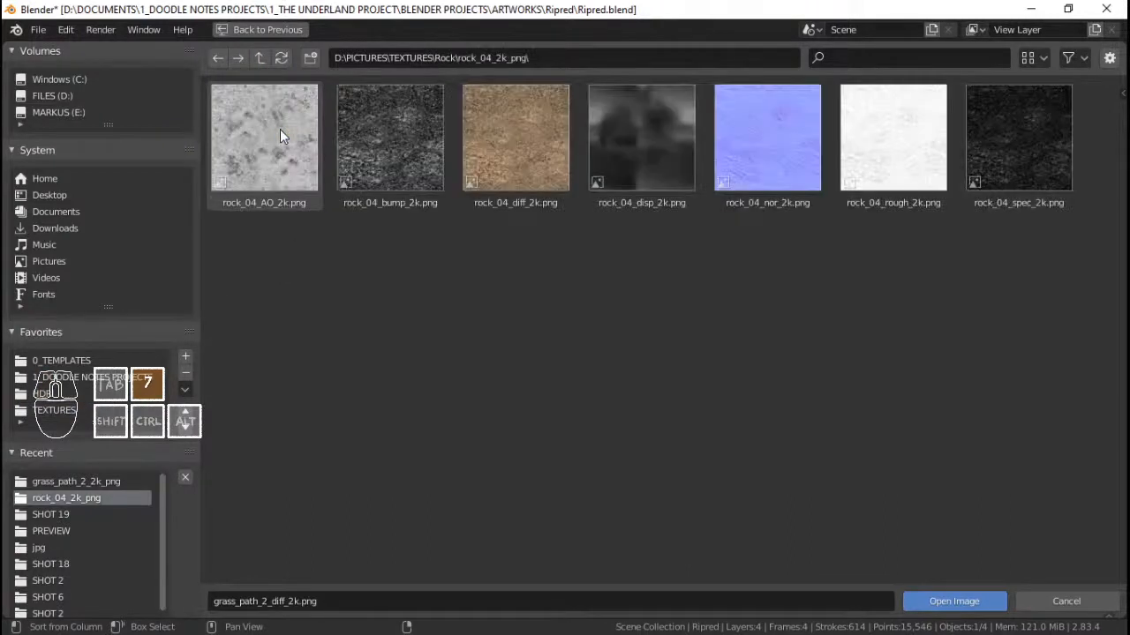
left_click(260, 58)
left_click(260, 58)
- Load brown_mud_leaves_01_bump_2k.png from the Mud folder as the FUR_base fill texture
left_click(911, 171)
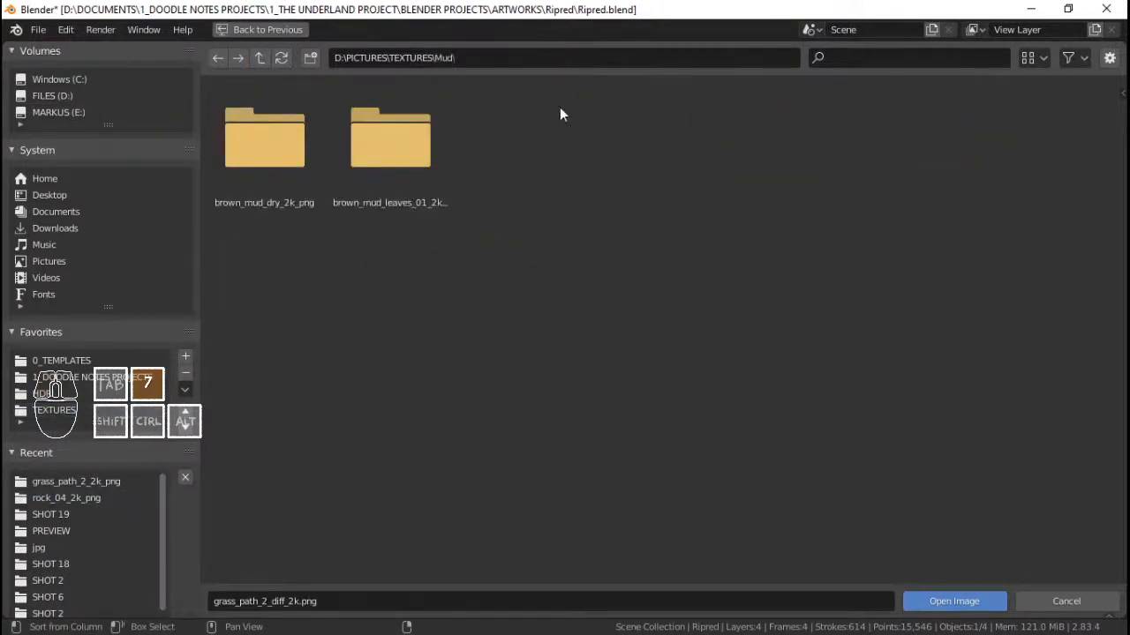
left_click(302, 161)
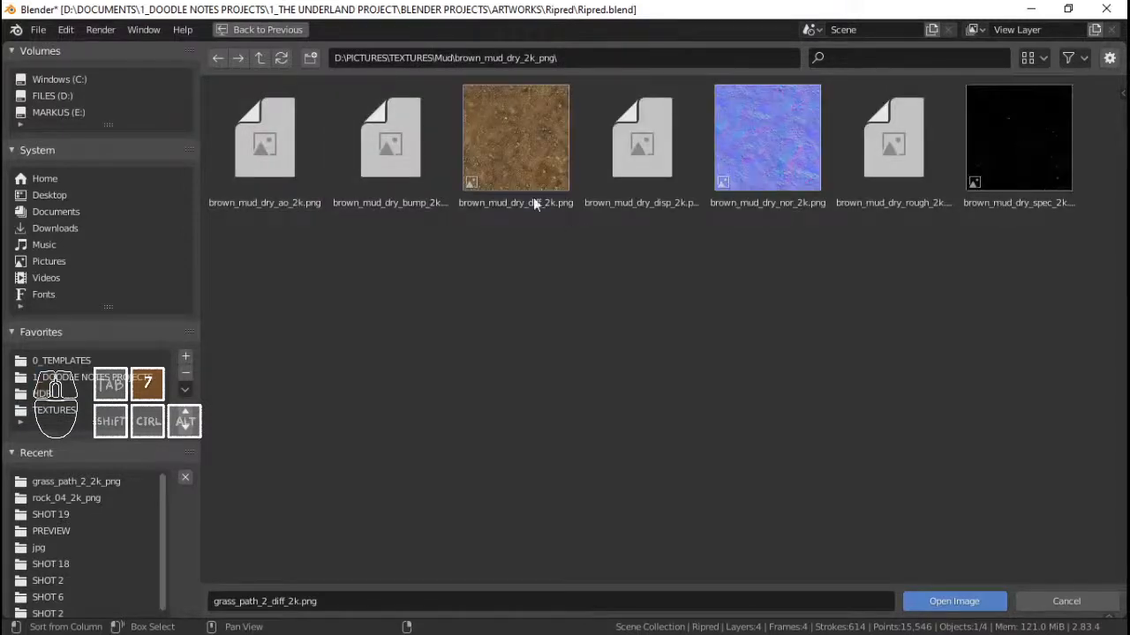
left_click(261, 57)
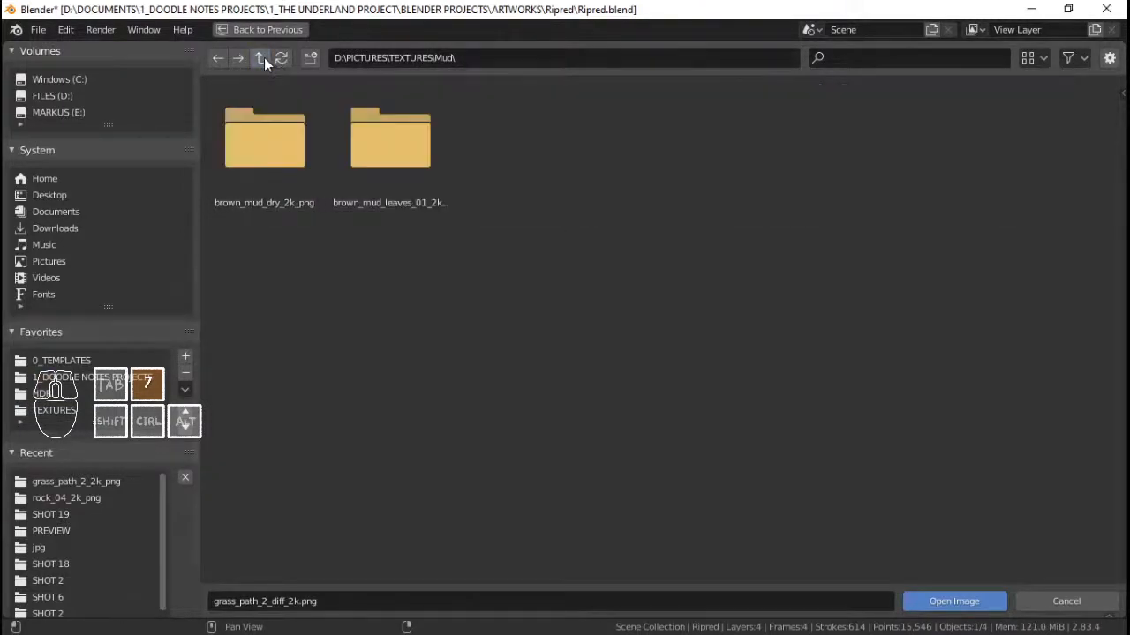
left_click(402, 137)
left_click(528, 158)
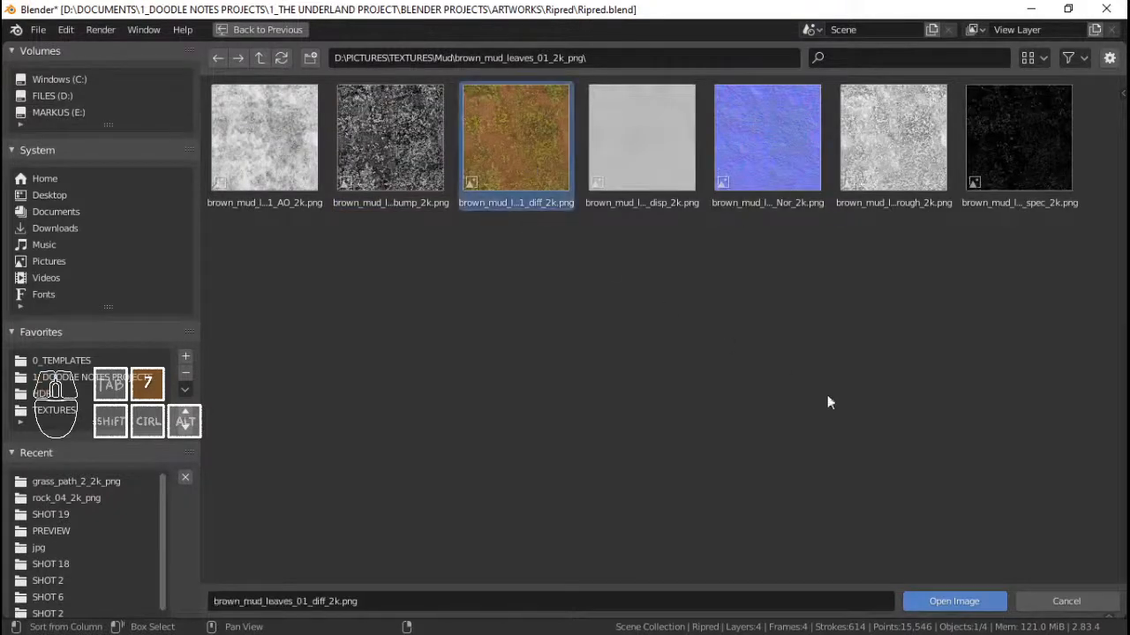
key("Left")
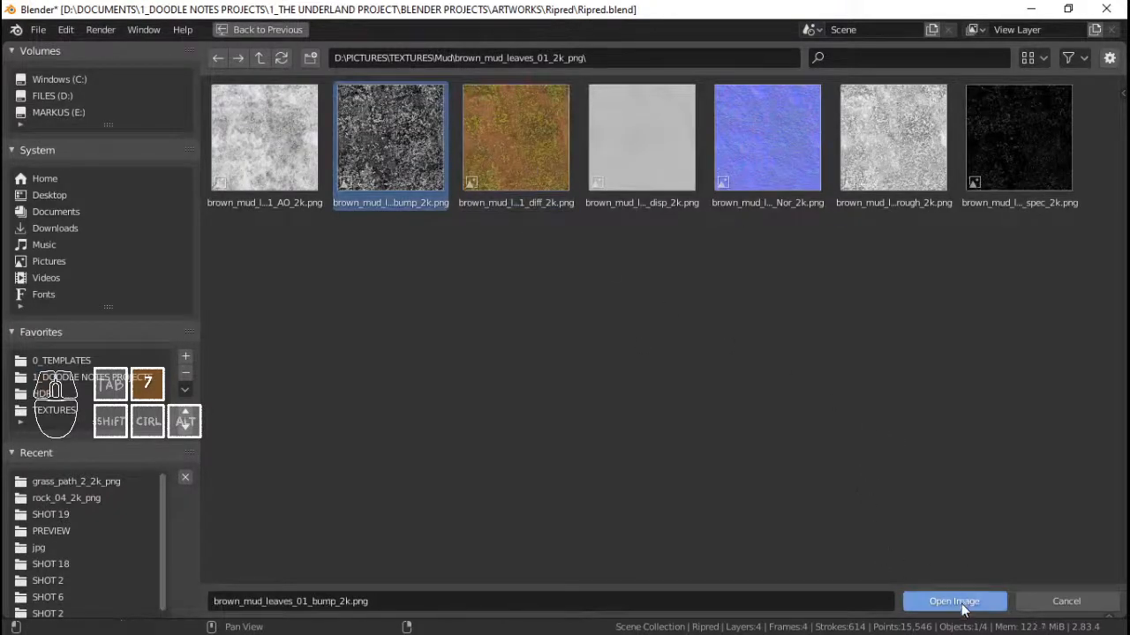
key("Return")
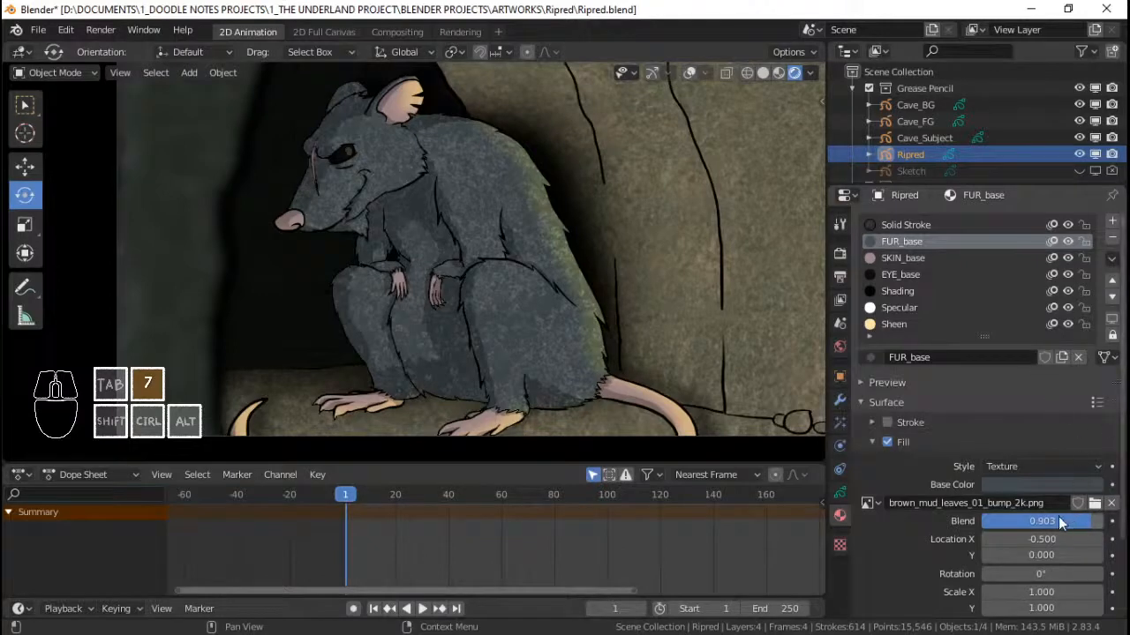
- Try Blend values of 0.970 and 0.9 for the FUR_base fill texture
left_click_drag(1058, 516, 1066, 516)
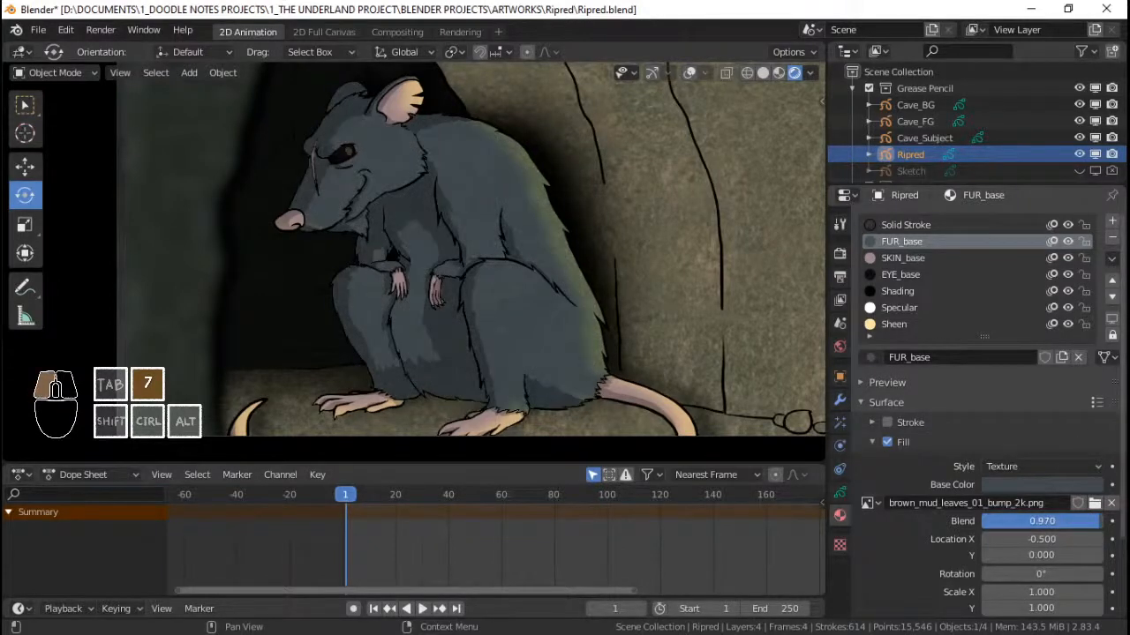
left_click(1100, 521)
type(".")
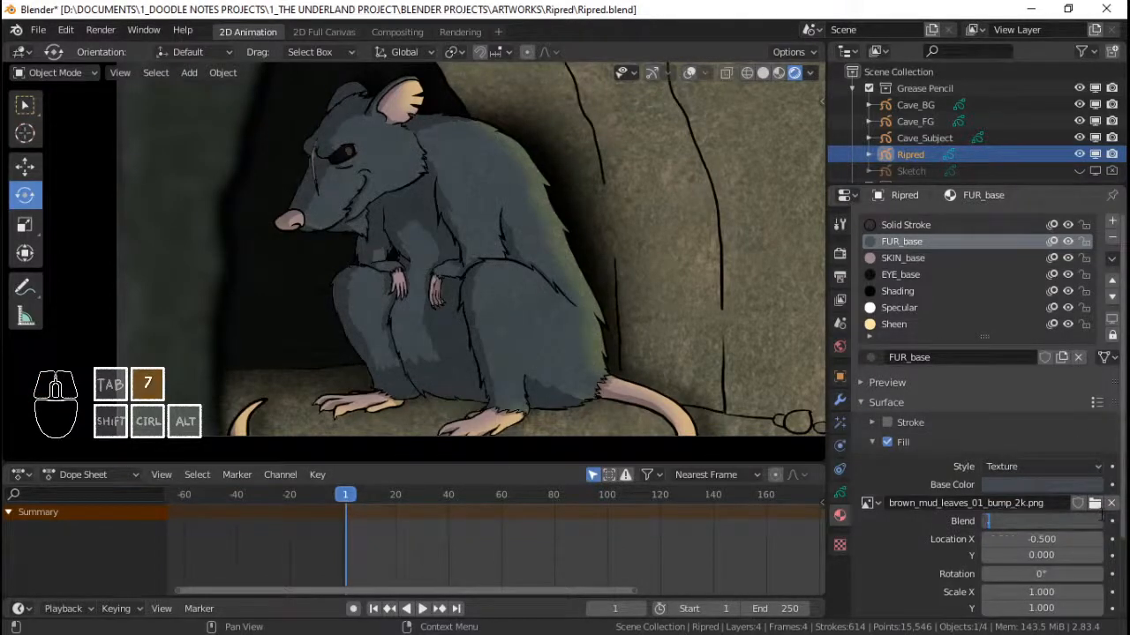
type("9")
key("Return")
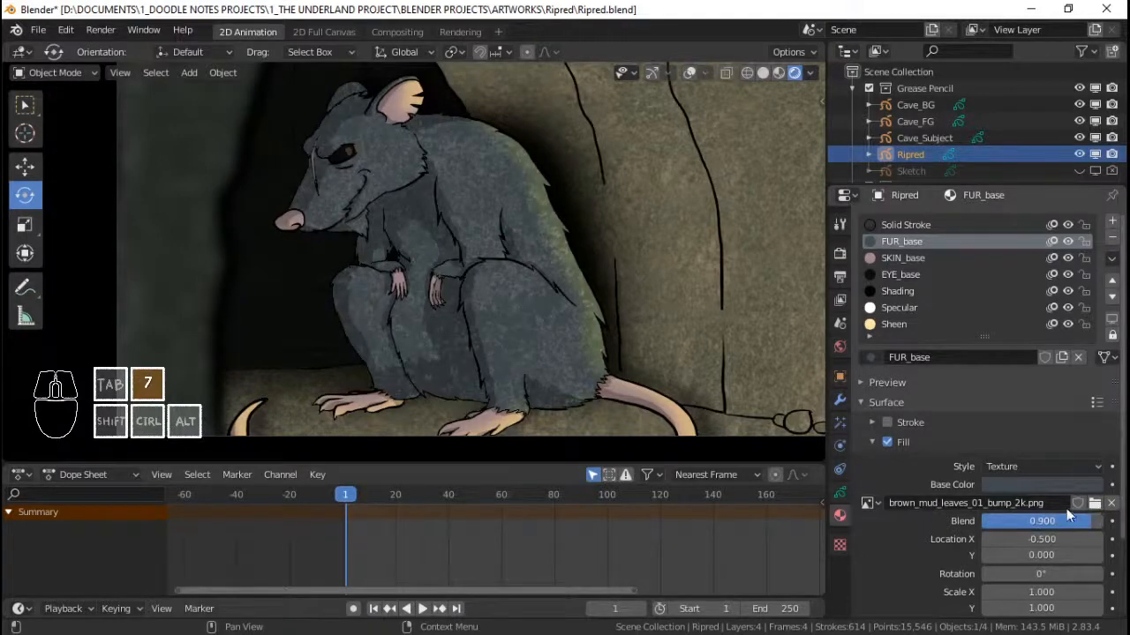
- Set the FUR_base fill texture's Blend to 0.99
left_click(1068, 516)
type(".99")
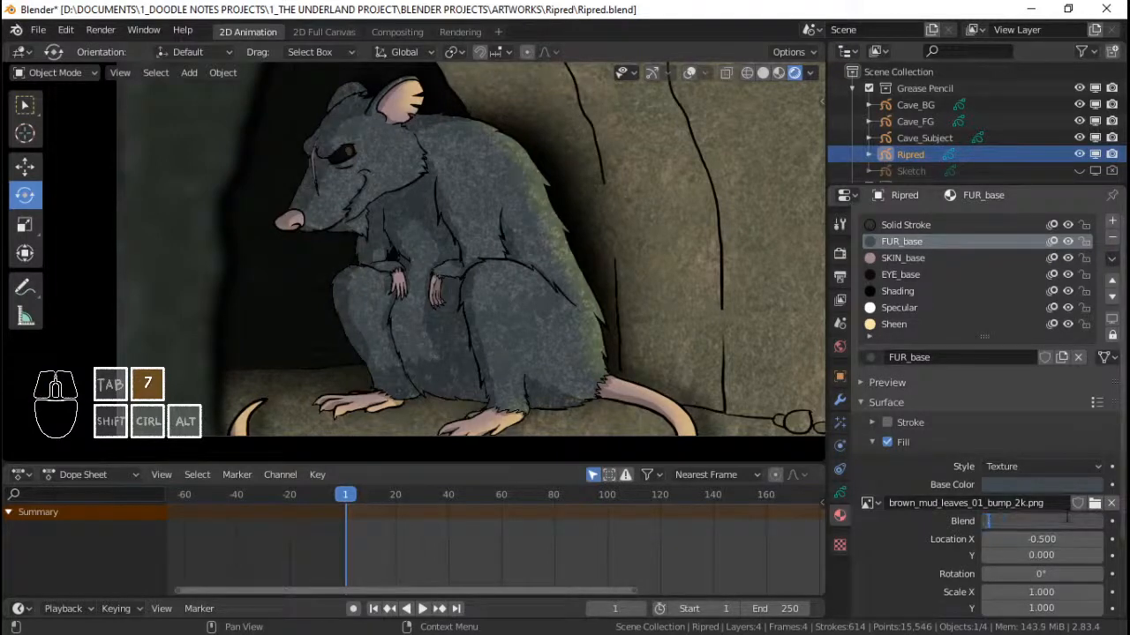
key("Return")
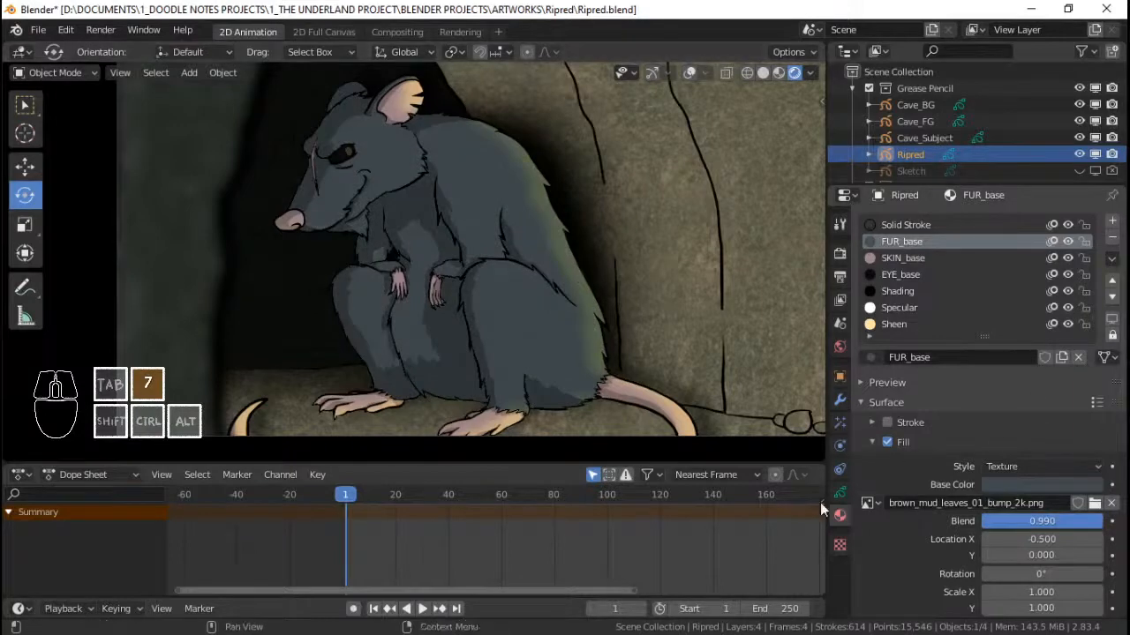
- Examine the rat's fur and the textured cave wall up close and as a whole composition
left_click(706, 630)
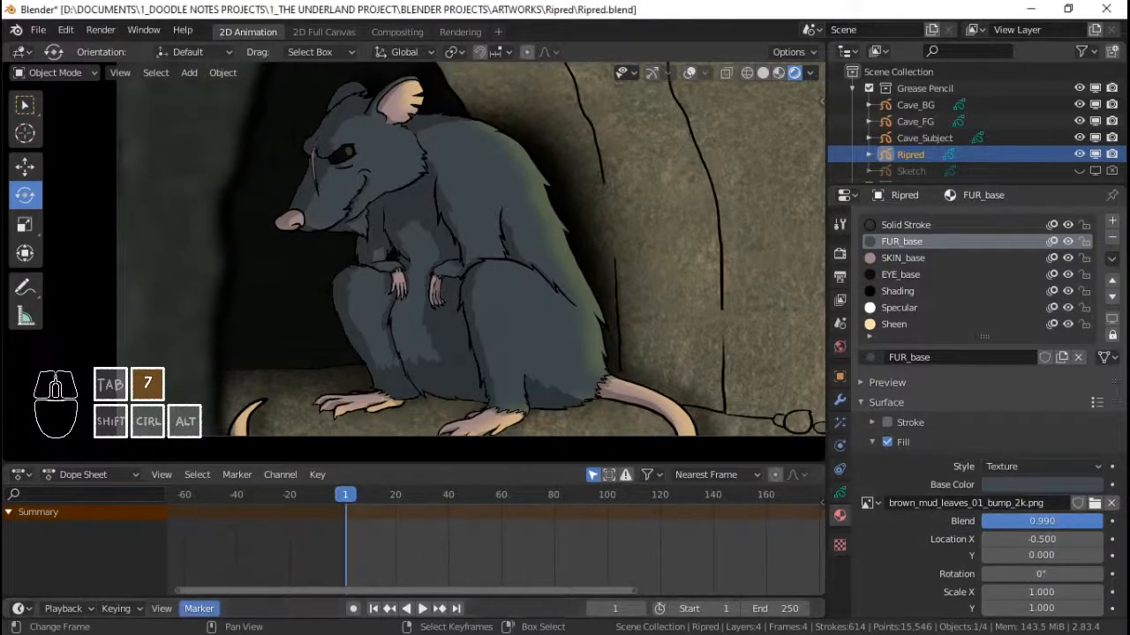
left_click(199, 633)
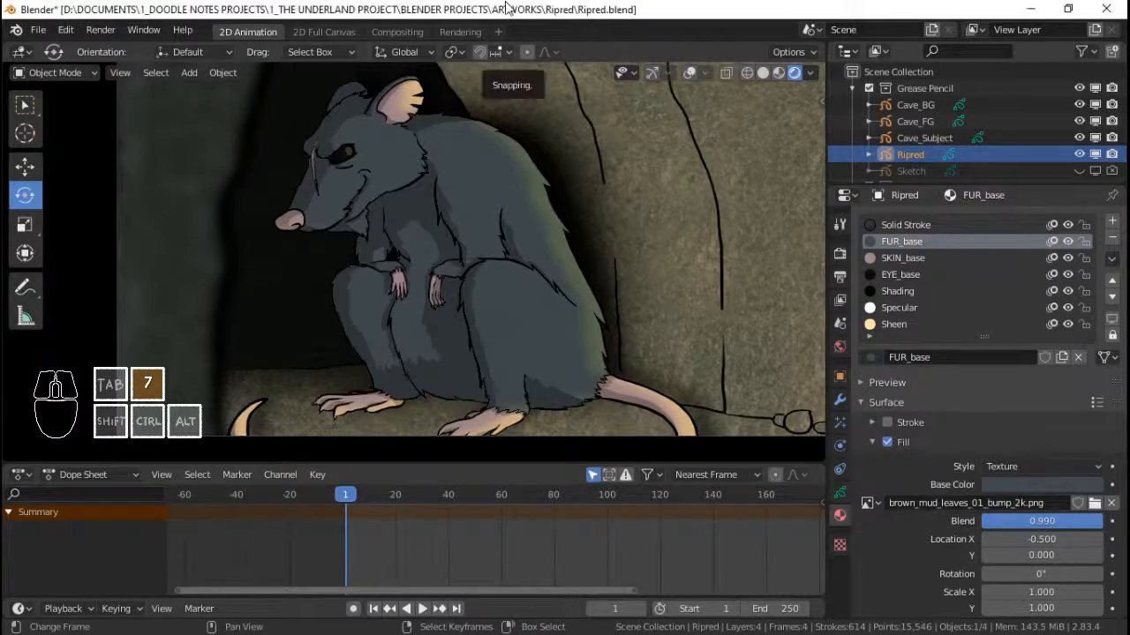
scroll(480, 186, "down", 3)
scroll(499, 247, "up", 1)
scroll(543, 254, "up", 6)
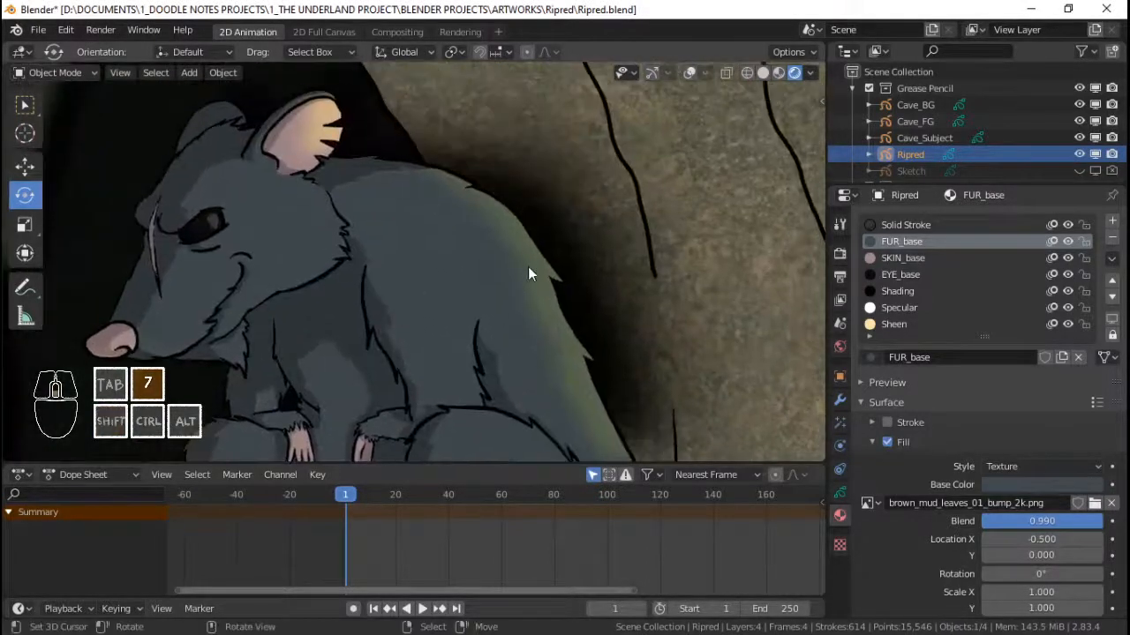
scroll(528, 267, "down", 3)
scroll(468, 309, "up", 5)
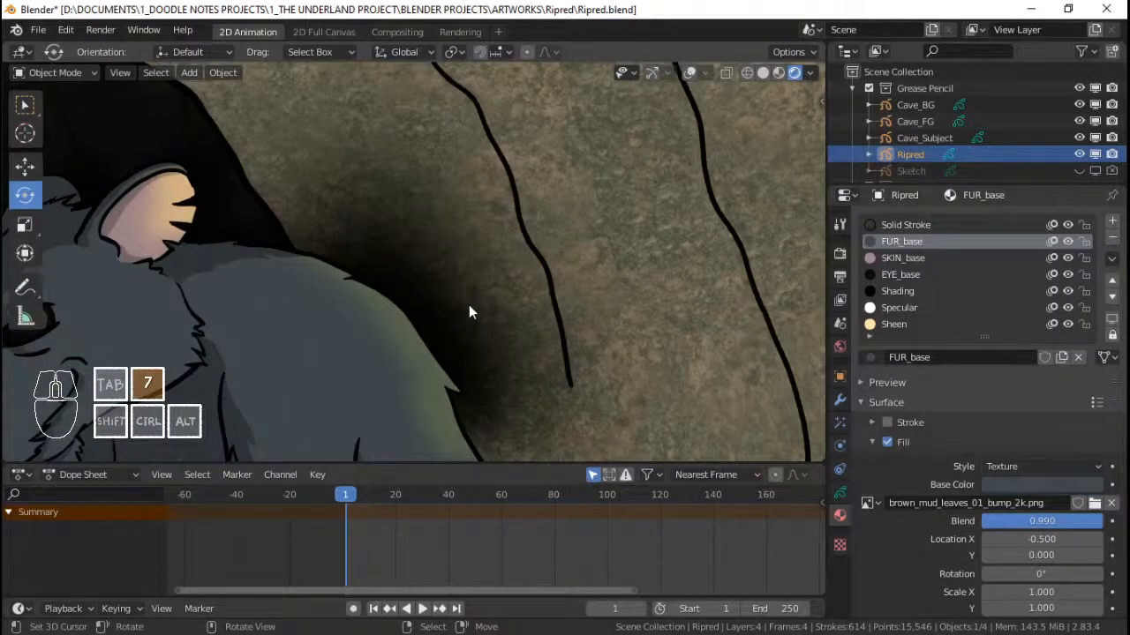
scroll(469, 310, "down", 5)
scroll(481, 274, "up", 2)
scroll(487, 237, "down", 1)
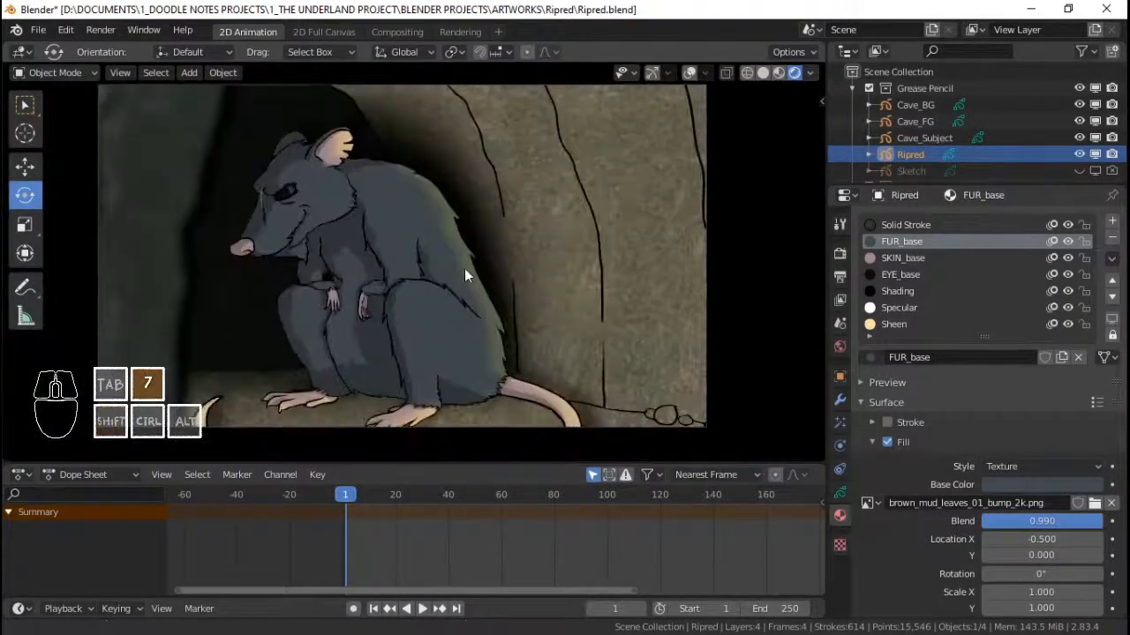
scroll(464, 268, "up", 2)
scroll(464, 267, "down", 4)
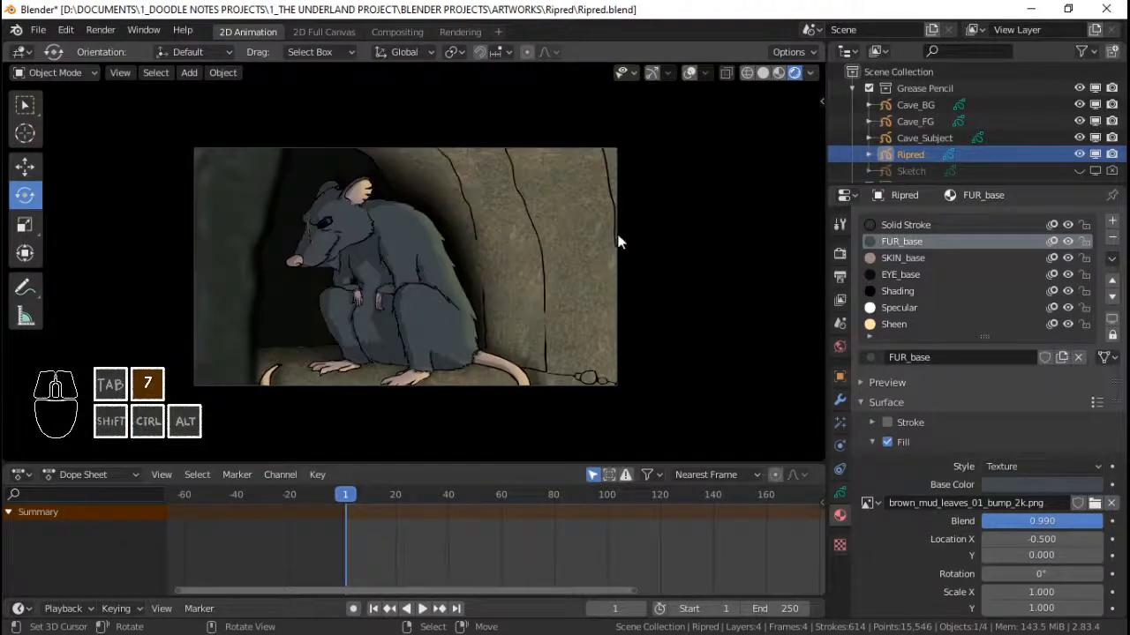
scroll(517, 253, "up", 5)
scroll(494, 255, "down", 5)
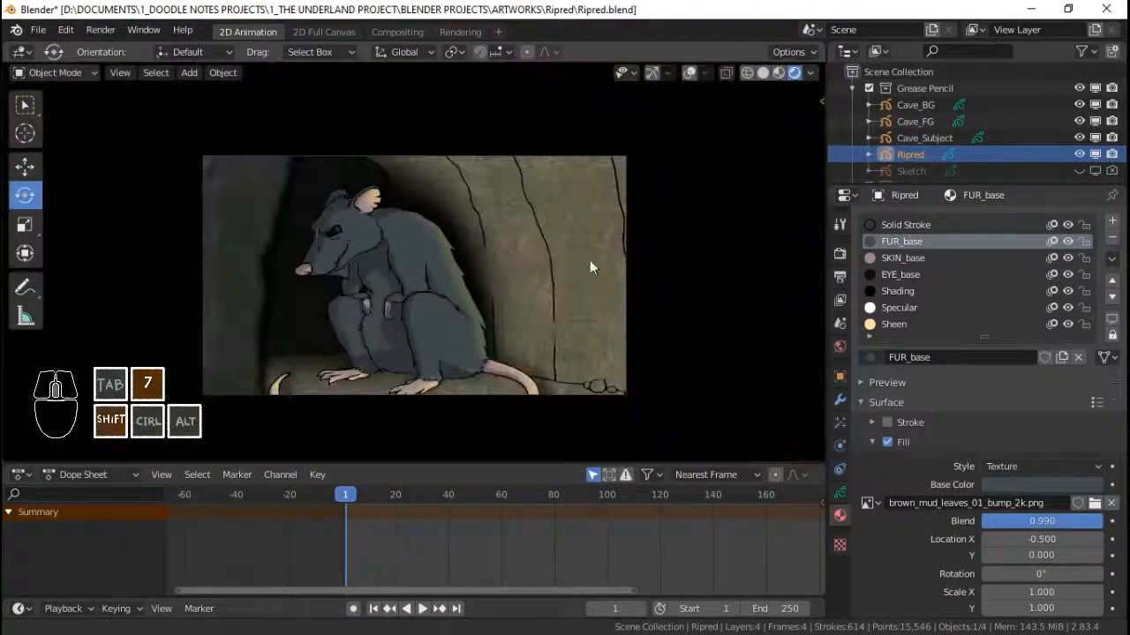
middle_click_drag(590, 260, 547, 257, "shift")
- Enable the Camera collection in the view layer and inspect the artwork with its light applied
scroll(941, 118, "down", 2)
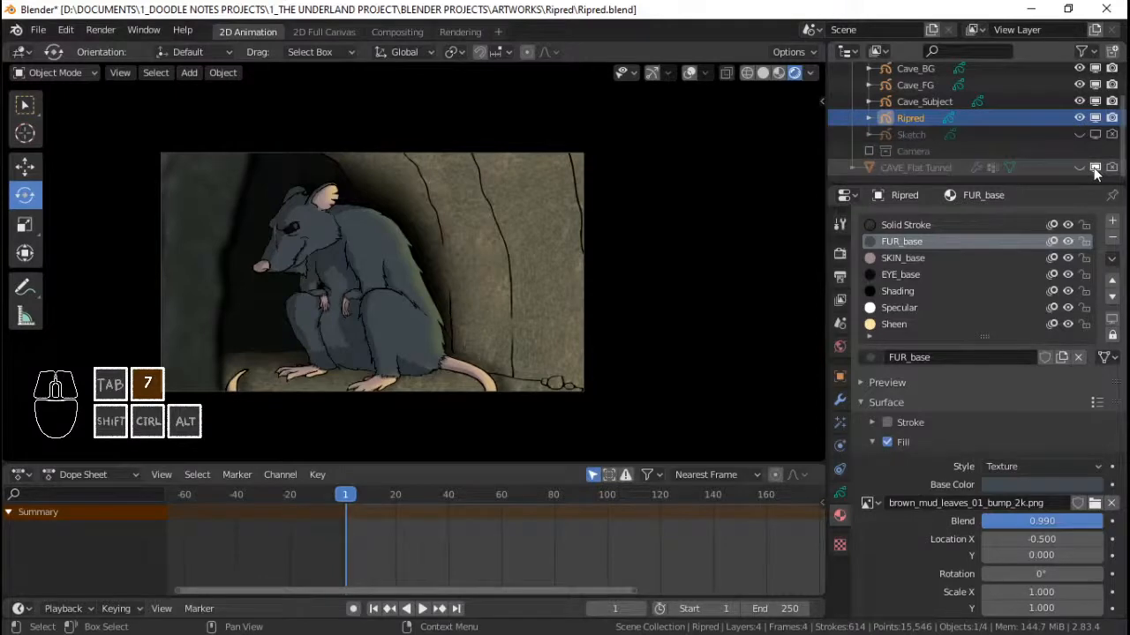
left_click(872, 152)
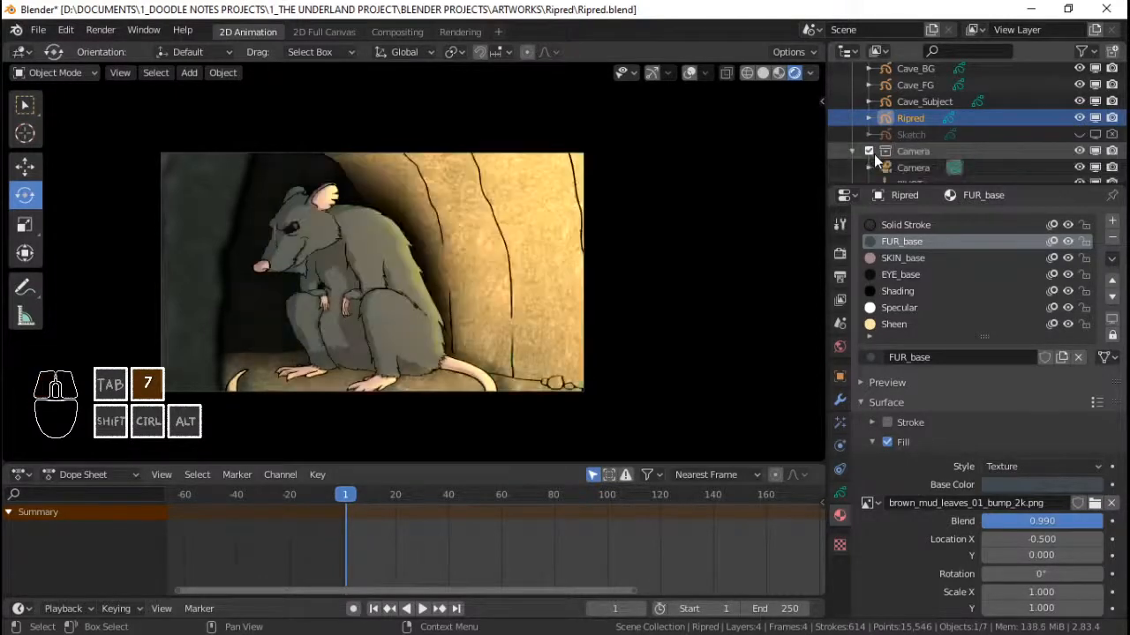
left_click(849, 153)
left_click(849, 153)
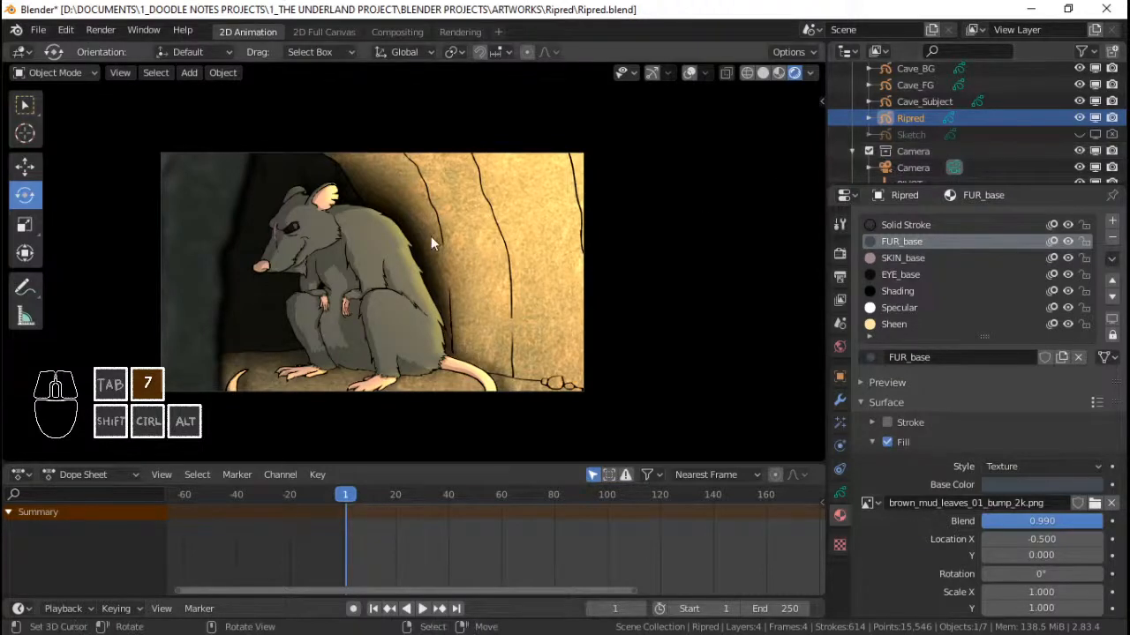
scroll(432, 235, "up", 4)
scroll(978, 118, "down", 2)
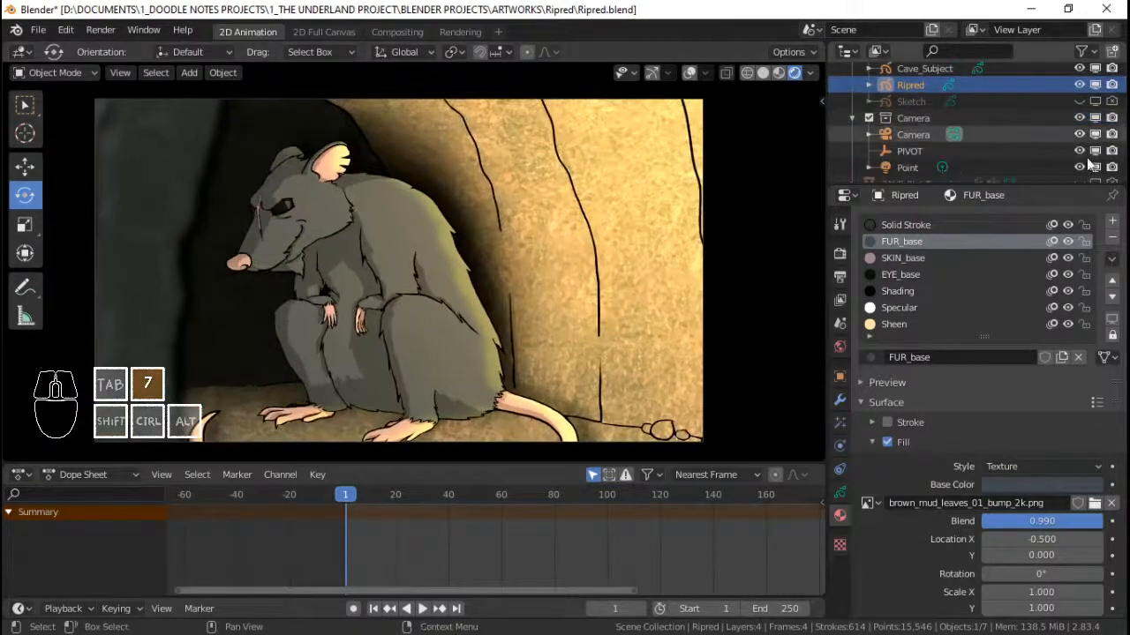
middle_click_drag(474, 236, 477, 236, "shift")
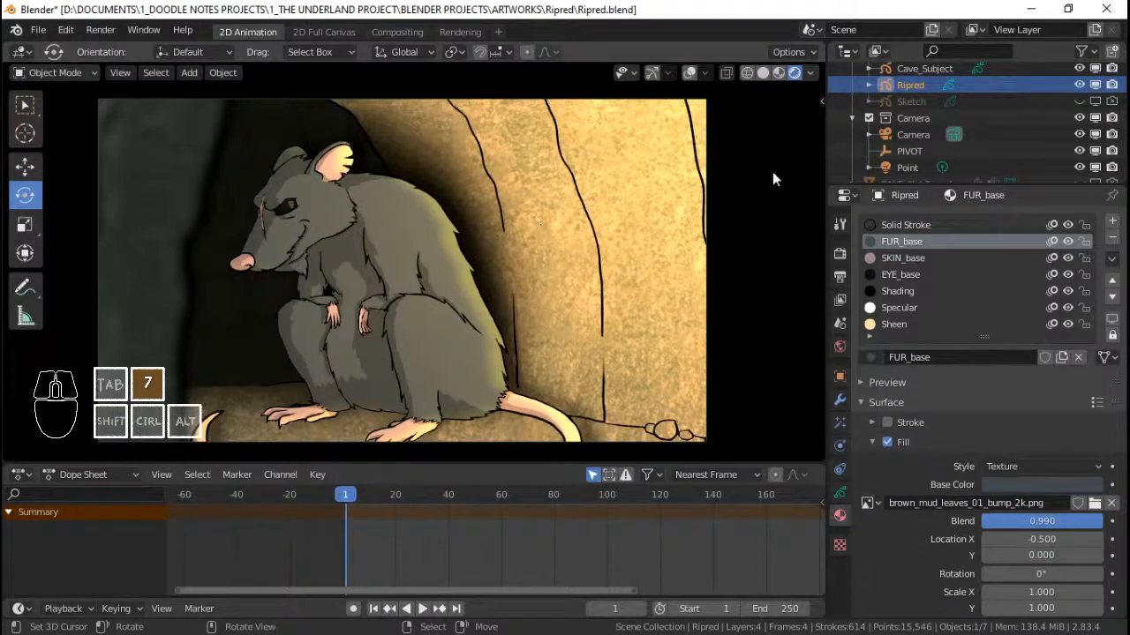
scroll(556, 186, "down", 1)
middle_click_drag(539, 207, 552, 205, "shift")
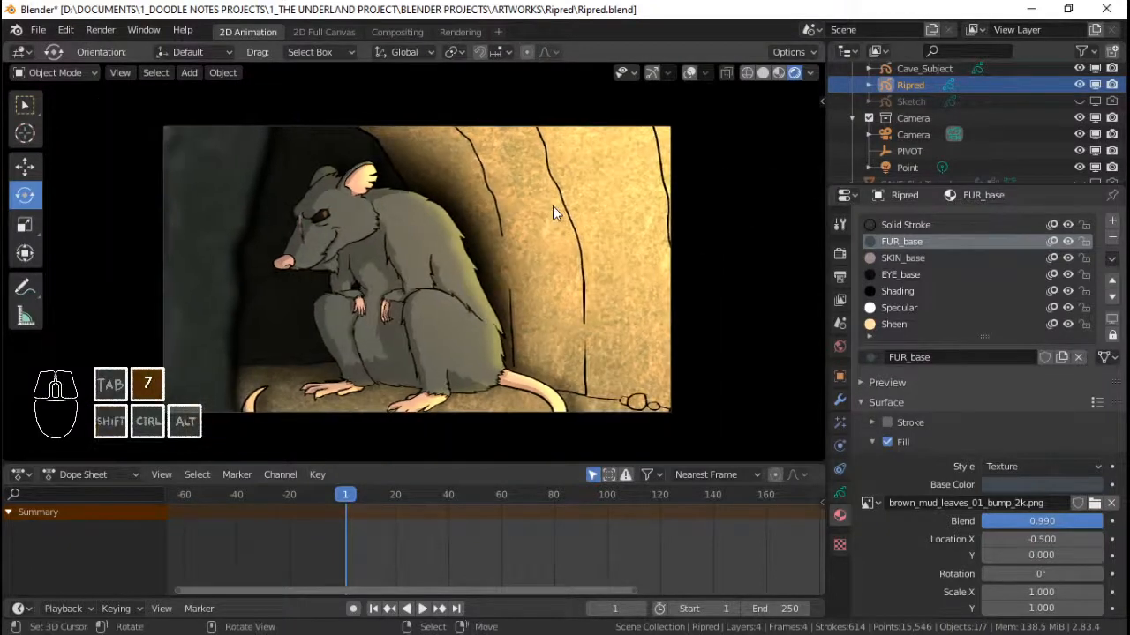
scroll(552, 206, "up", 1)
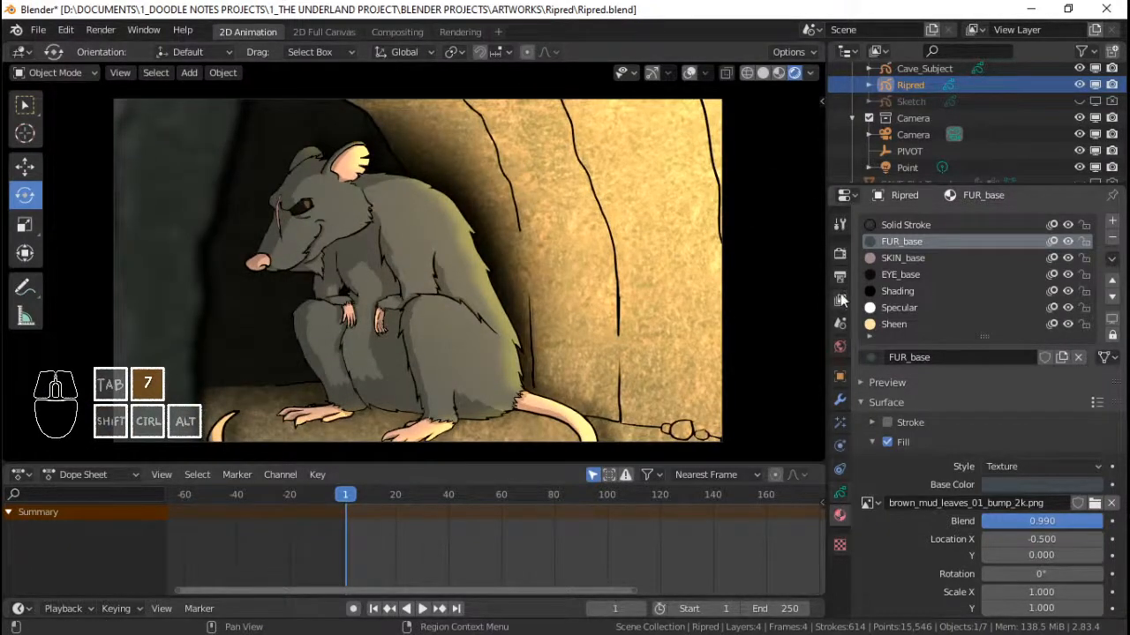
- Expand the scene's Color Management render settings and examine the lit rat artwork up close and as a whole
left_click(837, 253)
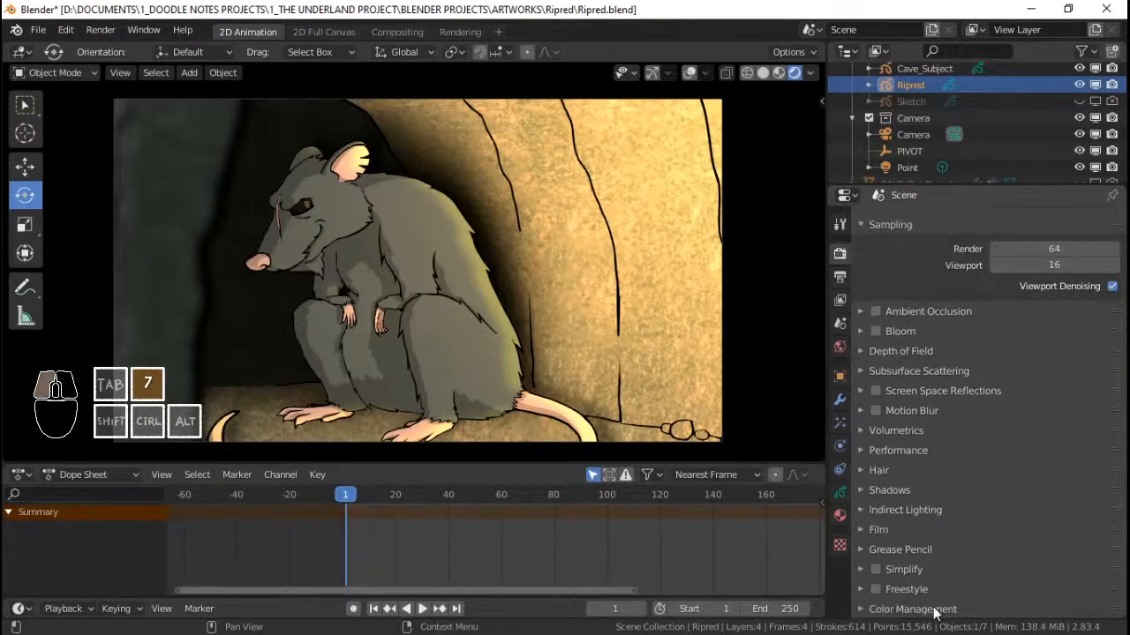
left_click(935, 609)
scroll(976, 549, "down", 4)
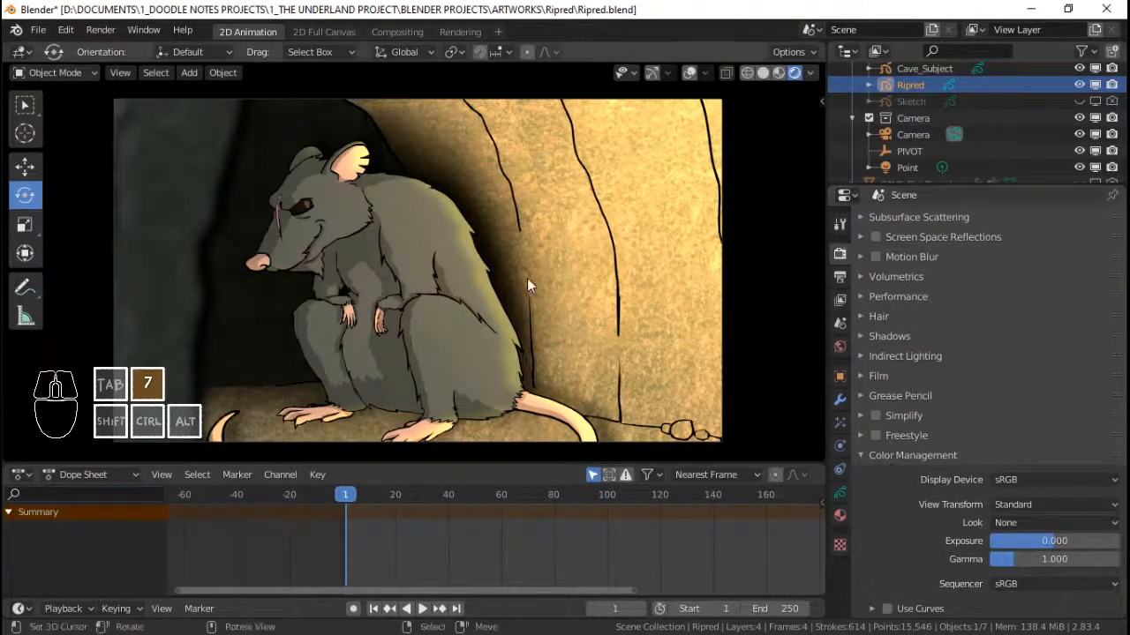
scroll(303, 234, "up", 2)
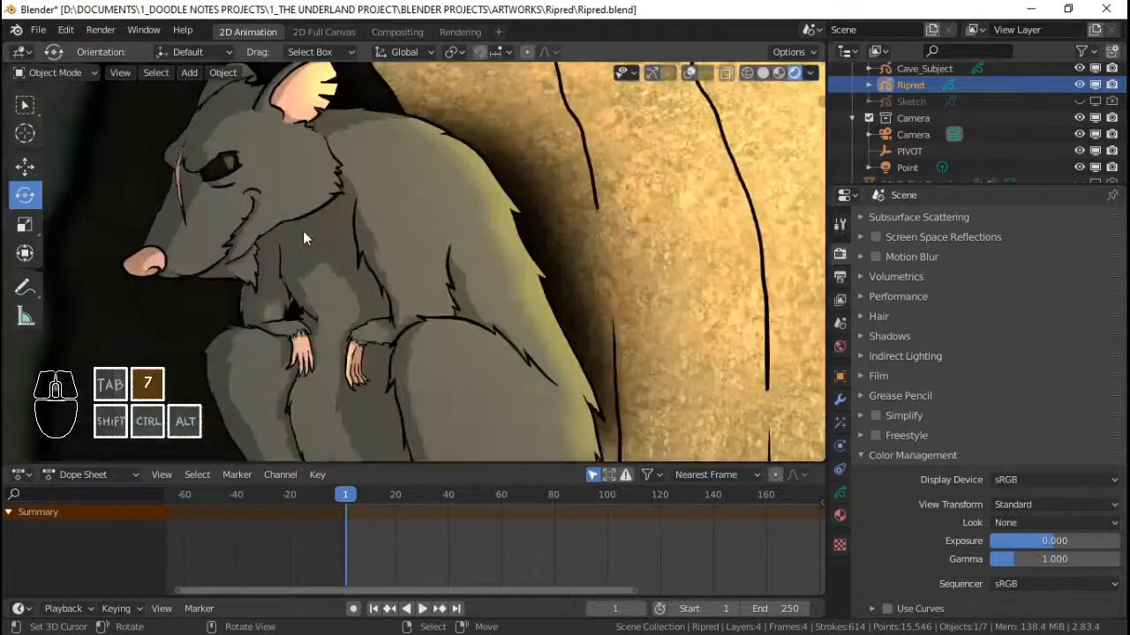
scroll(304, 234, "down", 2)
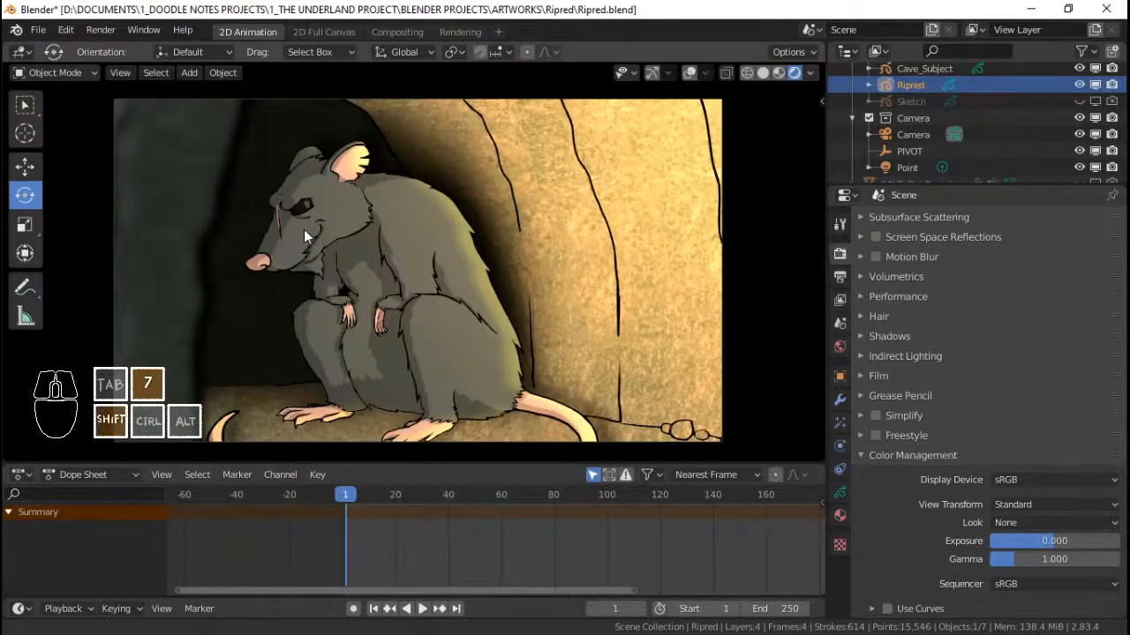
middle_click_drag(350, 256, 356, 256, "shift")
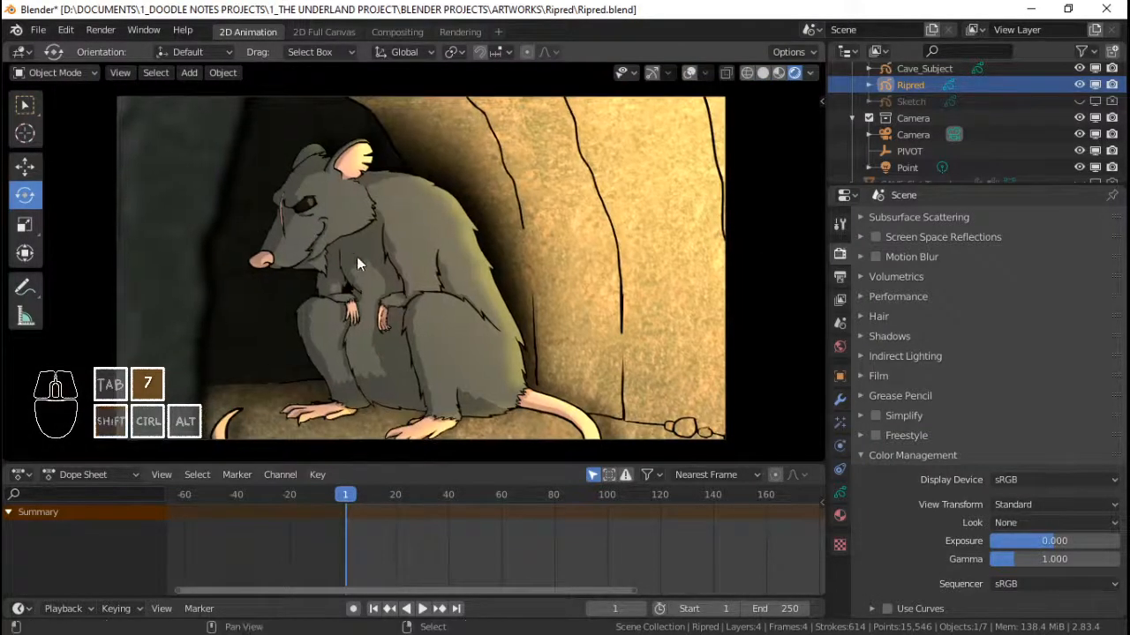
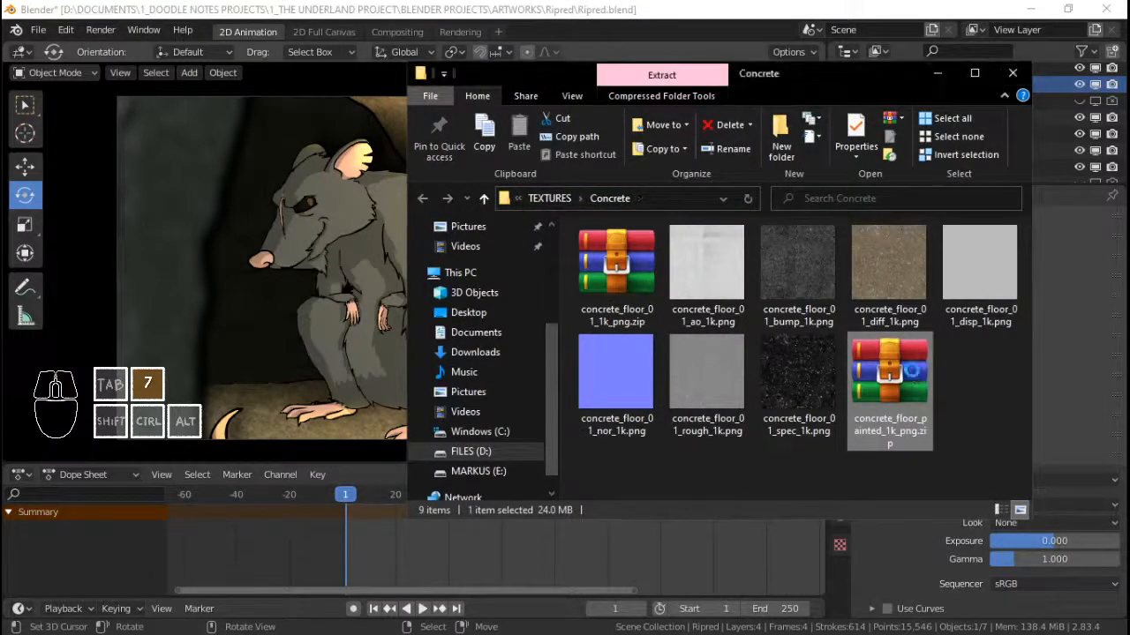
- In File Explorer's Concrete folder, extract concrete_floor_painted_1k_png.zip into its own folder and delete the archive
right_click(911, 373)
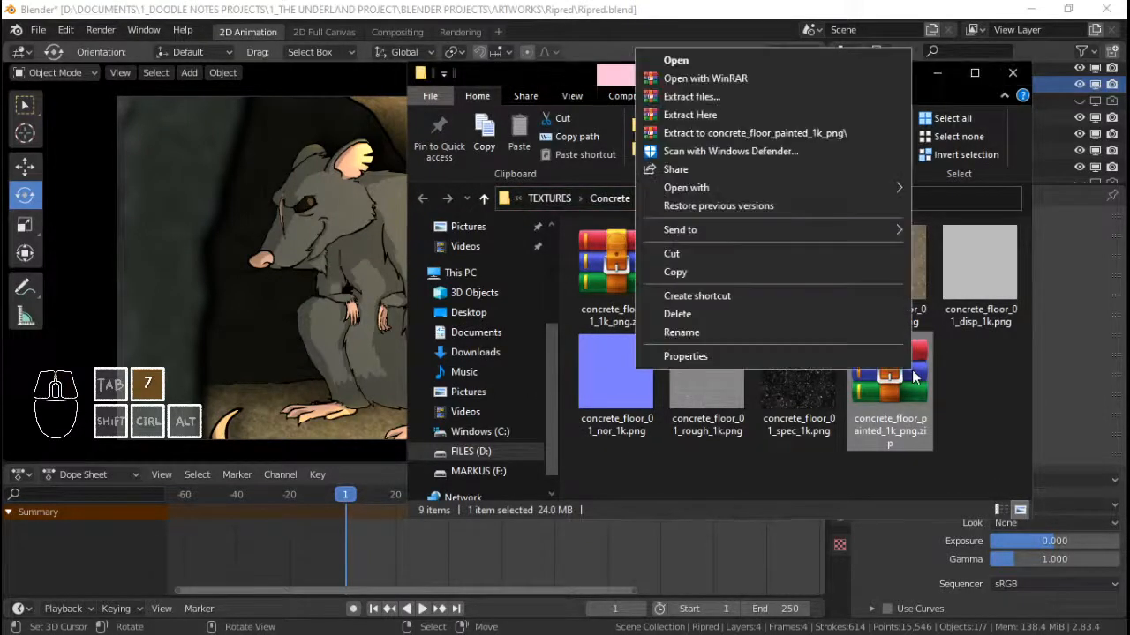
left_click(797, 133)
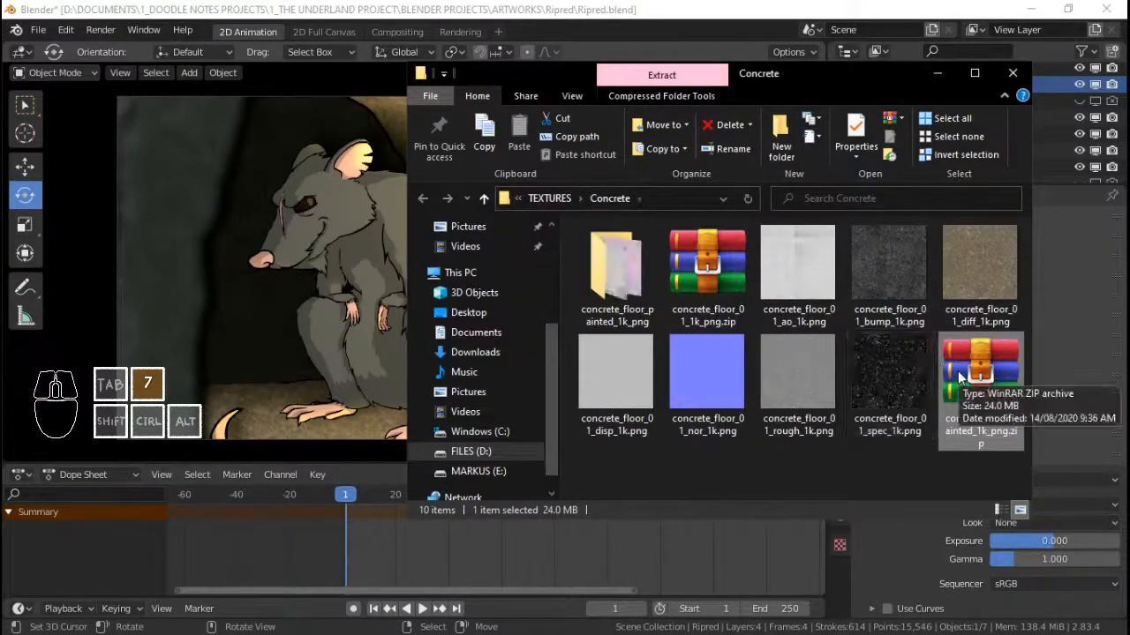
key("Delete")
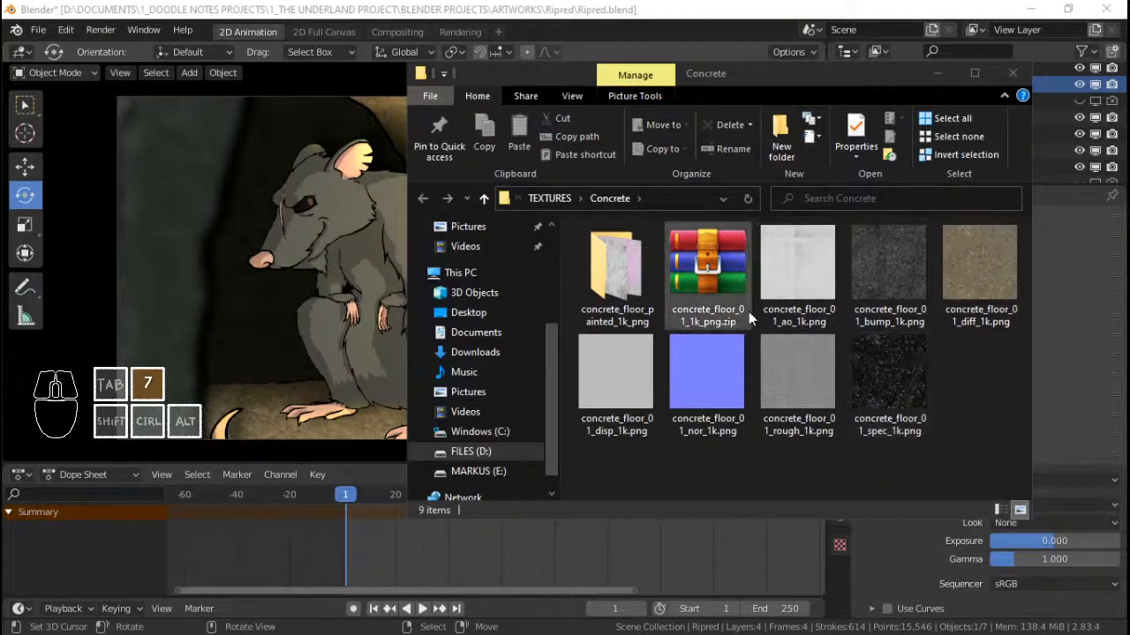
- Delete the seven loose concrete_floor_01 PNG images from the Concrete folder
left_click(786, 281)
left_click(904, 369, "shift")
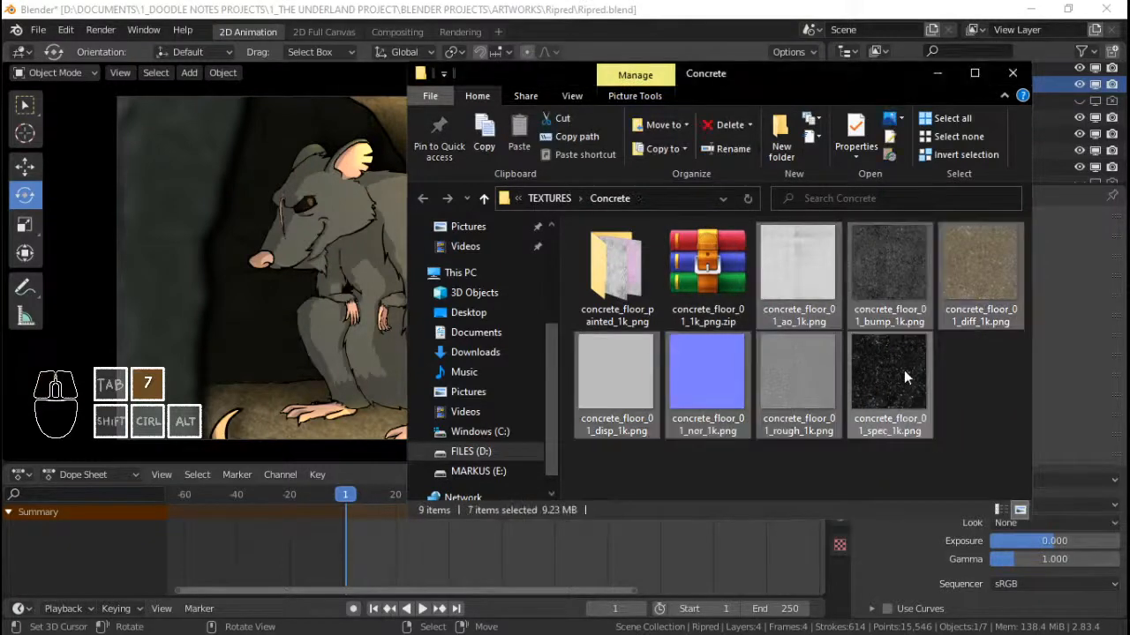
key("Delete")
- Extract concrete_floor_01_1k_png.zip into its own folder and delete the archive
right_click(703, 280)
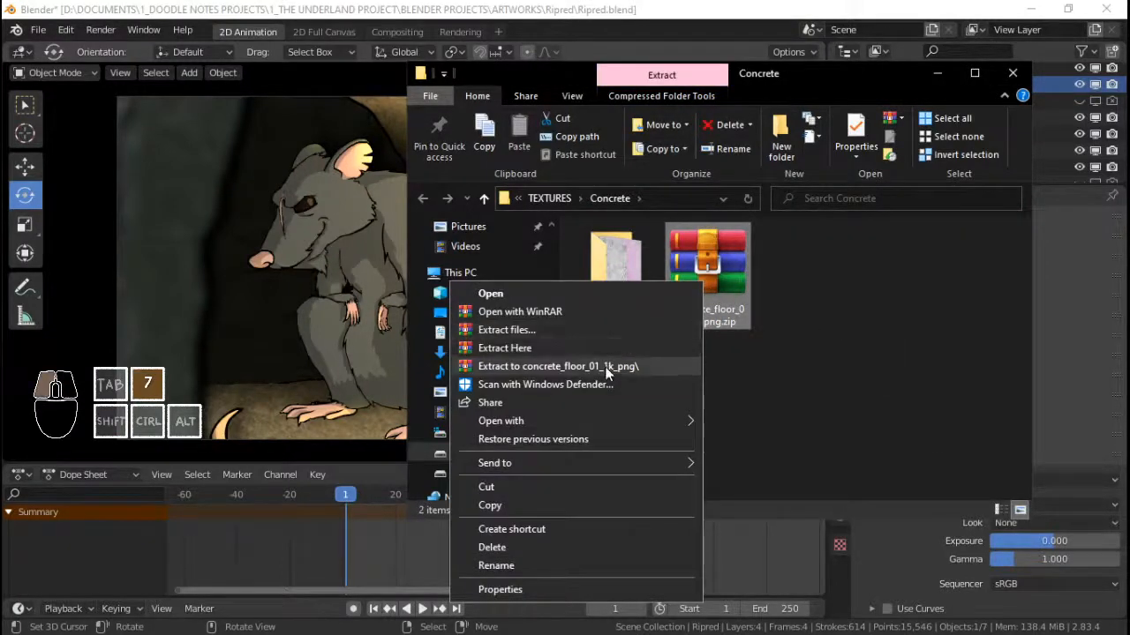
left_click(565, 367)
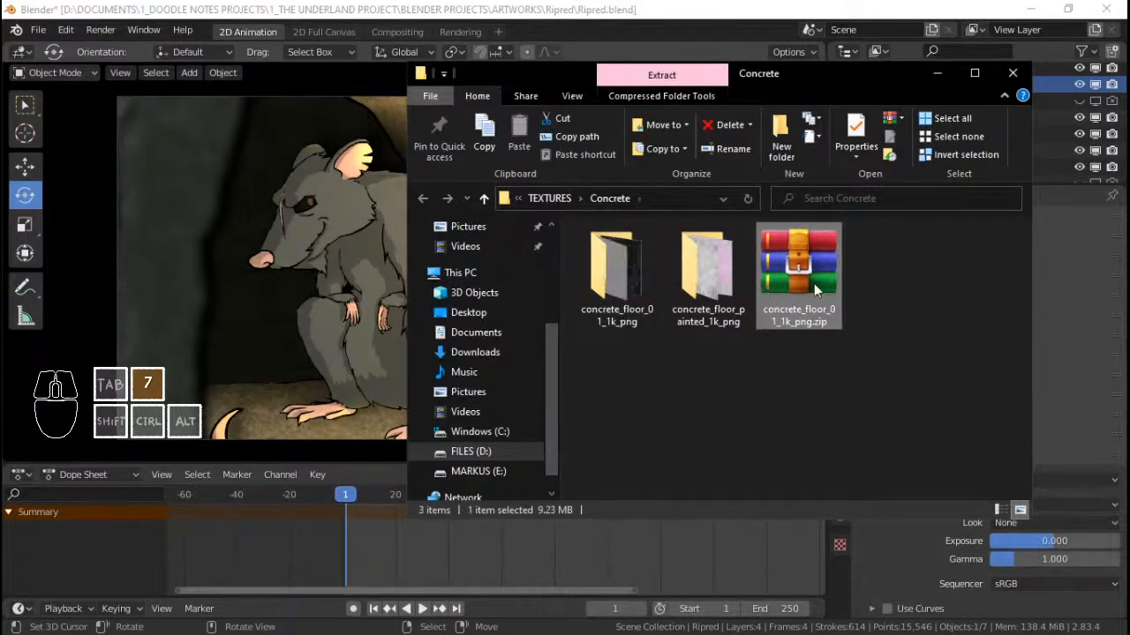
left_click(883, 310)
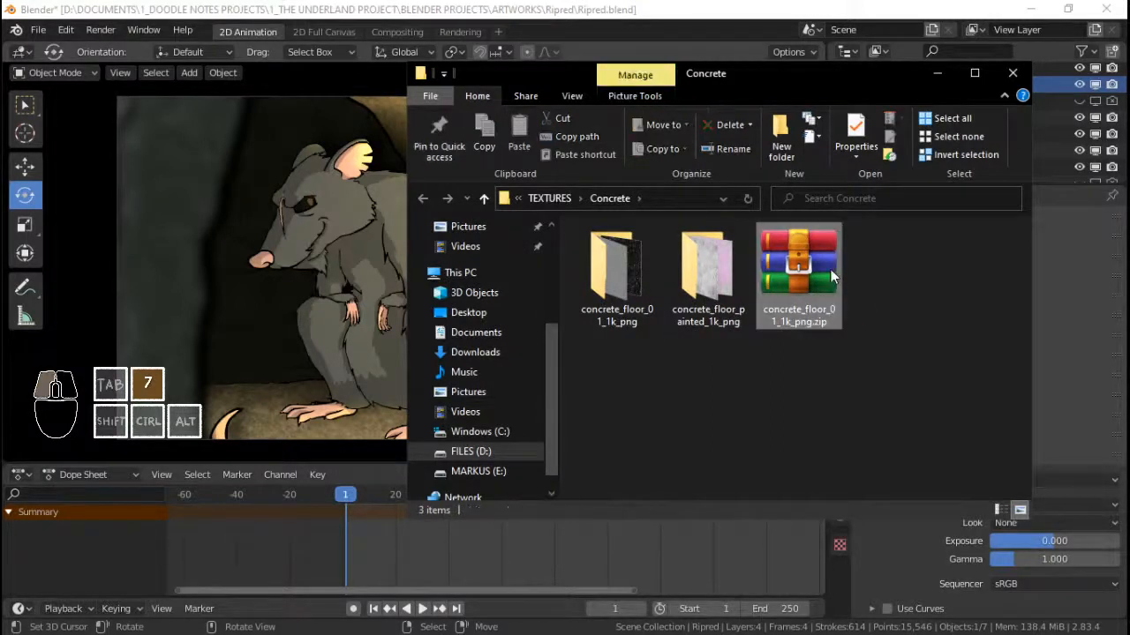
left_click(796, 274)
key("Delete")
- Look through the images in the concrete_floor_painted_1k_png folder and return to Blender
left_click(706, 276)
double_click(706, 276)
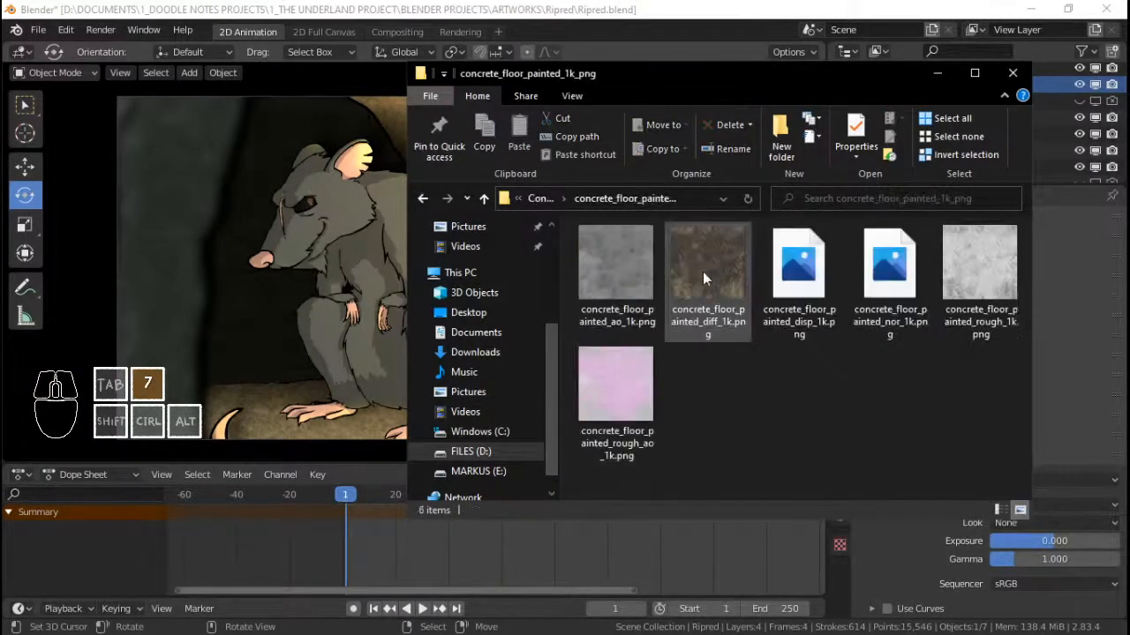
key("alt+Tab")
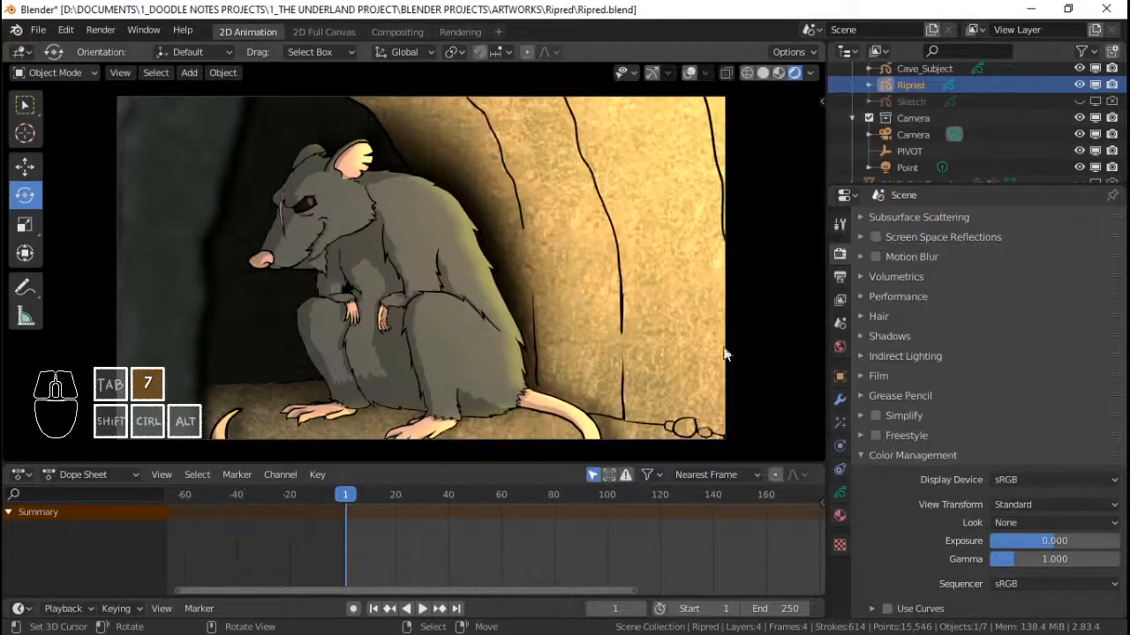
- Load concrete_floor_painted_diff_1k.png from the Concrete textures as the fill texture of Ripred's FUR_base material
left_click(814, 416)
left_click(839, 516)
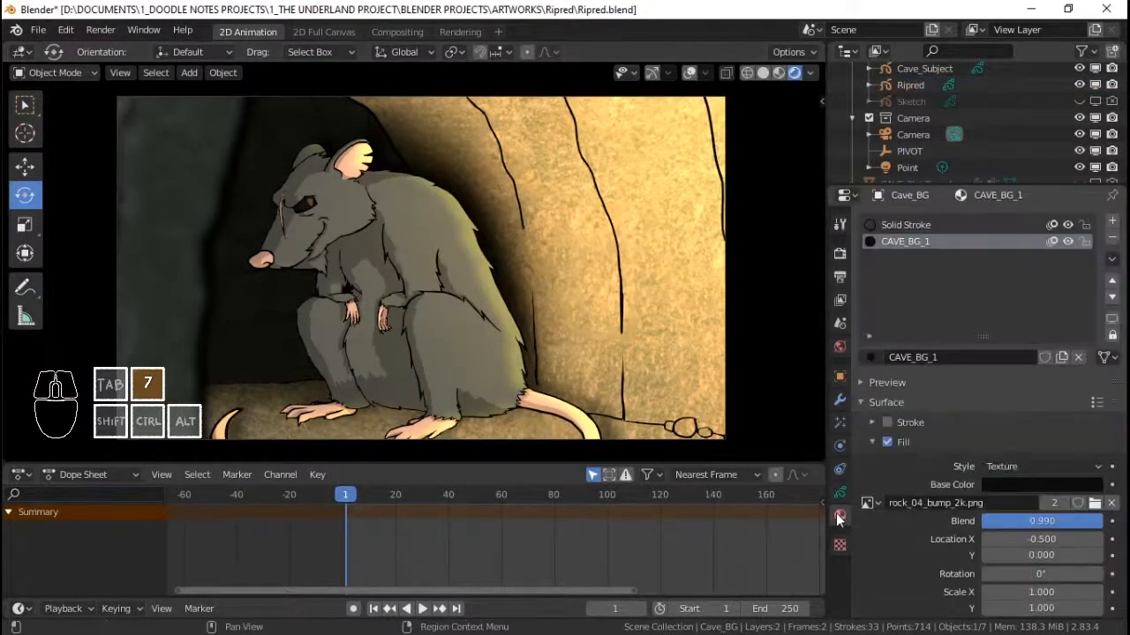
scroll(914, 133, "up", 3)
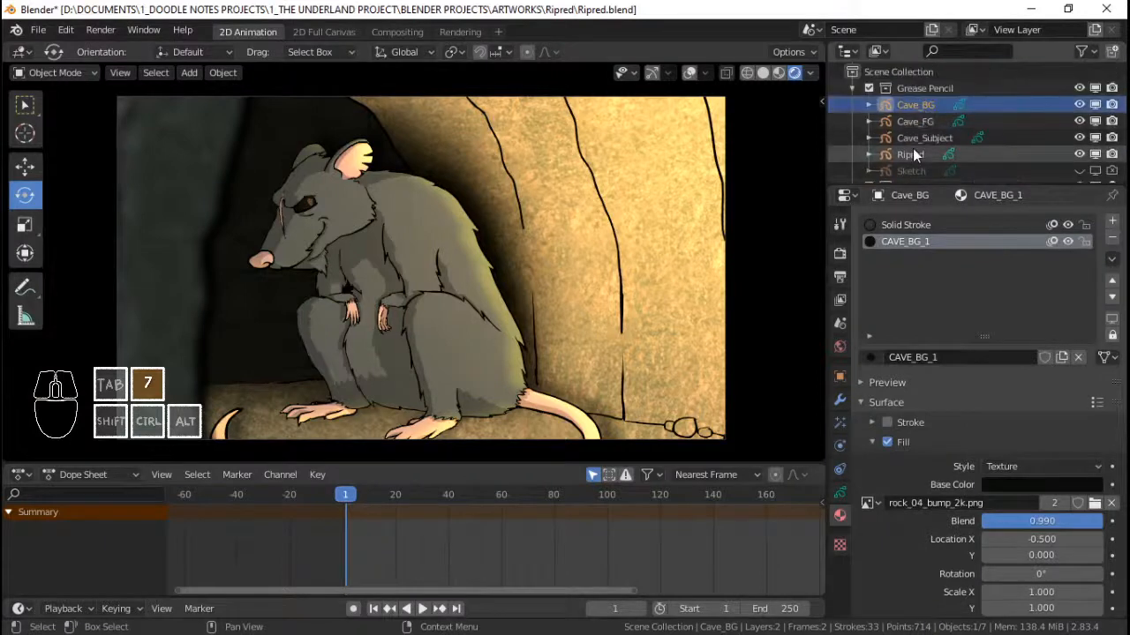
left_click(912, 155)
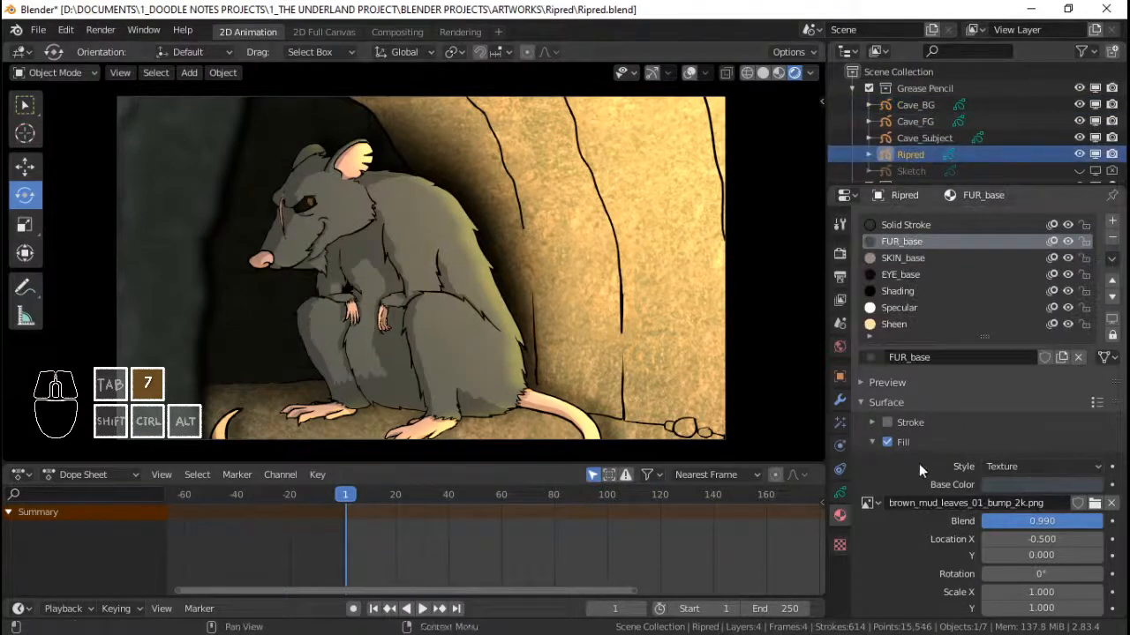
left_click(1095, 503)
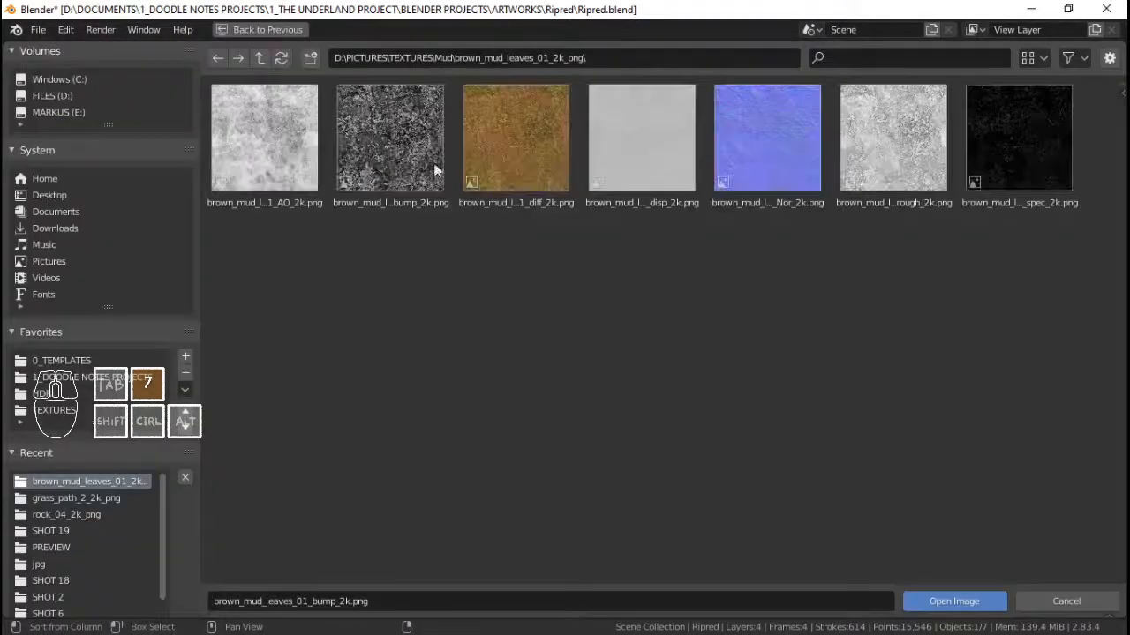
left_click(259, 58)
left_click(256, 57)
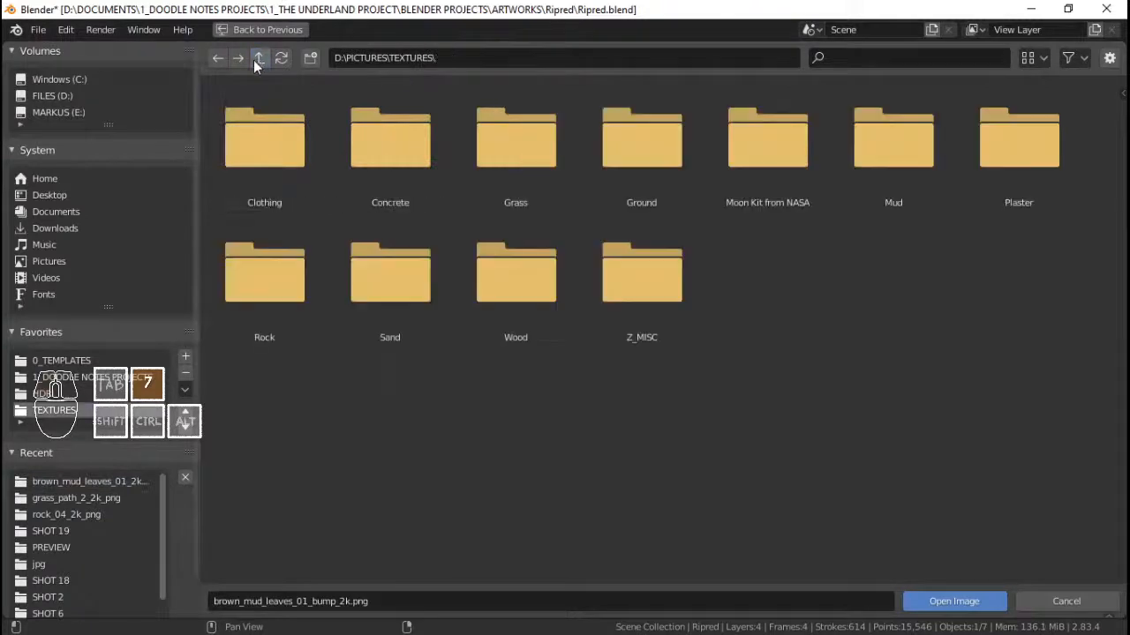
double_click(400, 179)
double_click(397, 163)
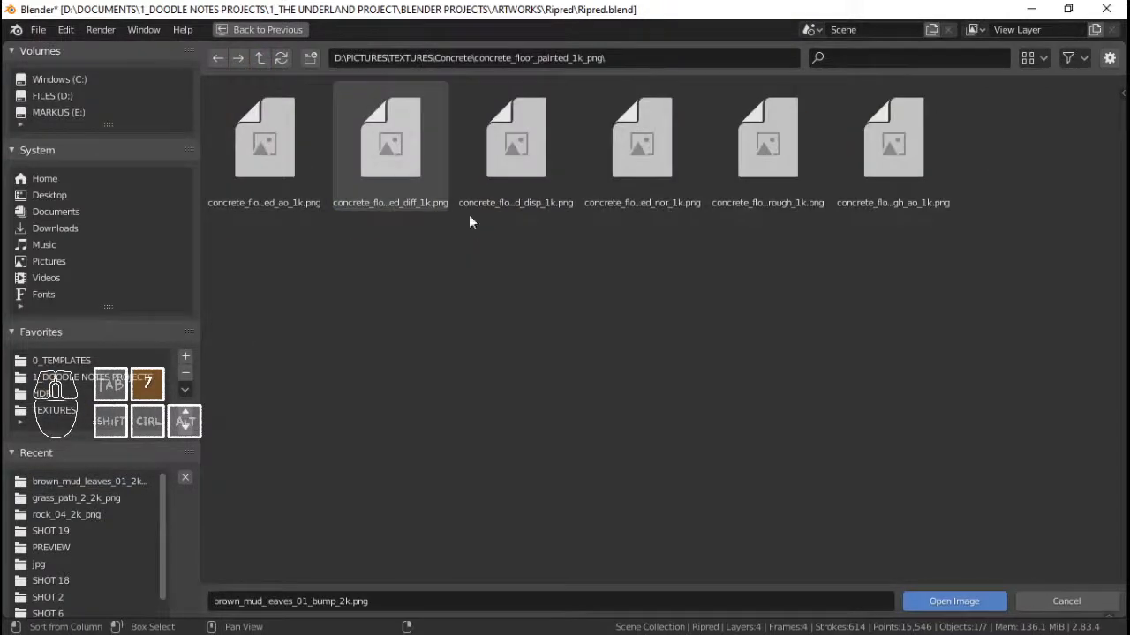
double_click(406, 188)
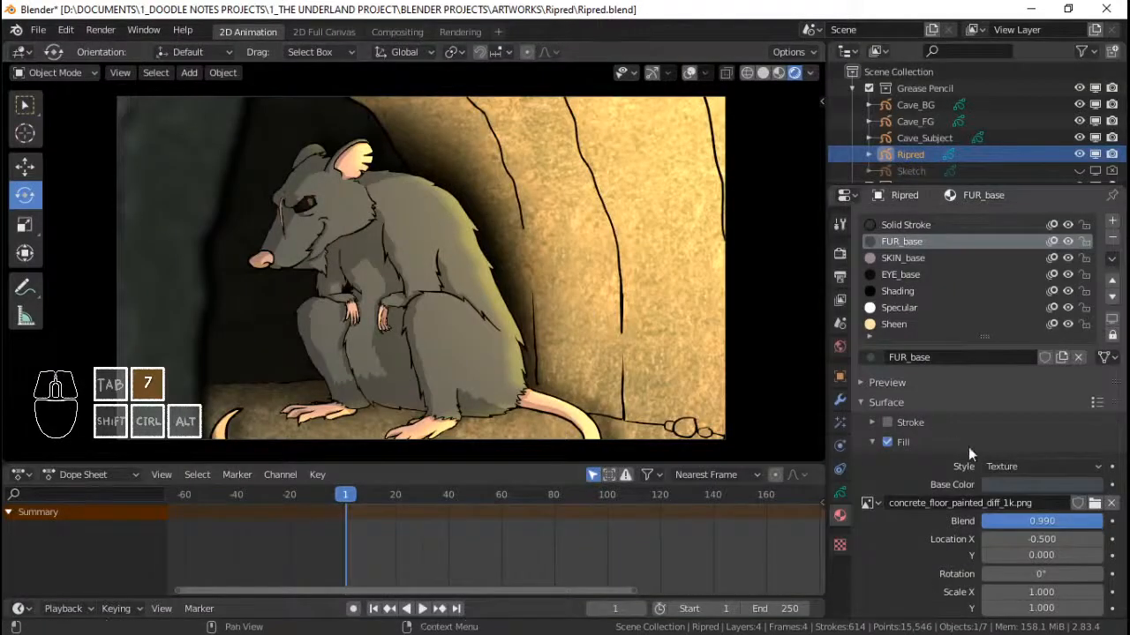
- Try a Blend value of 0.816 for the FUR_base fill texture and inspect the fur up close
mouse_move(1059, 520)
left_mouse_down()
mouse_move(941, 520)
mouse_move(1061, 521)
mouse_move(1039, 521)
left_mouse_up()
scroll(498, 283, "up", 6)
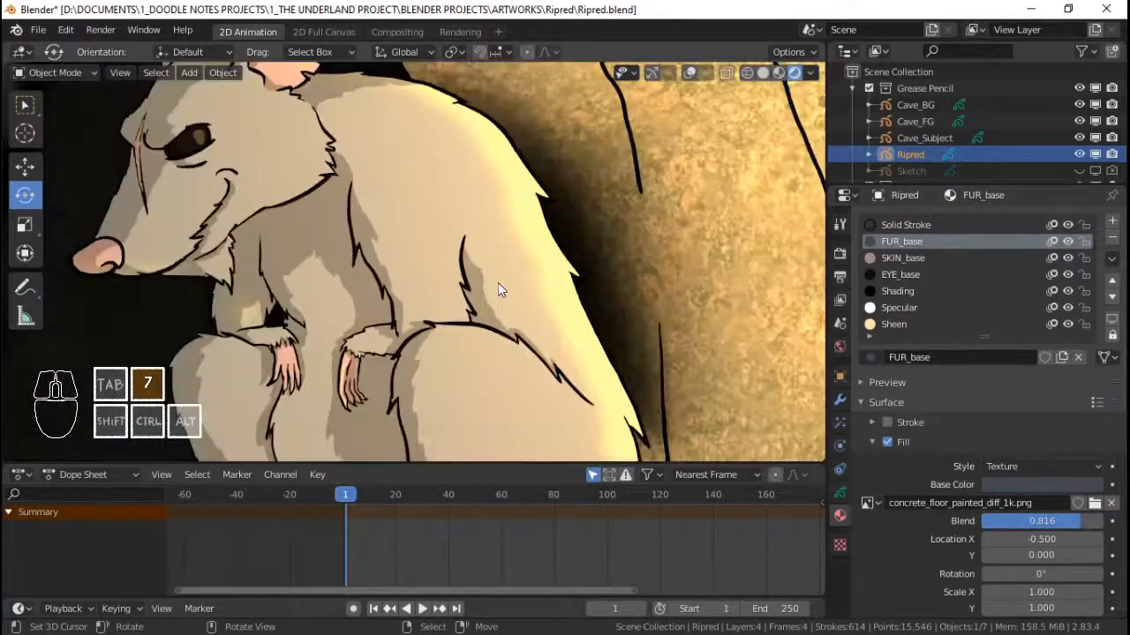
scroll(497, 282, "down", 2)
middle_click_drag(497, 282, 570, 289, "shift")
scroll(570, 290, "up", 5)
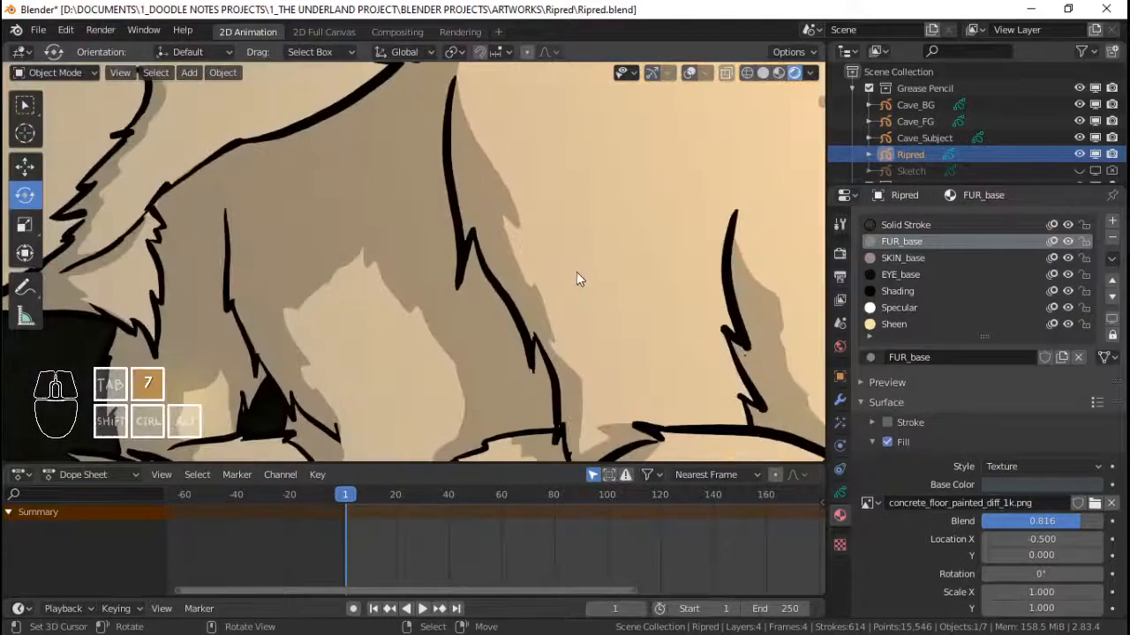
middle_click_drag(619, 248, 487, 290, "shift")
scroll(446, 354, "down", 7)
scroll(1025, 157, "down", 2)
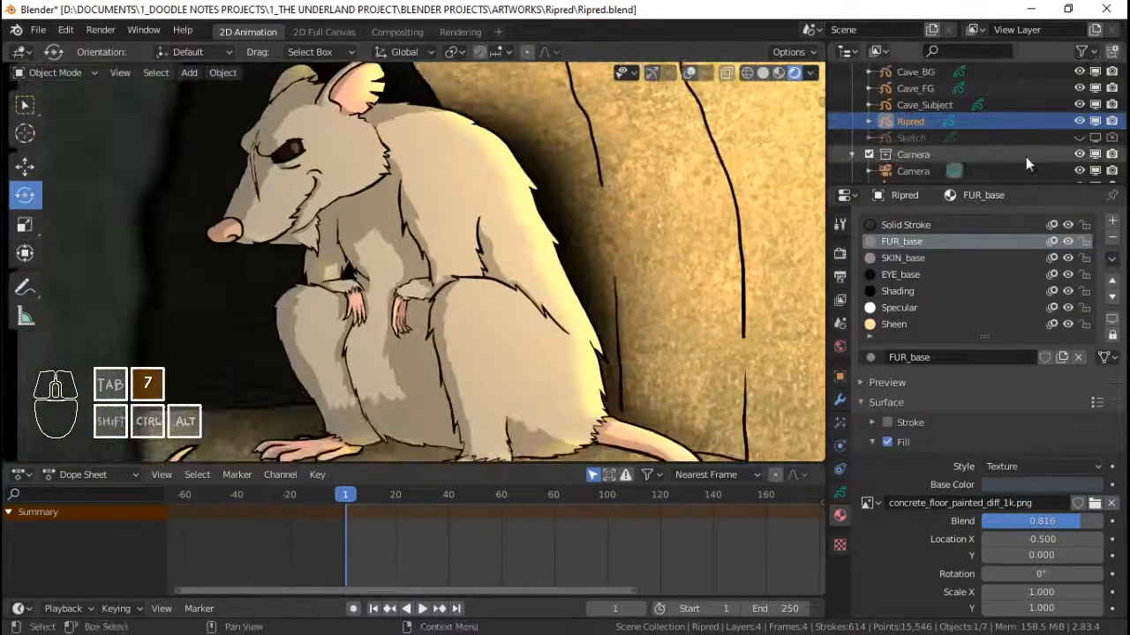
- Switch the viewport to Solid shading and load concrete_floor_painted_diff_1k.png again as the FUR_base fill texture
left_click(769, 78)
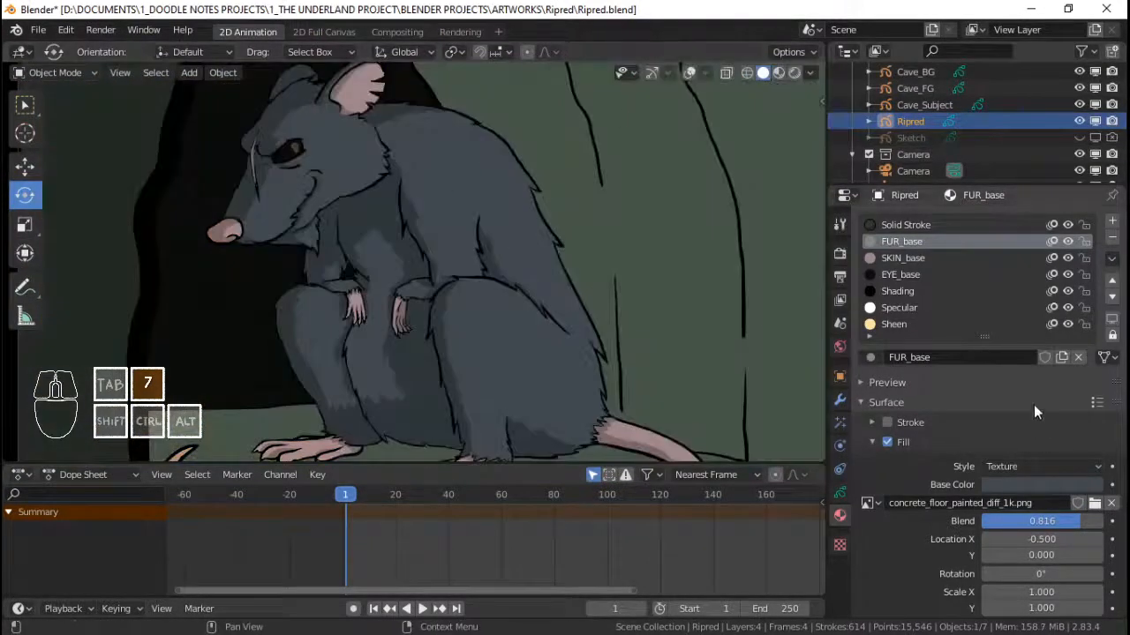
scroll(980, 343, "down", 2)
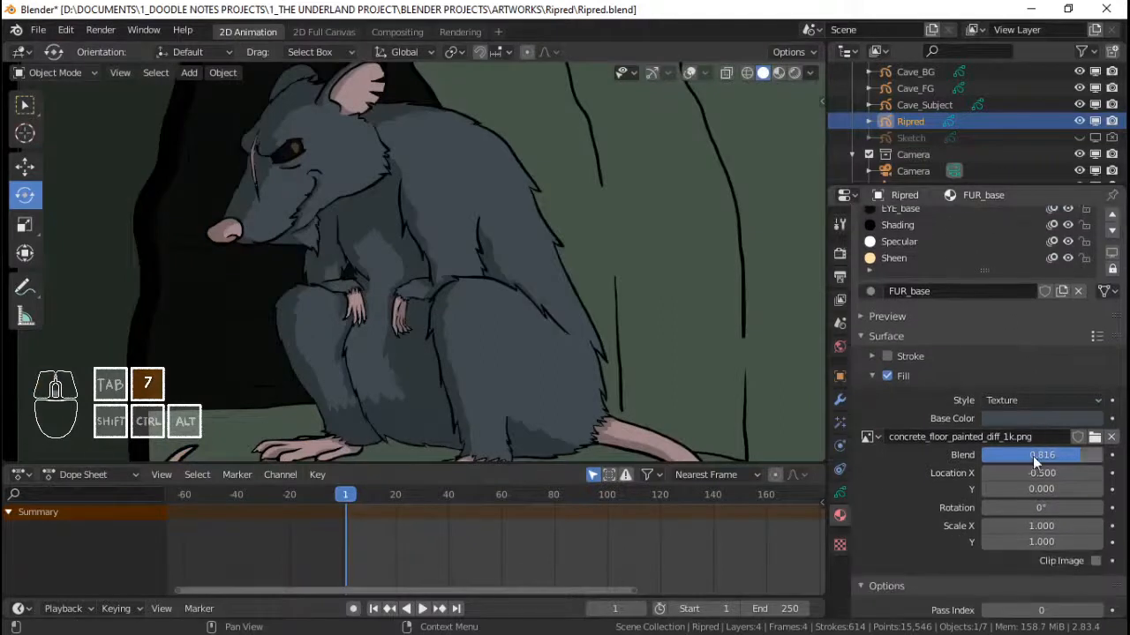
left_click(1094, 439)
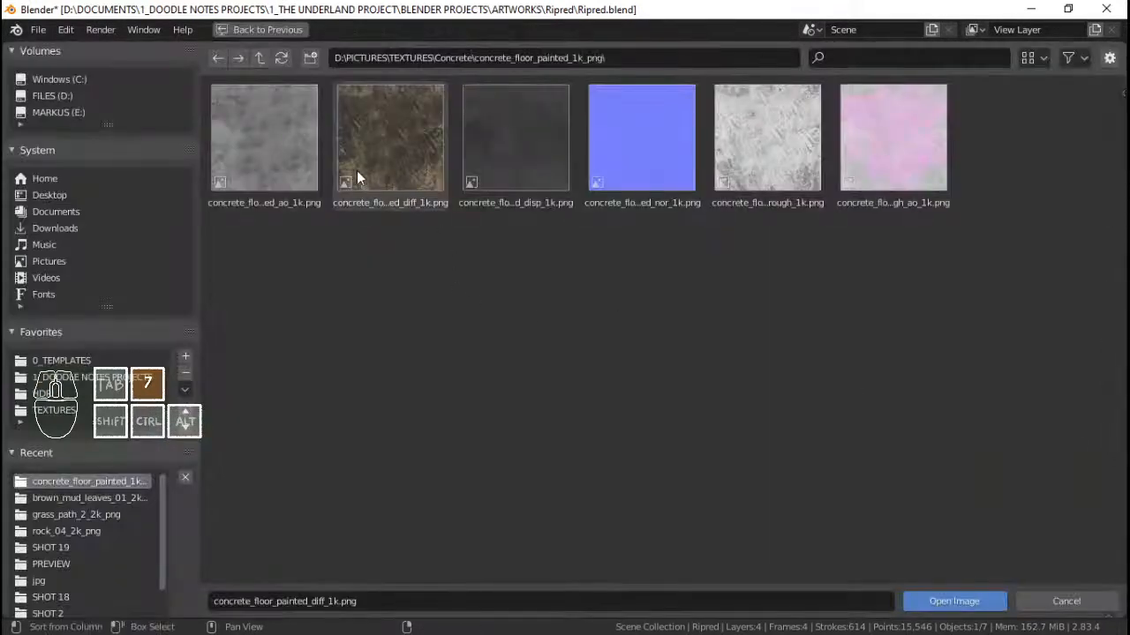
left_click(414, 167)
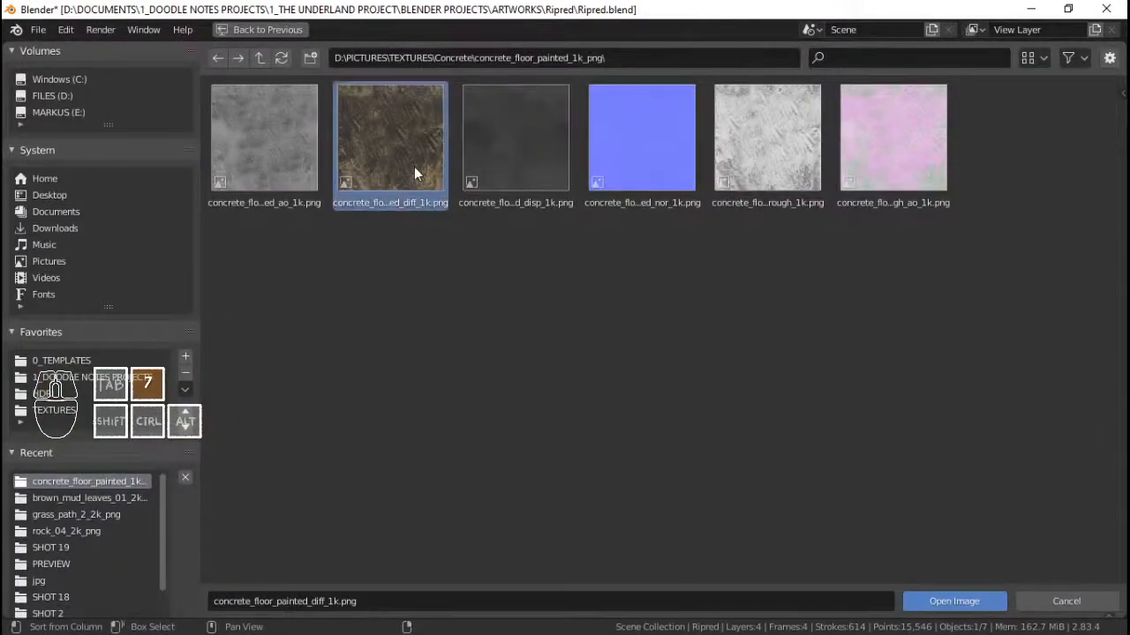
left_click(950, 603)
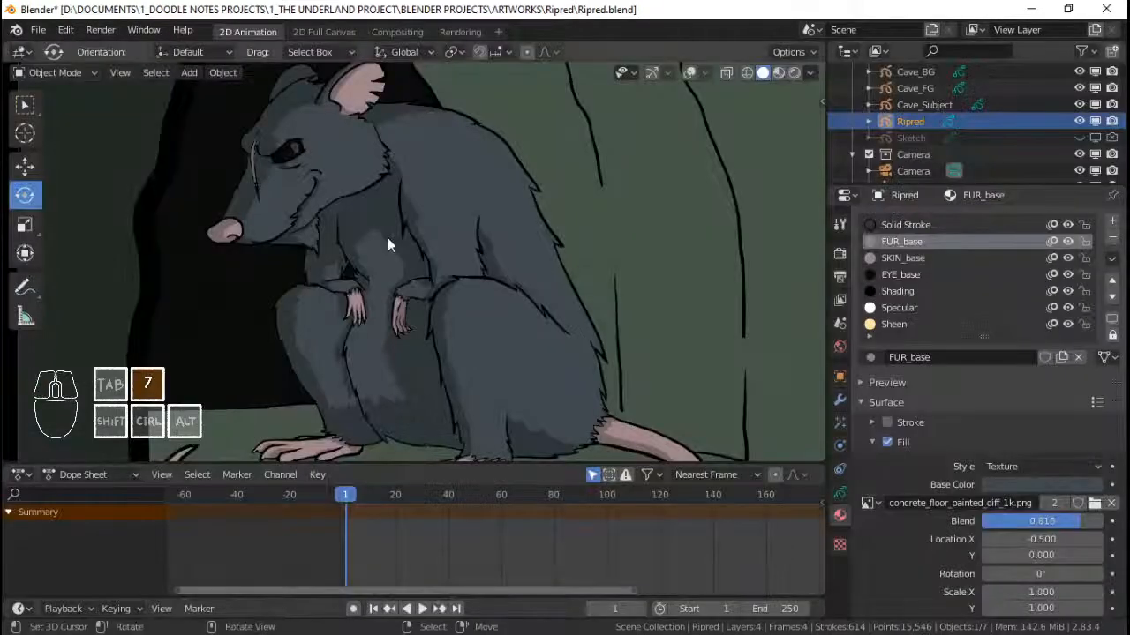
- Set the FUR_base fill texture's Blend to 0.000 and save the file
scroll(387, 238, "up", 5)
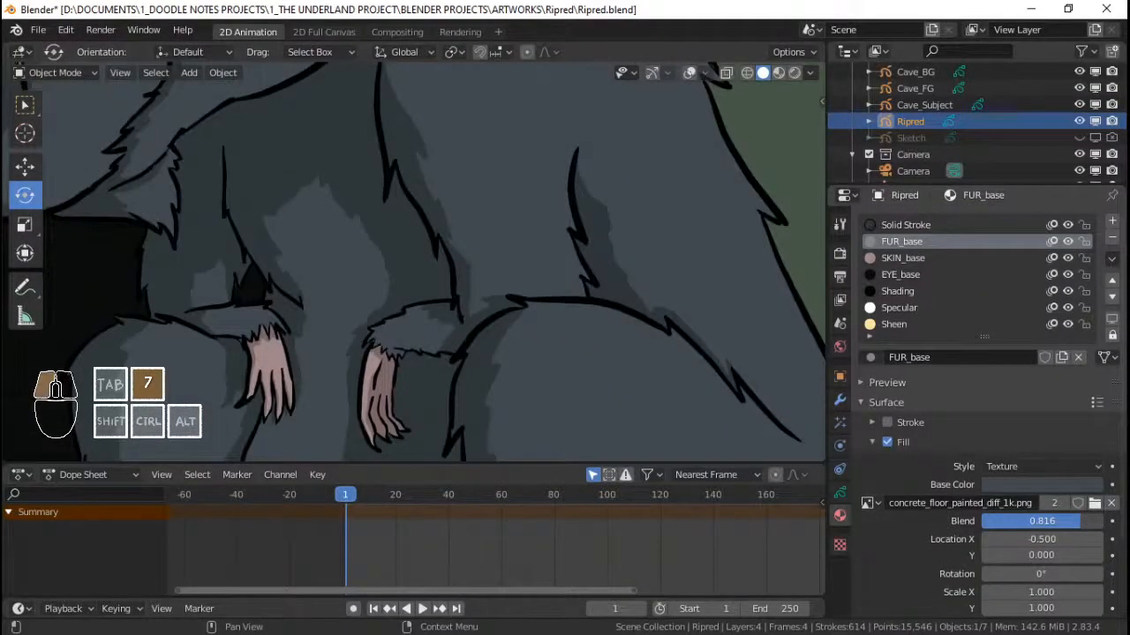
left_click_drag(1079, 522, 983, 521)
scroll(544, 256, "down", 9)
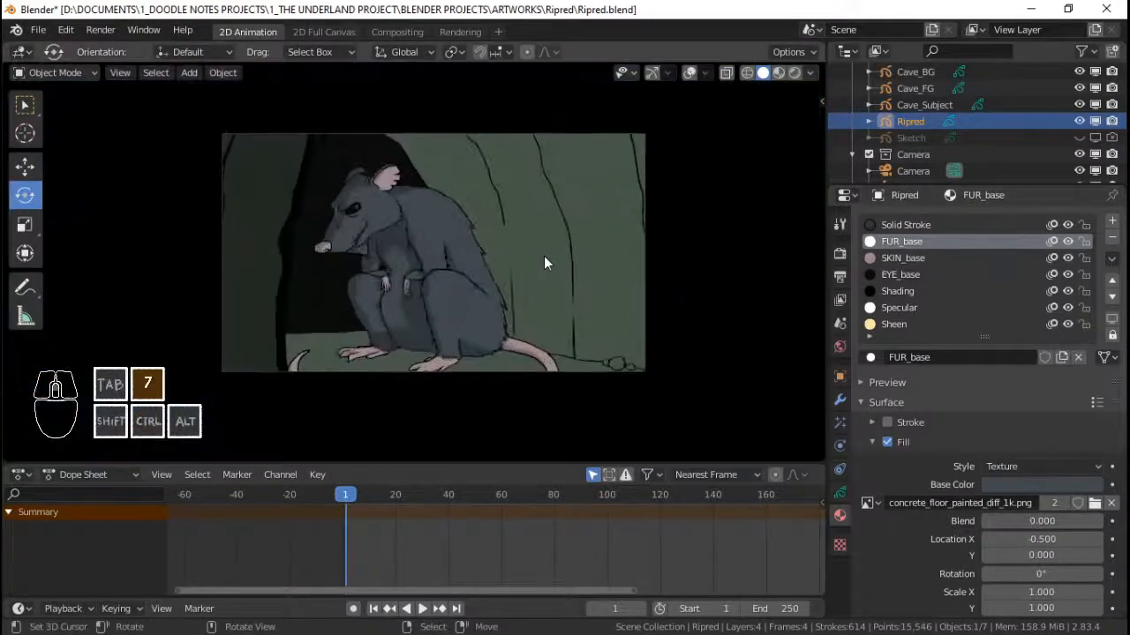
key("ctrl+s")
- Compare the rat's fur in Rendered and Material Preview viewport shading
left_click(795, 75)
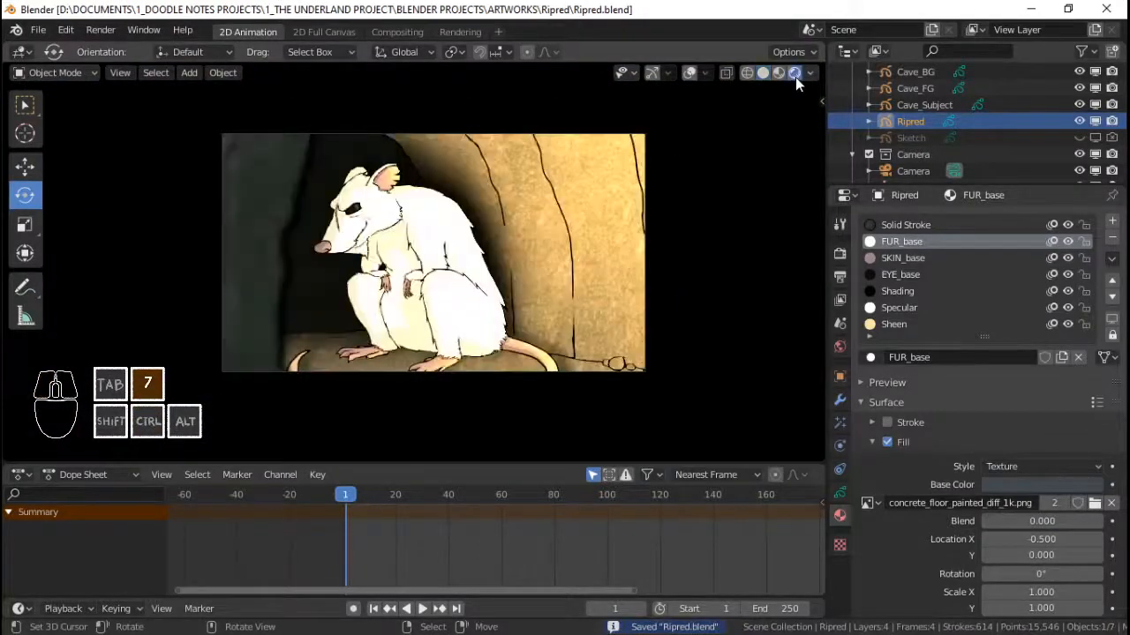
scroll(441, 253, "up", 4)
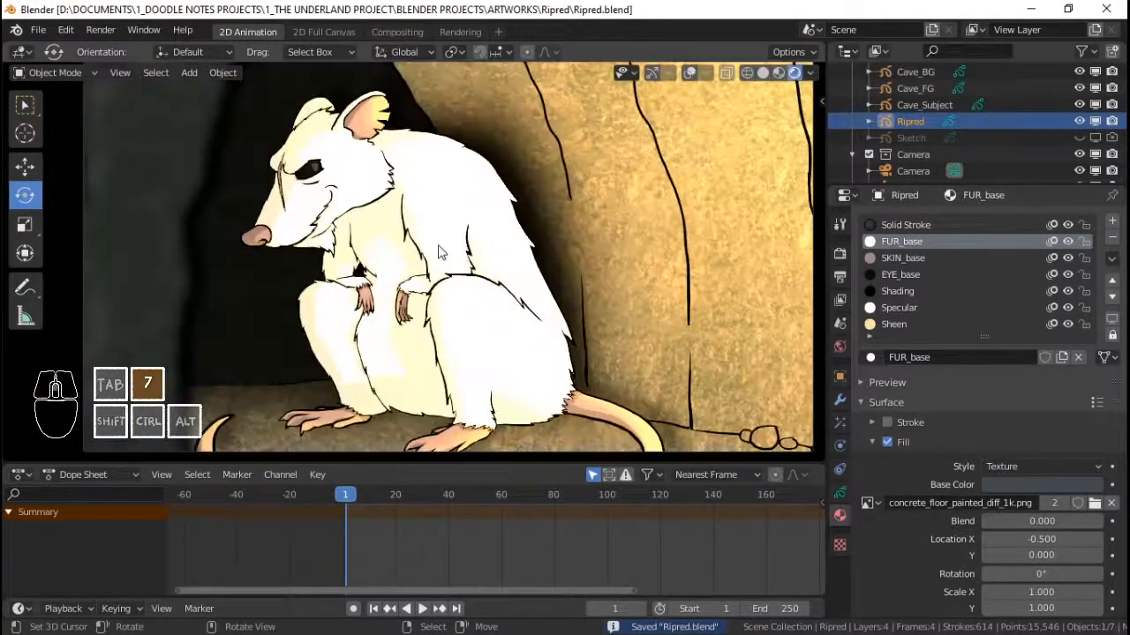
left_click(778, 74)
scroll(640, 353, "up", 2)
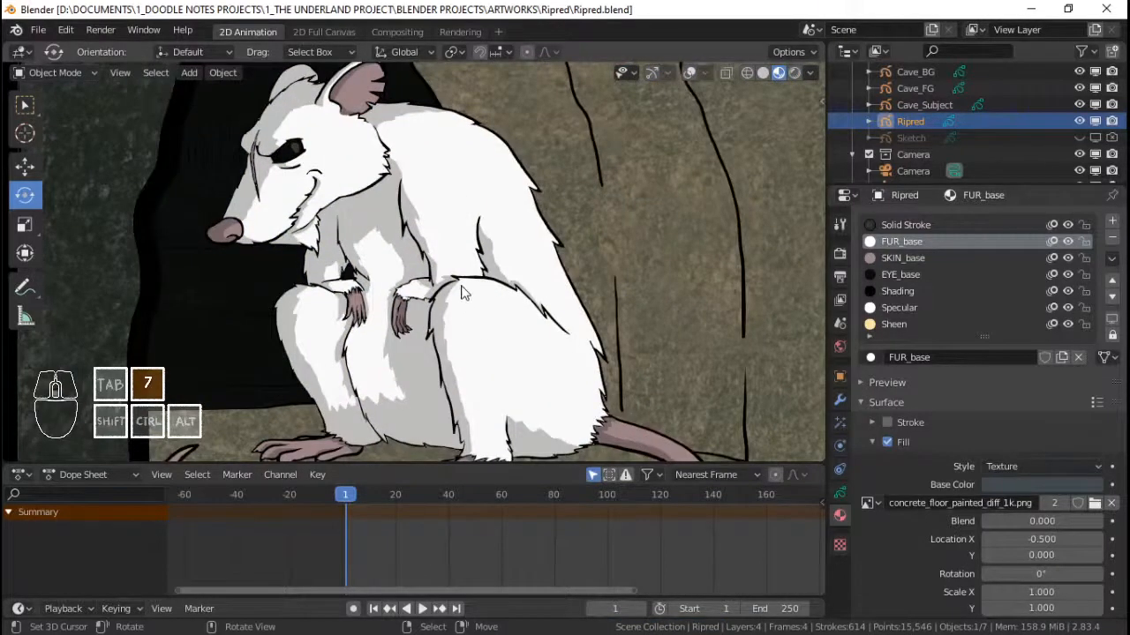
- Select the Ripred object, set the FUR_base fill texture's Blend to 1.000 and inspect the fur up close
scroll(464, 292, "down", 1)
left_click(444, 255)
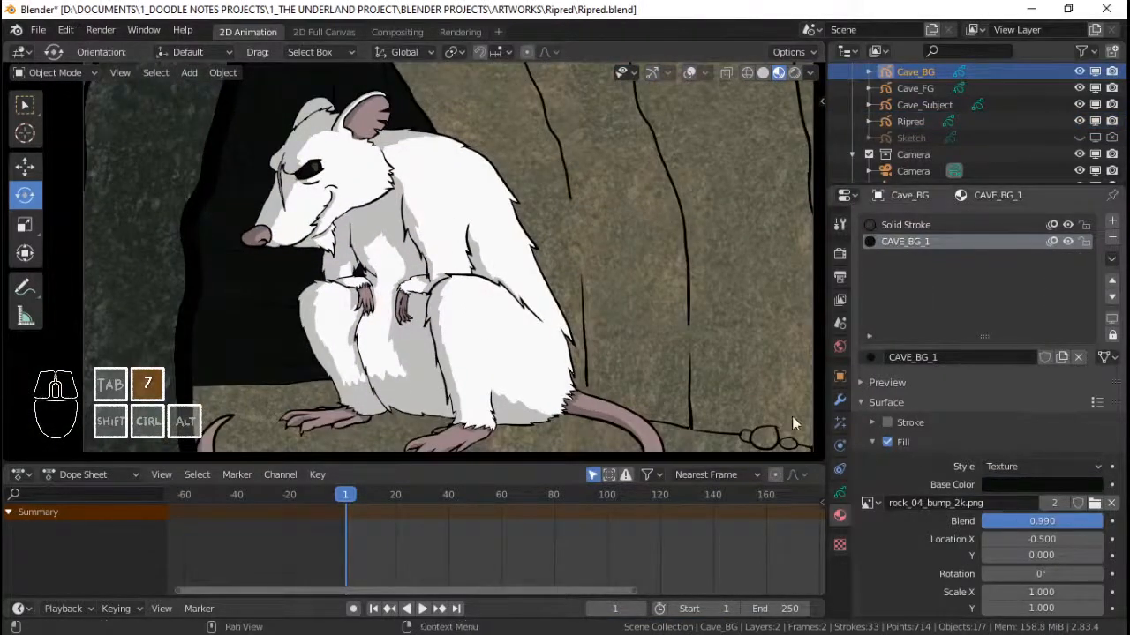
left_click(914, 120)
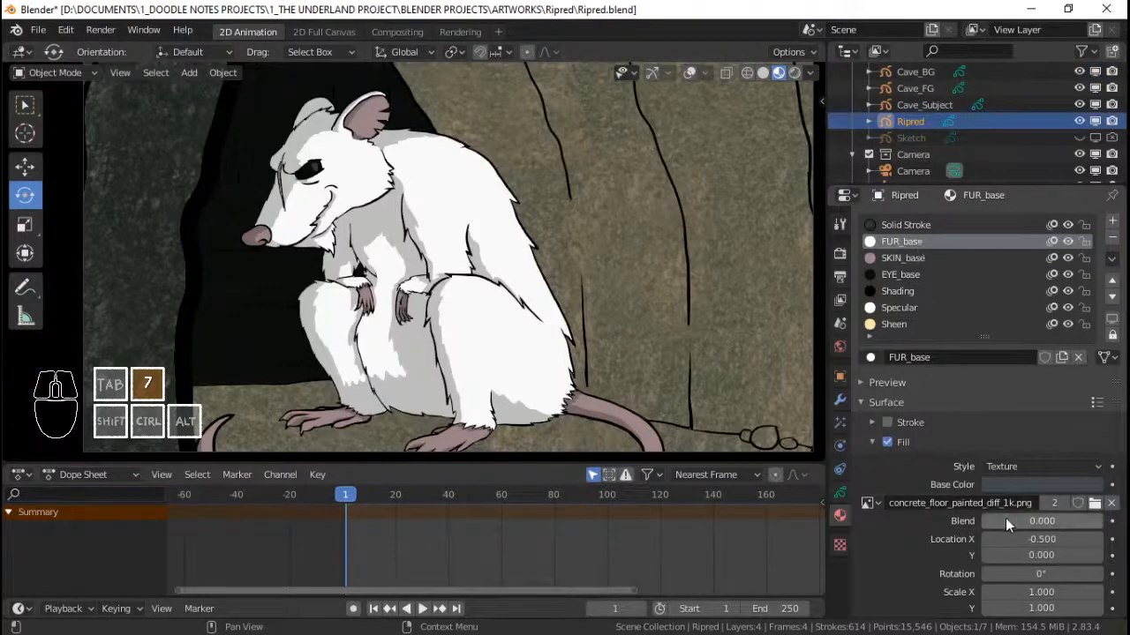
left_click_drag(1005, 520, 1105, 520)
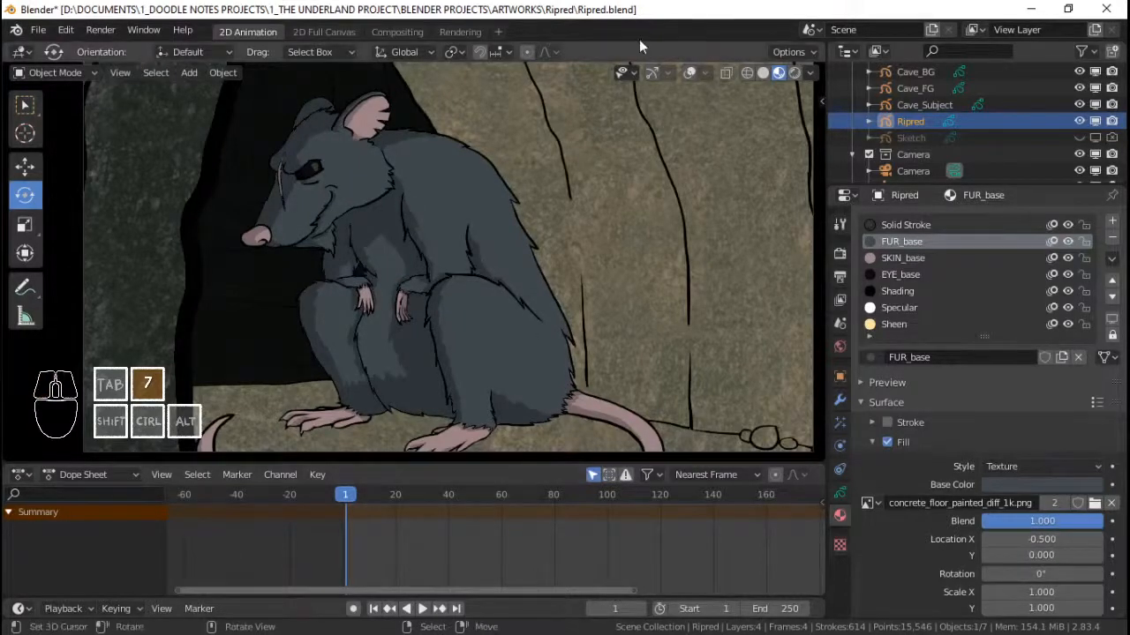
scroll(531, 320, "up", 2)
middle_click_drag(532, 321, 519, 293, "shift")
scroll(518, 293, "down", 2)
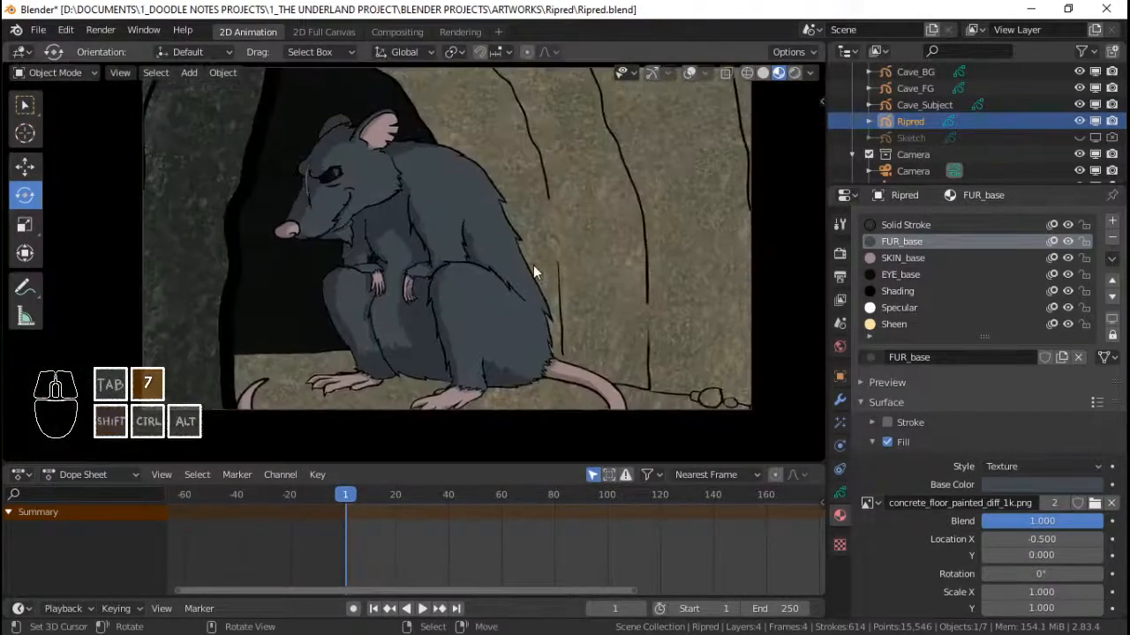
scroll(533, 265, "up", 2)
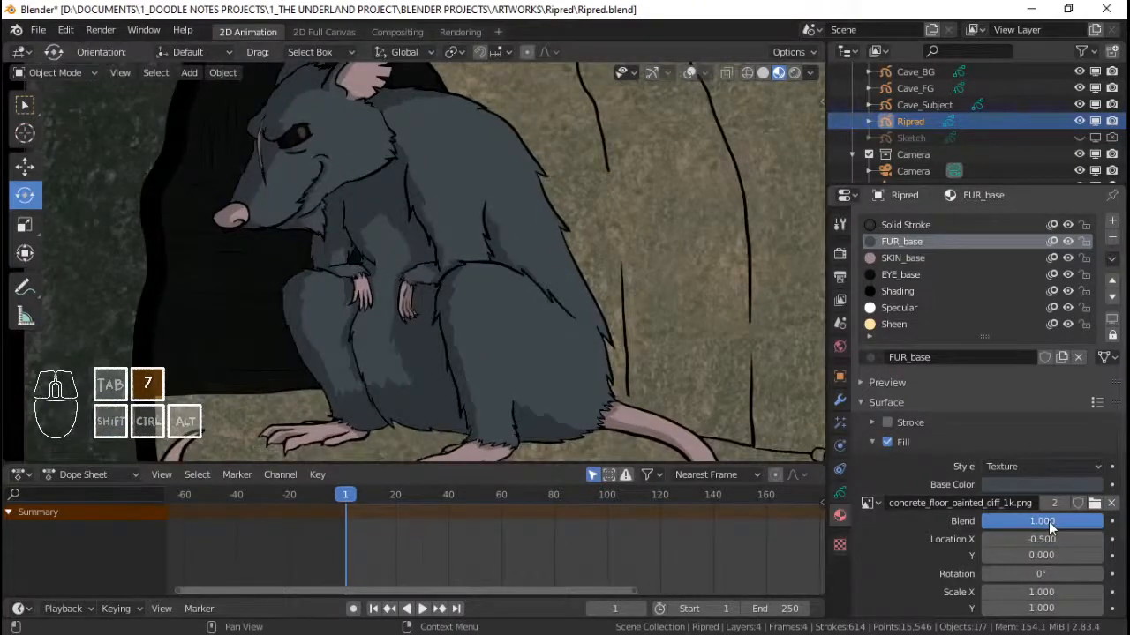
mouse_move(1048, 522)
left_mouse_down()
mouse_move(1015, 522)
mouse_move(1050, 521)
left_mouse_up()
- Unlink the FUR_base fill texture, load concrete_floor_painted_diff_1k.png again and set its Blend to 0.879
left_click(868, 503)
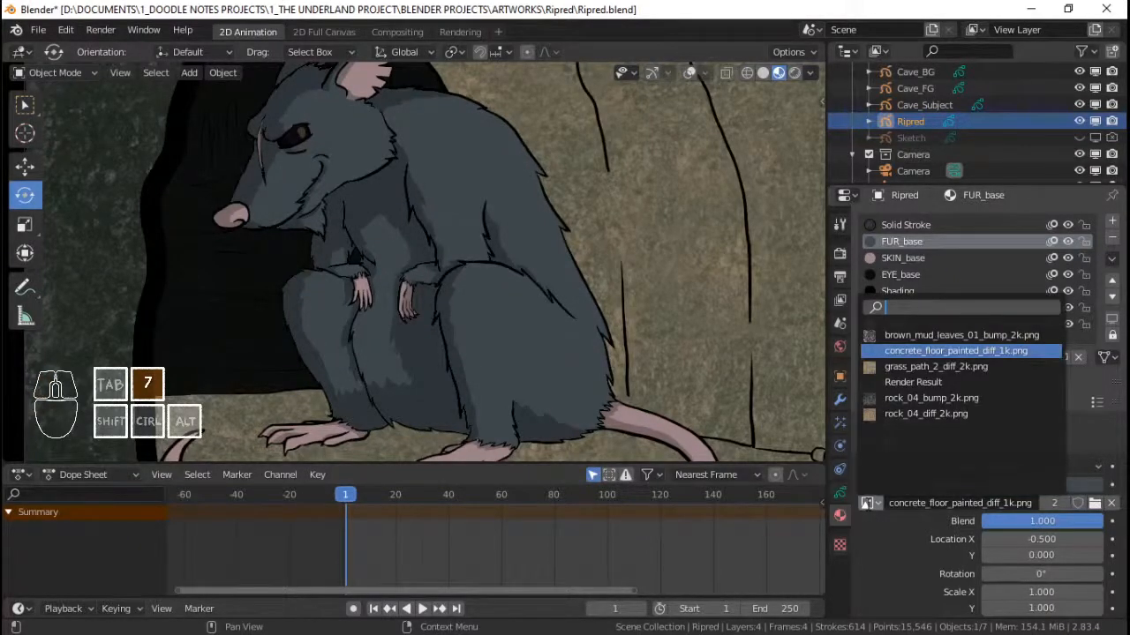
left_click(867, 504)
left_click(867, 504)
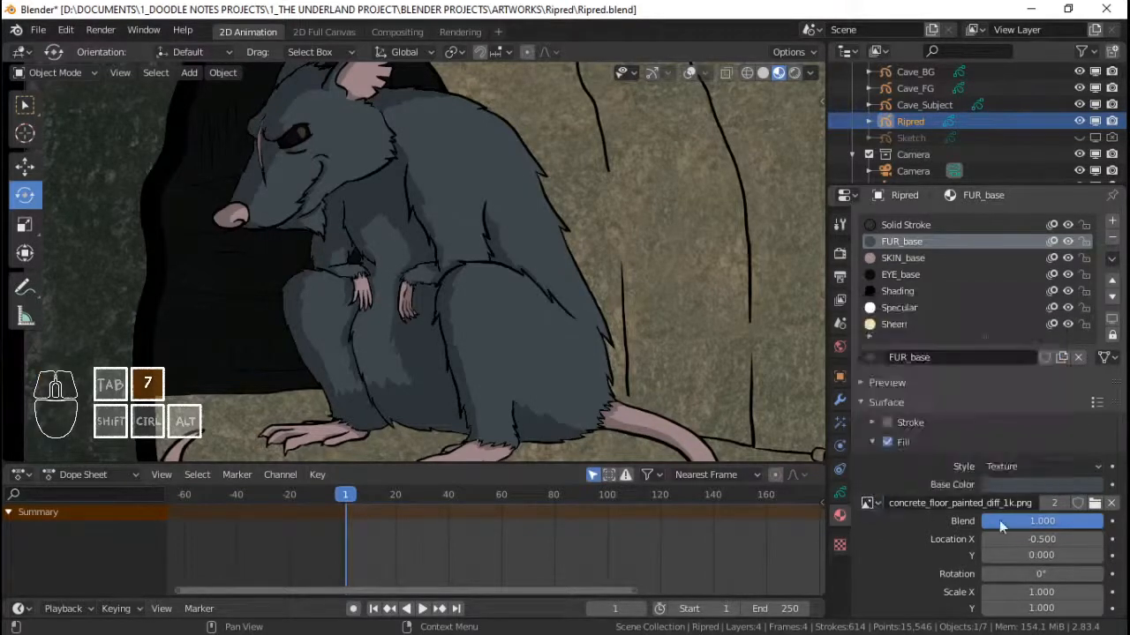
left_click(1111, 503)
left_click(950, 504)
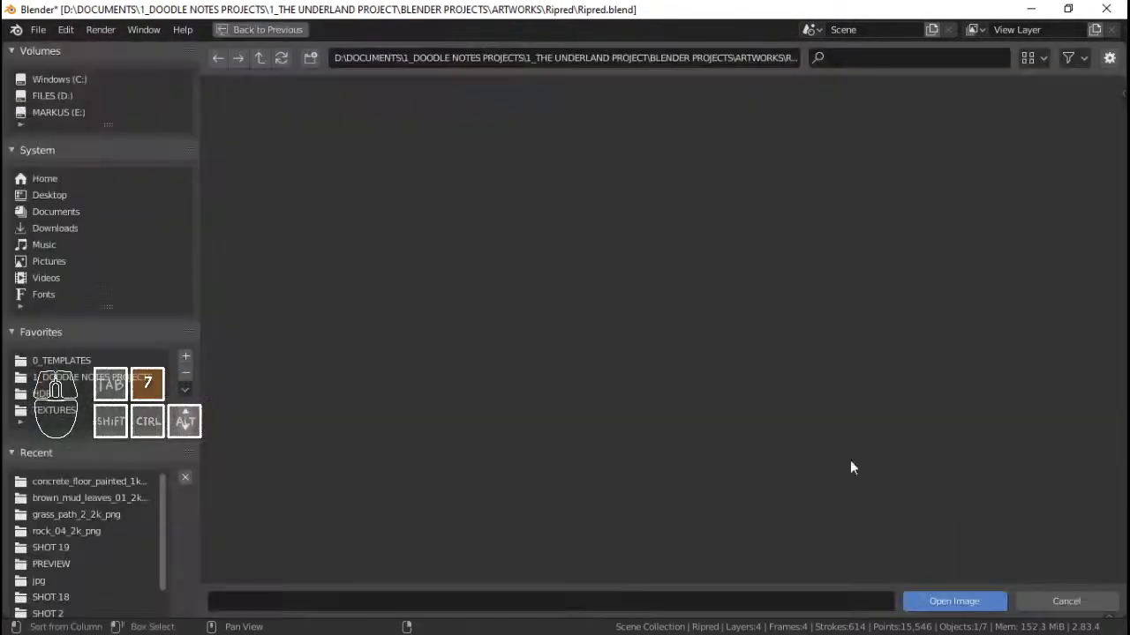
left_click(93, 481)
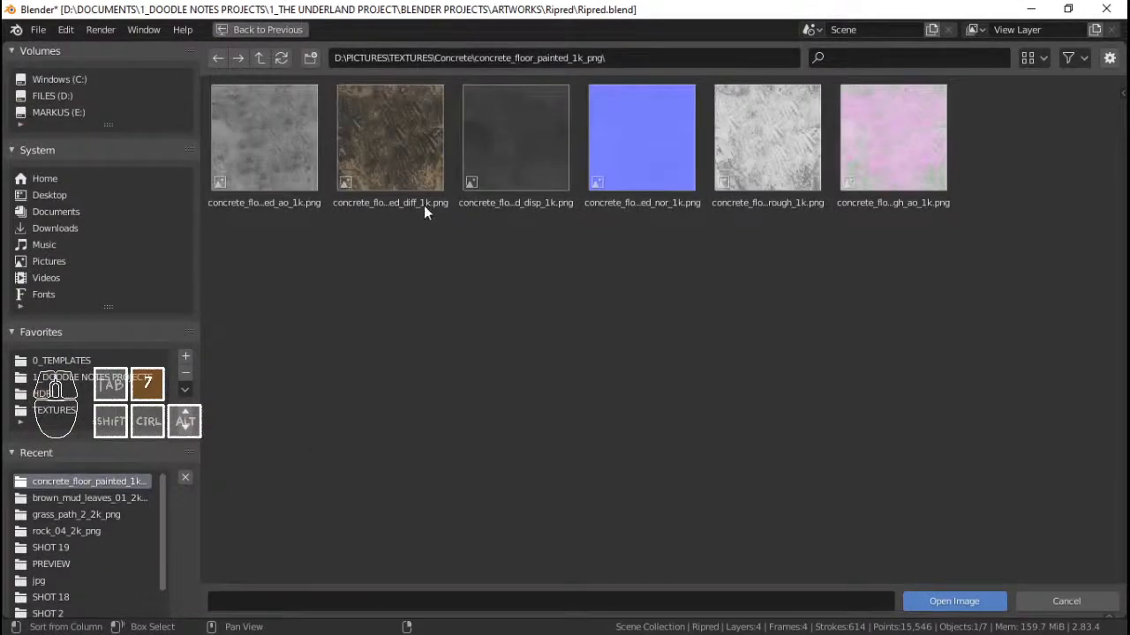
double_click(397, 152)
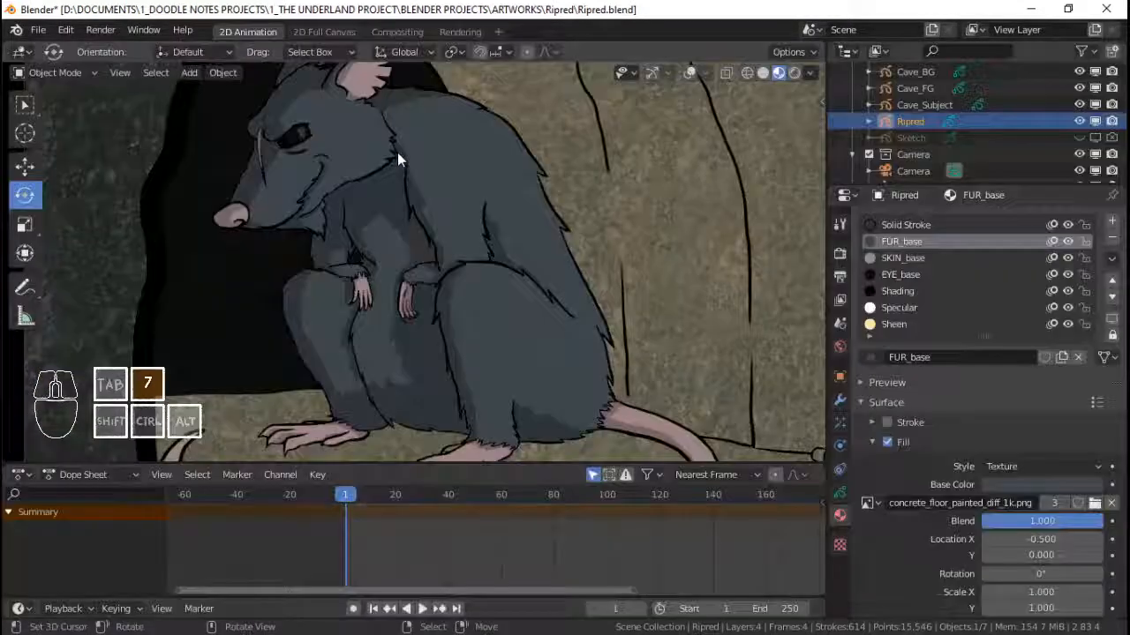
left_click_drag(1061, 525, 1102, 524)
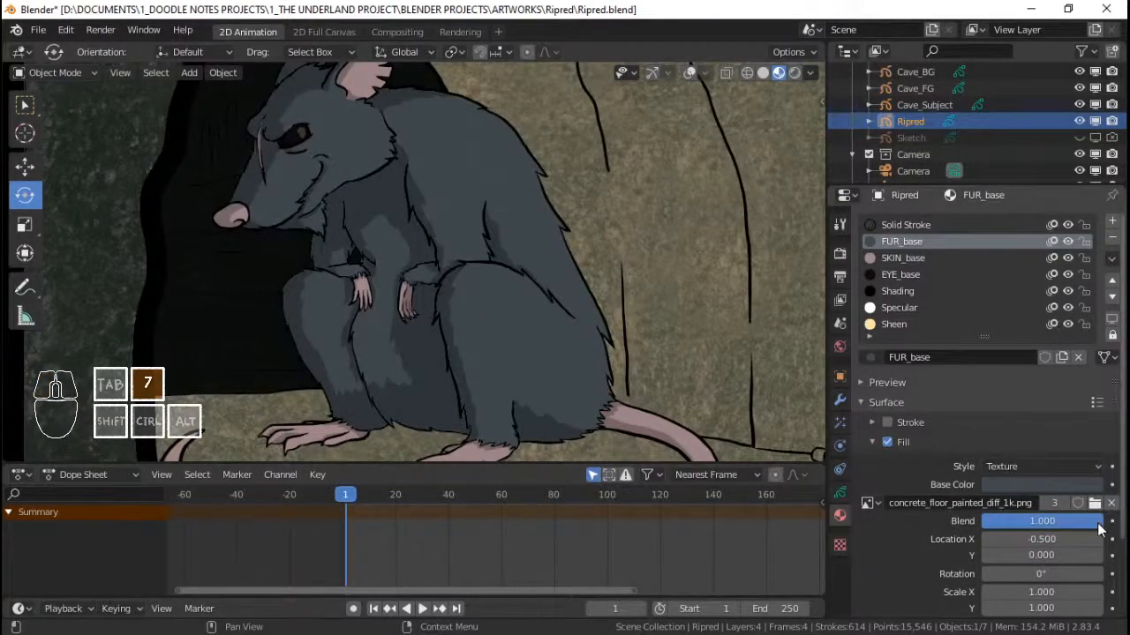
mouse_move(1098, 527)
left_mouse_down()
mouse_move(1082, 524)
mouse_move(1101, 524)
mouse_move(1093, 527)
left_mouse_up()
- Try concrete_floor_01_bump_1k.png from the concrete_floor_01_1k_png folder as the FUR_base fill texture and inspect the fur up close
left_click(1094, 503)
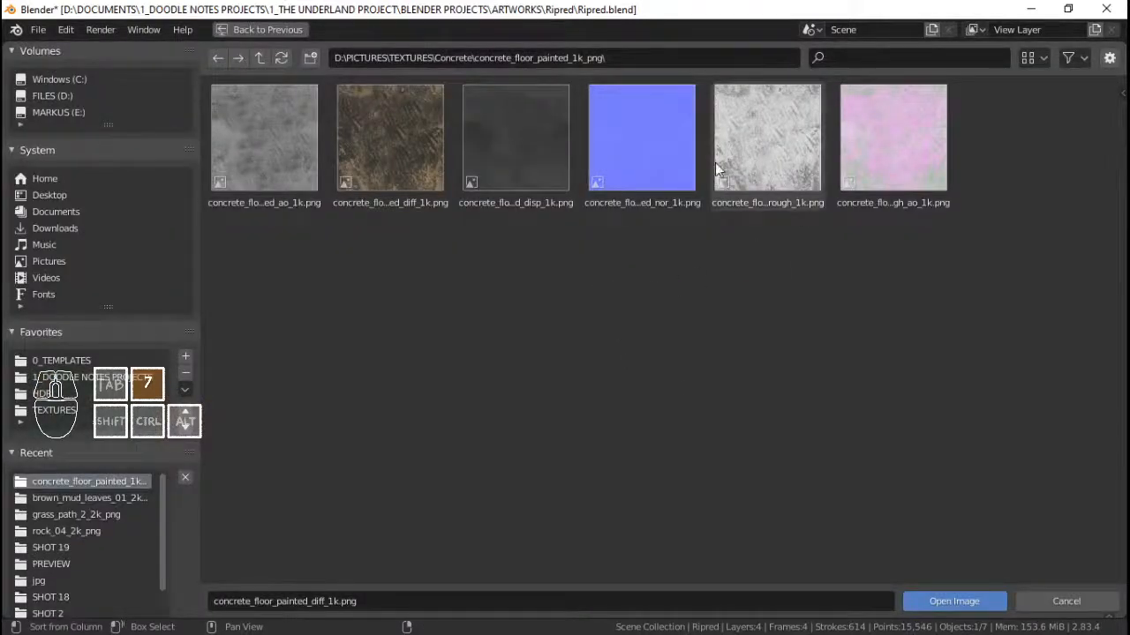
left_click(261, 58)
double_click(266, 145)
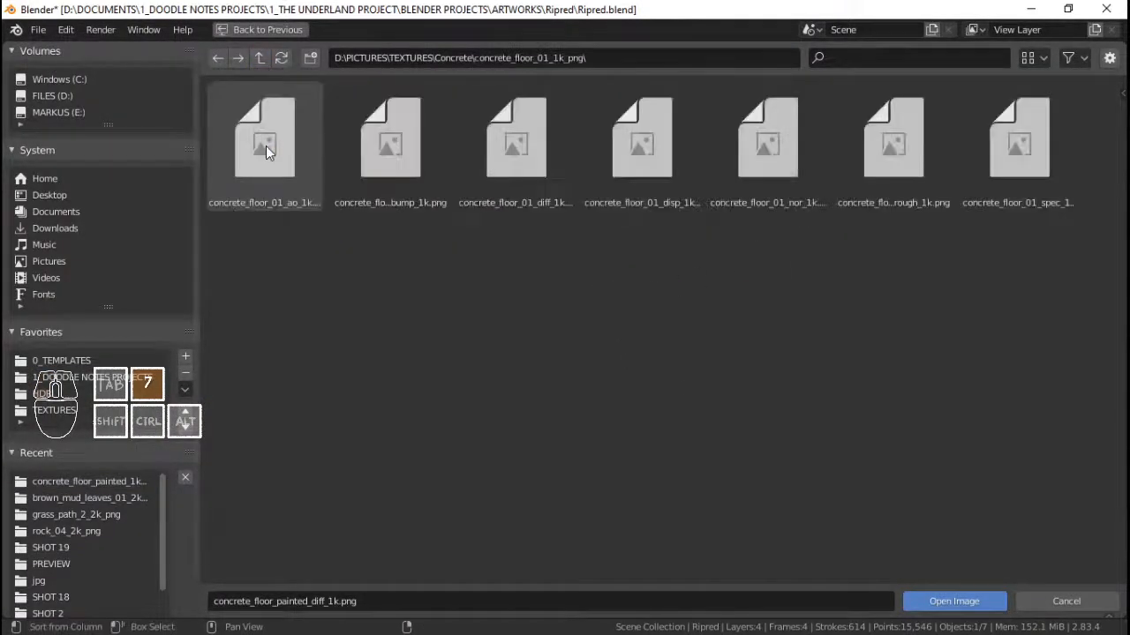
double_click(434, 163)
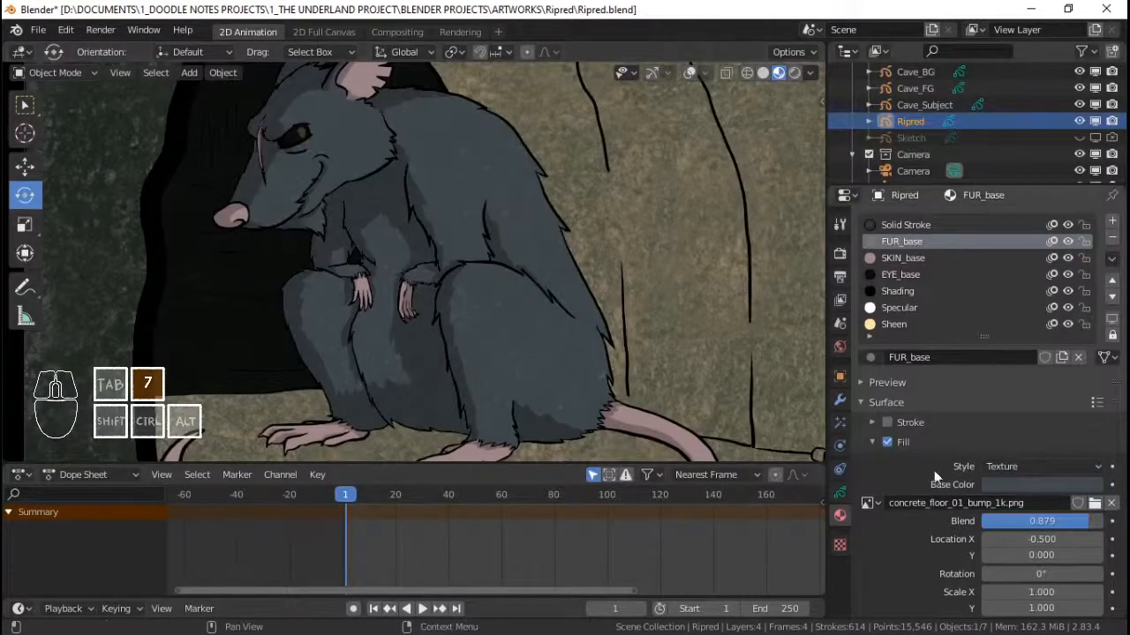
left_click(871, 503)
scroll(480, 263, "up", 3)
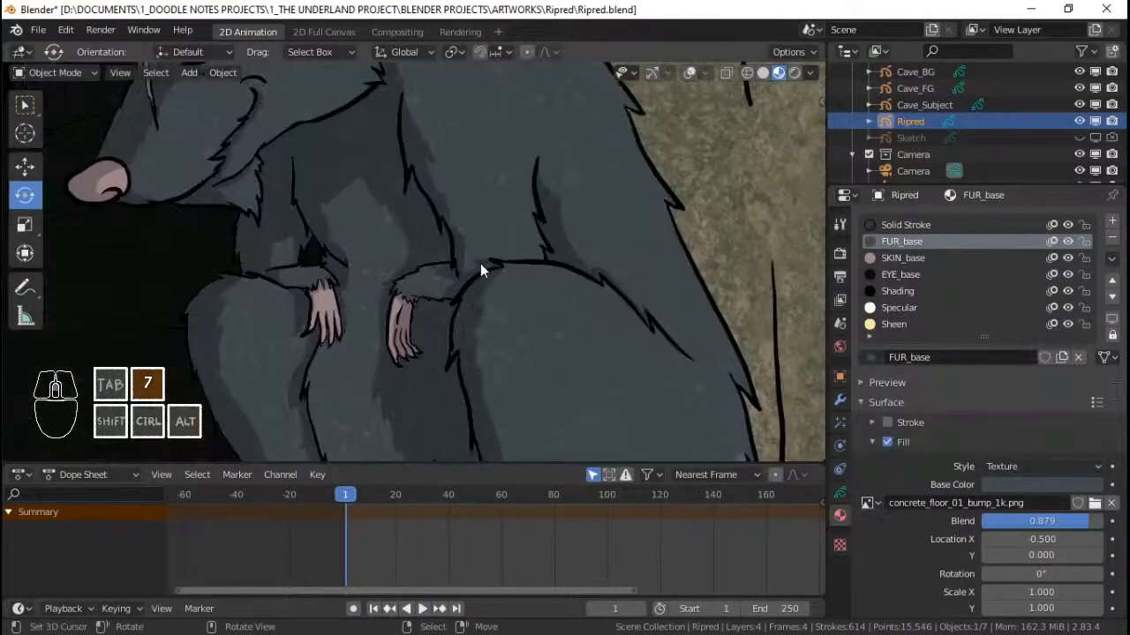
scroll(480, 263, "down", 3)
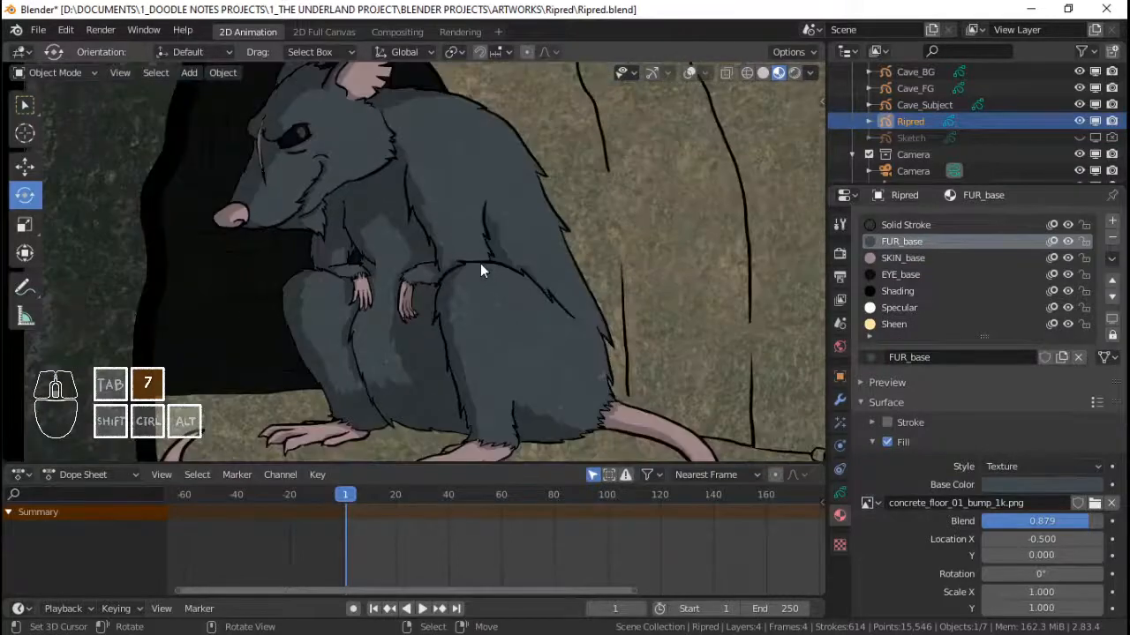
- Load concrete_floor_painted_disp_1k.png from the concrete_floor_painted_1k_png folder as the FUR_base fill texture
left_click(1094, 503)
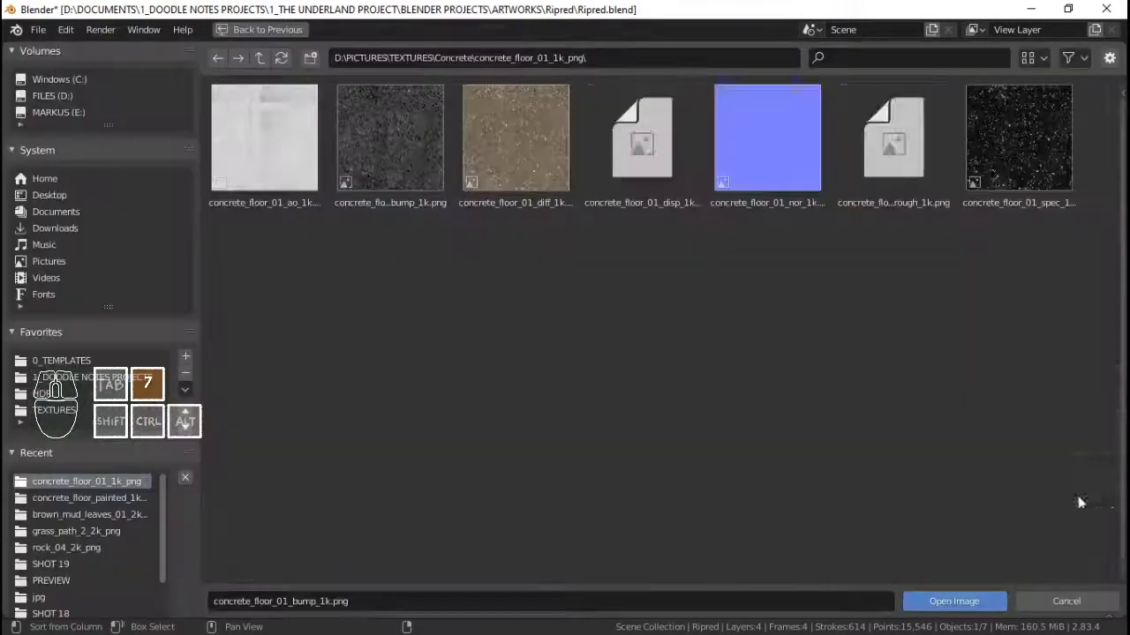
left_click(261, 58)
double_click(413, 163)
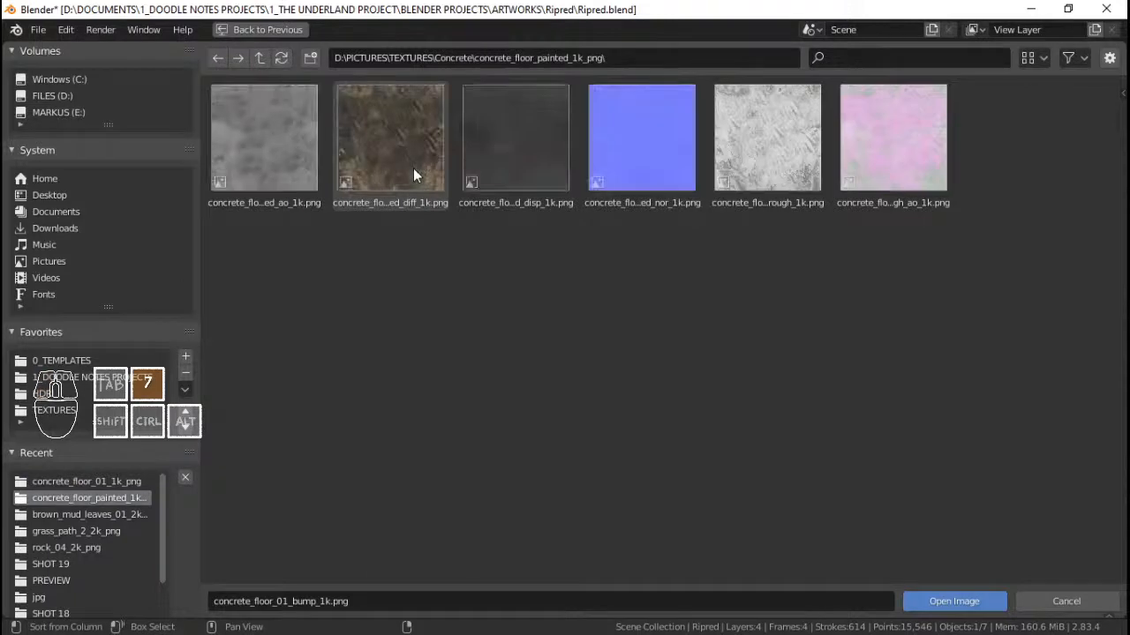
left_click(413, 168)
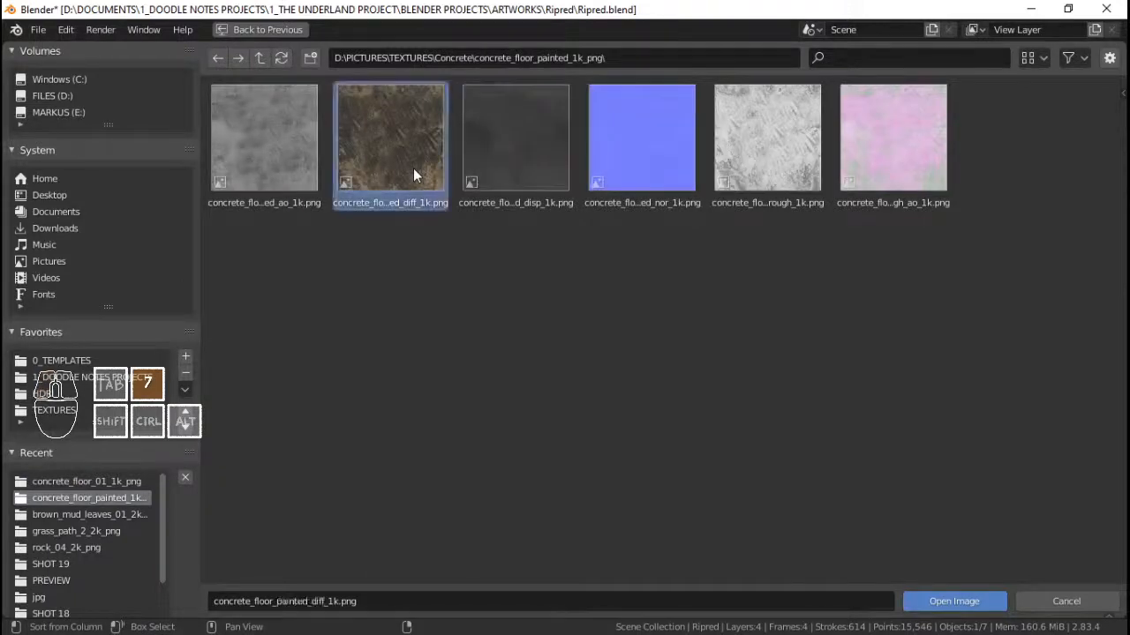
left_click(276, 137)
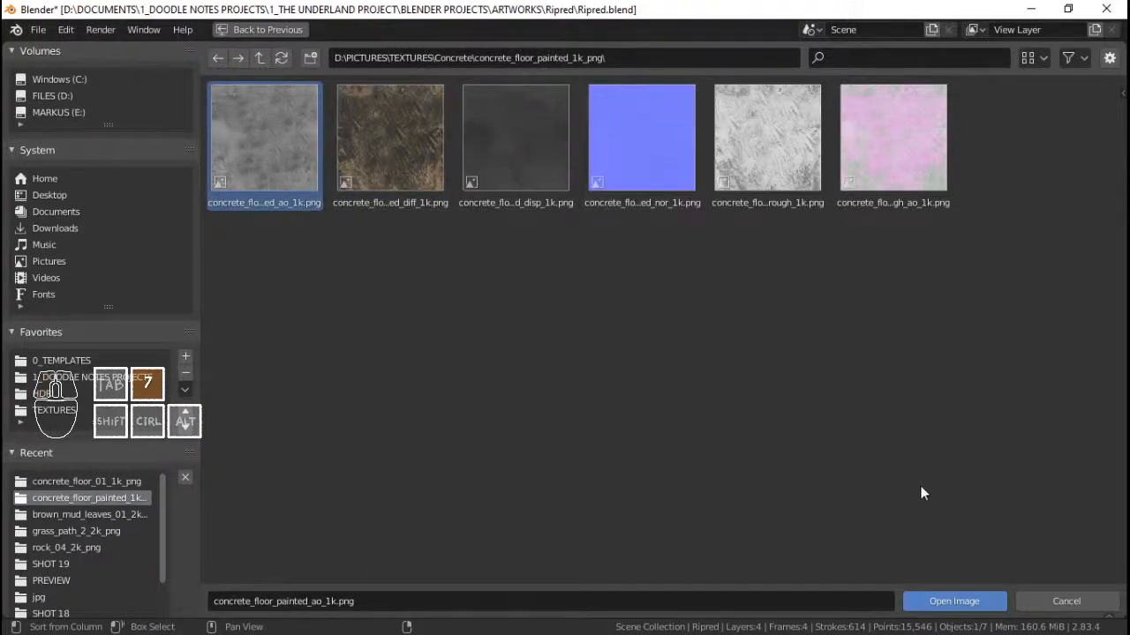
left_click(461, 178)
left_click(954, 601)
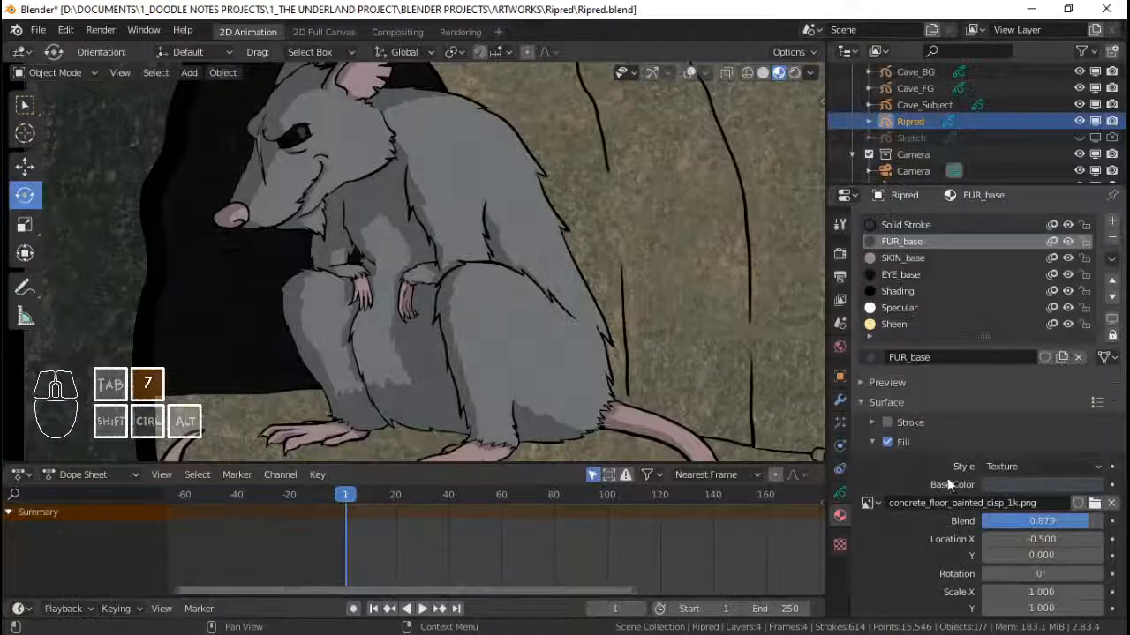
- Set the FUR_base fill texture's Blend to 1.000, check the available images and save the file
mouse_move(1042, 520)
left_mouse_down()
mouse_move(936, 520)
mouse_move(1050, 521)
left_mouse_up()
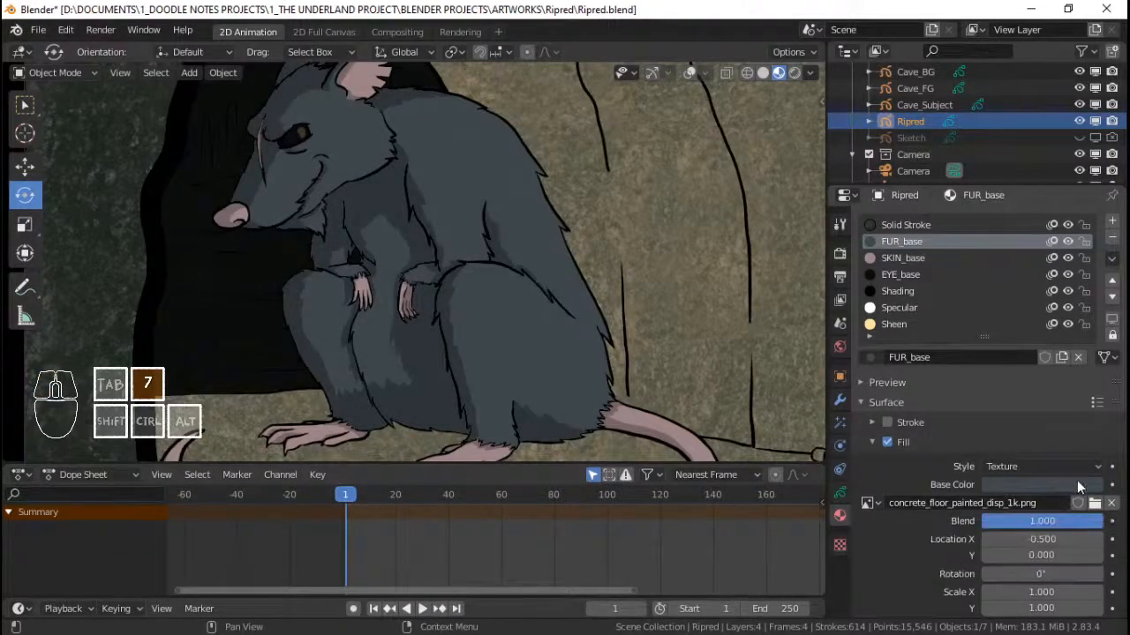
scroll(929, 484, "down", 3)
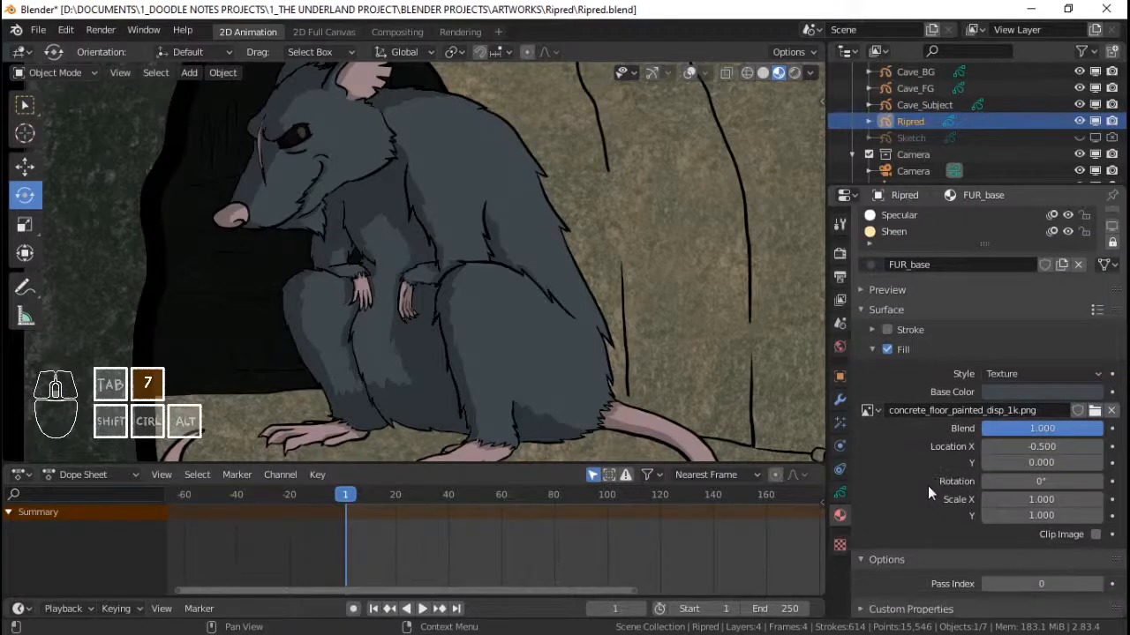
left_click(869, 411)
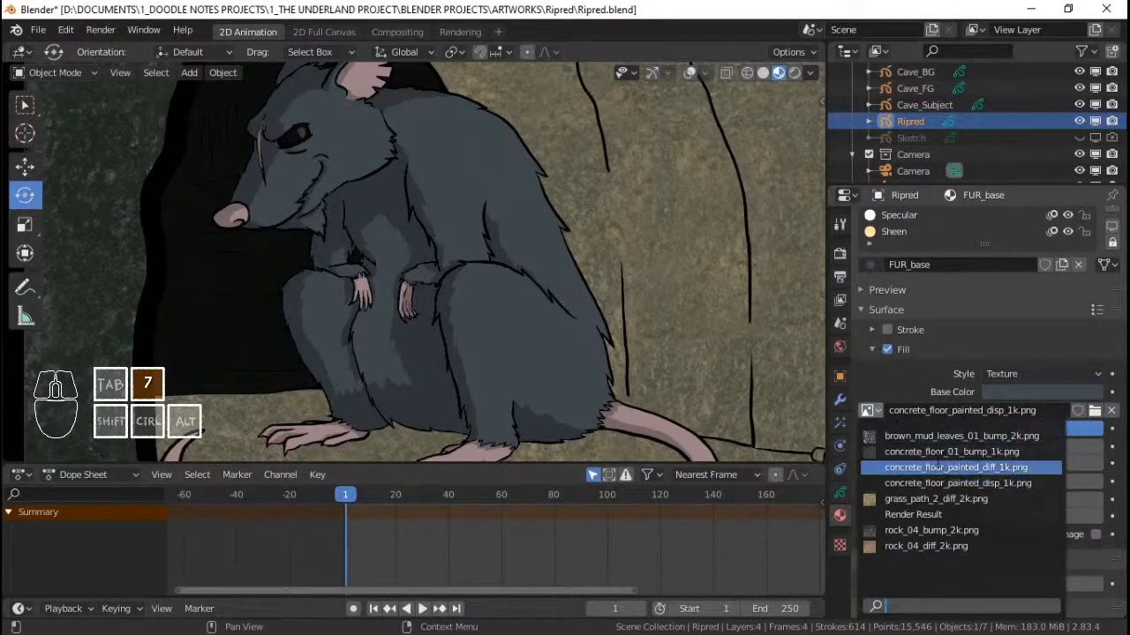
key("ctrl+s")
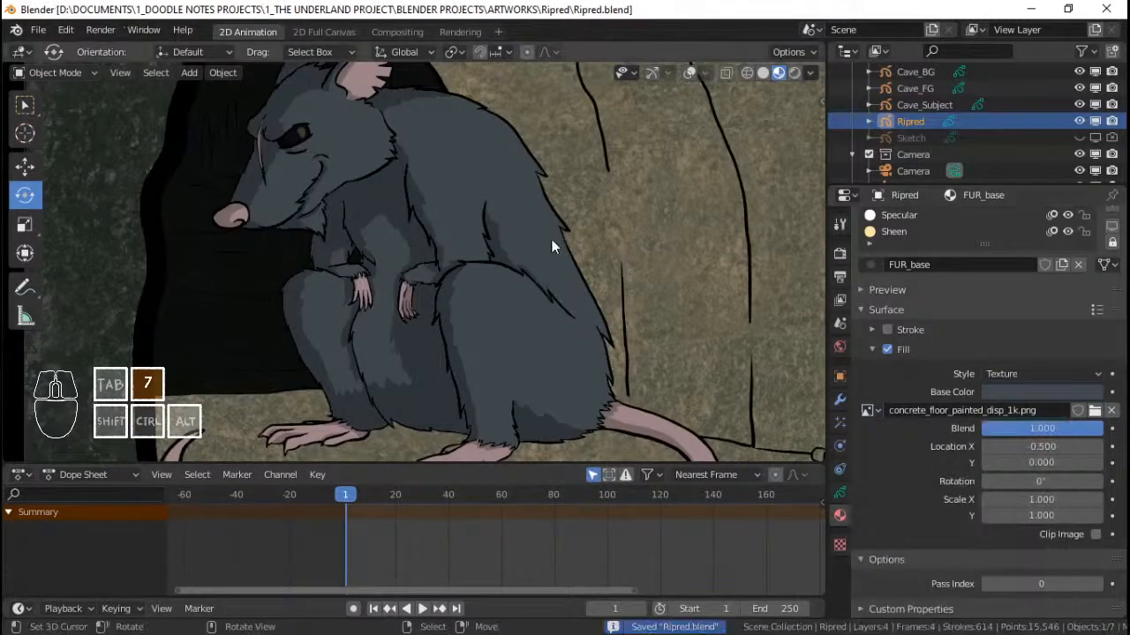
- Close Blender, start it again and reopen the recent file Ripred.blend
middle_click_drag(351, 194, 470, 228, "ctrl")
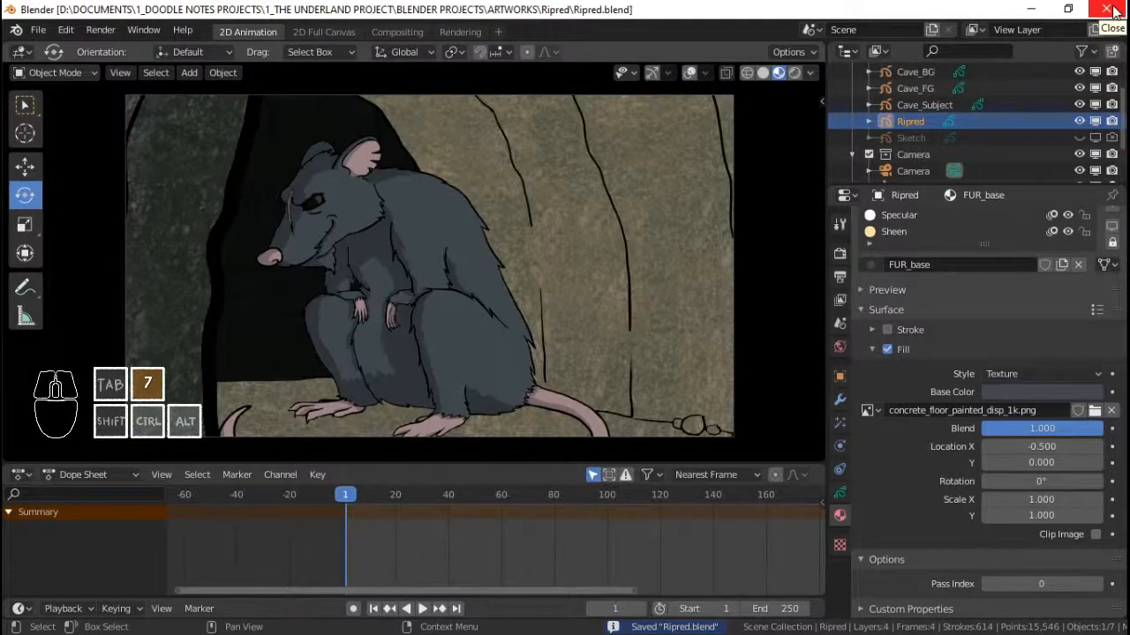
left_click(1113, 9)
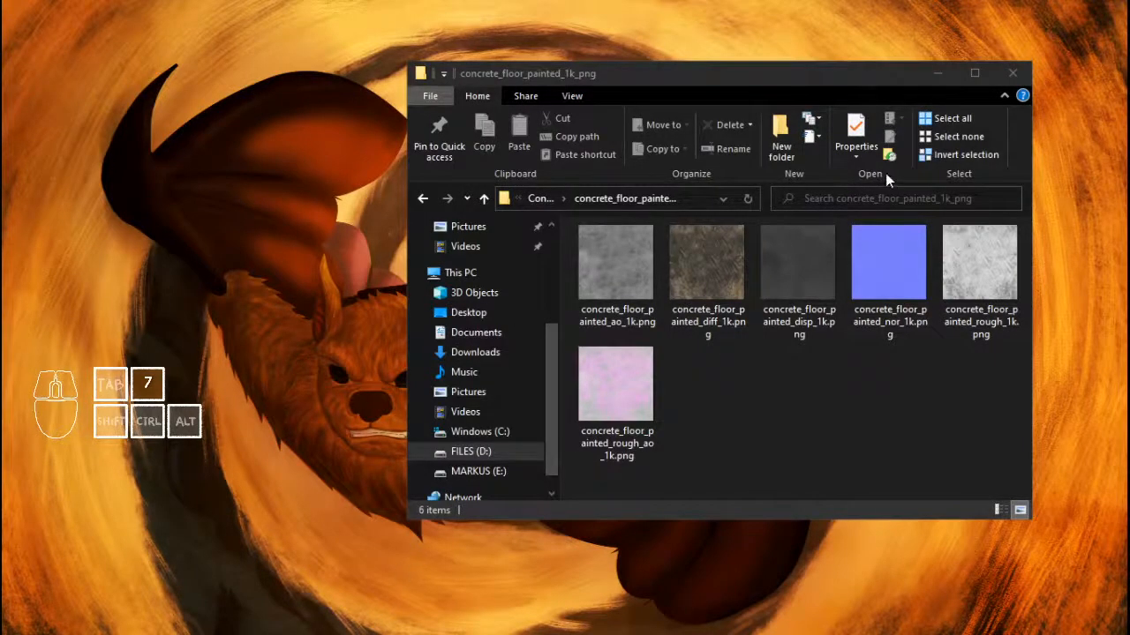
left_click(503, 631)
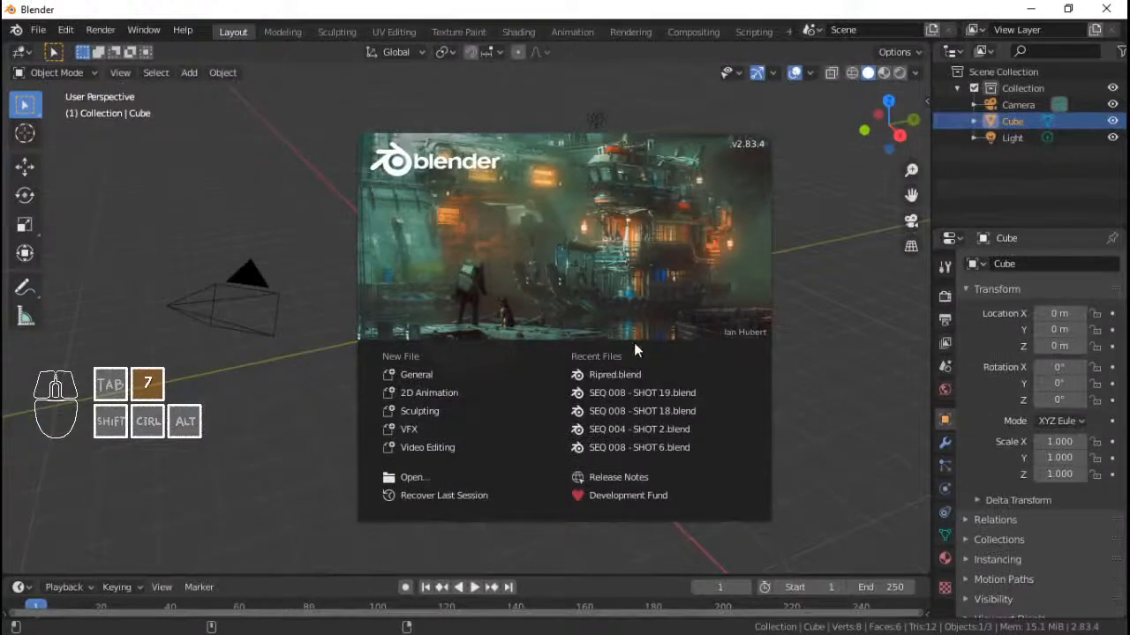
left_click(633, 374)
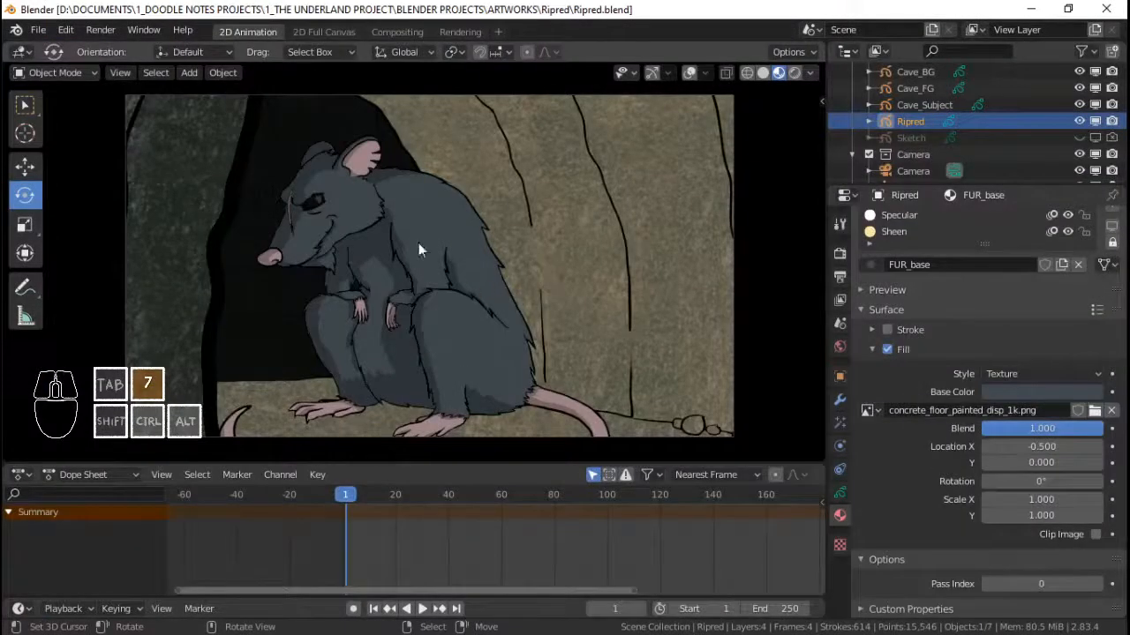
- Select the Ripred object among the Grease Pencil objects and save the file
left_click(401, 217)
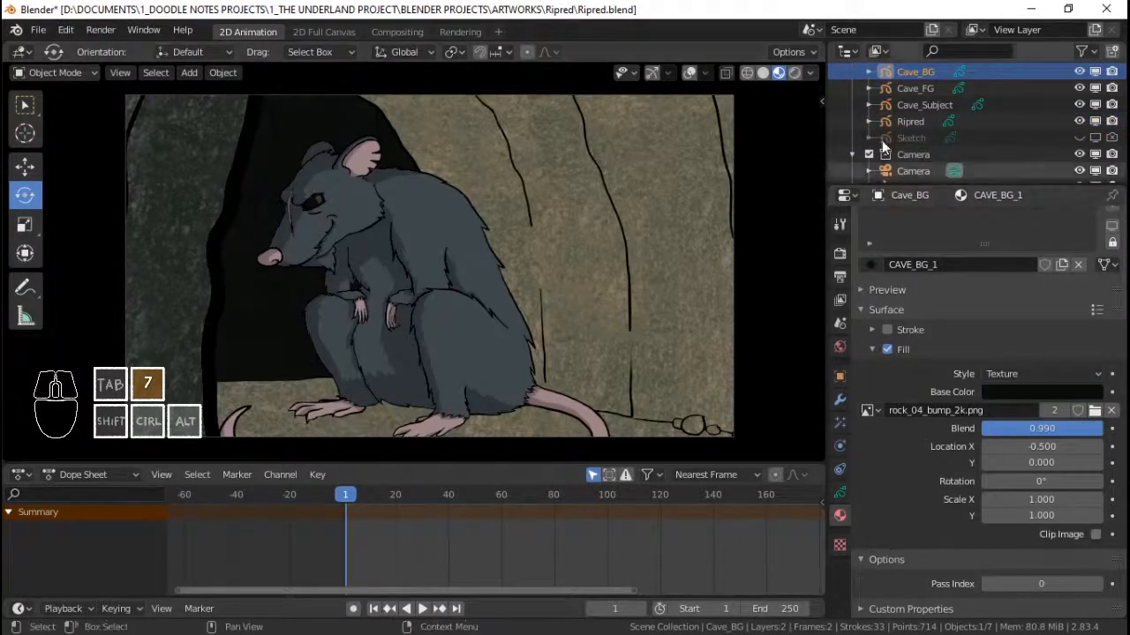
scroll(934, 108, "up", 2)
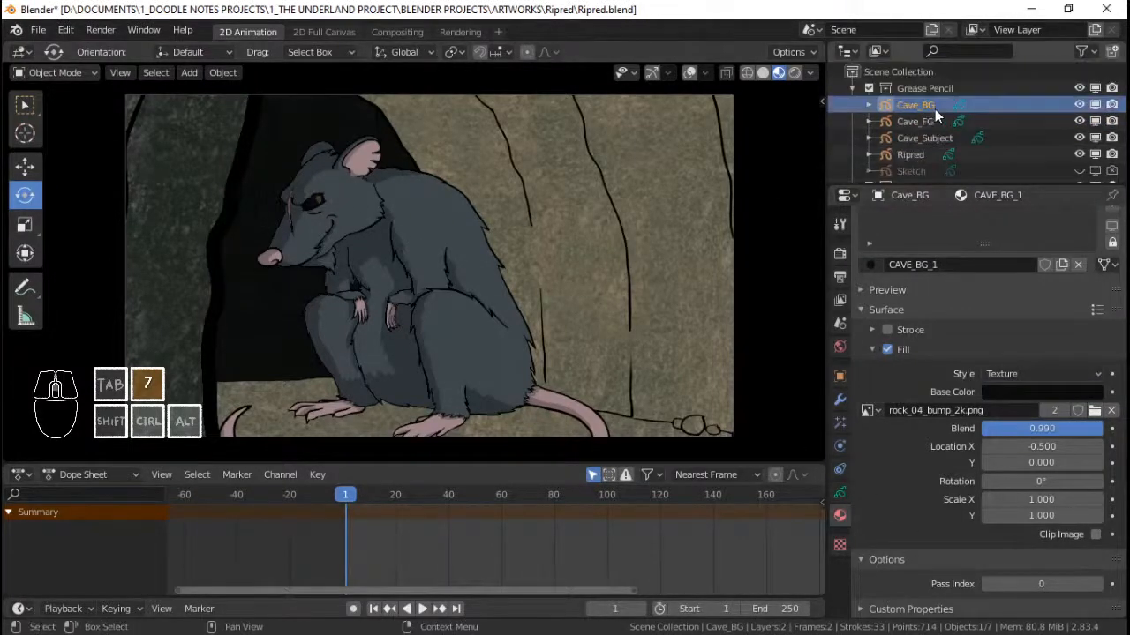
left_click(924, 154)
key("ctrl+s")
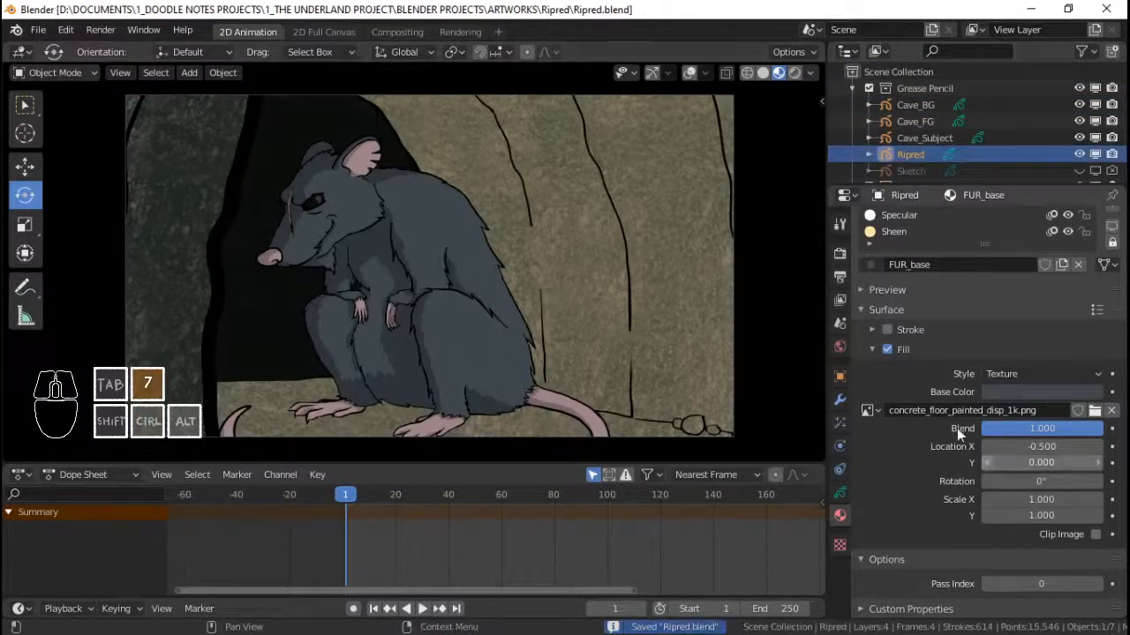
- Replace the FUR_base fill texture with concrete_floor_painted_diff_1k.png and check the list of available images
left_click(867, 410)
left_click(1094, 412)
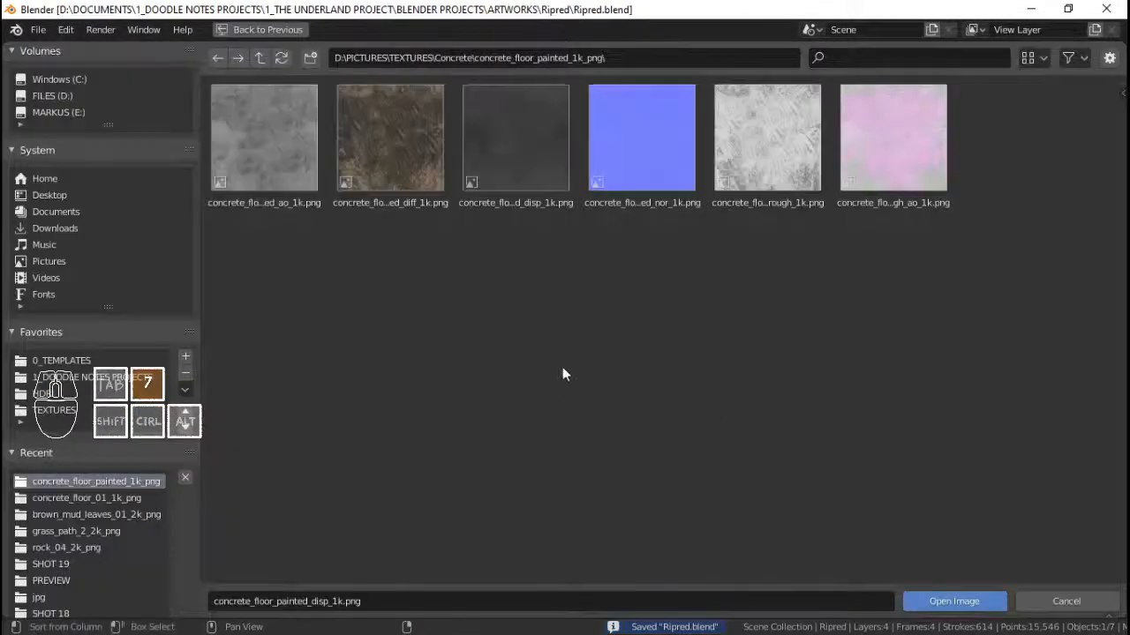
left_click(397, 173)
double_click(397, 172)
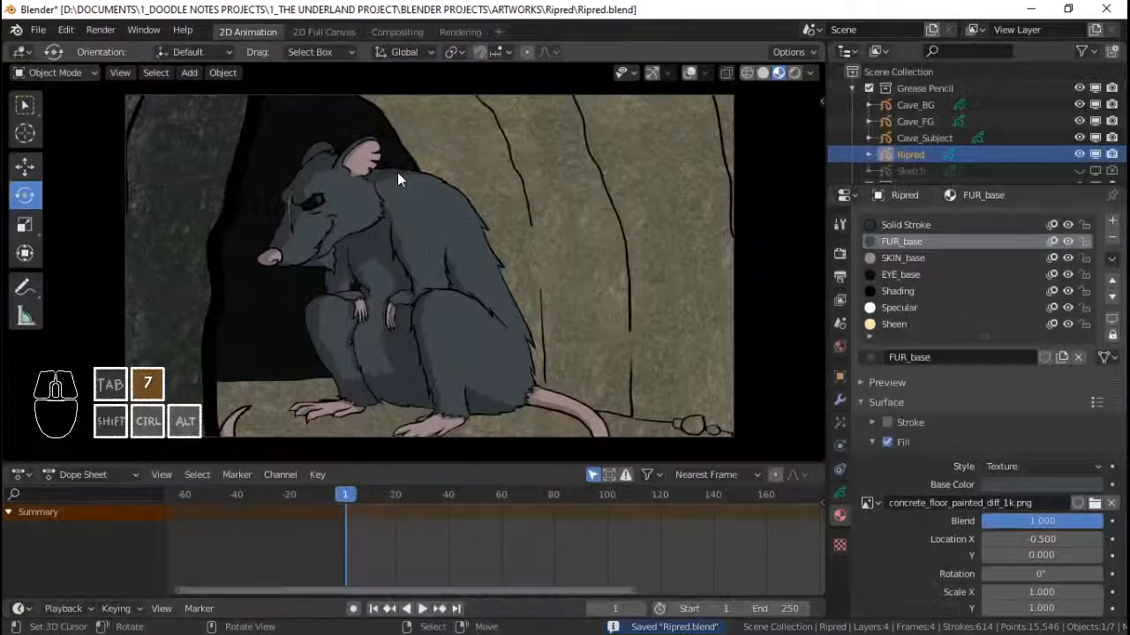
left_click(867, 503)
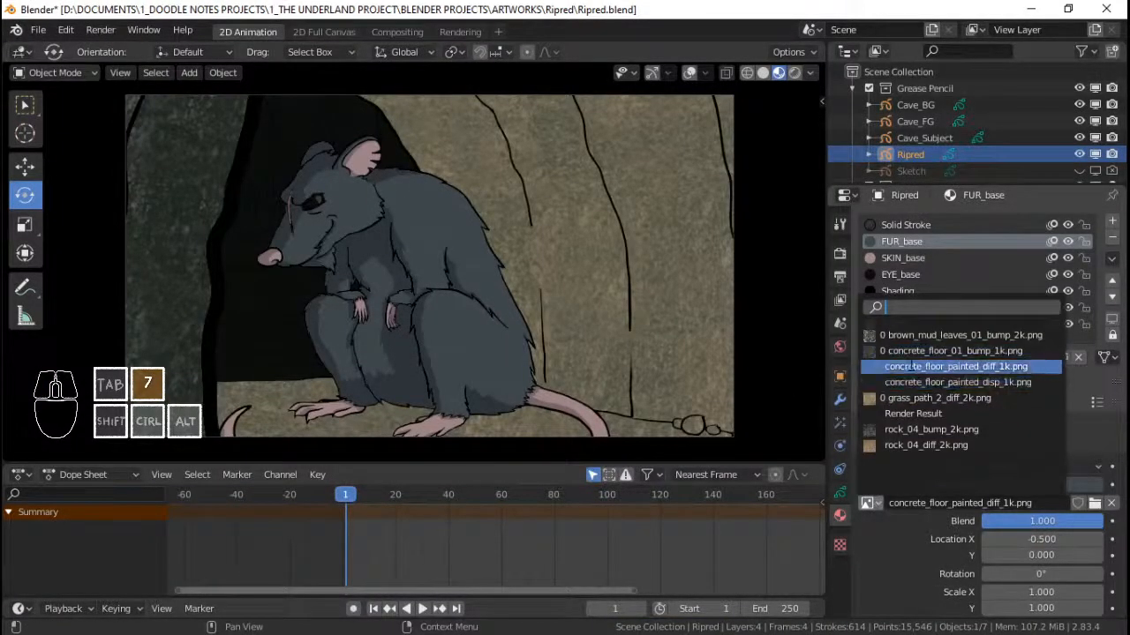
- Compare the rat's fur in the viewport with the texture files in the concrete_floor_painted_1k_png folder
left_click(916, 563)
scroll(453, 279, "up", 5)
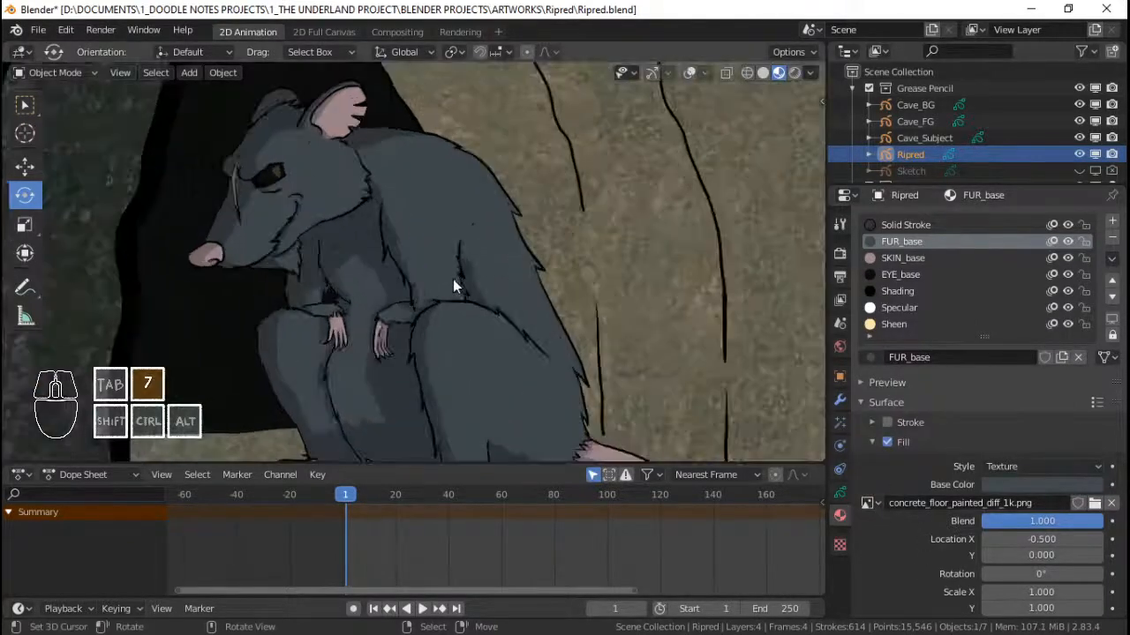
mouse_move(1085, 526)
left_mouse_down()
mouse_move(1006, 526)
mouse_move(1108, 527)
left_mouse_up()
key("alt+Tab")
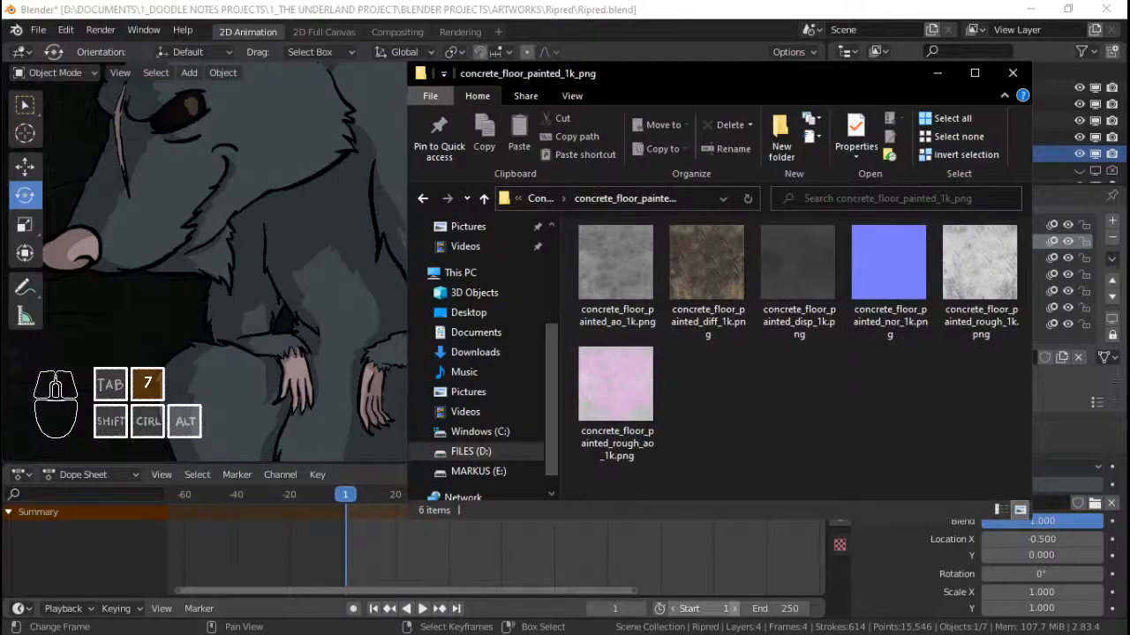
key("alt+Tab")
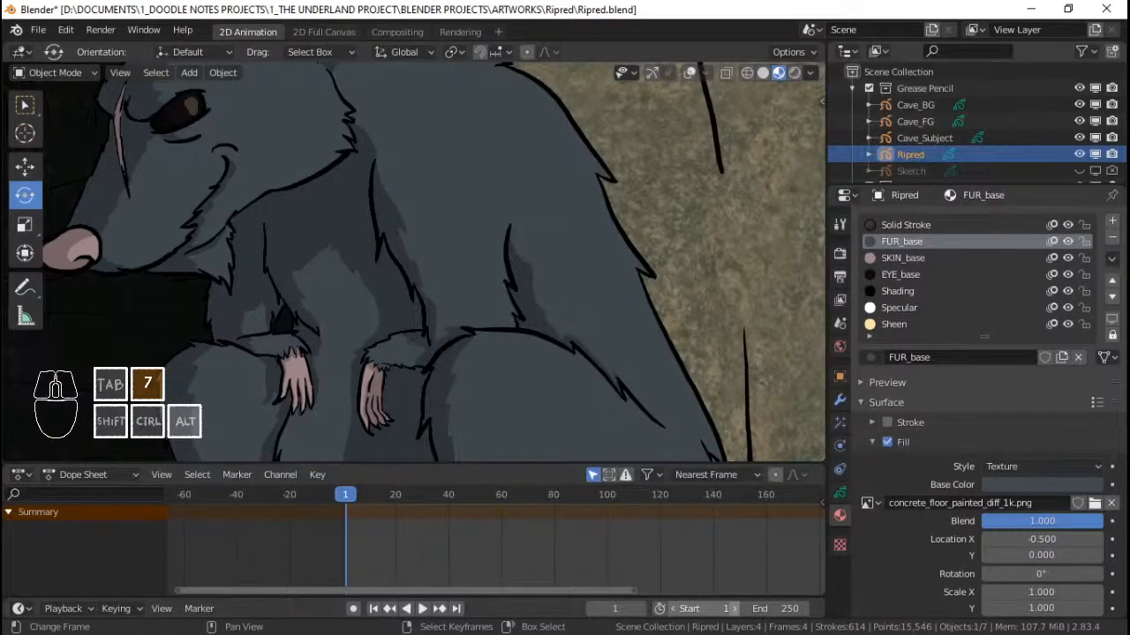
scroll(571, 239, "down", 5)
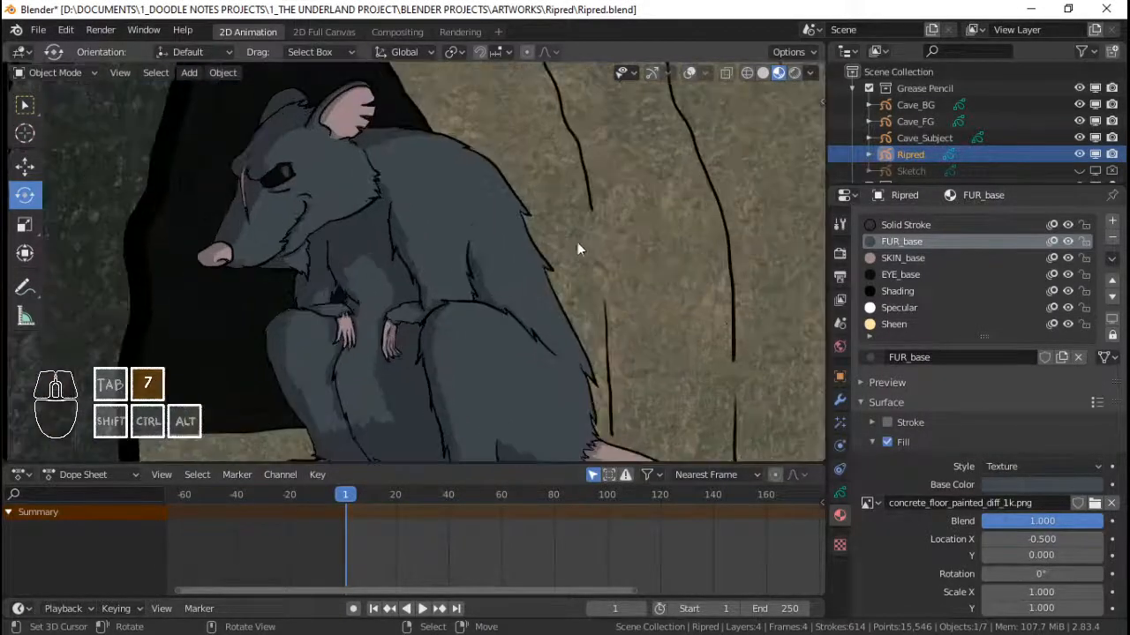
- Split the 3D viewport into two areas and change the new one to an Image Editor
left_click(868, 503)
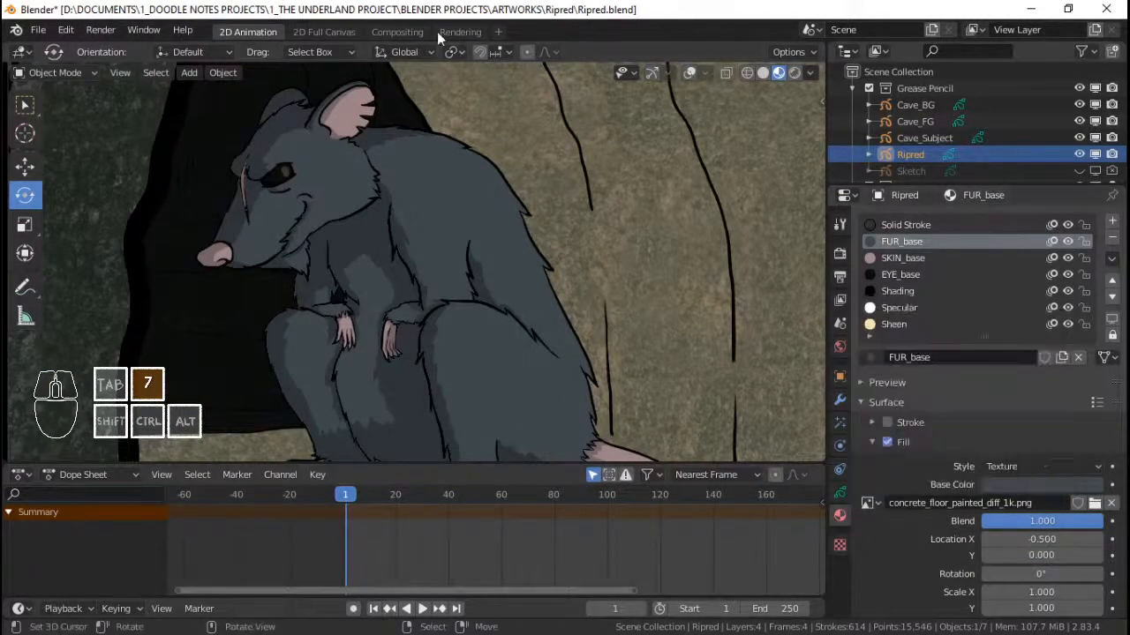
left_click(501, 32)
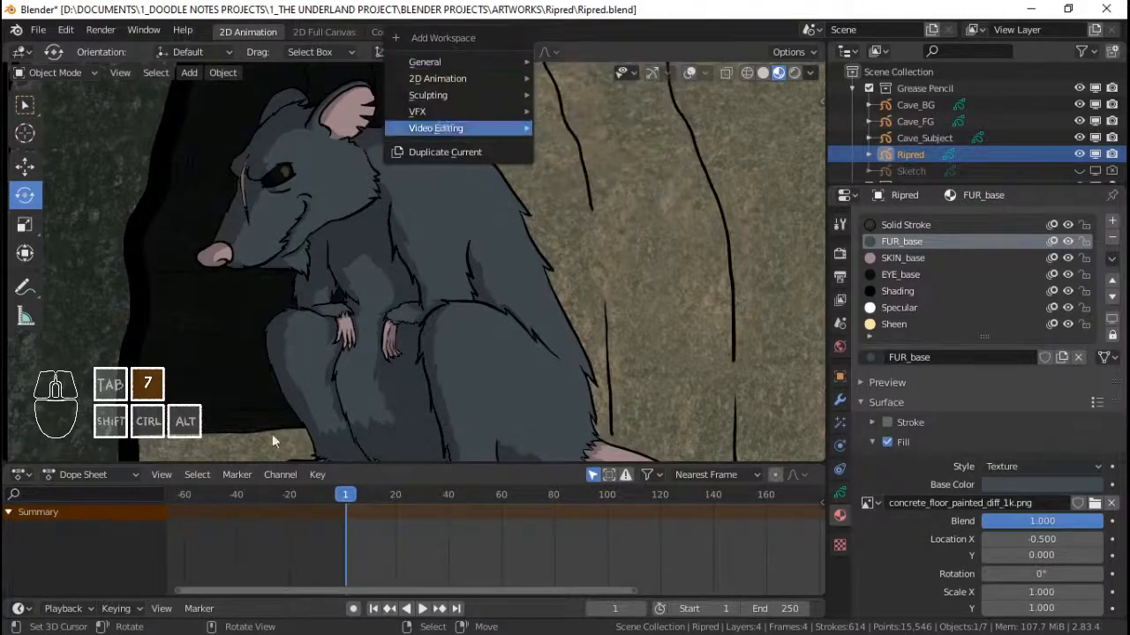
left_click_drag(13, 462, 397, 444)
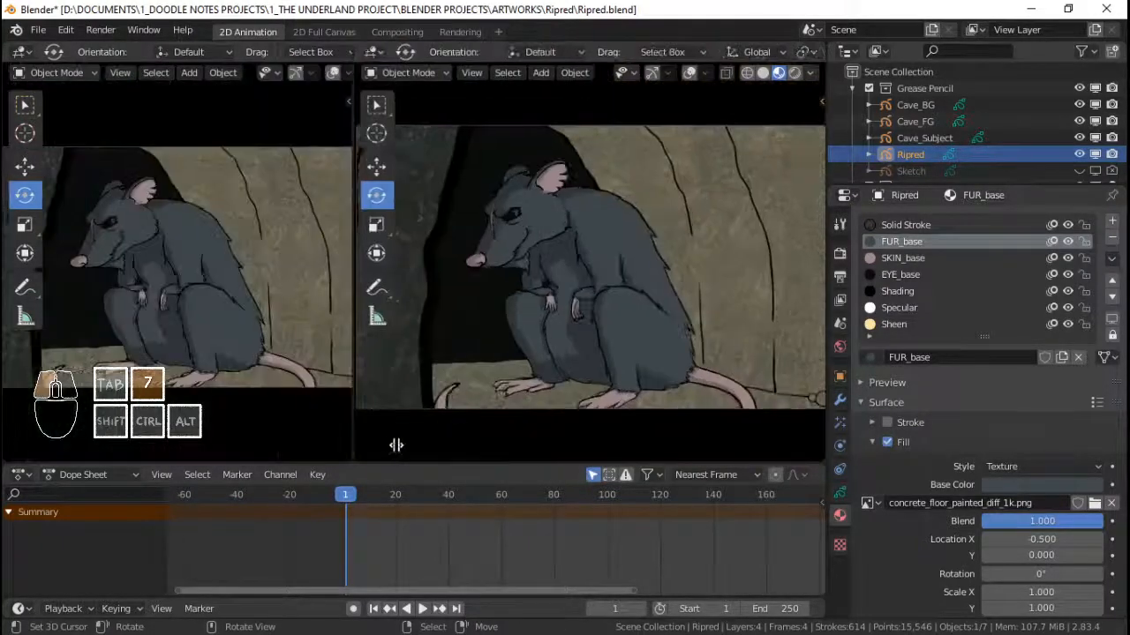
left_click(43, 73)
left_click(43, 71)
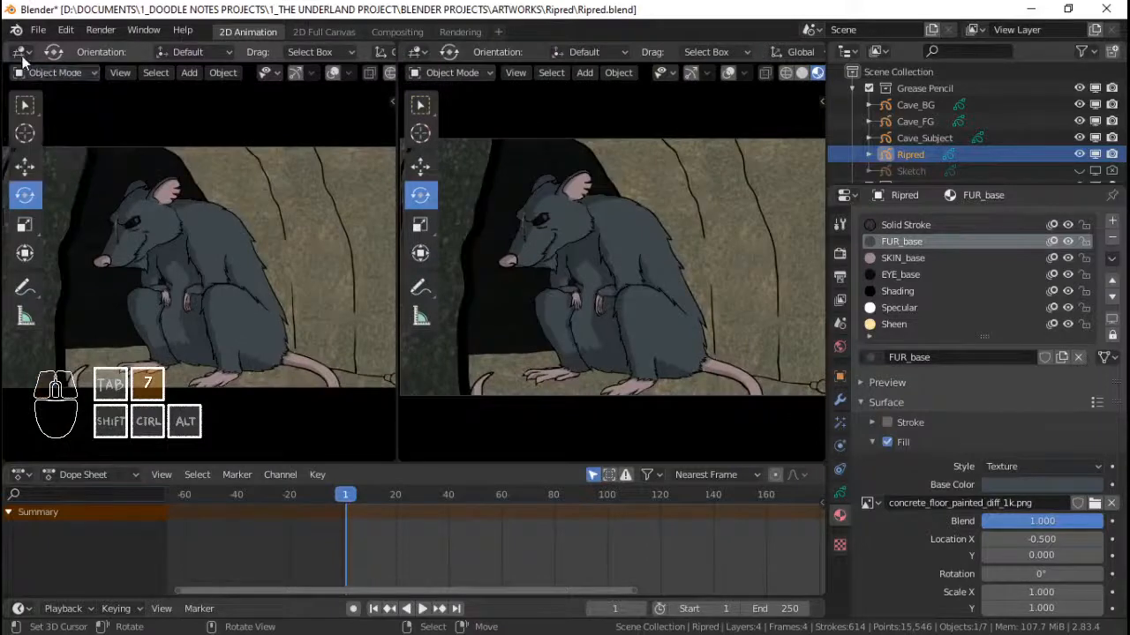
left_click(21, 51)
left_click(58, 131)
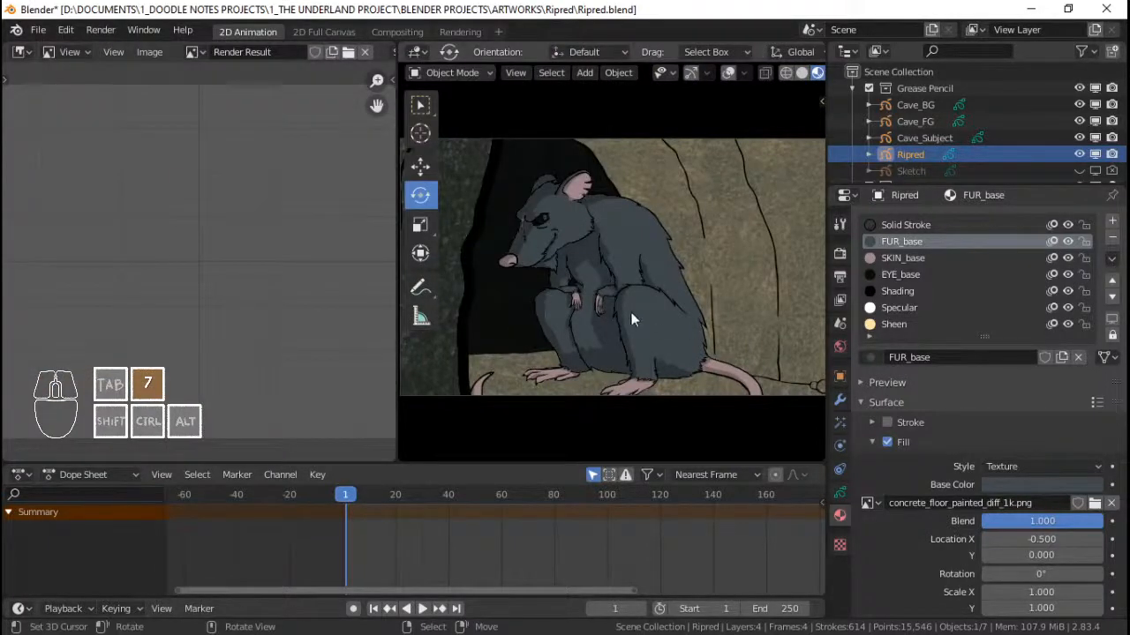
- Examine the concrete_floor_painted diffuse texture in the Image Editor and merge that area back into the 3D viewport
scroll(189, 256, "down", 3)
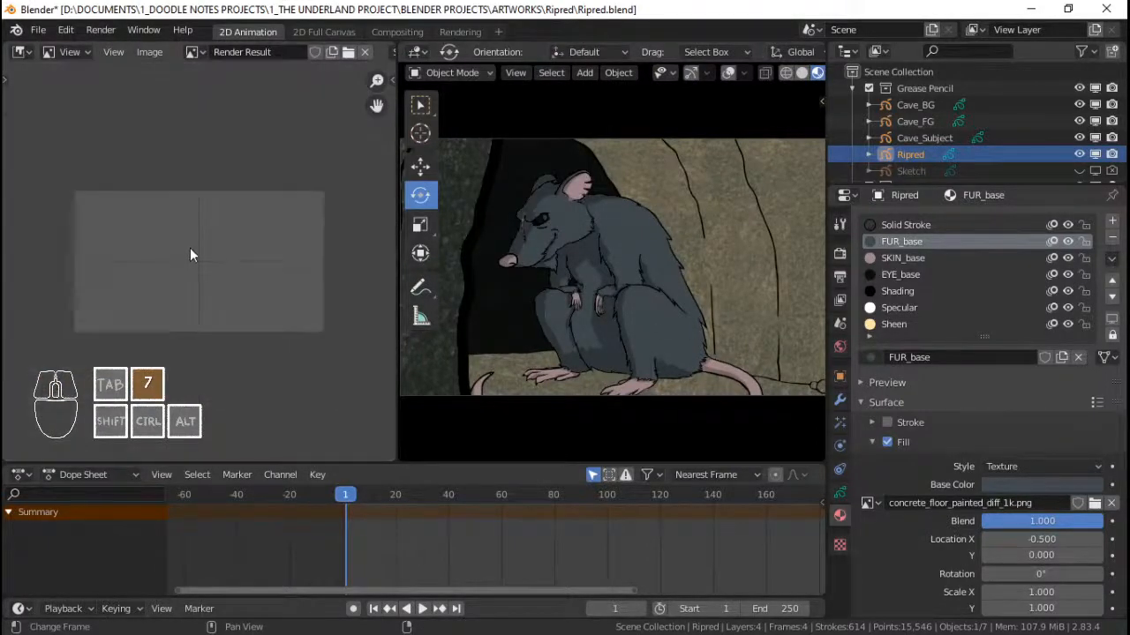
left_click(196, 51)
left_click(247, 115)
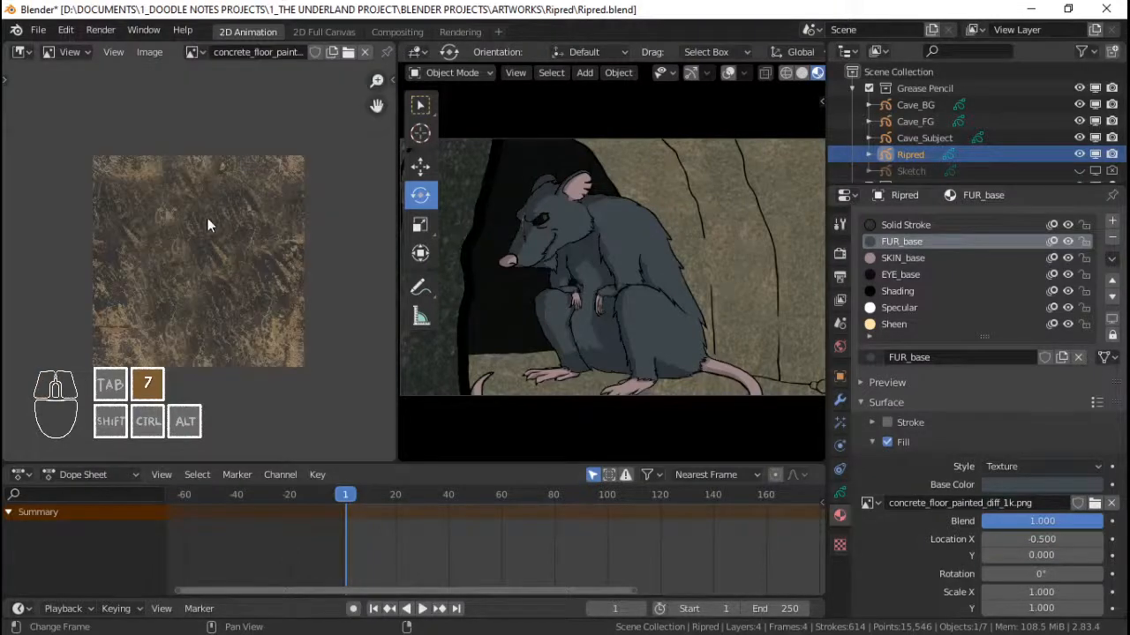
scroll(208, 218, "up", 3)
scroll(207, 218, "down", 3)
scroll(208, 217, "up", 3)
scroll(211, 210, "down", 1)
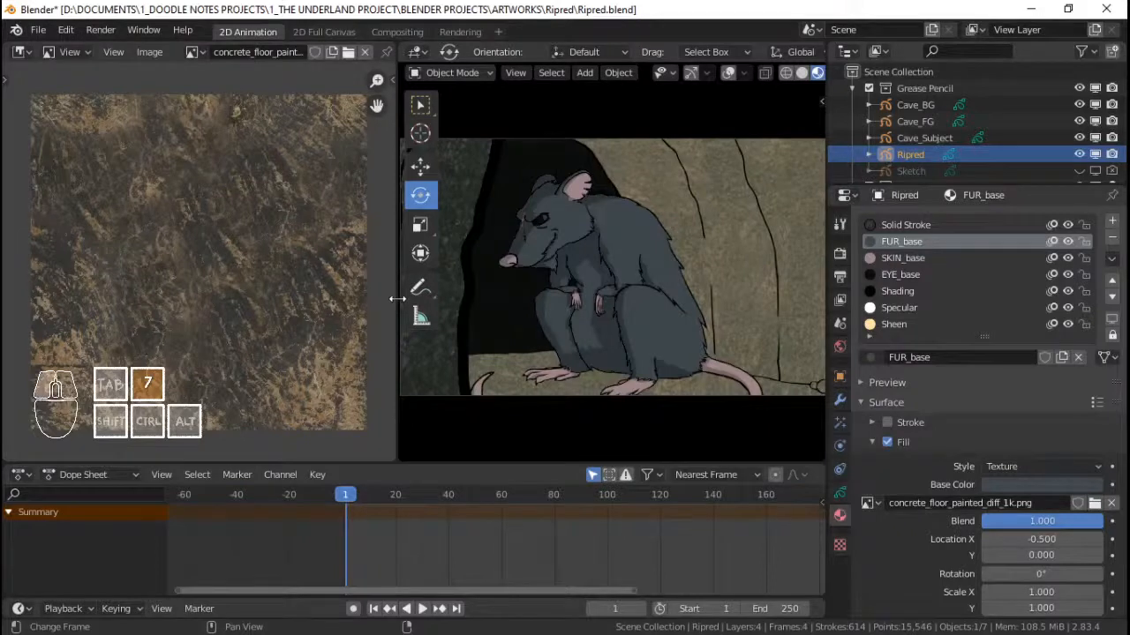
left_click_drag(397, 299, 359, 299)
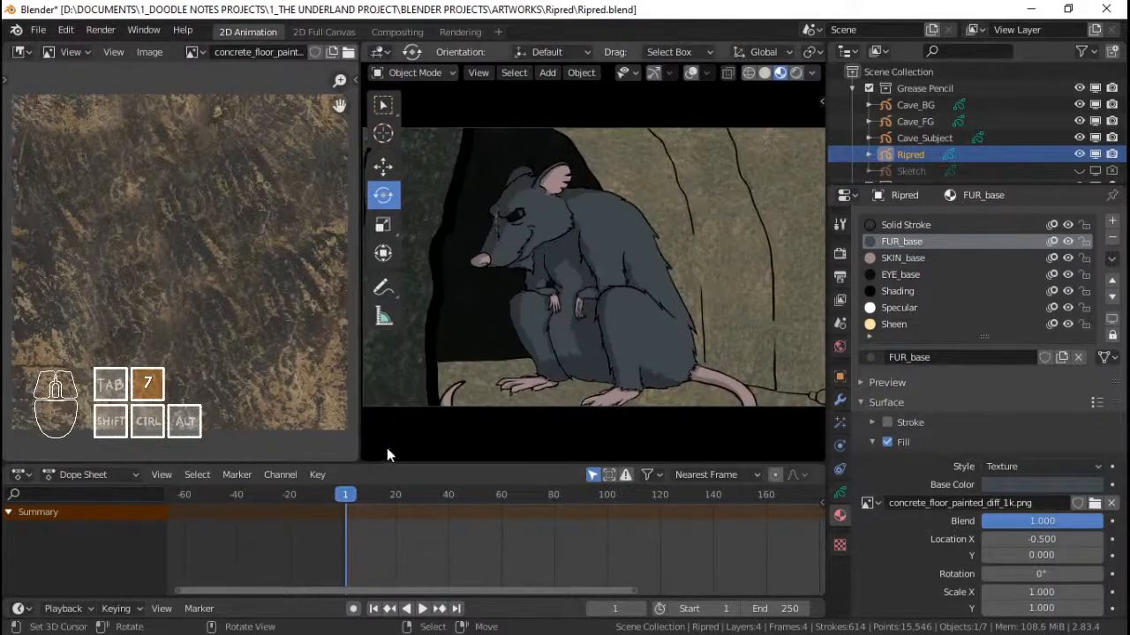
left_click_drag(364, 458, 288, 386)
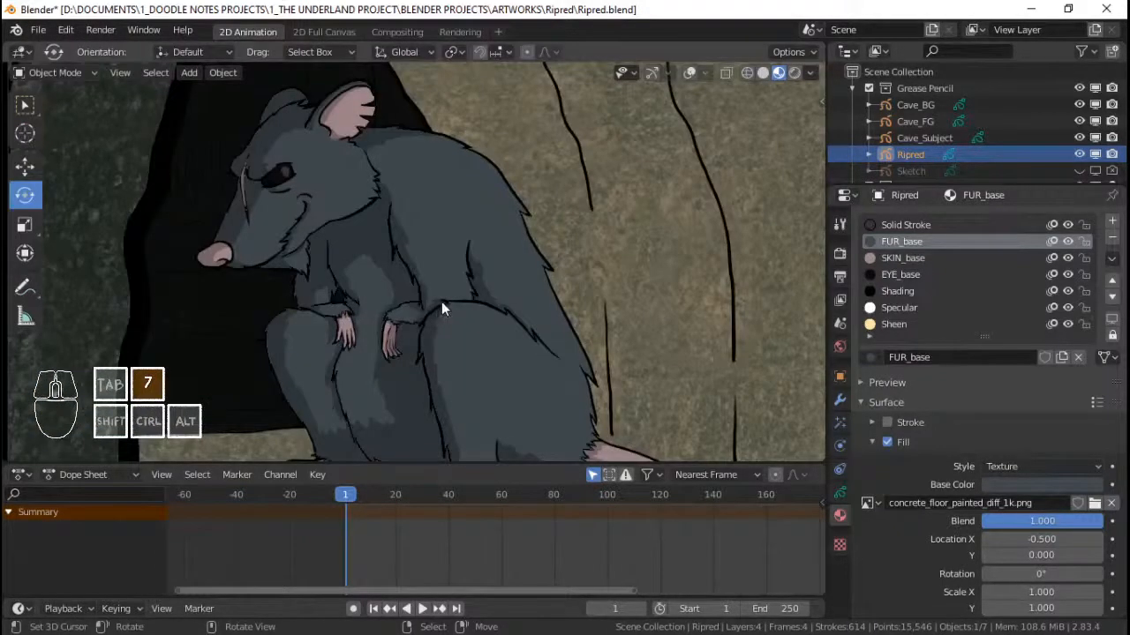
- Try grass_path_2_diff_2k.png as the FUR_base fill texture with Blend at about 0.792
left_click(870, 502)
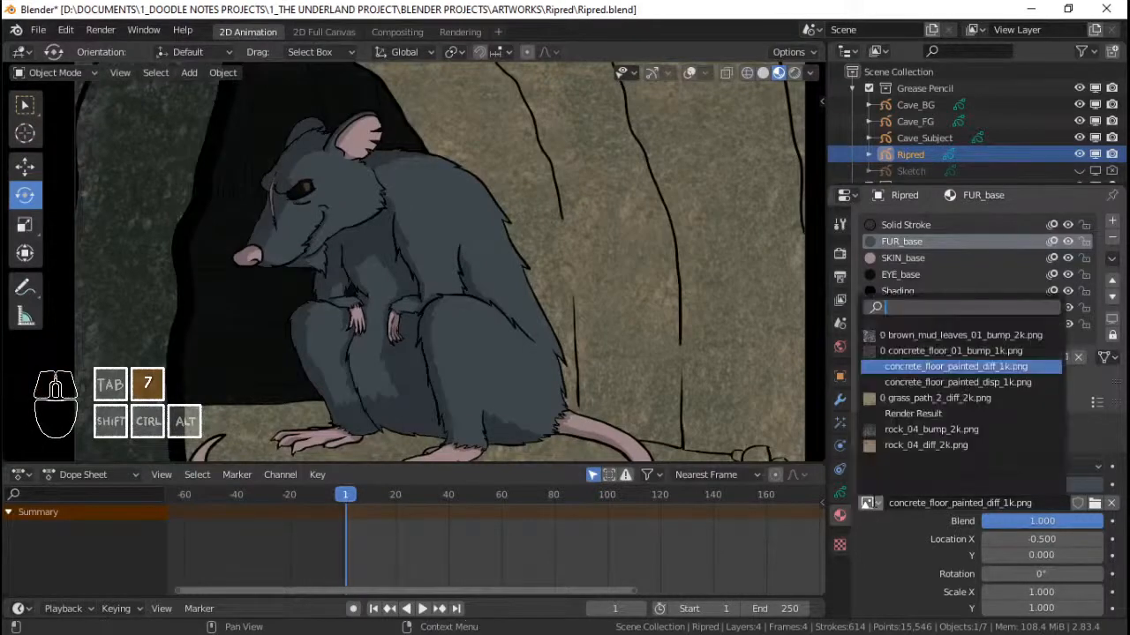
left_click(920, 398)
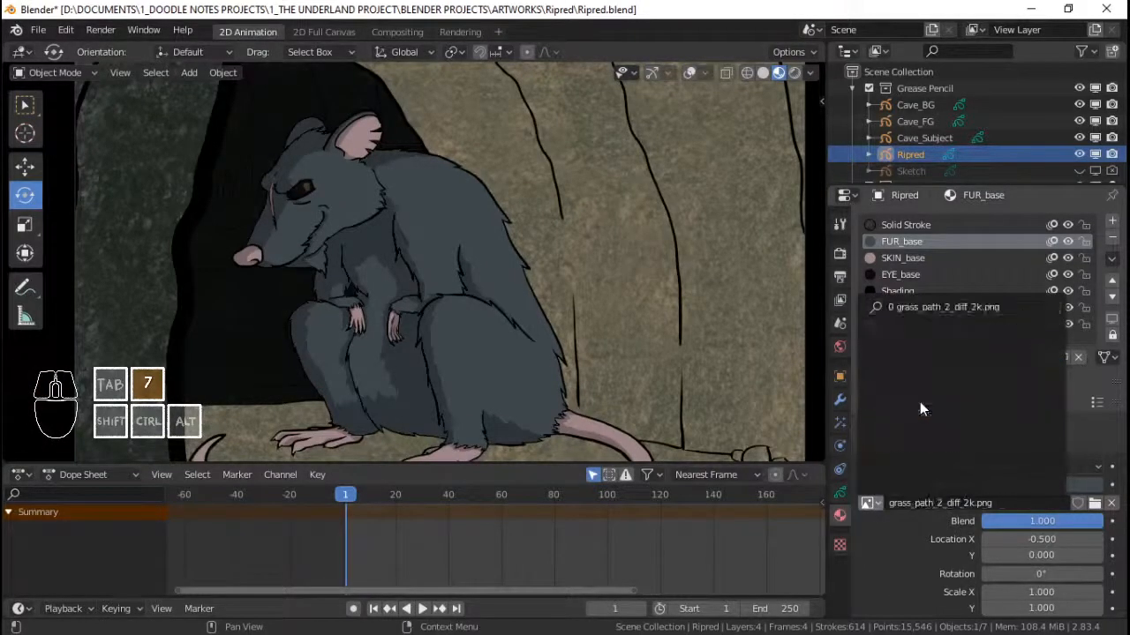
left_click_drag(1046, 521, 997, 521)
left_click_drag(1077, 521, 1081, 520)
scroll(474, 303, "up", 4)
middle_click_drag(474, 303, 493, 263, "shift")
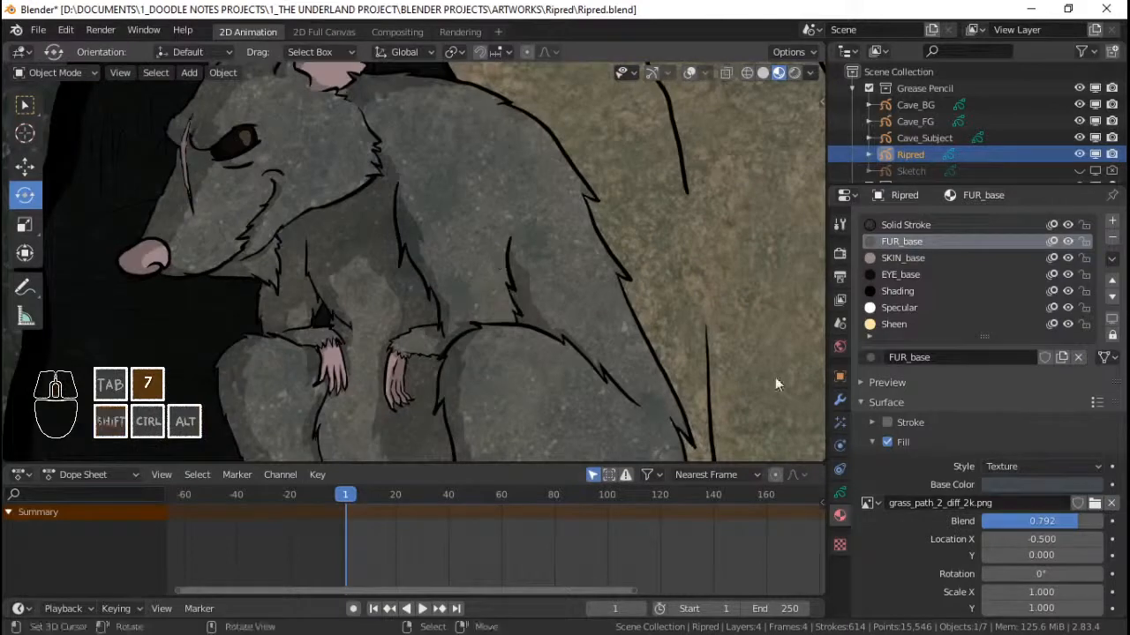
- Try rock_04_bump_2k.png for the FUR_base fill, replace it with rock_04_diff_2k.png and set Blend to about 0.919
left_click(874, 508)
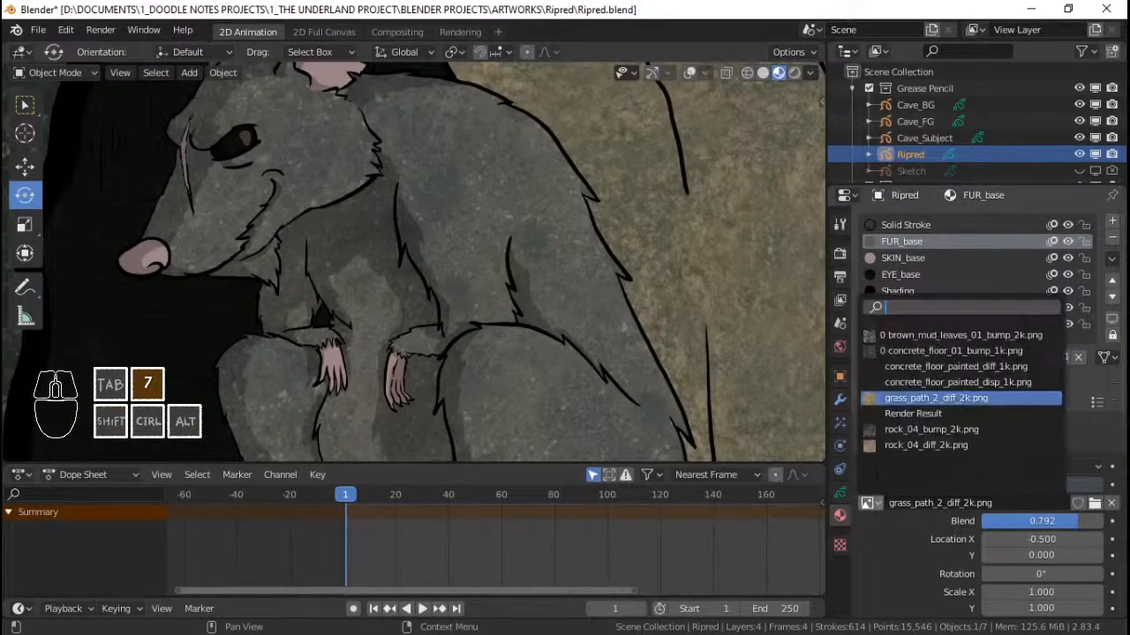
left_click(894, 431)
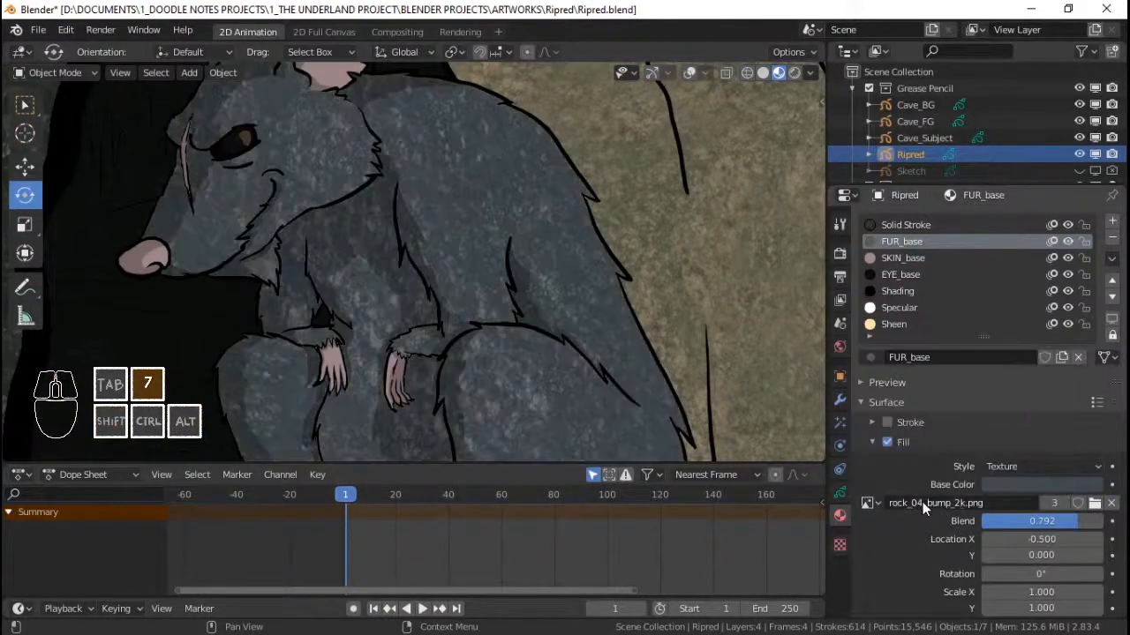
left_click(869, 502)
left_click(898, 444)
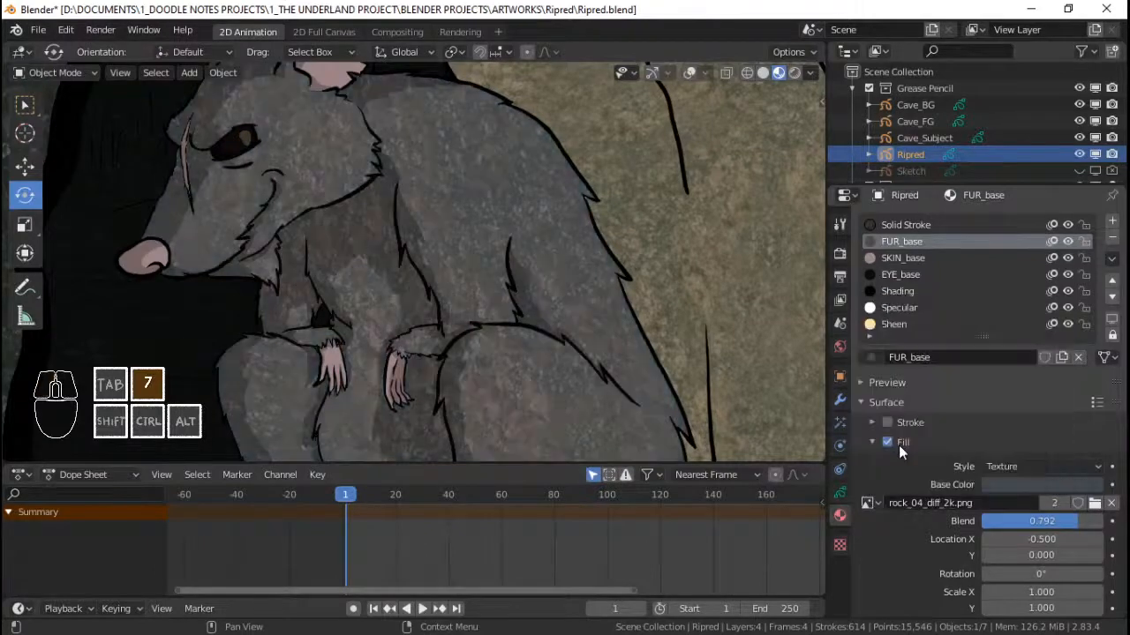
left_click_drag(1042, 520, 1050, 521)
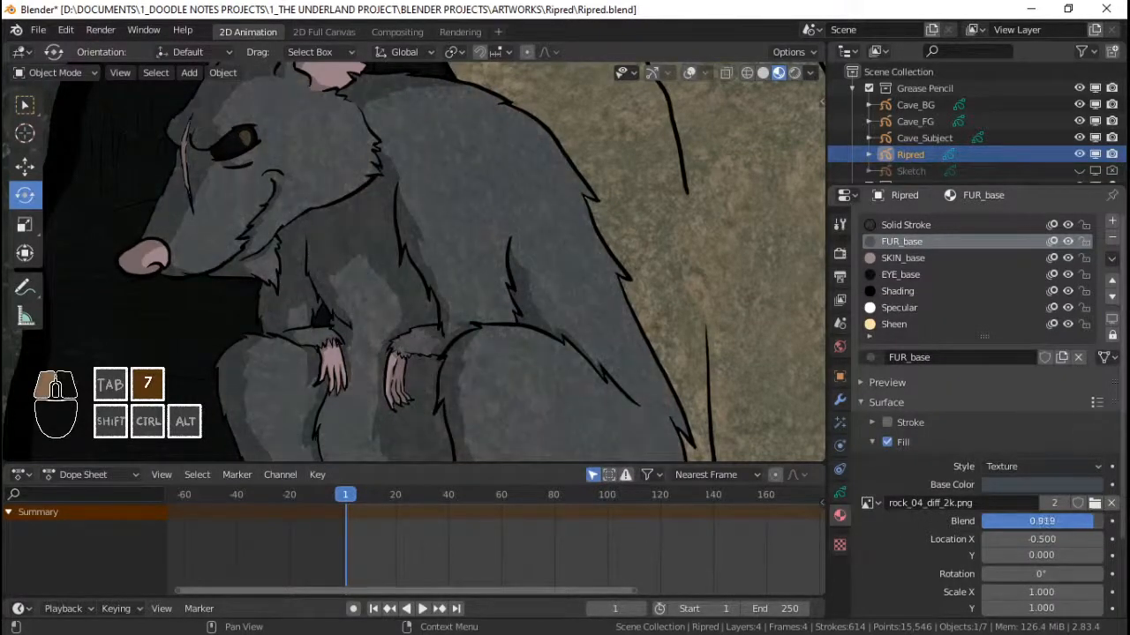
- Set the FUR_base fill texture's Blend to 0.95 and save the file
scroll(553, 330, "down", 2)
middle_click_drag(545, 353, 520, 305, "shift")
scroll(557, 320, "down", 2)
scroll(519, 305, "up", 1)
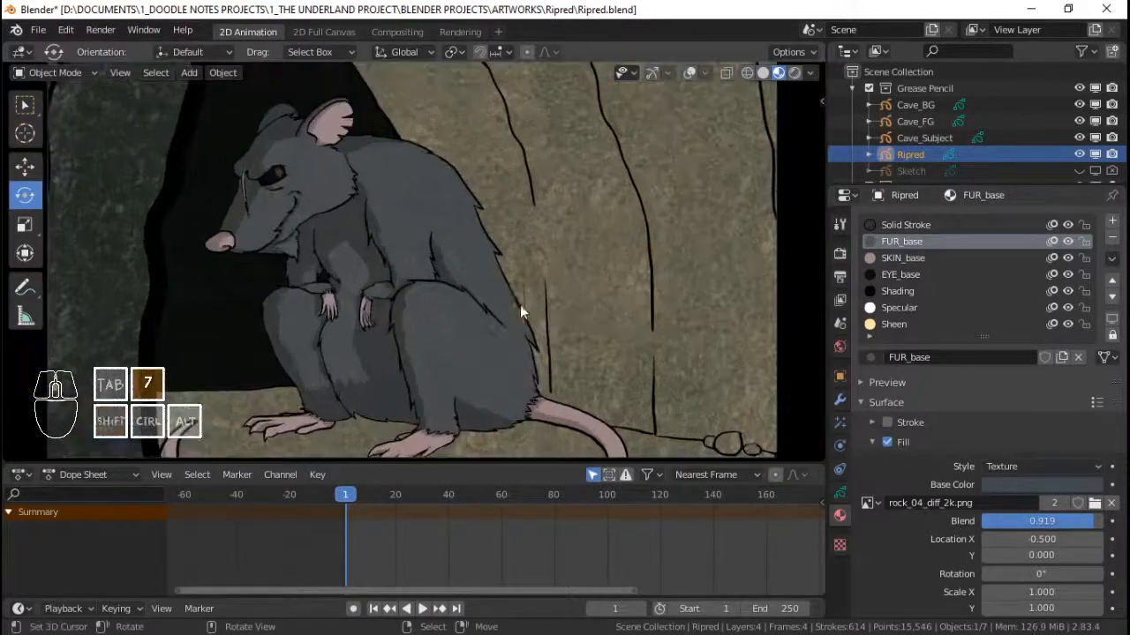
scroll(520, 304, "up", 2)
scroll(534, 315, "up", 1)
double_click(1092, 521)
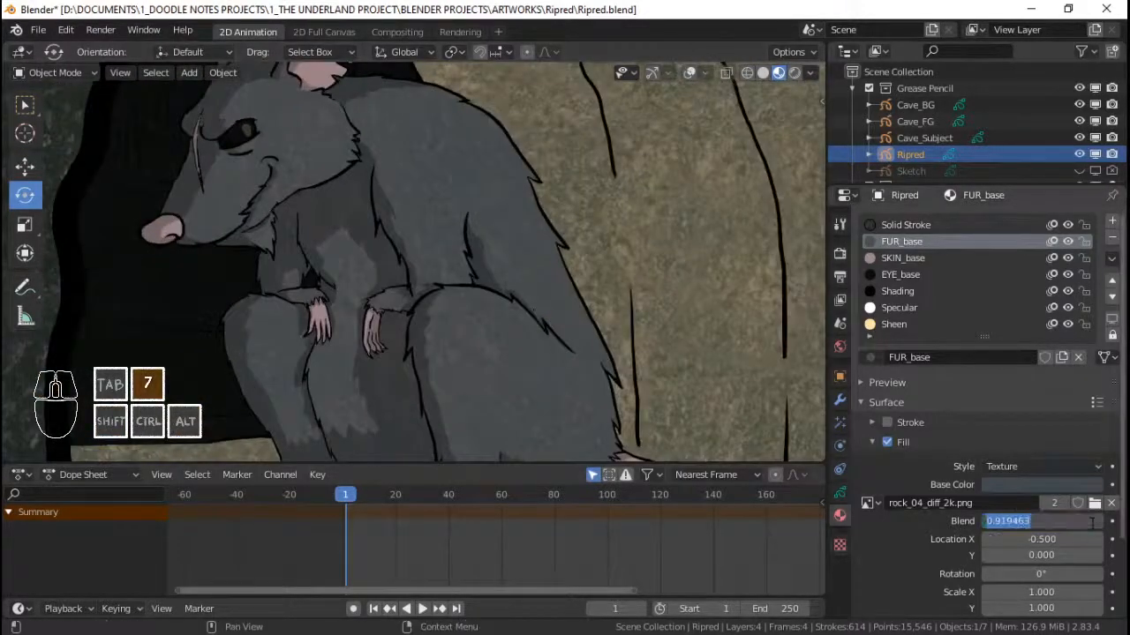
key("BackSpace")
type(".9")
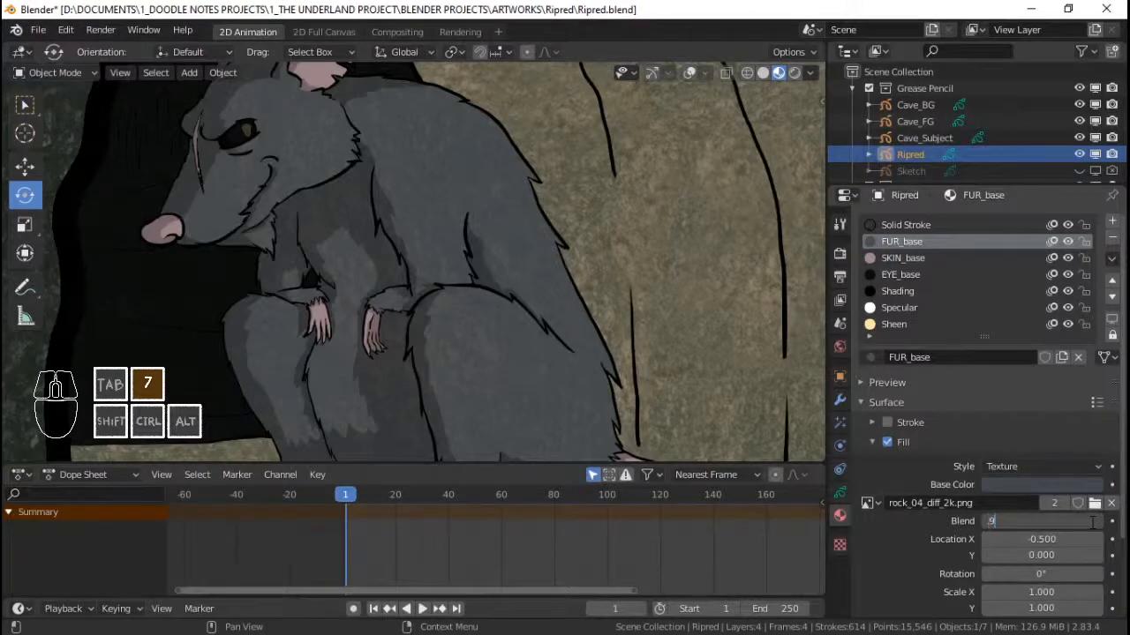
type("5")
key("Return")
scroll(647, 213, "down", 5)
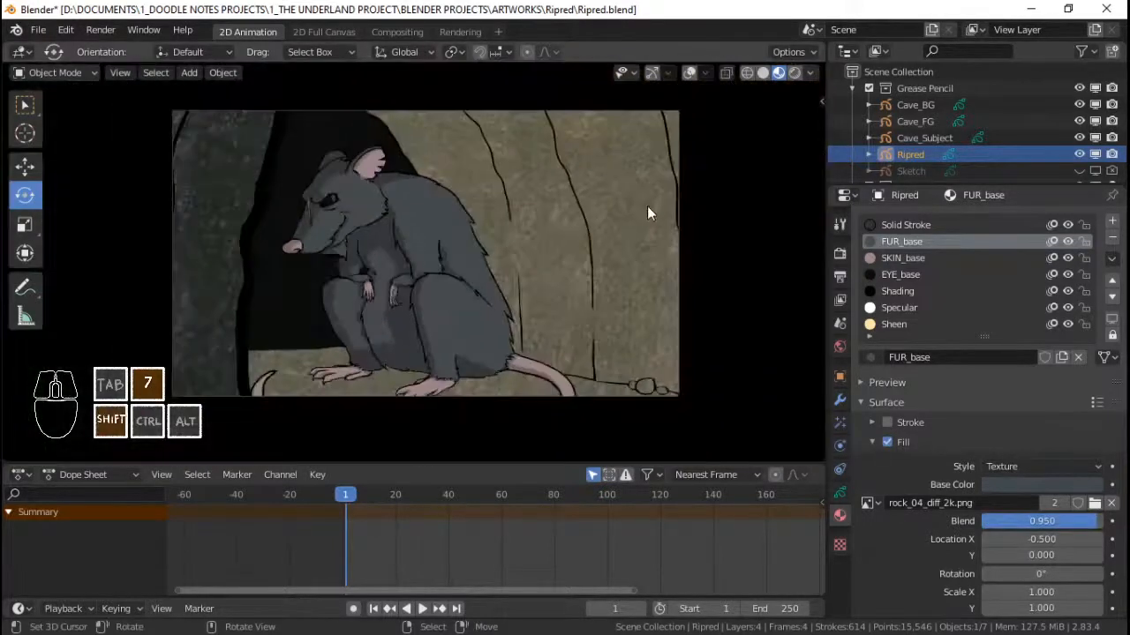
key("ctrl+s")
- Switch the viewport to rendered shading, deselect all objects and examine the rat's fur texture under the scene lighting
left_click(794, 72)
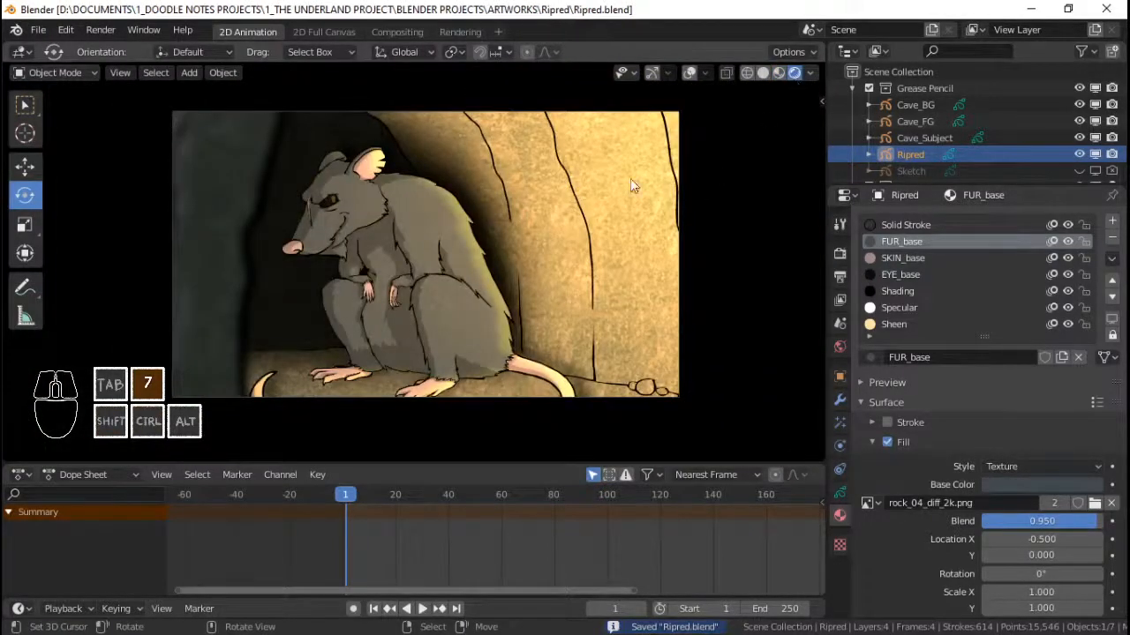
scroll(586, 185, "up", 2)
key("alt+a")
scroll(487, 190, "up", 4)
scroll(487, 189, "down", 4)
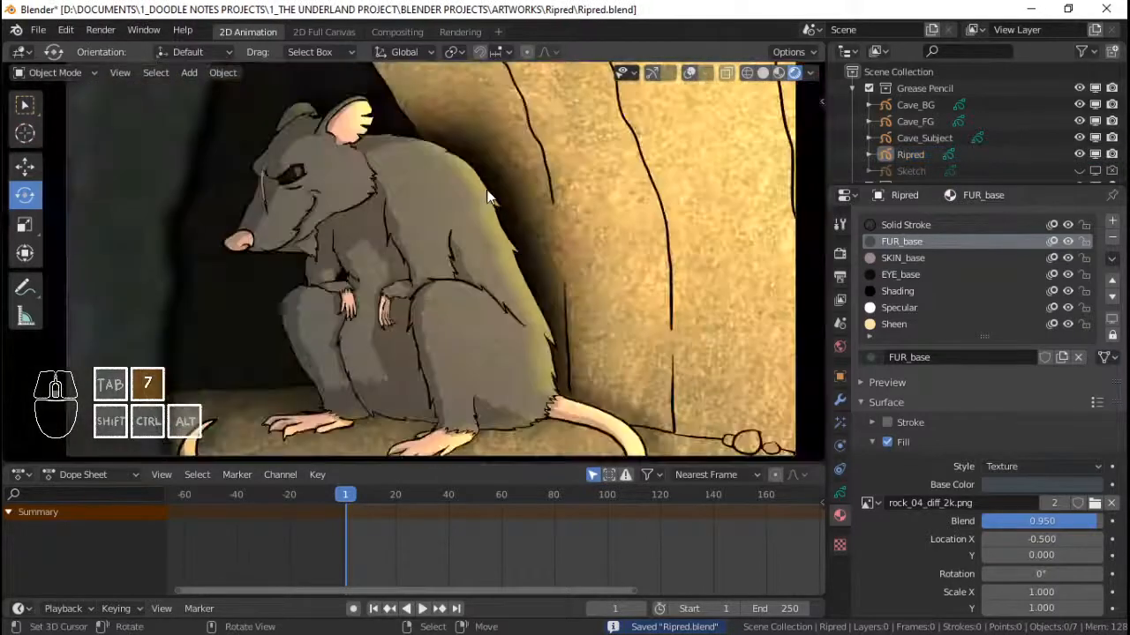
scroll(488, 194, "down", 3)
scroll(475, 210, "up", 6)
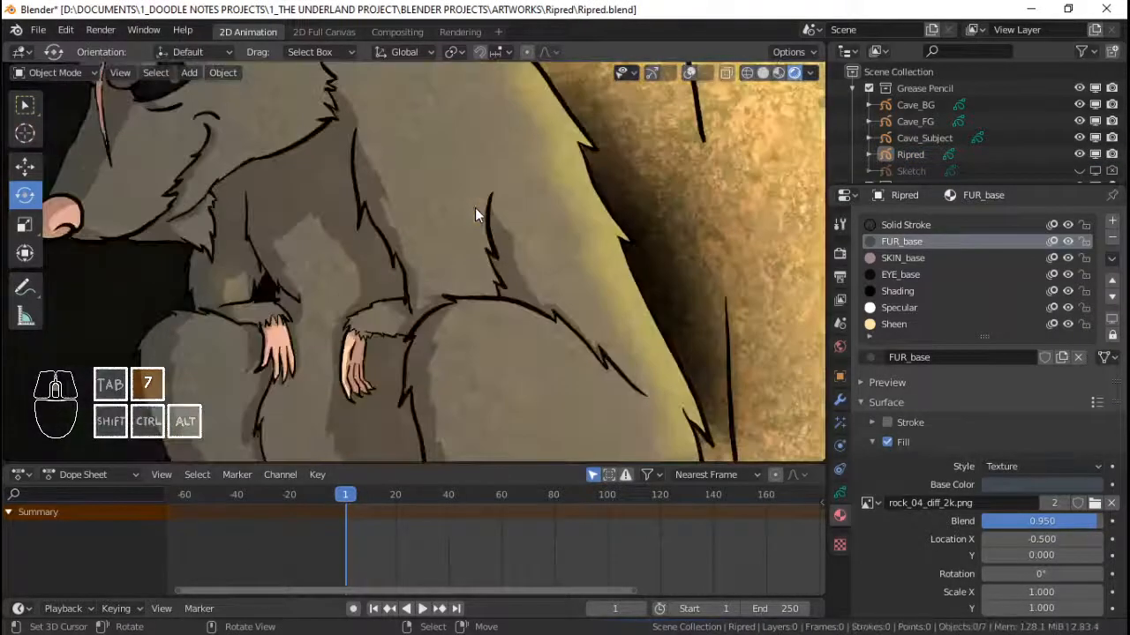
scroll(476, 203, "up", 2)
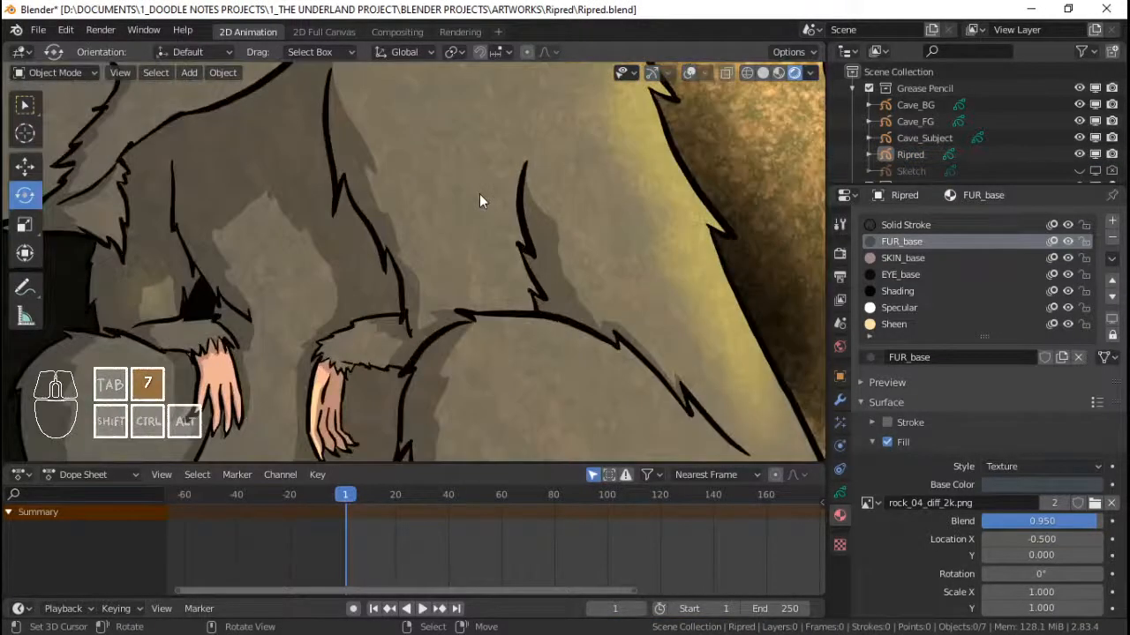
scroll(480, 197, "up", 2)
scroll(479, 196, "down", 5)
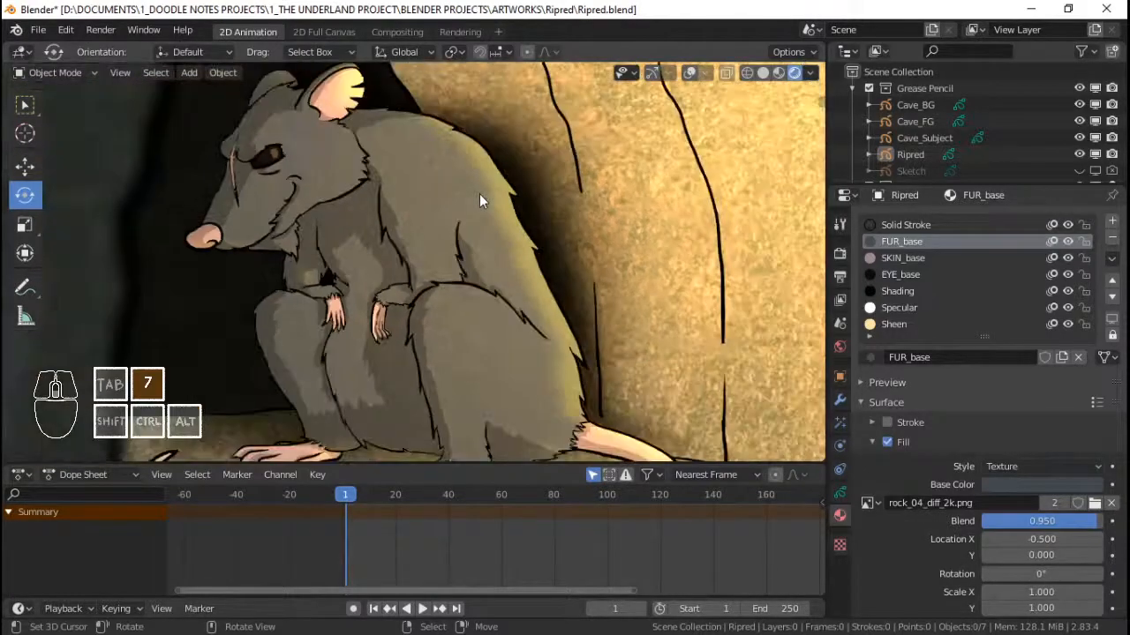
scroll(479, 199, "down", 1)
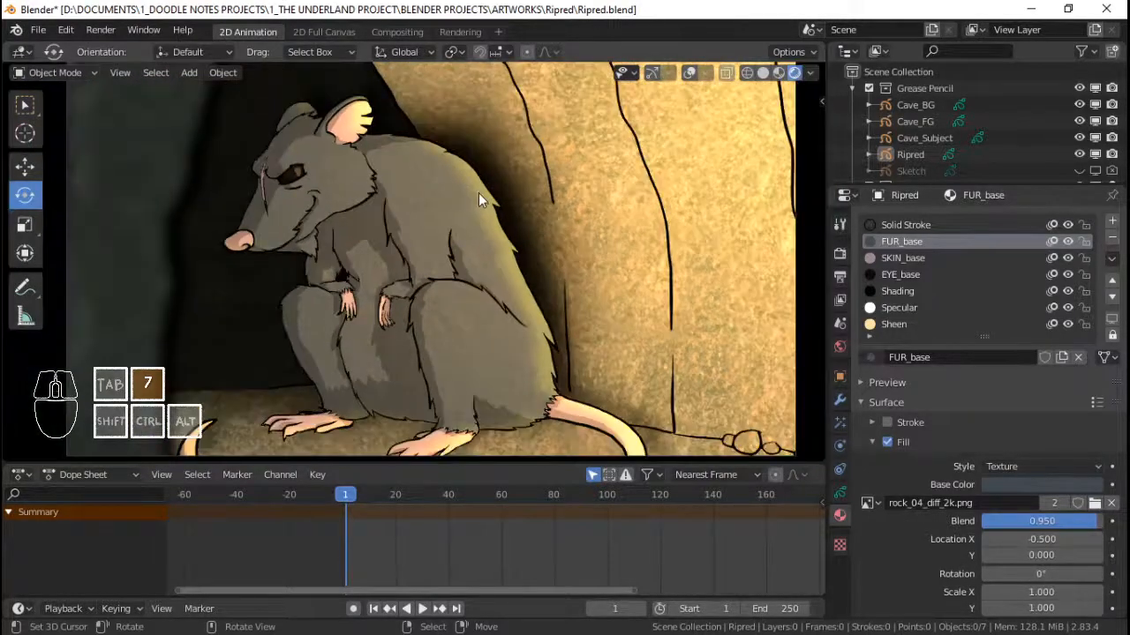
scroll(478, 201, "down", 1)
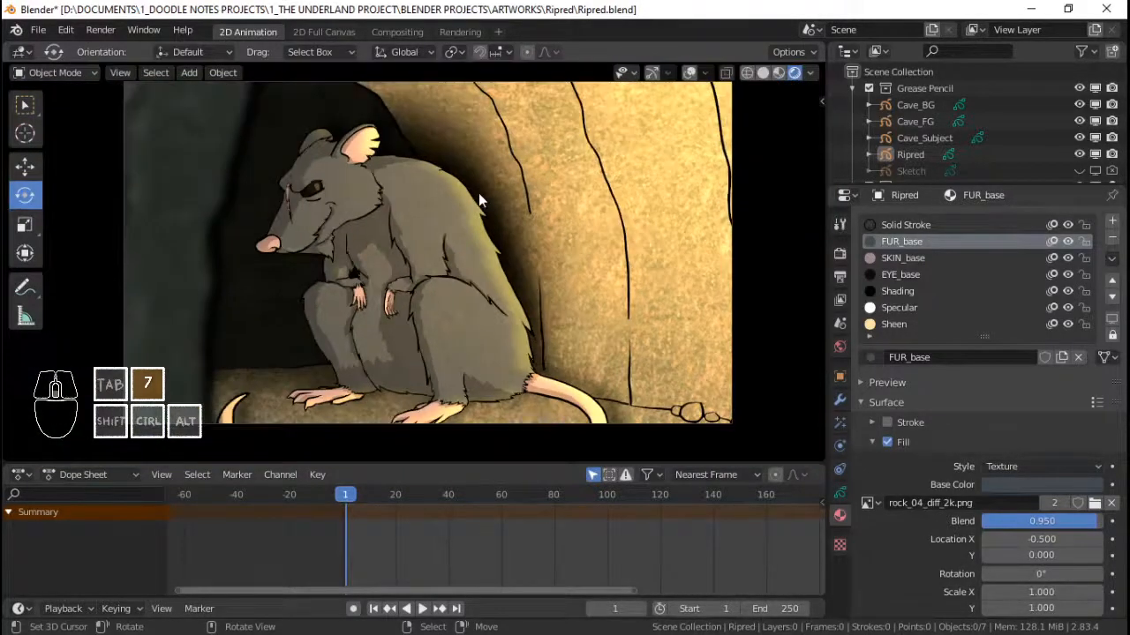
- Insert a LocRot keyframe for the camera at frame 250, the last frame of the animation
right_click(734, 236)
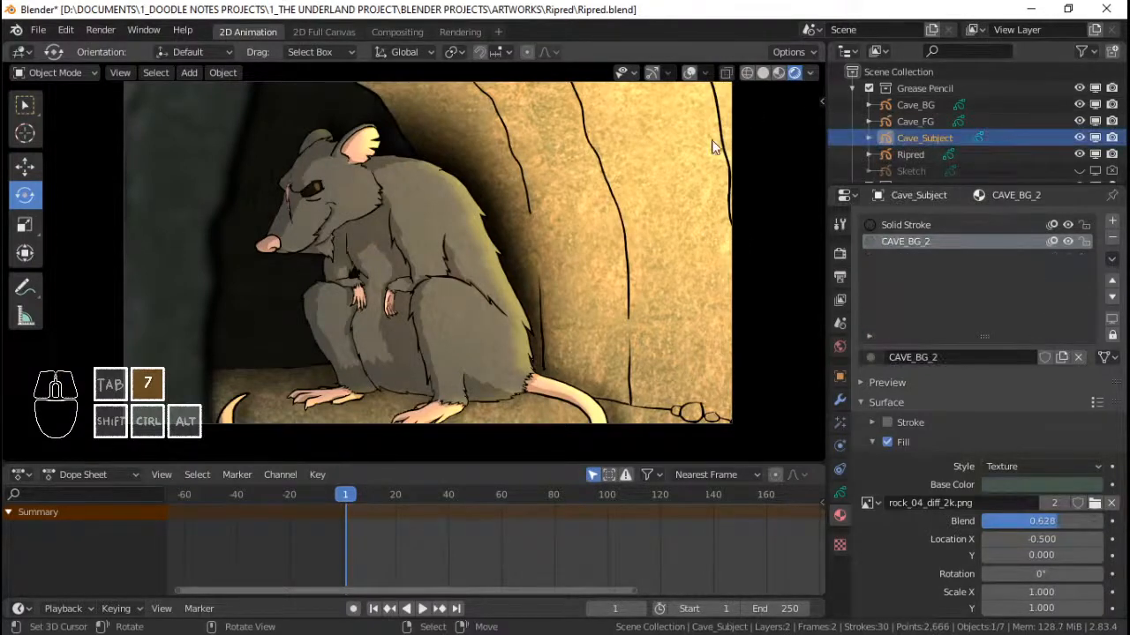
right_click(389, 82)
right_click(389, 82)
scroll(942, 131, "down", 3)
left_click(908, 117)
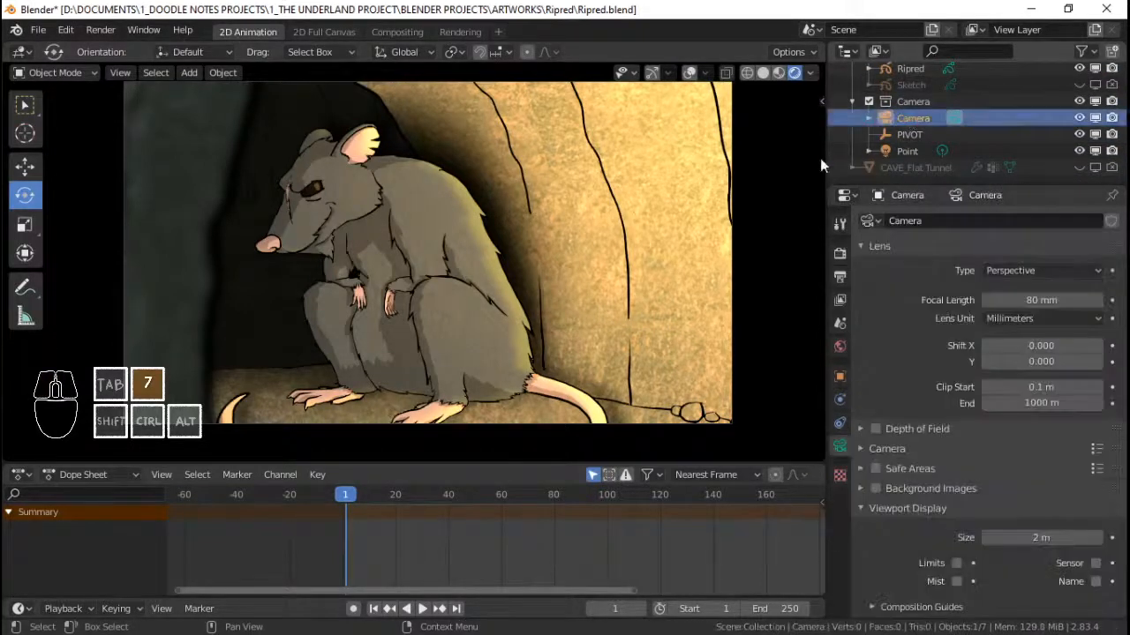
middle_click_drag(663, 567, 658, 567)
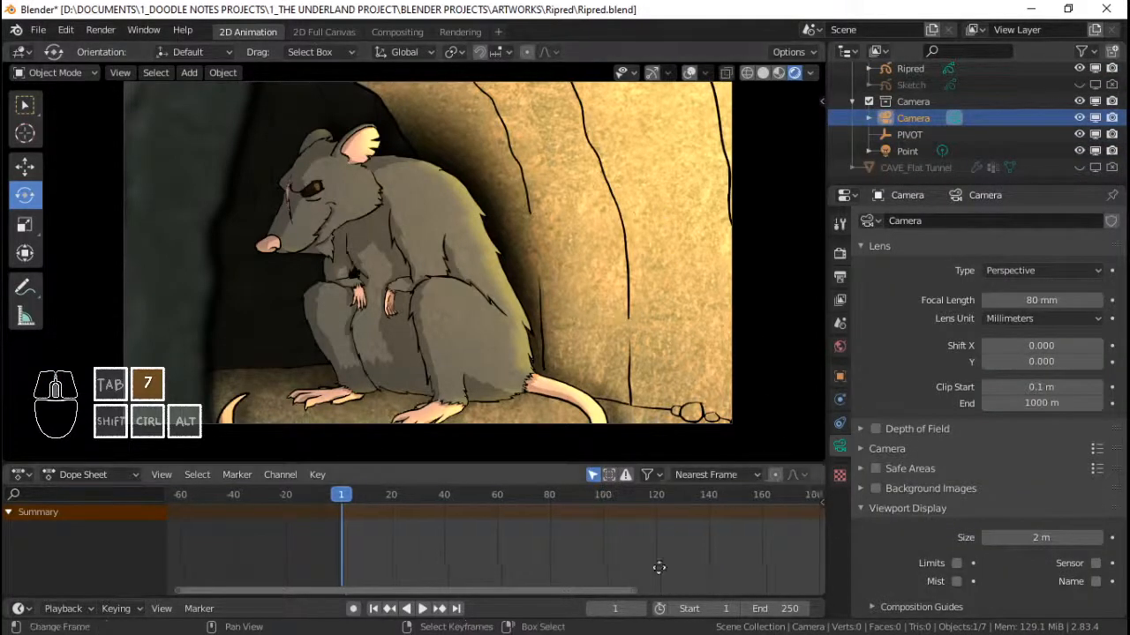
key("Home")
key("shift+Right")
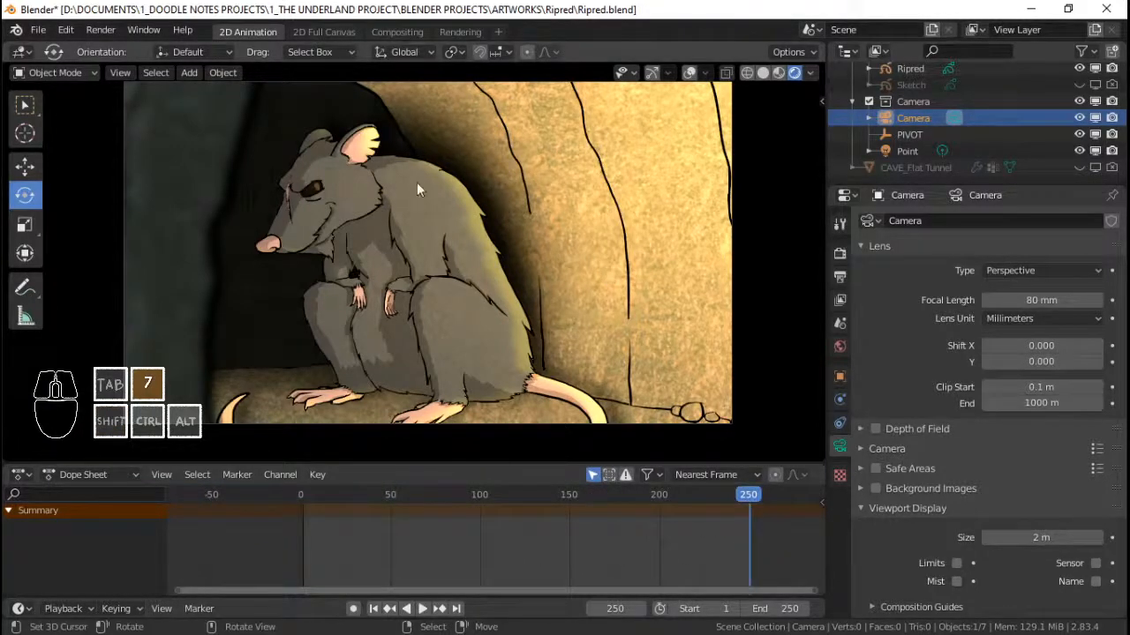
key("i")
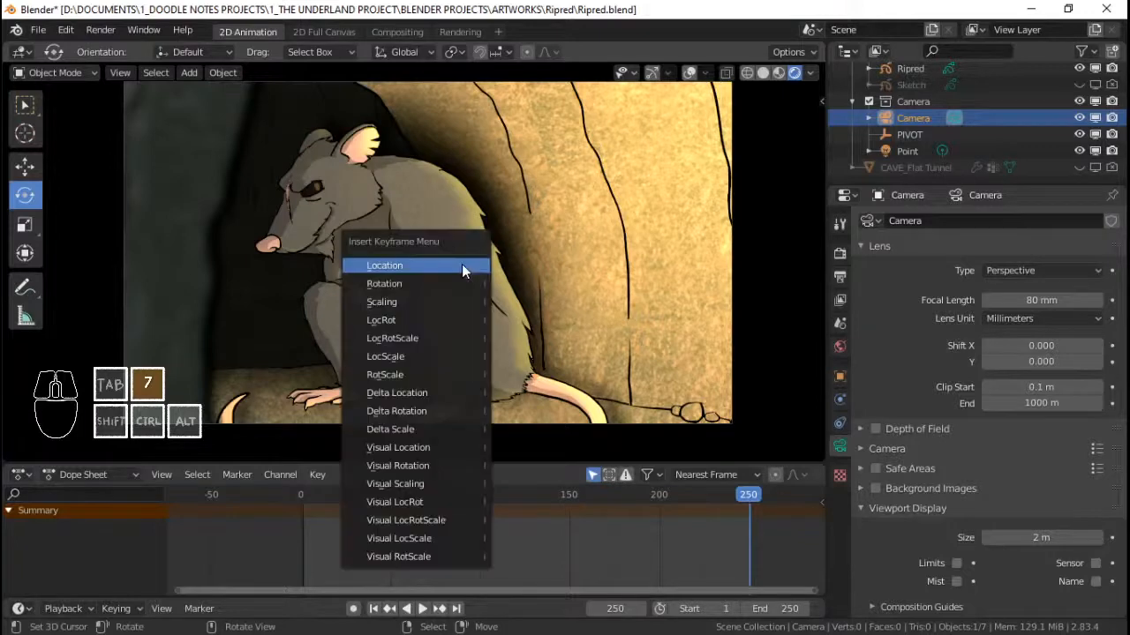
left_click(445, 321)
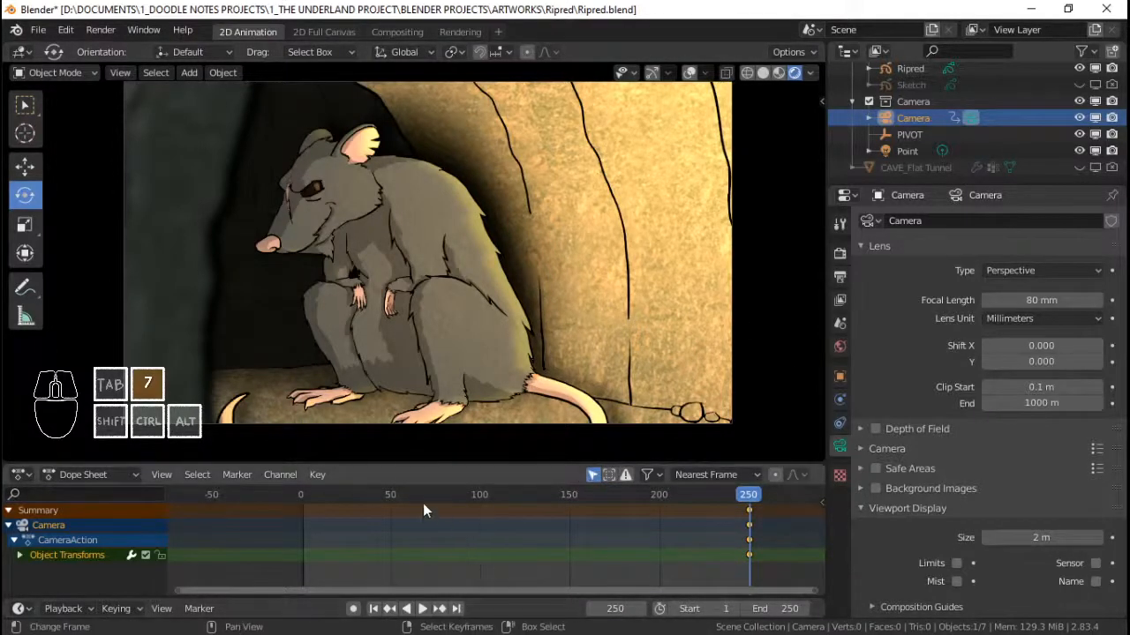
left_click(349, 496)
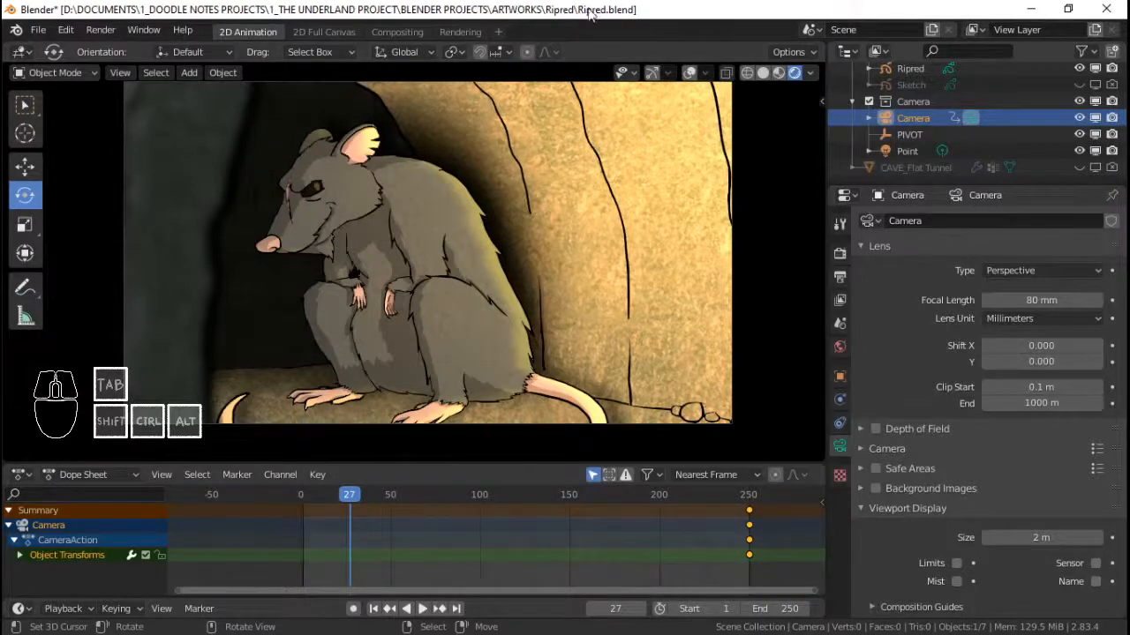
scroll(334, 350, "up", 3)
scroll(334, 350, "down", 2)
middle_click_drag(334, 349, 382, 350, "shift")
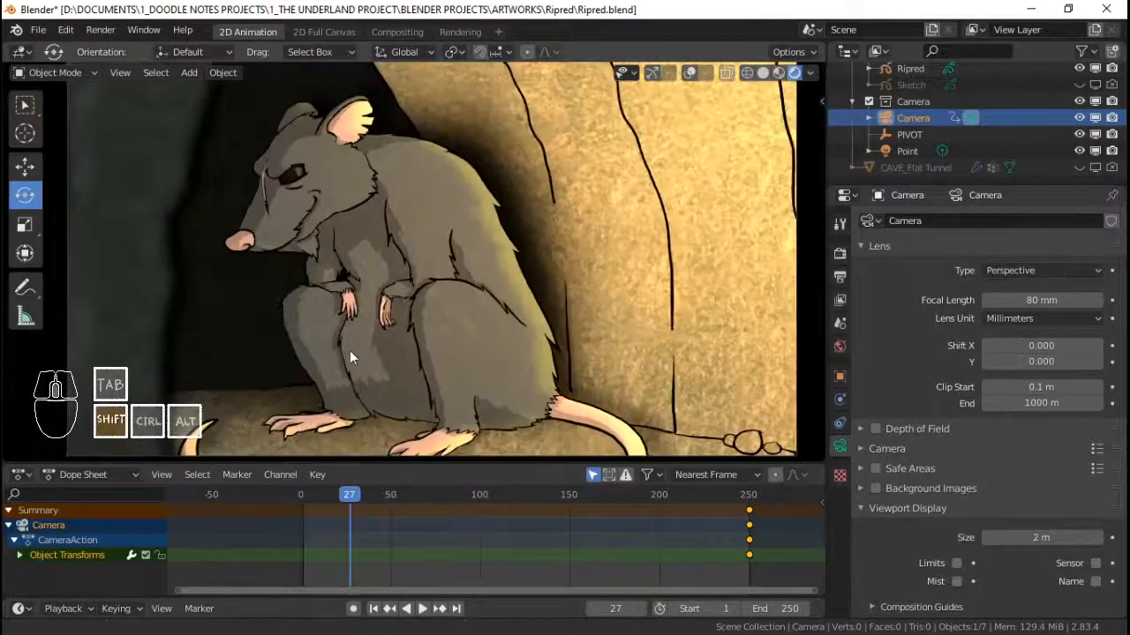
scroll(410, 350, "down", 3)
scroll(397, 367, "up", 2)
scroll(382, 350, "down", 1)
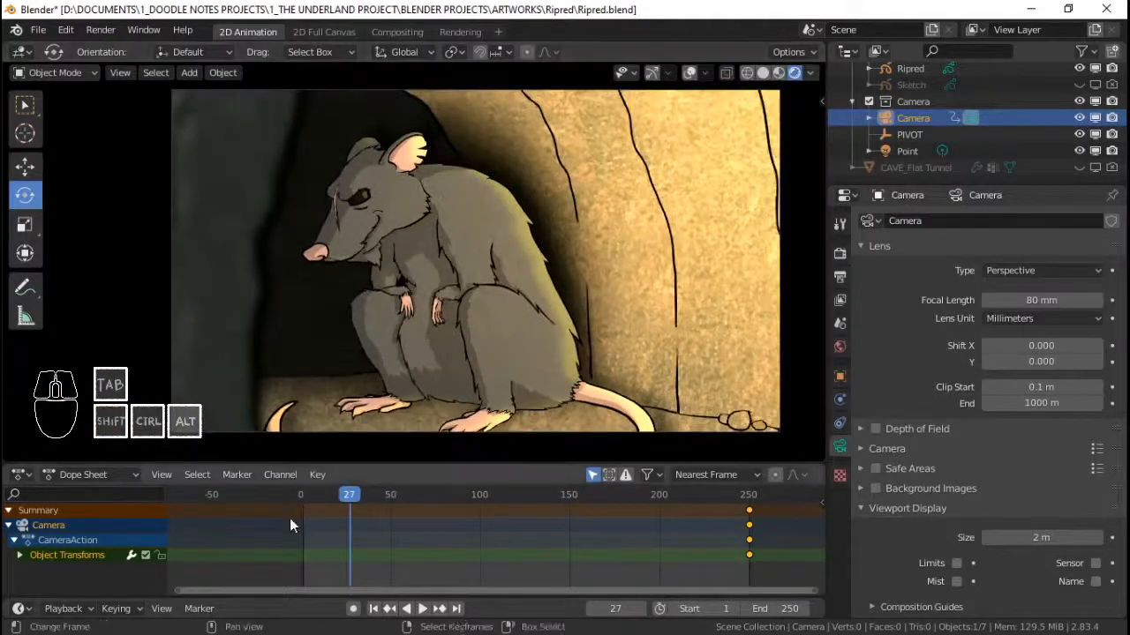
- At frame 1, move the camera in the negative X direction until the dark foreground rock fills its view, and insert a keyframe
left_click(290, 519)
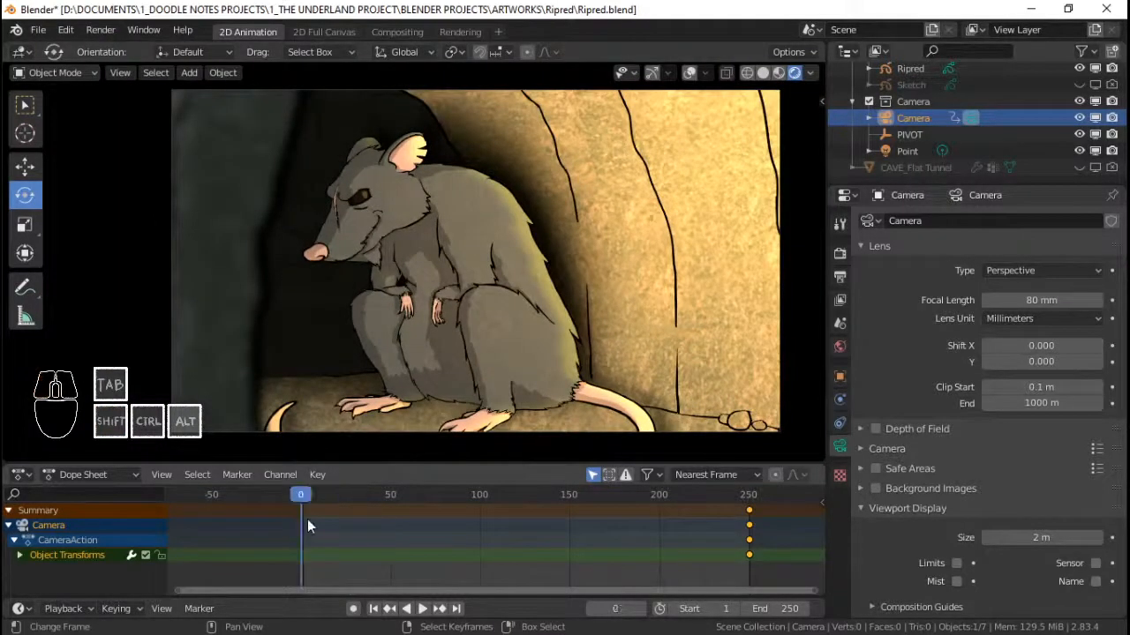
key("space")
key("space")
key("shift+Left")
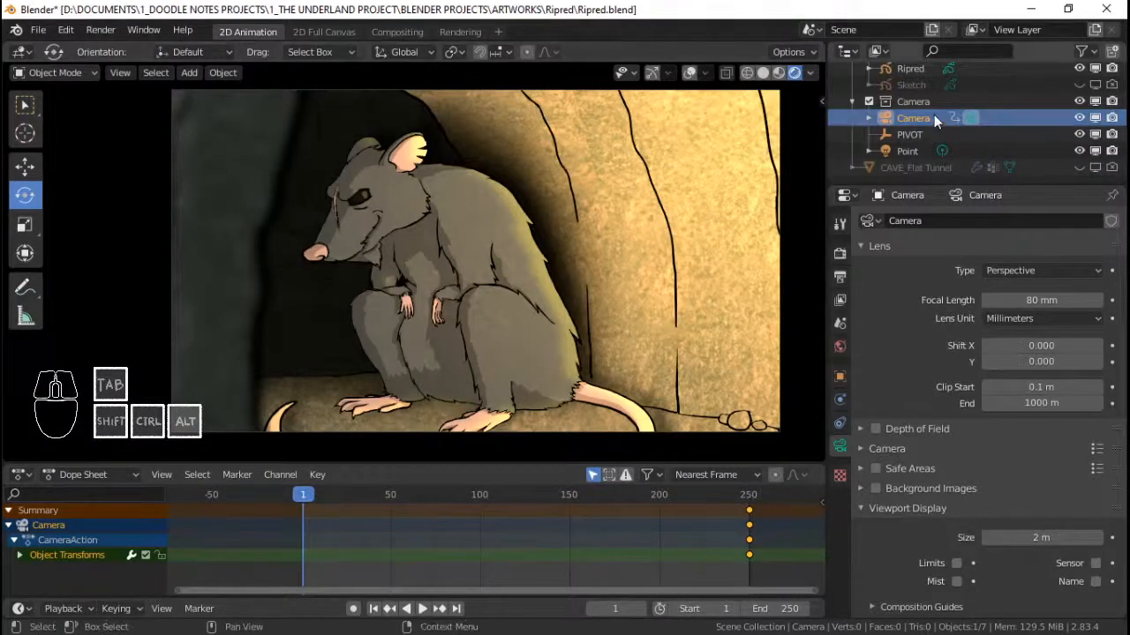
key("g")
key("x")
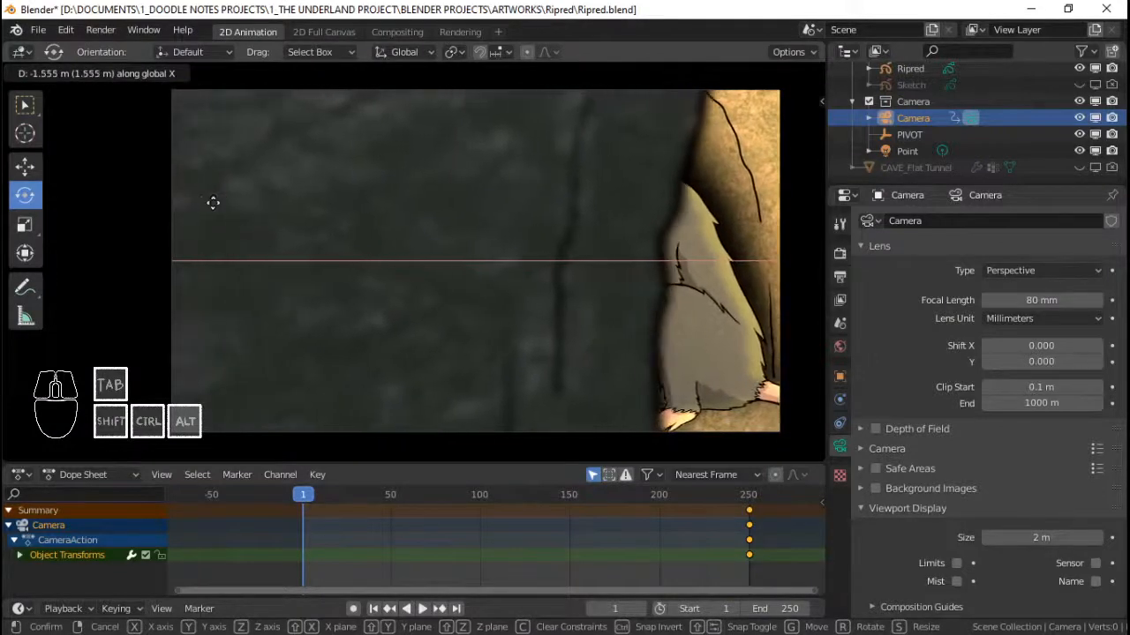
left_click(85, 188)
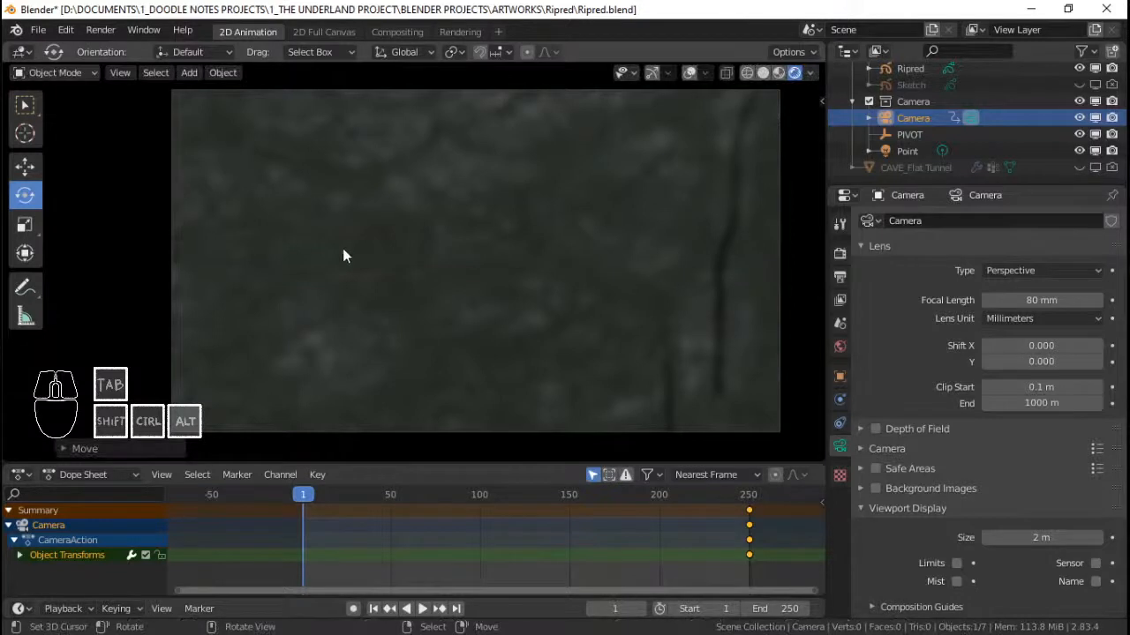
key("i")
left_click(407, 264)
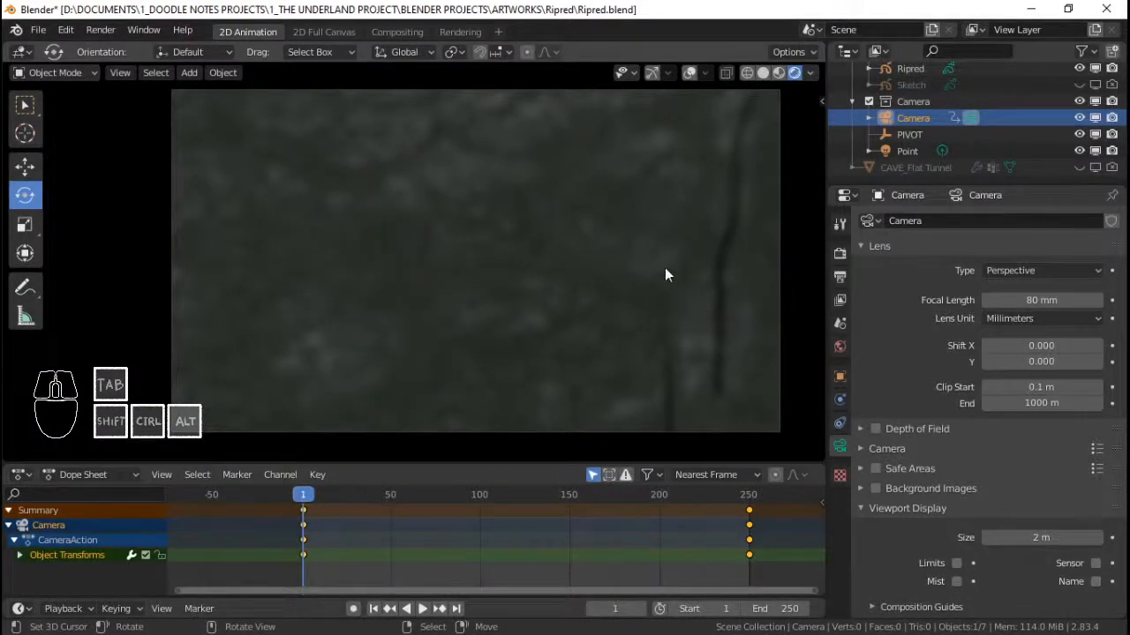
- Play back the camera animation from frame 1 to check the pan towards the rat
key("space")
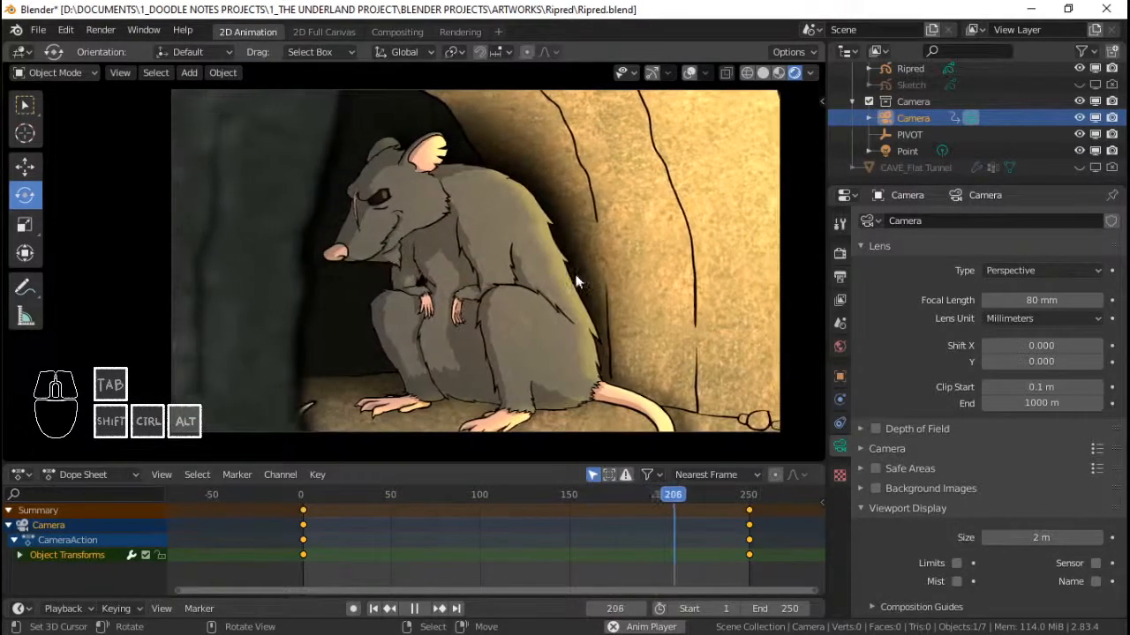
key("space")
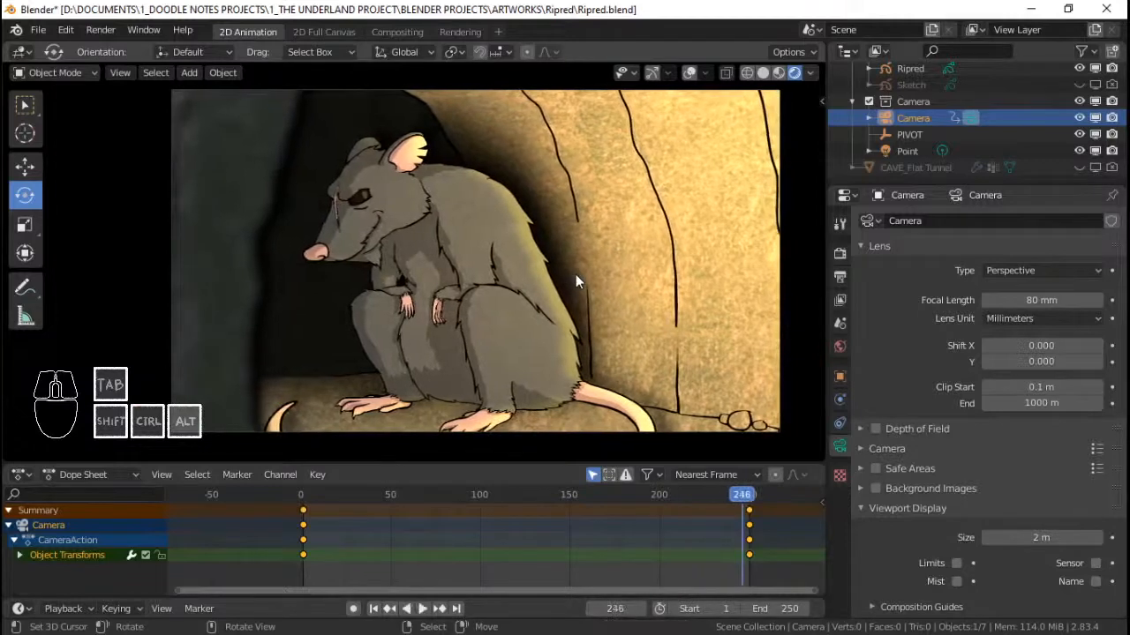
- Set the current frame to 250 and save the Blender file
left_click(747, 534)
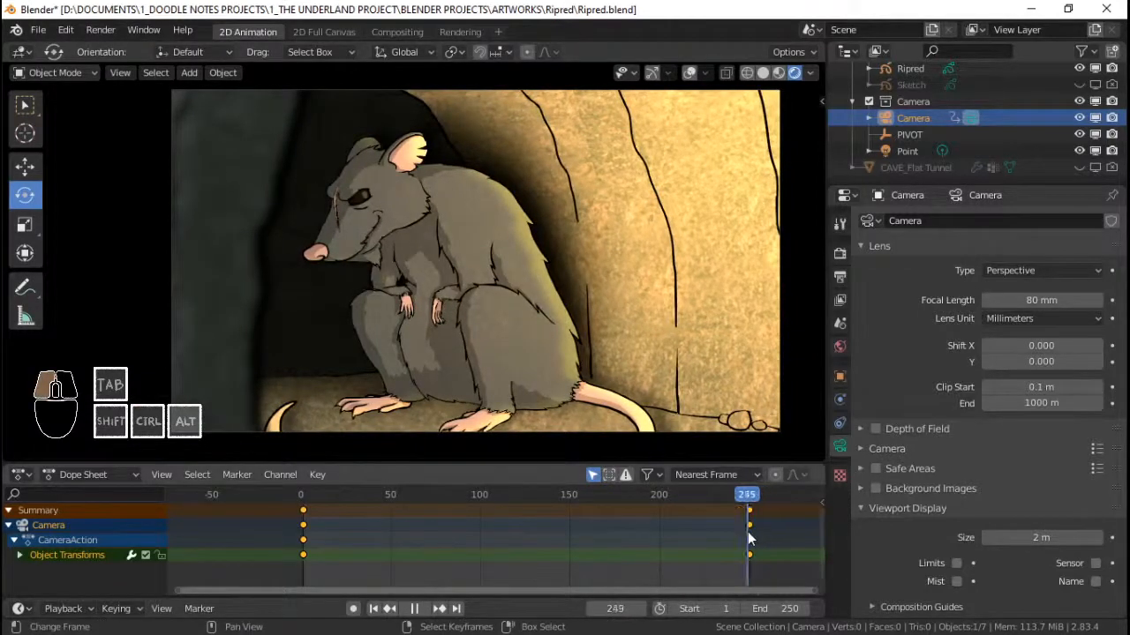
left_click(749, 533)
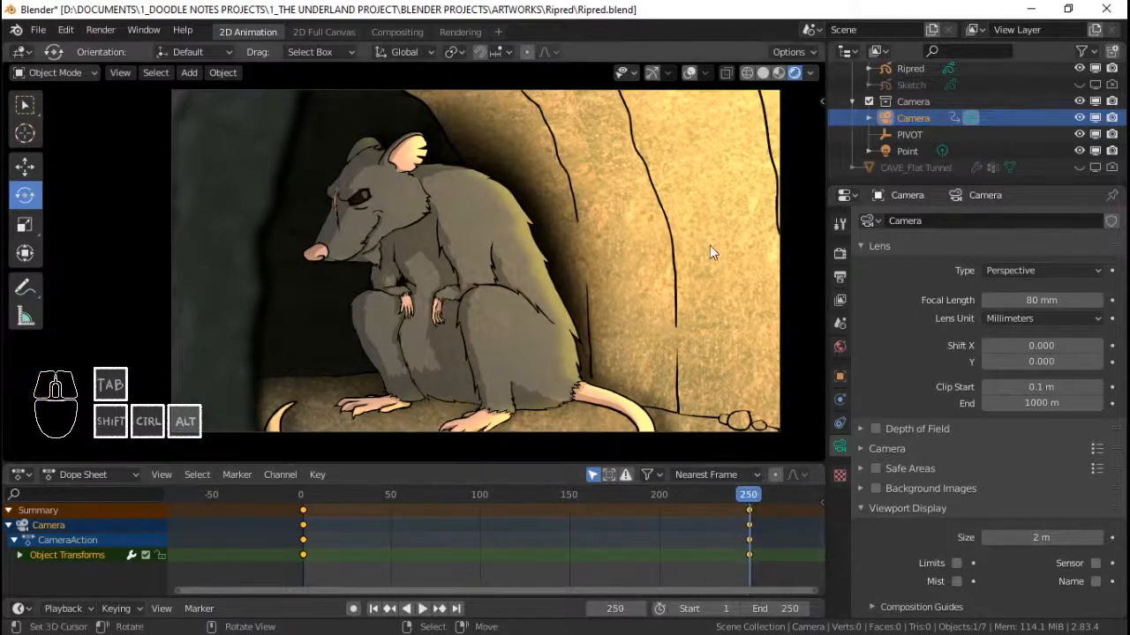
key("ctrl+s")
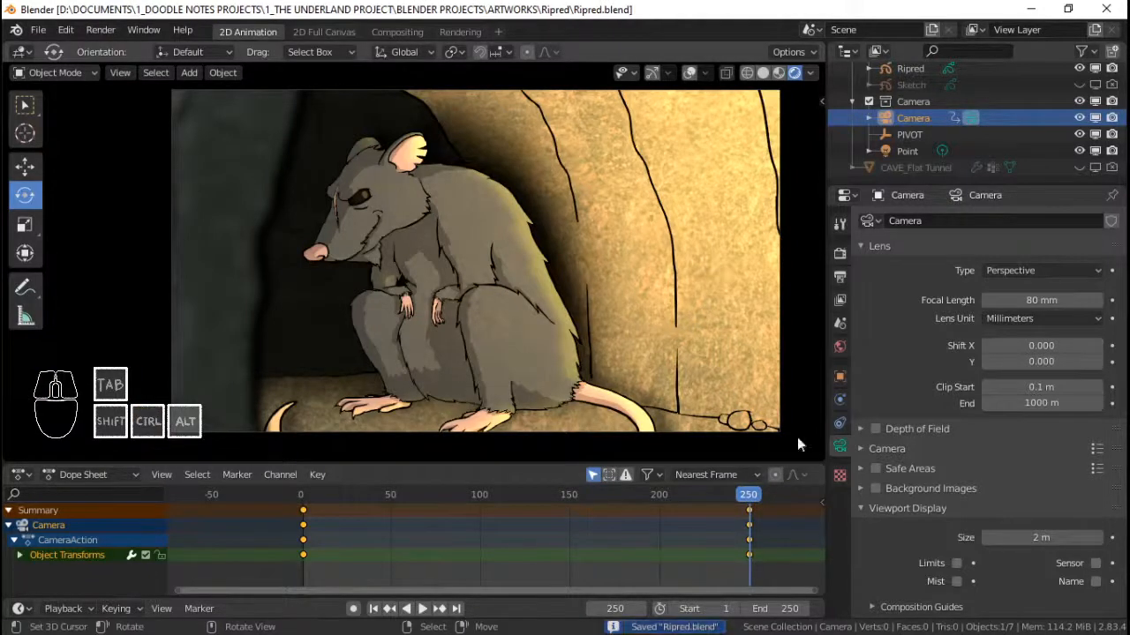
- Render frame 250 as a still image and inspect the rendered rat and cave
left_click(840, 254)
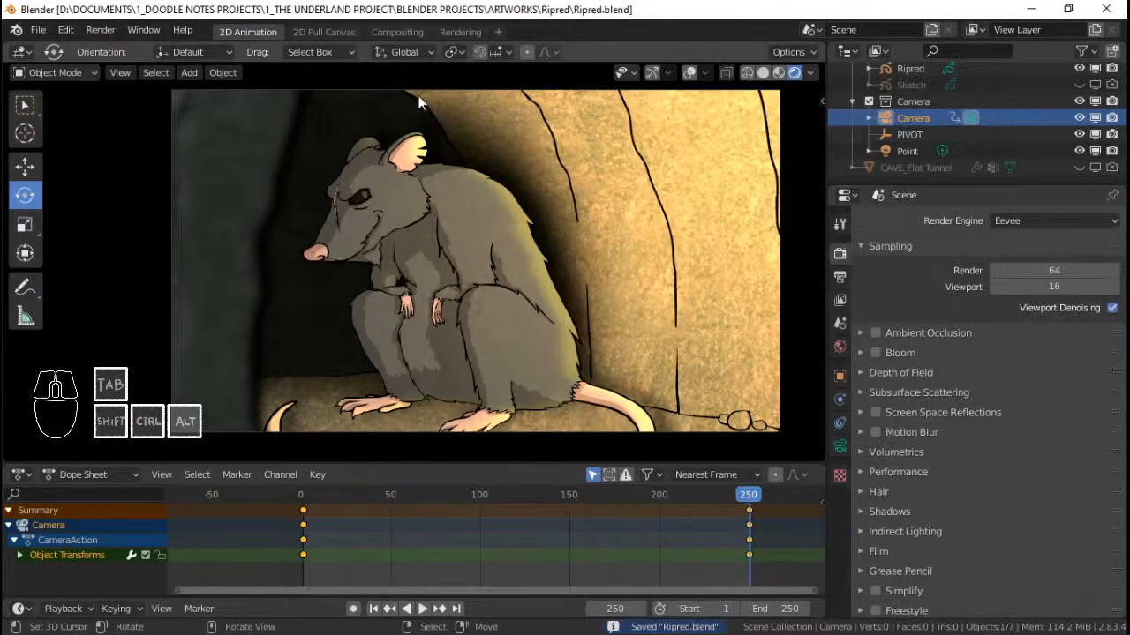
key("s")
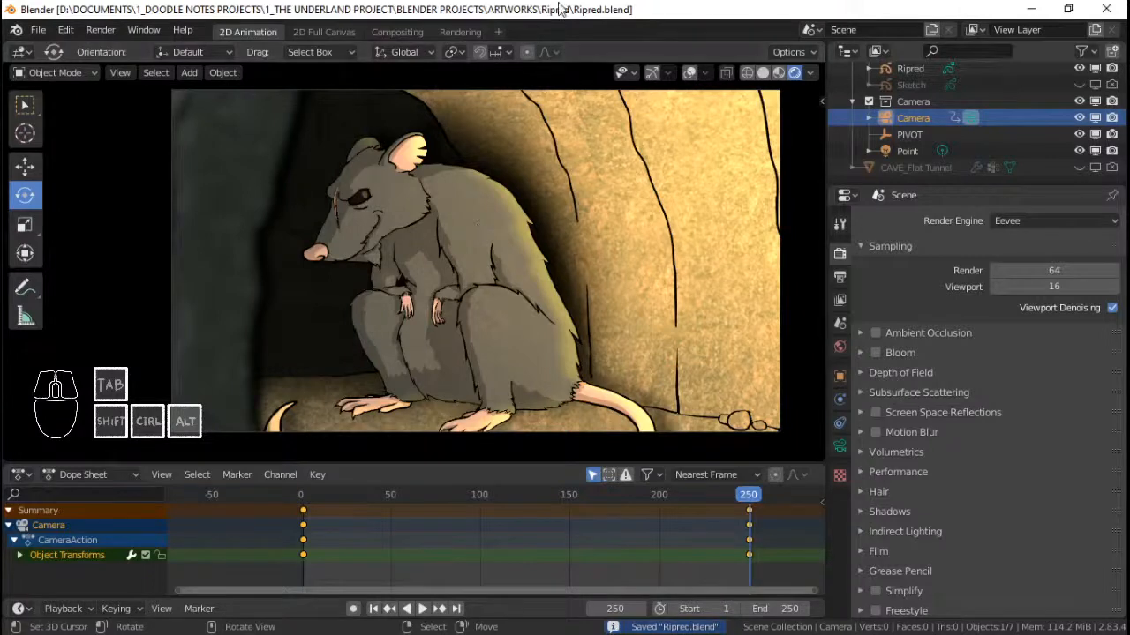
left_click(480, 166)
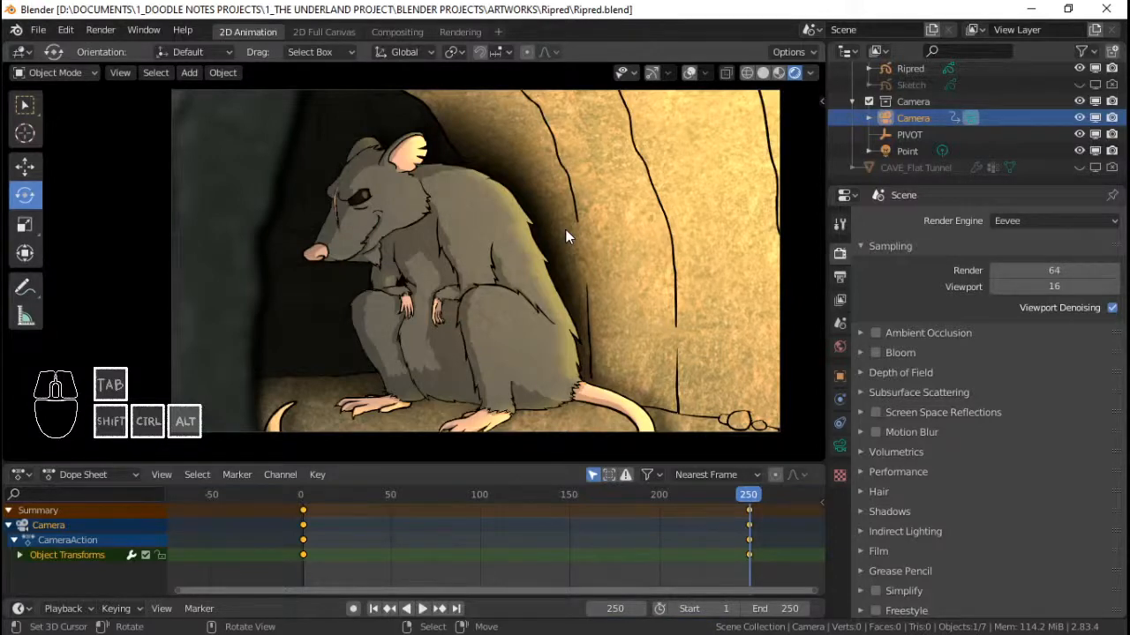
key("F12")
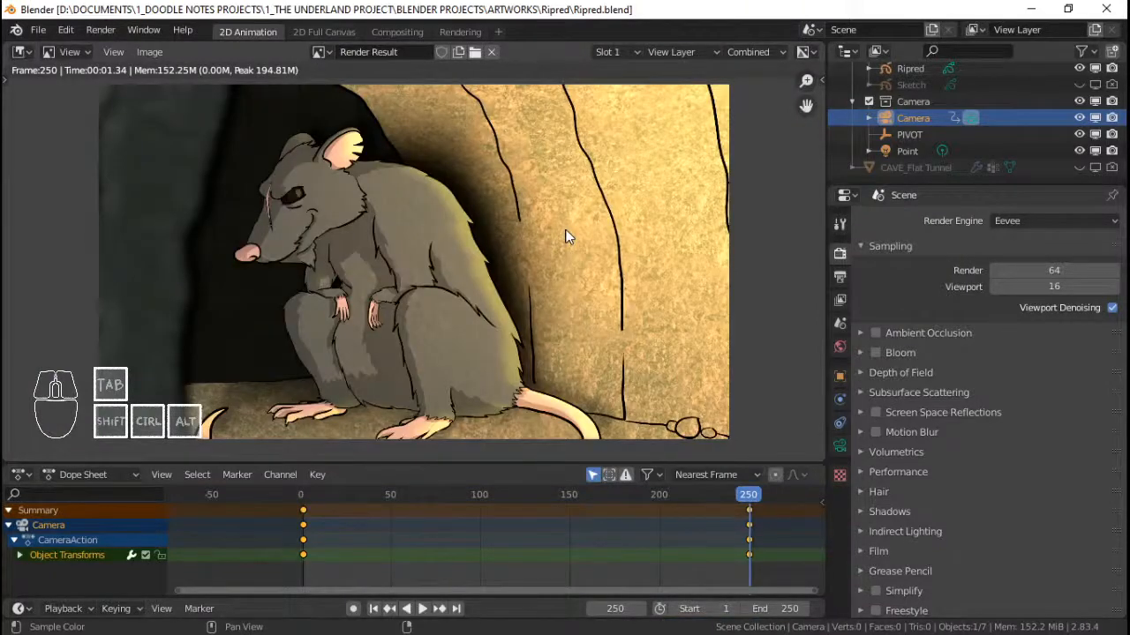
scroll(436, 254, "up", 3)
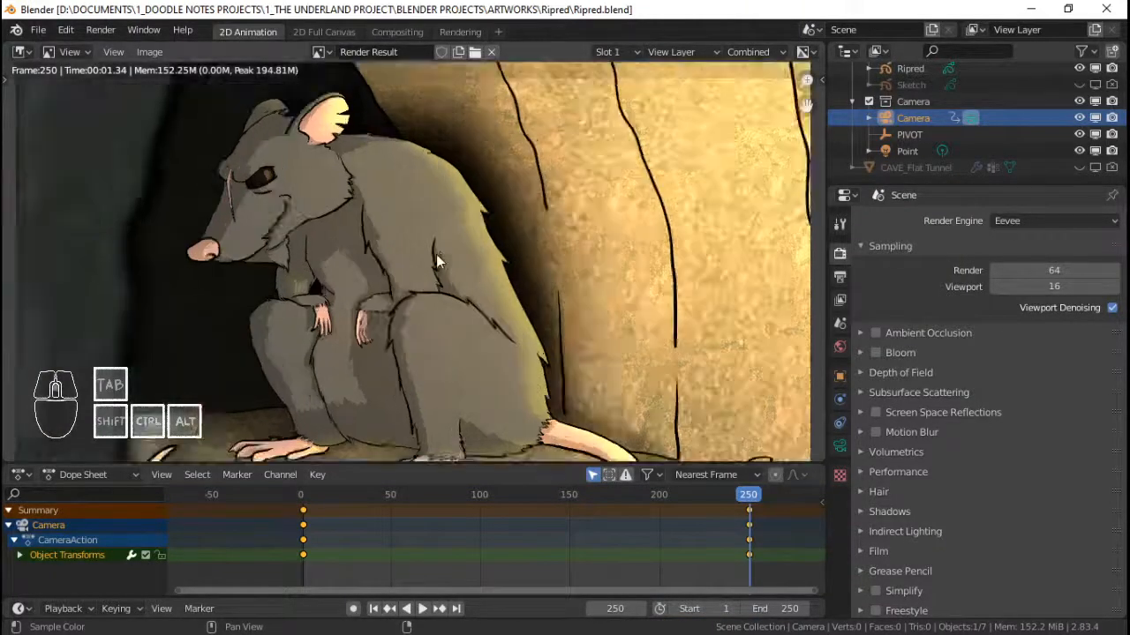
scroll(436, 254, "down", 3)
scroll(437, 255, "down", 2)
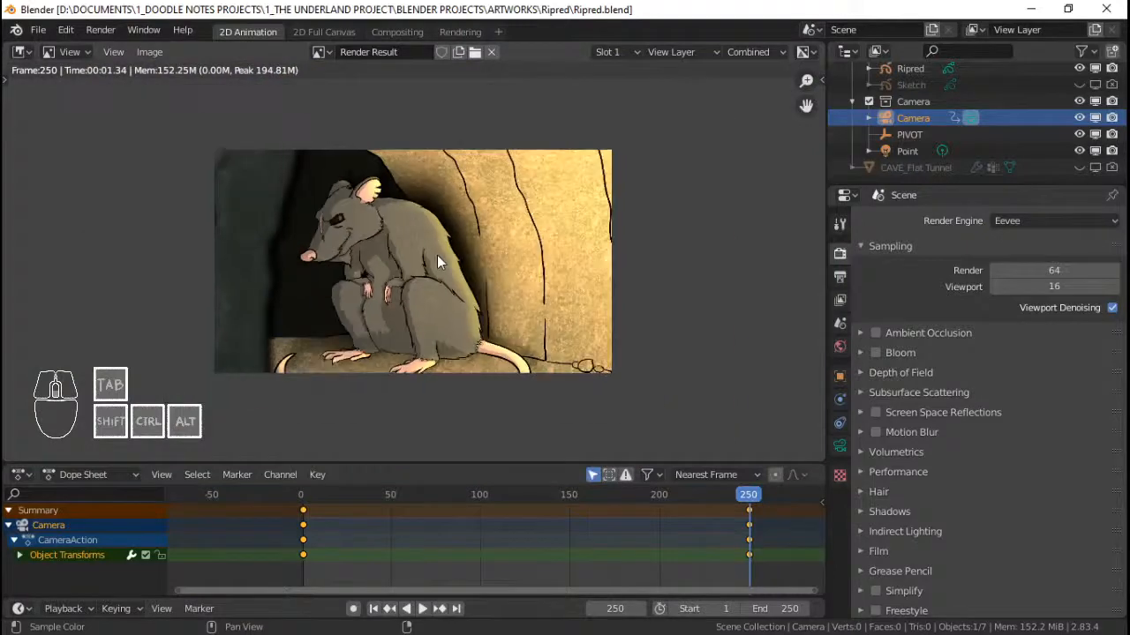
scroll(436, 255, "up", 1)
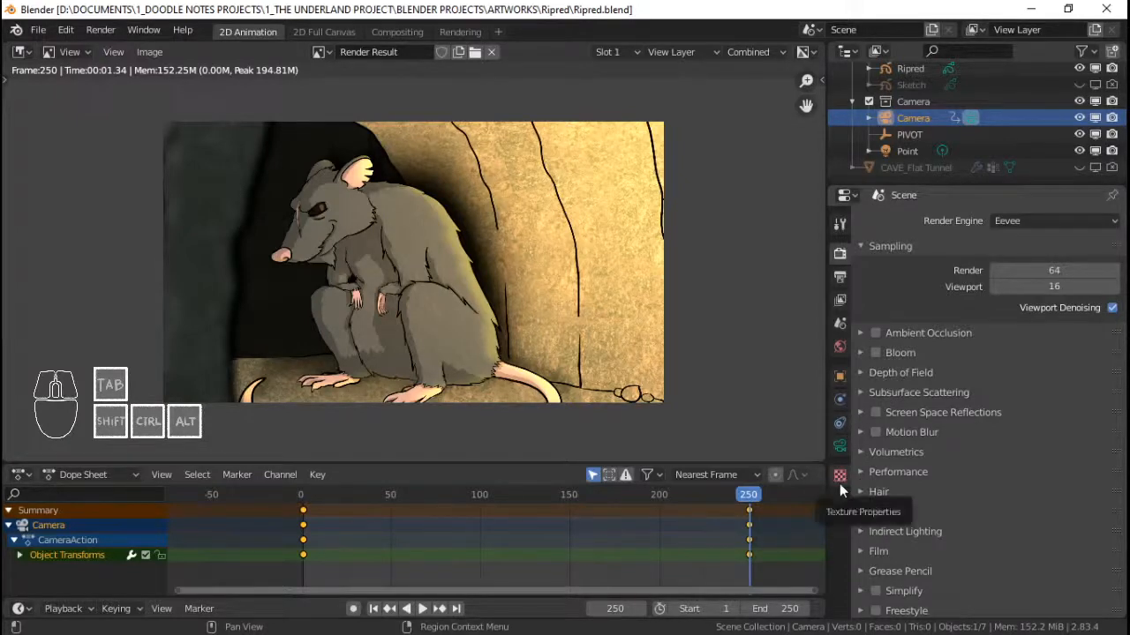
- Switch to the Compositing workspace and enable Use Nodes for the scene
scroll(924, 503, "down", 5)
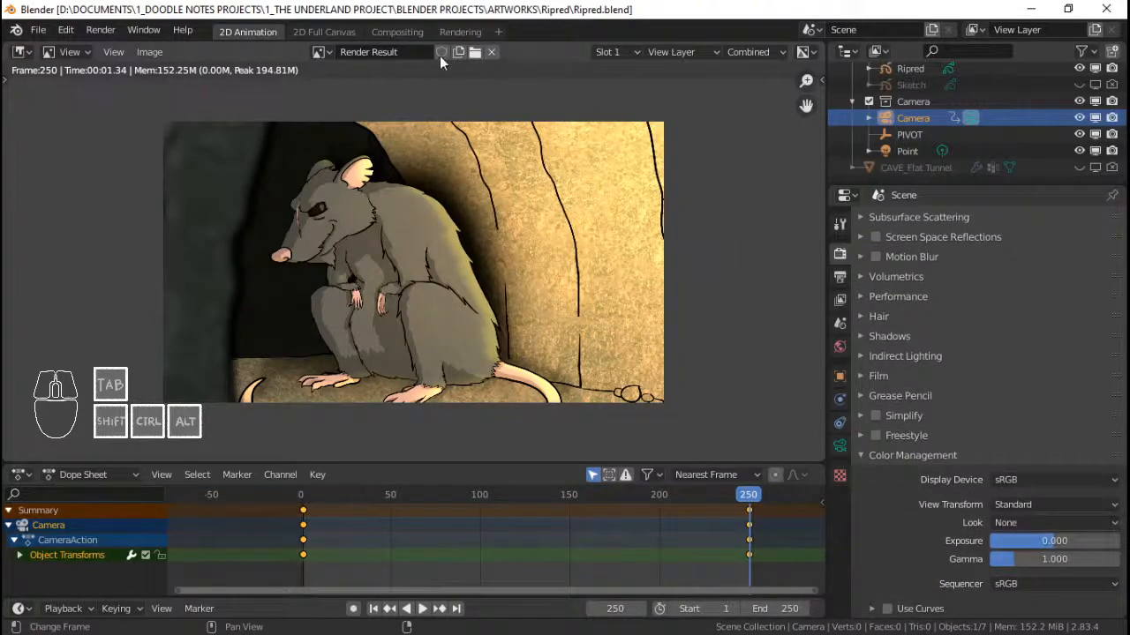
left_click(398, 31)
left_click(184, 53)
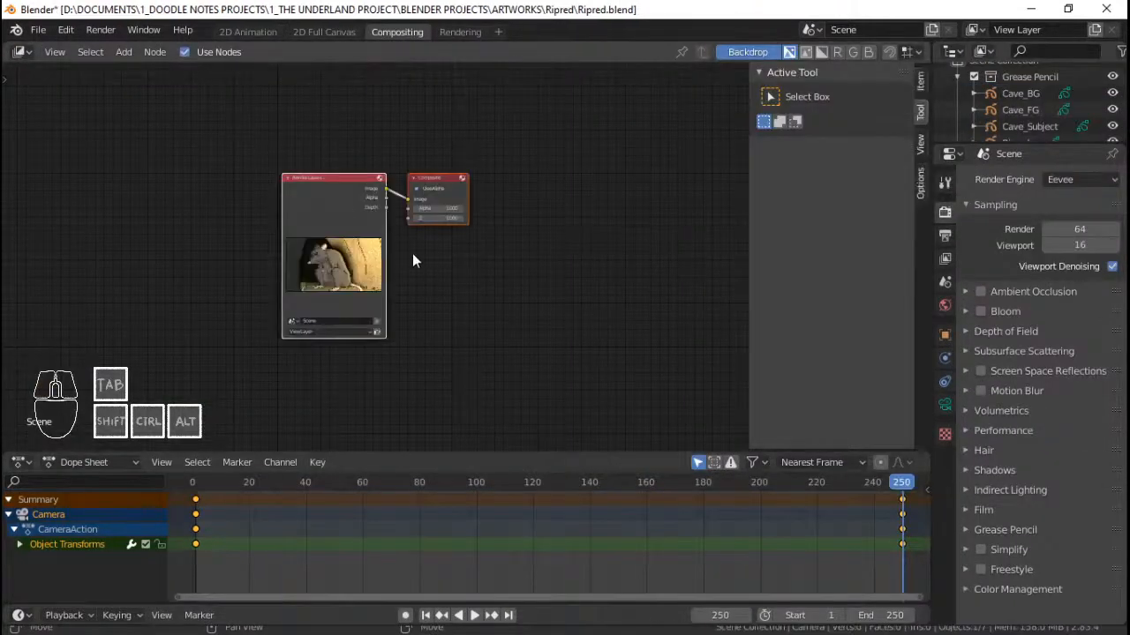
scroll(412, 253, "up", 4)
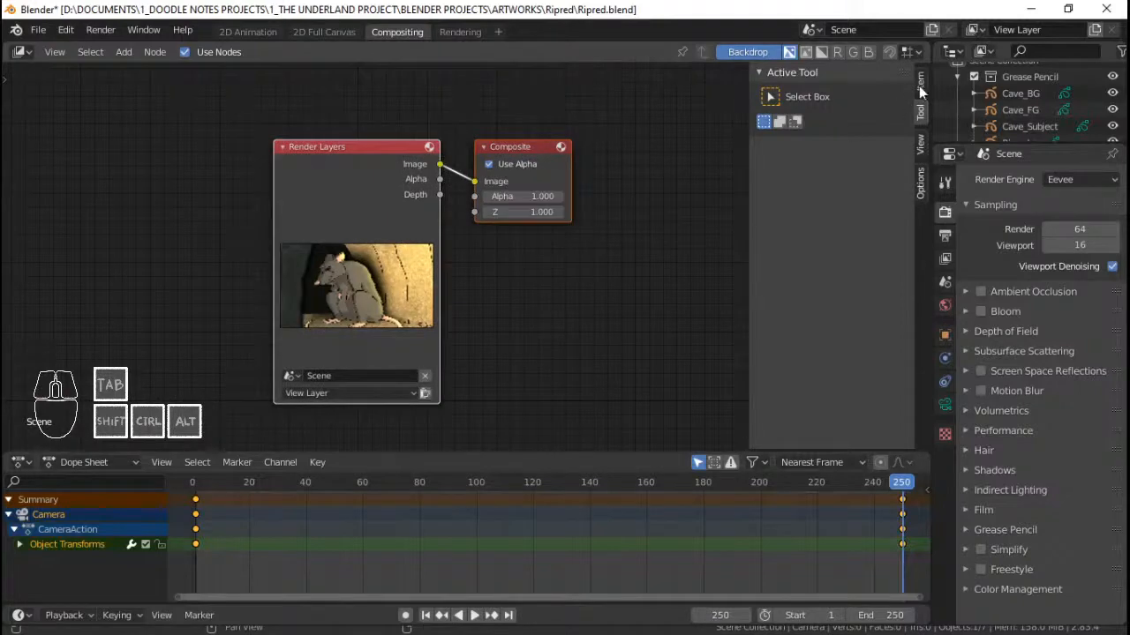
- Merge the Dope Sheet area into the node editor, split the node editor vertically, and turn the new area into an Image Editor
left_click_drag(912, 450, 894, 502)
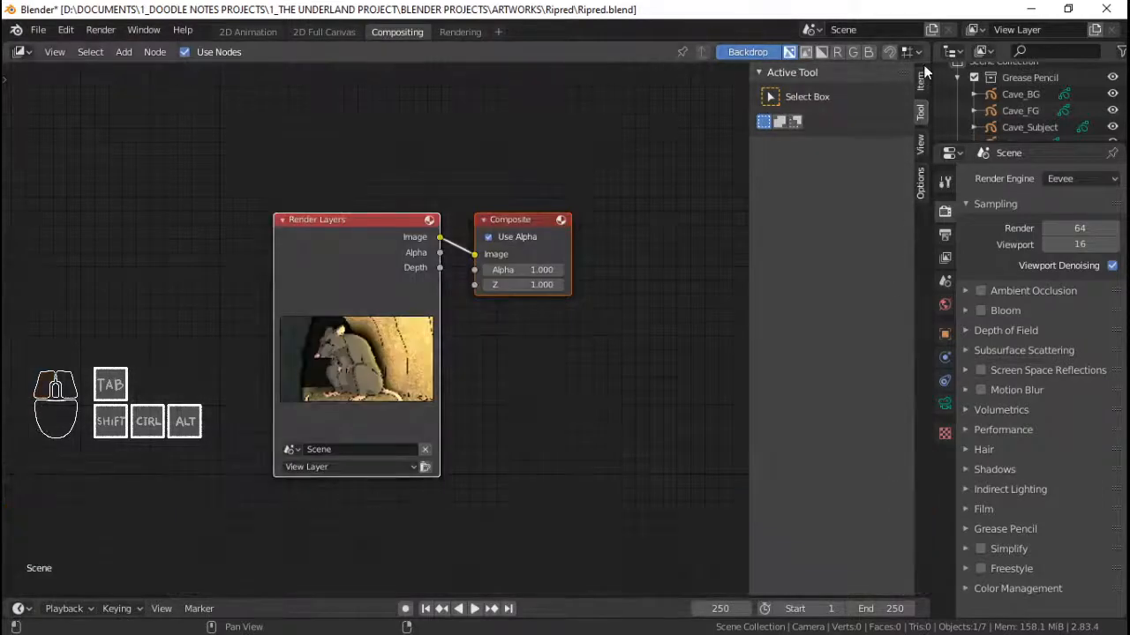
left_click_drag(924, 73, 608, 101)
left_click(627, 51)
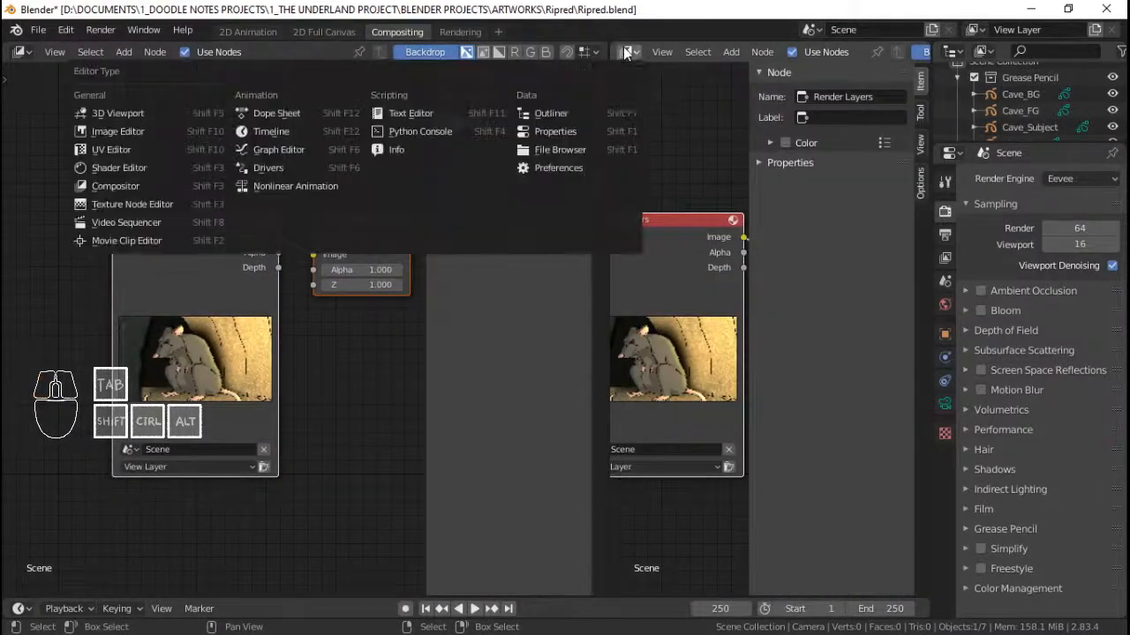
left_click(124, 131)
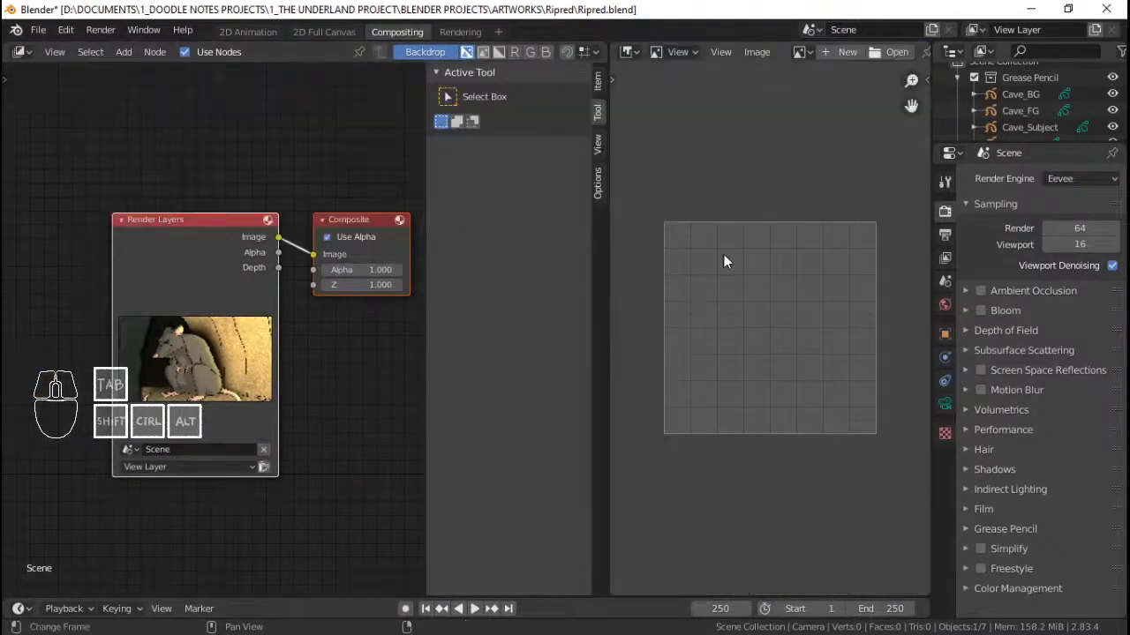
- Display the Render Result in the Image Editor and widen that area
left_click(801, 52)
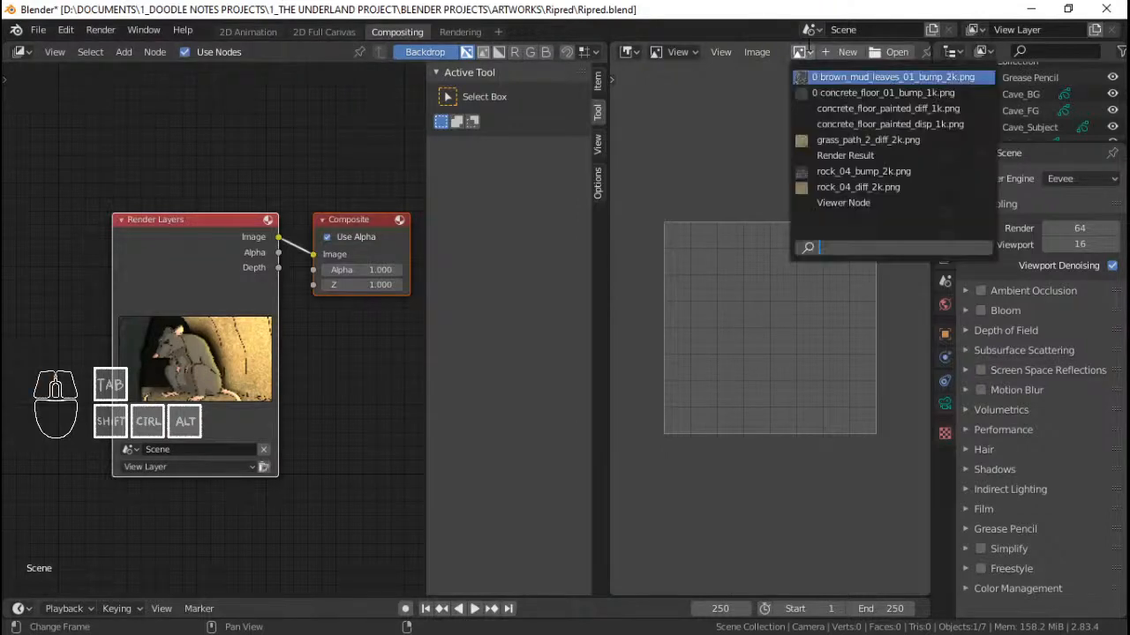
left_click(829, 156)
scroll(759, 294, "down", 4)
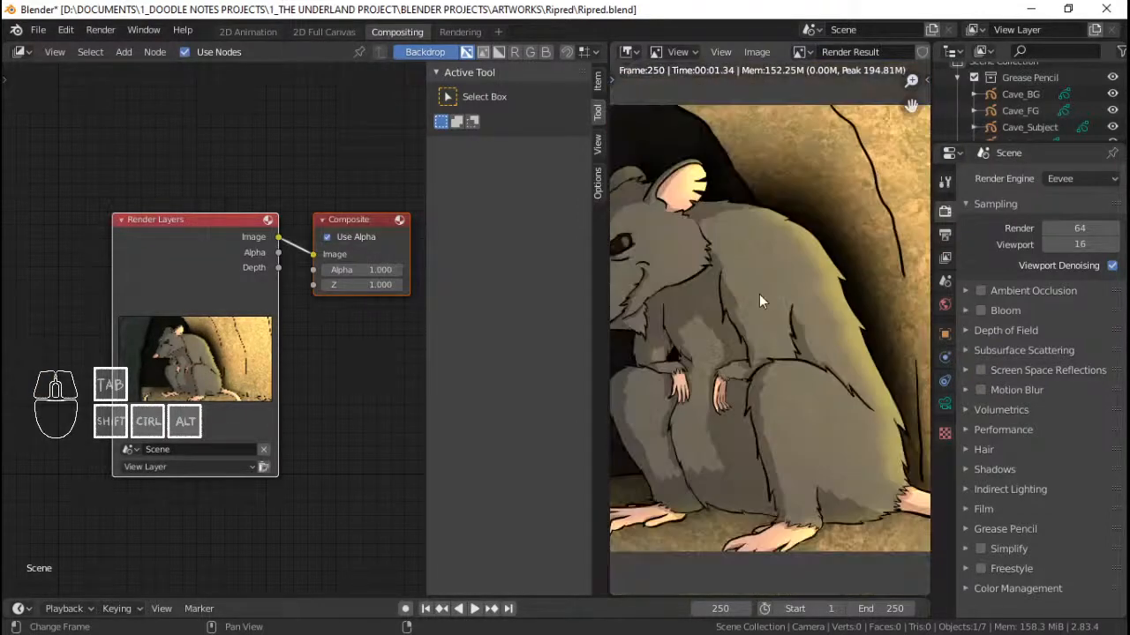
left_click_drag(608, 357, 554, 349)
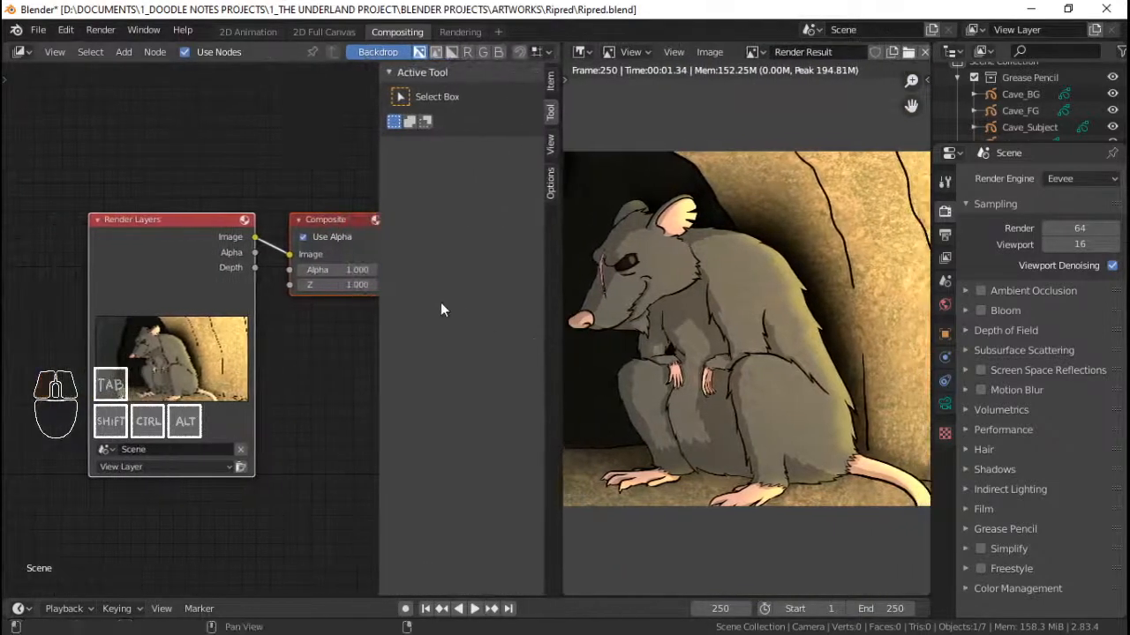
- Hide the node editor's sidebar and widen the Image Editor further to show more of the rendered rat
key("t")
key("t")
key("n")
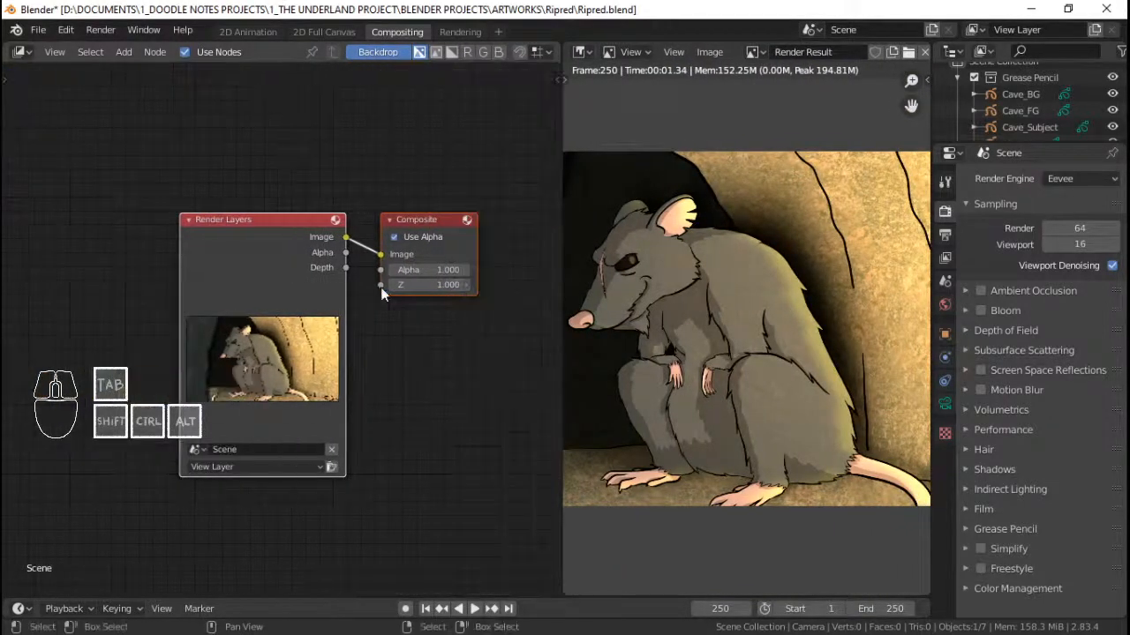
scroll(438, 293, "up", 1)
middle_click_drag(503, 321, 412, 303)
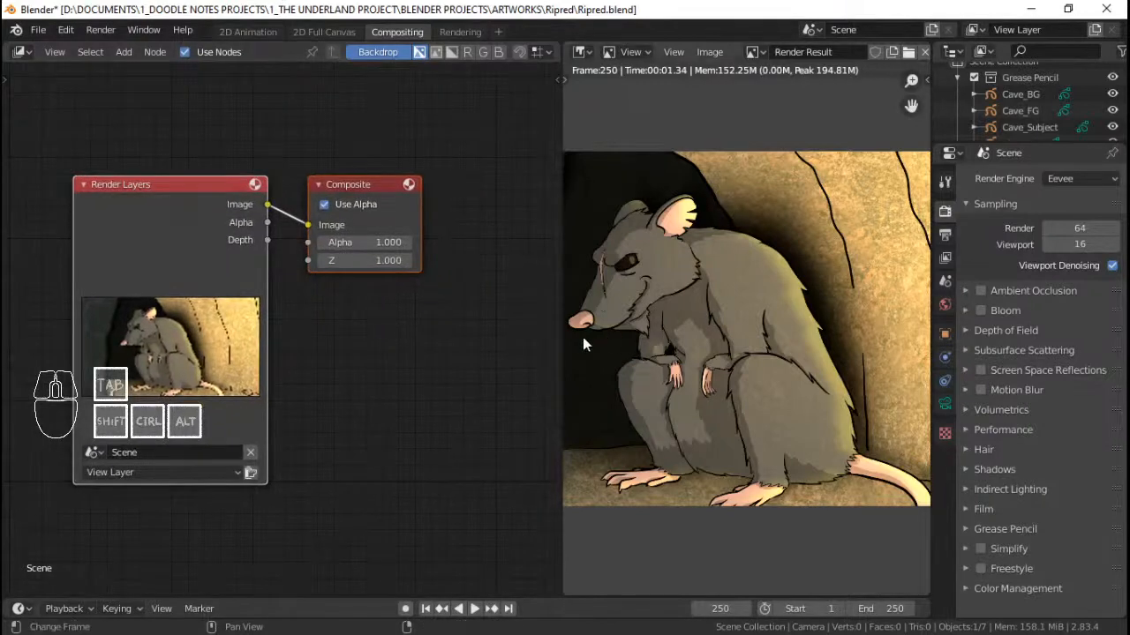
left_click_drag(560, 335, 455, 326)
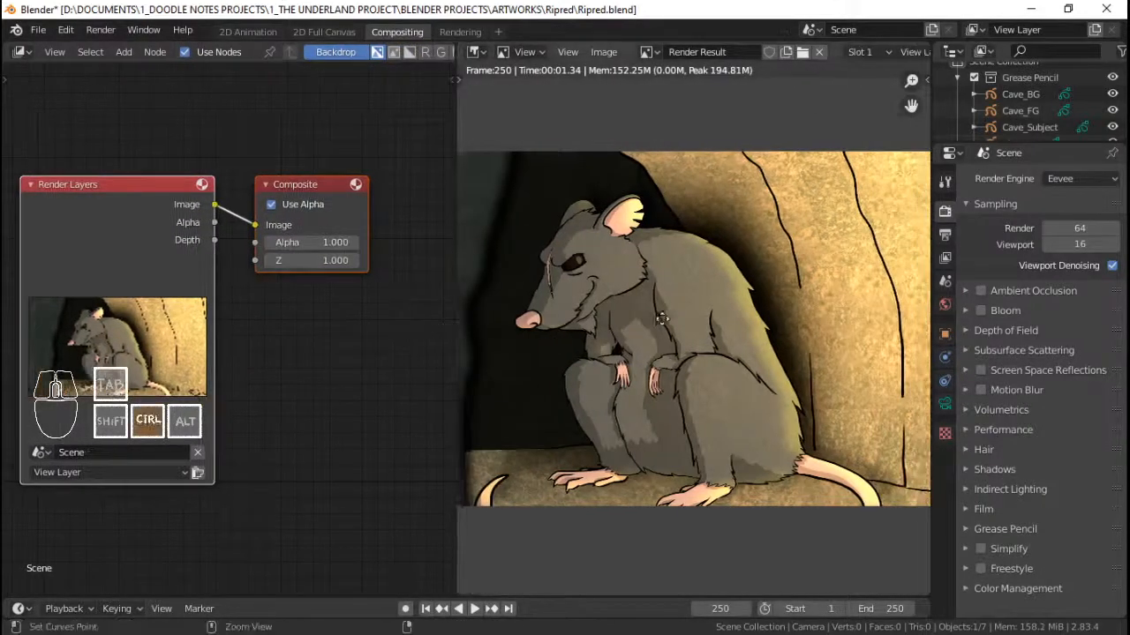
- Examine the Render Result of the rat up close and as a whole beside the compositing nodes
scroll(668, 279, "up", 1)
scroll(668, 280, "up", 1)
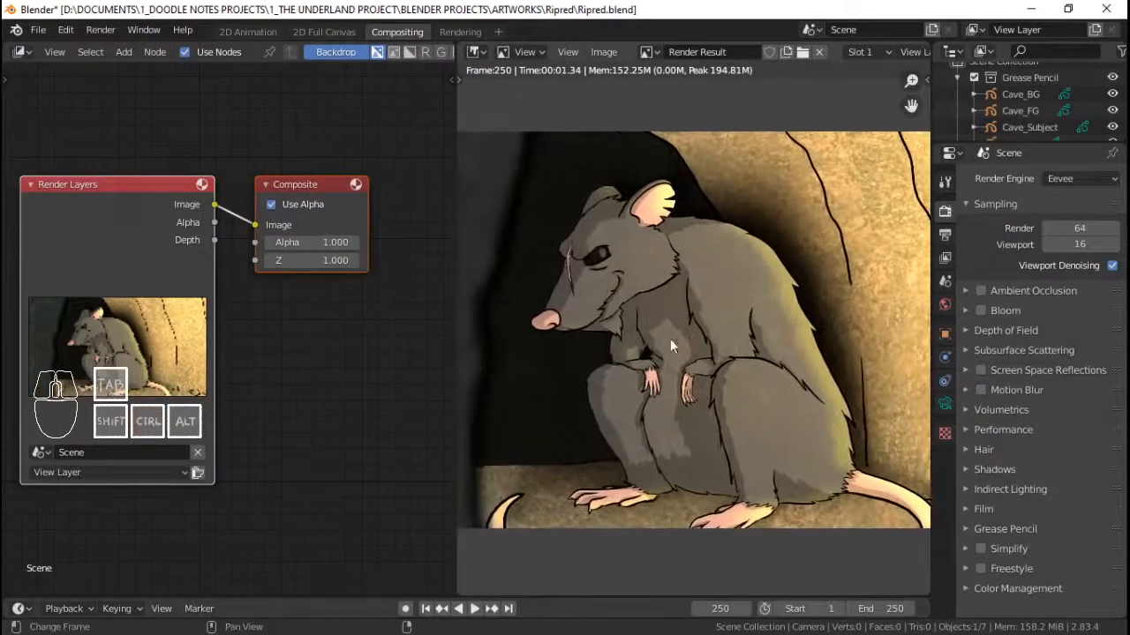
middle_click_drag(669, 338, 674, 371, "ctrl")
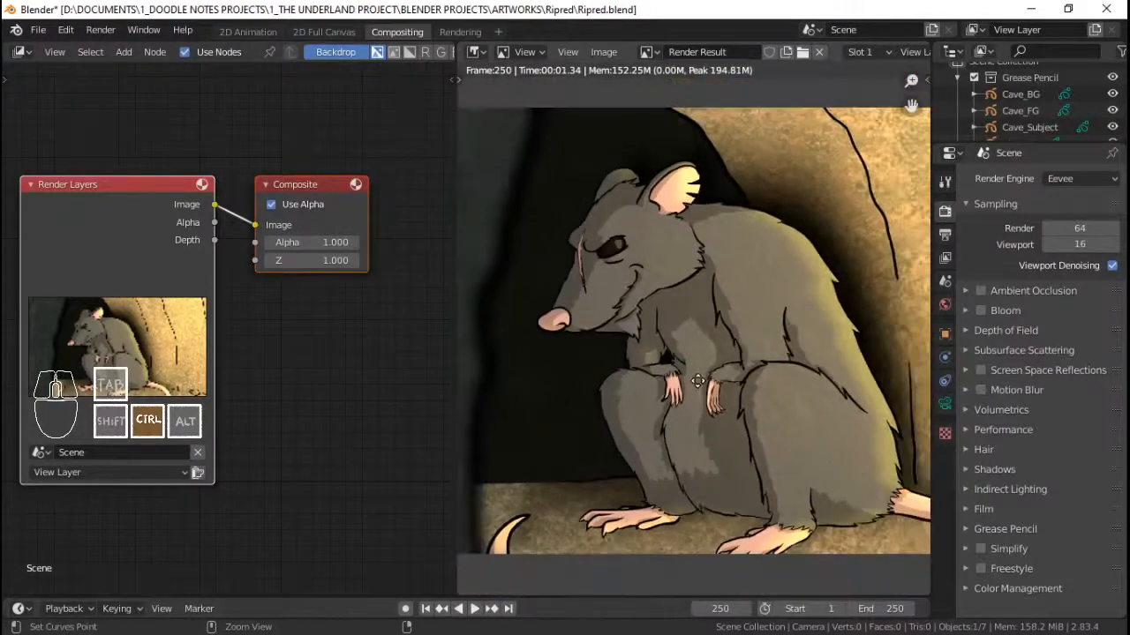
scroll(251, 355, "up", 1)
middle_click_drag(251, 355, 286, 344)
middle_click_drag(286, 345, 357, 317, "ctrl")
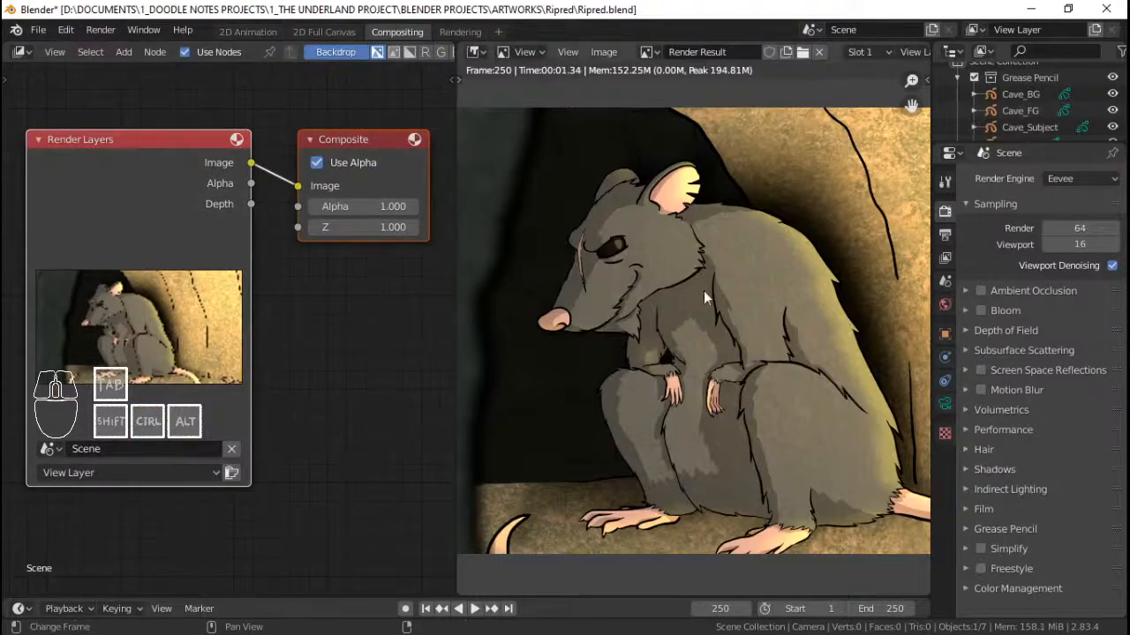
scroll(640, 318, "down", 3)
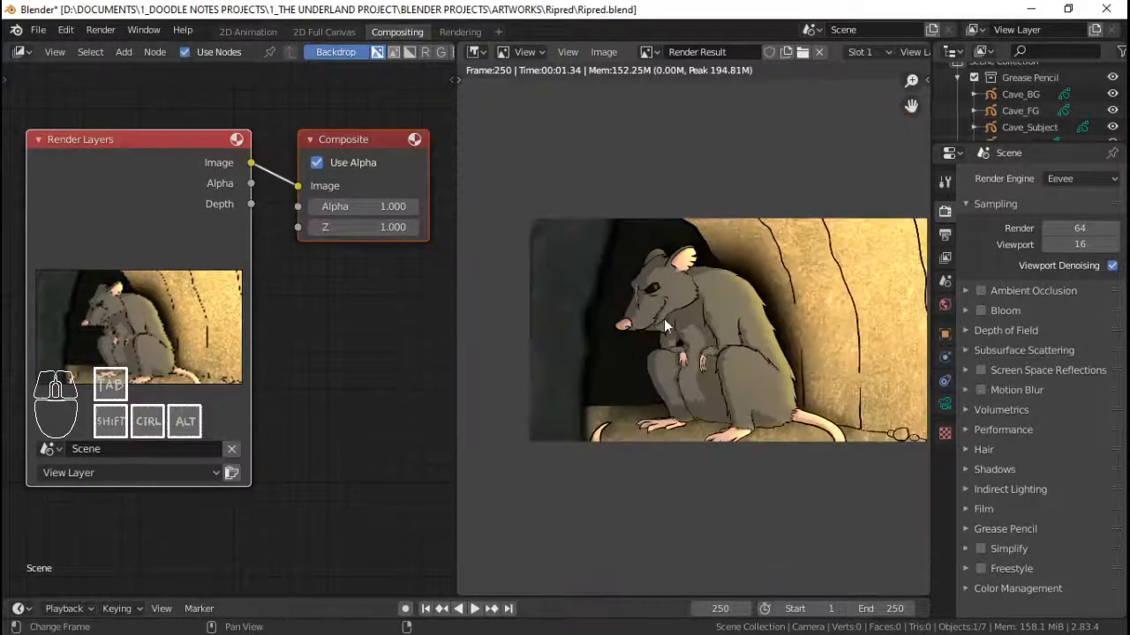
scroll(778, 318, "up", 2)
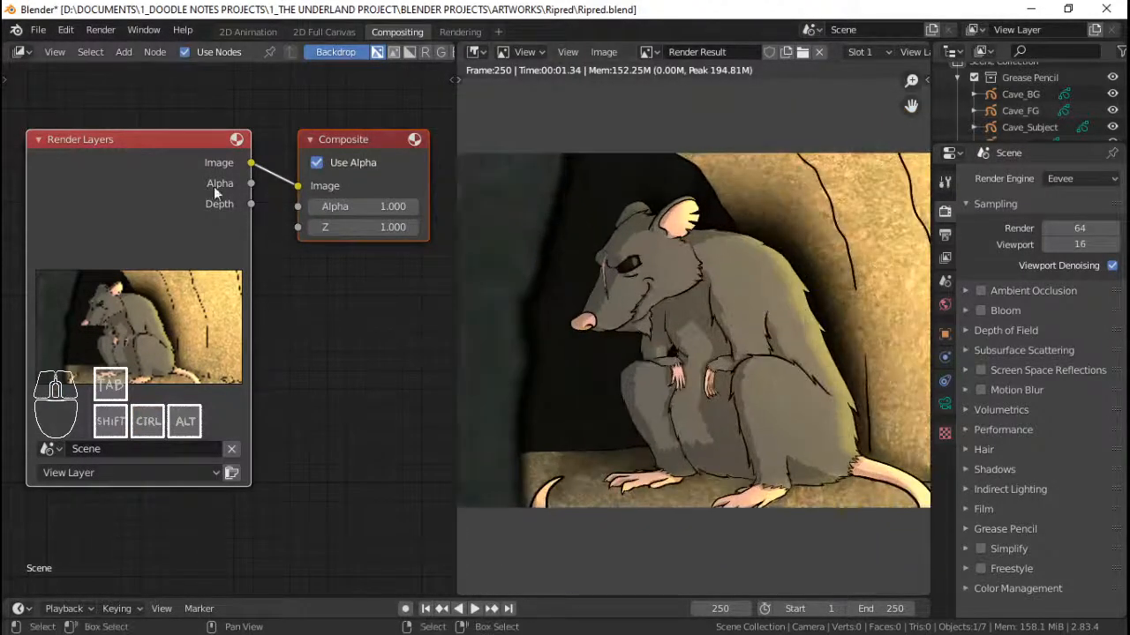
- Insert a Lens Distortion node on the image link between Render Layers and Composite, and arrange the nodes with space between them
left_click(199, 166)
middle_click_drag(288, 204, 343, 204)
left_click_drag(272, 162, 187, 165)
key("shift+a")
mouse_move(183, 351)
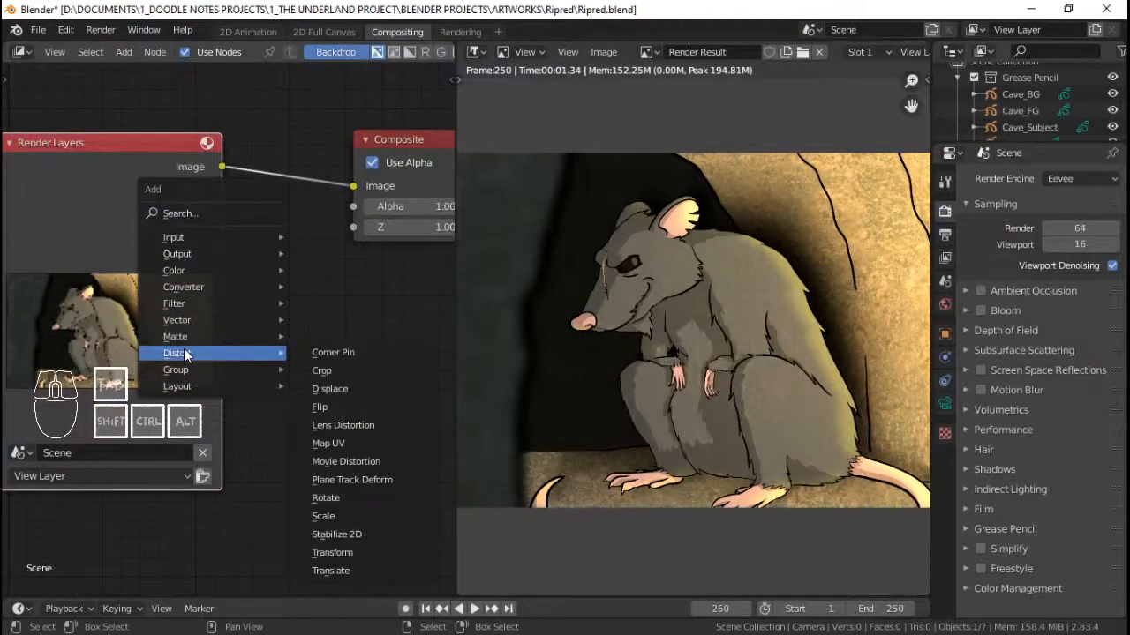
left_click(387, 425)
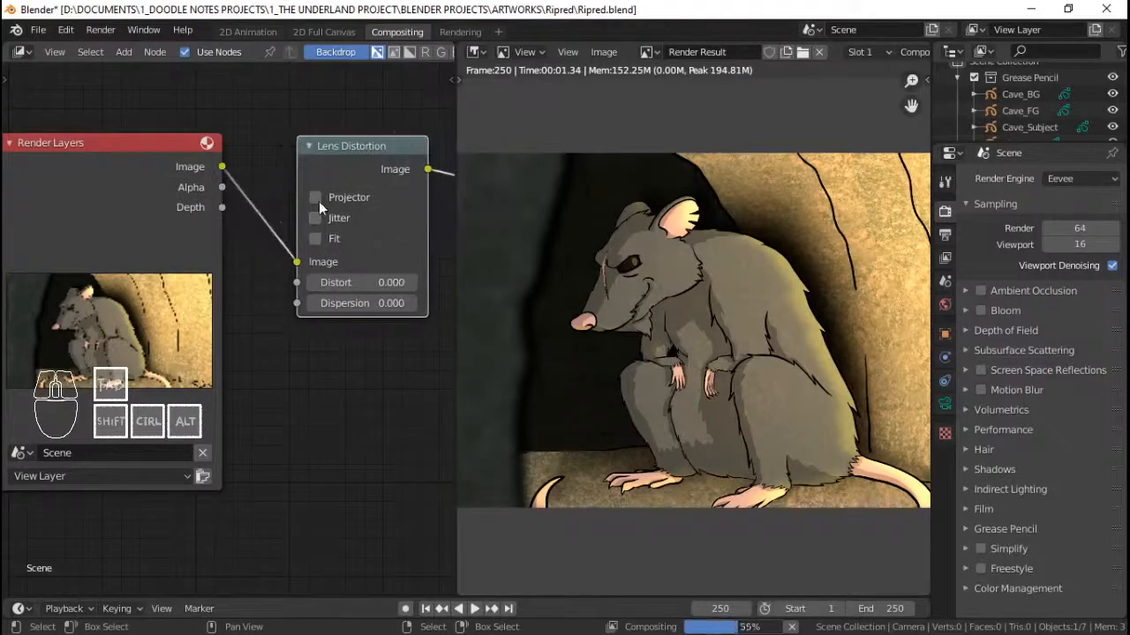
left_click(274, 232)
middle_click_drag(275, 234, 224, 237)
left_click_drag(416, 156, 373, 160)
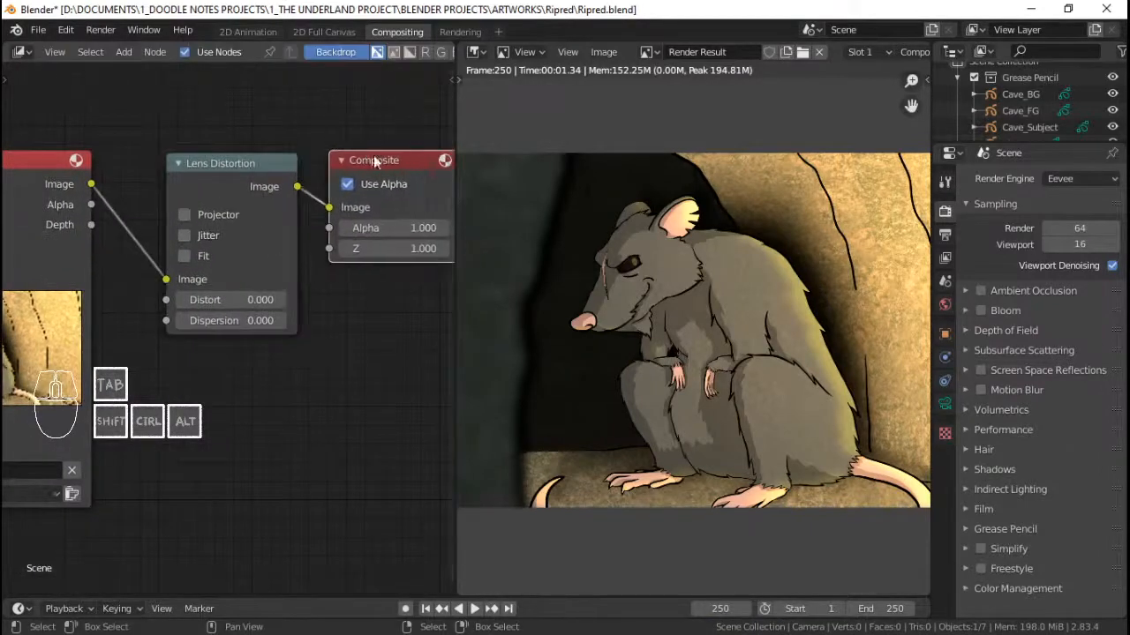
- Set the Lens Distortion node's Distort to 0.005 and Dispersion to 0.05
left_click(248, 300)
type(".005")
key("Return")
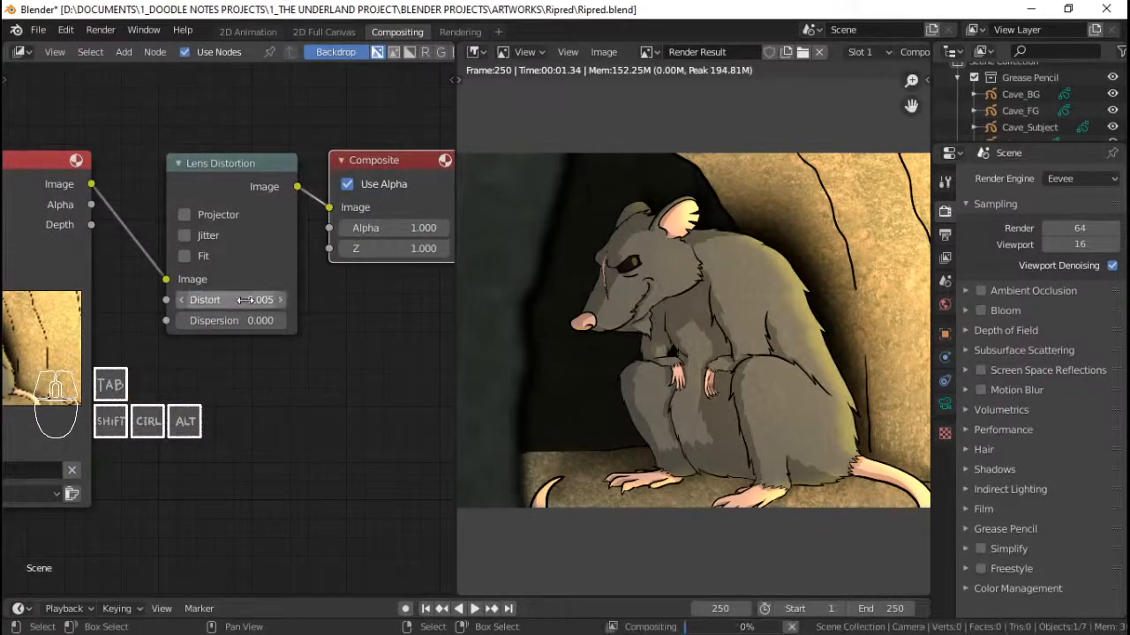
left_click(235, 320)
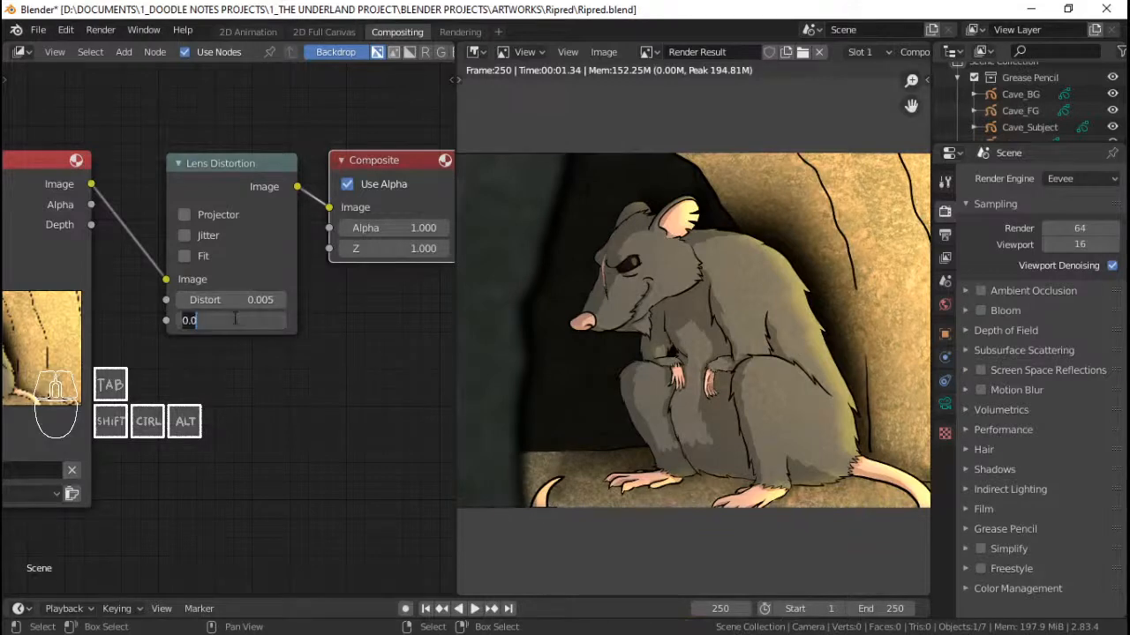
type(".05")
key("Return")
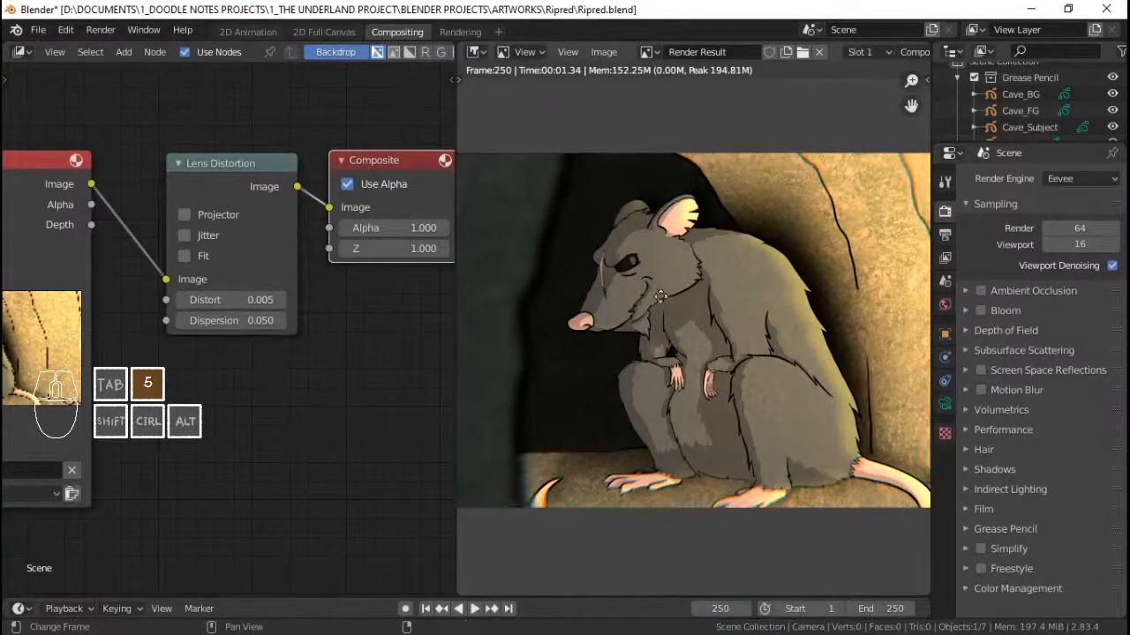
- Enable Projector on the Lens Distortion node and check its effect on the rat's face and body
left_click(208, 214)
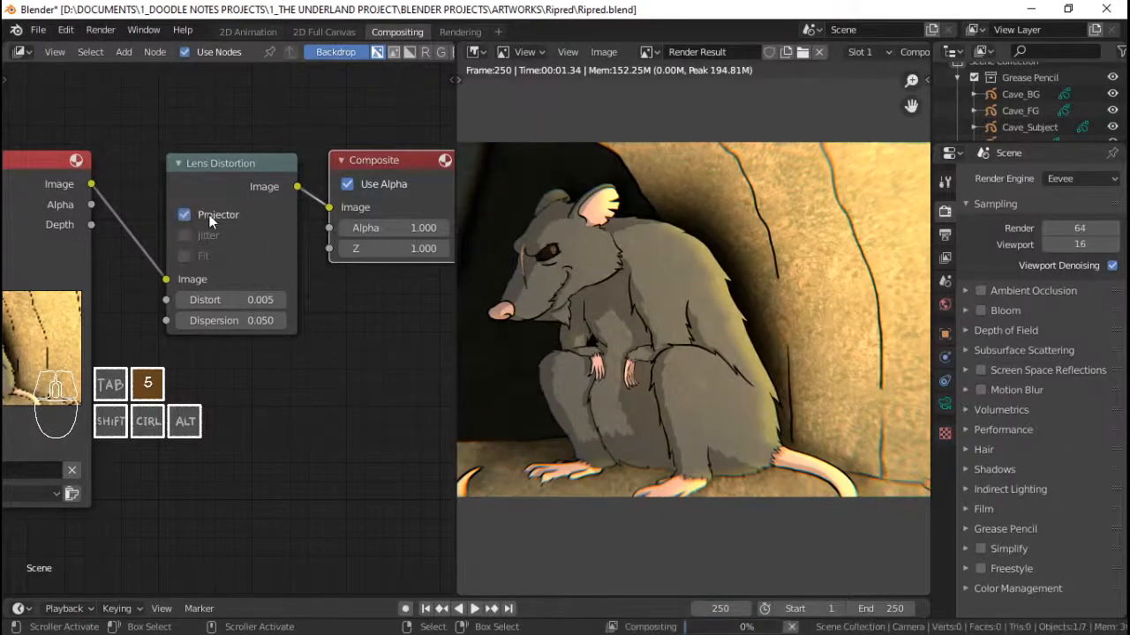
middle_click_drag(635, 295, 686, 295)
scroll(687, 300, "up", 3)
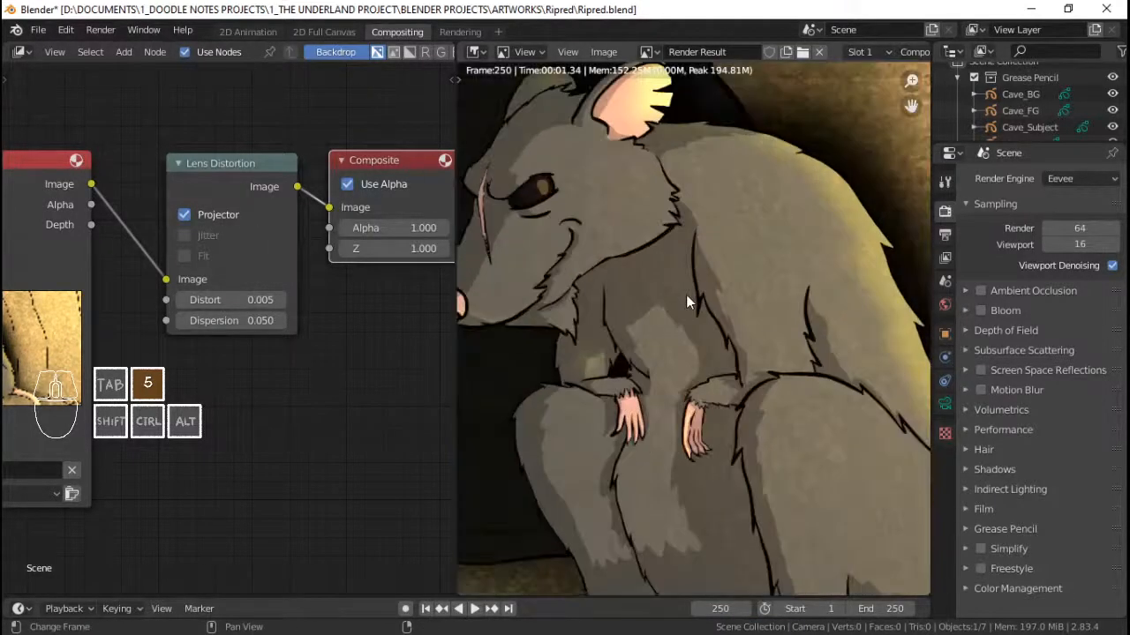
middle_click_drag(602, 262, 695, 287)
scroll(695, 287, "up", 2)
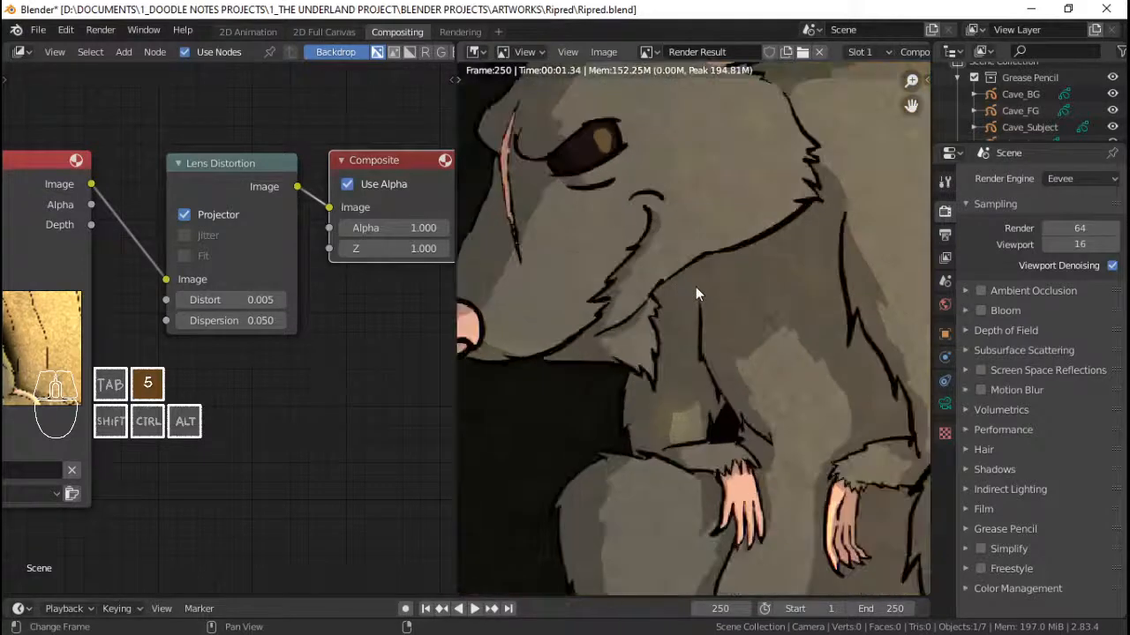
scroll(696, 287, "down", 3)
scroll(694, 286, "up", 1)
scroll(693, 286, "up", 1)
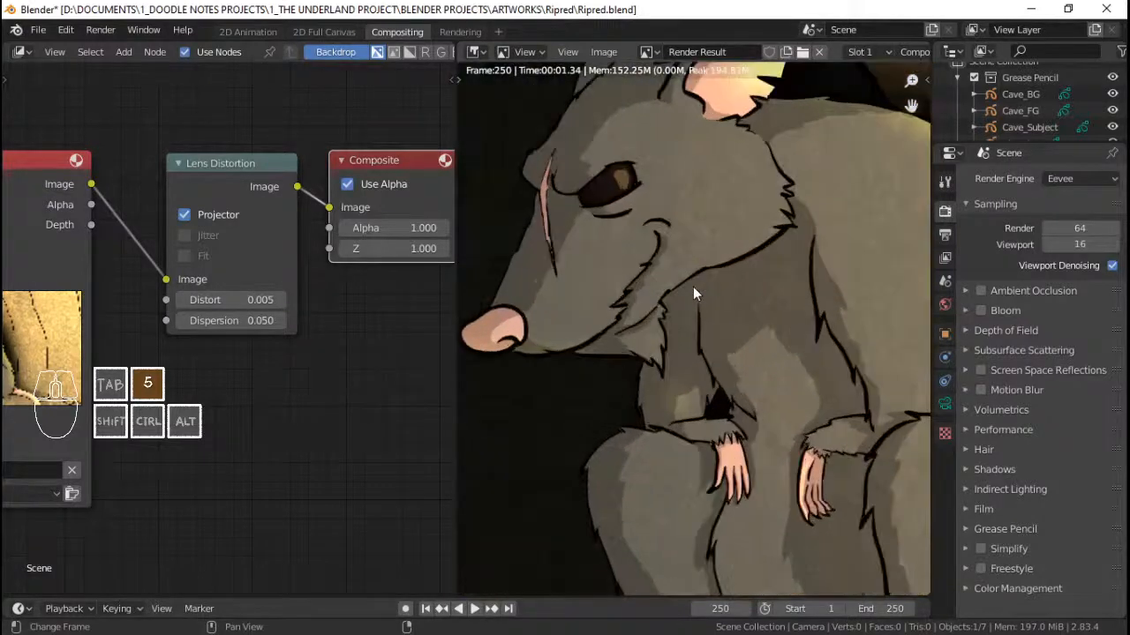
- Compare the image with Projector off and on, leave it enabled, and set the Lens Distortion's Distort to 0.05
left_click(184, 216)
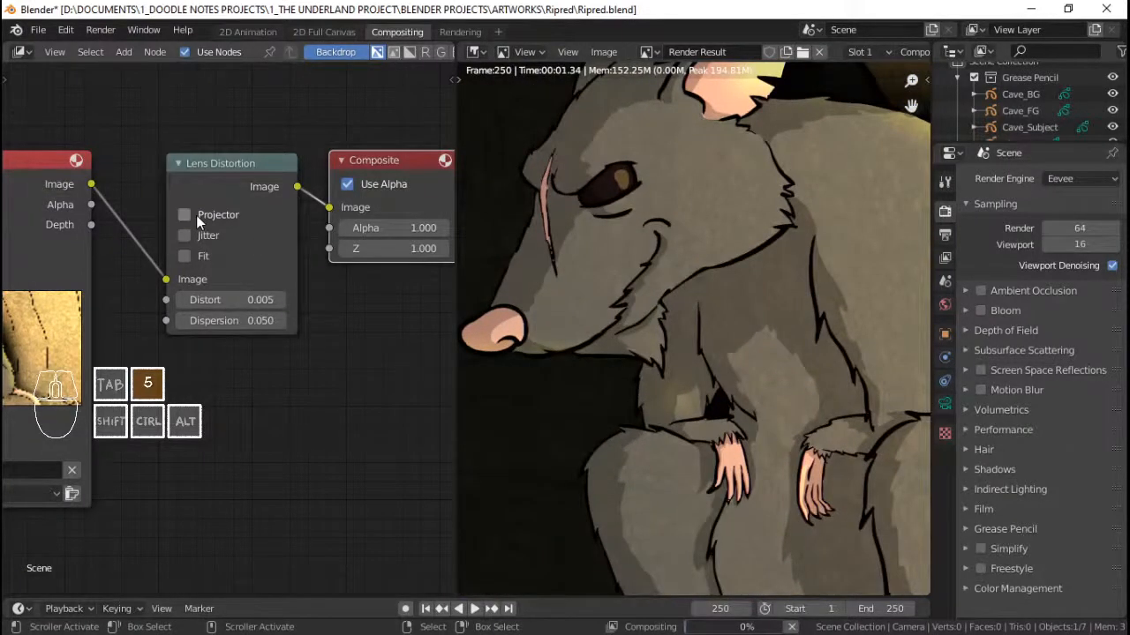
left_click(184, 215)
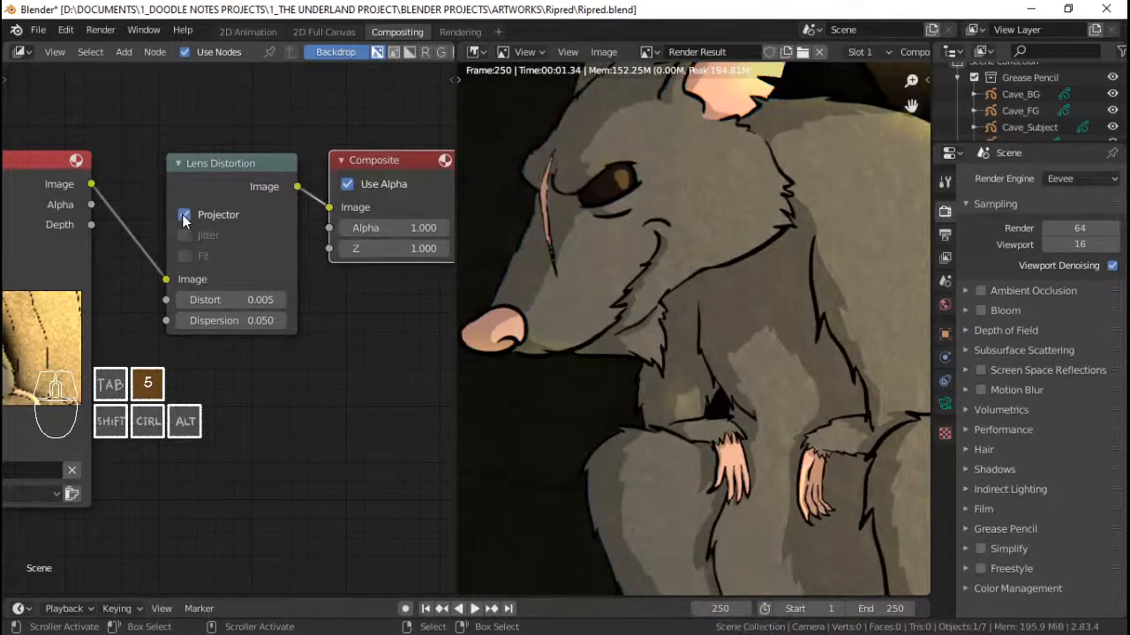
left_click(231, 300)
type(".05")
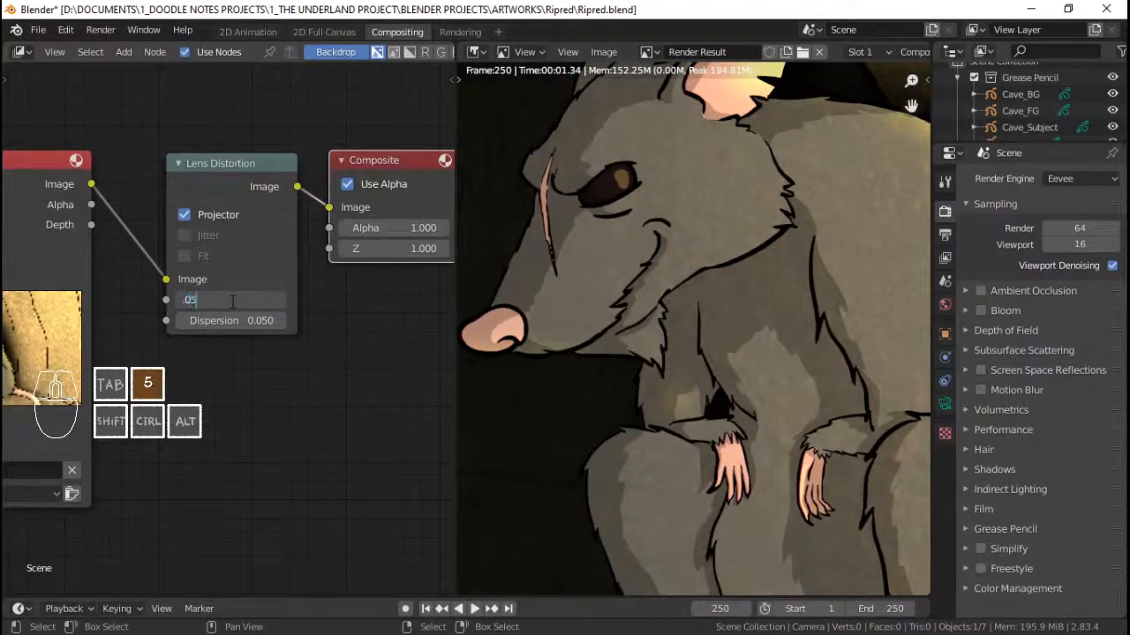
key("Return")
- Examine the distortion and colour fringing on the rat's outlines, face, hands and legs in the composited image
scroll(655, 288, "down", 4)
scroll(655, 288, "down", 1)
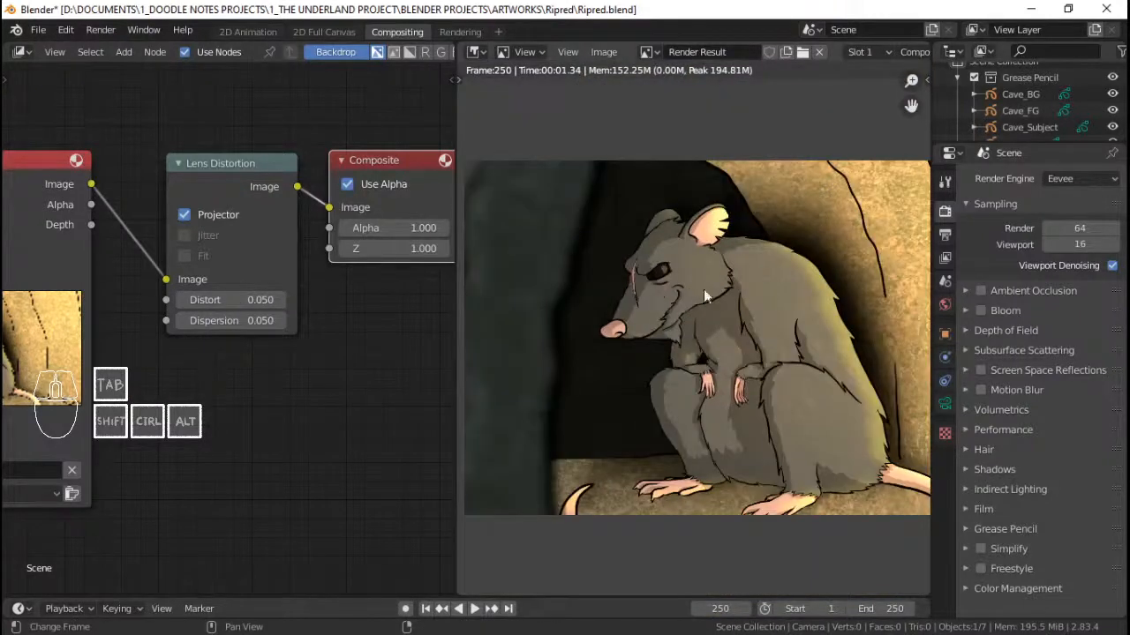
middle_click_drag(704, 289, 771, 313)
scroll(534, 265, "up", 4)
scroll(534, 265, "down", 1)
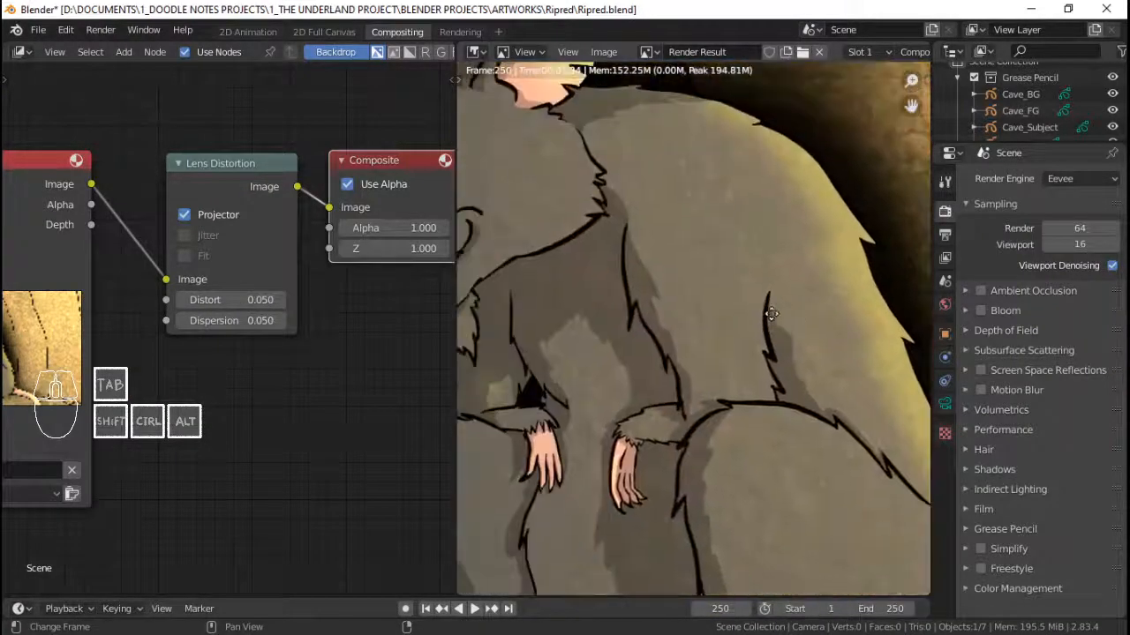
middle_click_drag(634, 310, 692, 319)
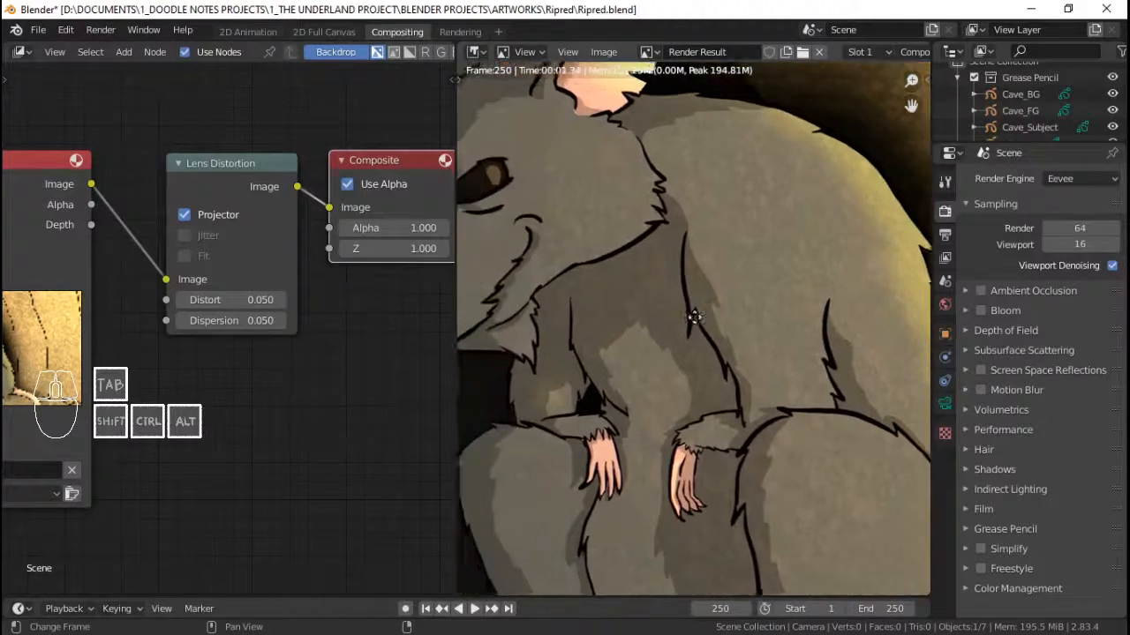
scroll(653, 302, "up", 2)
middle_click_drag(601, 281, 675, 332)
scroll(637, 294, "down", 3)
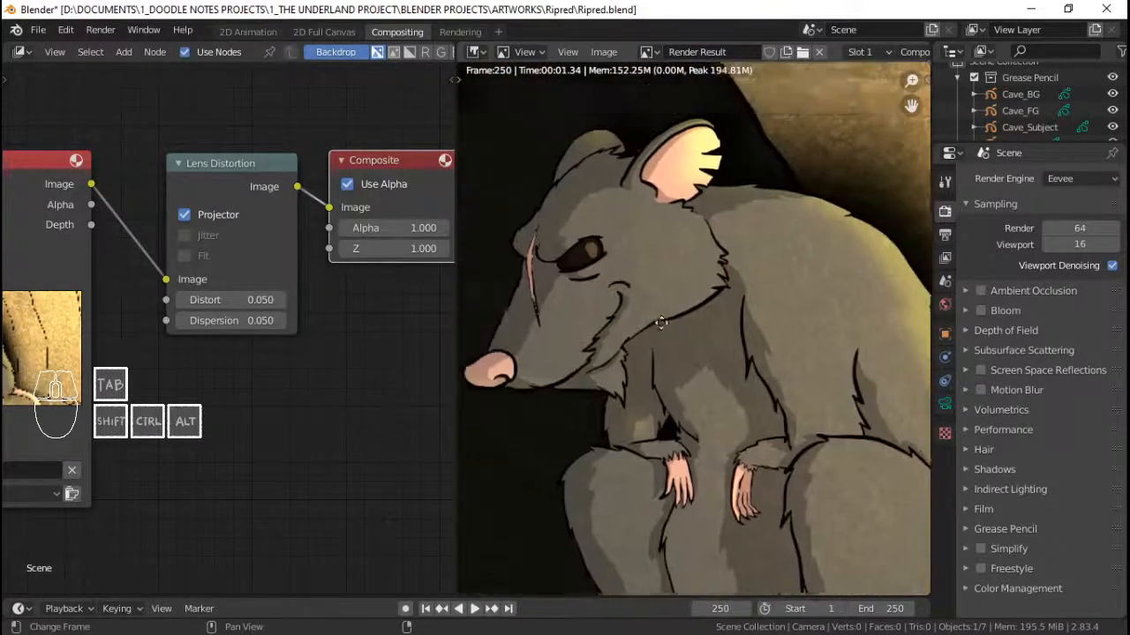
scroll(662, 322, "up", 2)
scroll(647, 269, "down", 2)
scroll(675, 368, "down", 1)
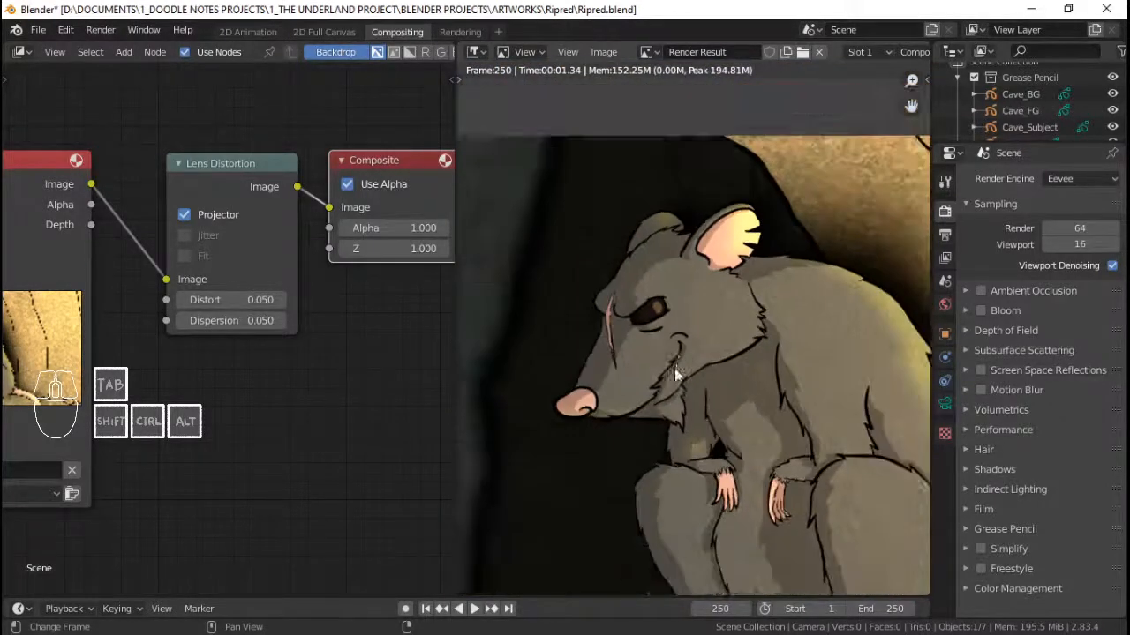
middle_click_drag(655, 429, 658, 332)
scroll(658, 340, "up", 2)
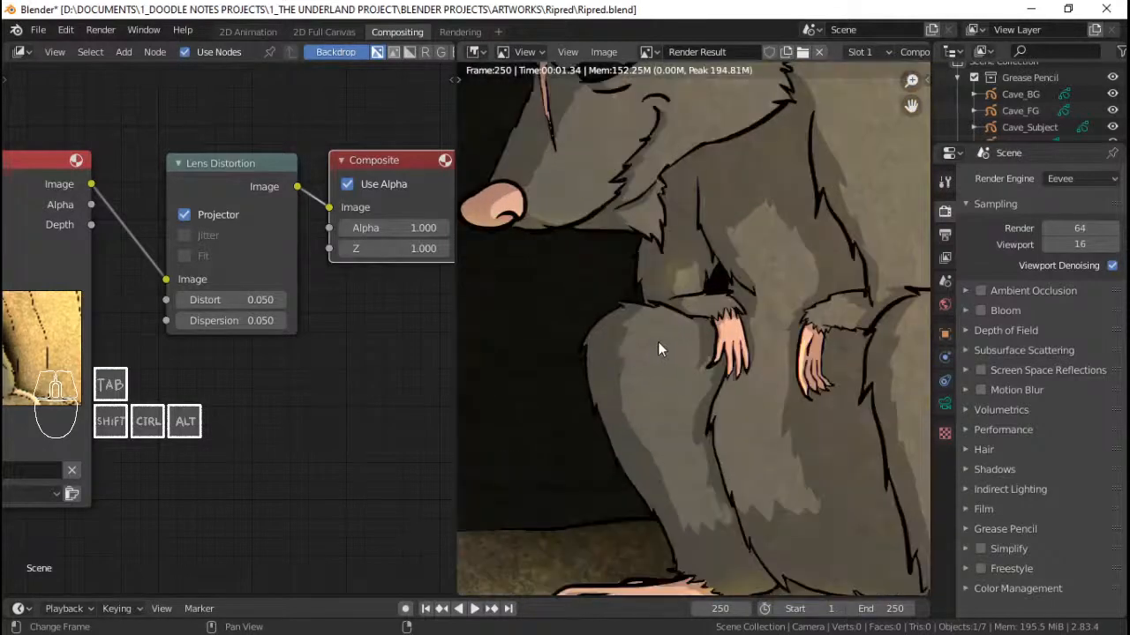
scroll(658, 341, "down", 1)
- Move the Lens Distortion node slightly away from the Composite node and review the whole composited image
left_click_drag(205, 186, 182, 187)
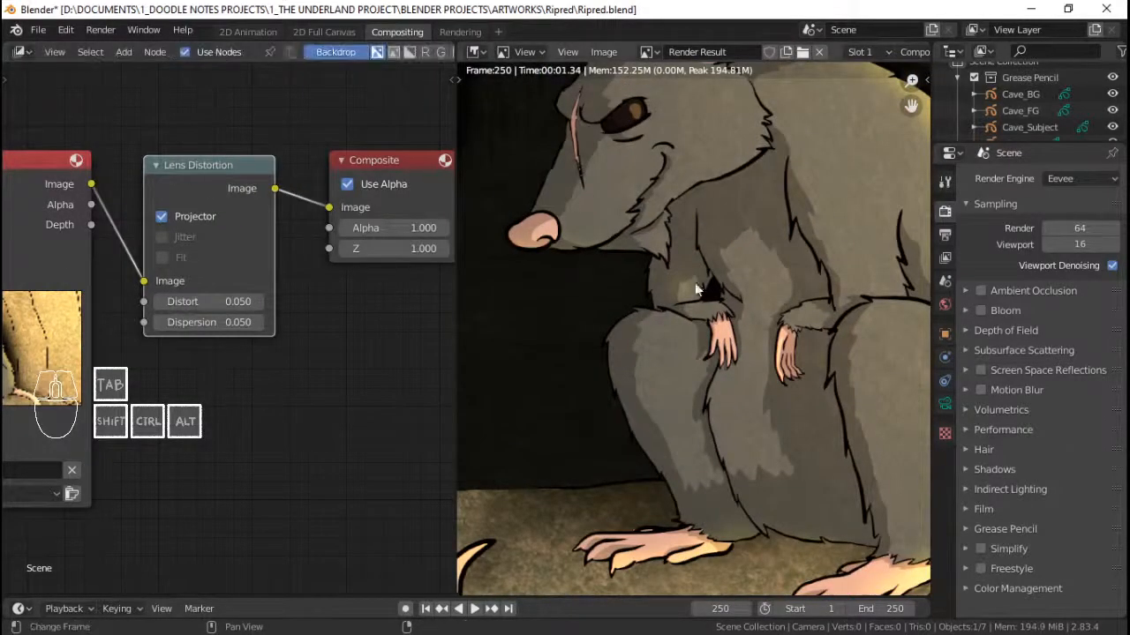
middle_click_drag(719, 304, 606, 271)
scroll(606, 271, "down", 5)
scroll(668, 287, "up", 4)
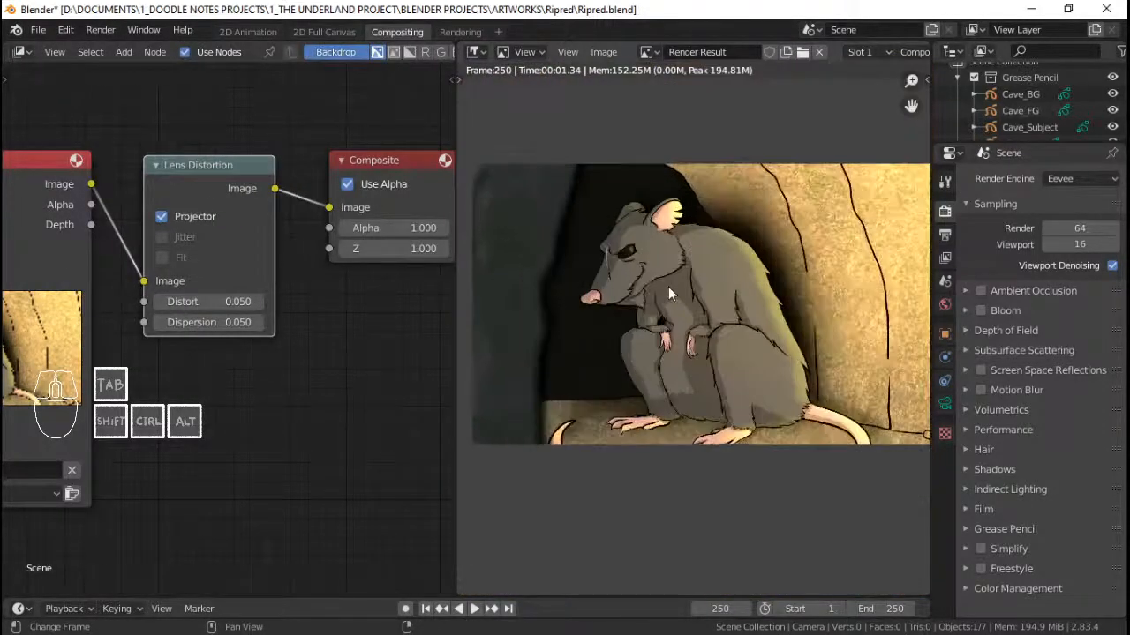
- Add a Glare node and insert it on the link between the Render Layers and Lens Distortion nodes
left_click_drag(200, 167, 193, 173)
key("shift+a")
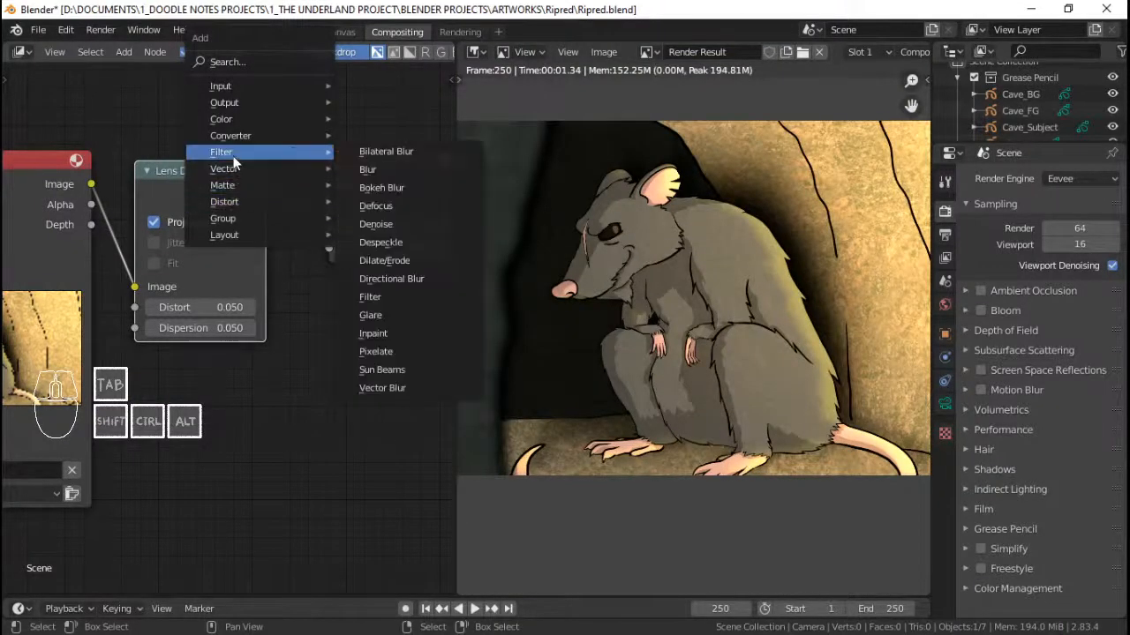
mouse_move(231, 122)
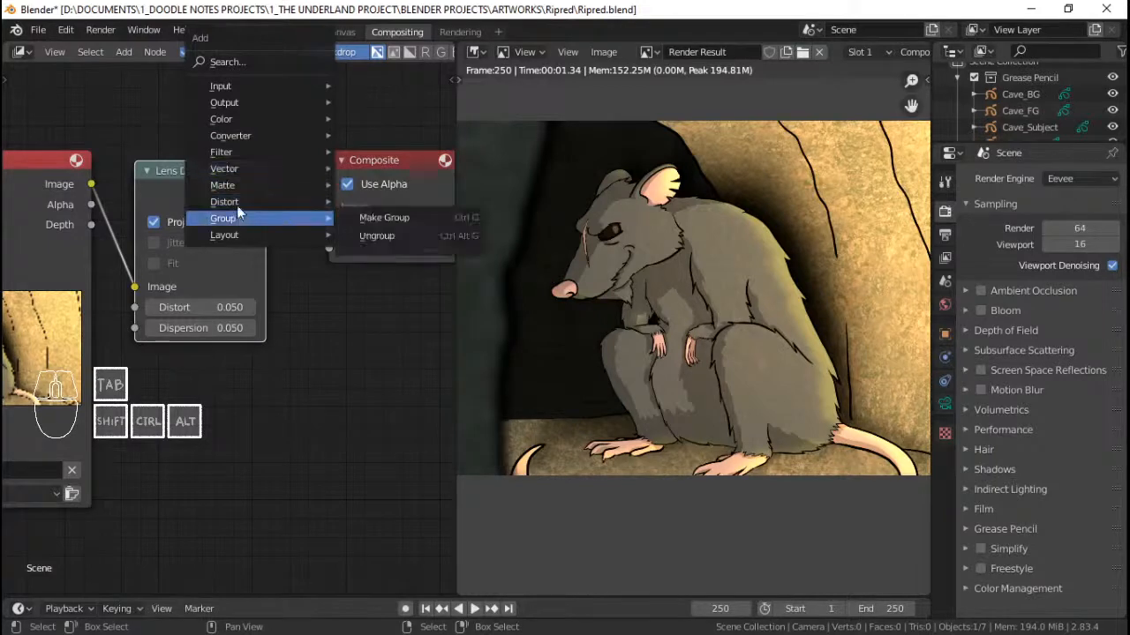
mouse_move(242, 153)
left_click(386, 315)
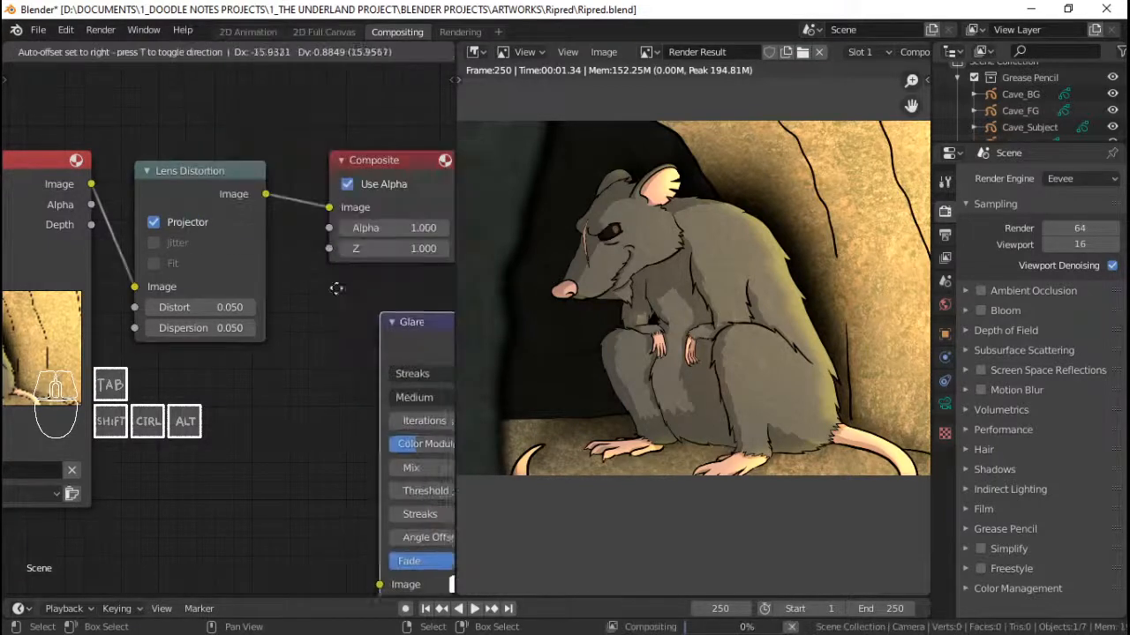
left_click(106, 124)
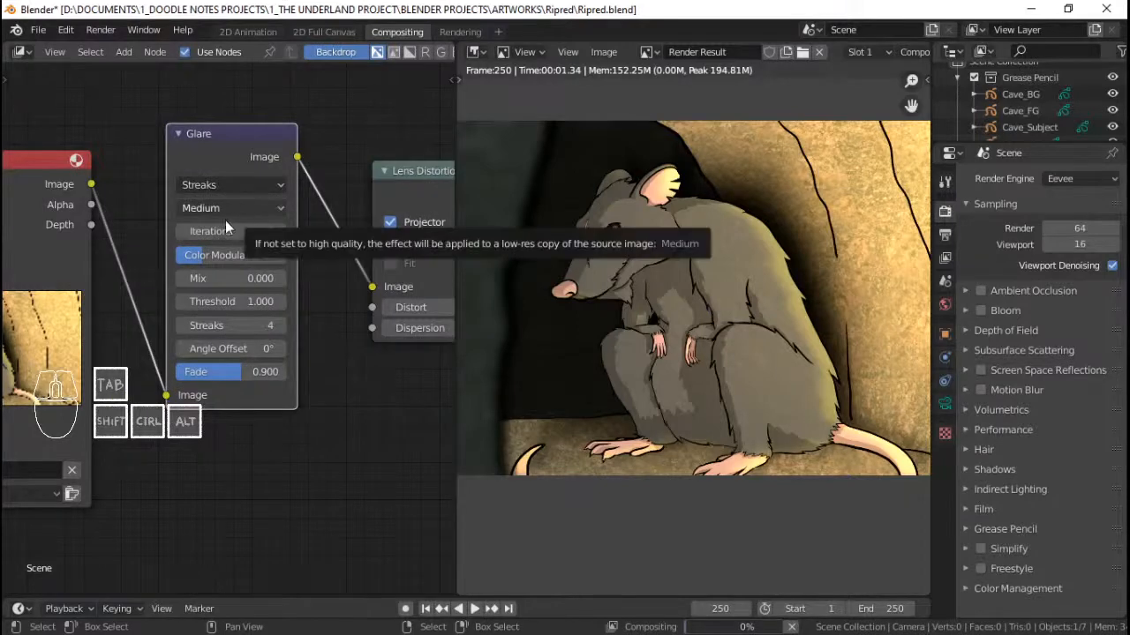
- Compare the image with the Glare node muted and unmuted, and set its glare type to Fog Glow
scroll(231, 254, "up", 4)
middle_click_drag(237, 193, 201, 243)
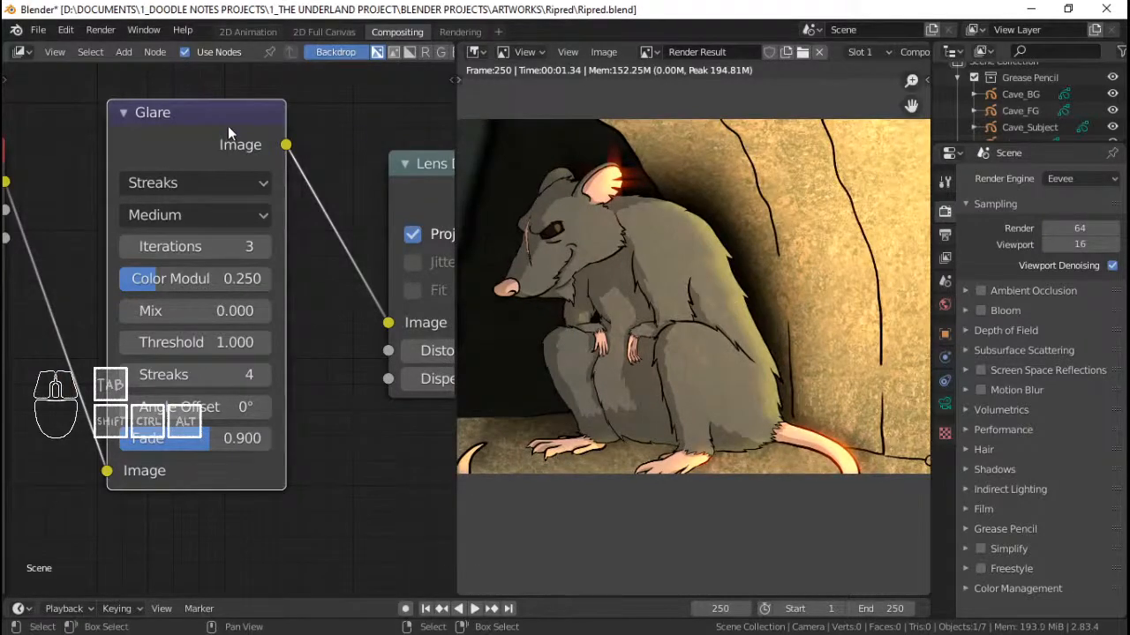
key("m")
key("m")
left_click(190, 183)
left_click(173, 265)
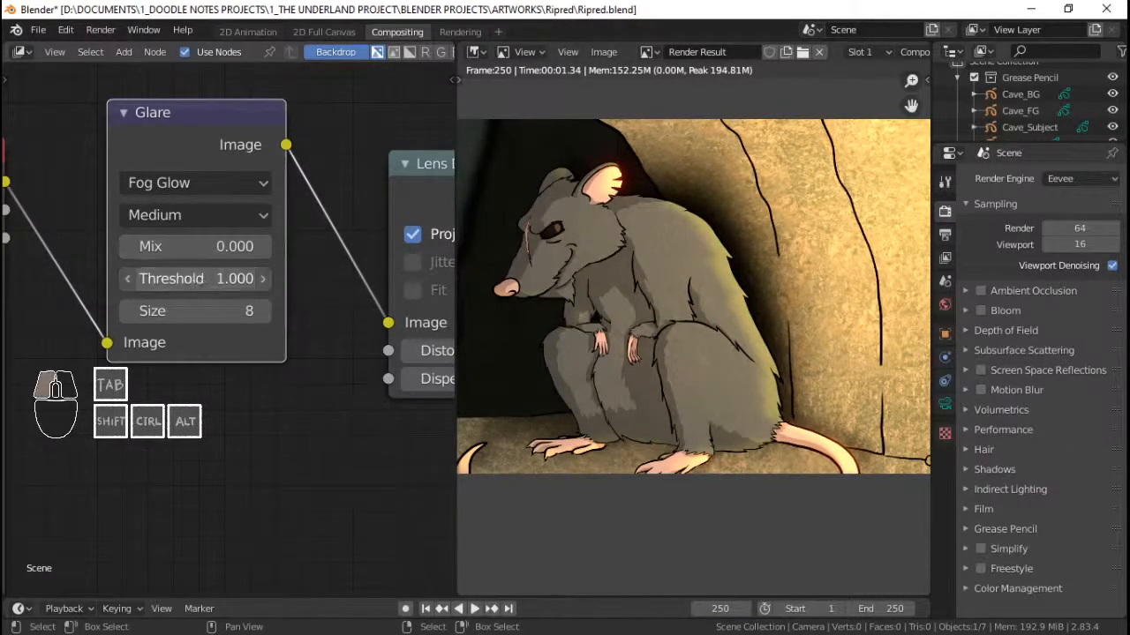
- Set the Glare node's Threshold to 0.5 and review the glow across the whole composited image
double_click(194, 281)
key("BackSpace")
key("BackSpace")
key("BackSpace")
type("0.5")
key("Return")
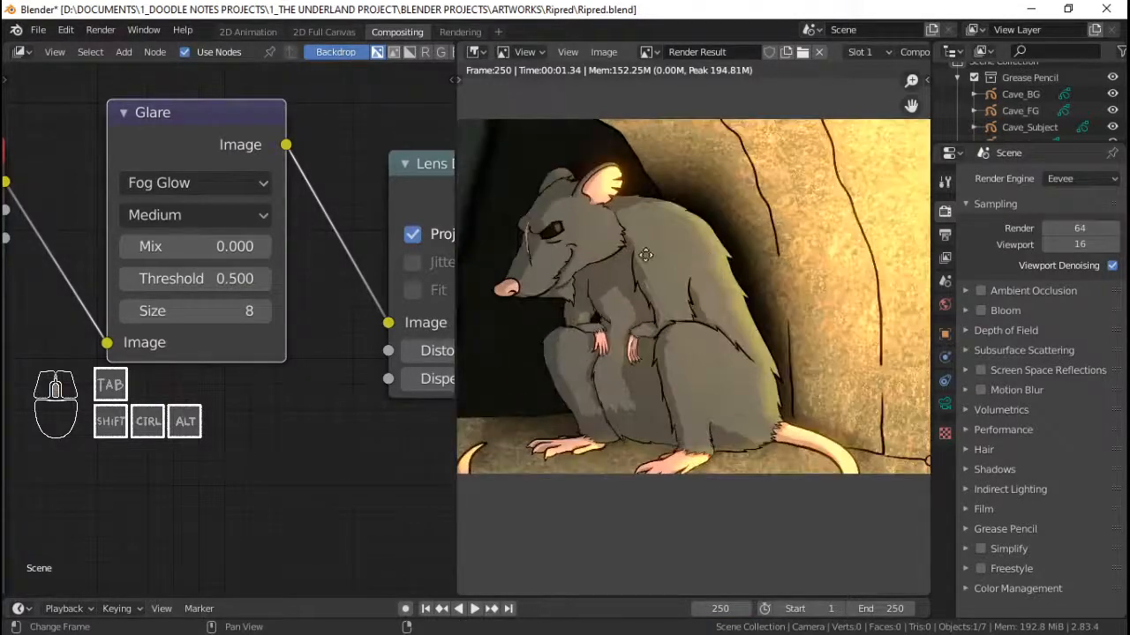
middle_click_drag(645, 255, 671, 269)
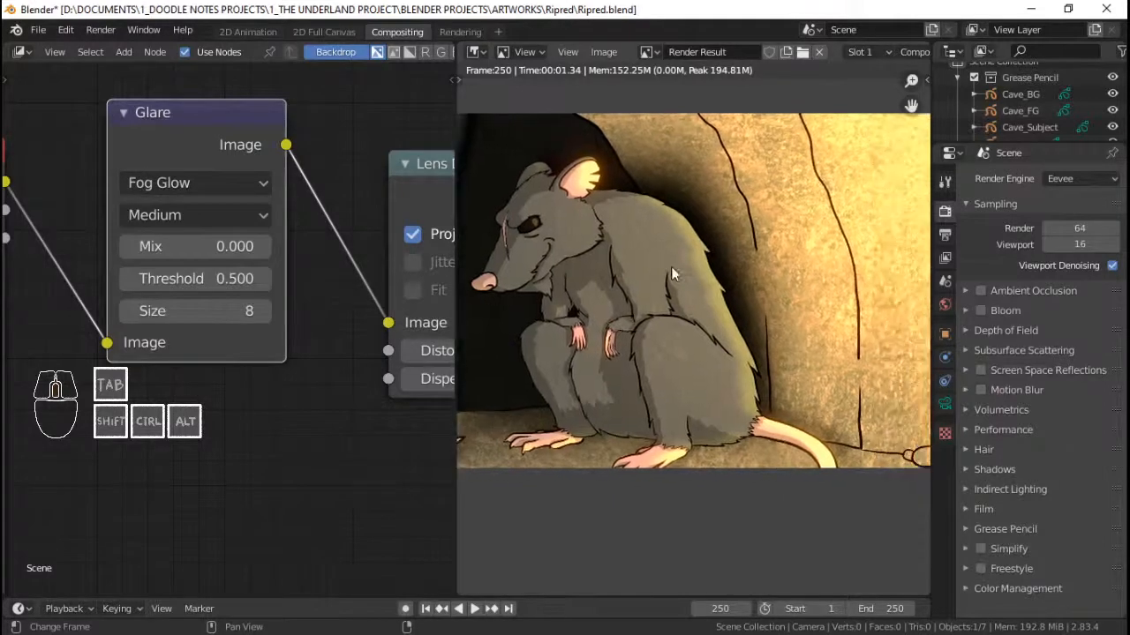
scroll(734, 309, "down", 1)
scroll(705, 373, "down", 2)
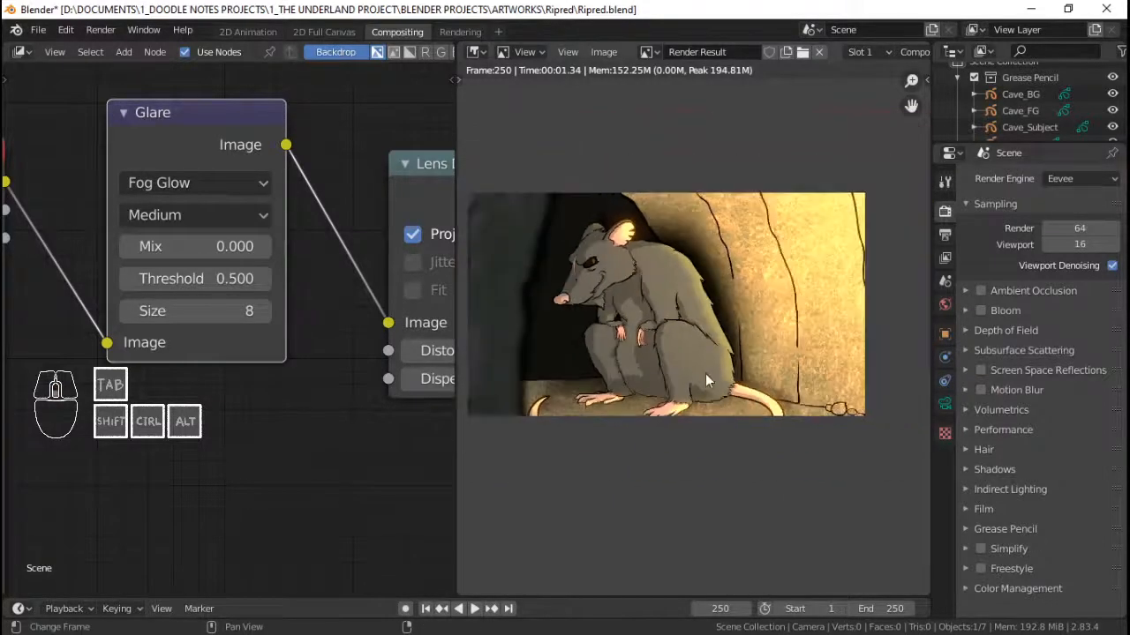
- Set the View Transform in the Color Management render settings to Filmic and review the image
left_click(982, 580)
scroll(1050, 499, "down", 4)
left_click(1063, 503)
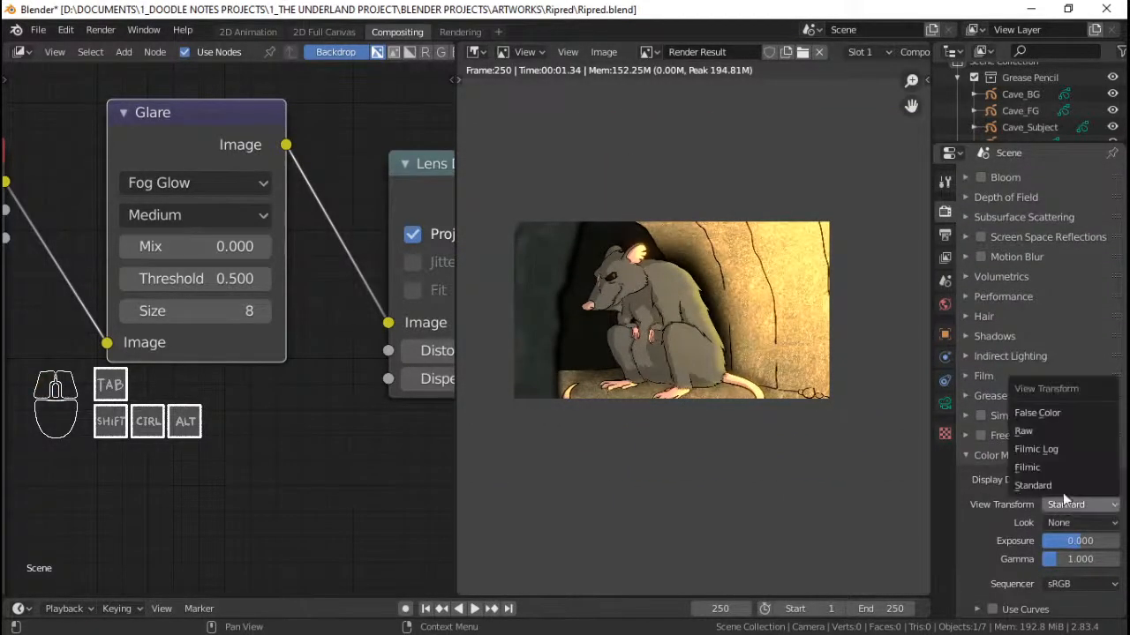
left_click(1058, 470)
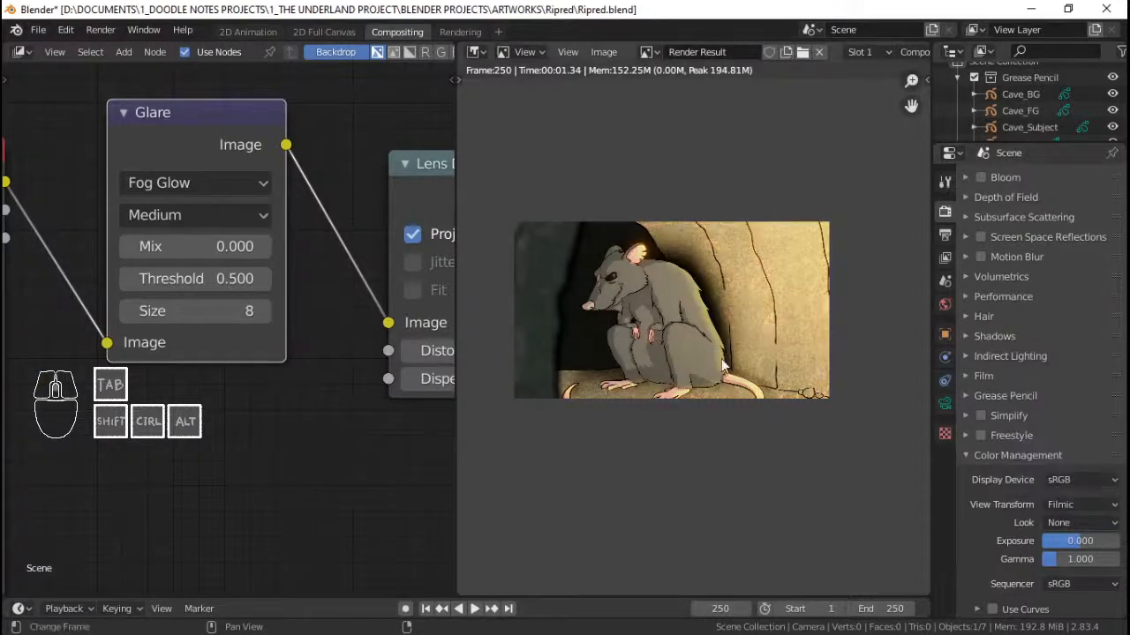
scroll(736, 368, "up", 4)
scroll(741, 371, "down", 2)
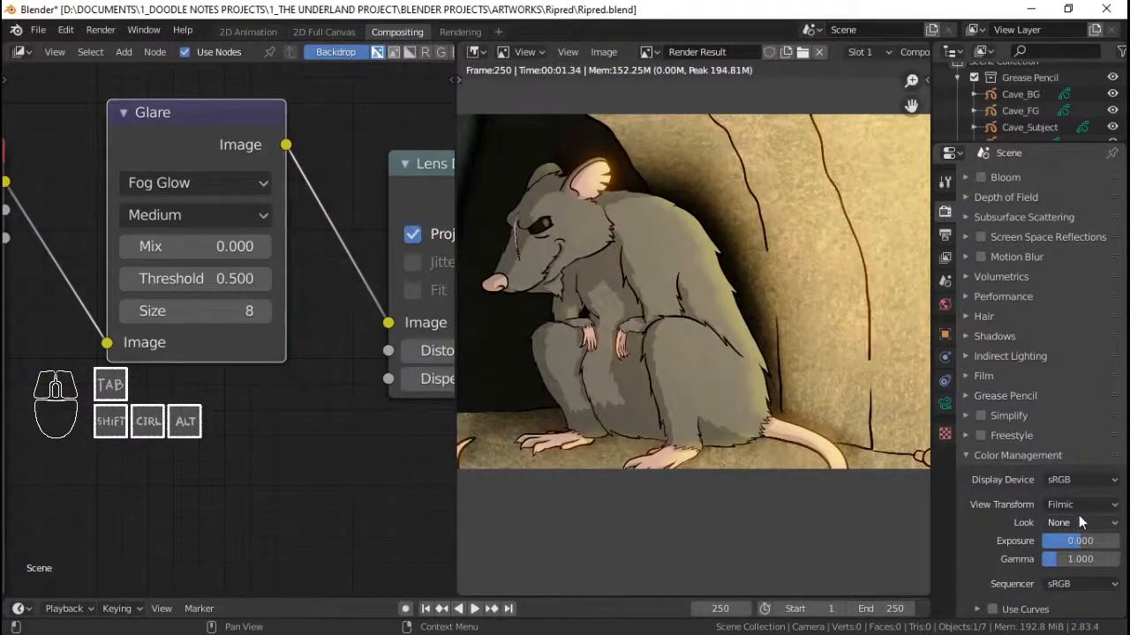
- Enlarge the render preview area, and check the image and colour settings in the Rendering workspace before returning to Compositing
left_click_drag(454, 365, 210, 348)
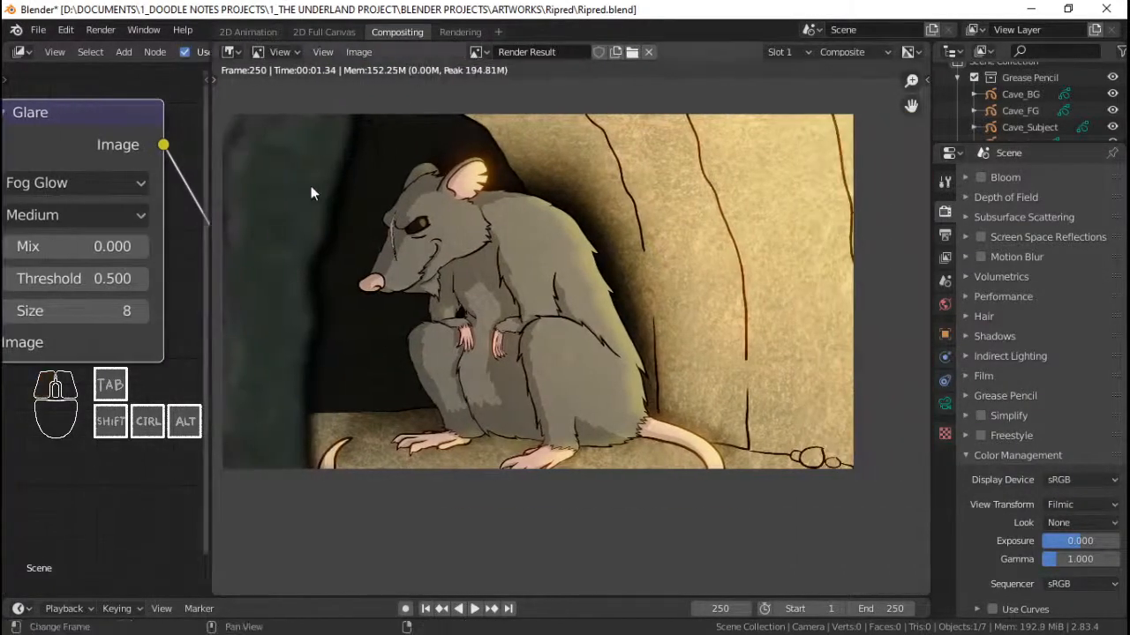
left_click(460, 32)
left_click(1054, 488)
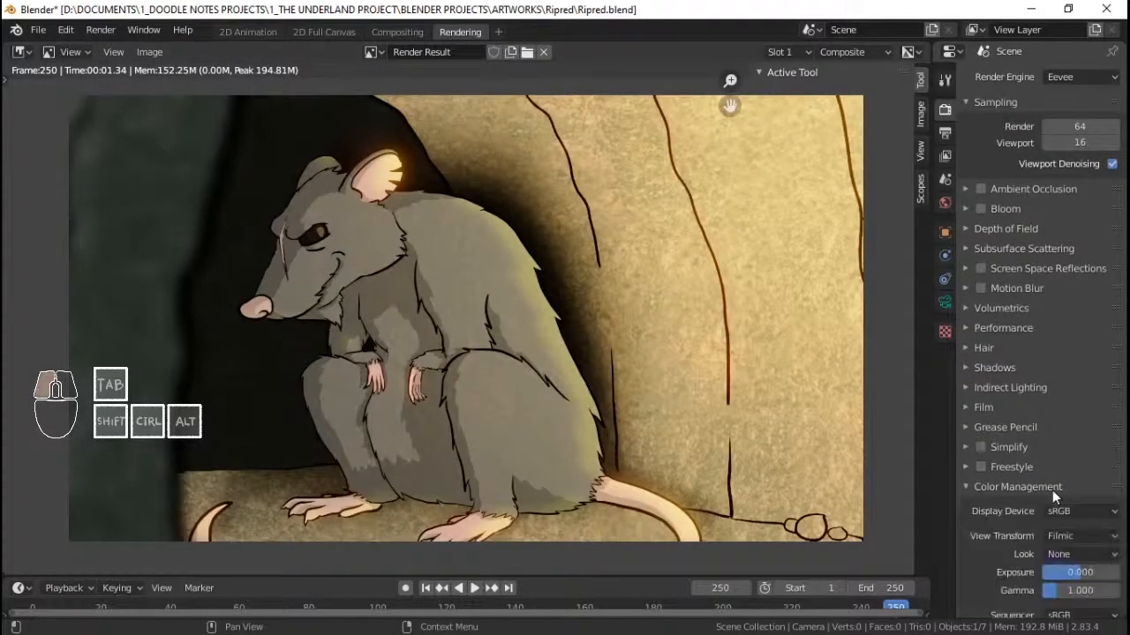
scroll(1032, 468, "down", 1)
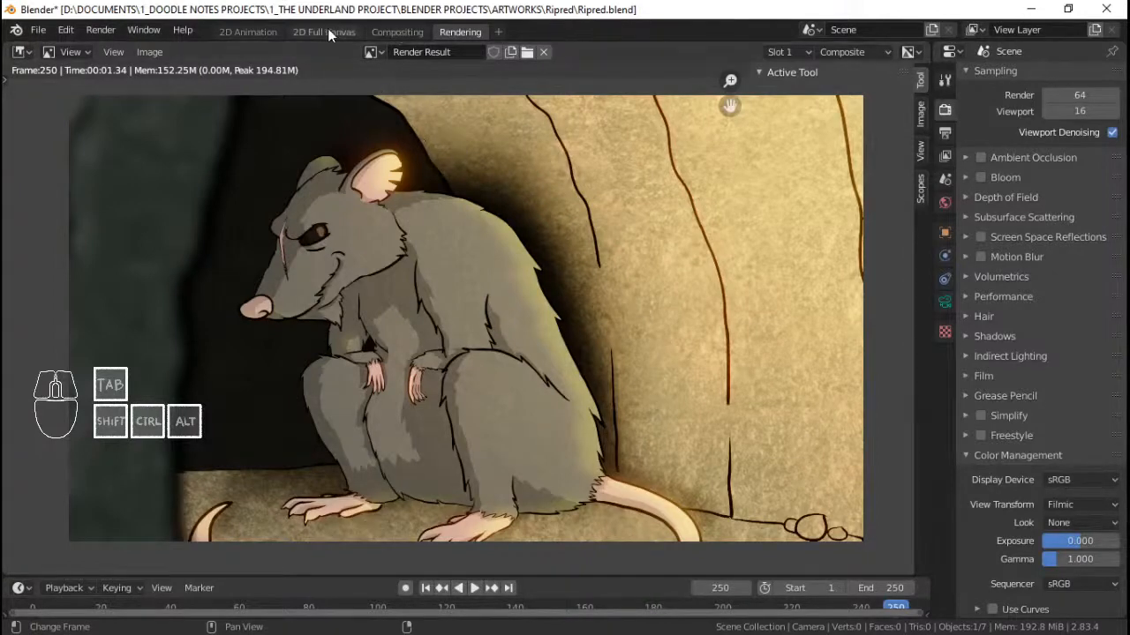
left_click(411, 35)
- Mute and unmute the Glare node to compare the rat image with and without the fog glow
scroll(112, 170, "up", 4)
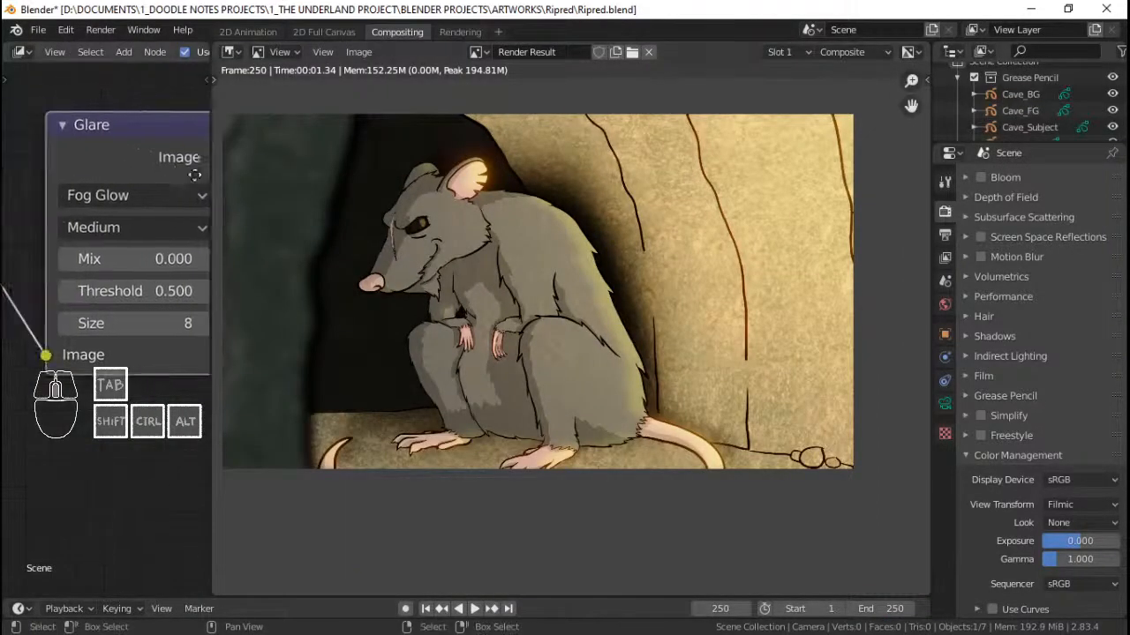
middle_click_drag(199, 179, 117, 174)
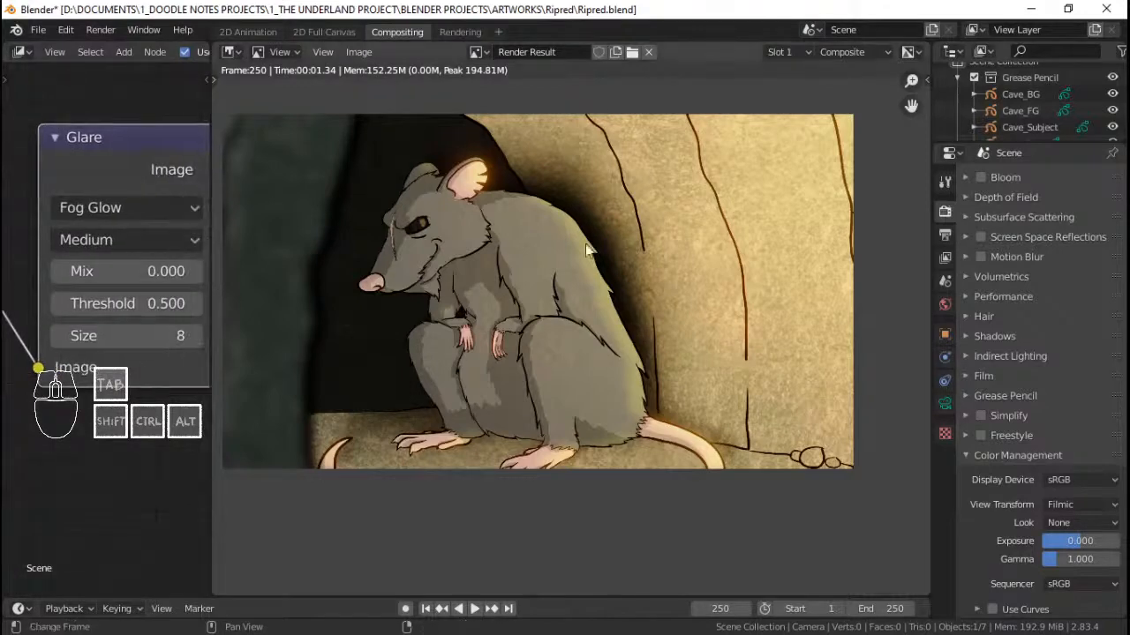
scroll(585, 244, "up", 1)
scroll(116, 211, "down", 1)
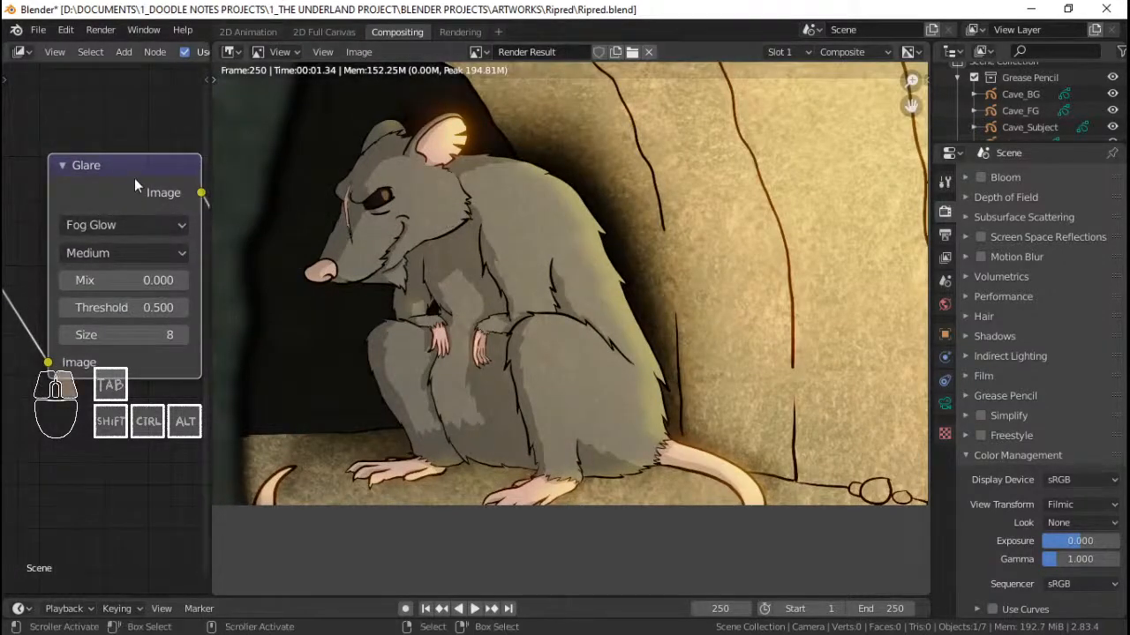
key("m")
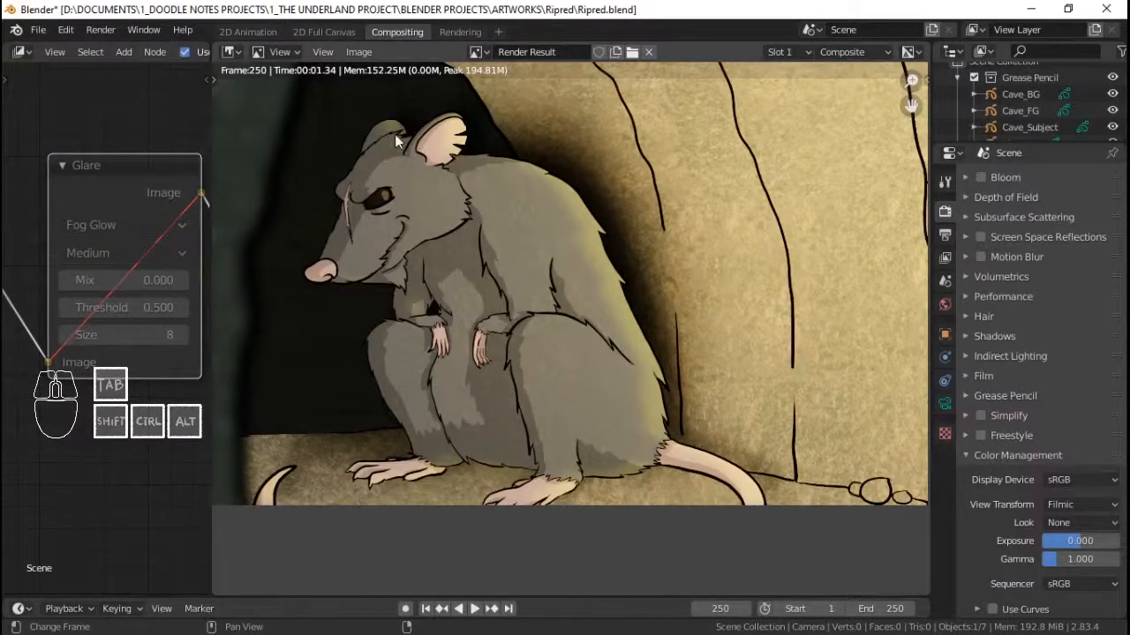
key("m")
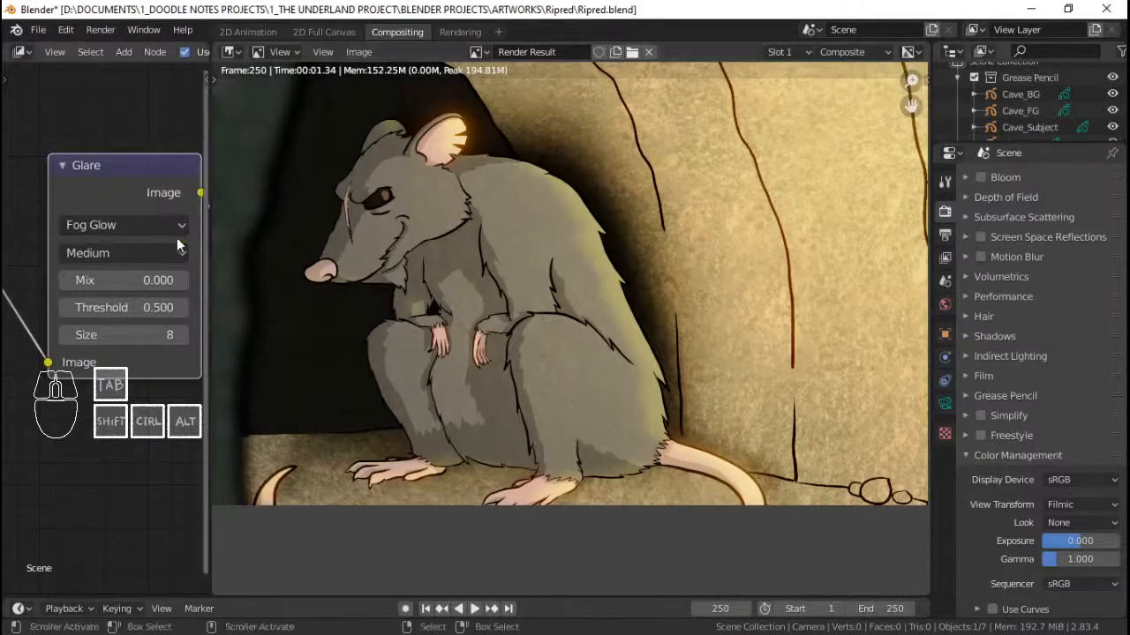
- Try a Threshold of 0.1 on the Glare node
left_click(132, 308)
key("BackSpace")
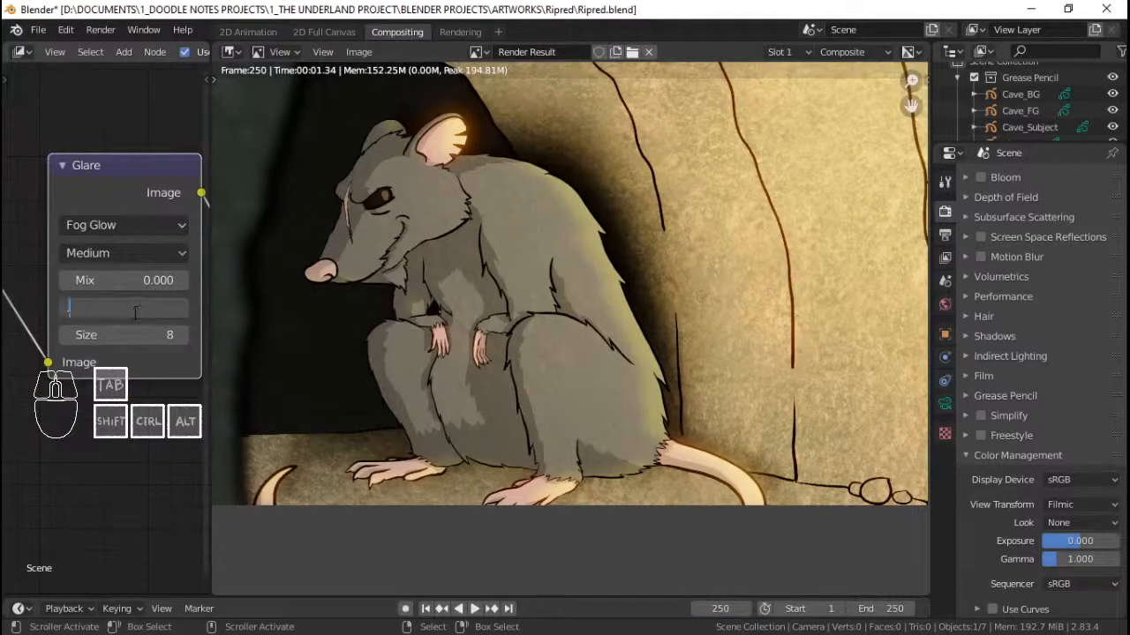
type("0.1")
key("Return")
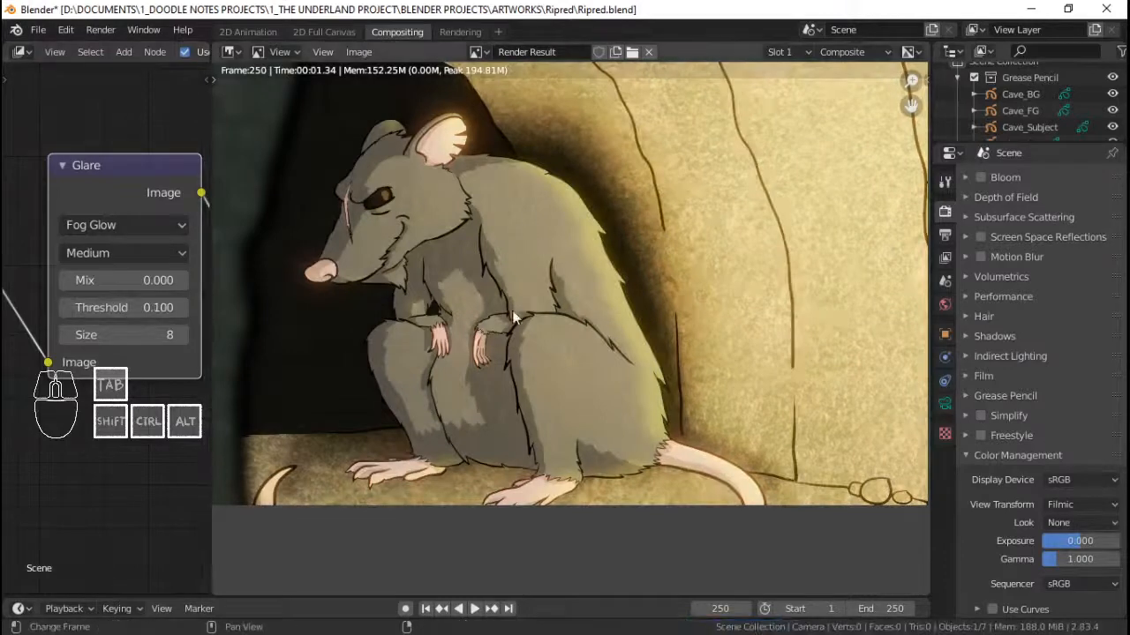
- Set the Glare node's Threshold to 0.25, review the whole image and save the file
scroll(686, 274, "down", 1)
scroll(593, 262, "up", 1)
left_click(142, 306)
type(".25")
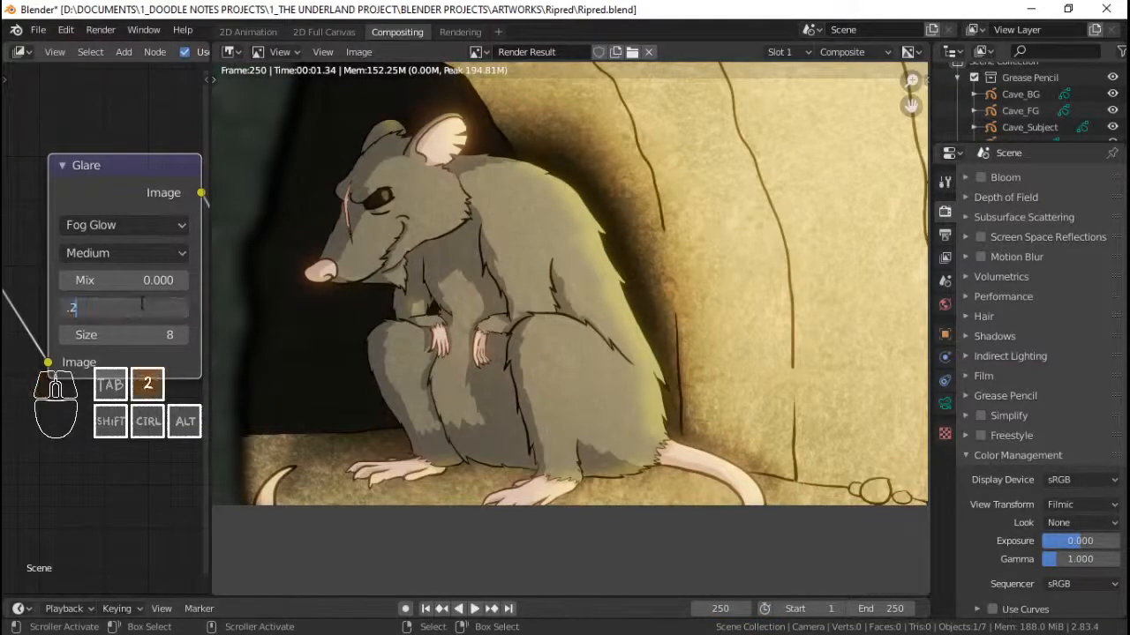
key("Return")
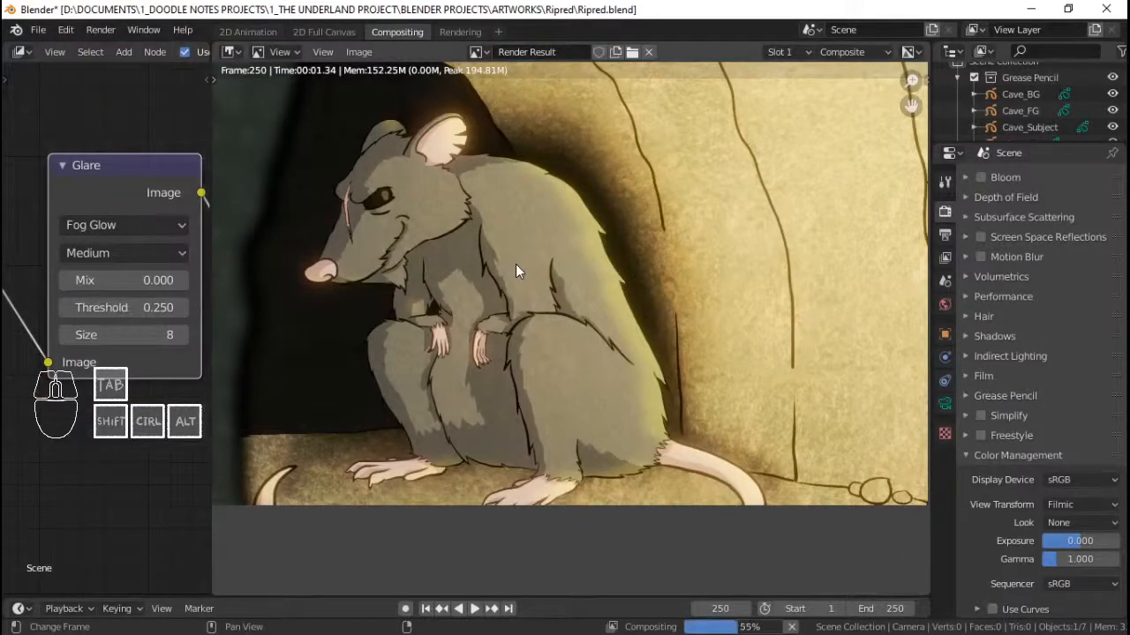
scroll(591, 259, "down", 1)
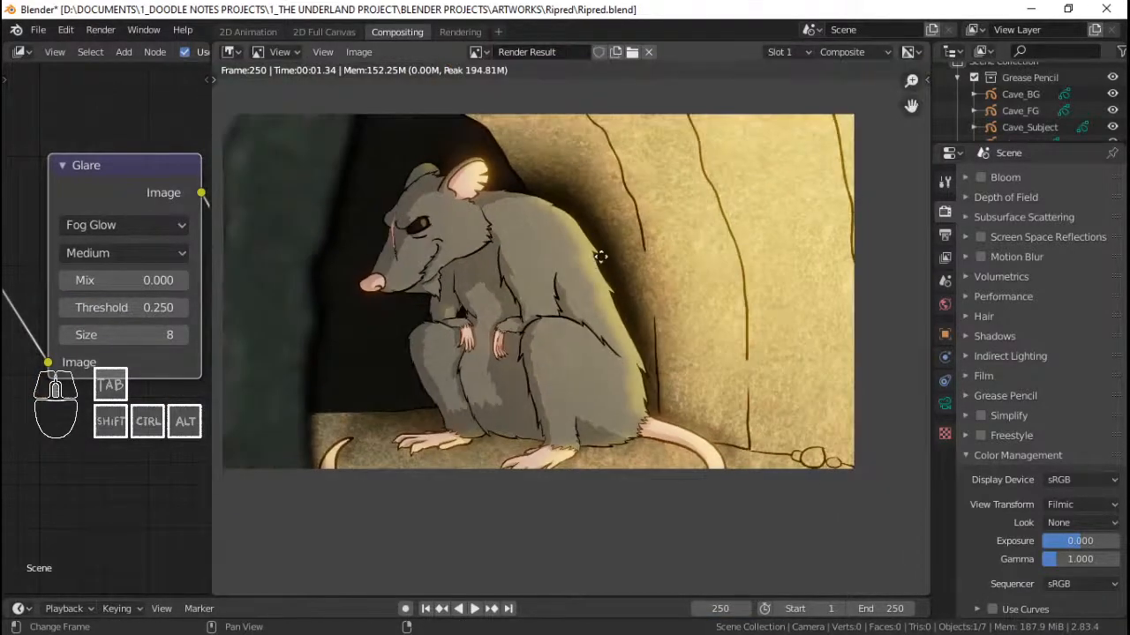
middle_click_drag(590, 254, 604, 258)
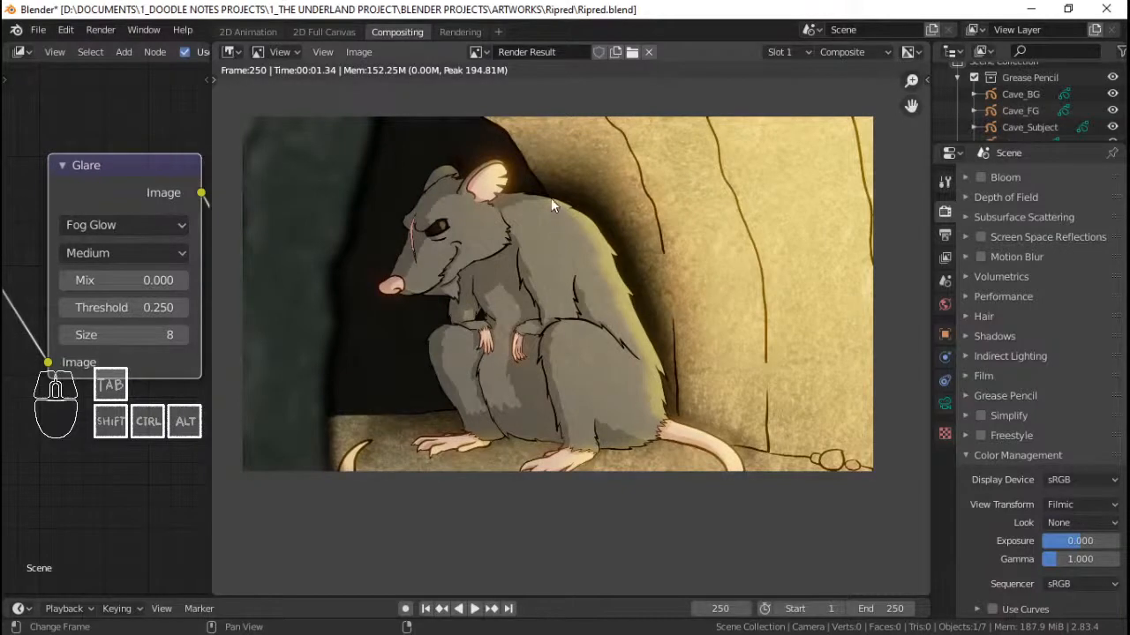
key("ctrl+s")
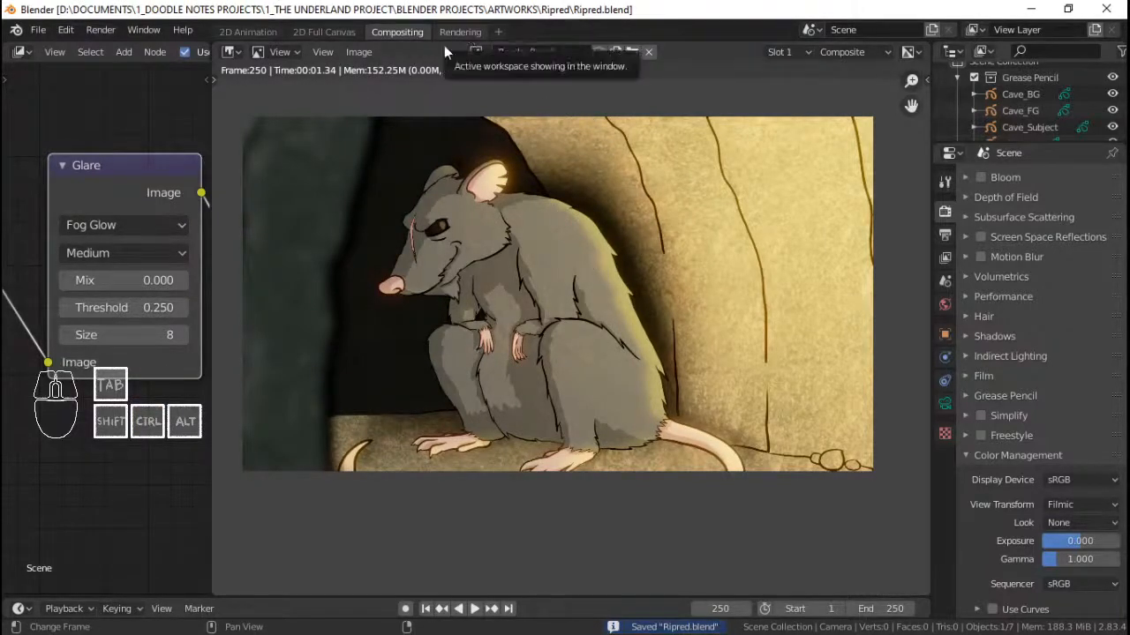
- Shift the Glare node down slightly towards the Lens Distortion node's level, and review the node chain through to Composite
scroll(130, 184, "down", 1)
scroll(107, 219, "down", 4)
scroll(112, 257, "up", 2)
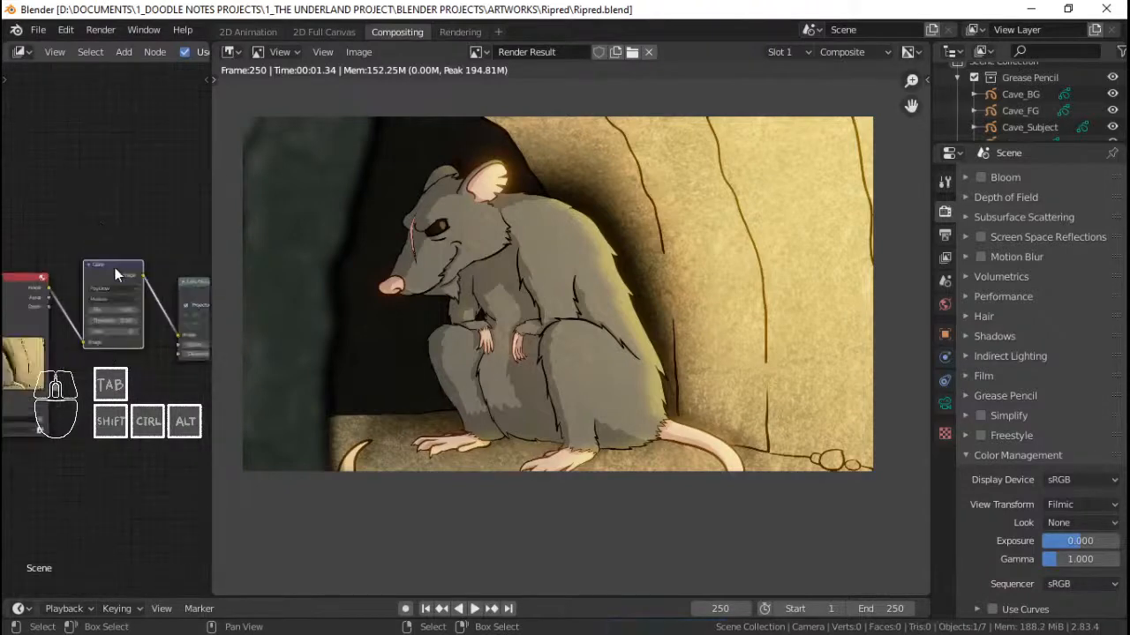
left_click_drag(115, 258, 116, 276)
middle_click_drag(143, 266, 24, 271)
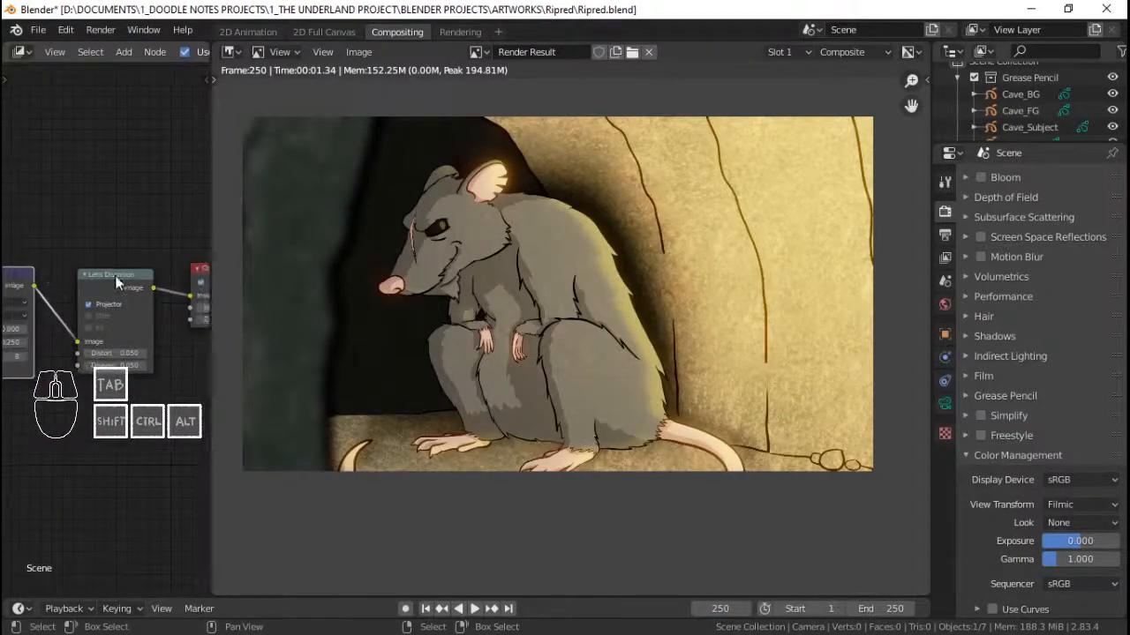
left_click(115, 273)
middle_click_drag(115, 272, 16, 271)
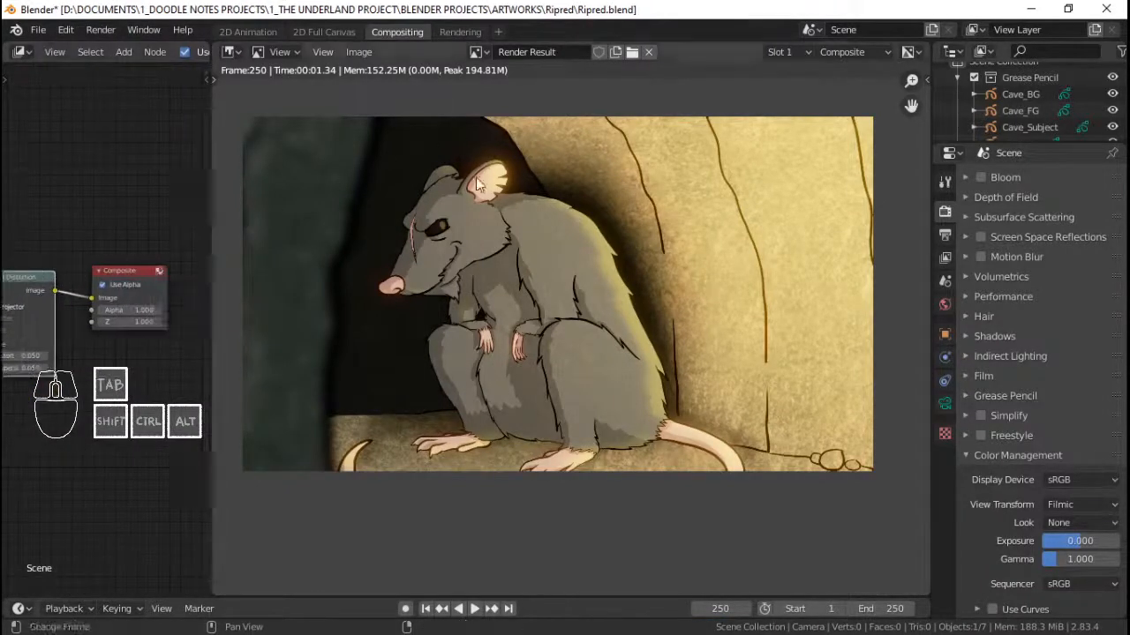
- Review the composited rat image at different magnifications and save the file again
scroll(582, 234, "up", 1)
scroll(582, 233, "up", 1)
scroll(586, 239, "down", 3)
scroll(590, 249, "up", 3)
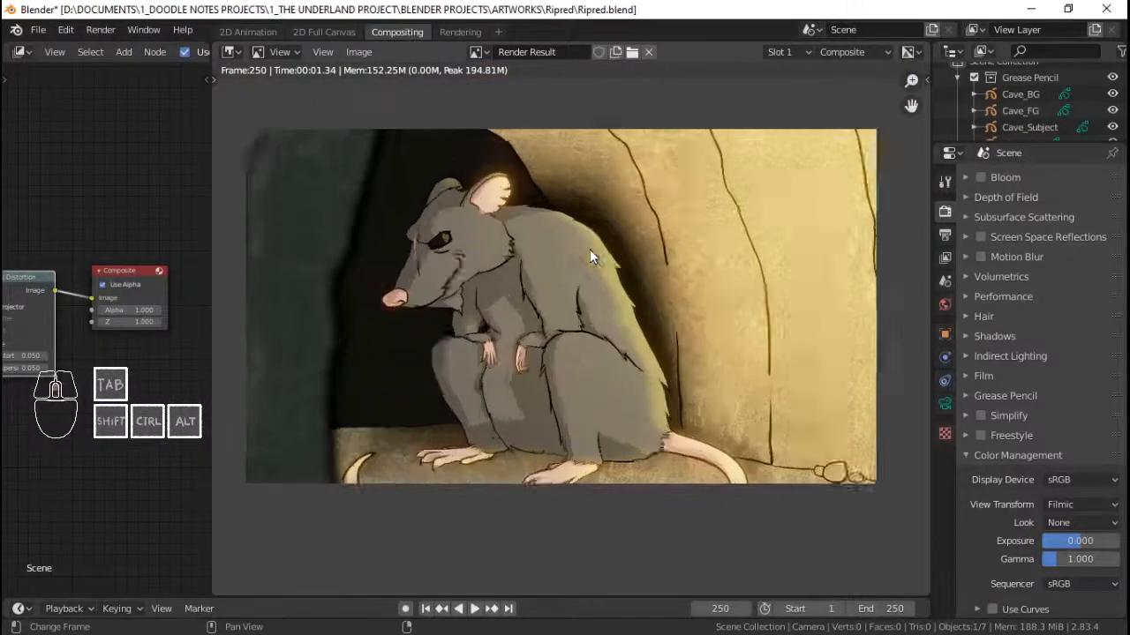
key("ctrl+s")
- Set the Color Management Look to High Contrast and check the image's contrast
scroll(695, 283, "down", 2)
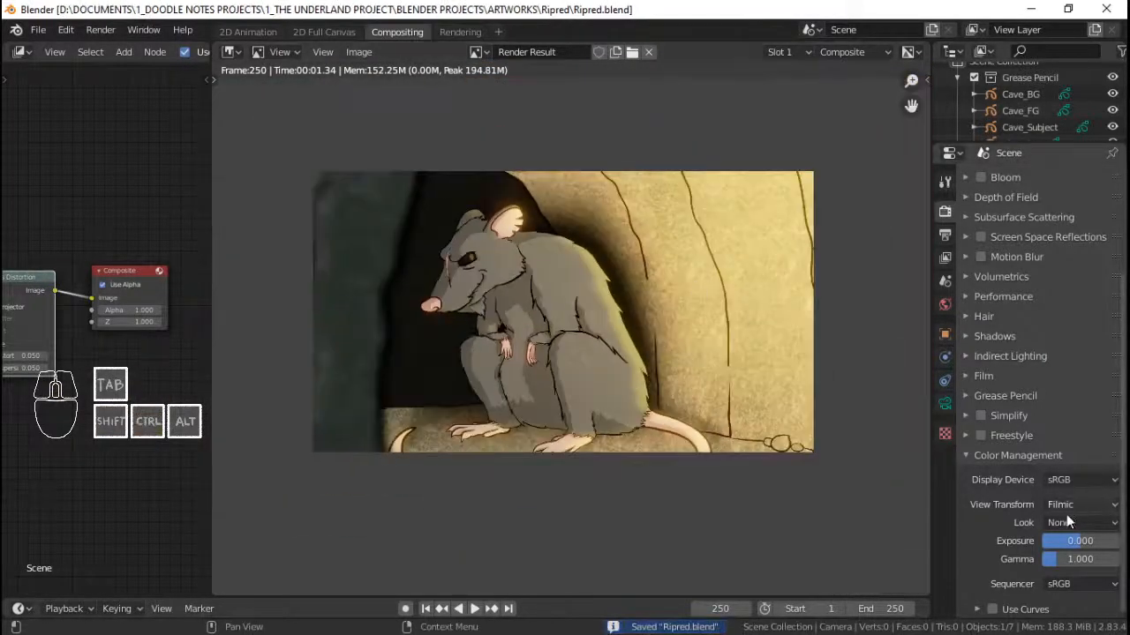
left_click(1066, 521)
left_click(1067, 467)
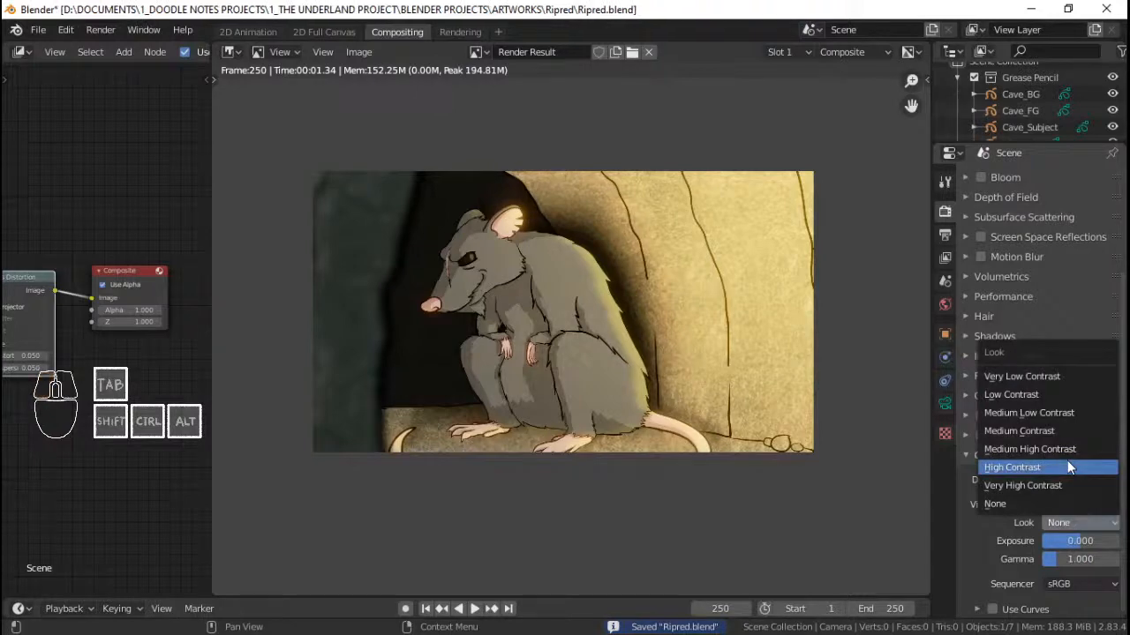
scroll(638, 362, "up", 1)
middle_click_drag(638, 362, 657, 375)
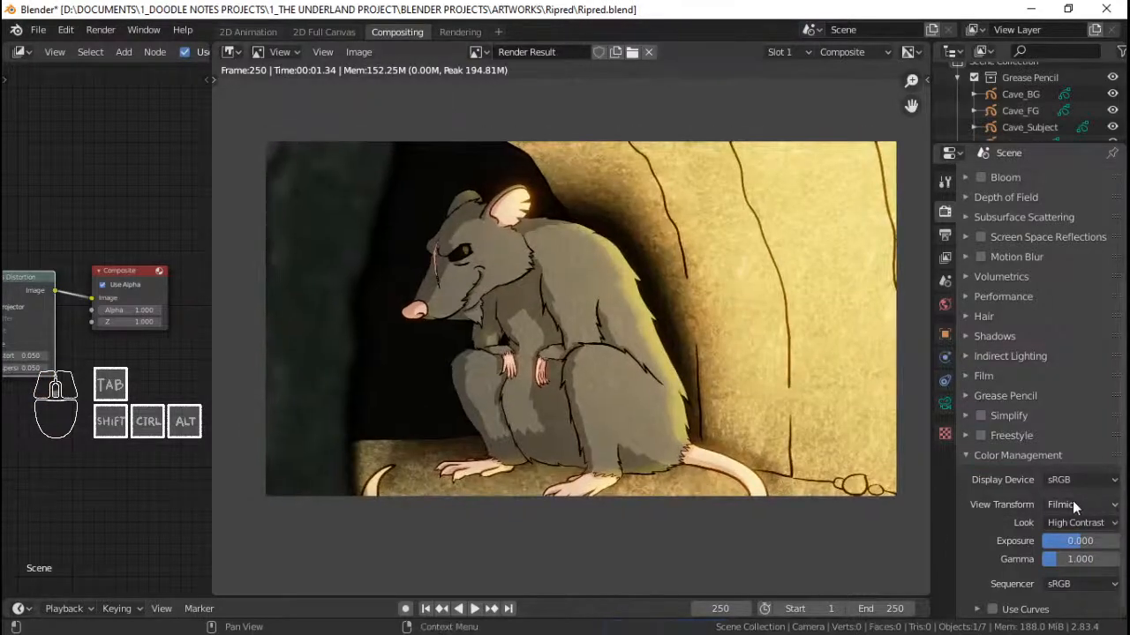
- Enable Use Curves in Color Management and shape the combined curve with lifted midtones and a shadow point at about X 0.15, Y 0.13
left_click(993, 609)
left_click(1033, 610)
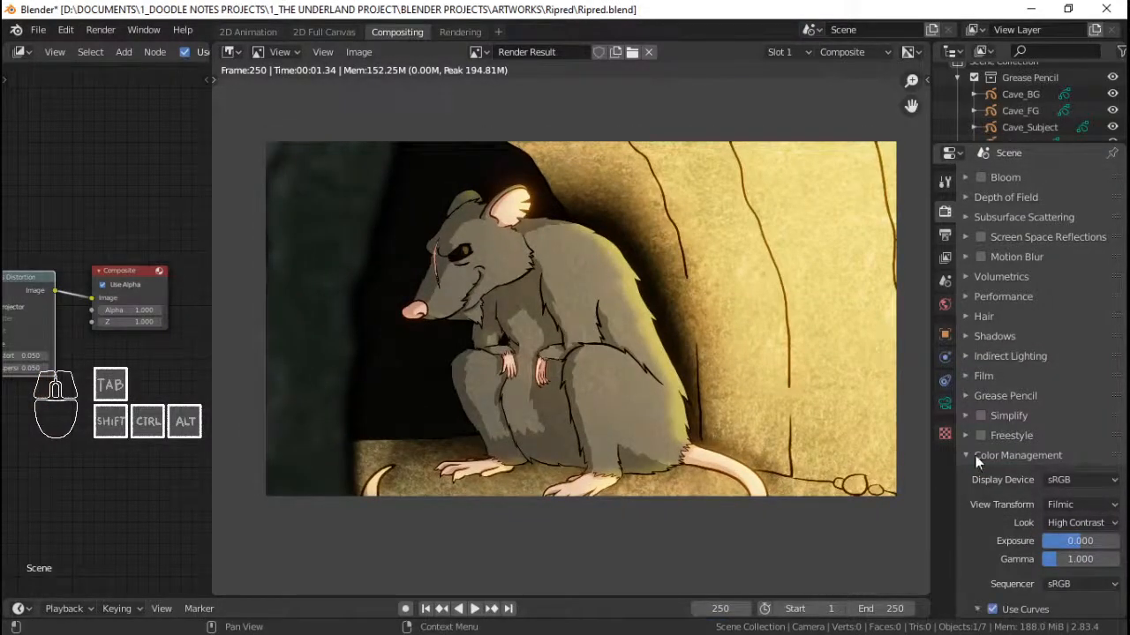
scroll(1004, 478, "down", 7)
left_click_drag(988, 503, 988, 502)
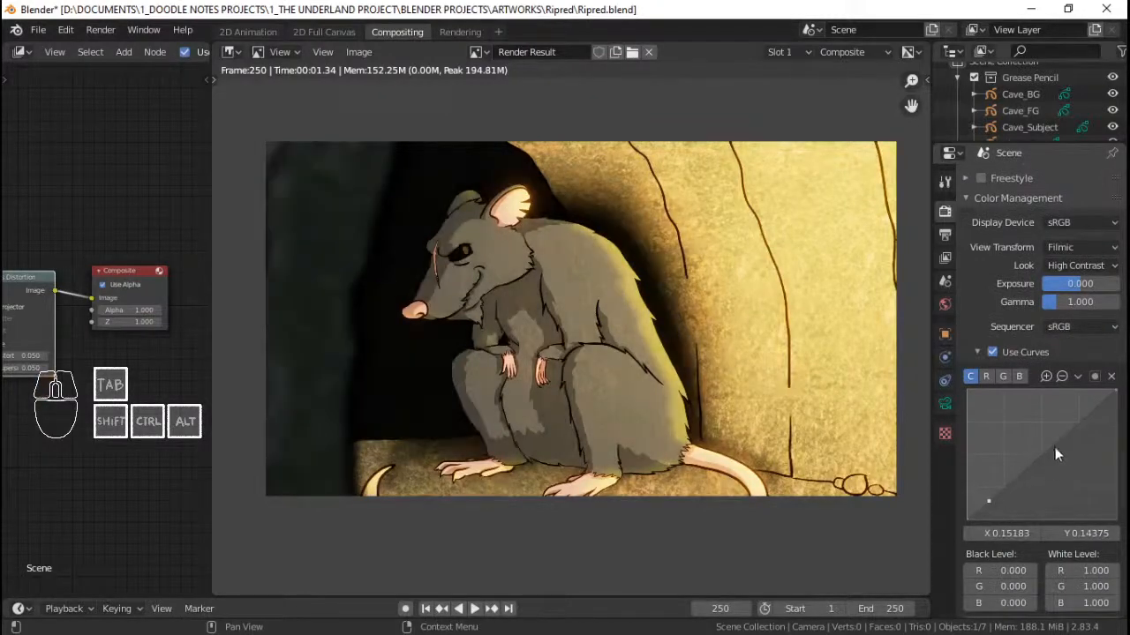
left_click_drag(1055, 448, 1058, 433)
left_click_drag(989, 500, 986, 503)
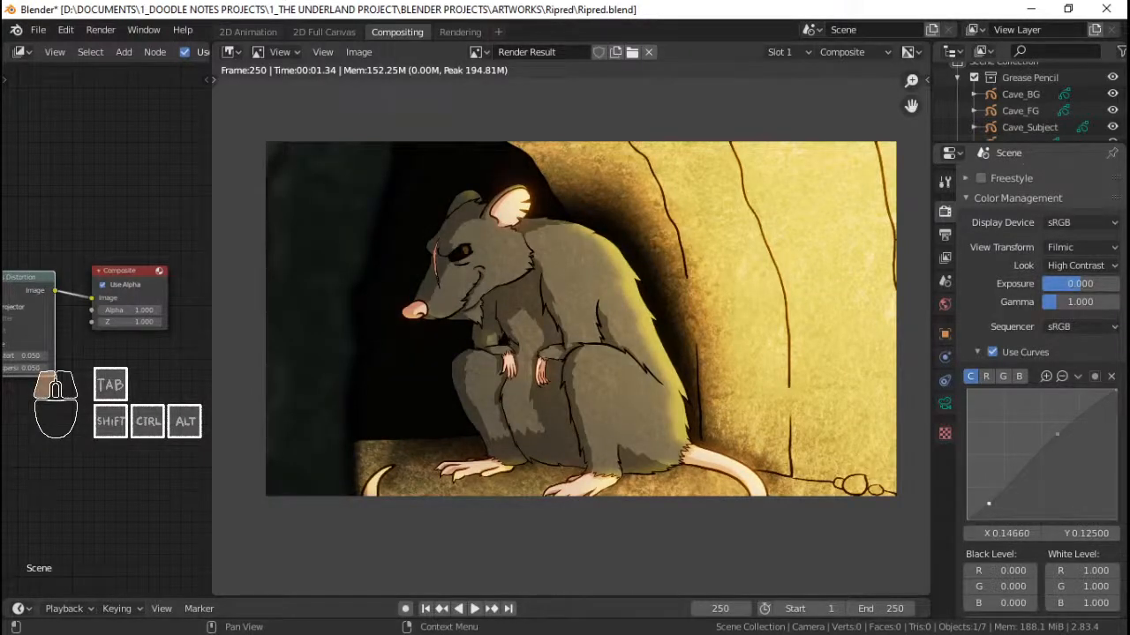
- Raise the red curve with a shadow point at about X 0.23, Y 0.28 and a slightly lifted highlight point near X 0.73
left_click_drag(989, 503, 1002, 483)
left_click(988, 378)
left_click_drag(1081, 424, 1076, 417)
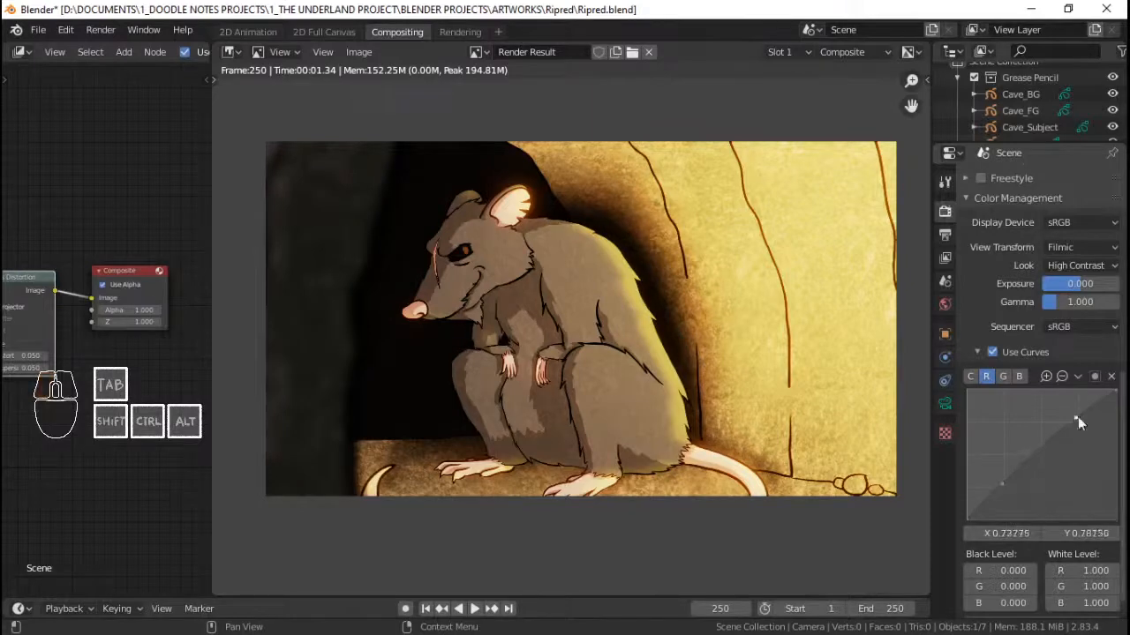
left_click(1001, 484)
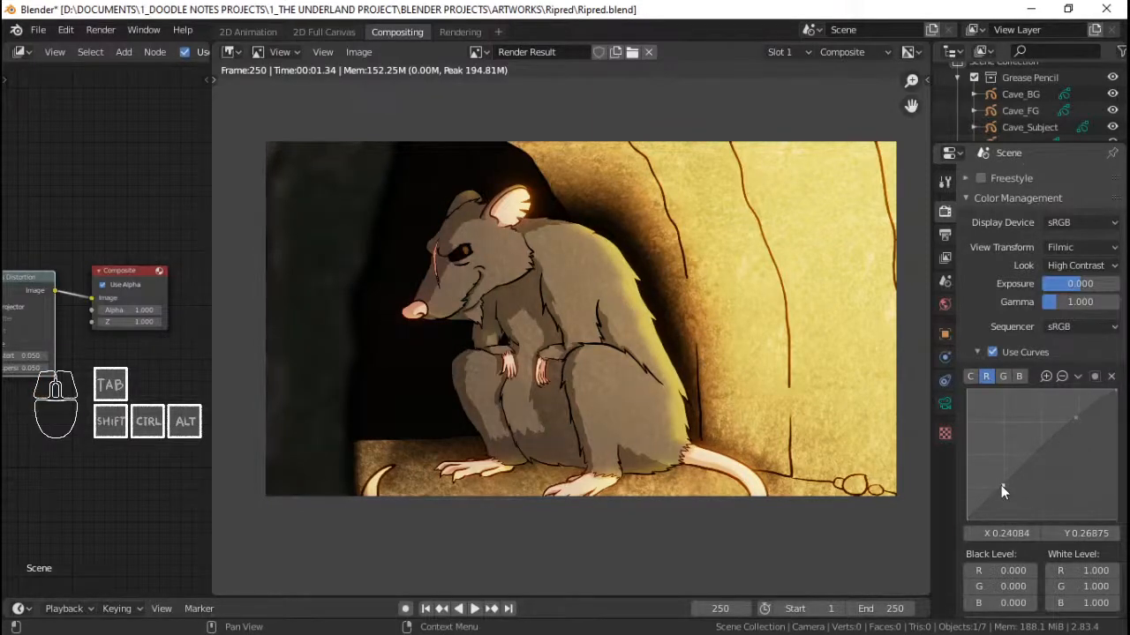
left_click_drag(1000, 485, 1000, 481)
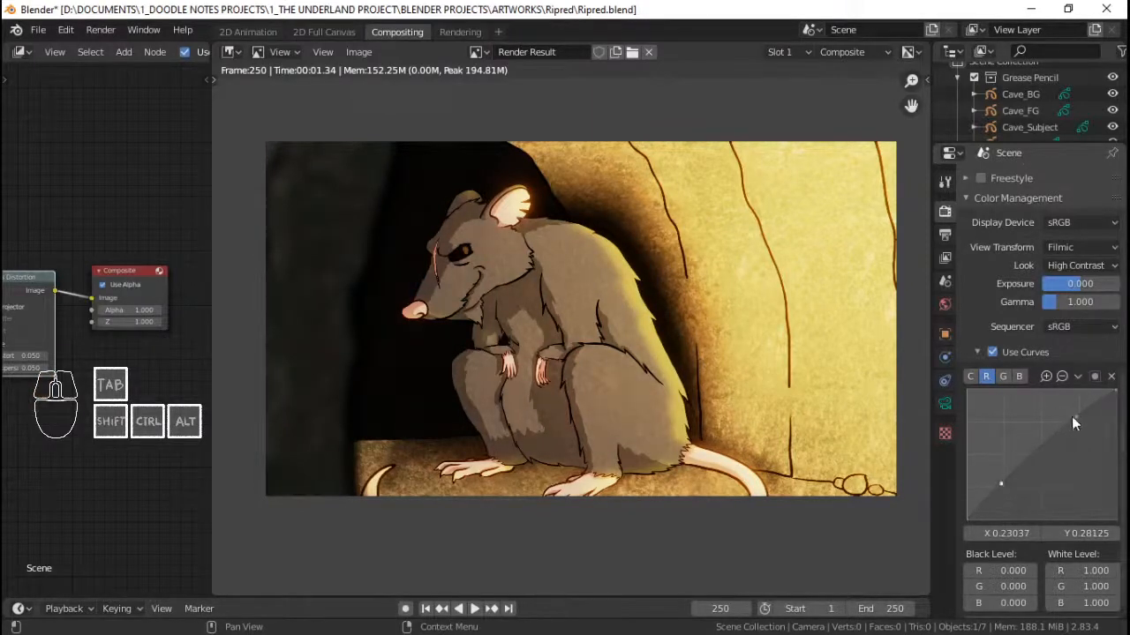
left_click_drag(1072, 417, 1076, 415)
- Add midtone points at about 0.39, 0.39 on the green curve and 0.41, 0.41 on the blue curve, deleting blue's extra highlight point
left_click(1003, 376)
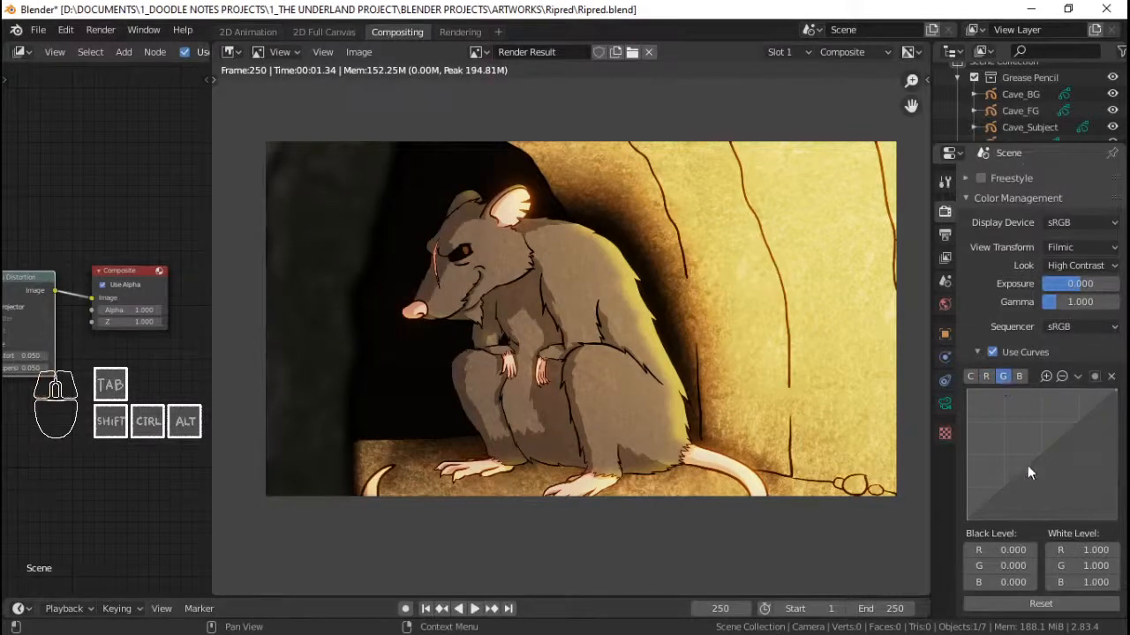
left_click_drag(1025, 469, 1024, 469)
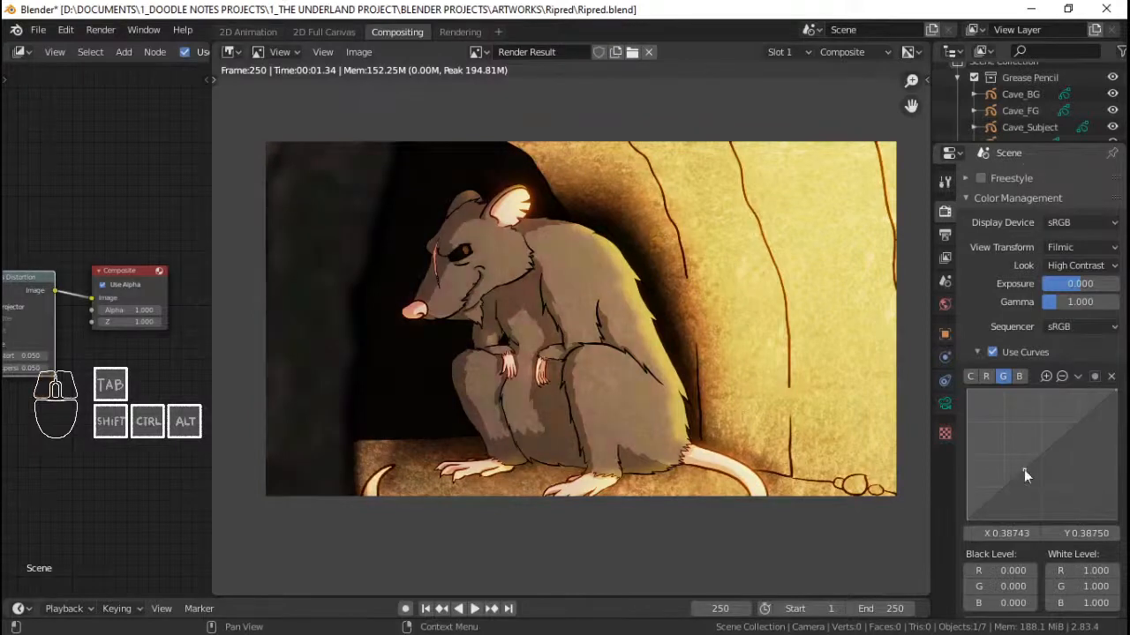
left_click(1018, 376)
left_click(1028, 474)
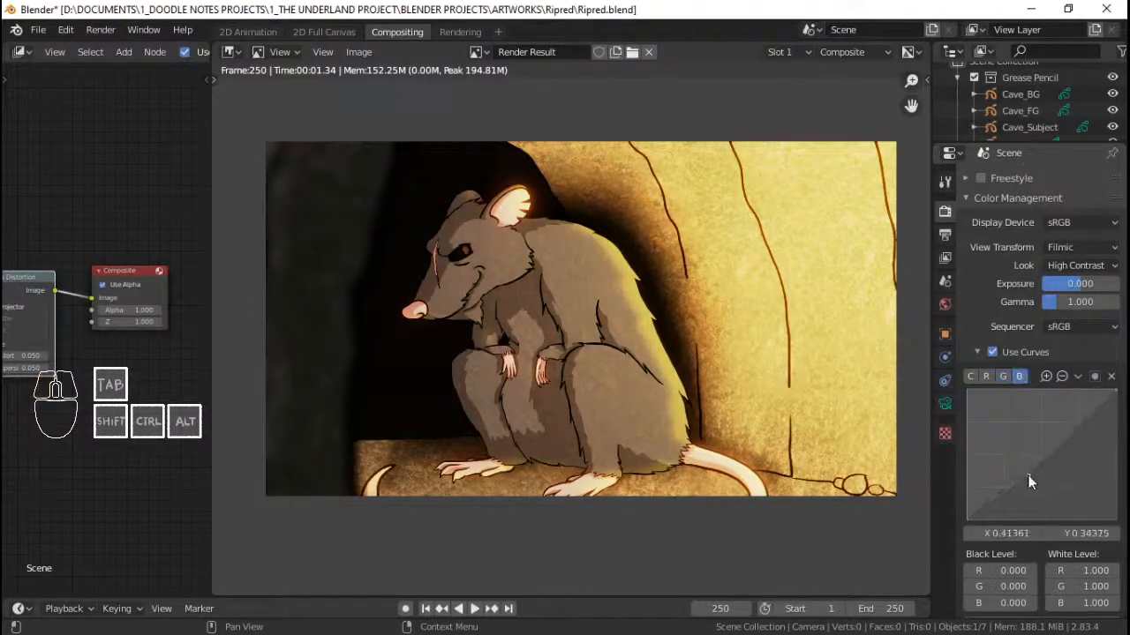
mouse_move(1028, 477)
left_mouse_down()
mouse_move(1035, 445)
mouse_move(1029, 466)
left_mouse_up()
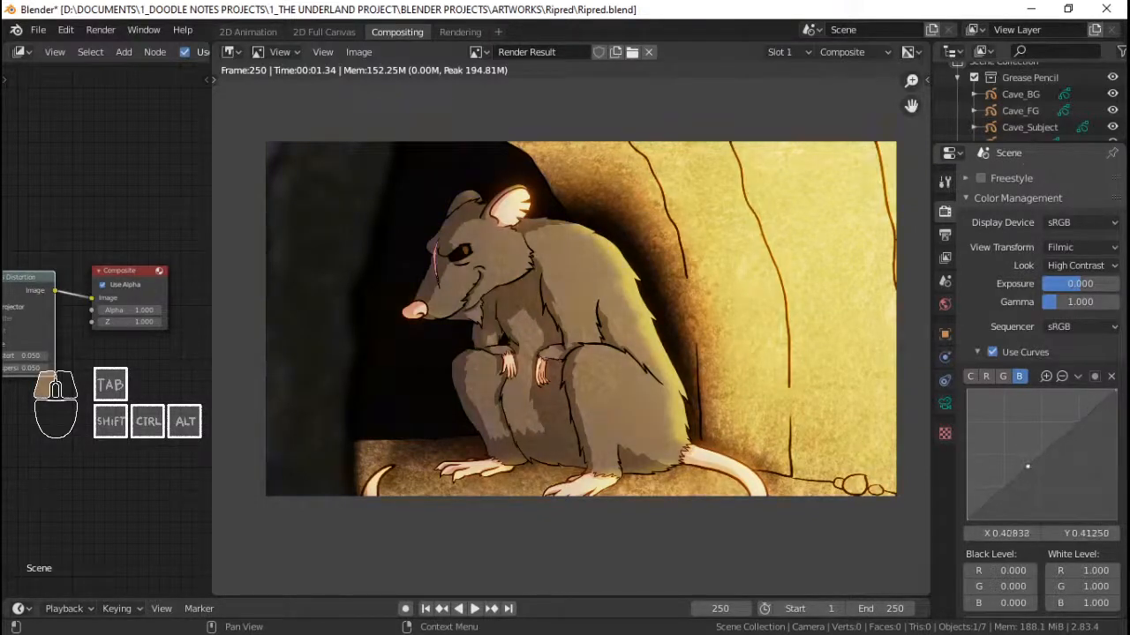
left_click(1077, 427)
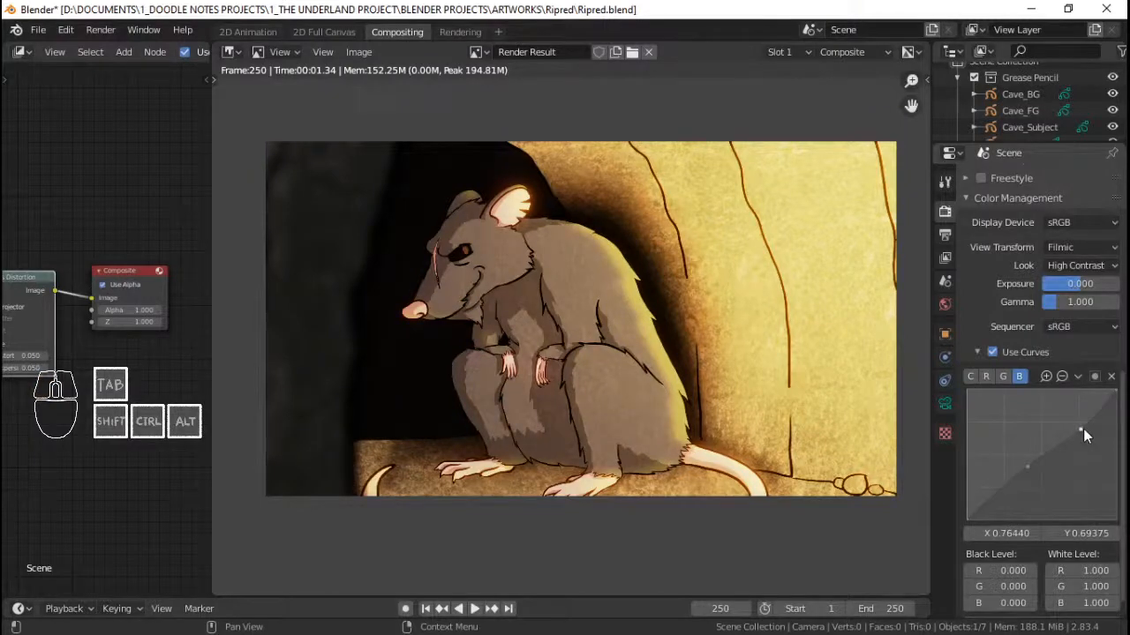
left_click_drag(1078, 428, 1080, 421)
left_click(1111, 376)
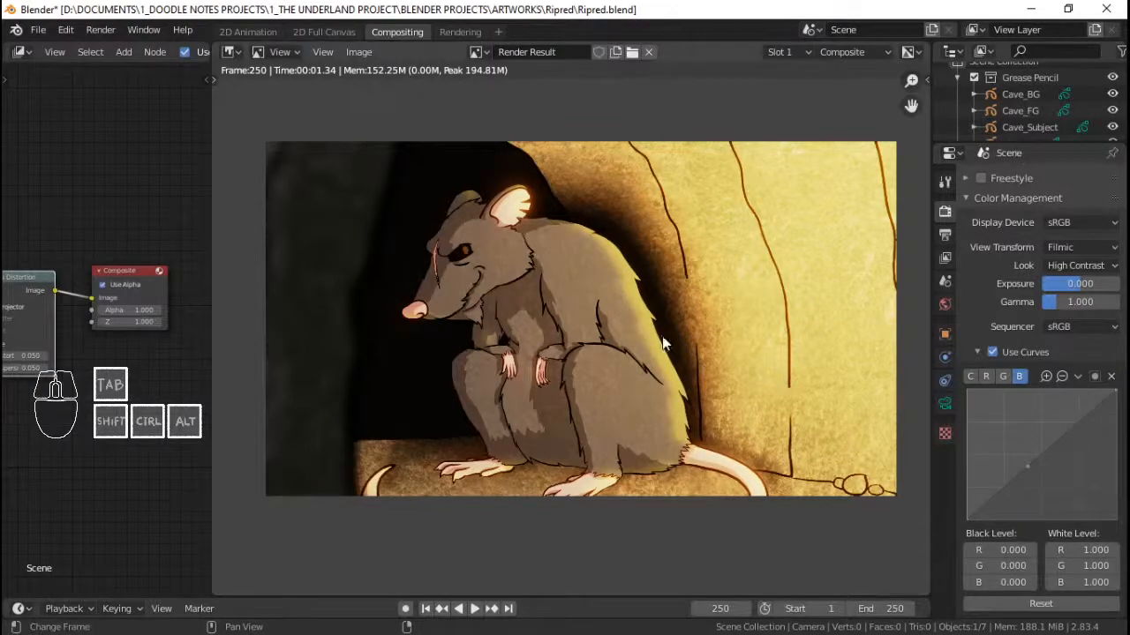
- Inspect the colour-graded rat render close up and at full size
scroll(663, 338, "up", 2)
scroll(662, 338, "down", 1)
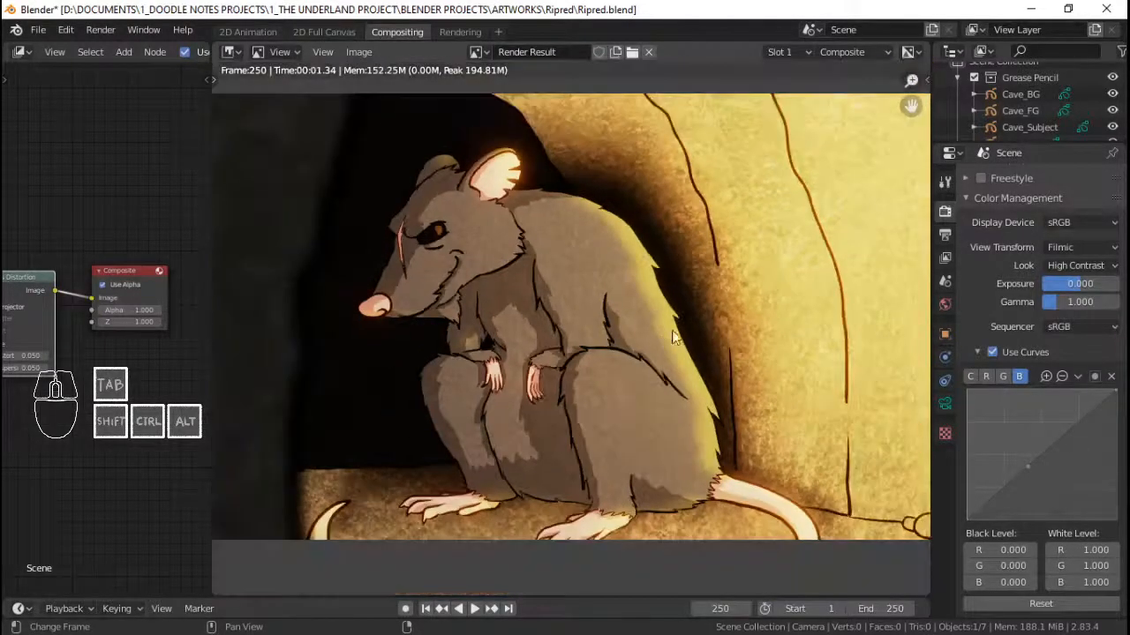
middle_click_drag(771, 306, 698, 328)
scroll(699, 329, "down", 1)
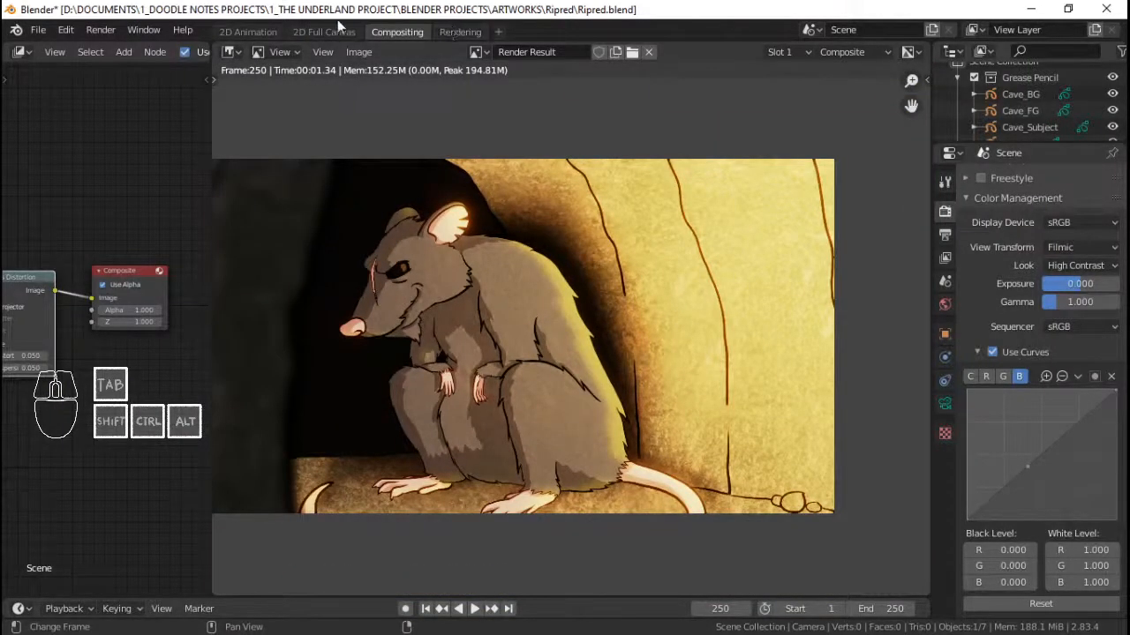
- Return to the 2D Animation workspace's camera view, scrub to frame 237 and enable Bloom in the render settings
left_click(252, 32)
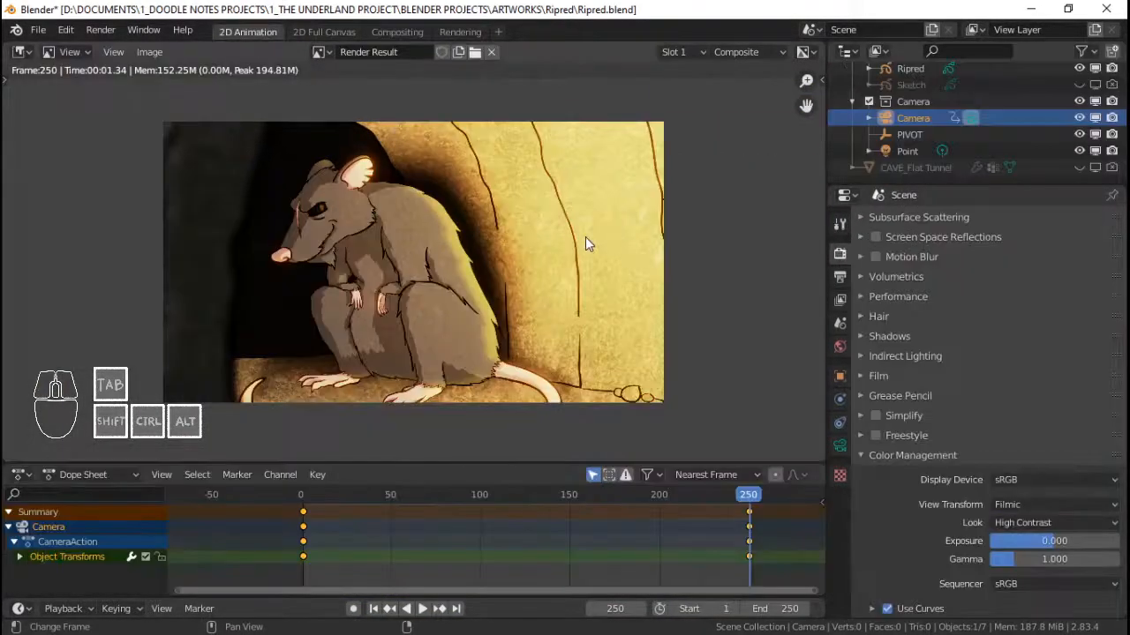
key("Escape")
scroll(659, 244, "down", 1)
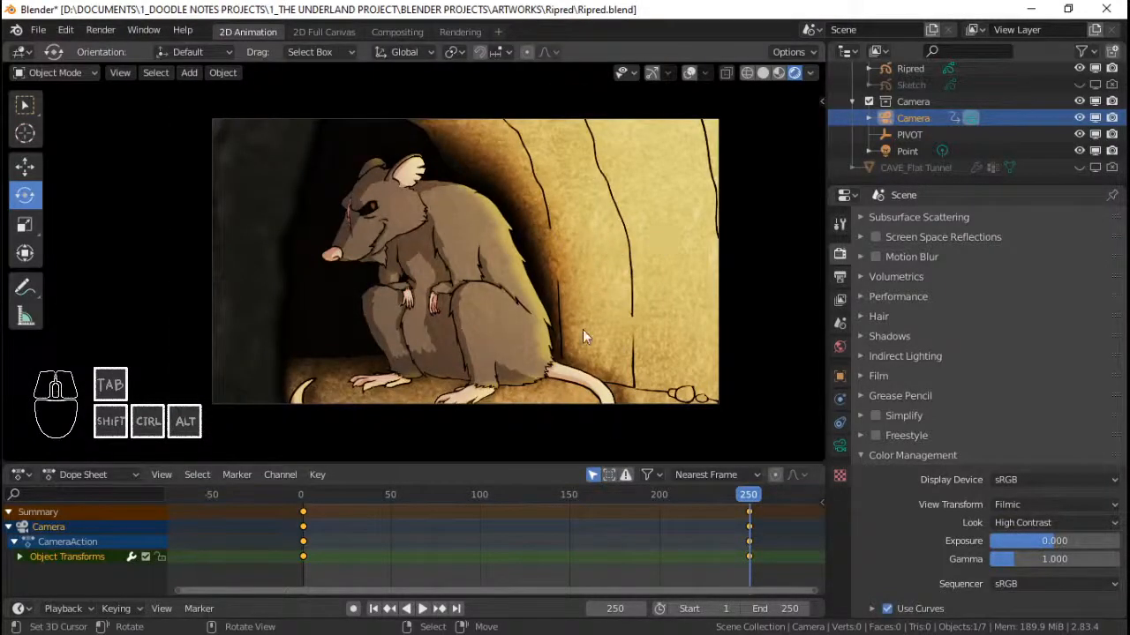
left_click_drag(300, 531, 725, 477)
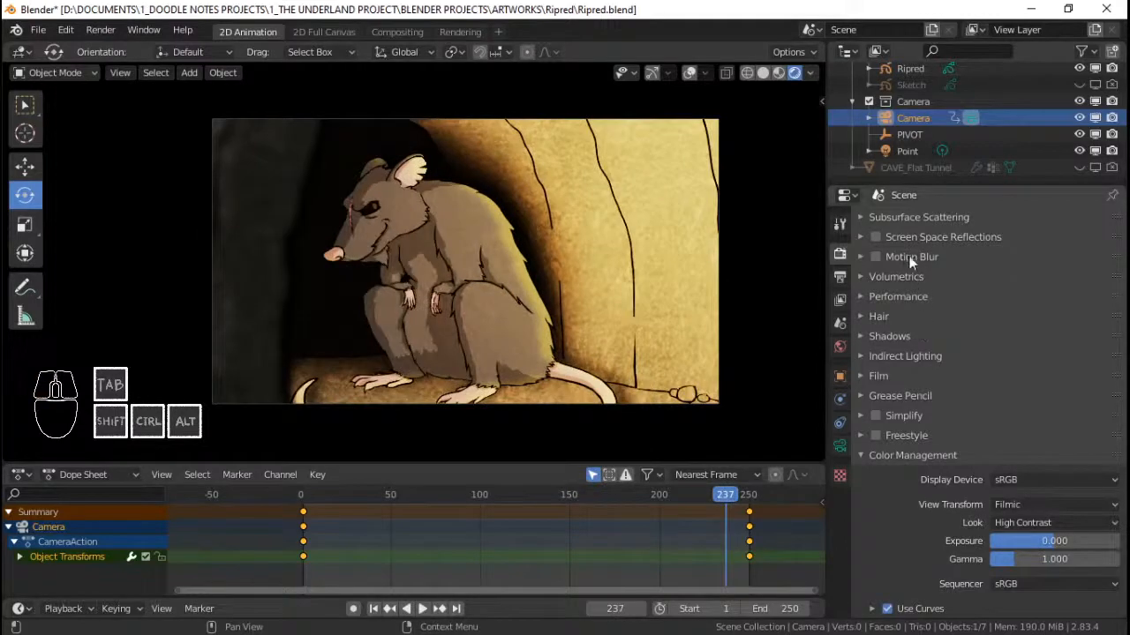
scroll(912, 265, "up", 3)
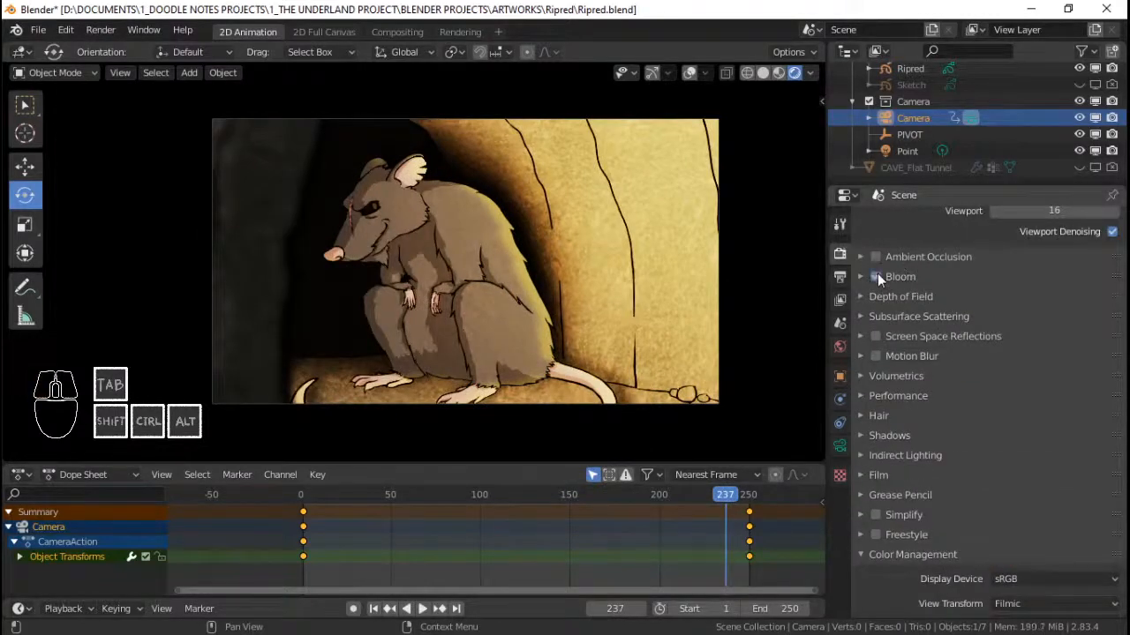
left_click(875, 276)
- Select the Point light near the rat using solid shading with overlays shown, and return to the rendered camera view
middle_click_drag(721, 196, 580, 238)
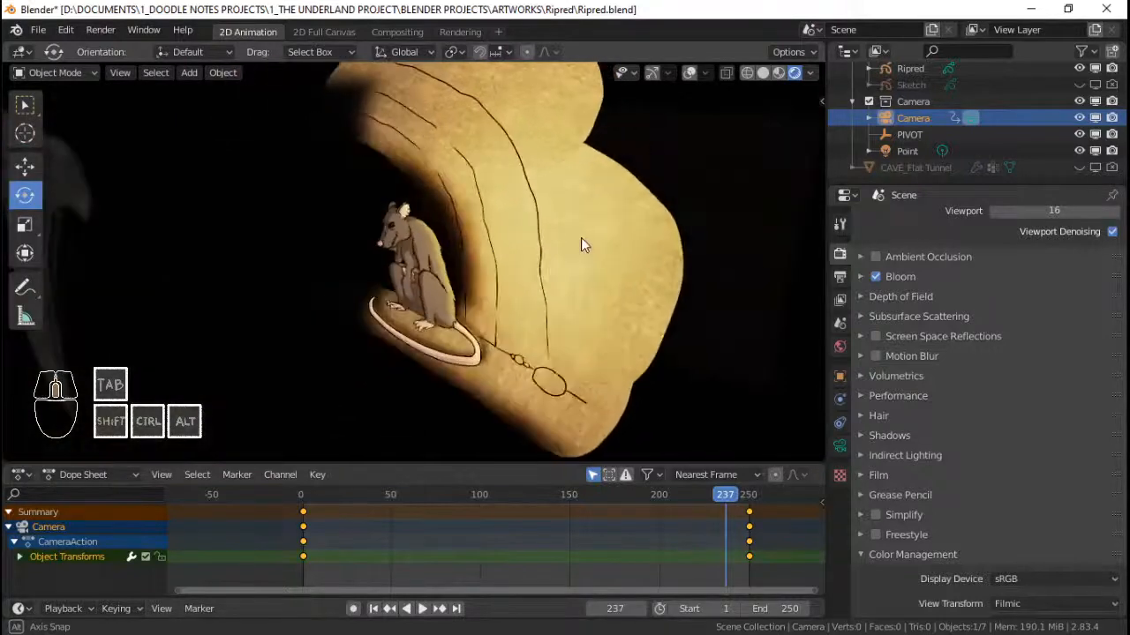
left_click(763, 73)
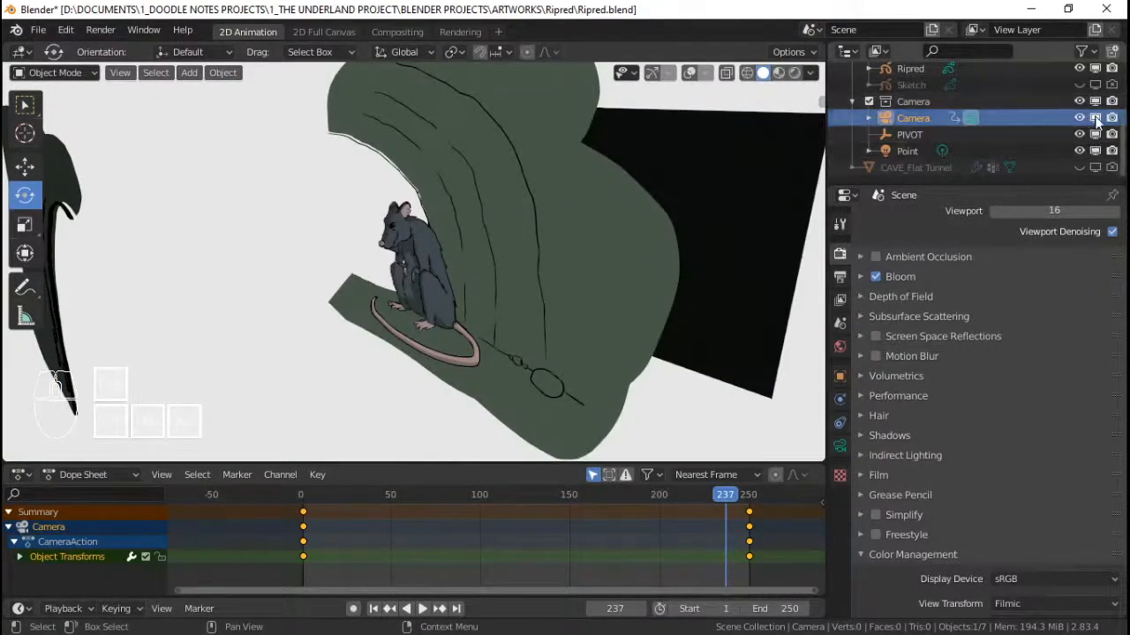
left_click(689, 73)
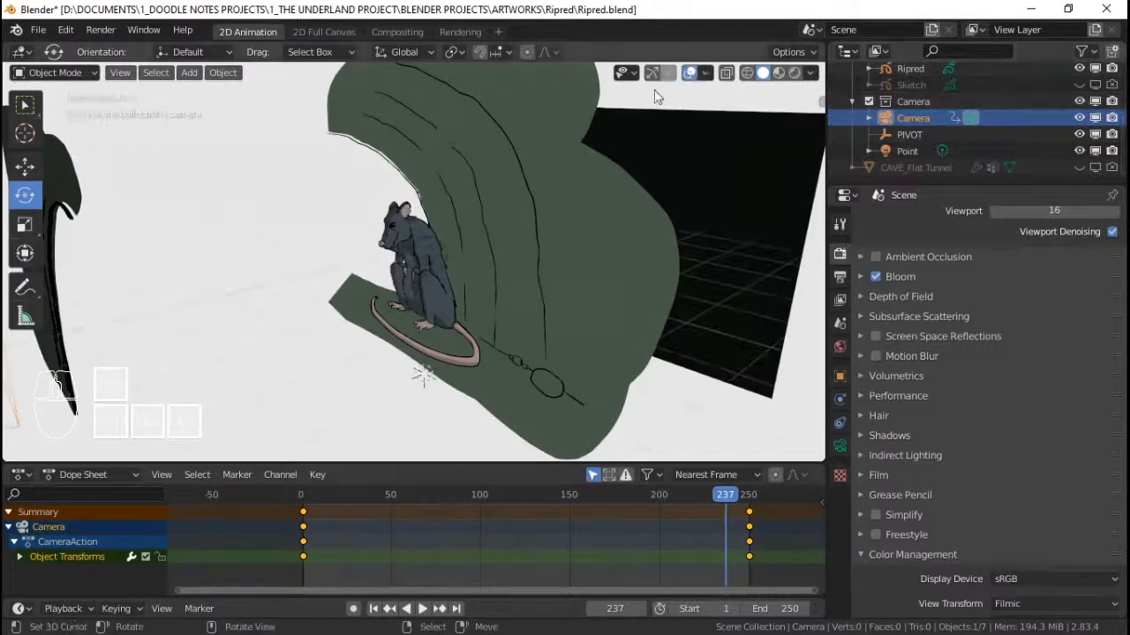
right_click(435, 262)
middle_click_drag(410, 270, 490, 261)
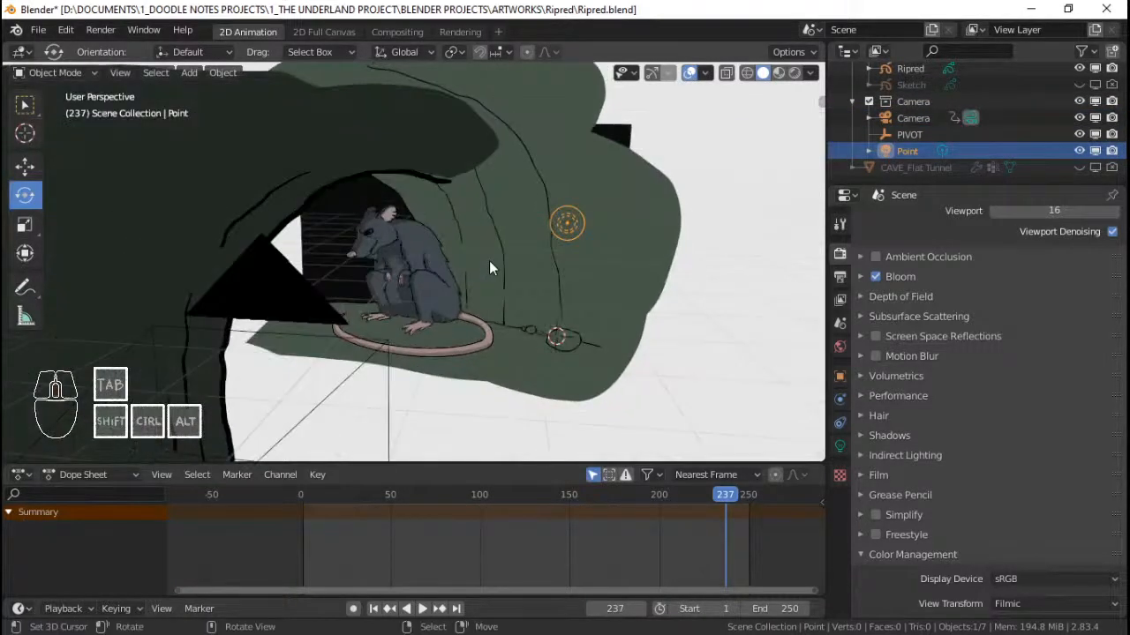
key("KP_0")
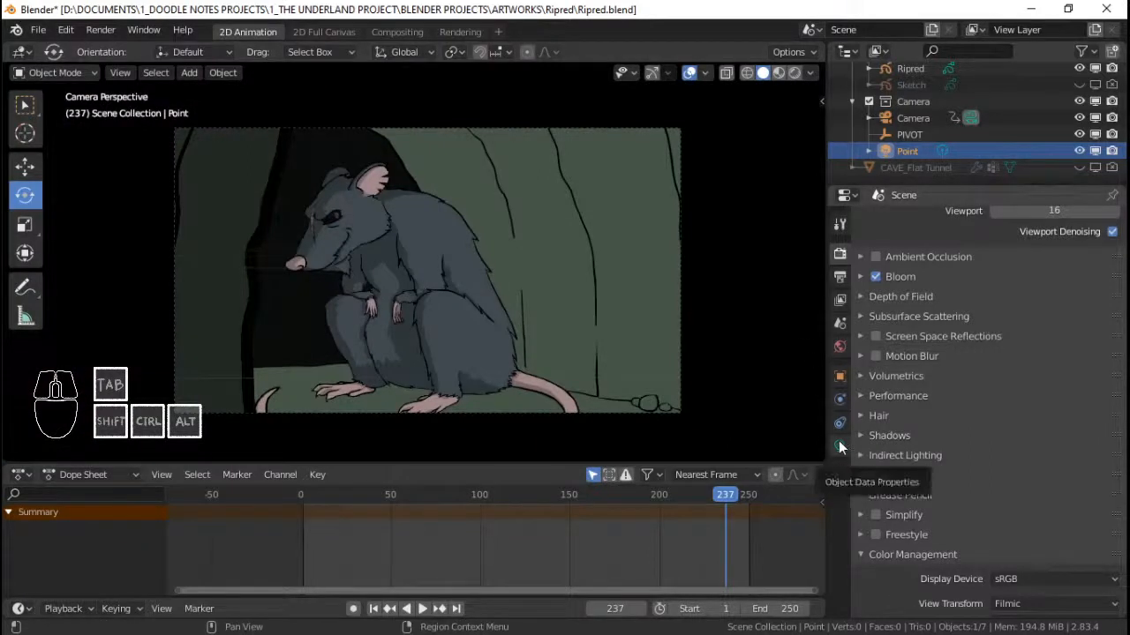
left_click(794, 72)
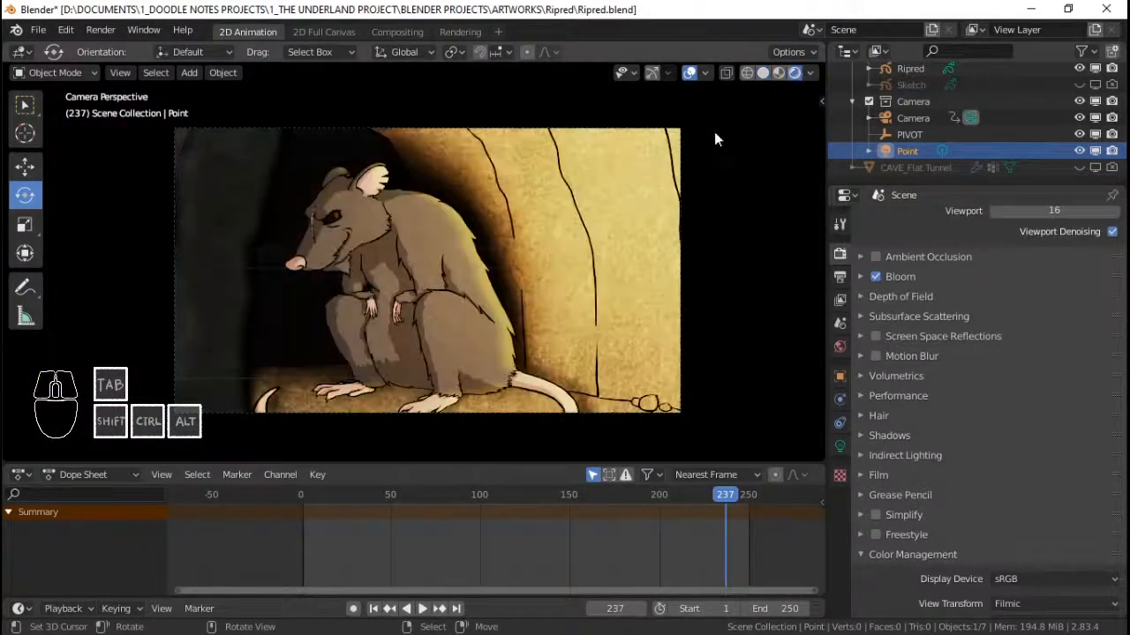
- Try moving the Point light along the X axis to brighten the rat
key("g")
key("x")
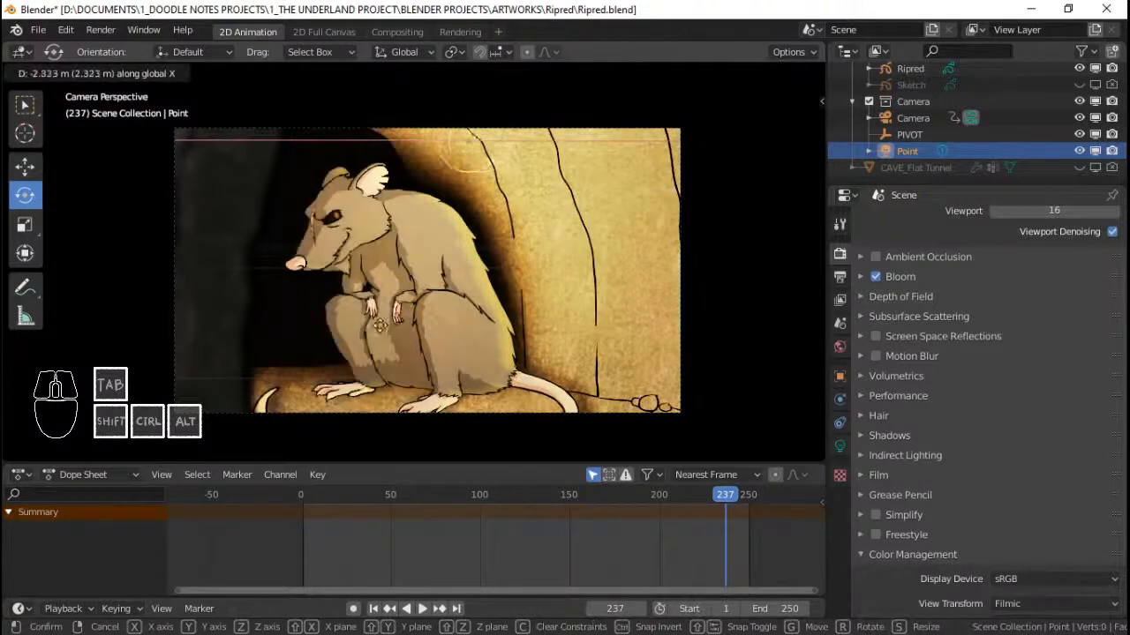
left_click(629, 385)
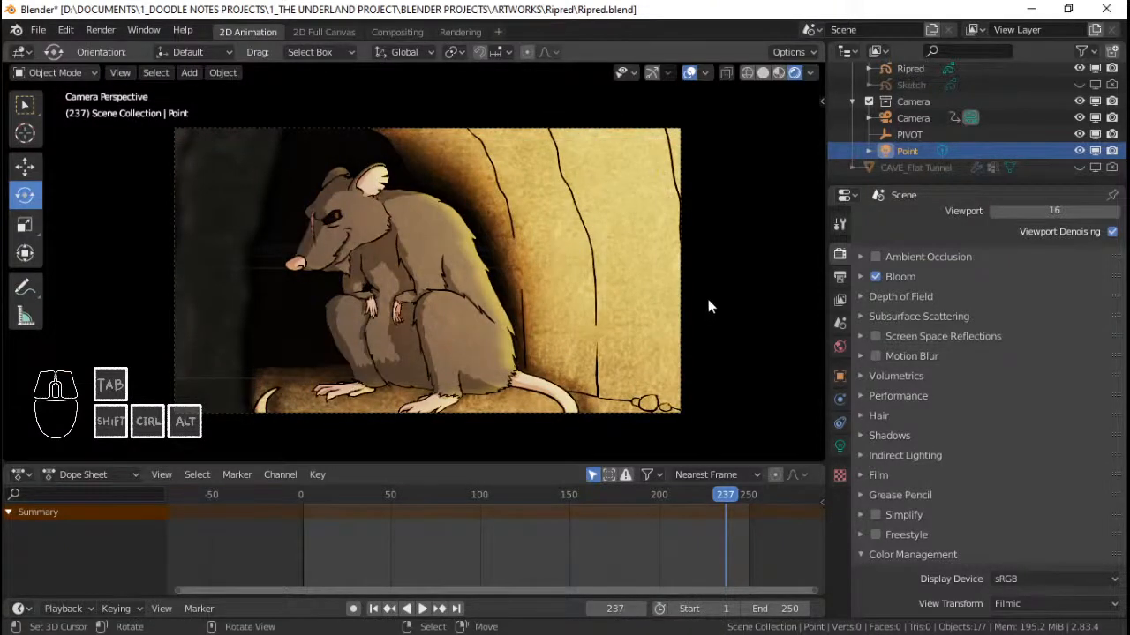
- Compare the lighting in the rendered camera view with the composited image in the Rendering workspace
middle_click_drag(718, 279, 671, 297, "shift")
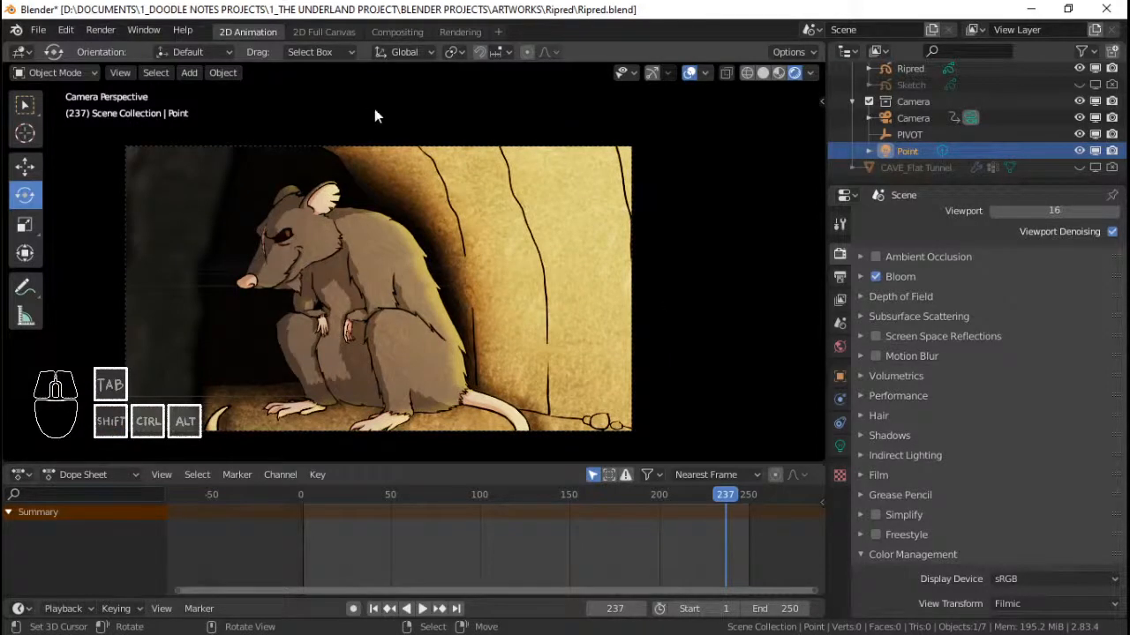
middle_click_drag(568, 320, 586, 276, "shift")
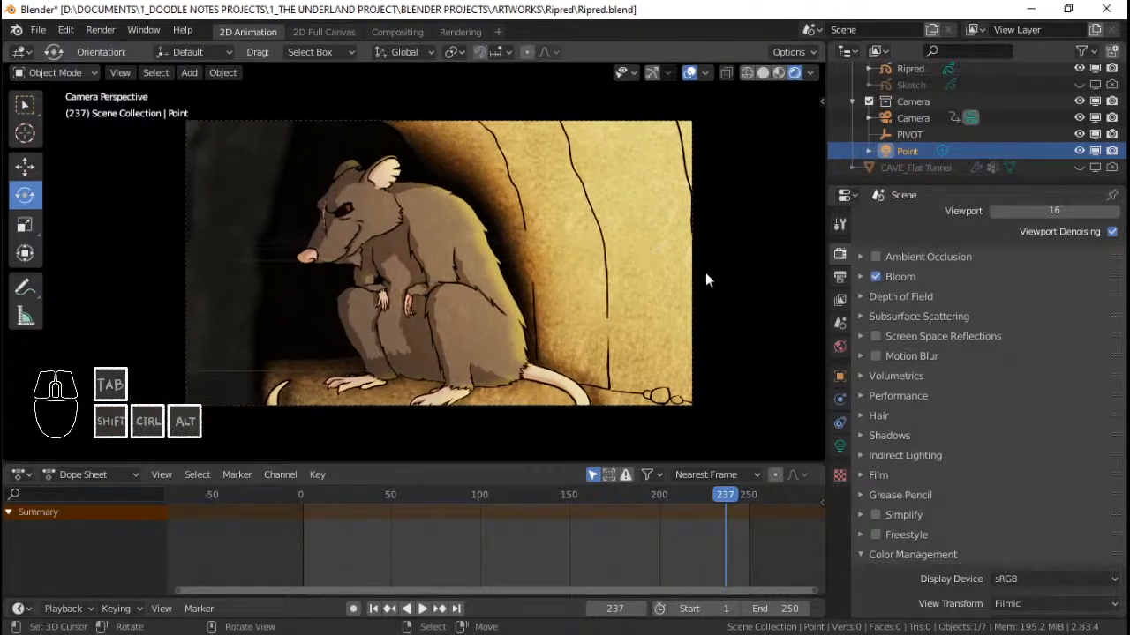
scroll(523, 248, "up", 2)
scroll(524, 248, "down", 1)
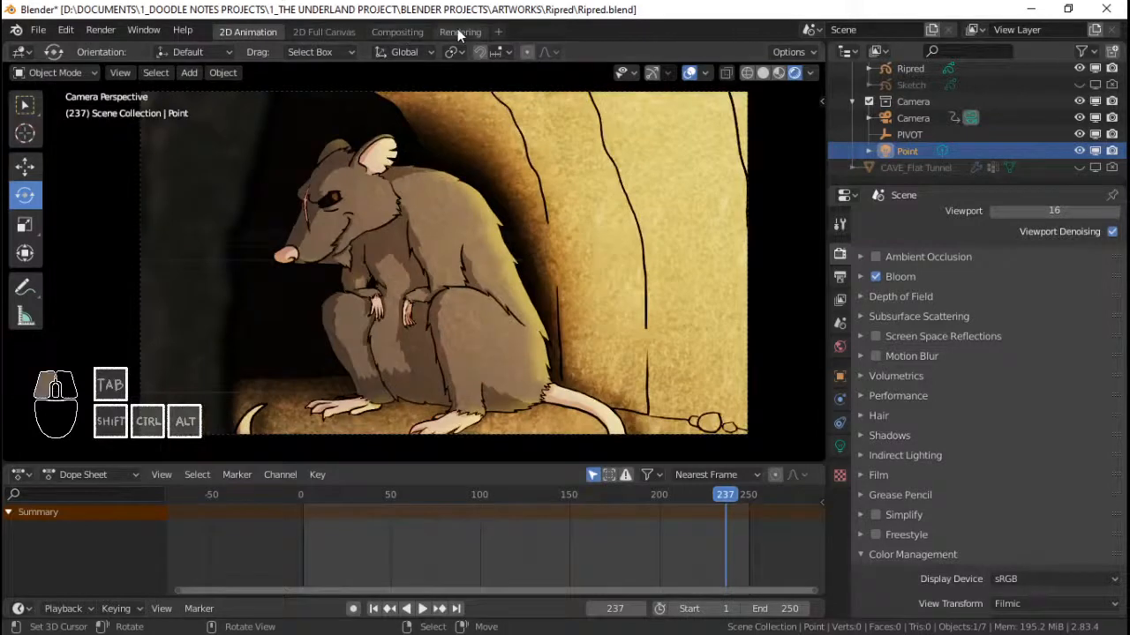
left_click(458, 32)
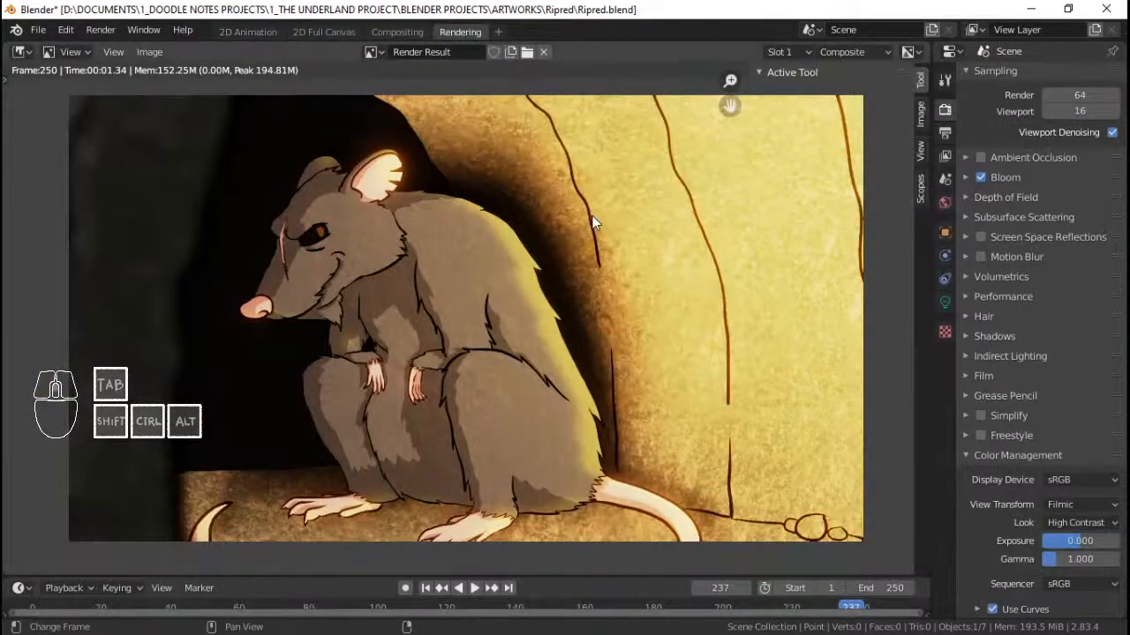
scroll(592, 218, "up", 1)
scroll(592, 217, "down", 1)
scroll(592, 224, "down", 1)
scroll(592, 223, "up", 1)
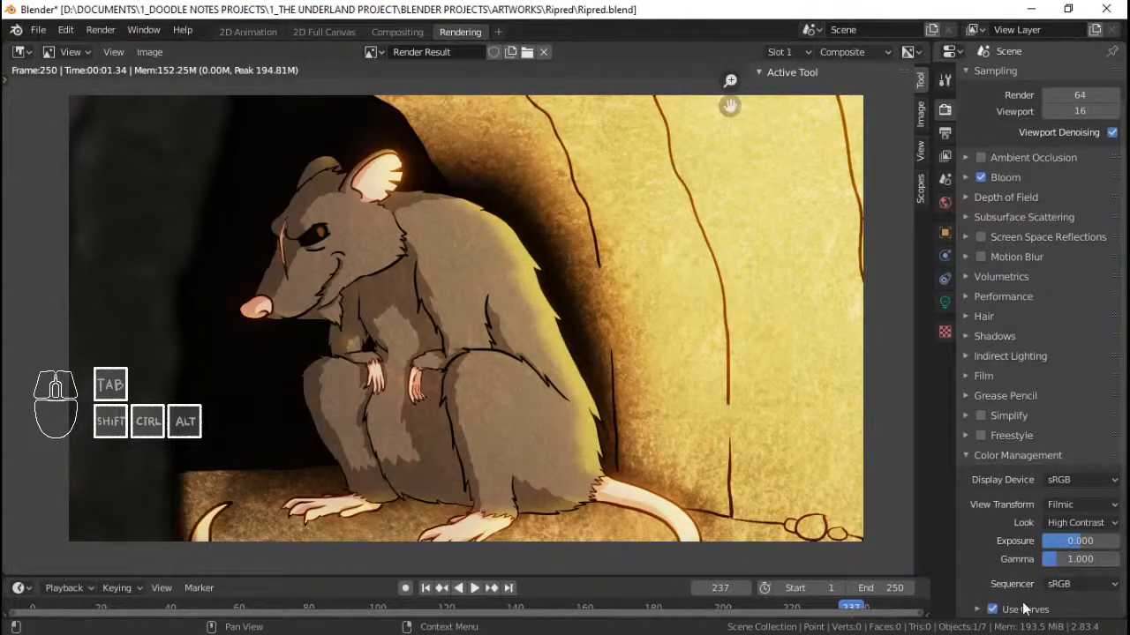
- Adjust the combined colour curve with a shadow point at about X 0.17, Y 0.14 and an upper point at about X 0.68, Y 0.61
scroll(1020, 512, "down", 7)
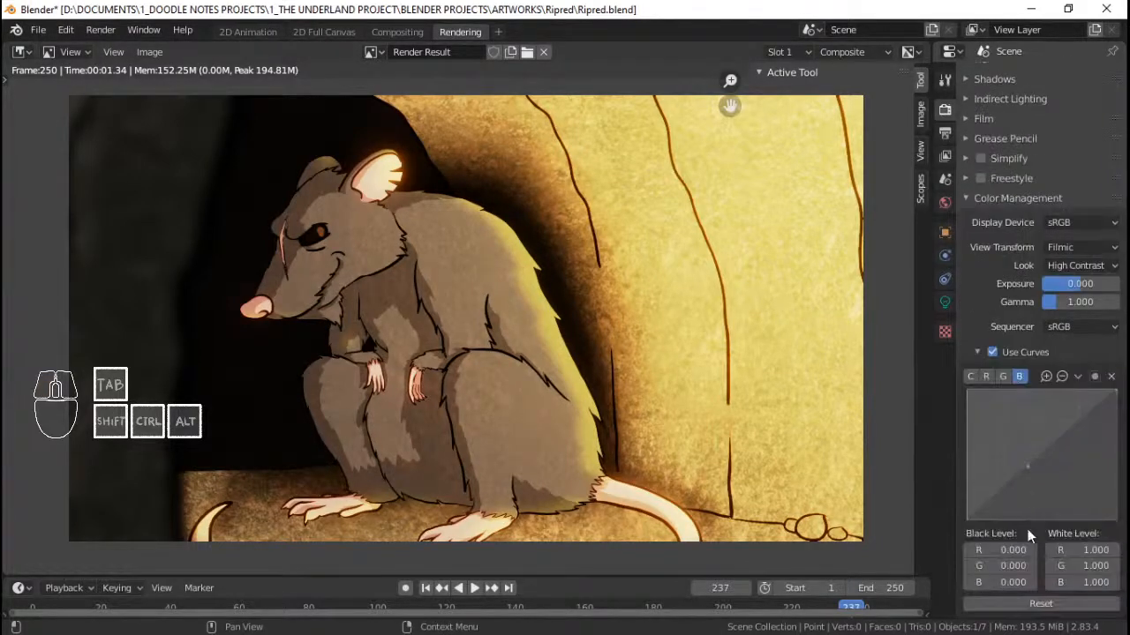
left_click(970, 376)
left_click_drag(1010, 491, 991, 500)
mouse_move(1057, 435)
left_mouse_down()
mouse_move(1067, 454)
mouse_move(1067, 440)
left_mouse_up()
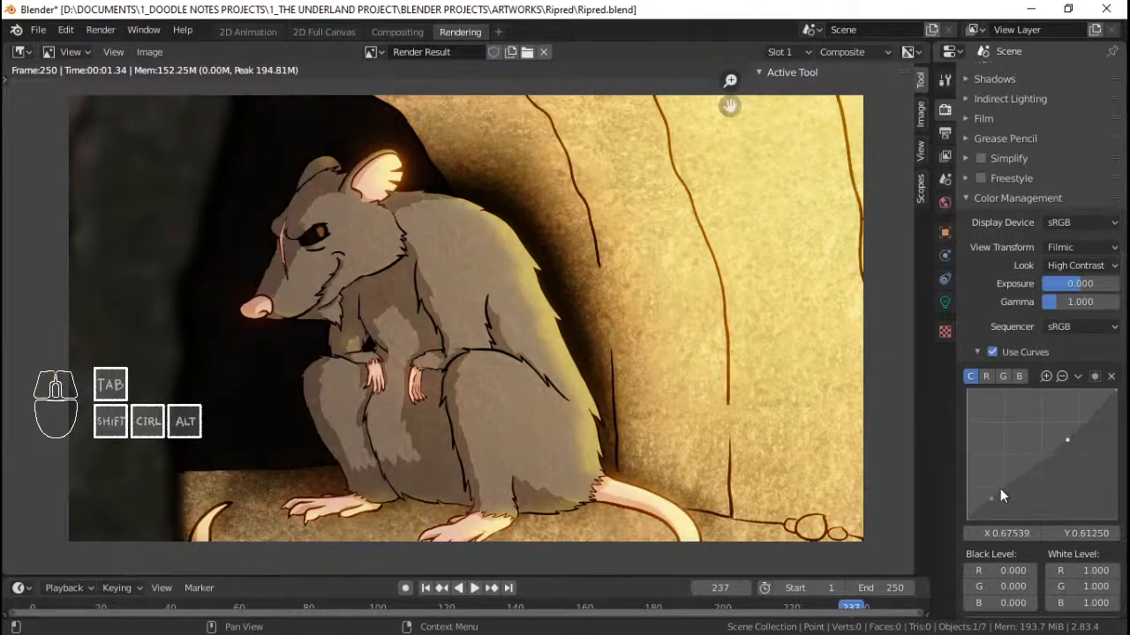
left_click_drag(991, 500, 989, 501)
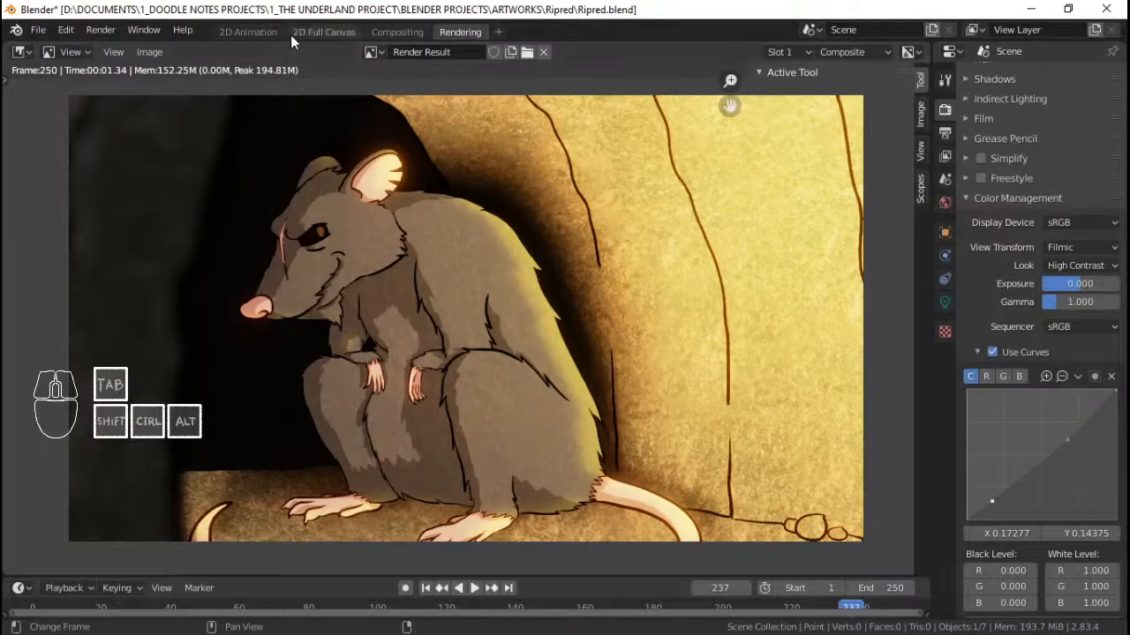
- In the 2D Animation workspace, select the Cave_Subject wall and set its Rim effect's horizontal offset to -894 px, checking the mask colour
left_click(249, 33)
left_click(564, 199)
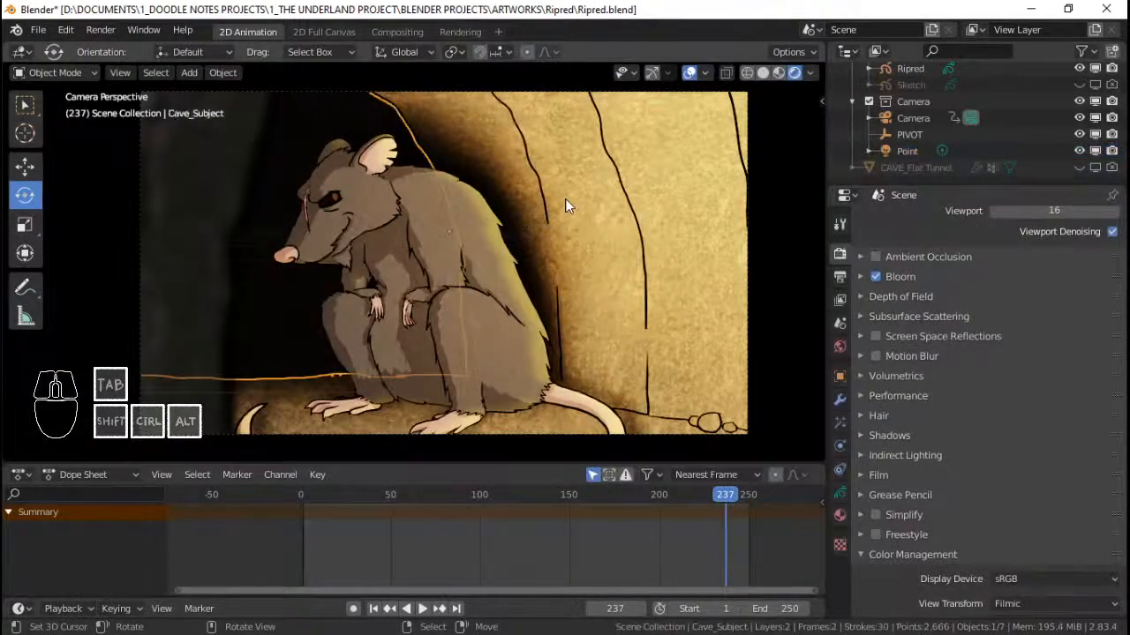
left_click(839, 518)
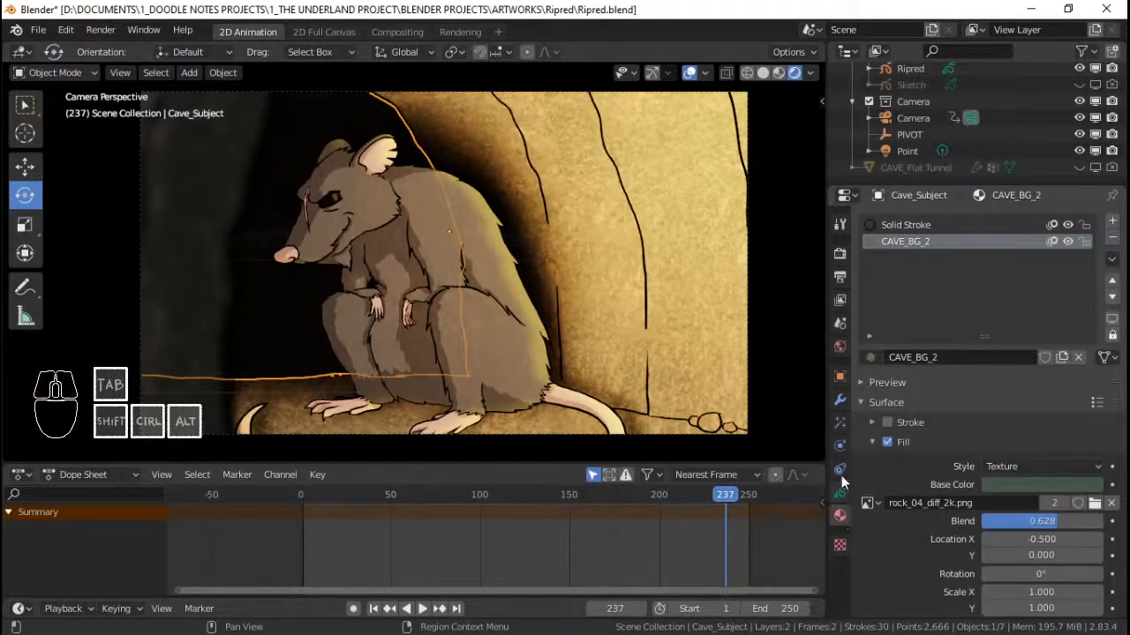
left_click(838, 423)
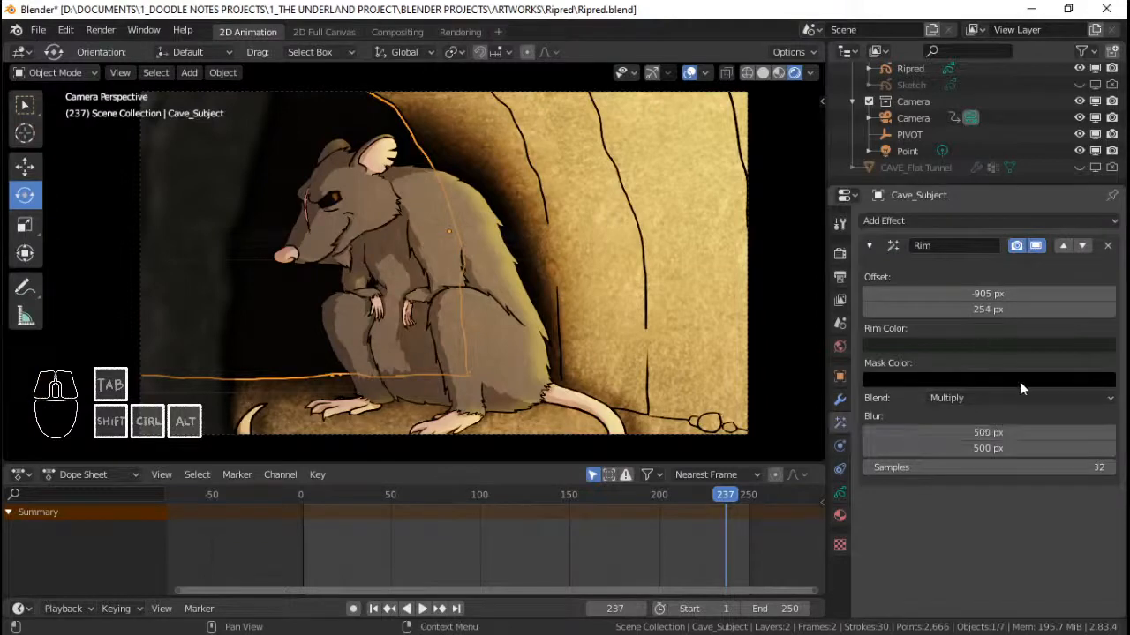
left_click(979, 379)
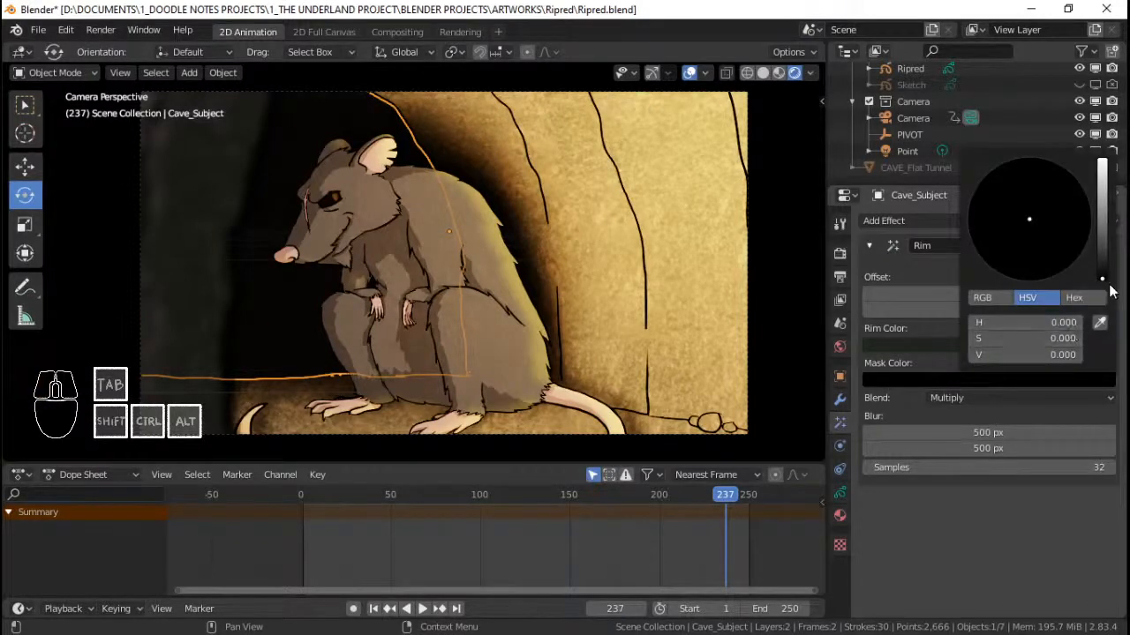
left_click(902, 367)
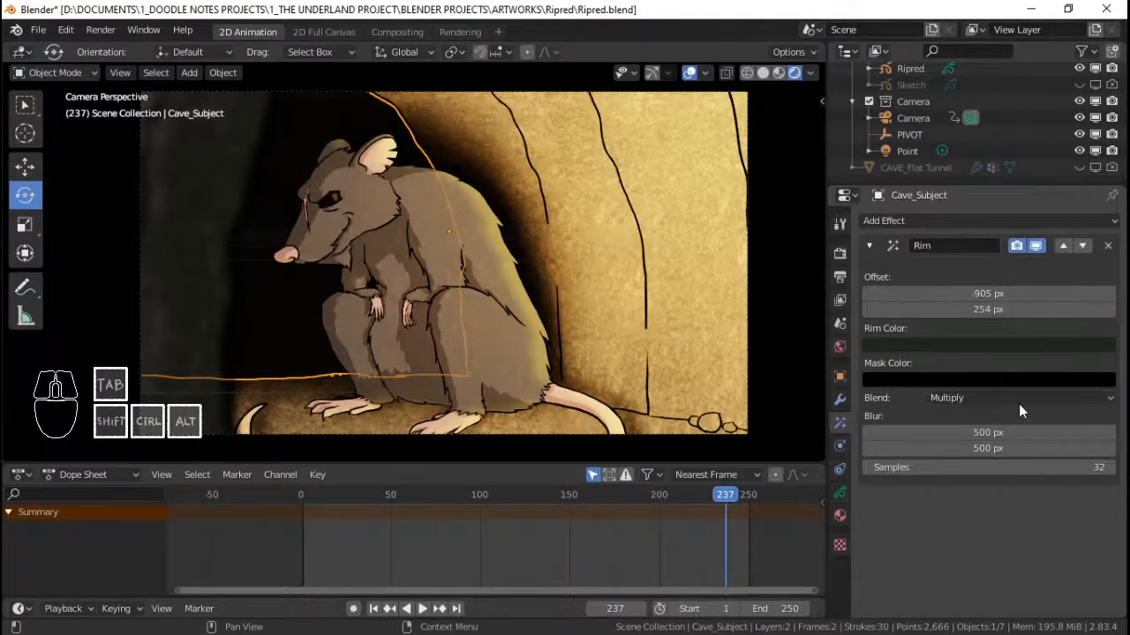
left_click_drag(989, 293, 970, 293)
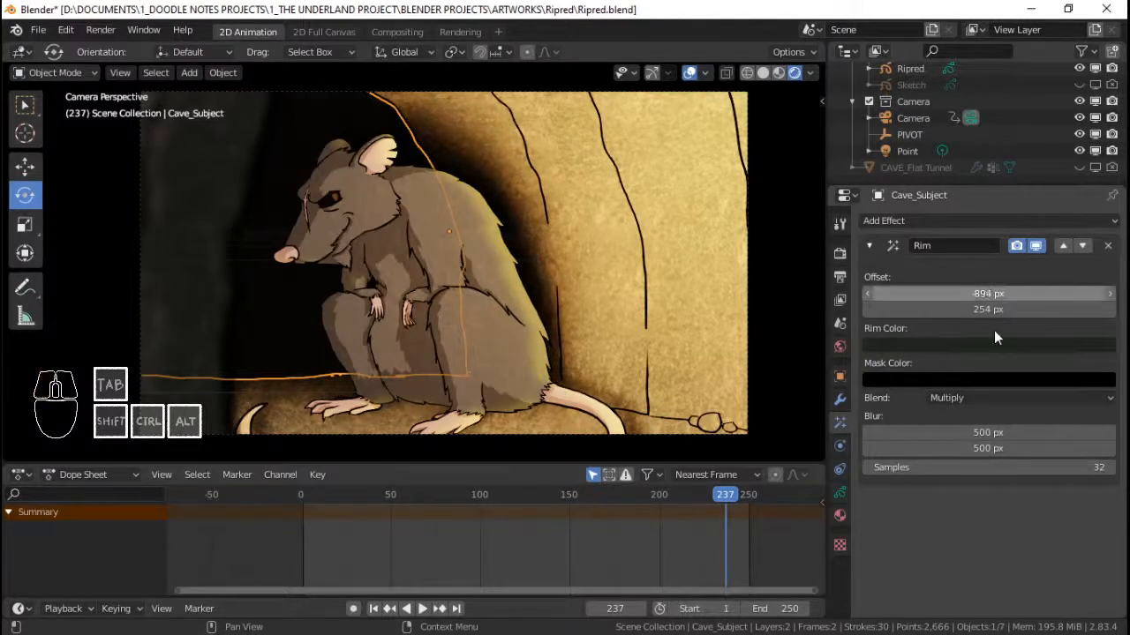
left_click(991, 377)
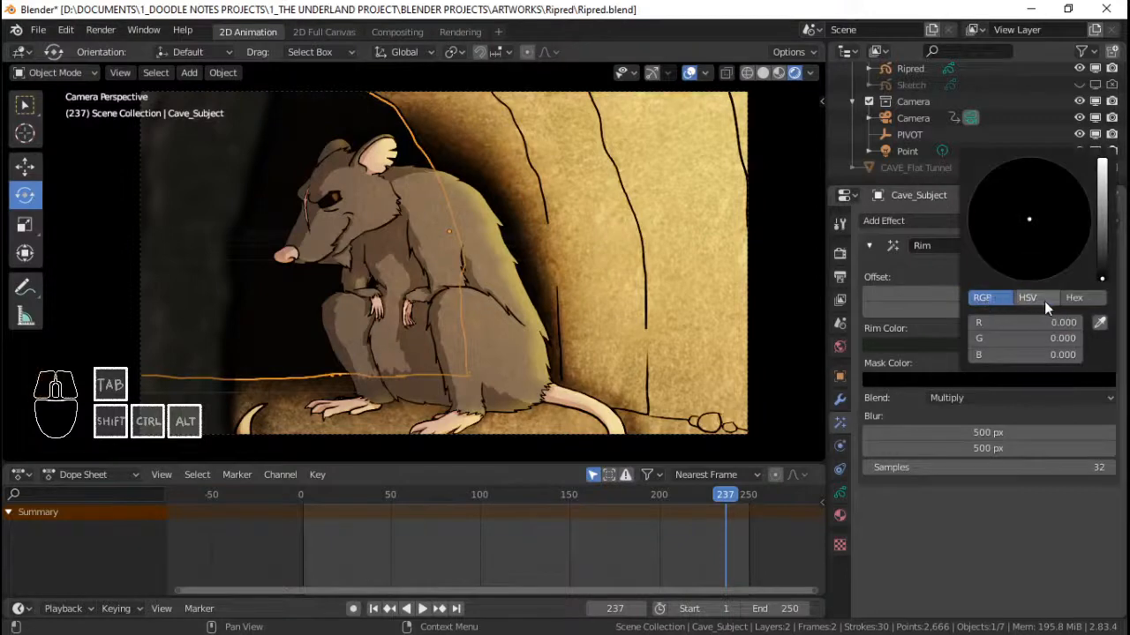
- Try the Overlay, Subtract and Divide blend modes on the Cave_Subject Rim effect, returning to Overlay
left_click(947, 401)
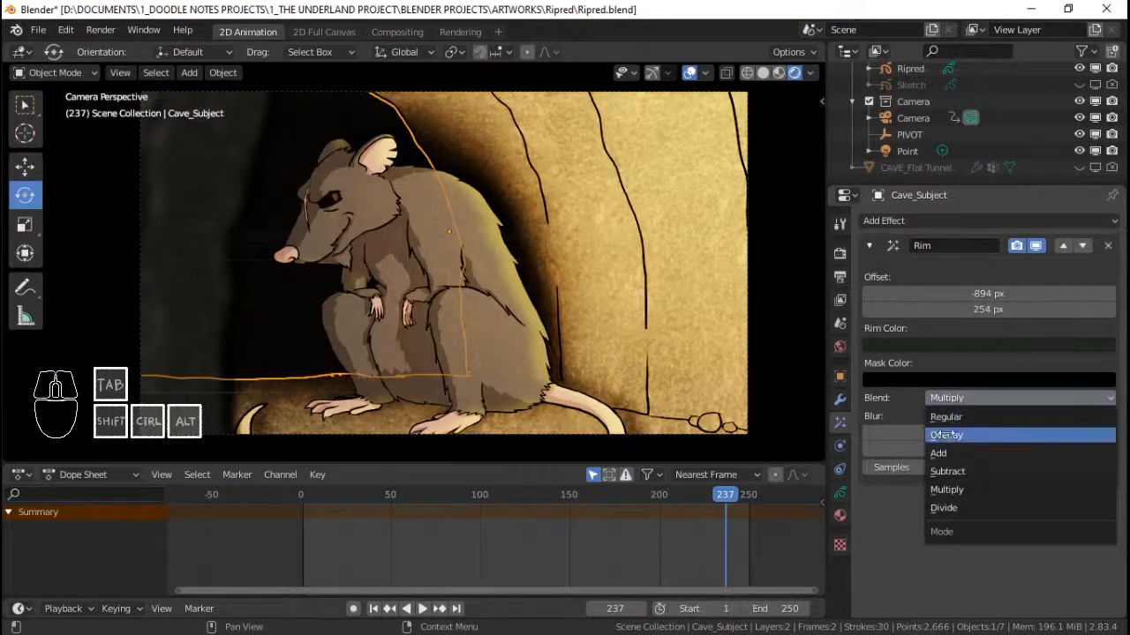
left_click(946, 435)
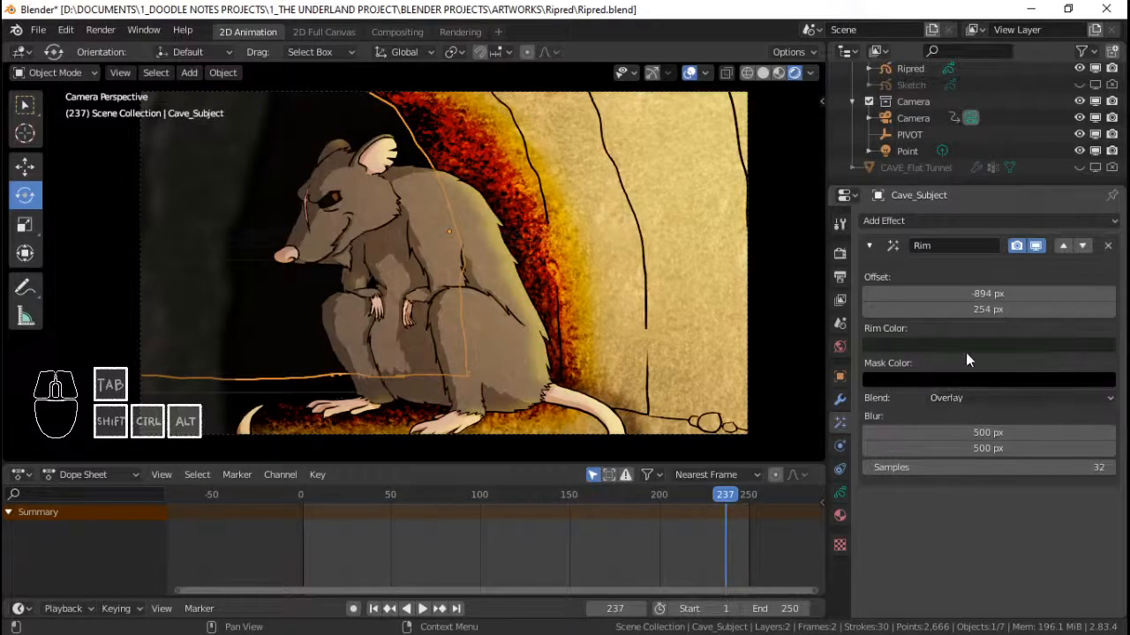
left_click(978, 401)
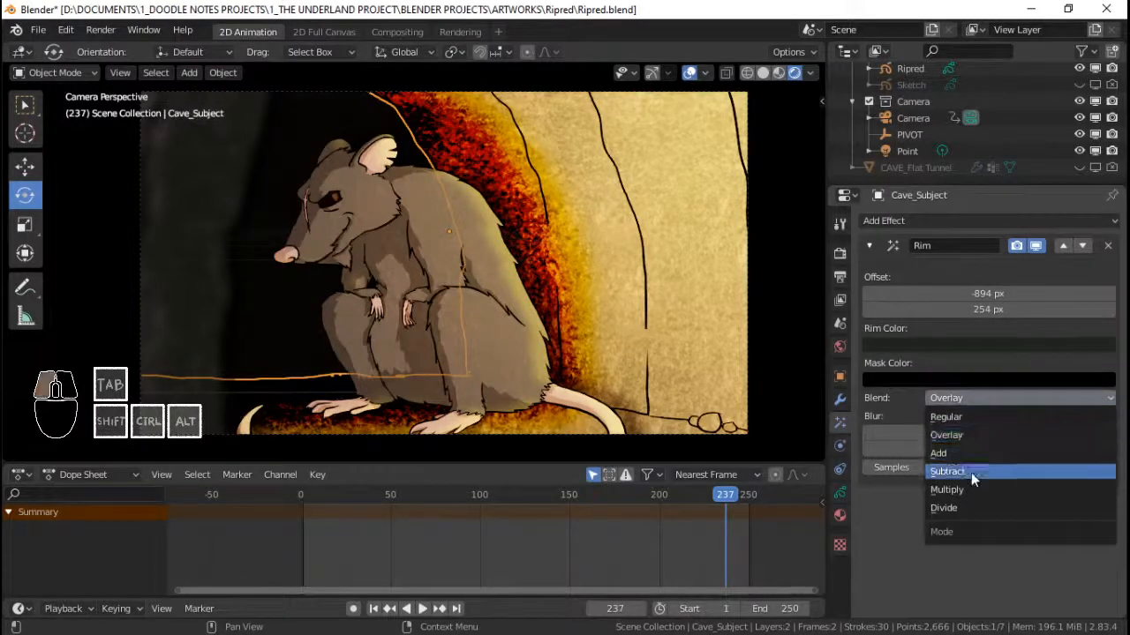
left_click(970, 472)
left_click(977, 398)
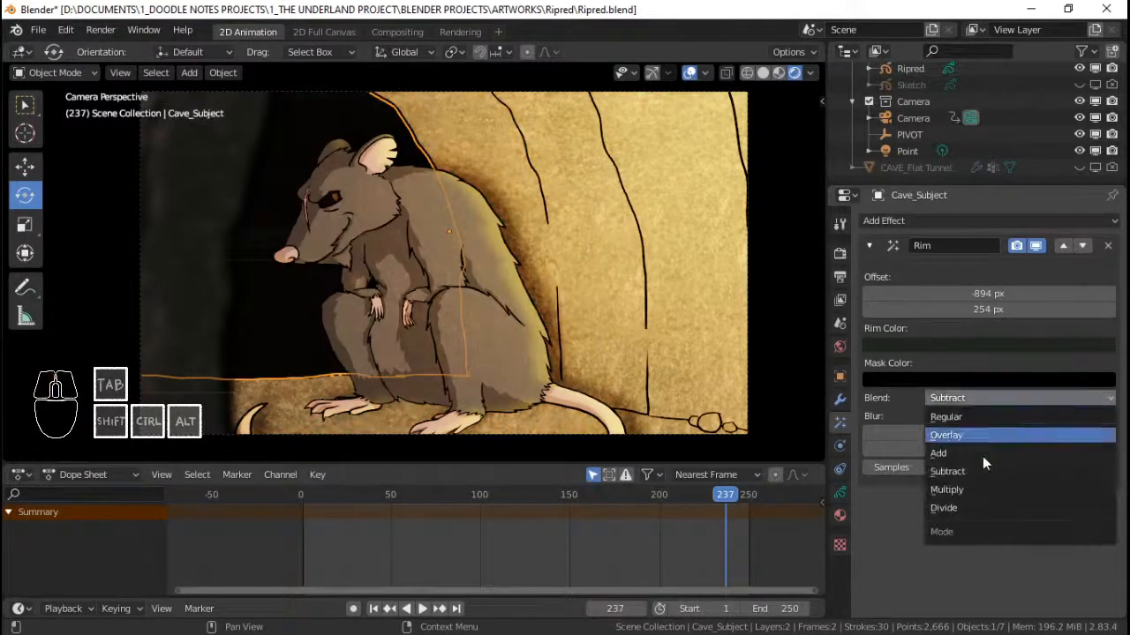
left_click(972, 507)
left_click(982, 401)
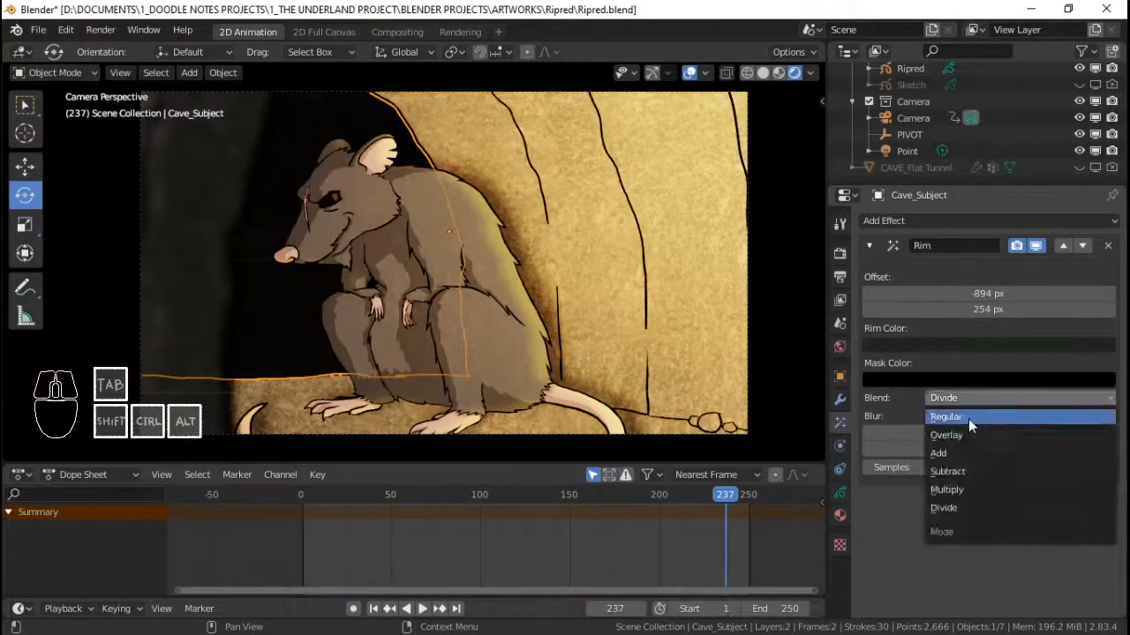
left_click(966, 429)
left_click(966, 396)
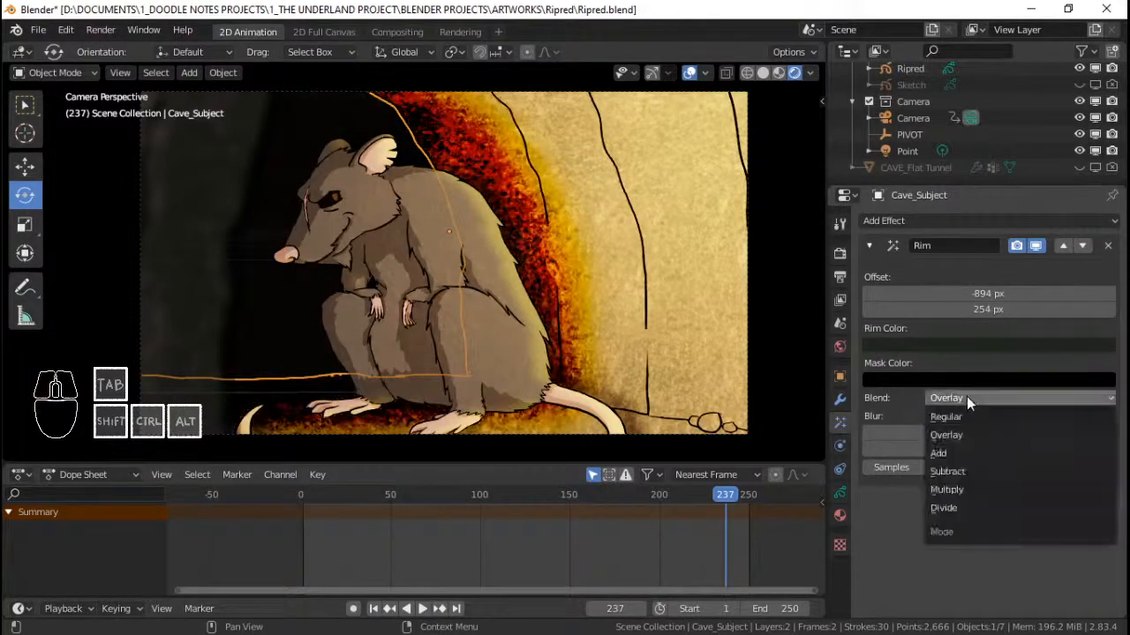
left_click(966, 396)
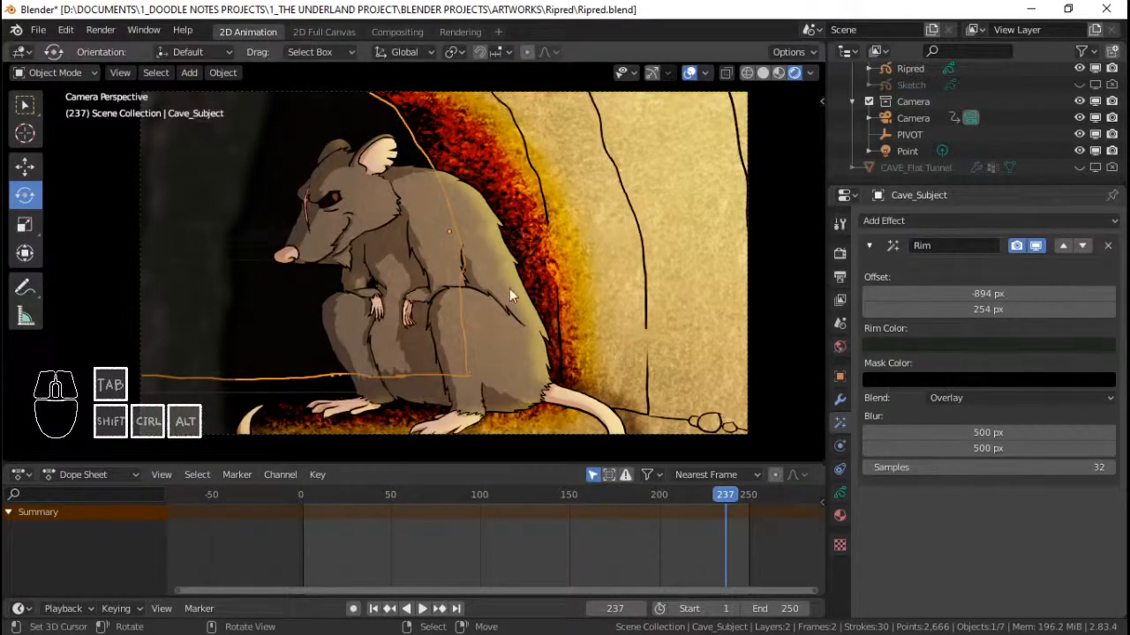
- Brighten the Cave_Subject rim colour to a pale green, R 0.219, G 0.367, B 0.187
left_click(967, 380)
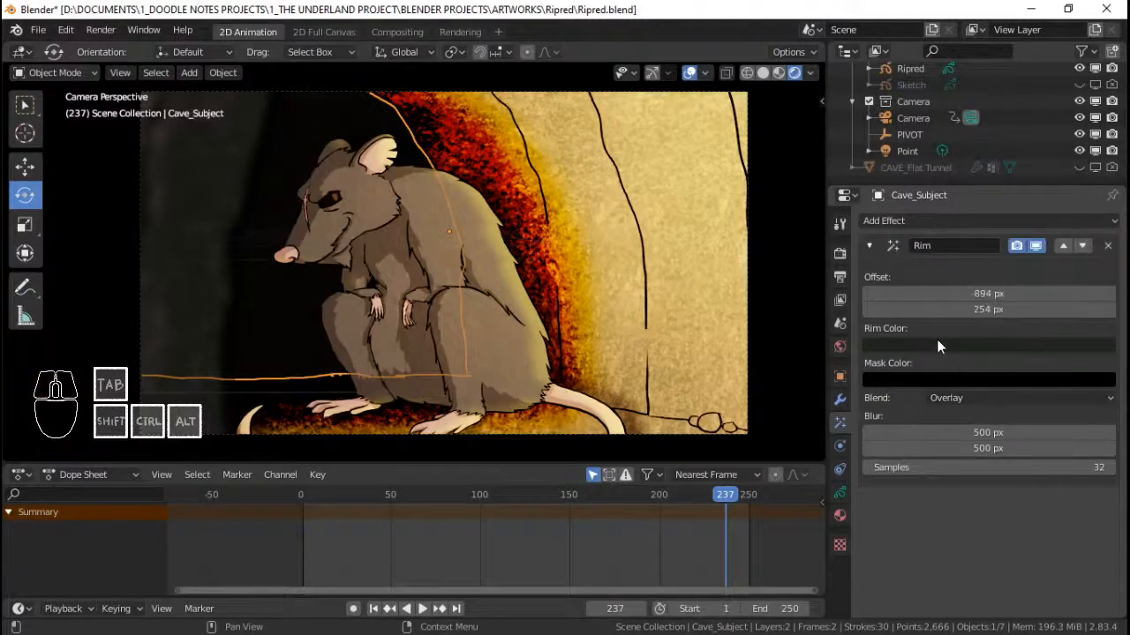
left_click(938, 344)
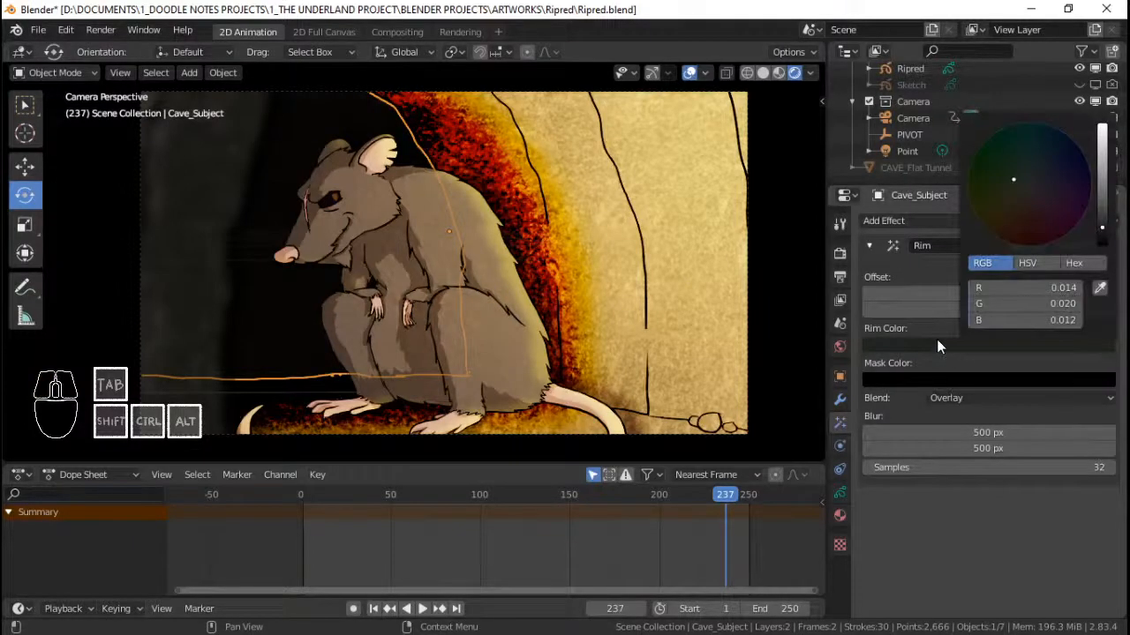
left_click(996, 349)
left_click_drag(1101, 227, 1102, 163)
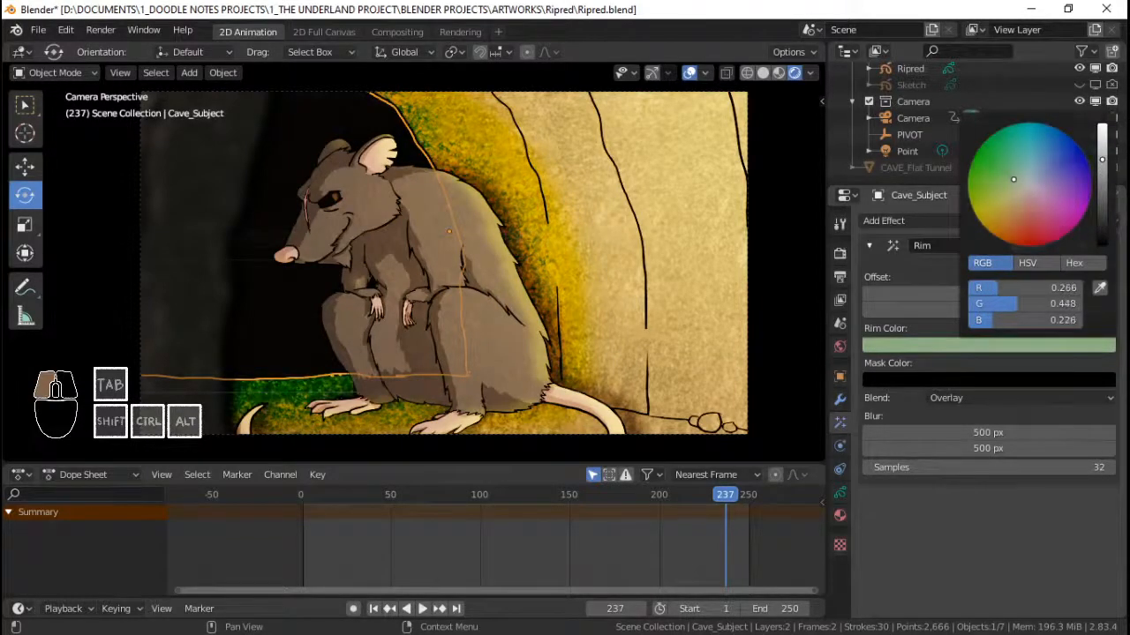
- Compare the Overlay and Regular blend modes on the rim shading and set the blend to Multiply
left_click(997, 399)
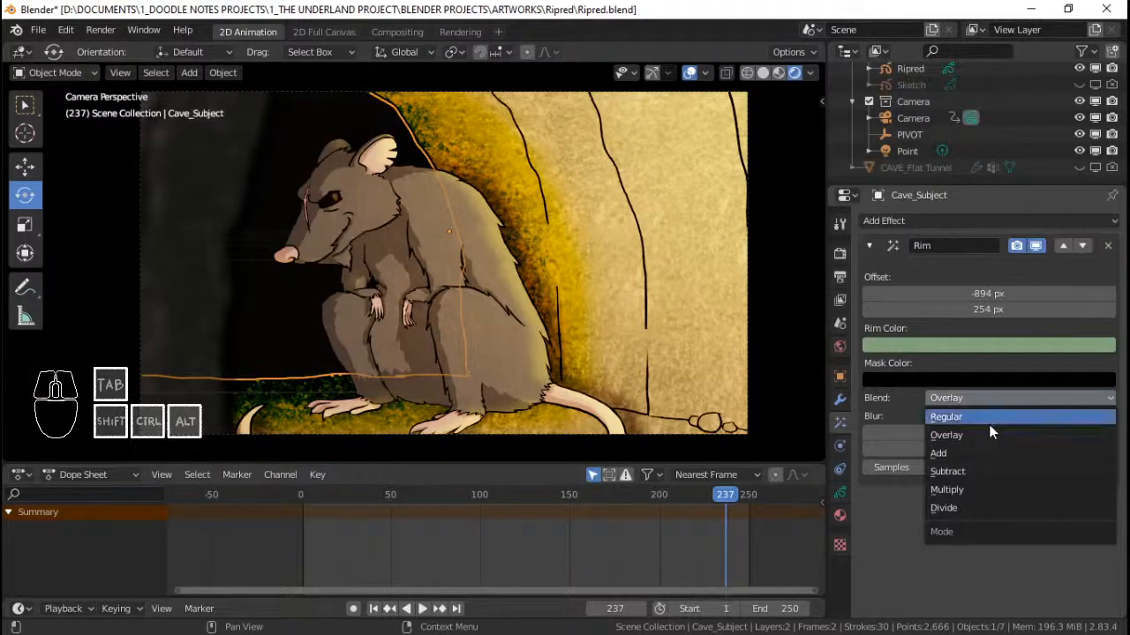
left_click(986, 436)
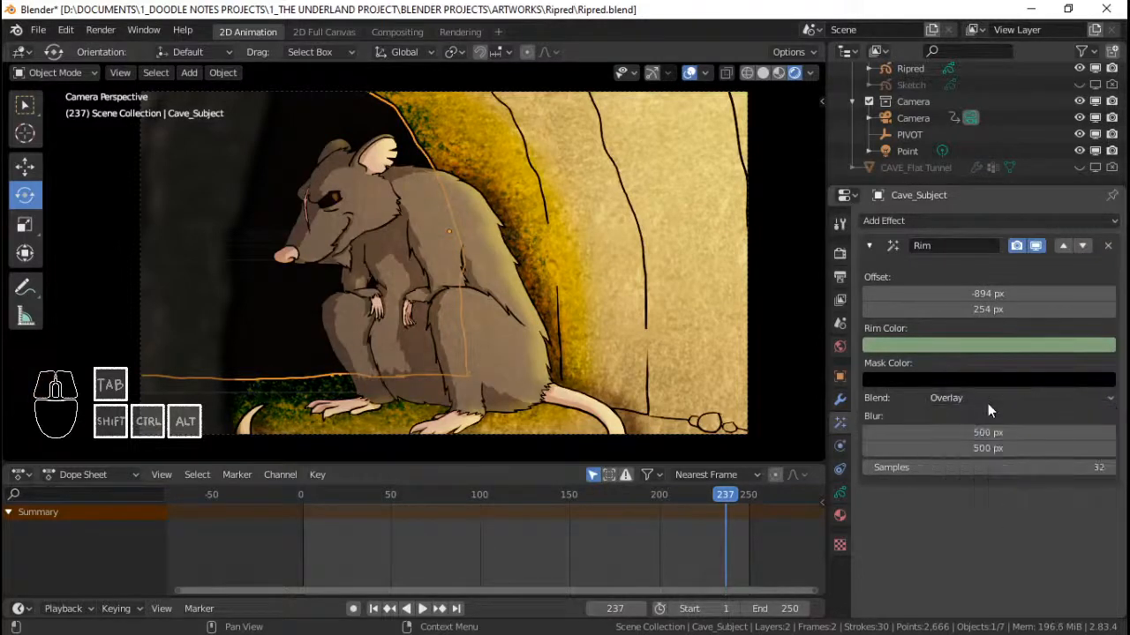
left_click(988, 403)
left_click(980, 416)
left_click(1006, 344)
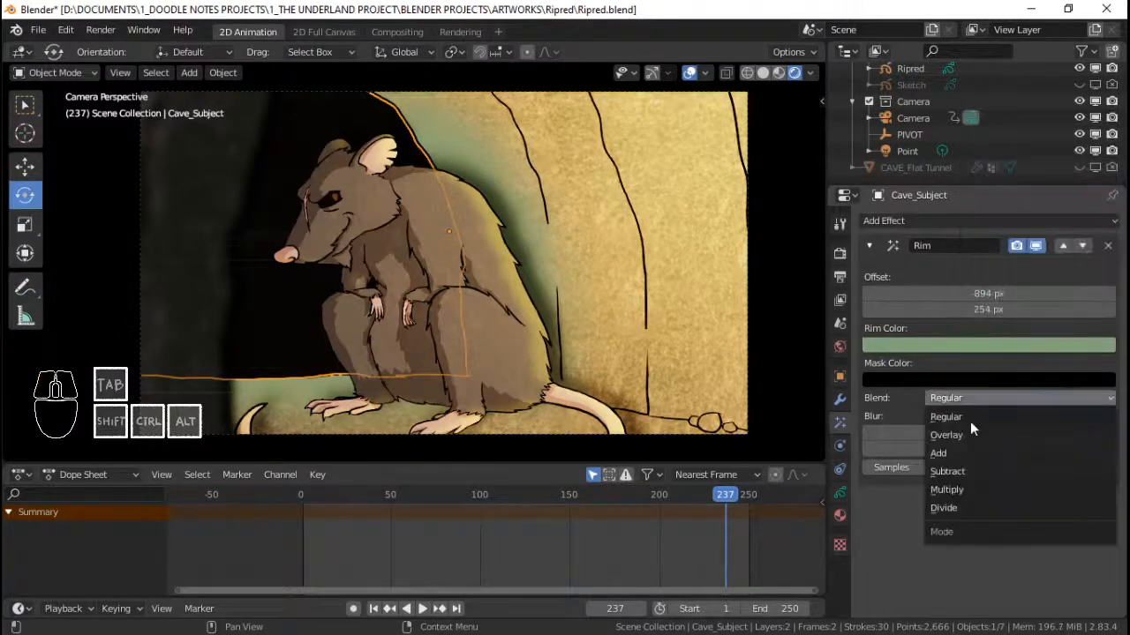
left_click(959, 484)
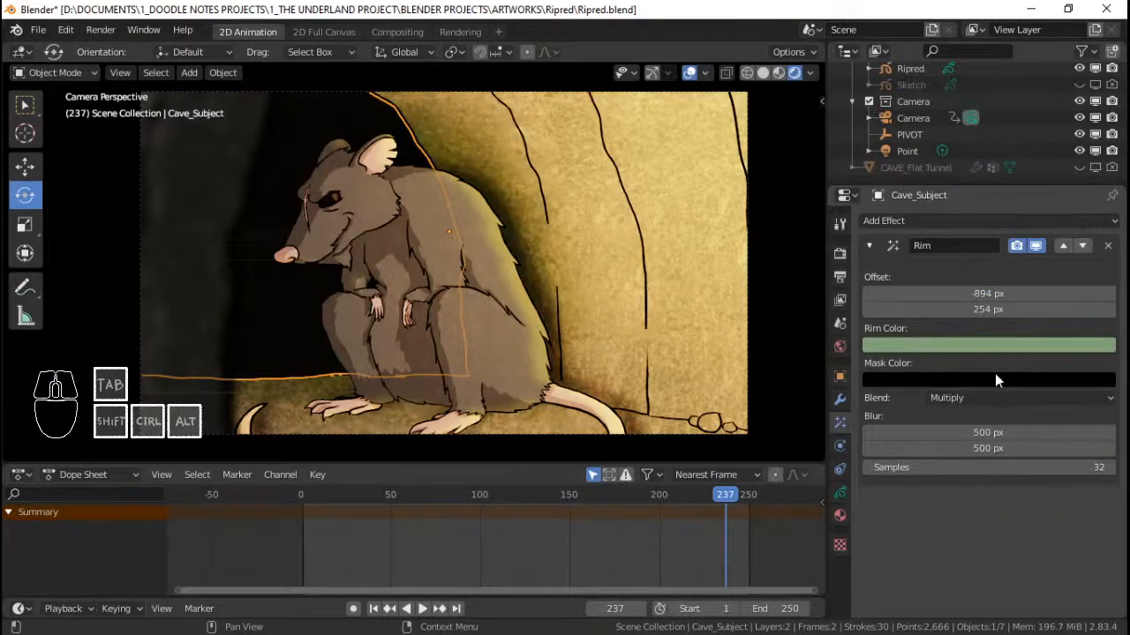
- Change the Cave_Subject rim colour to a darker, nearly neutral grey of about 0.22 in each RGB channel
left_click(962, 342)
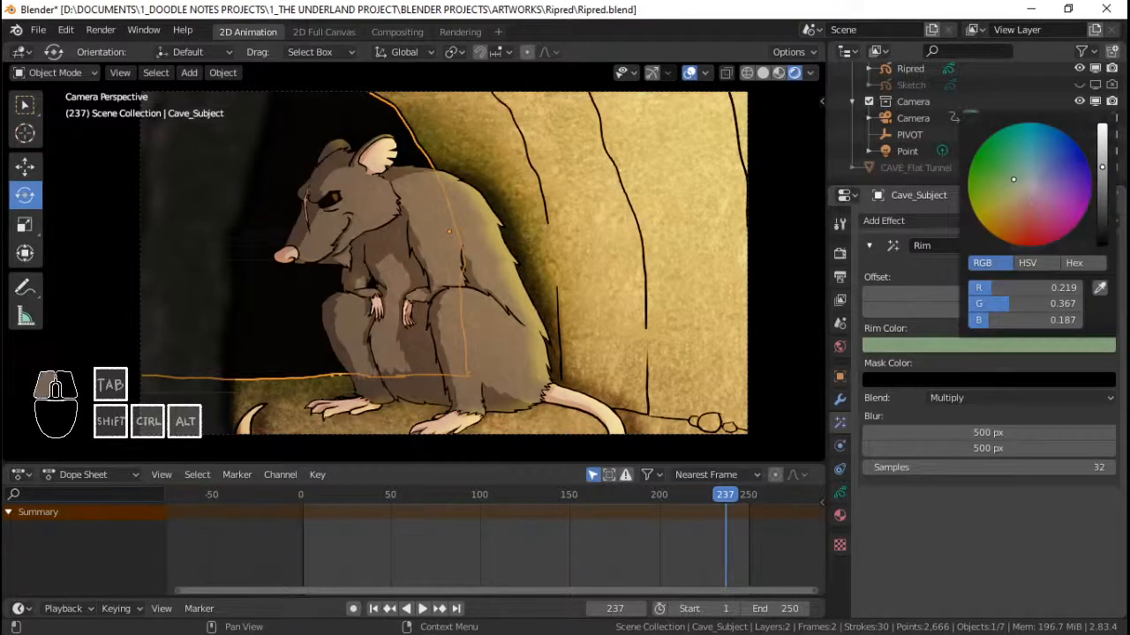
left_click_drag(1013, 179, 1028, 184)
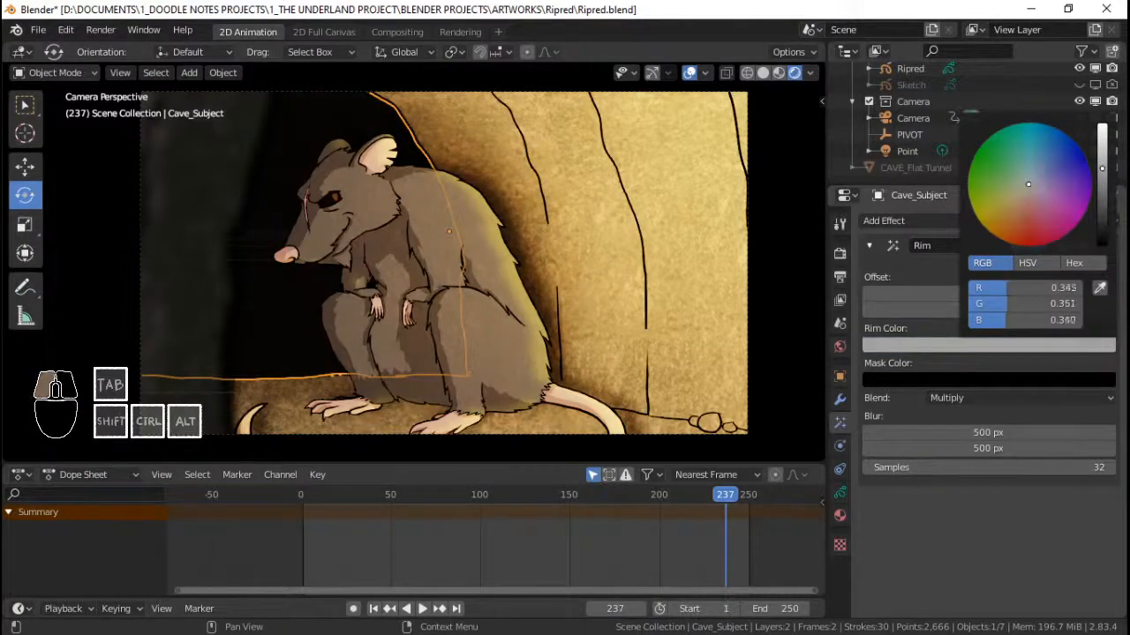
scroll(1028, 184, "down", 2)
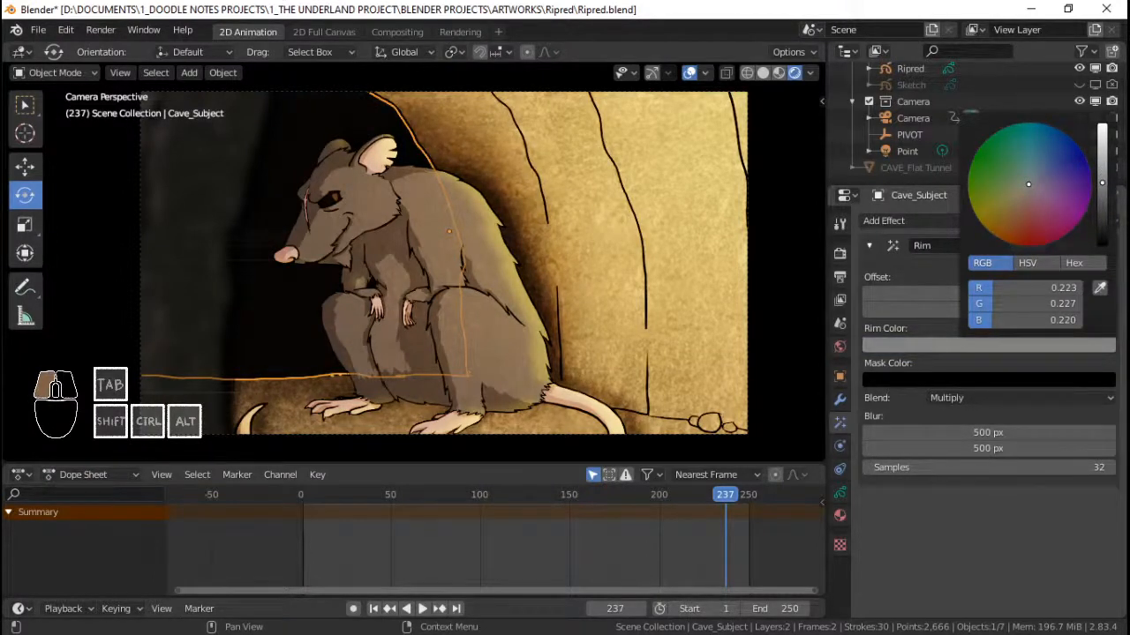
scroll(1028, 183, "down", 1)
- Deselect the cave wall, inspect the softened shadow around the rat, and save the file
left_click(454, 193)
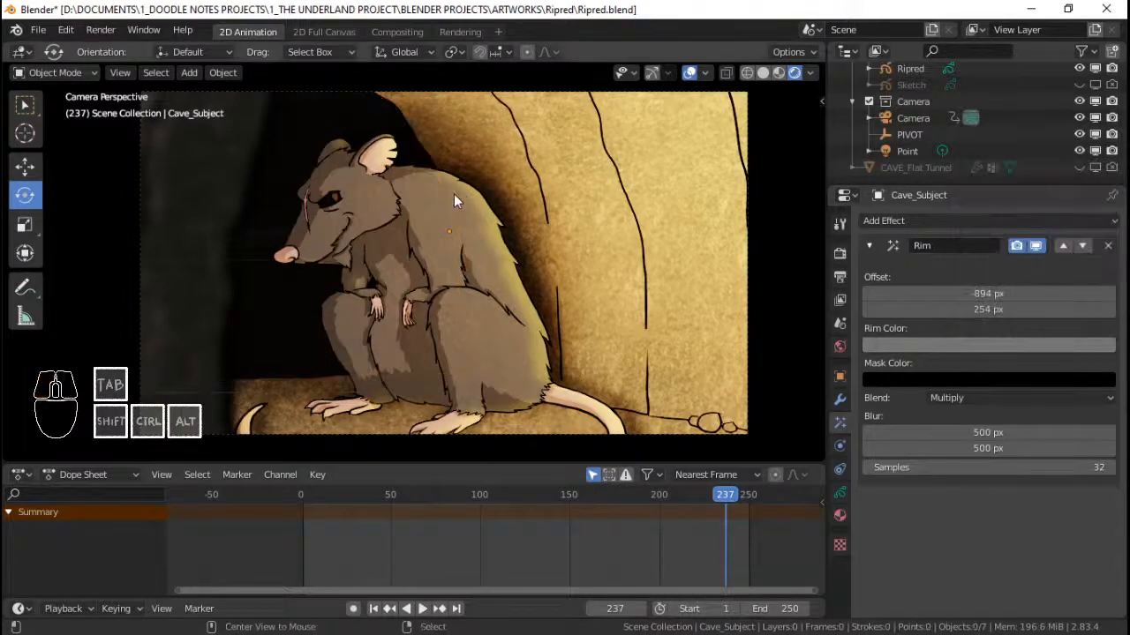
scroll(448, 192, "up", 2)
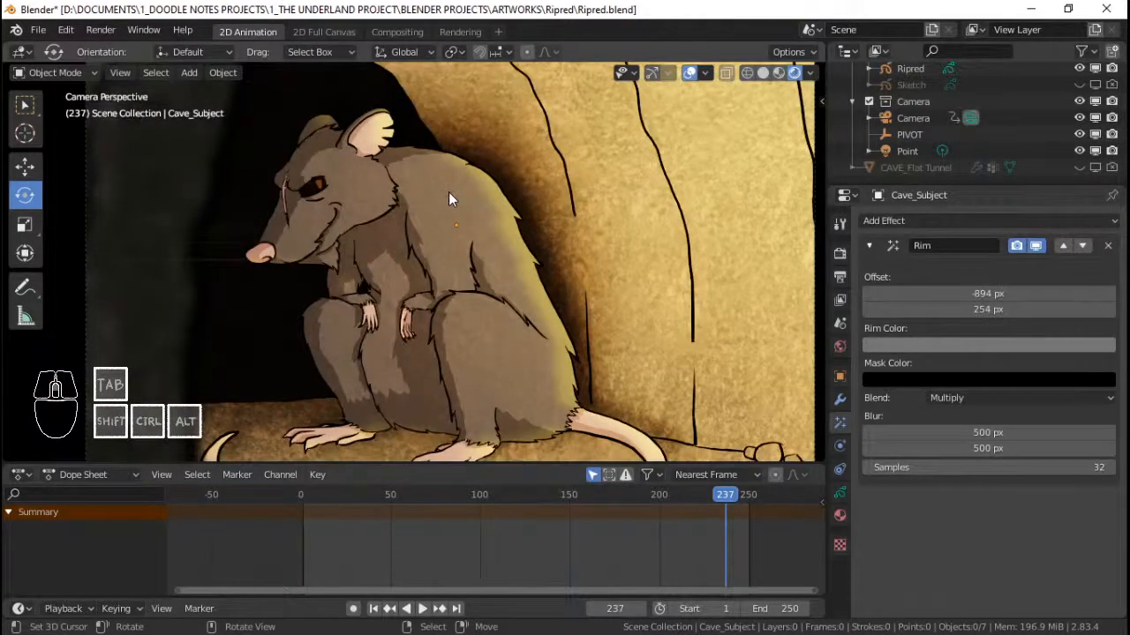
scroll(448, 191, "down", 3)
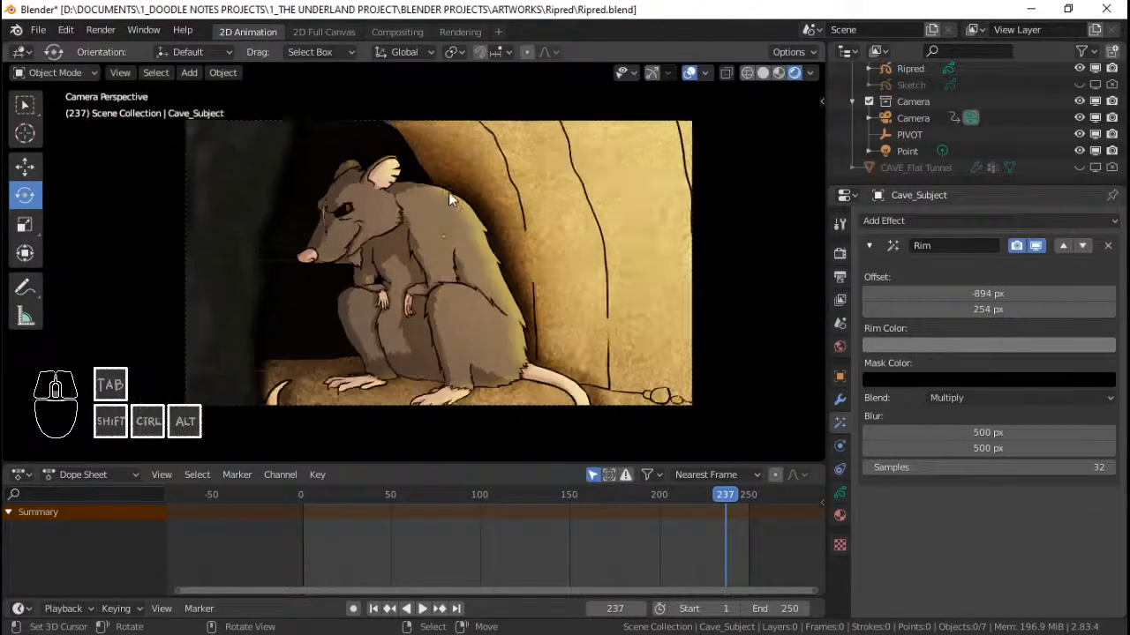
scroll(447, 192, "up", 2)
key("ctrl+s")
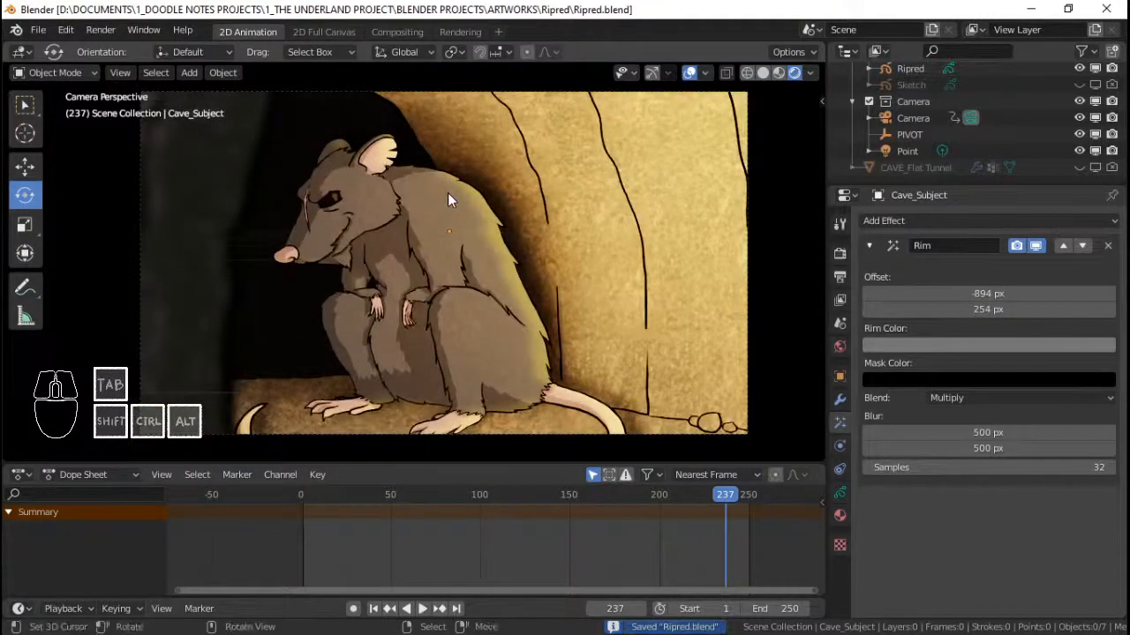
- Play the camera pan from the start of the timeline, including in a maximised viewport, and return to the normal layout
scroll(466, 181, "down", 2)
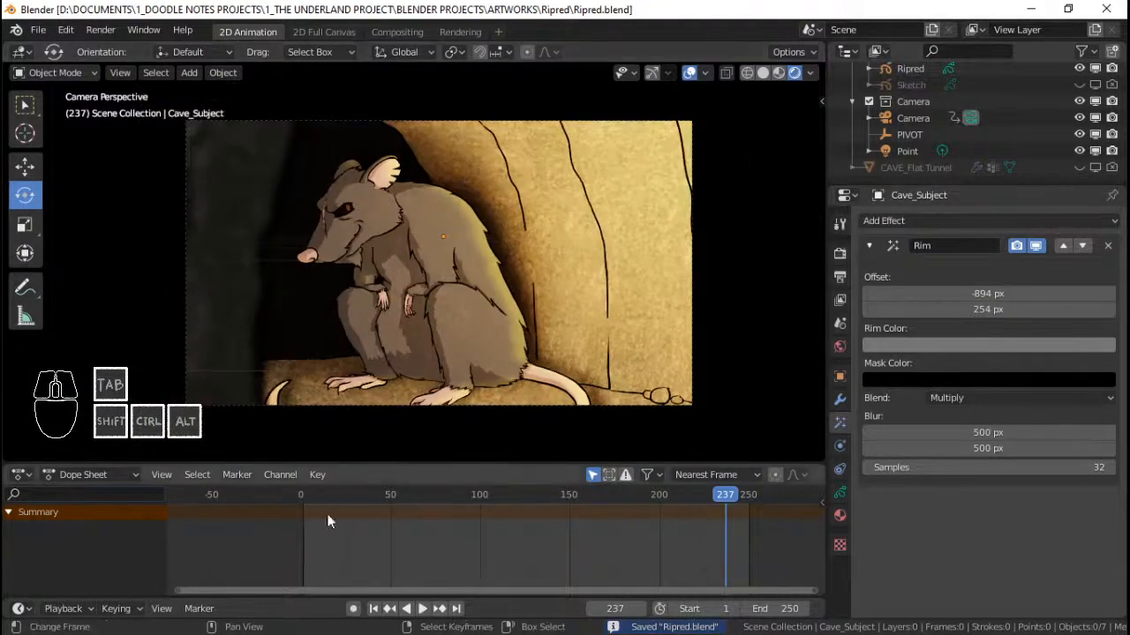
left_click(300, 542)
key("space")
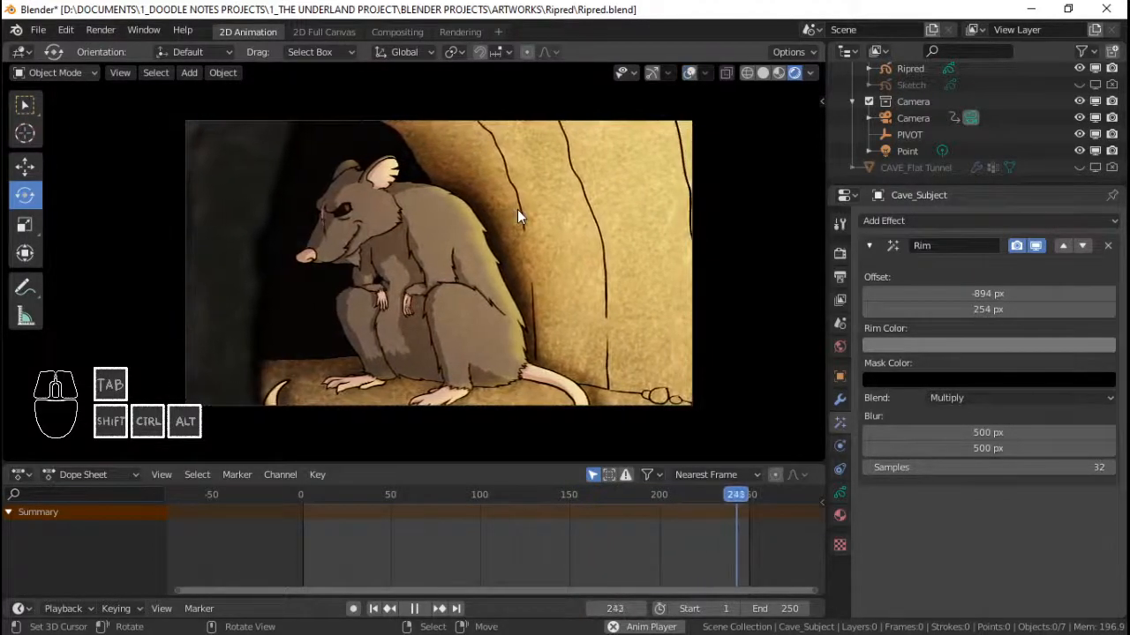
key("ctrl+space")
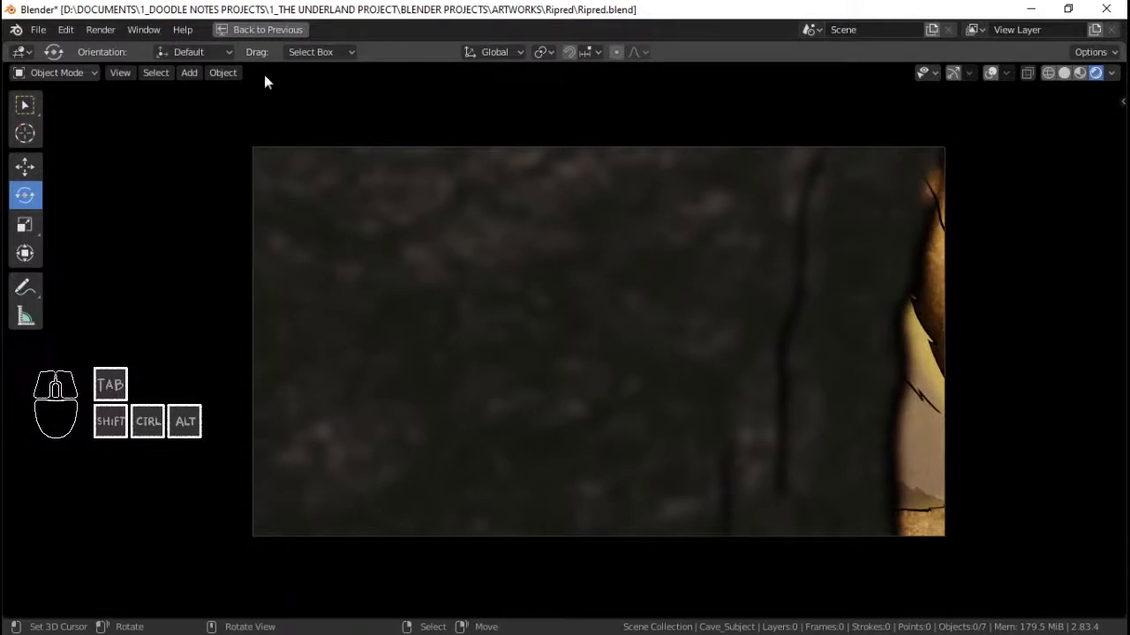
left_click(266, 34)
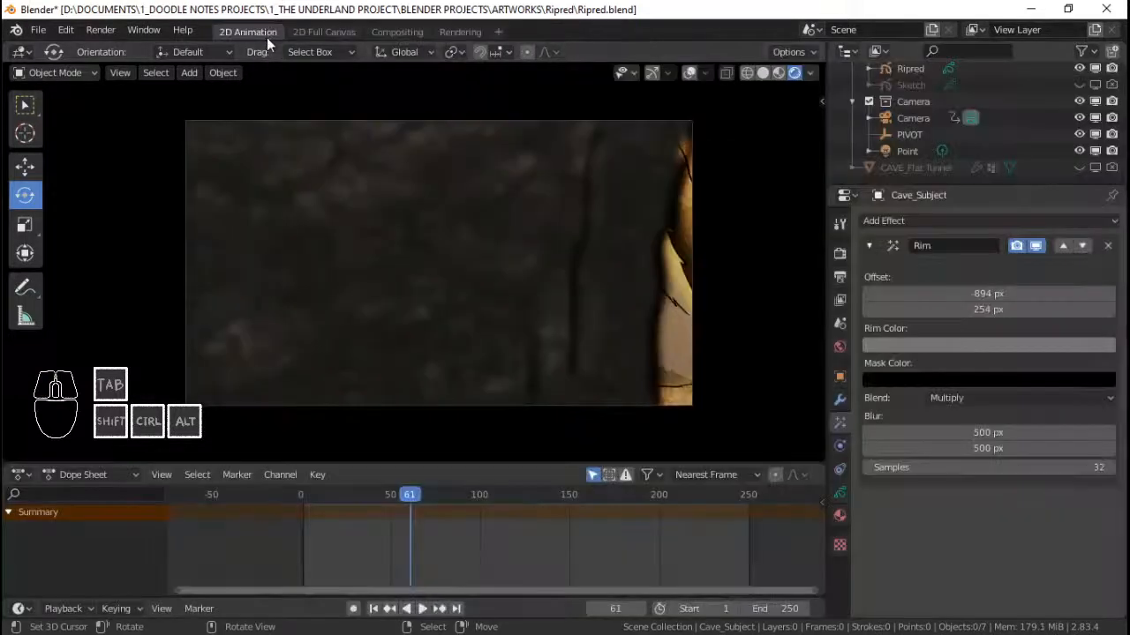
- Set the playback sync mode to AV-sync and save the file
left_click(67, 605)
left_click(110, 249)
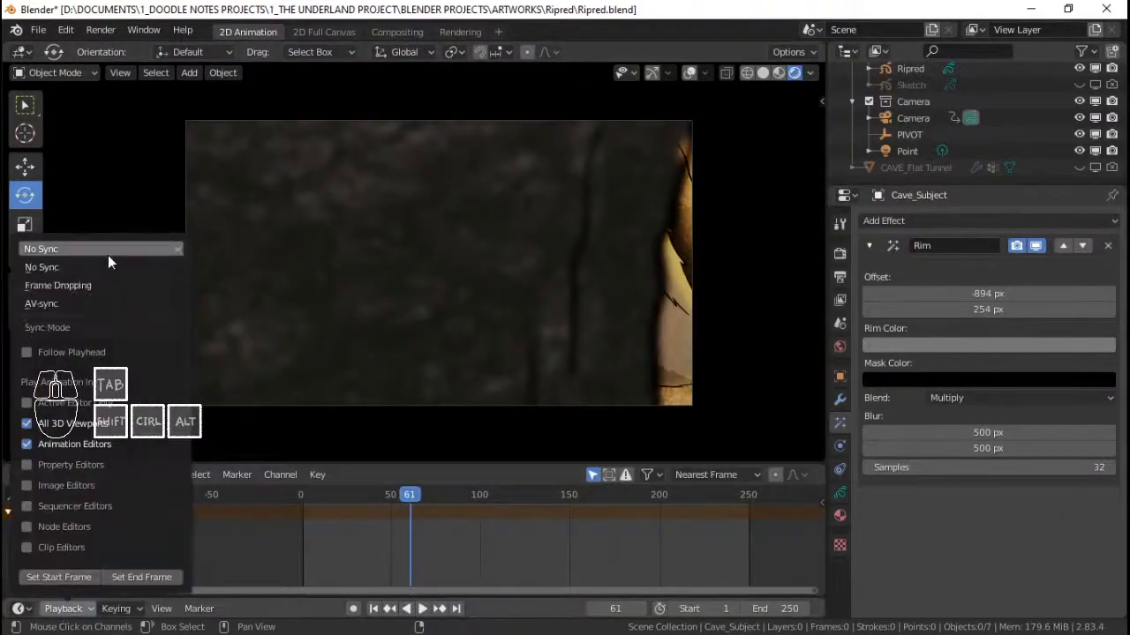
left_click(97, 304)
key("ctrl+s")
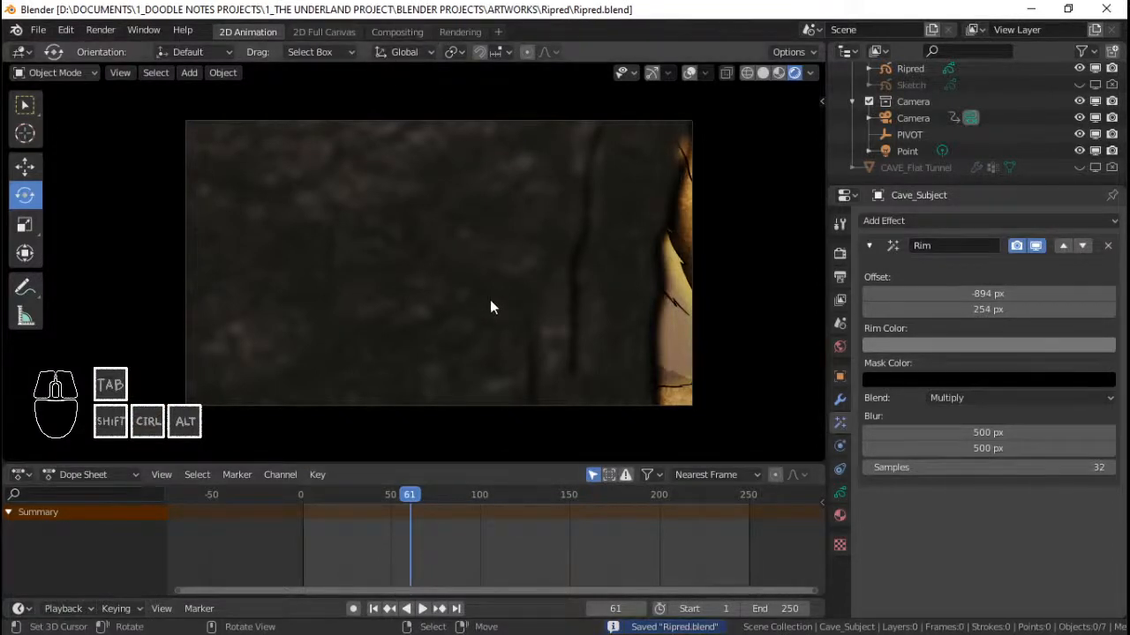
- Maximise the 3D viewport and play the camera pan across the rat artwork
key("ctrl+space")
key("shift+space")
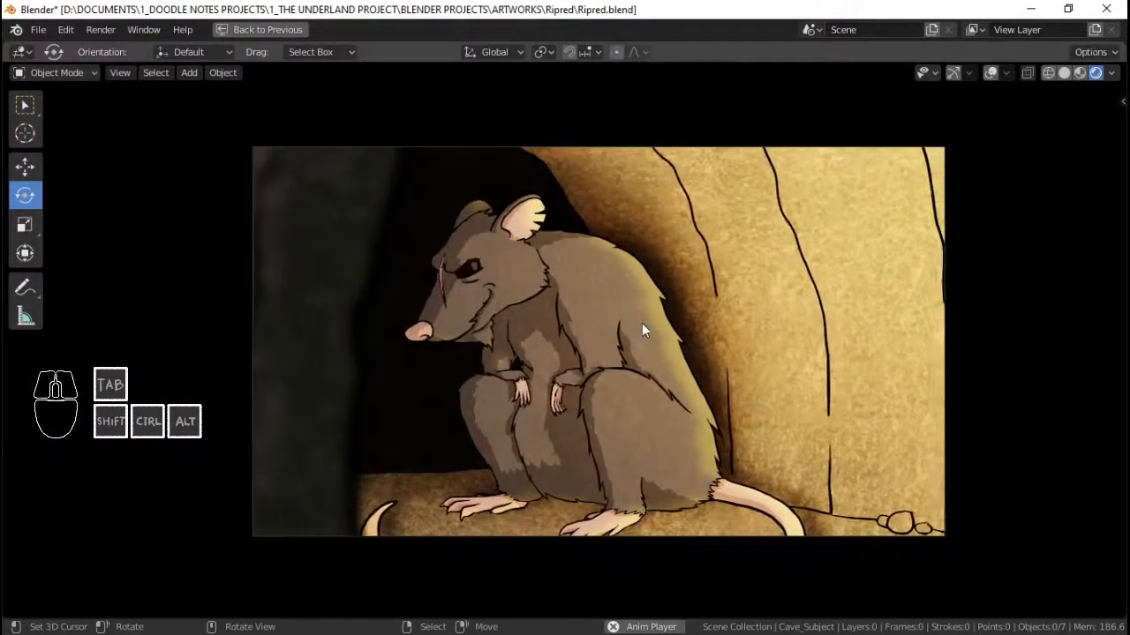
- Stop the playback, restore the normal layout, and scrub the timeline to frame 252
key("space")
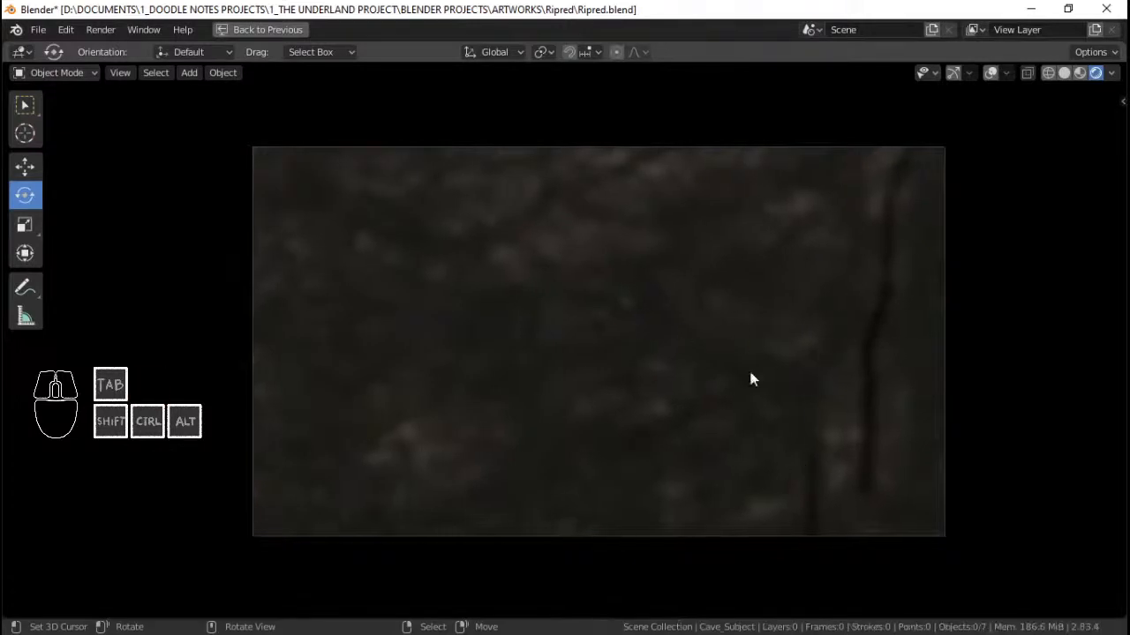
left_click(274, 36)
left_click_drag(618, 542, 753, 546)
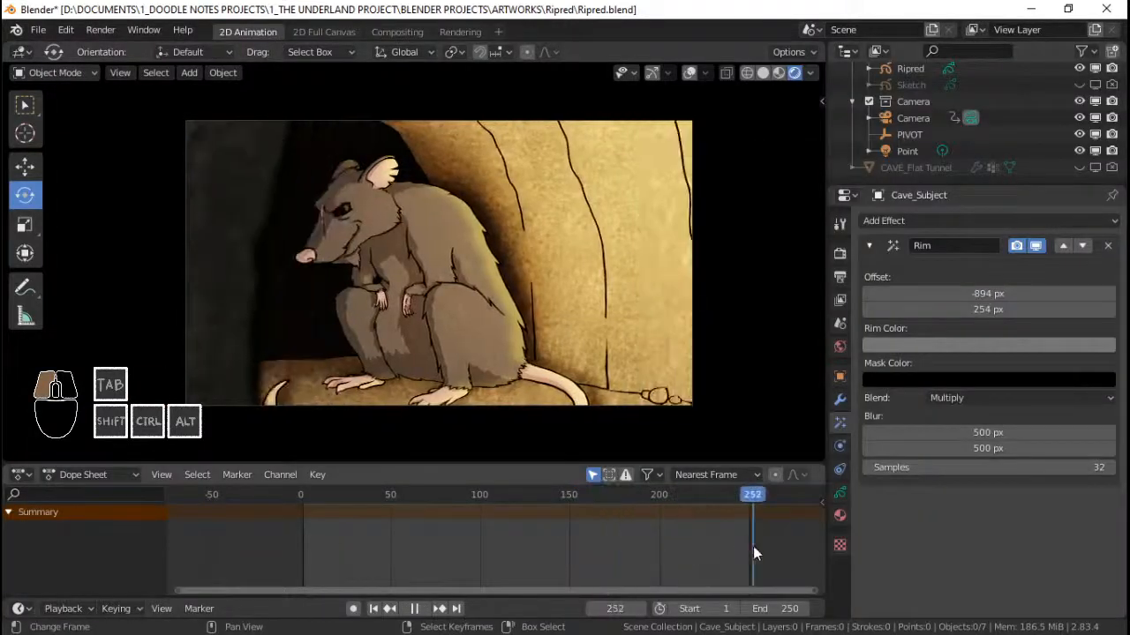
middle_click_drag(752, 546, 461, 539)
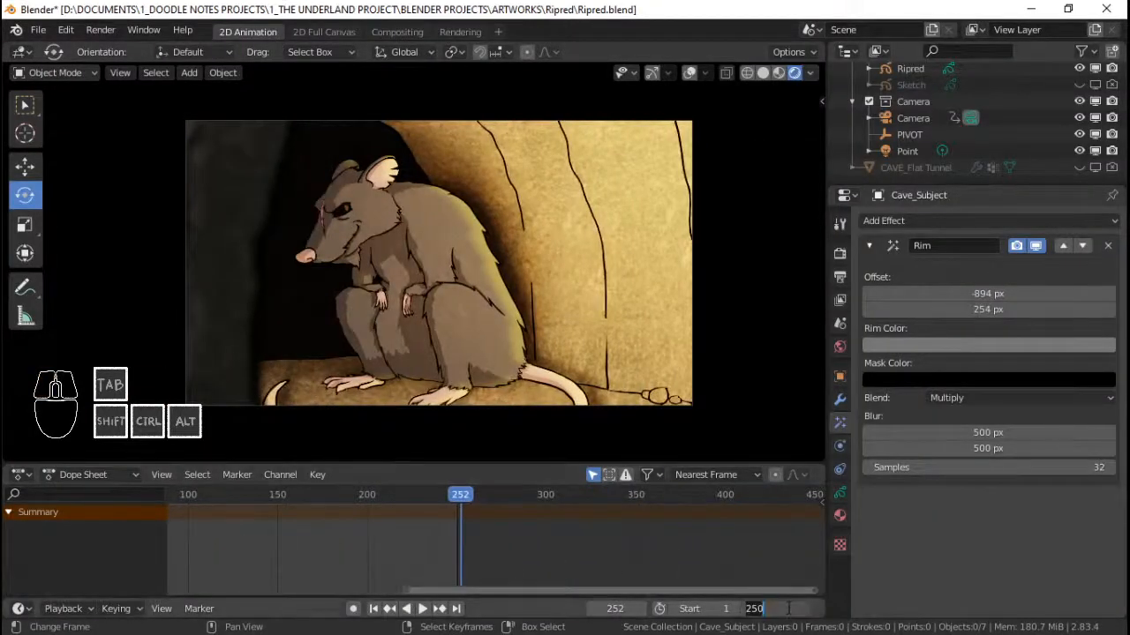
- Set the animation's end frame to 300, save the file, and play the last part of the camera pan
left_click(789, 608)
type("300")
key("Return")
key("ctrl+s")
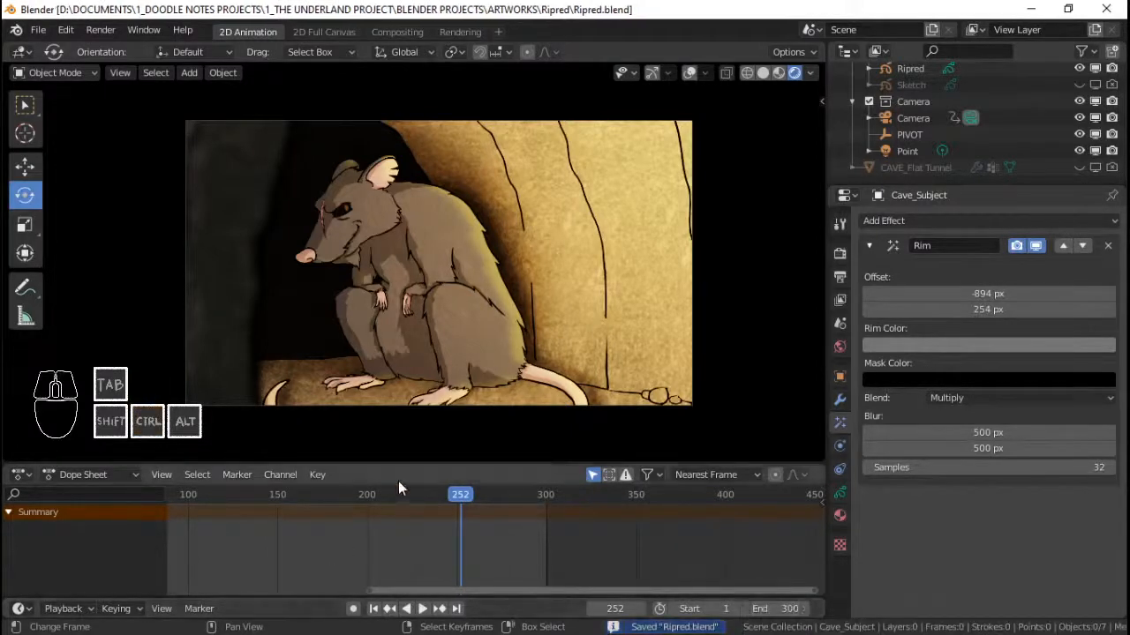
left_click(376, 528)
key("space")
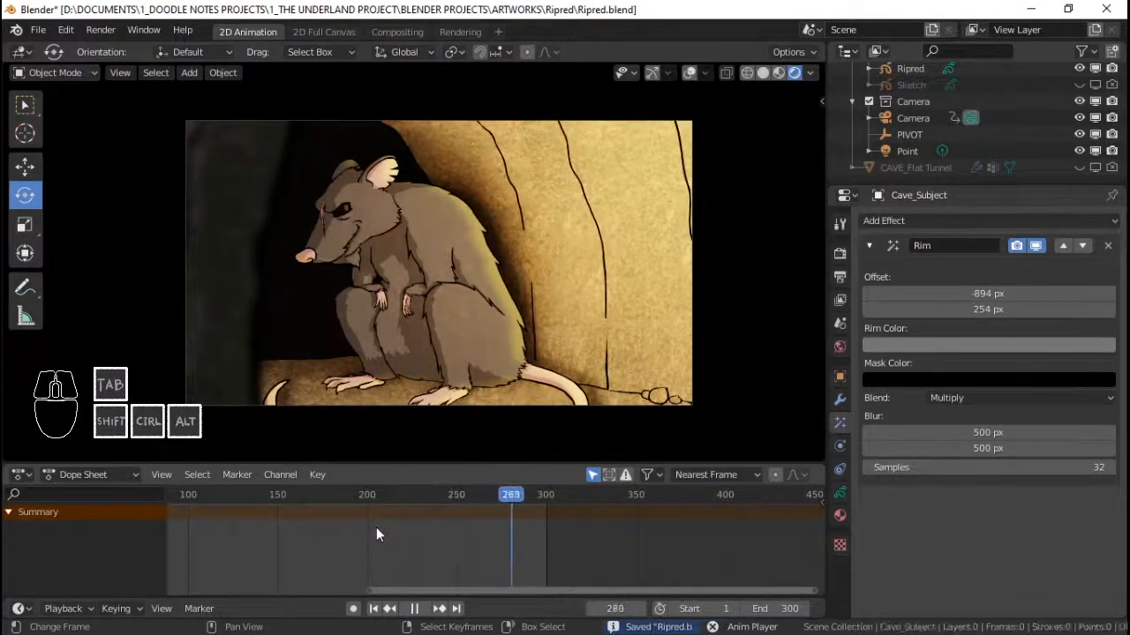
key("space")
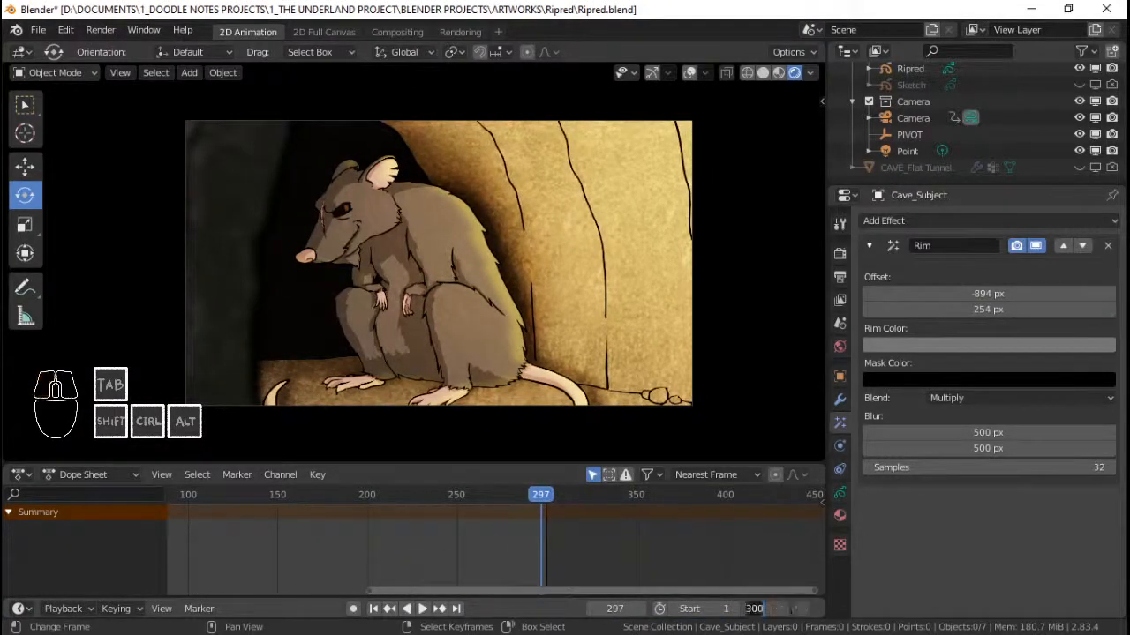
- Extend the animation's end frame to 350, save the file, and preview the held shot of the rat
key("Return")
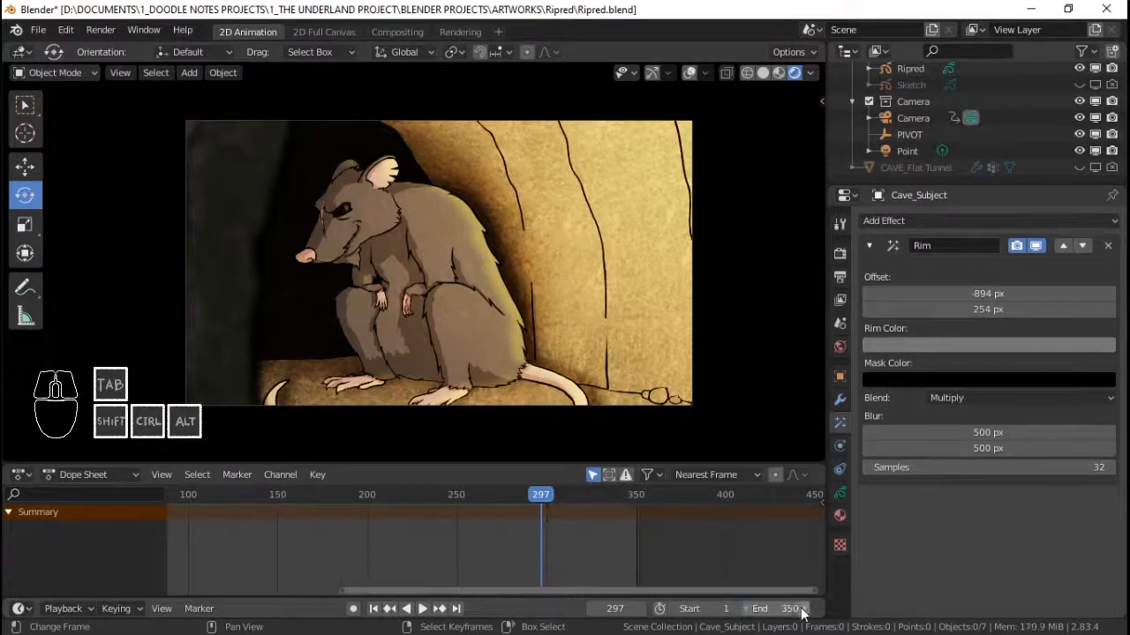
key("ctrl+s")
left_click(318, 535)
key("space")
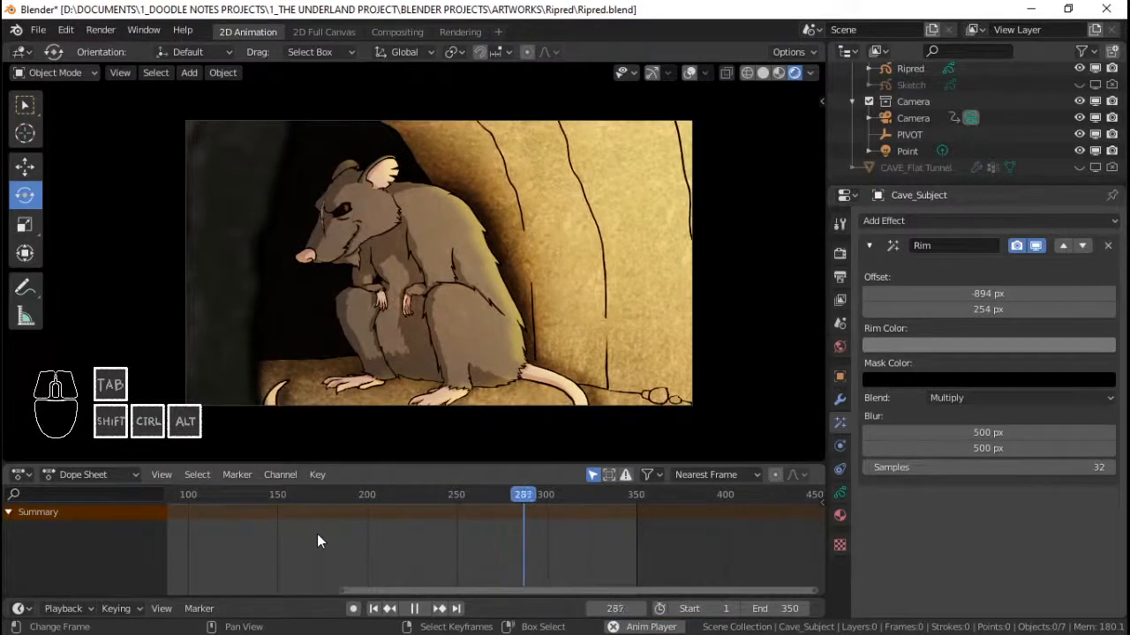
key("space")
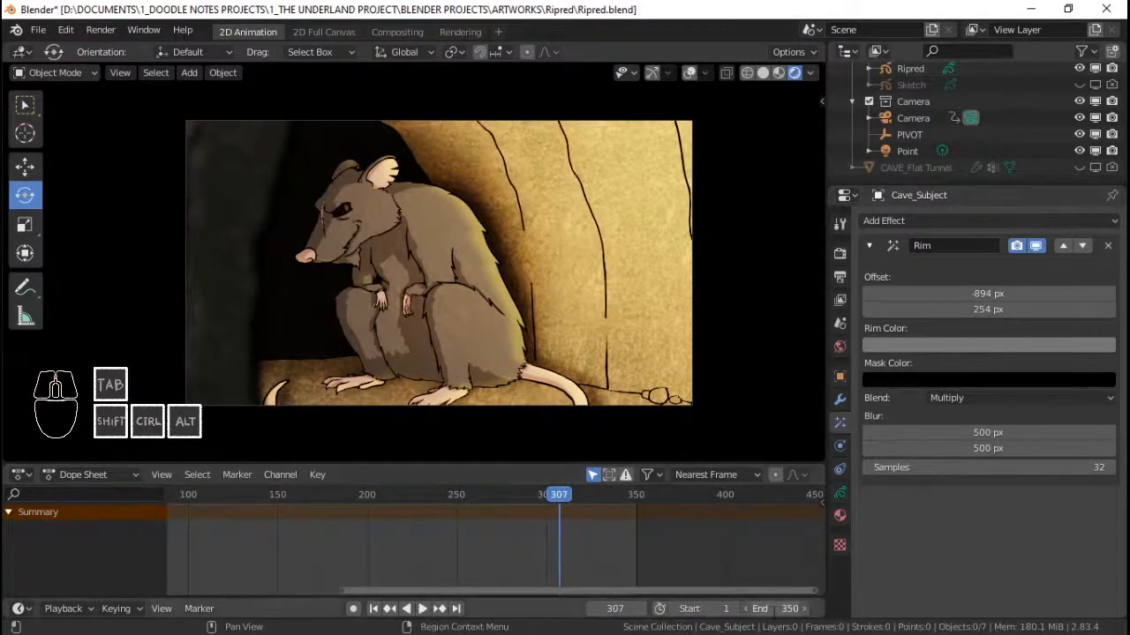
- Set the animation's end frame to 320, preview the closing part of the camera pan, and save the file
type("2")
type("20")
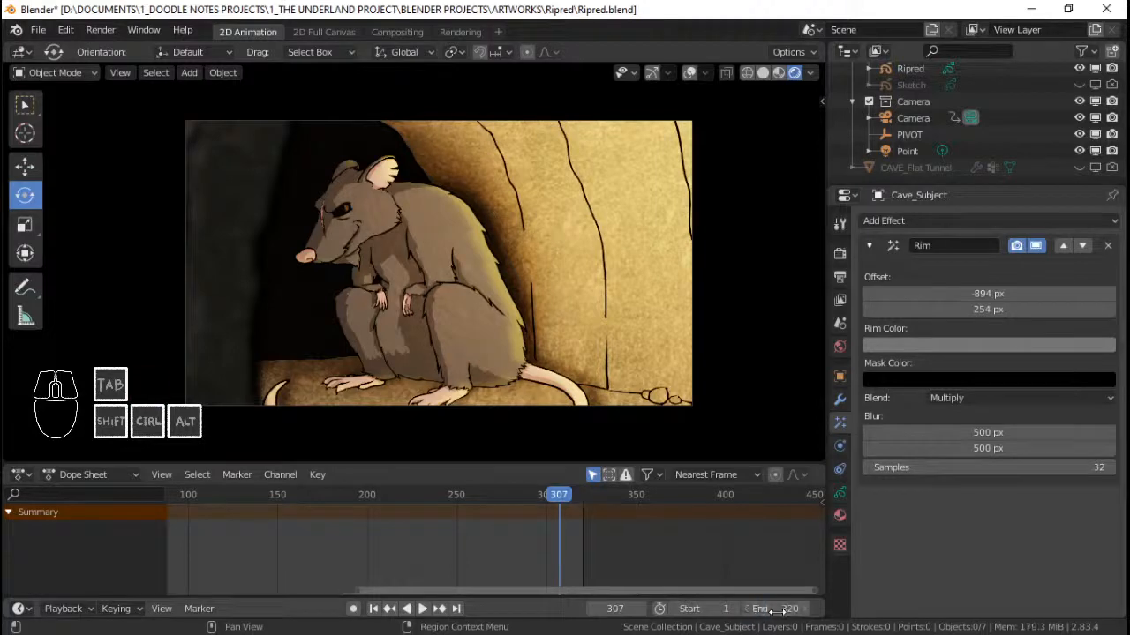
key("Return")
key("ctrl+s")
left_click(425, 534)
key("space")
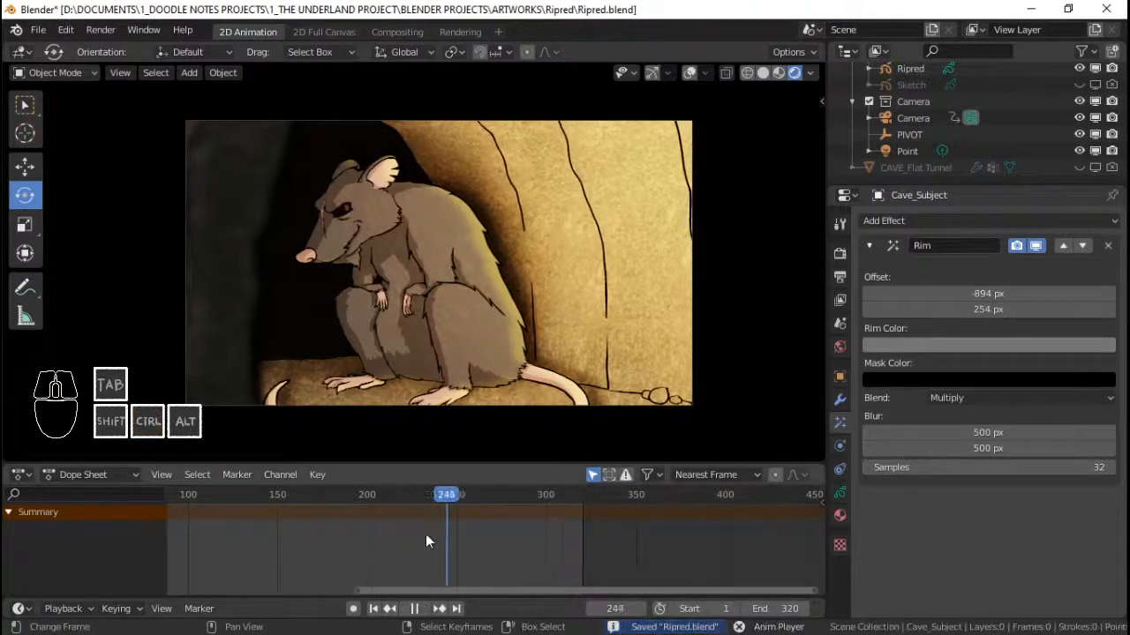
key("space")
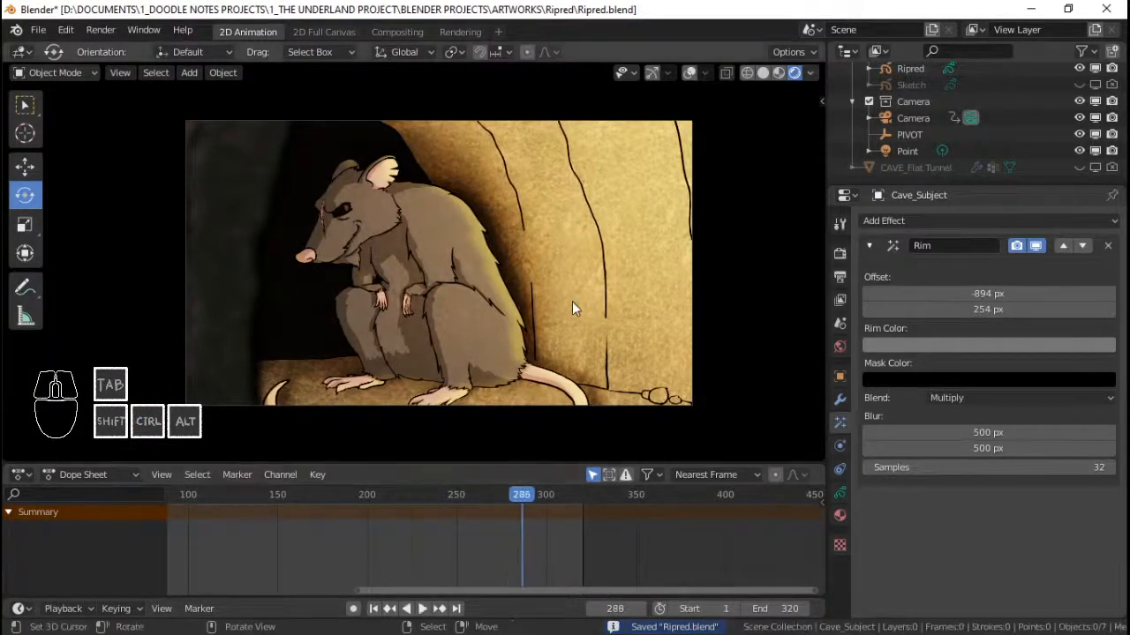
key("ctrl+s")
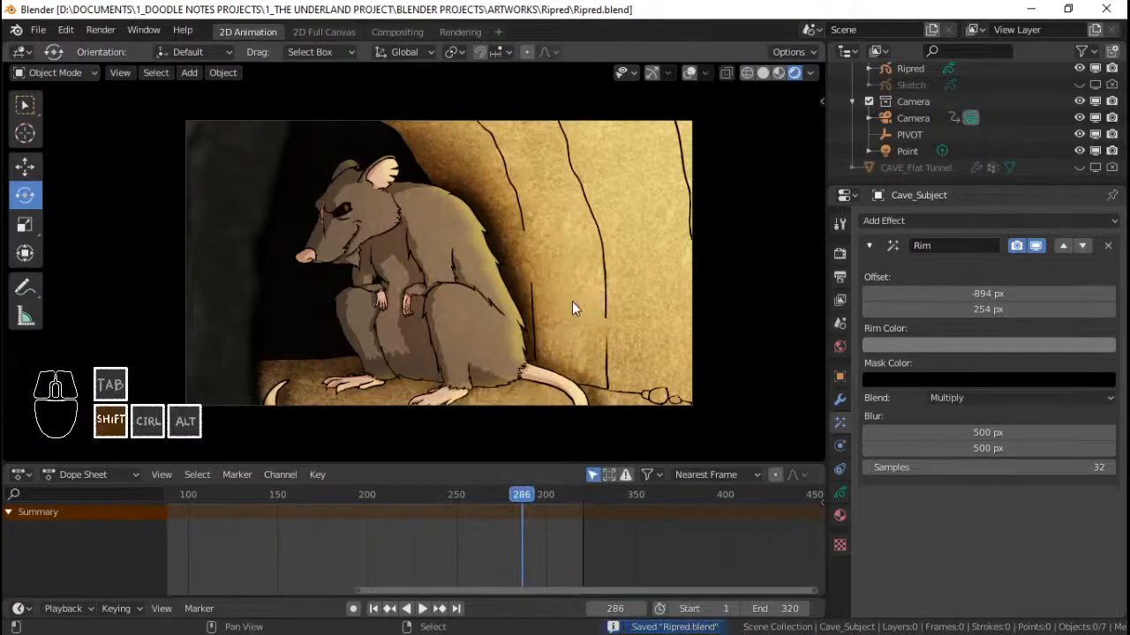
- Play the whole camera pan from the first frame in a maximised, enlarged viewport and return to the normal layout
key("shift+Left")
key("ctrl+space")
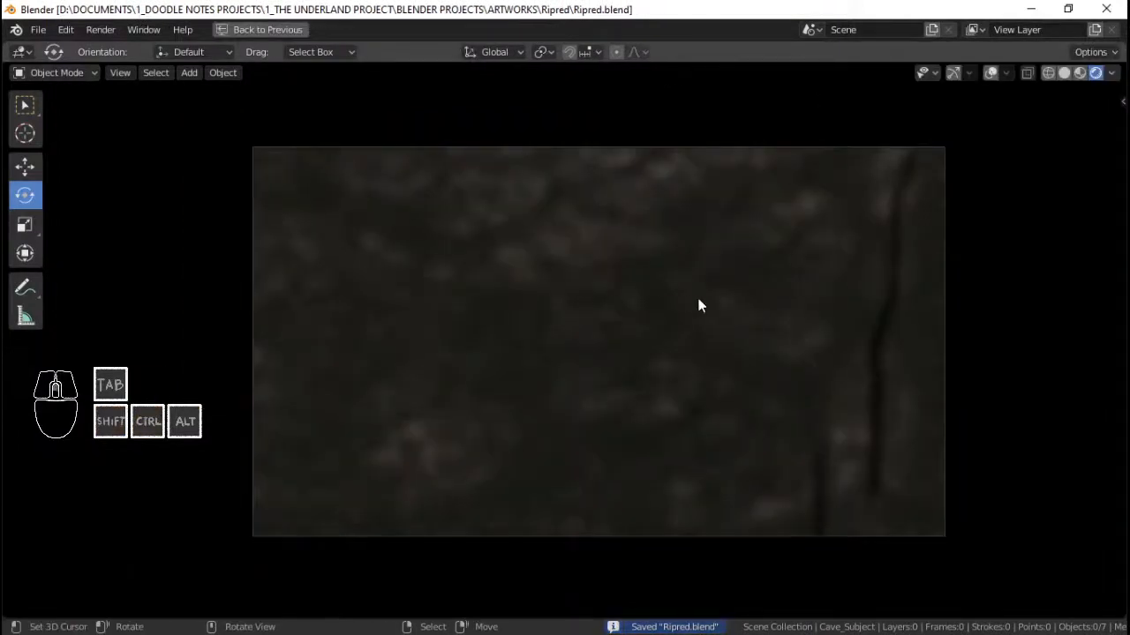
scroll(698, 306, "up", 1)
middle_click_drag(722, 298, 692, 305, "shift")
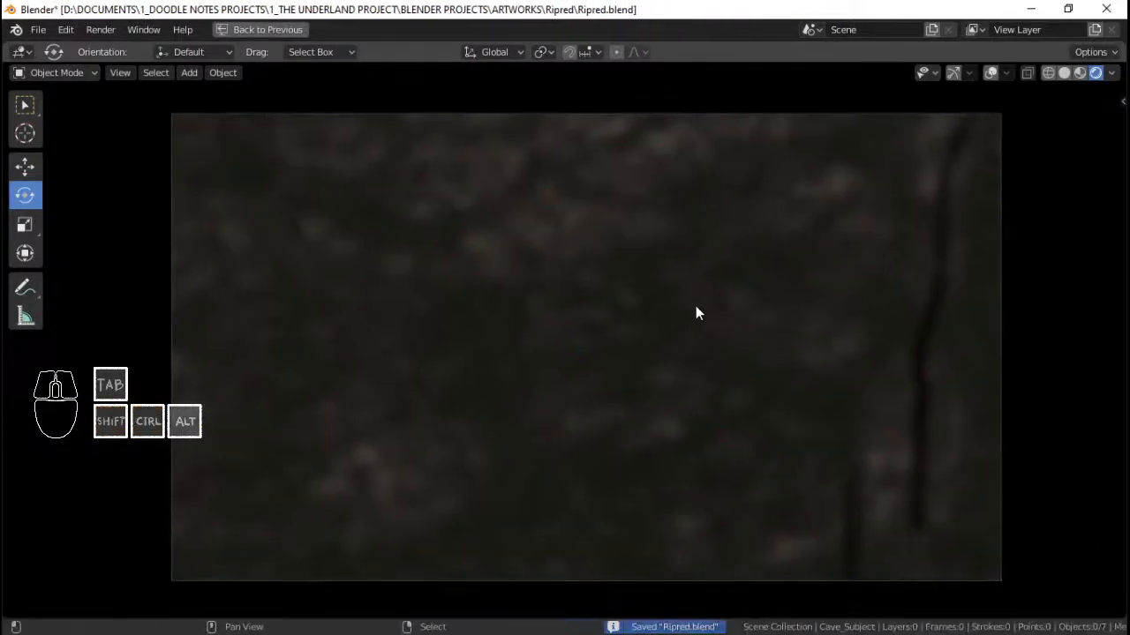
key("space")
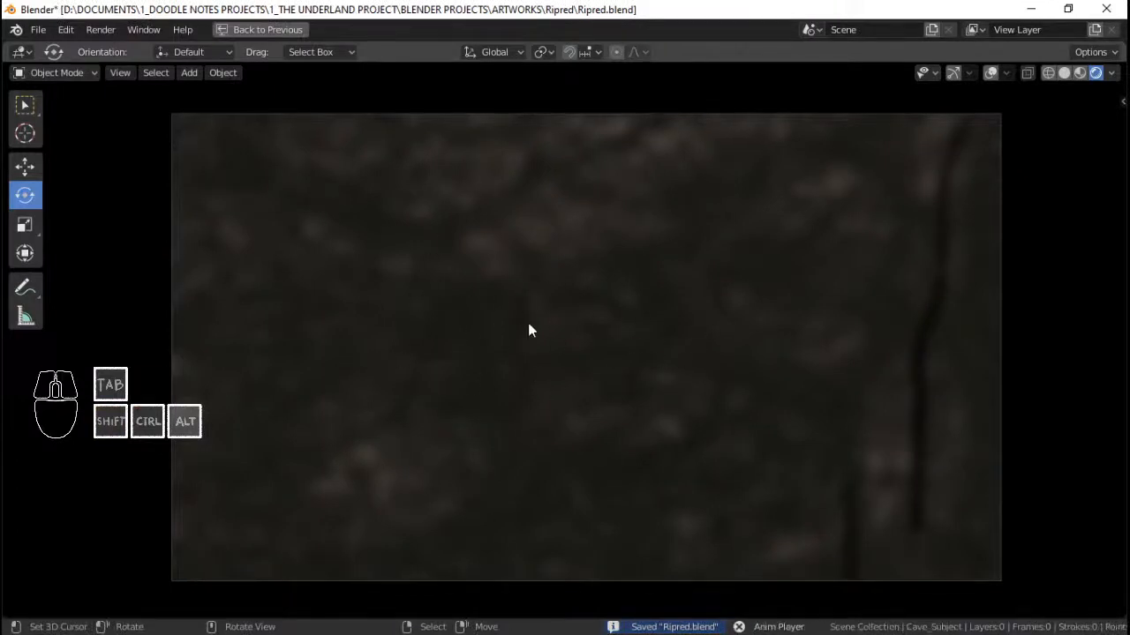
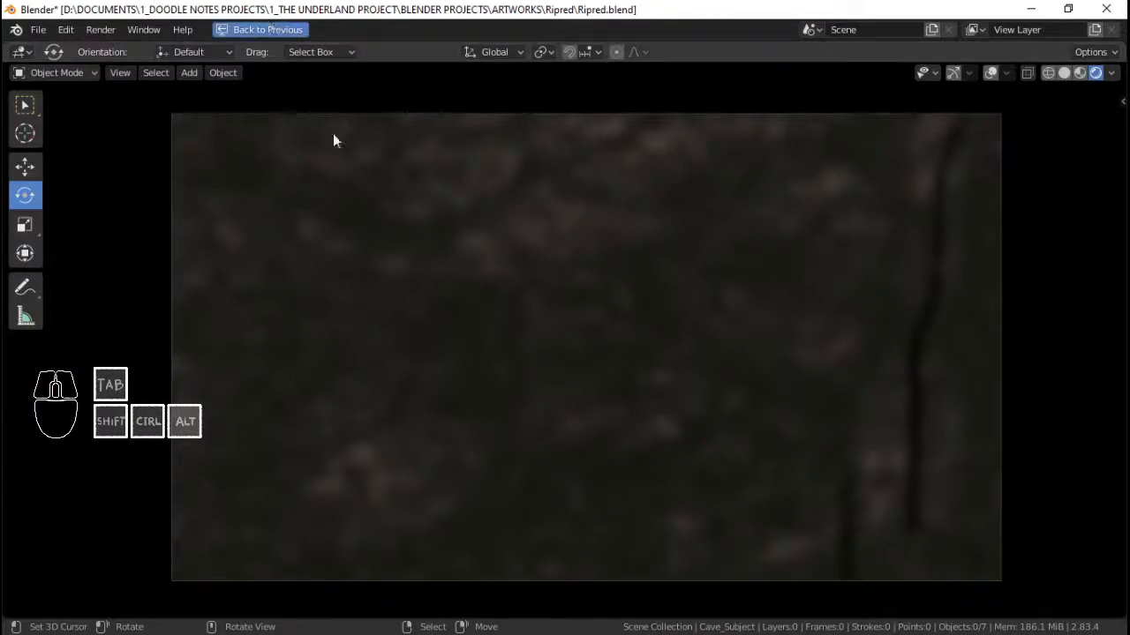
key("ctrl+alt+space")
- Move to frame 314 on the timeline and shrink the Dope Sheet area slightly to give the viewport more height
left_click(517, 519)
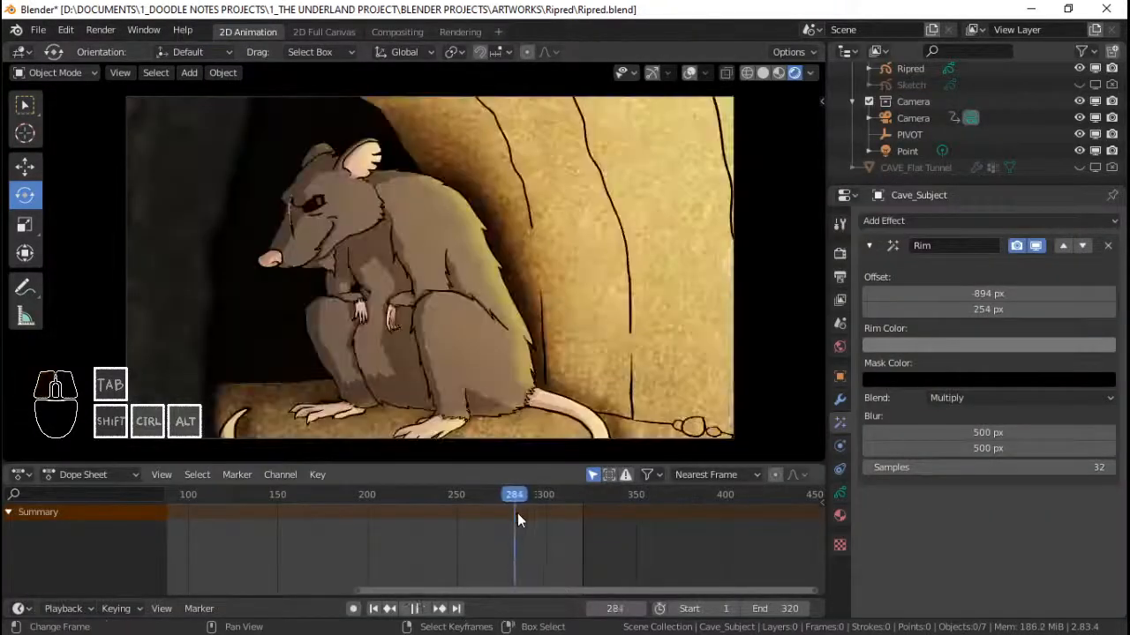
middle_click_drag(517, 519, 721, 523)
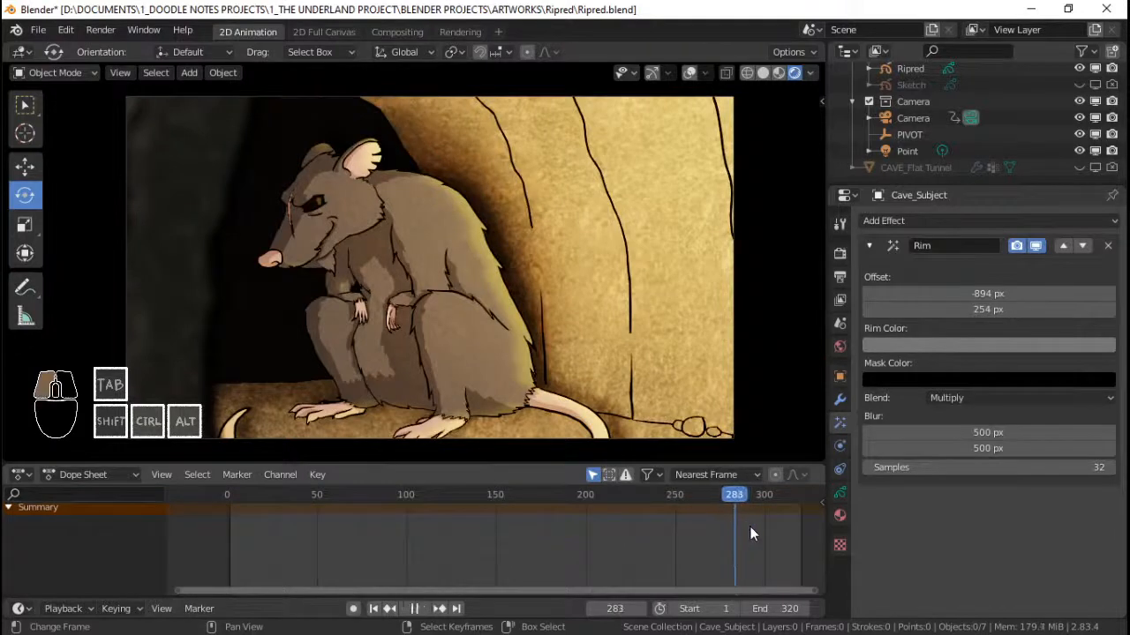
left_click_drag(788, 529, 789, 528)
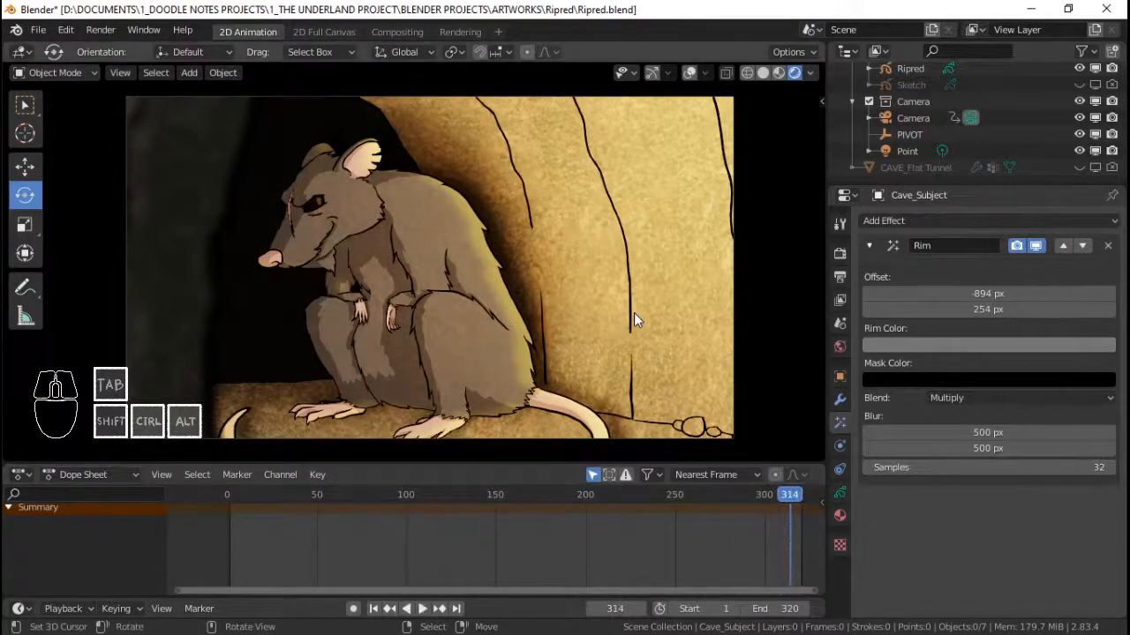
left_click_drag(562, 468, 563, 481)
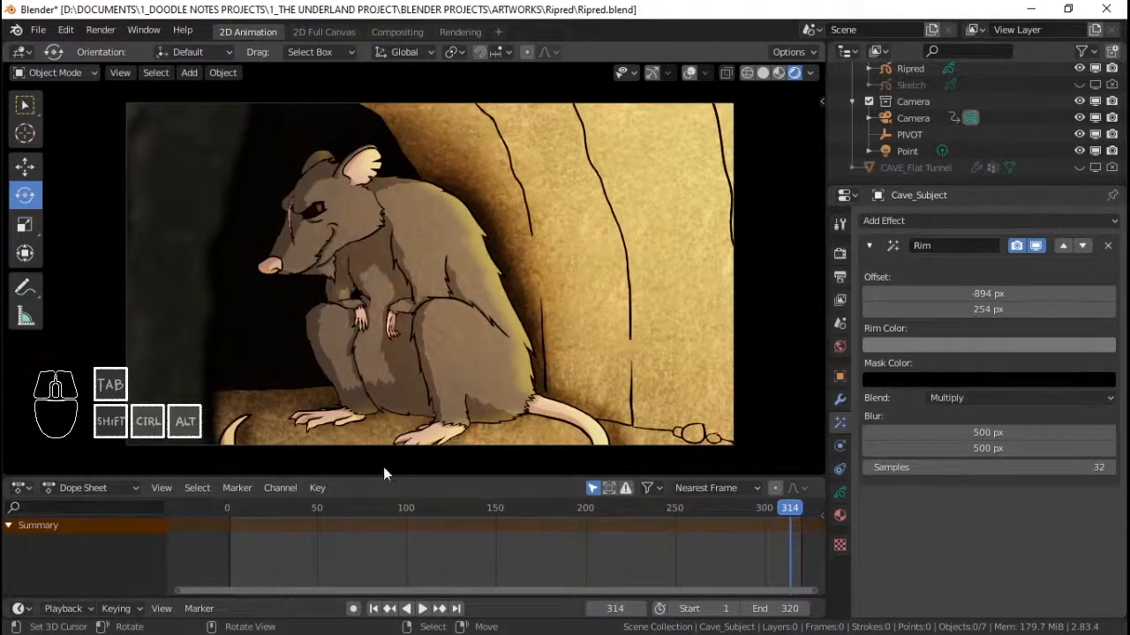
- Scrub through the camera pan from the start to frame 292 and save the file
left_click(237, 546)
left_click_drag(237, 545, 479, 531)
left_click_drag(565, 553, 682, 540)
key("ctrl+s")
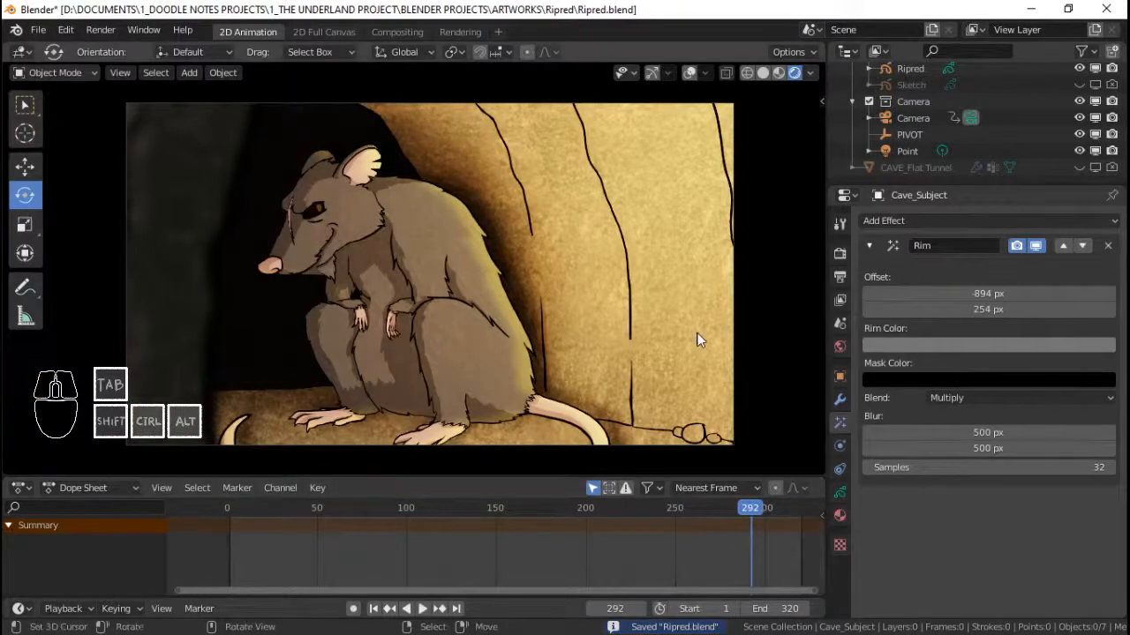
- Play on and jump to the final frame, 320, enlarge the camera view, and save the file
key("space")
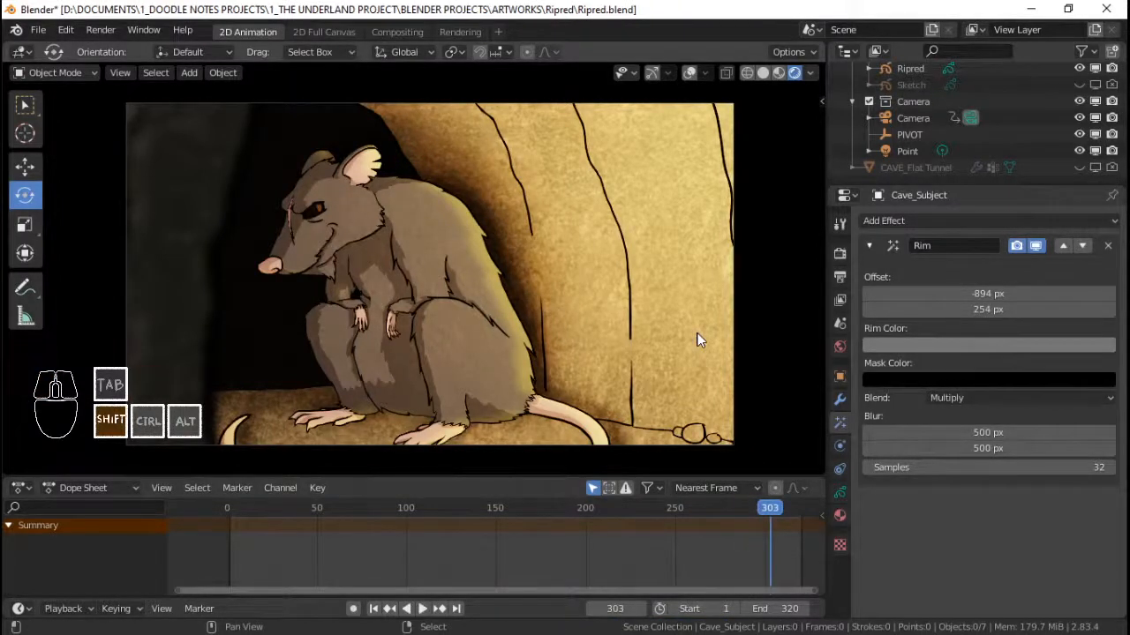
key("shift+Right")
middle_click_drag(524, 313, 517, 263, "ctrl")
key("ctrl+s")
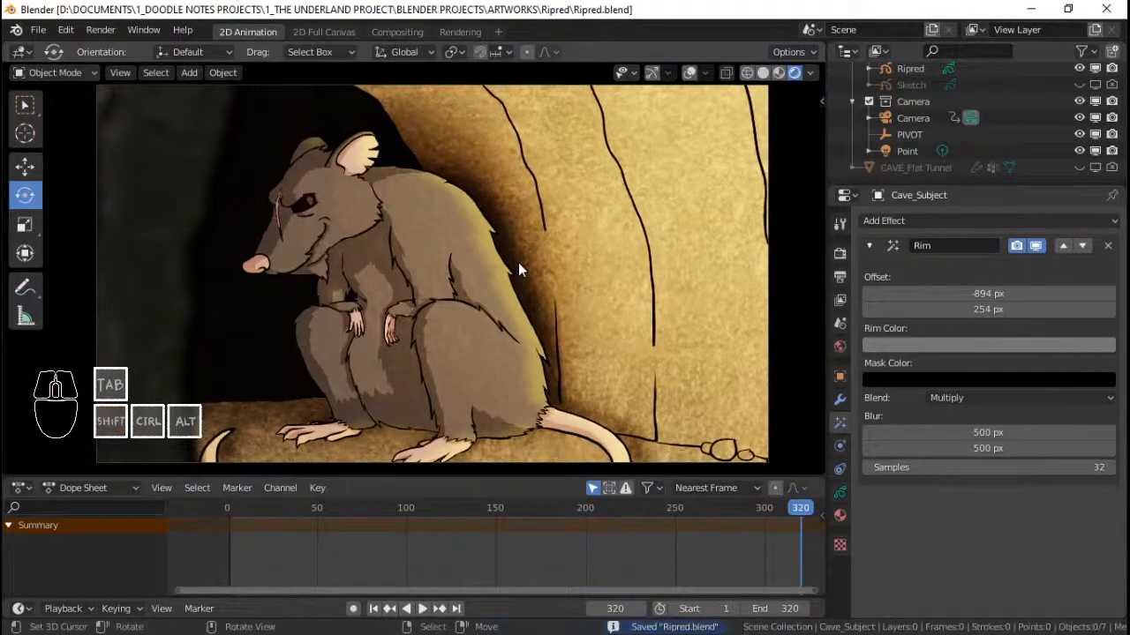
- Inspect the previous render in the Rendering workspace and render the current frame, 320
left_click(438, 33)
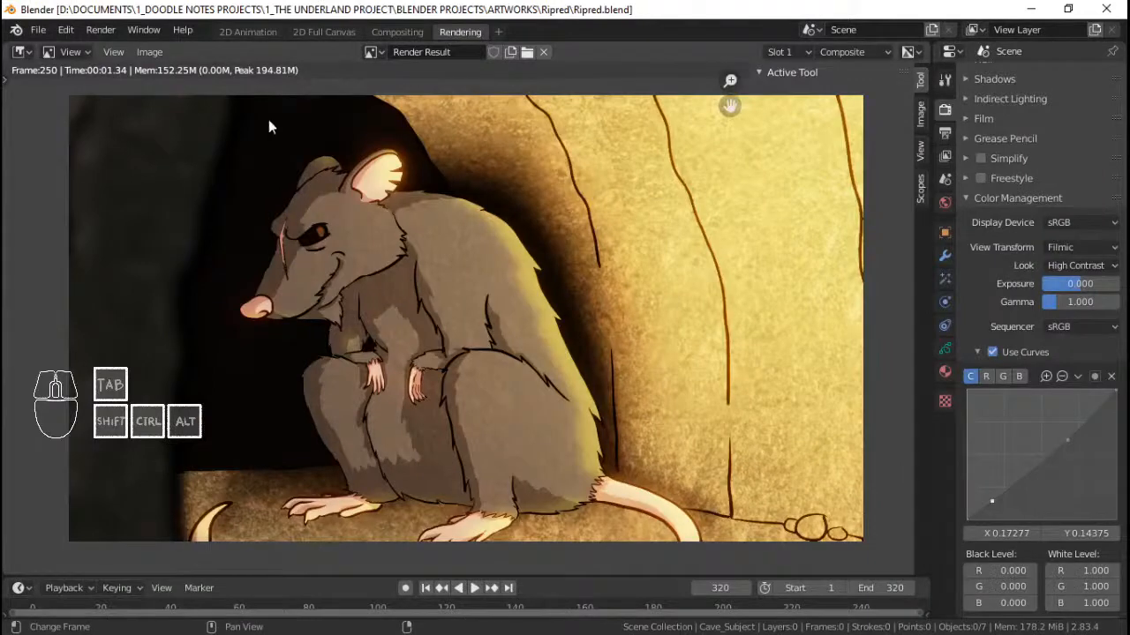
scroll(350, 245, "up", 3)
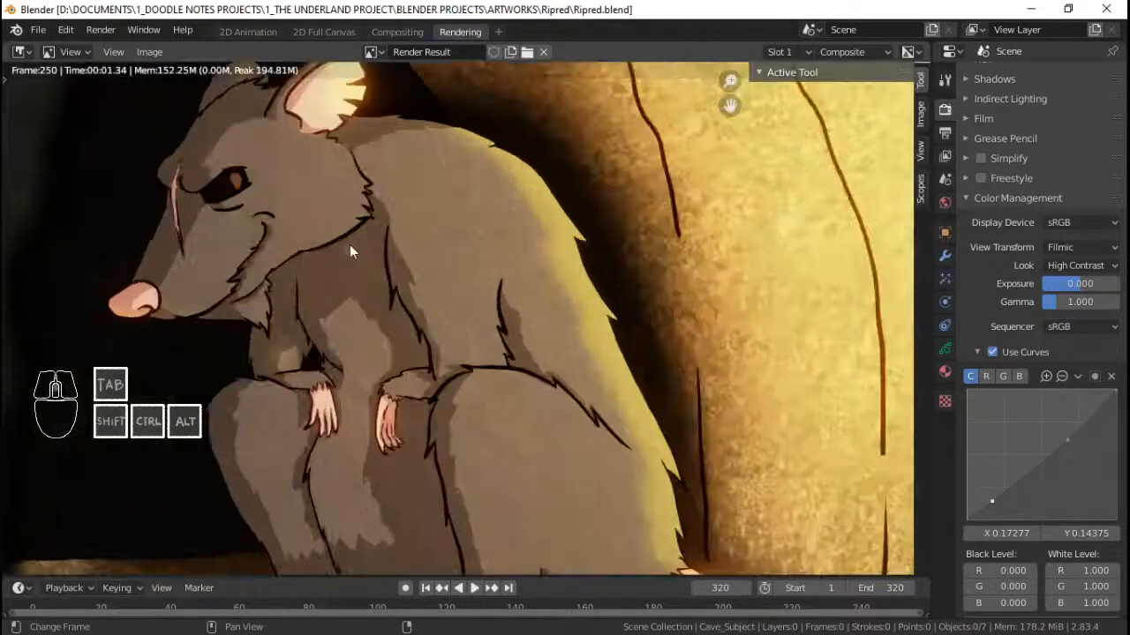
scroll(352, 240, "down", 5)
scroll(352, 238, "up", 2)
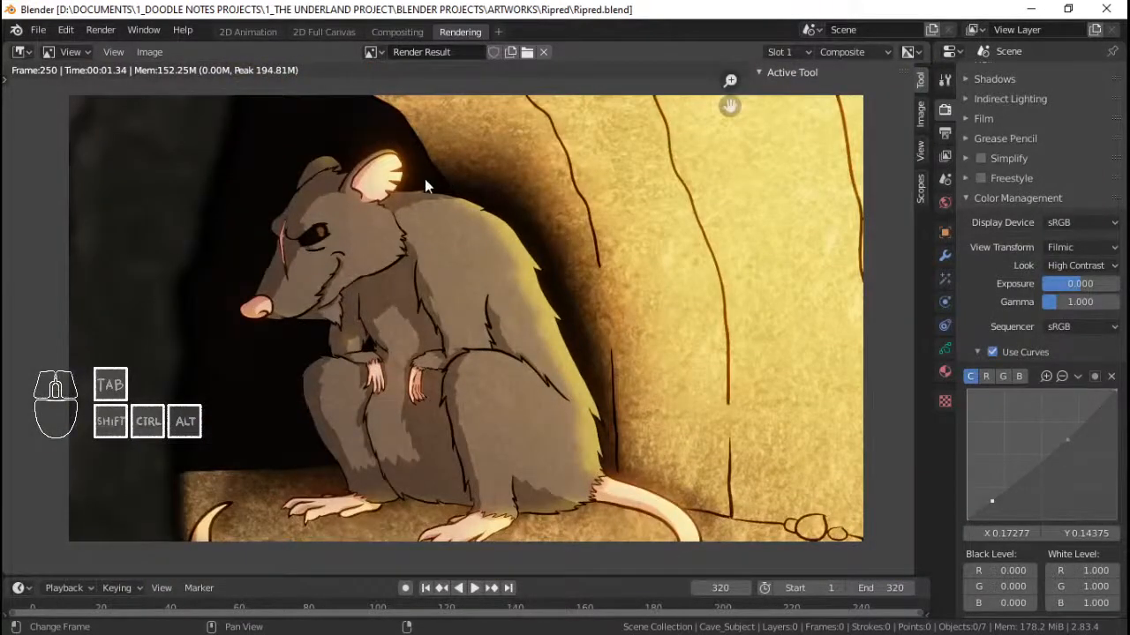
key("F12")
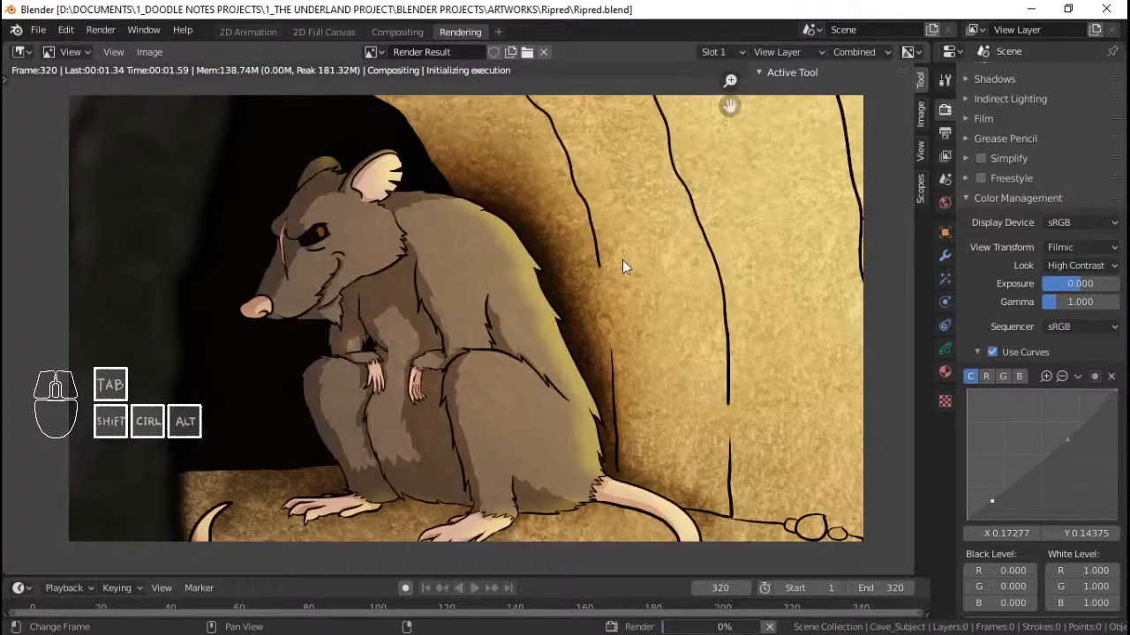
- Examine the new render of the rat up close, checking the face, ear glow, rim shading and background shadow
scroll(484, 261, "up", 3)
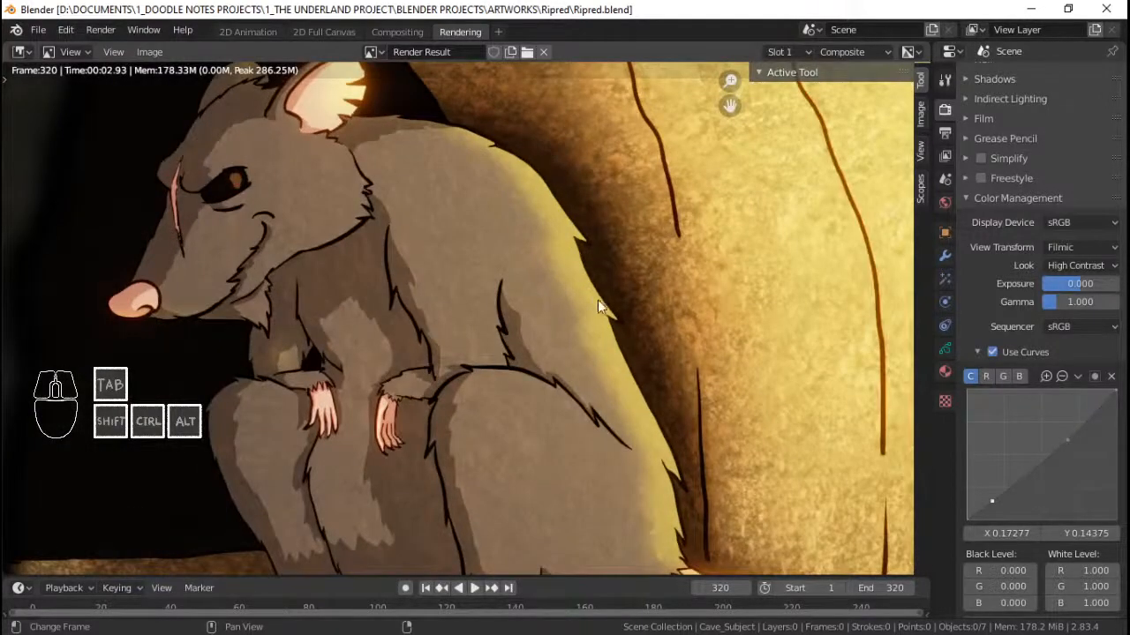
scroll(414, 249, "down", 2)
scroll(374, 215, "up", 2)
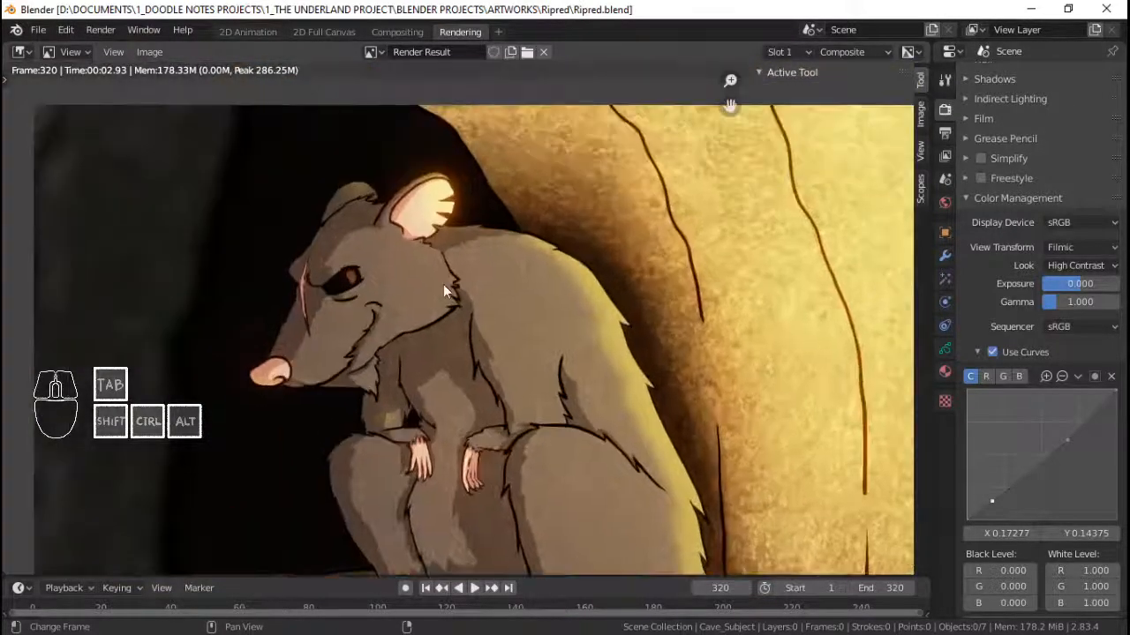
scroll(377, 283, "up", 3)
scroll(377, 283, "down", 2)
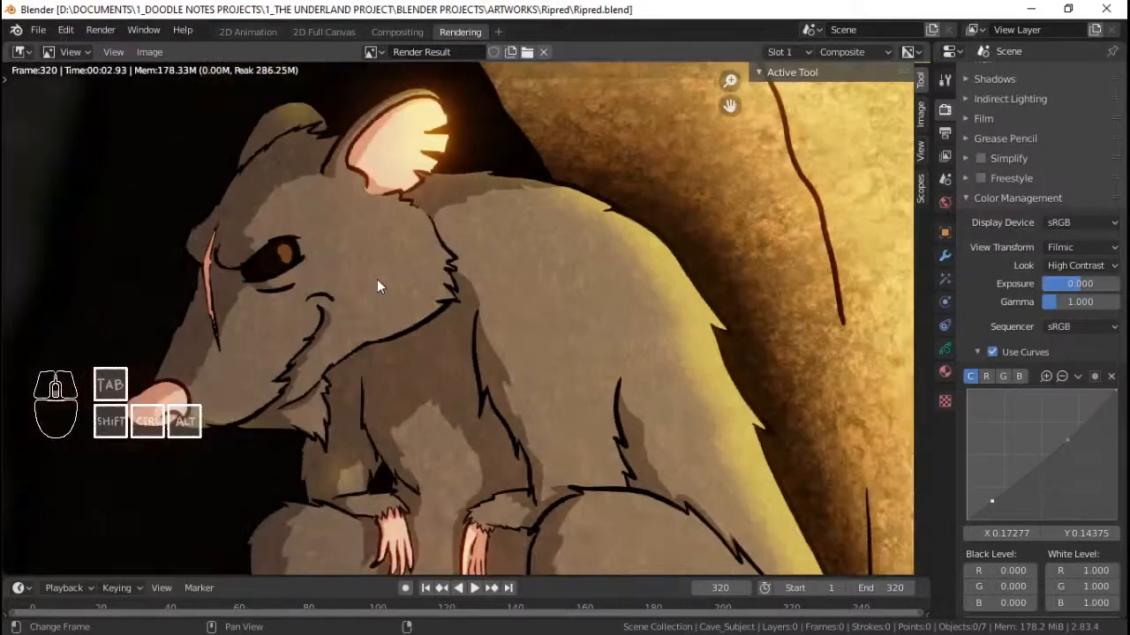
scroll(377, 278, "down", 2)
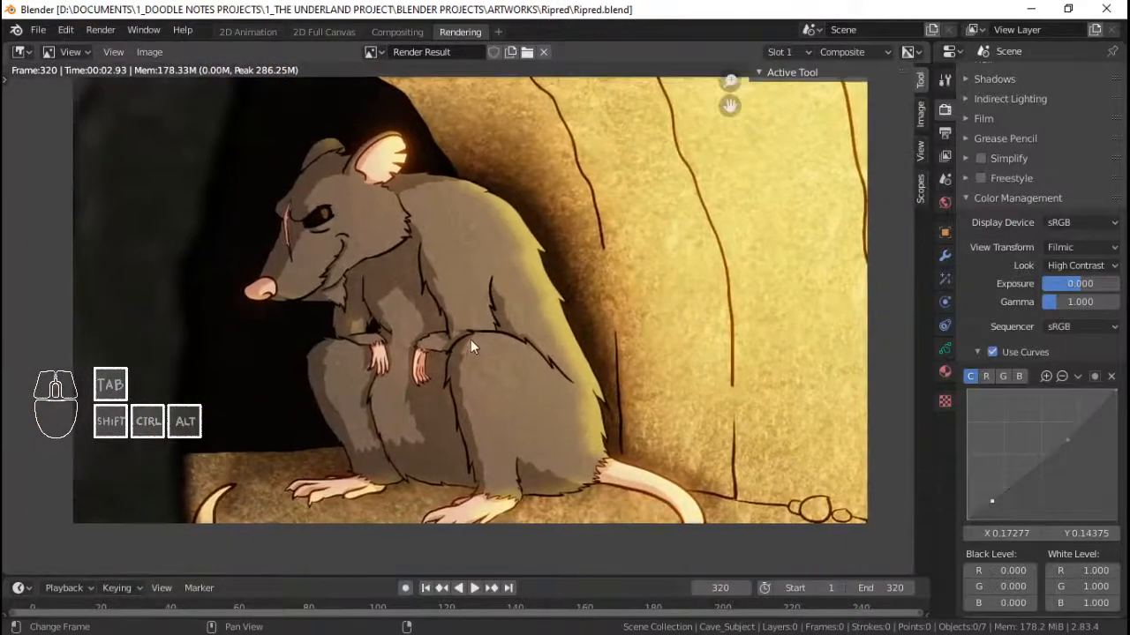
scroll(471, 338, "up", 2)
scroll(520, 246, "up", 3)
scroll(520, 246, "down", 3)
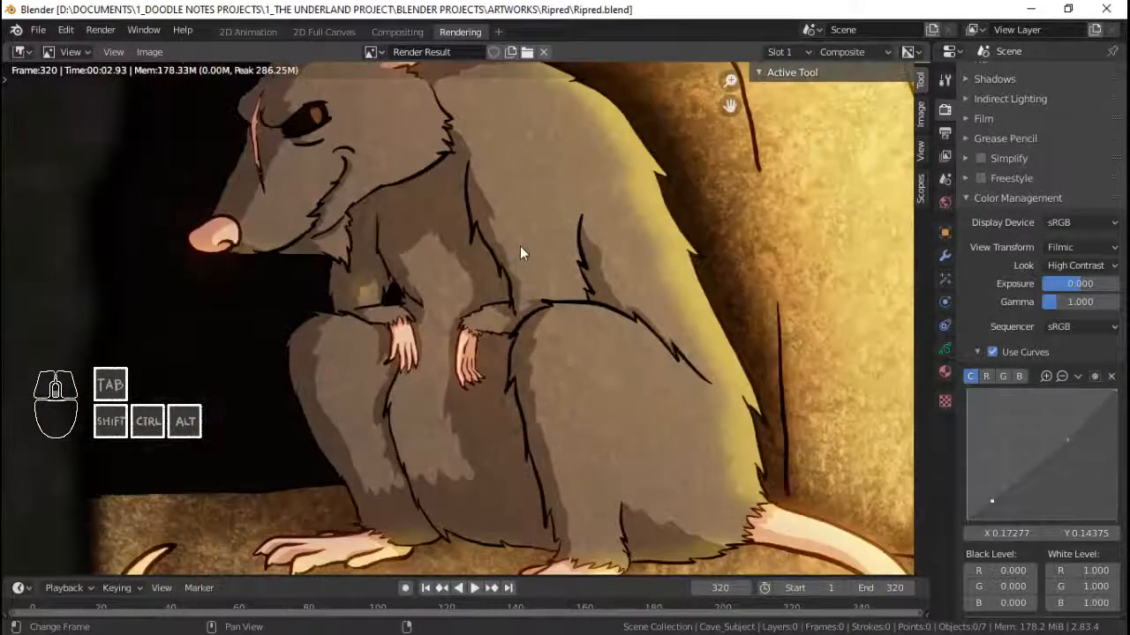
scroll(520, 246, "up", 2)
scroll(520, 247, "down", 3)
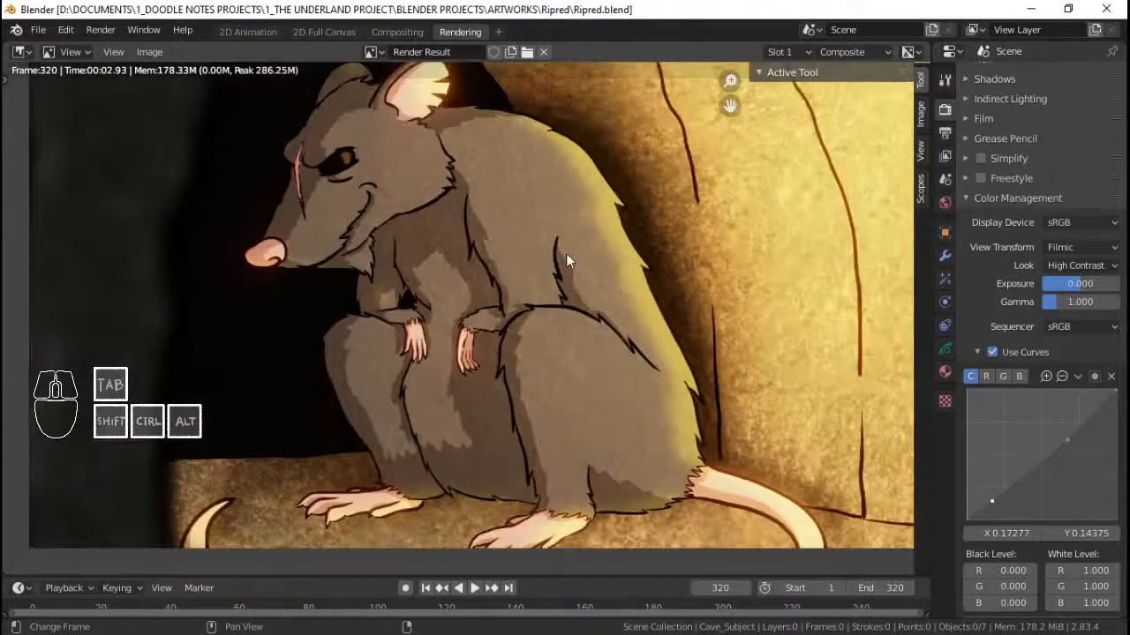
- Open the Compositing workspace and widen the node editor until the Glare, Lens Distortion and Composite nodes sit beside the render
left_click(397, 32)
middle_click_drag(515, 238, 630, 227)
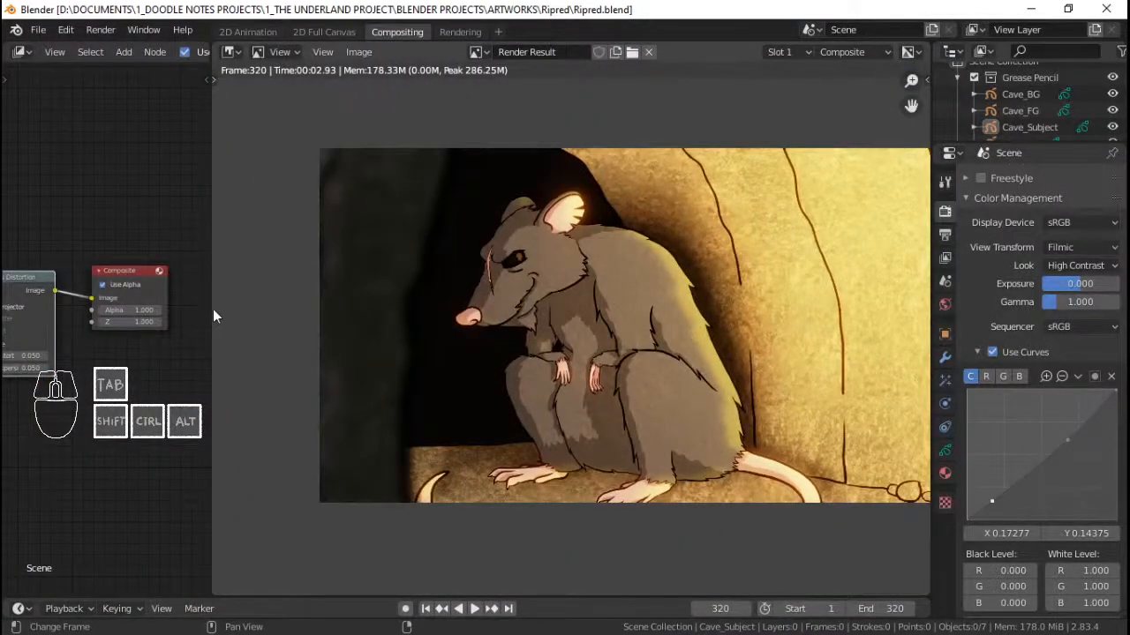
left_click_drag(213, 309, 530, 282)
scroll(655, 288, "up", 3)
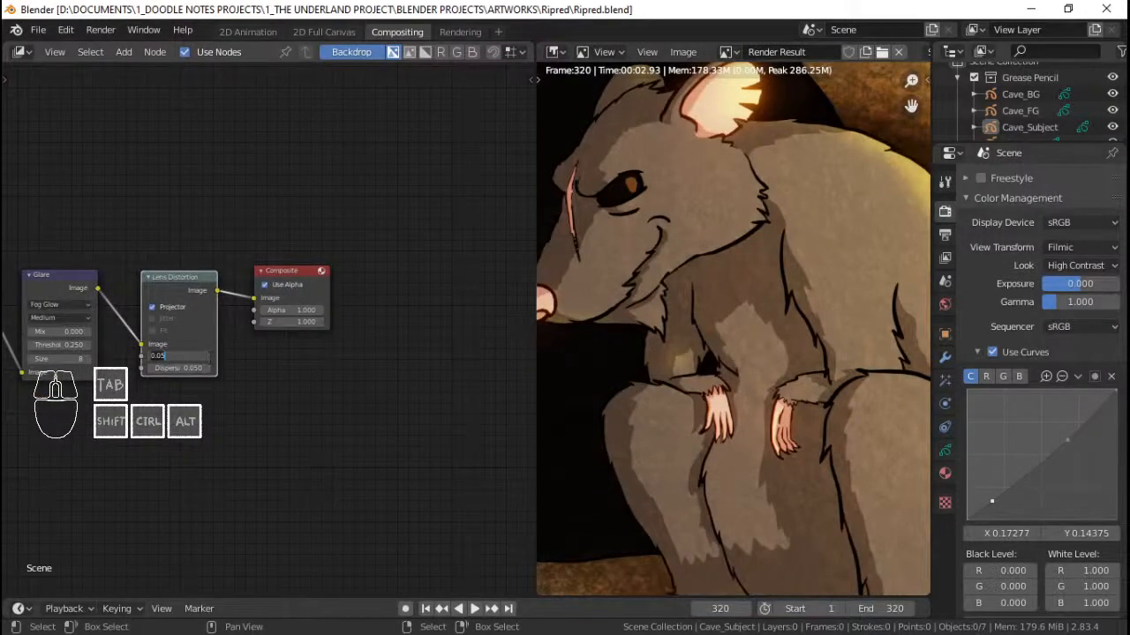
- Set the Lens Distortion node's Distort and Dispersion to 0.5 and inspect the effect on the rat's face, hands and outlines
type("0.5")
key("Return")
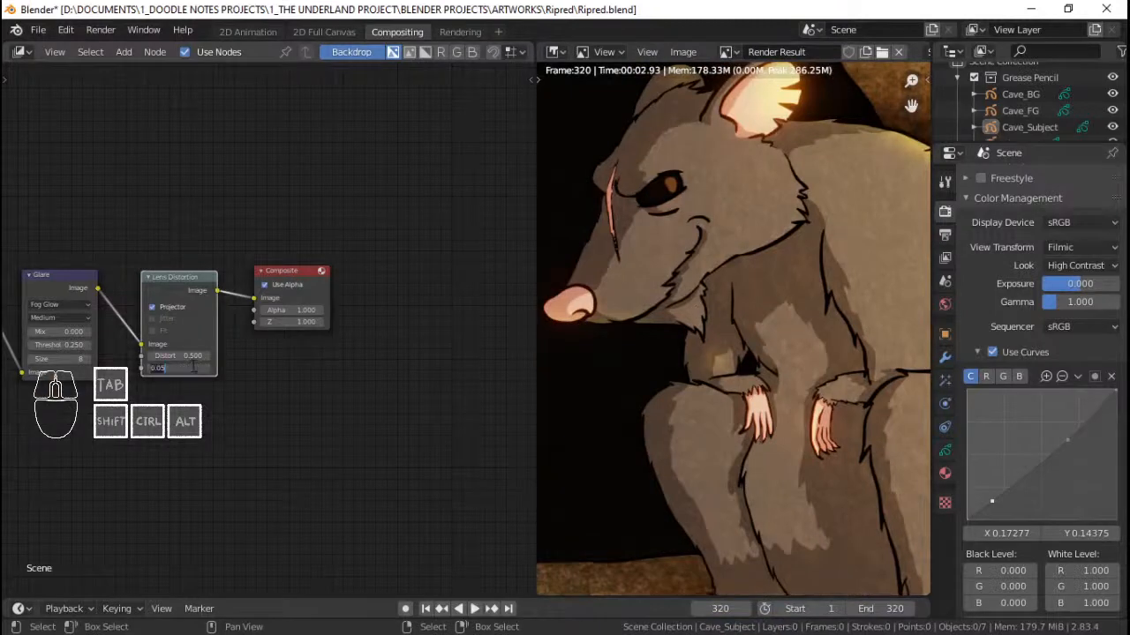
key("Return")
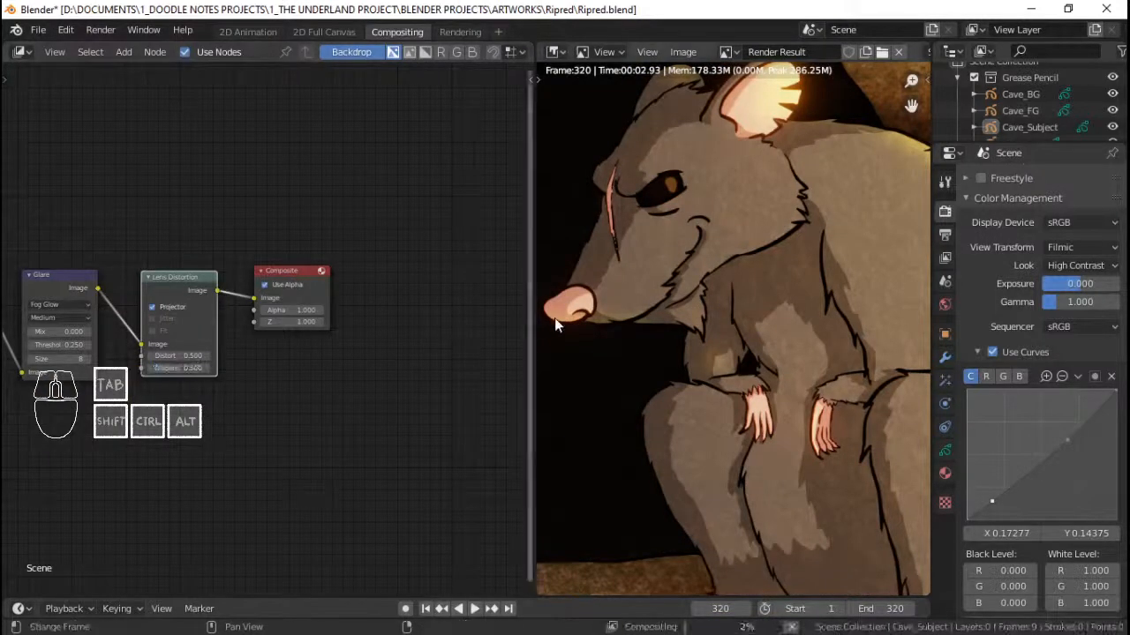
scroll(701, 290, "up", 3)
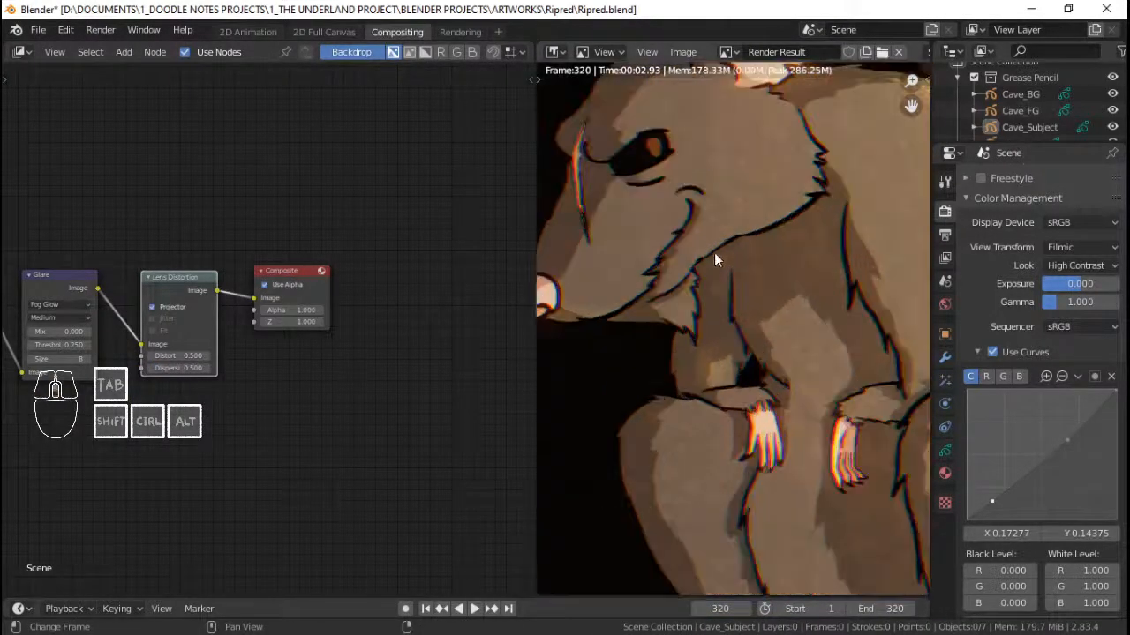
scroll(678, 167, "down", 3)
scroll(662, 198, "up", 3)
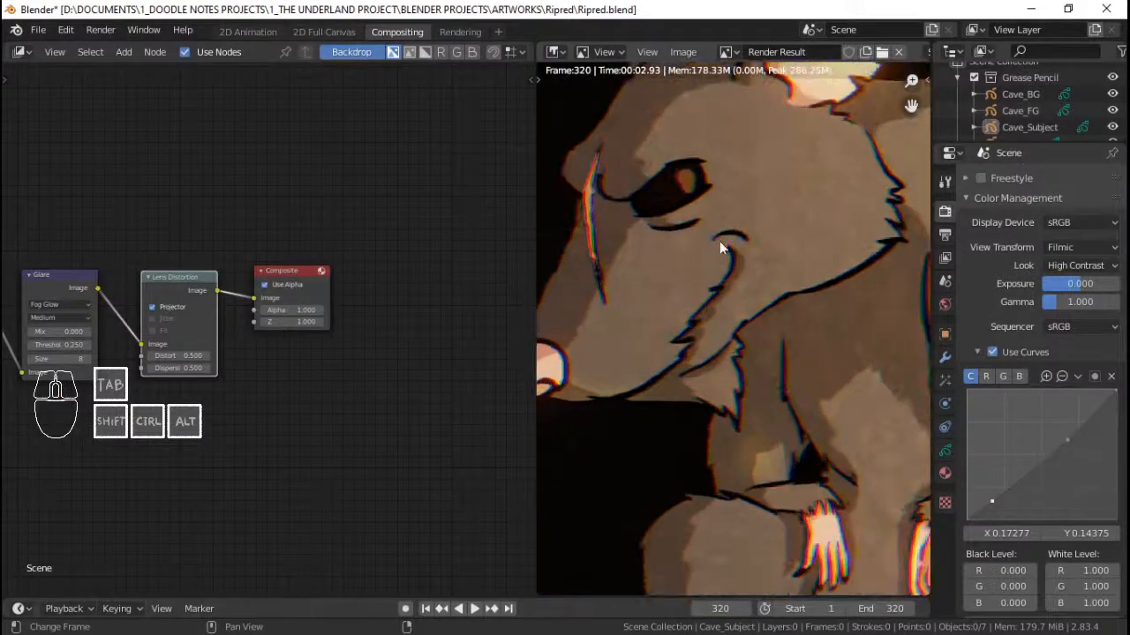
scroll(720, 245, "down", 5)
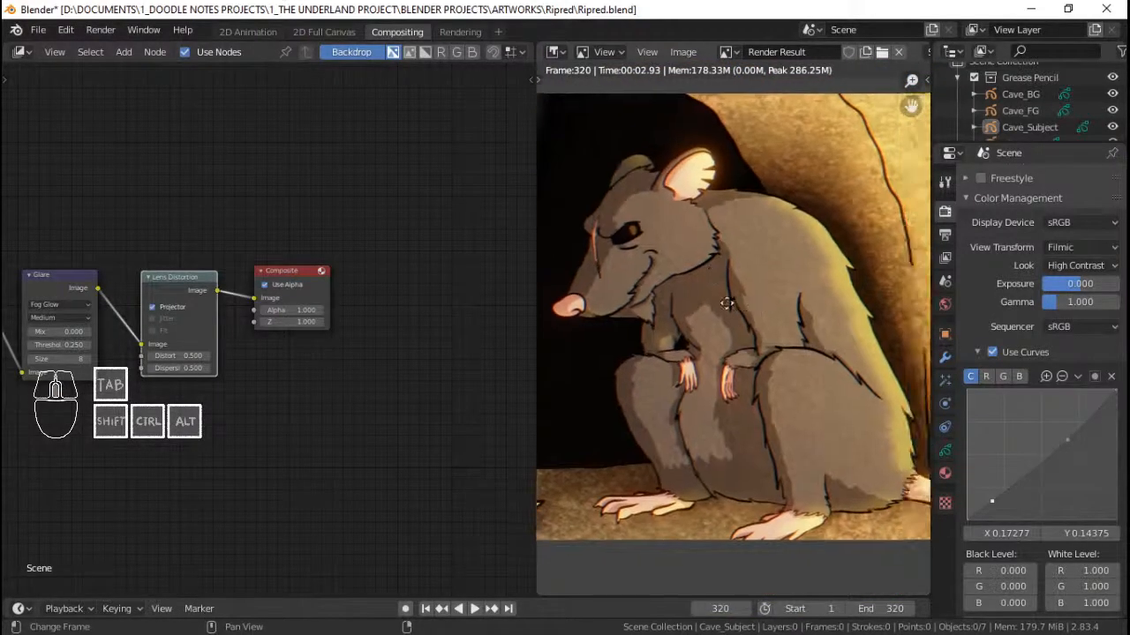
middle_click_drag(726, 302, 778, 299)
scroll(777, 298, "up", 1)
middle_click_drag(637, 247, 707, 263)
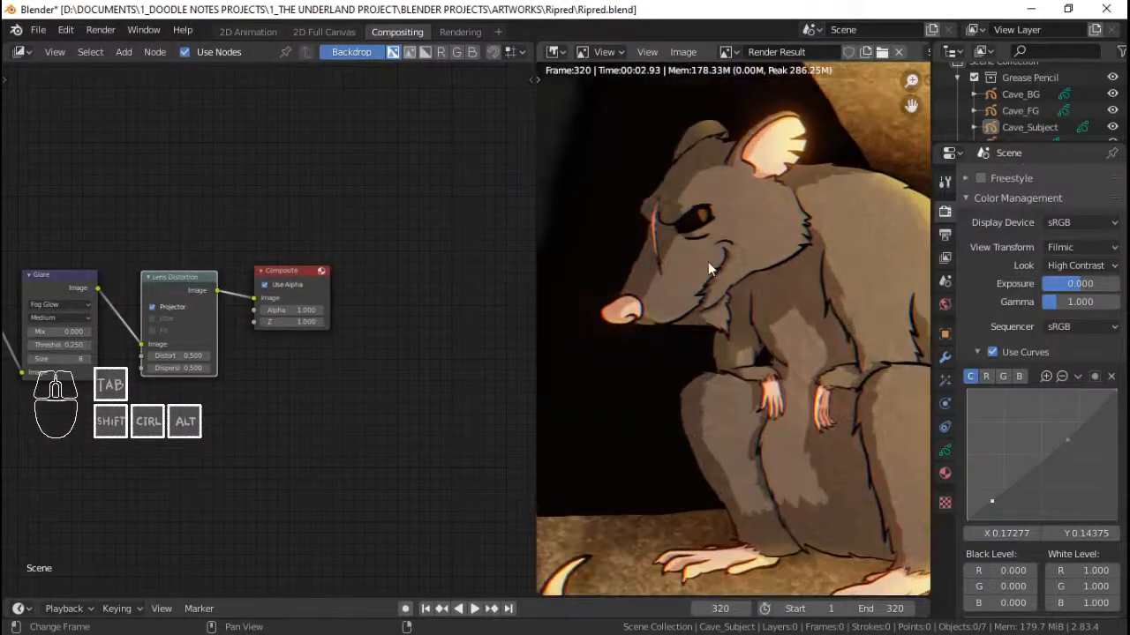
- Set the Lens Distortion node's Distort to 0.25 and Dispersion to 0.1, checking the effect on the rat's body
scroll(176, 369, "up", 2)
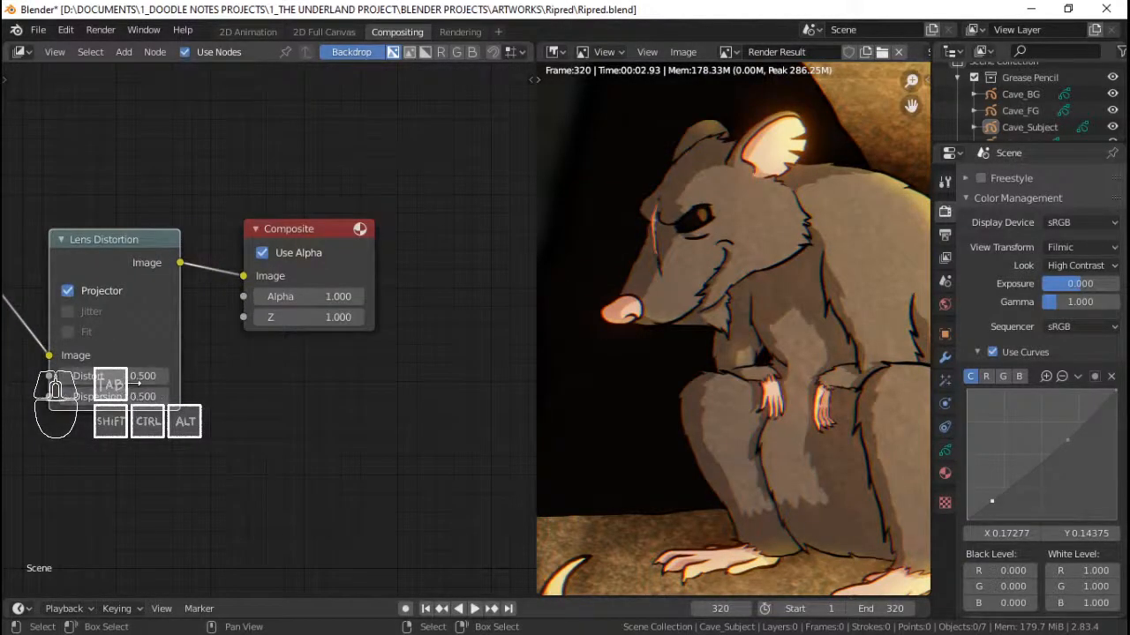
left_click(135, 381)
type("5")
key("Return")
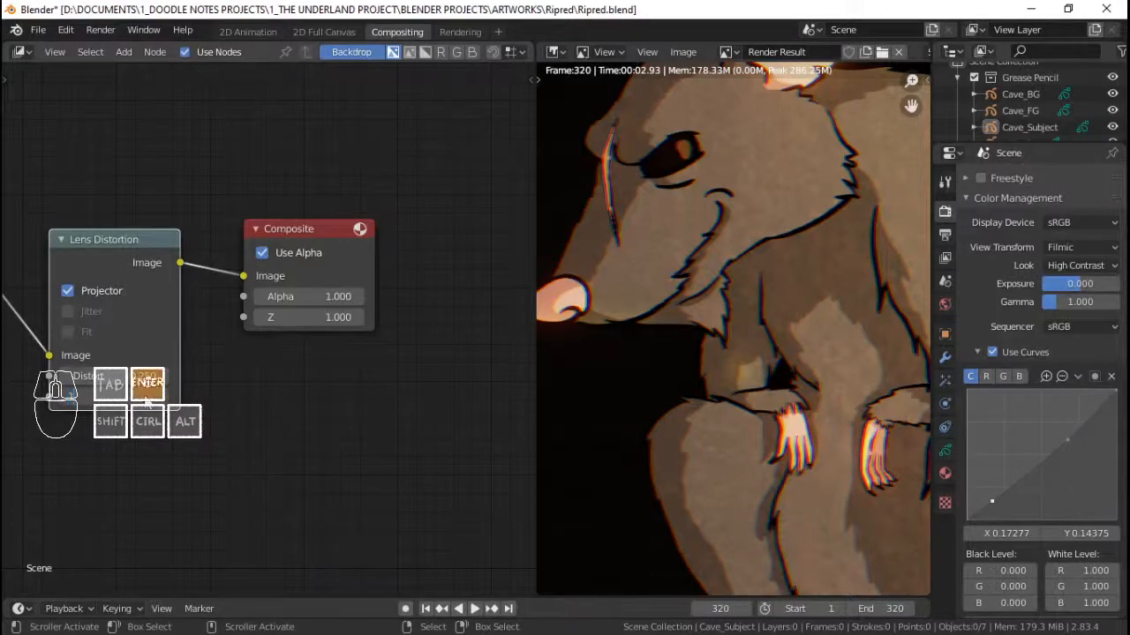
key("Return")
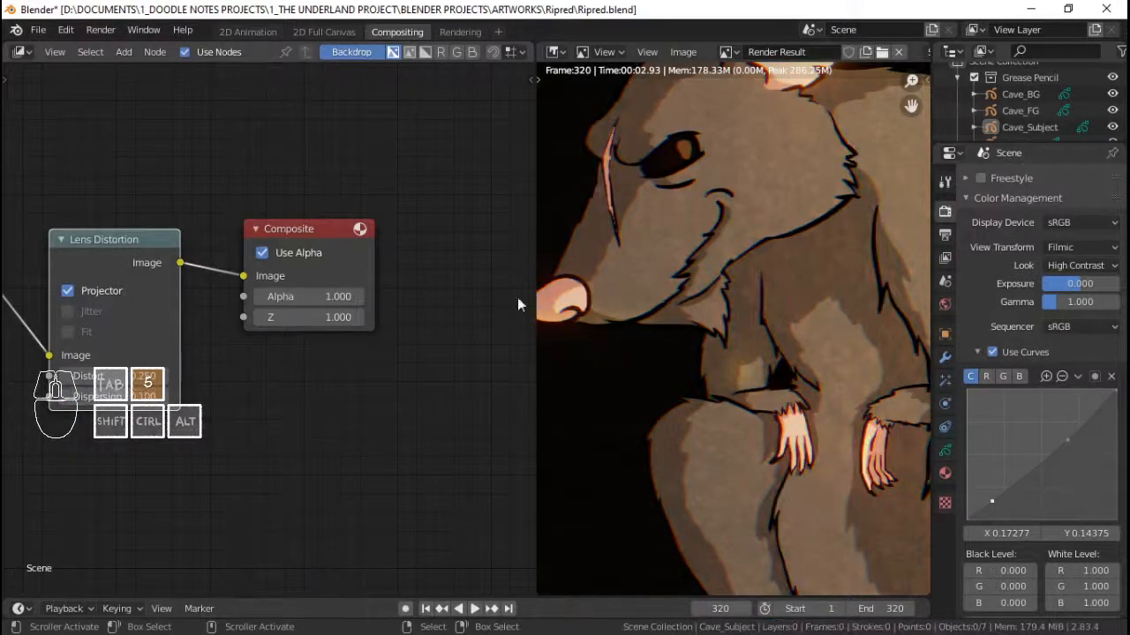
scroll(712, 300, "up", 8)
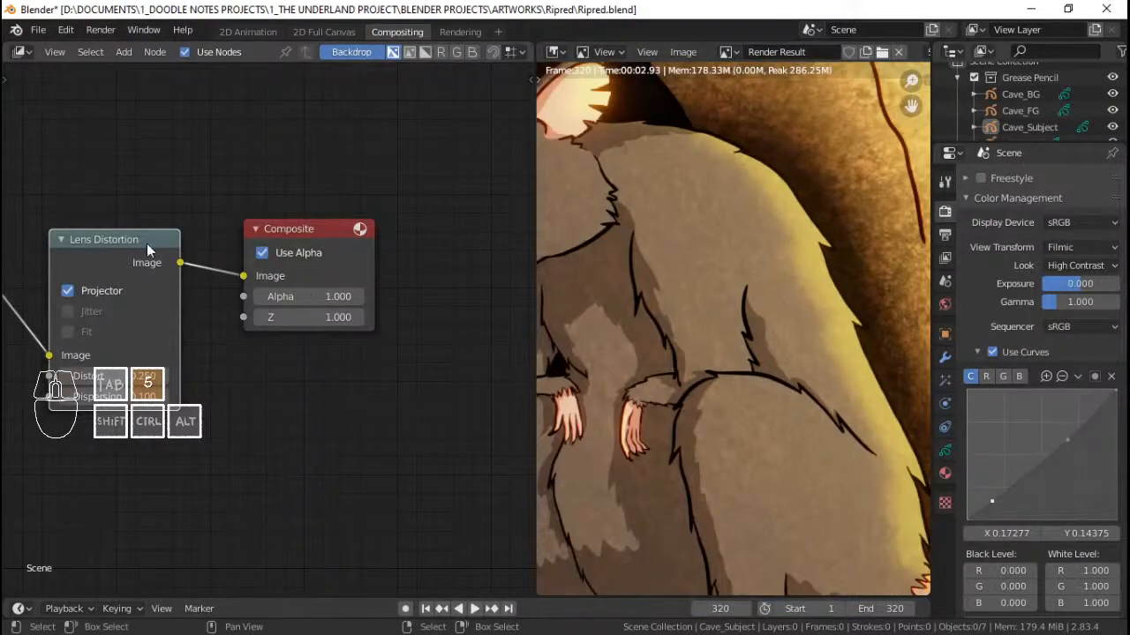
- Compare the render with the Lens Distortion node muted and active again, fit the whole image in view, and save the file
key("m")
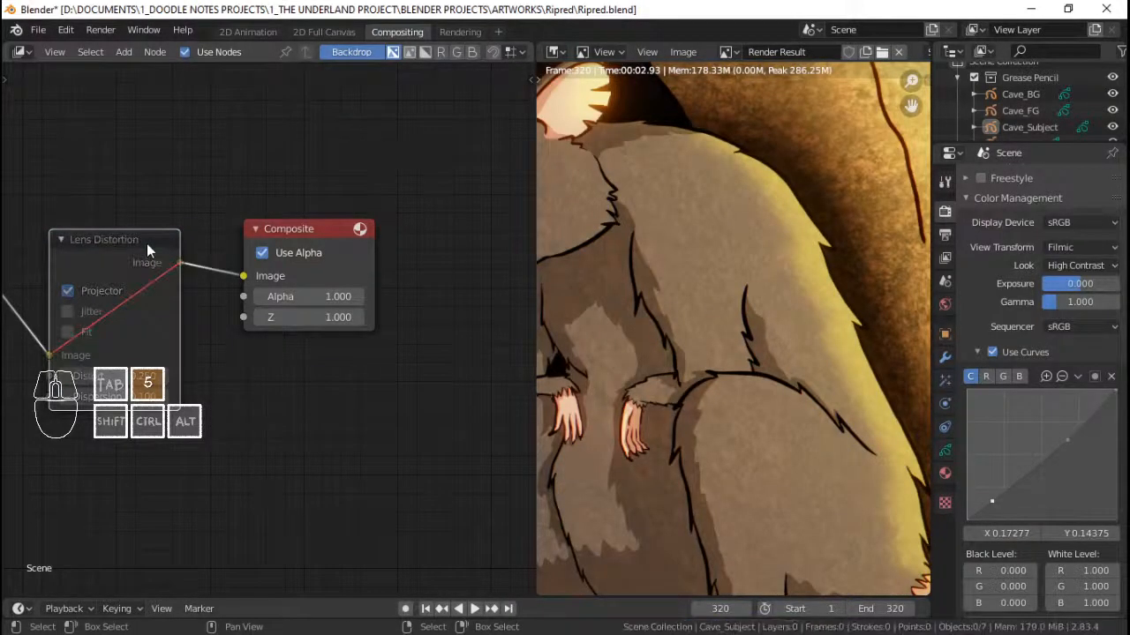
key("m")
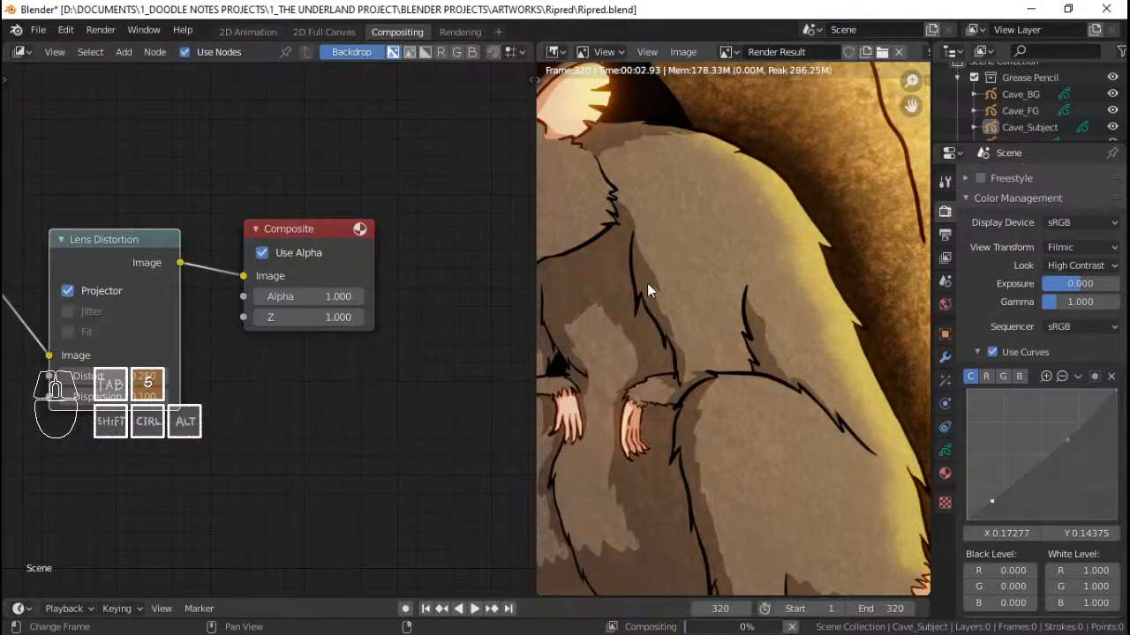
key("Home")
key("ctrl+s")
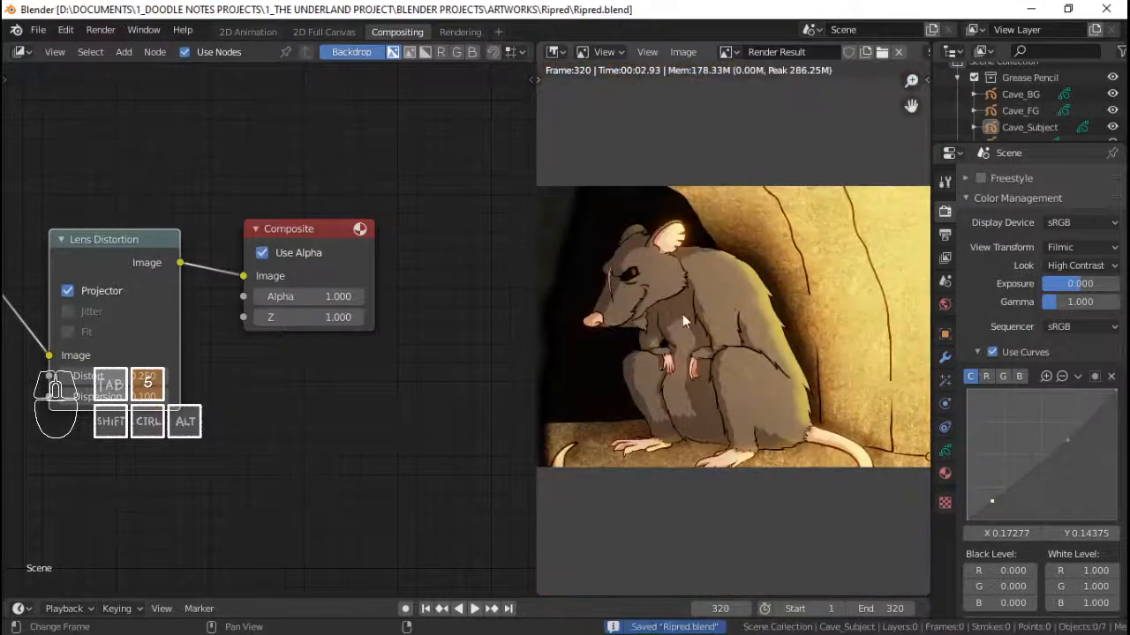
- Review the composited render of frame 320 in a maximized image view, and restore the previous layout
key("ctrl+space")
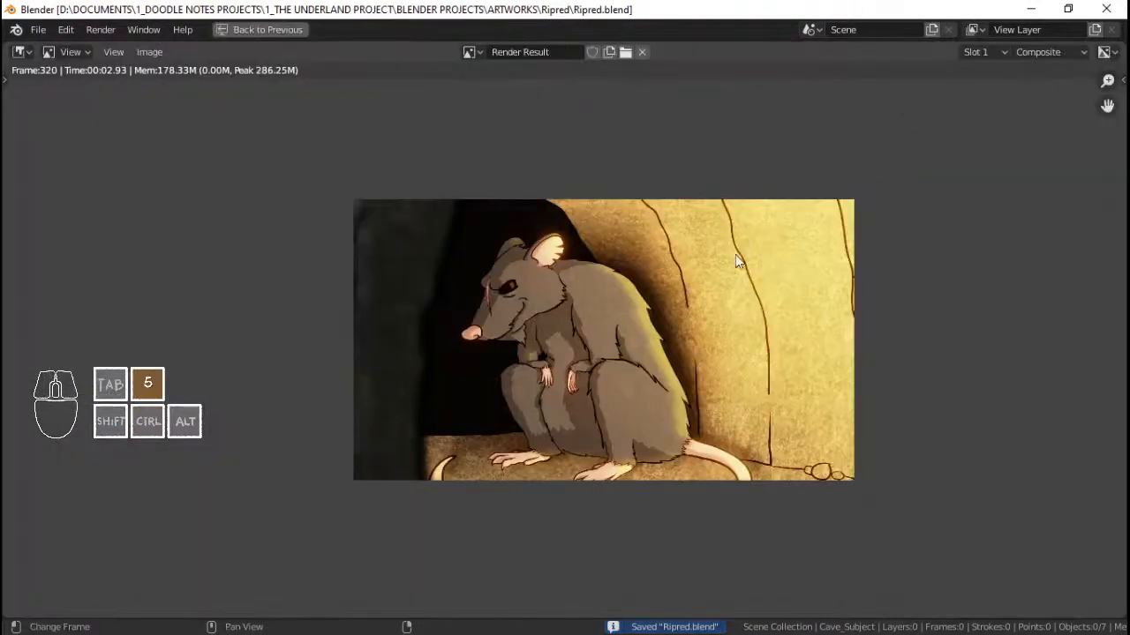
scroll(735, 254, "up", 2)
key("Escape")
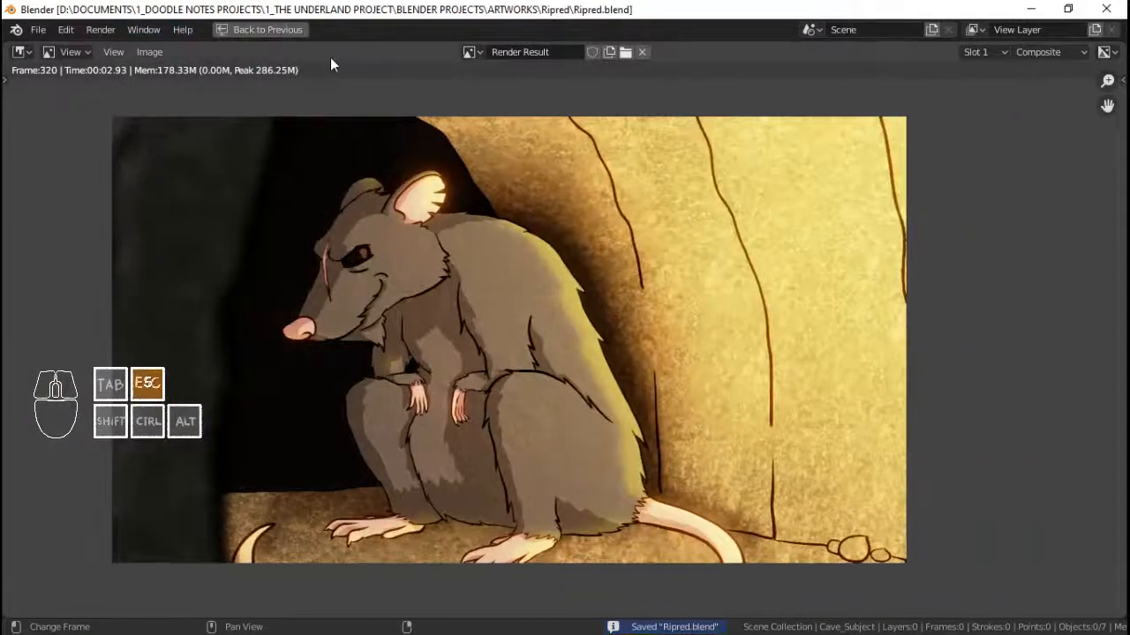
left_click(267, 29)
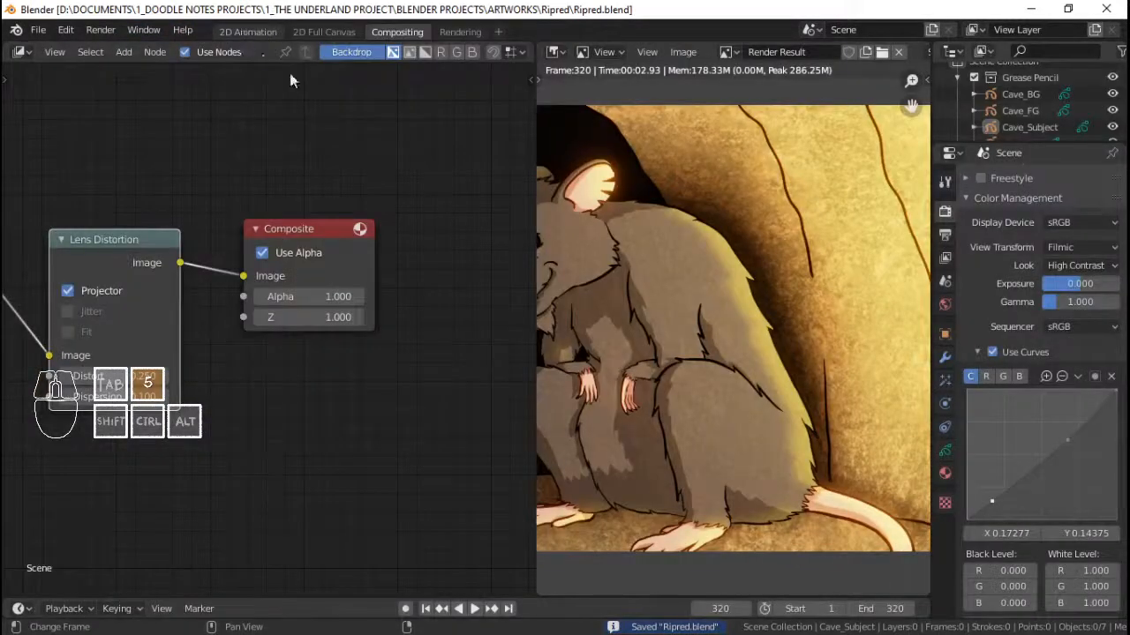
- Go to the 2D Animation workspace, save, and play the camera pan in Object Mode from frame 1 to frame 109
left_click(248, 32)
key("ctrl+s")
key("shift+Left")
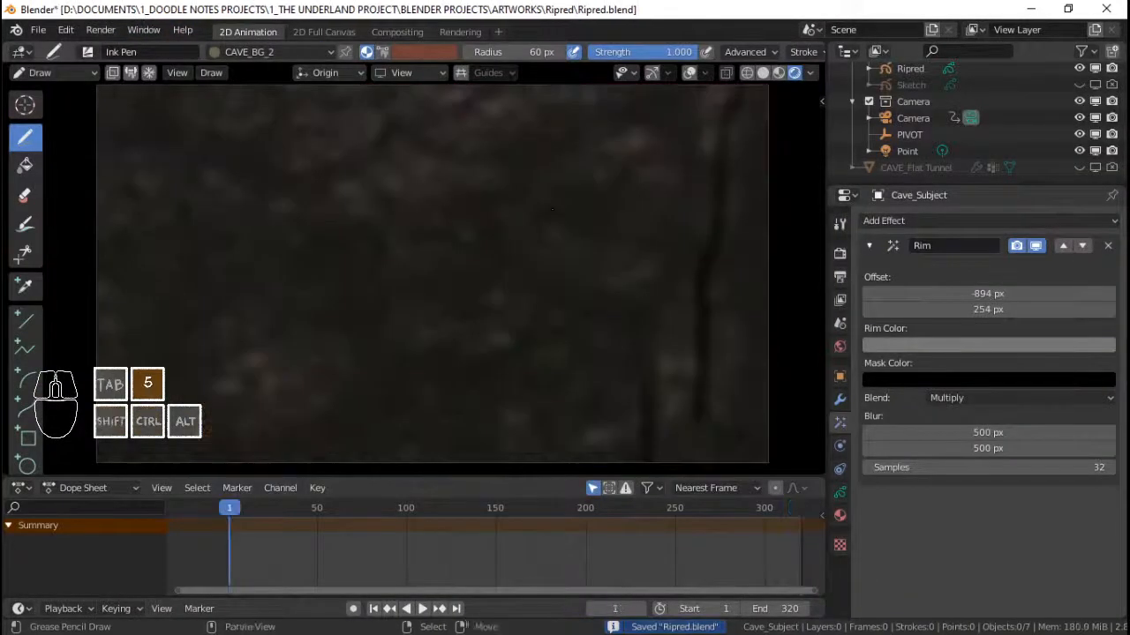
key("ctrl+Tab")
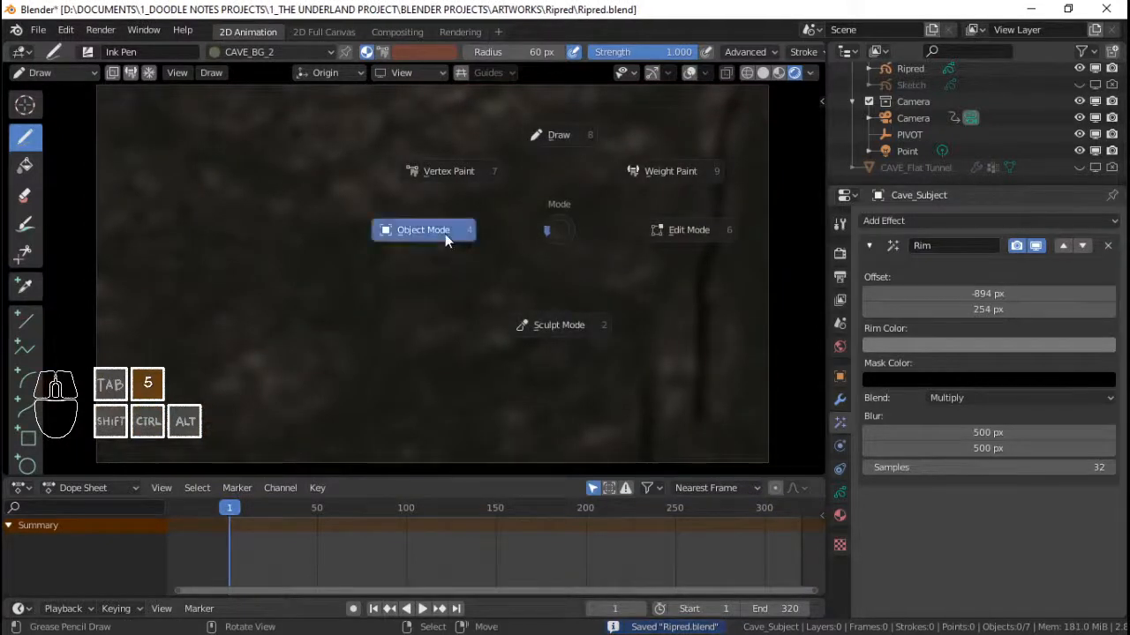
left_click(444, 234)
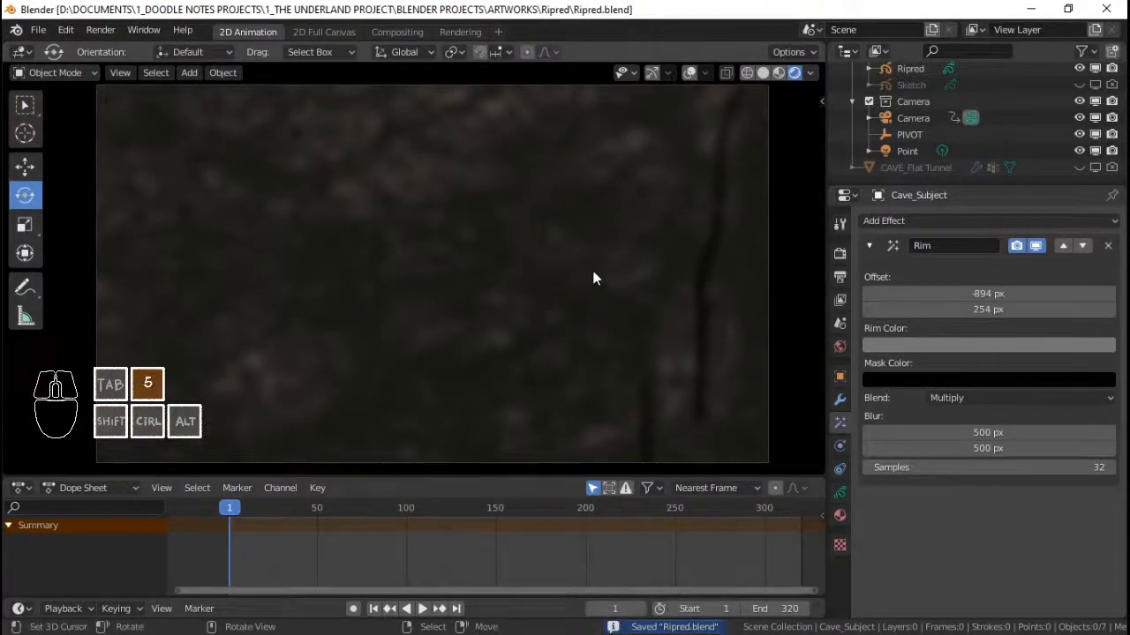
key("space")
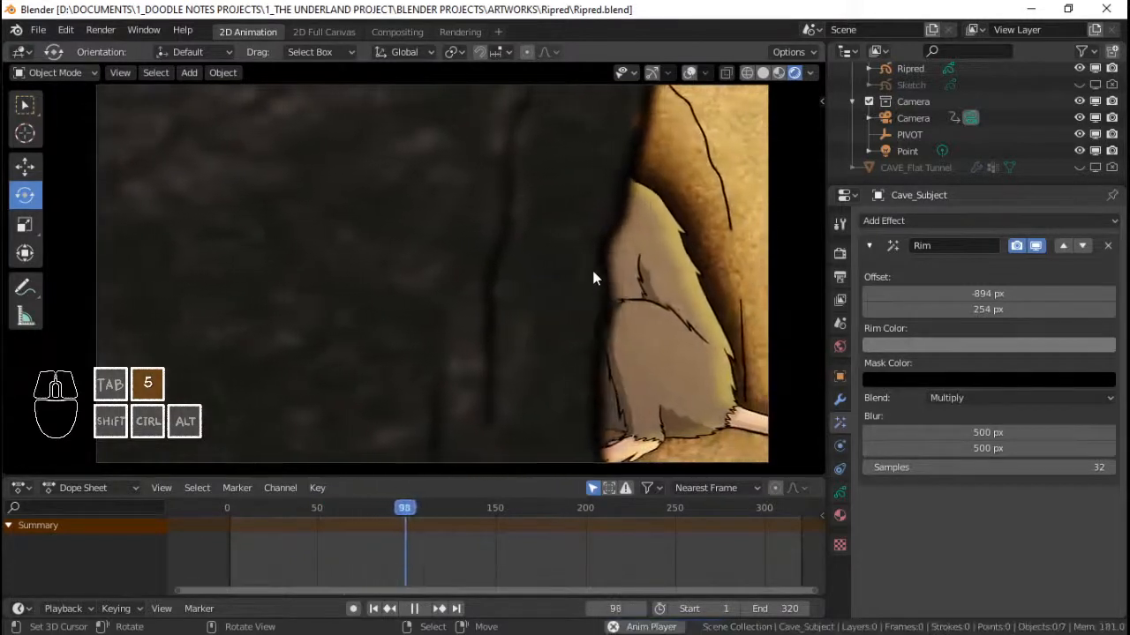
key("space")
- Select the foreground cave object Cave_FG and turn off its Blur effect in the viewport
left_click(592, 153)
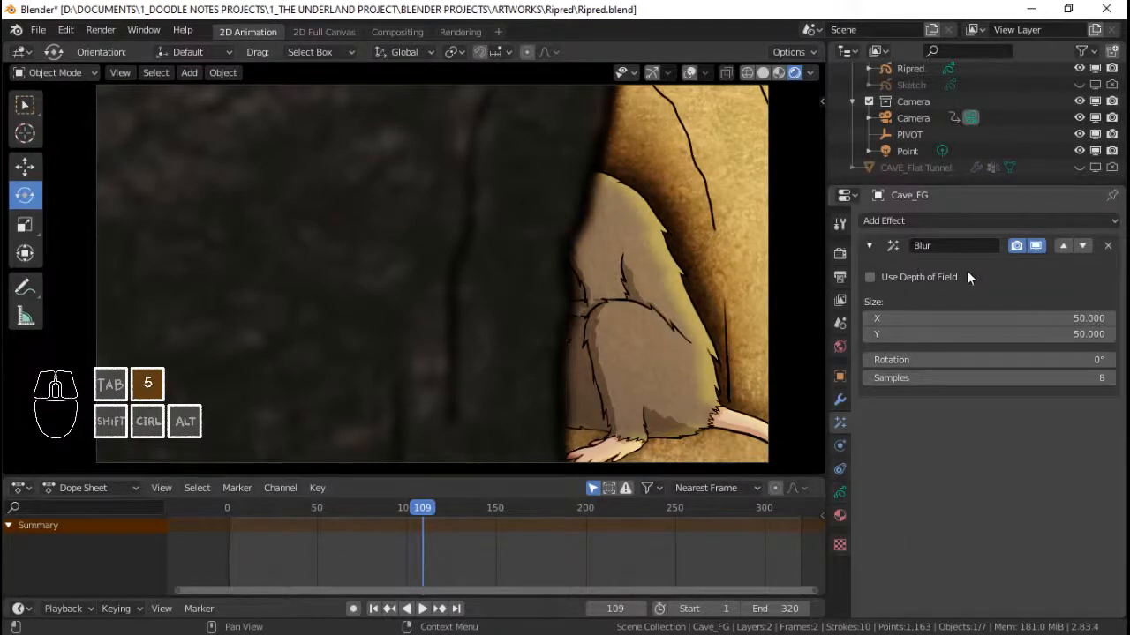
left_click(840, 496)
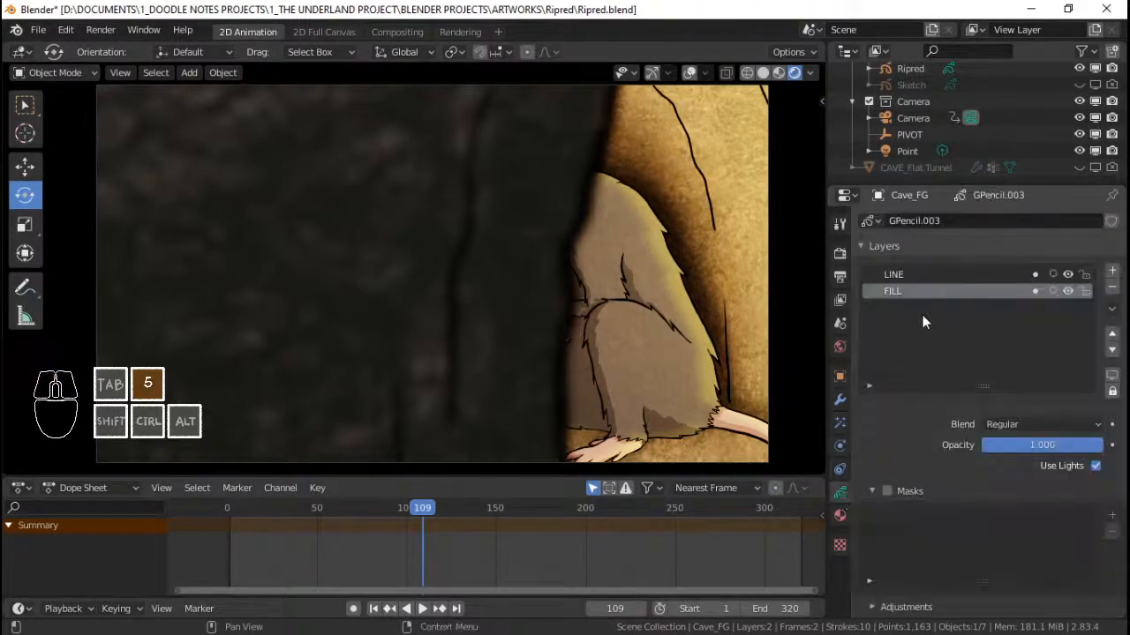
scroll(917, 98, "up", 4)
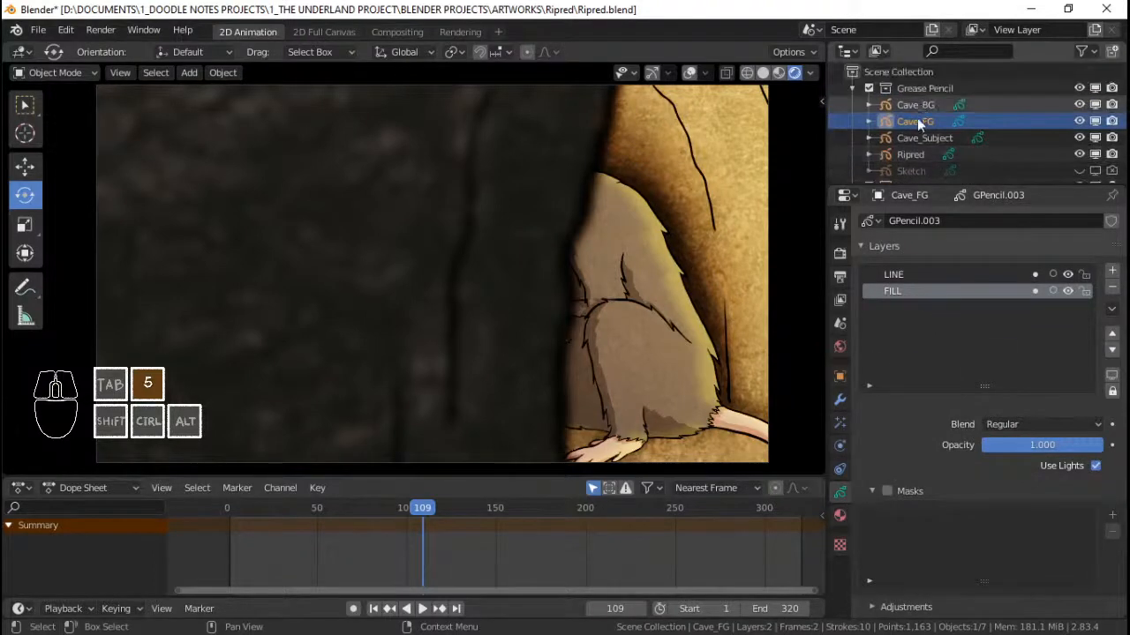
left_click(840, 422)
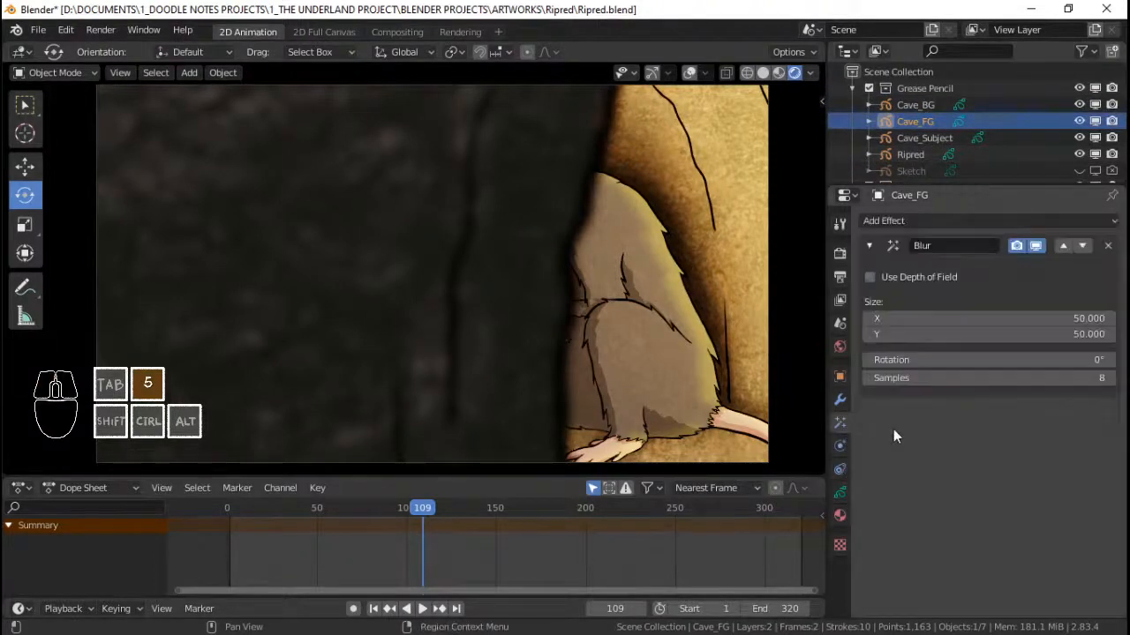
left_click(1035, 247)
mouse_move(635, 225)
middle_mouse_down()
mouse_move(594, 224)
mouse_move(609, 181)
mouse_move(564, 246)
mouse_move(416, 255)
mouse_move(466, 223)
mouse_move(491, 177)
middle_mouse_up()
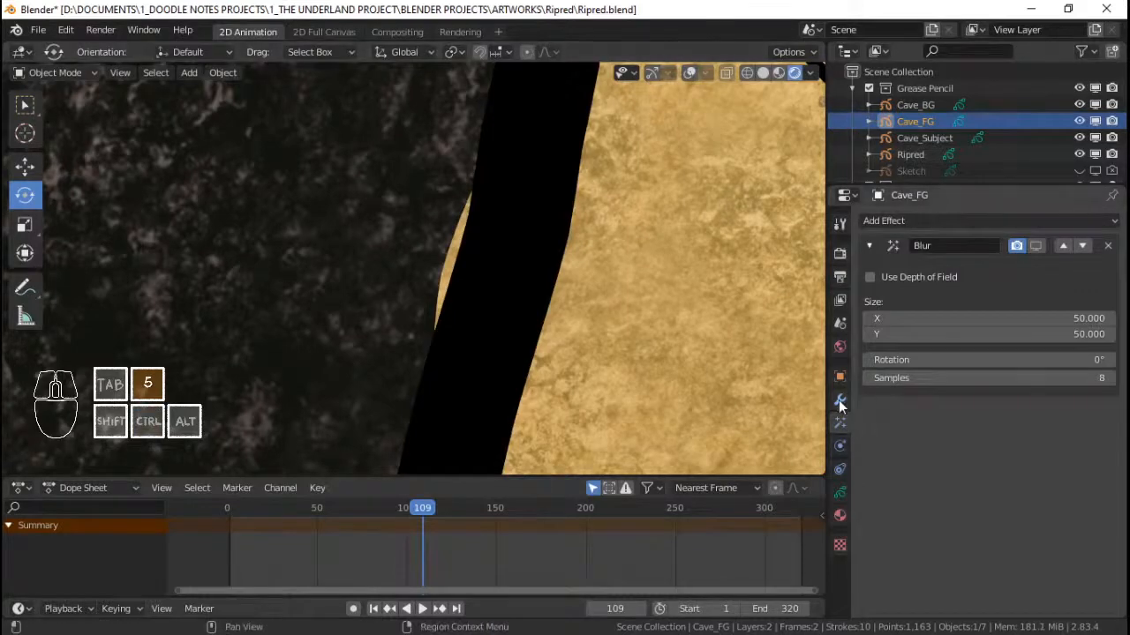
- Lock Cave_FG's LINE layer, make FILL the active layer, check the CAVE_BG_3 material, and enter Draw mode
left_click(839, 491)
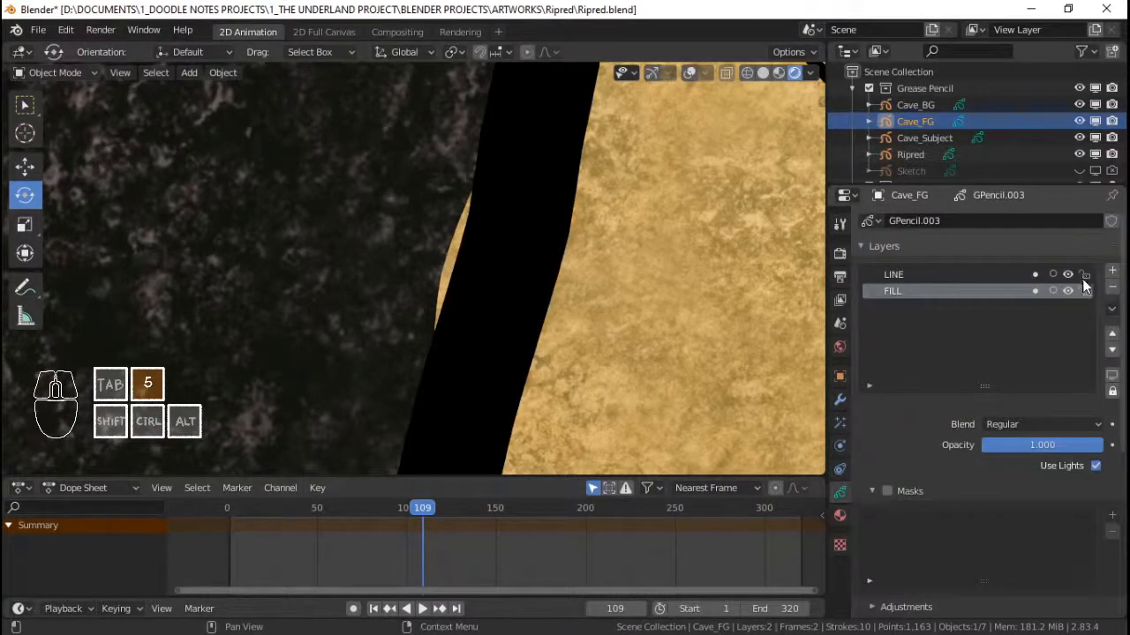
left_click(943, 275)
left_click(1084, 274)
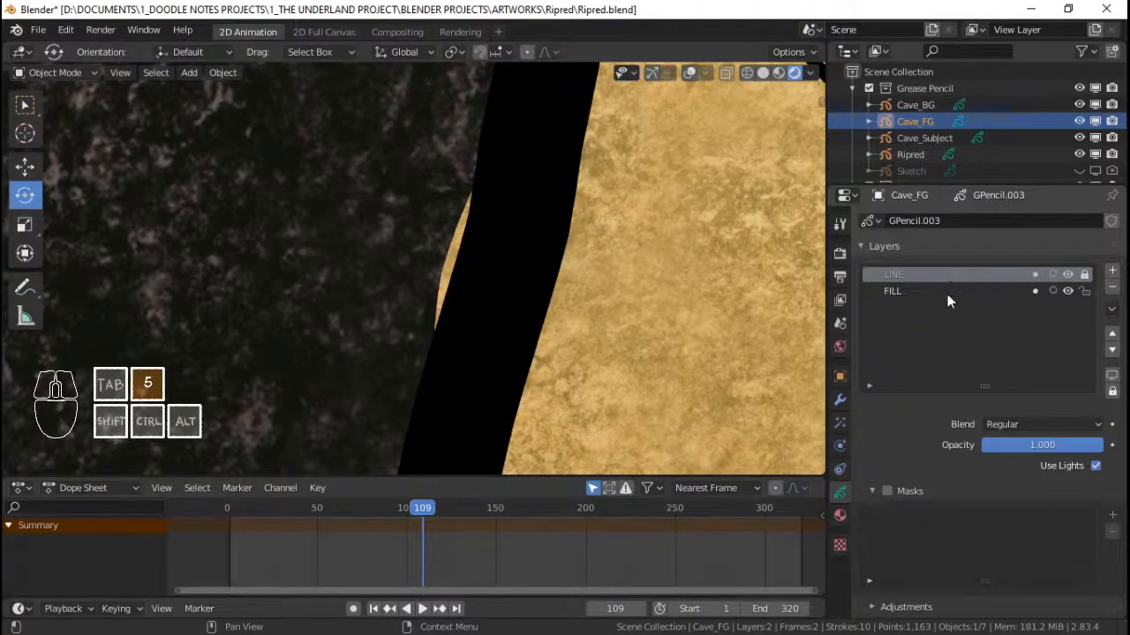
left_click(946, 293)
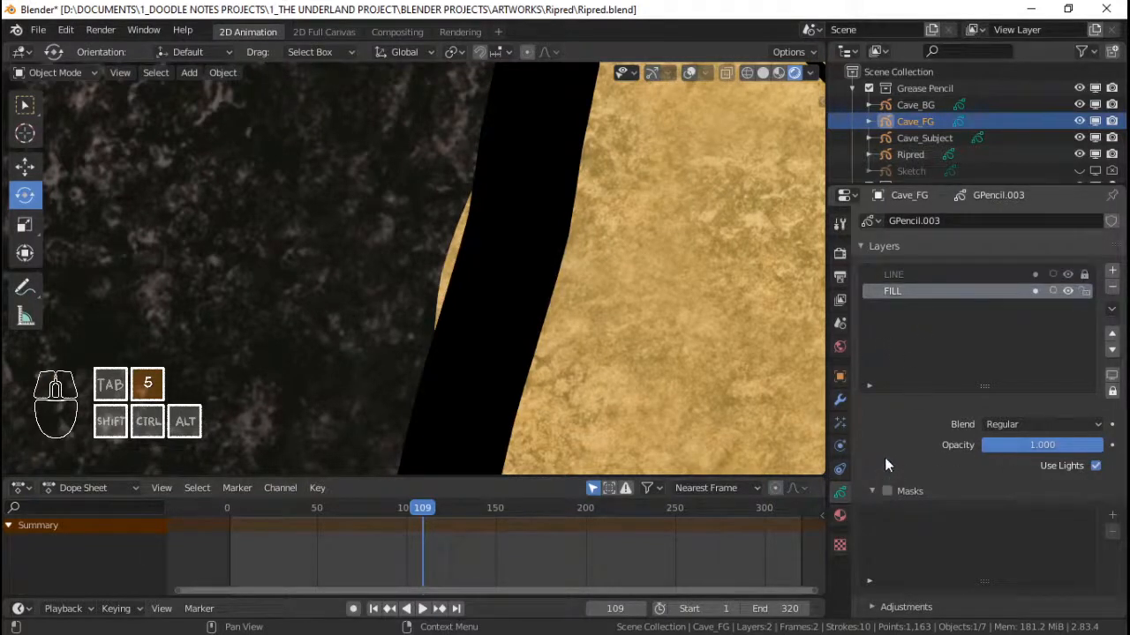
left_click(839, 516)
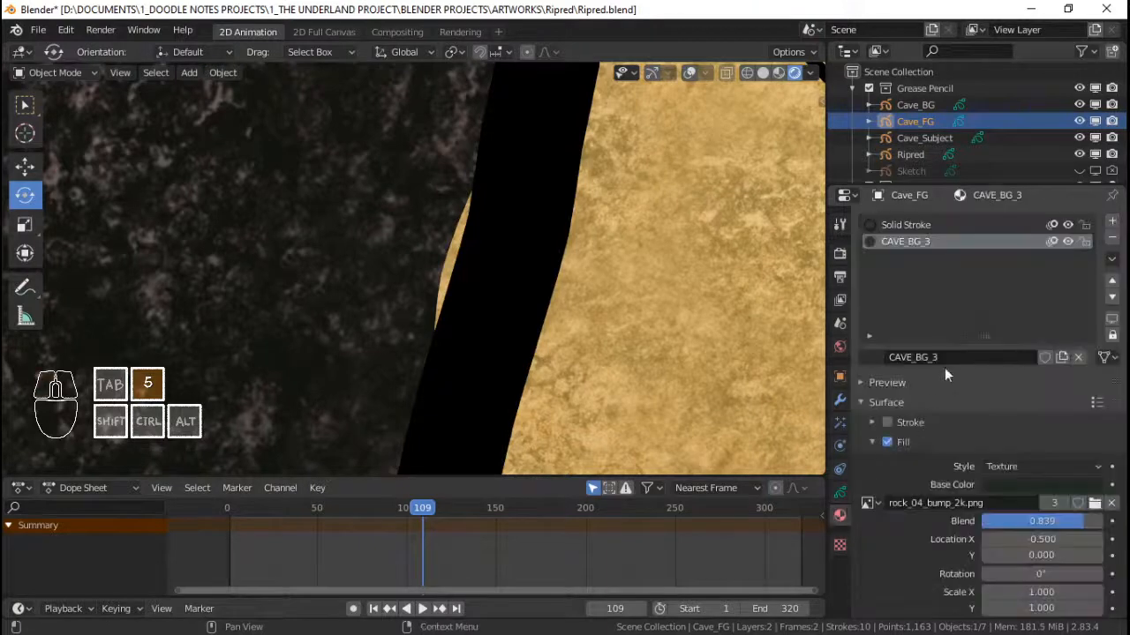
key("ctrl+Tab")
left_click(490, 215)
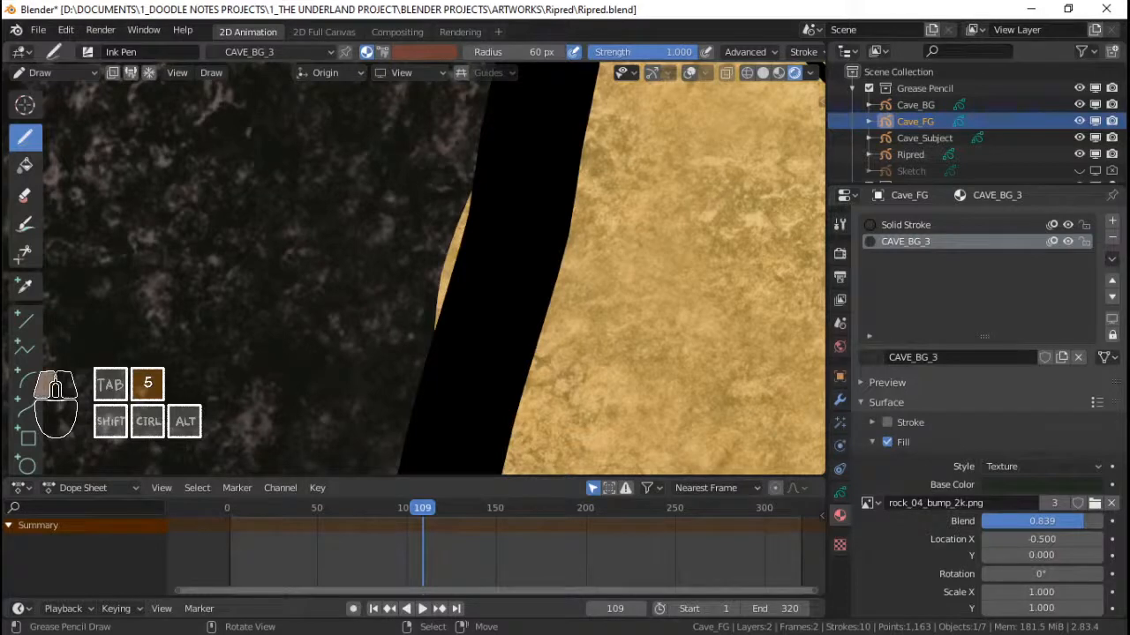
- Try drawing a fill stroke along the edge of the foreground cave wall, and undo it
mouse_move(468, 170)
left_mouse_down()
mouse_move(415, 348)
mouse_move(353, 322)
left_mouse_up()
key("ctrl+z")
- Return to frame 1 and examine the full foreground wall and cave from outside the camera view
key("shift+Left")
mouse_move(418, 258)
middle_mouse_down("ctrl")
mouse_move(494, 304)
mouse_move(580, 333)
mouse_move(543, 315)
mouse_move(544, 329)
middle_mouse_up("ctrl")
key("KP_0")
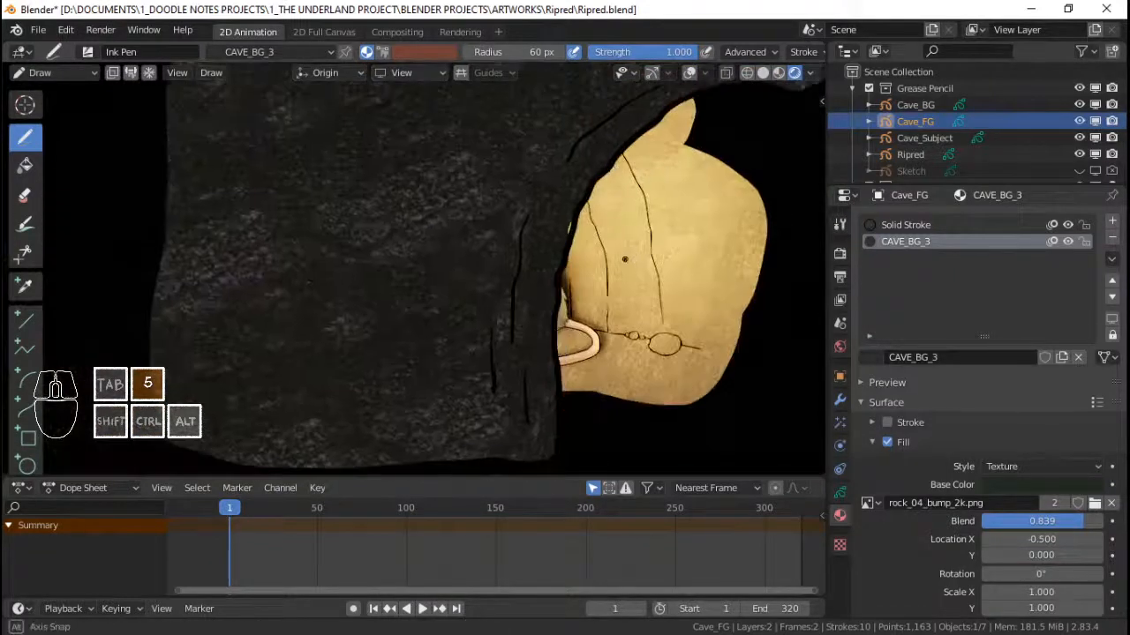
middle_click_drag(628, 260, 582, 251, "shift")
middle_click_drag(582, 252, 450, 220, "ctrl")
mouse_move(450, 221)
middle_mouse_down("shift")
mouse_move(513, 249)
mouse_move(476, 190)
middle_mouse_up("shift")
key("KP_5")
key("KP_5")
mouse_move(476, 189)
middle_mouse_down("shift")
mouse_move(503, 212)
mouse_move(530, 198)
mouse_move(542, 264)
mouse_move(529, 236)
mouse_move(529, 280)
mouse_move(527, 251)
middle_mouse_up("shift")
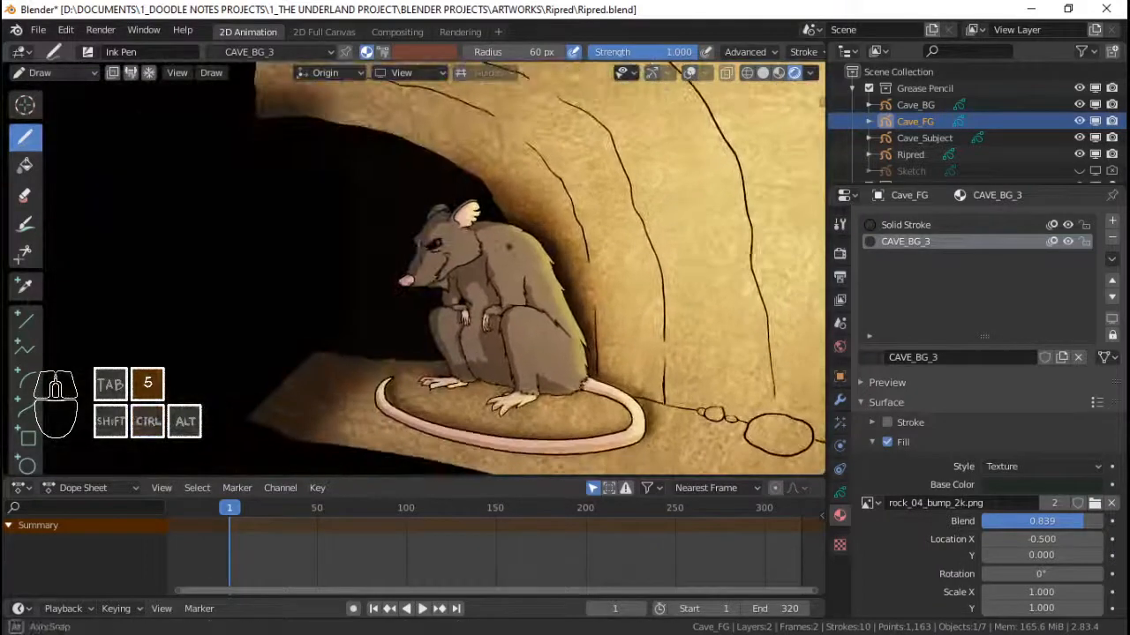
key("KP_5")
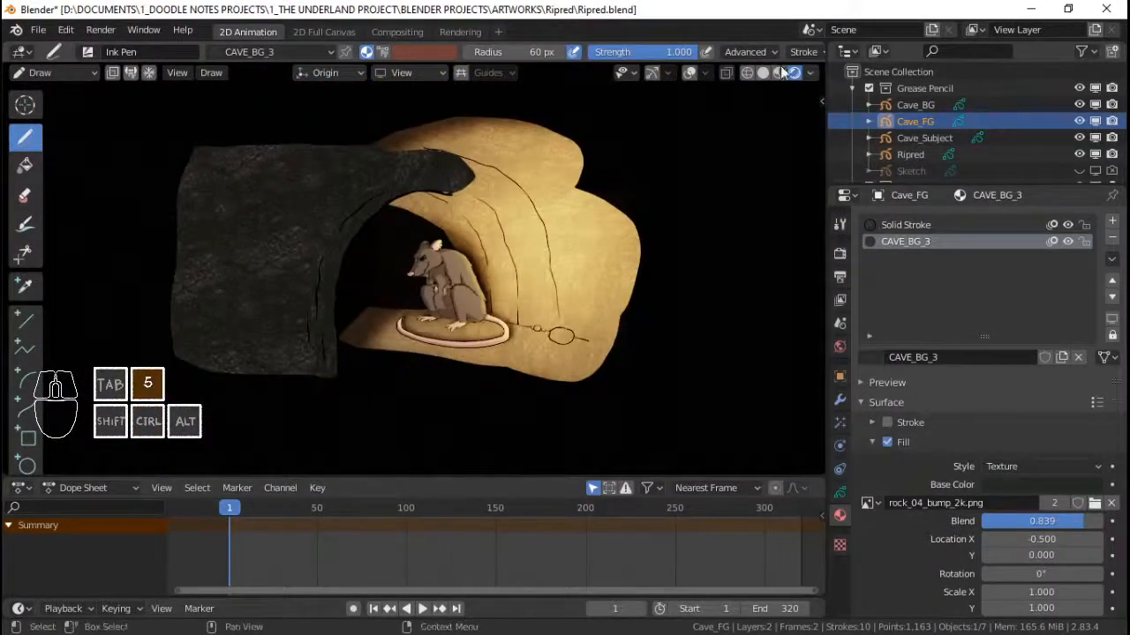
- Show the overlays in Solid shading and flatten all of Cave_FG's editable FILL strokes by scaling them to 0 along global Y
left_click(766, 74)
mouse_move(530, 231)
middle_mouse_down()
mouse_move(377, 249)
mouse_move(394, 245)
middle_mouse_up()
key("ctrl+Tab")
left_click(343, 256)
middle_click_drag(302, 247, 337, 235)
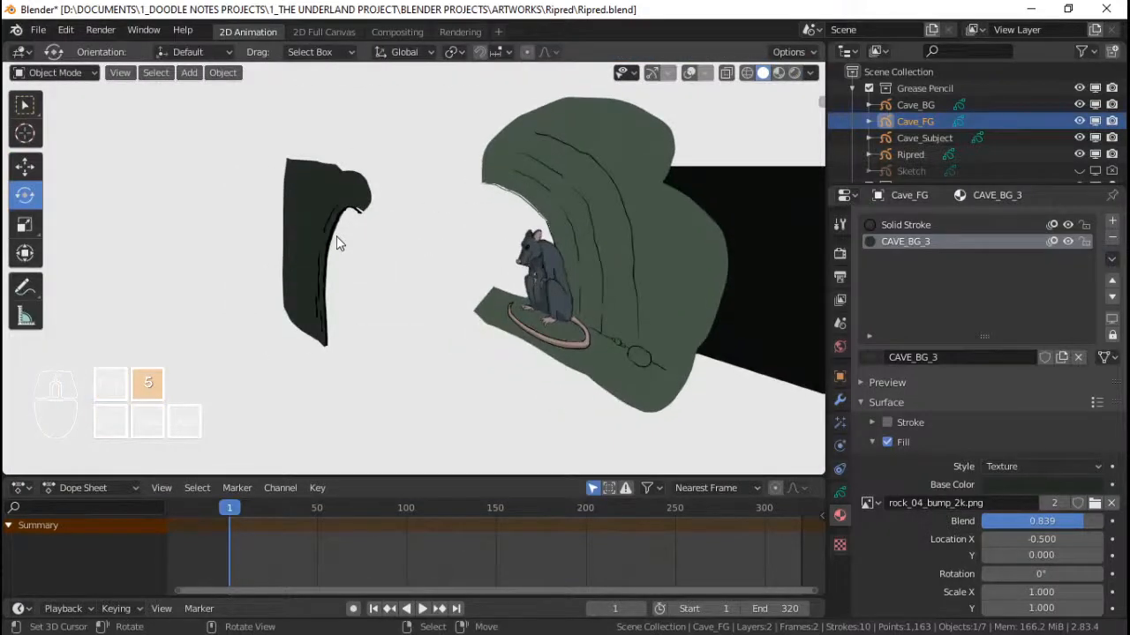
left_click(686, 71)
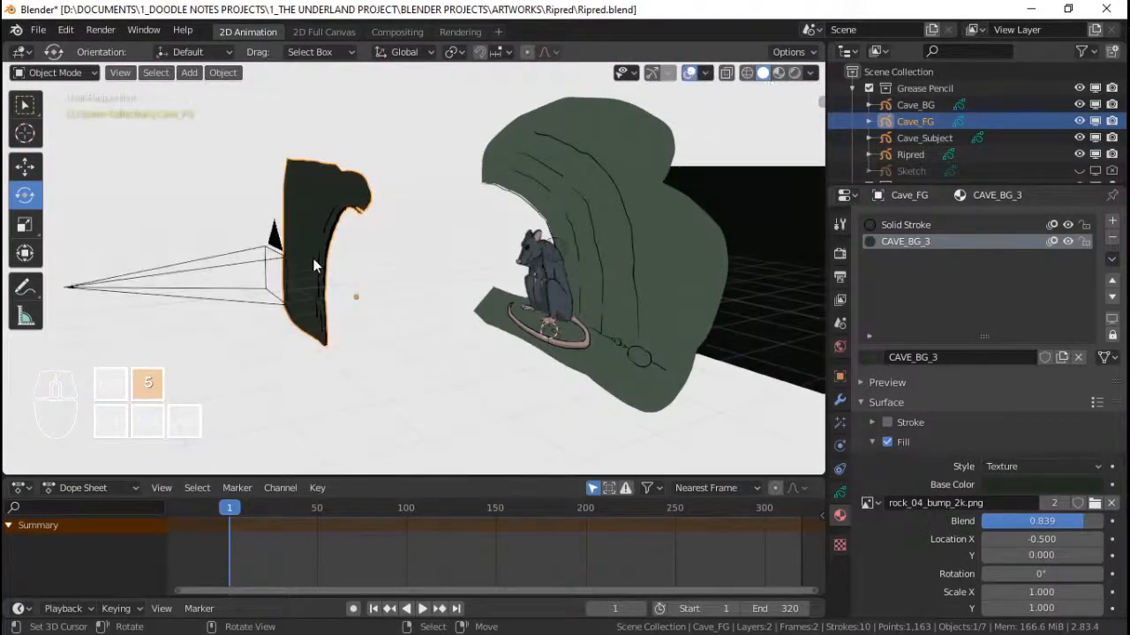
scroll(314, 258, "up", 3)
key("Tab")
key("a")
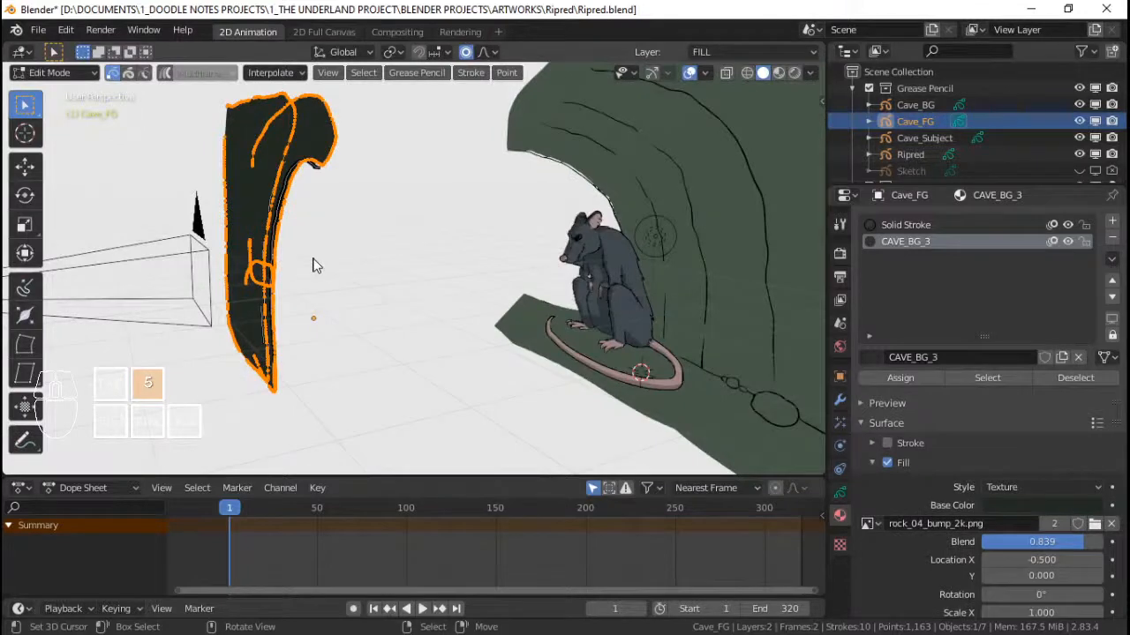
key("s")
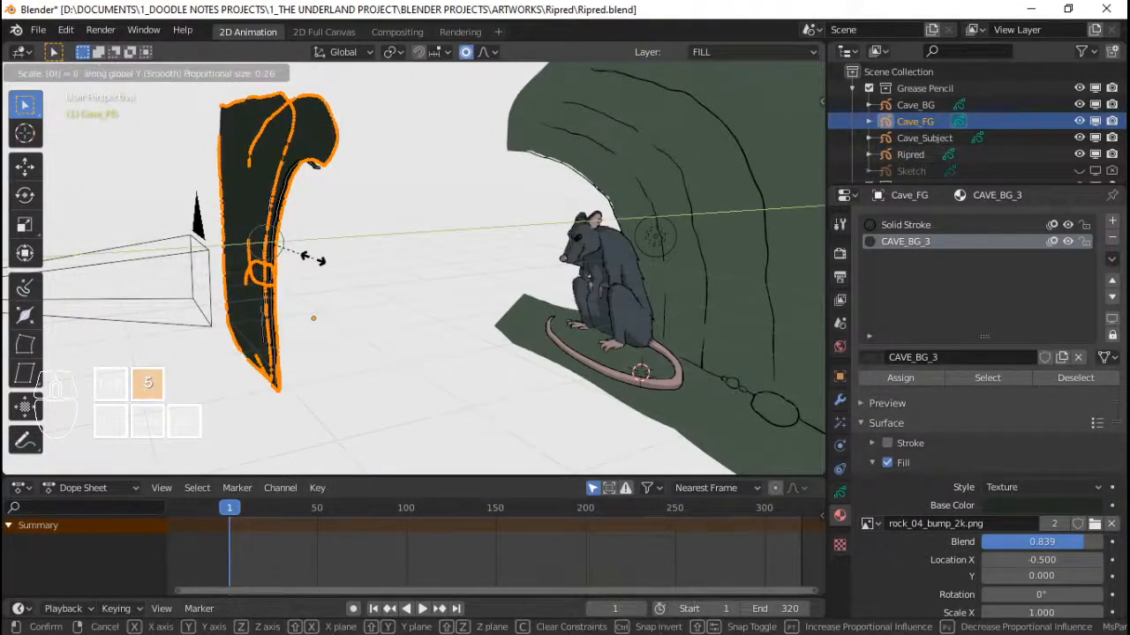
left_click(313, 264)
- Return Cave_FG to Object Mode, inspect its edge from the front at frame 2, deselect everything, and save the file
key("Right")
key("KP_0")
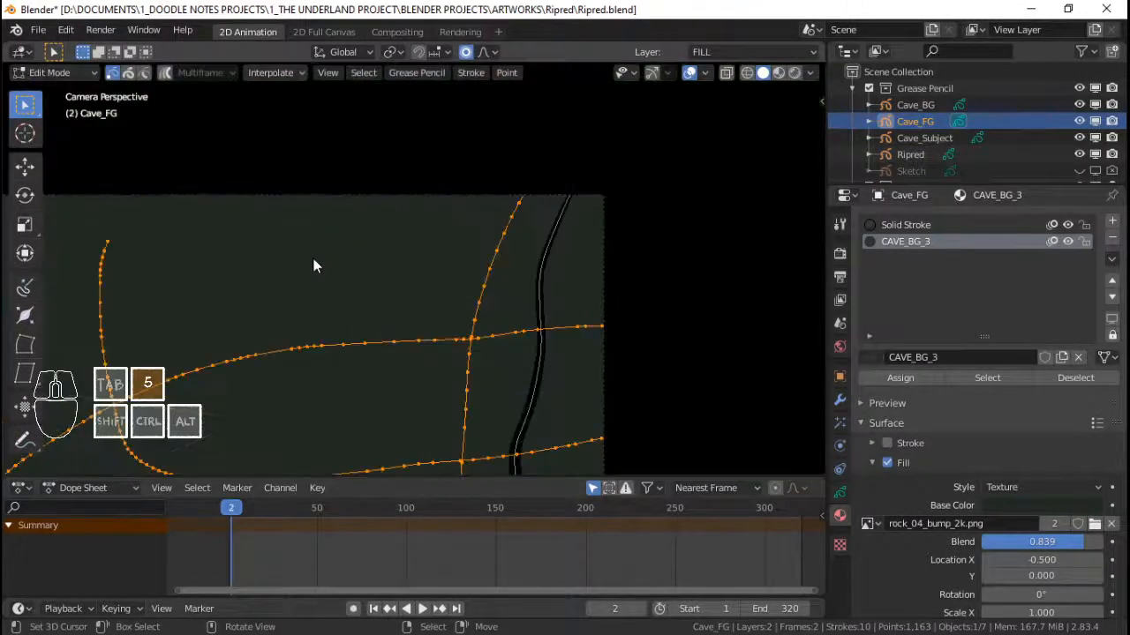
key("KP_1")
key("Tab")
scroll(313, 258, "up", 1)
middle_click_drag(313, 258, 124, 357, "shift")
scroll(418, 293, "up", 2)
scroll(418, 293, "up", 4)
key("alt+a")
key("ctrl+s")
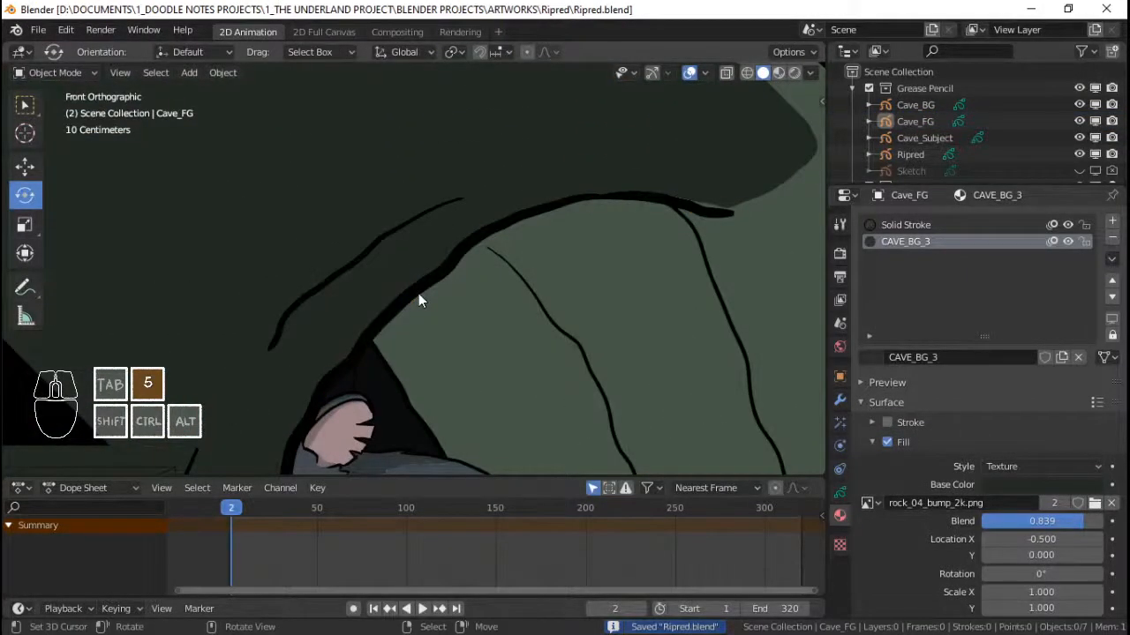
- Check the foreground wall along the camera pan in Rendered shading, moving through frames 169 and 150 to frame 179
key("KP_0")
key("Home")
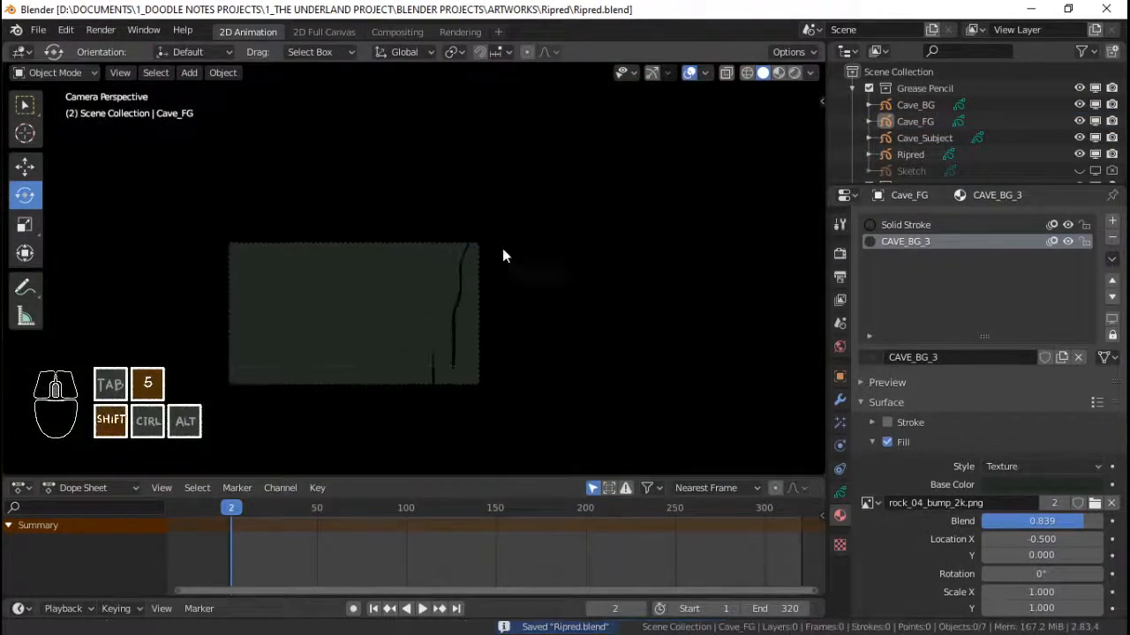
left_click(793, 74)
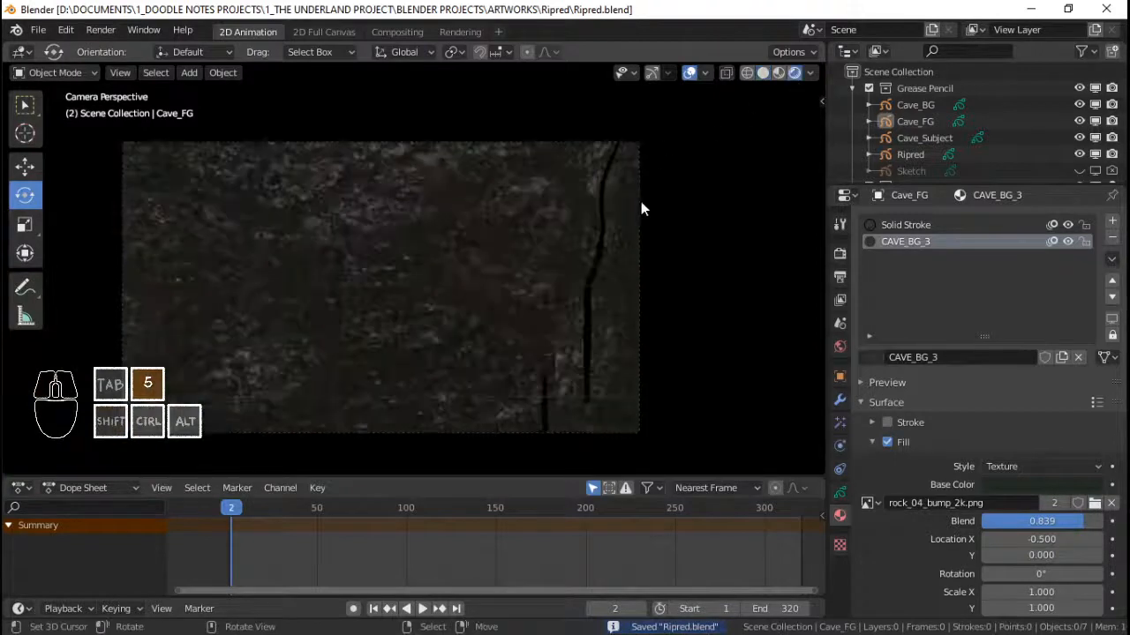
left_click(509, 541)
left_click(530, 547)
scroll(393, 236, "up", 1)
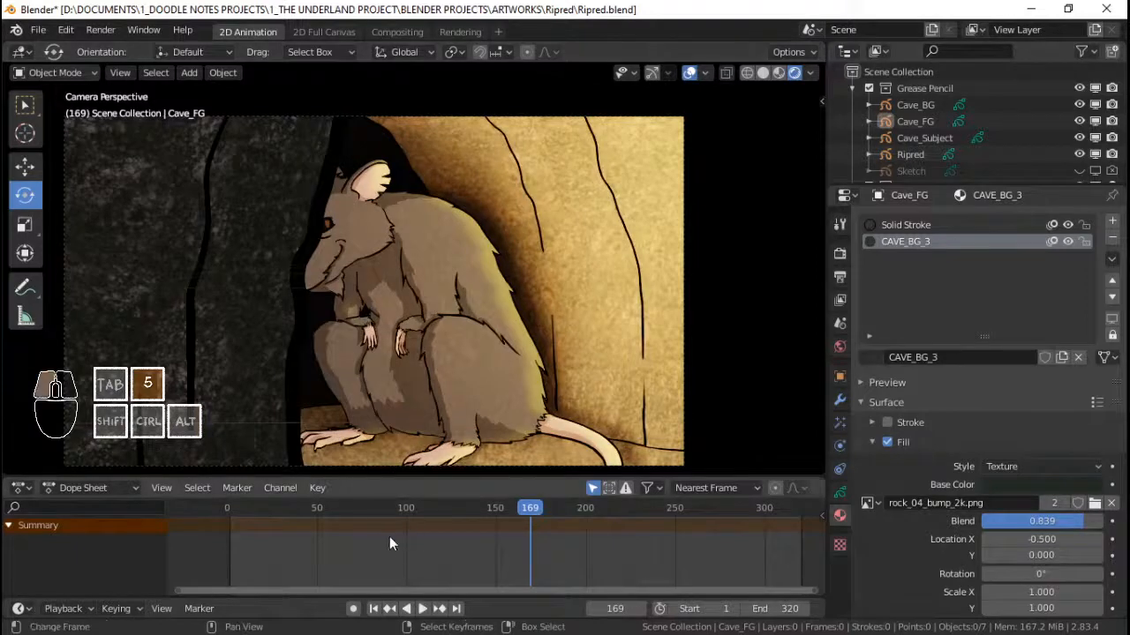
left_click_drag(389, 538, 496, 544)
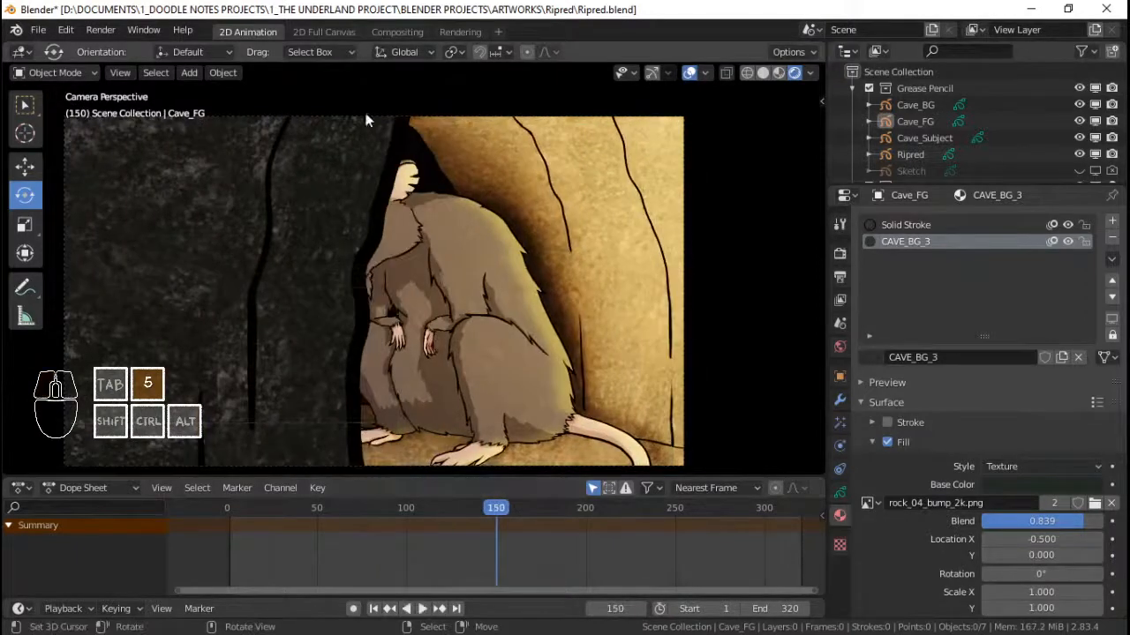
left_click(273, 522)
left_click(549, 551)
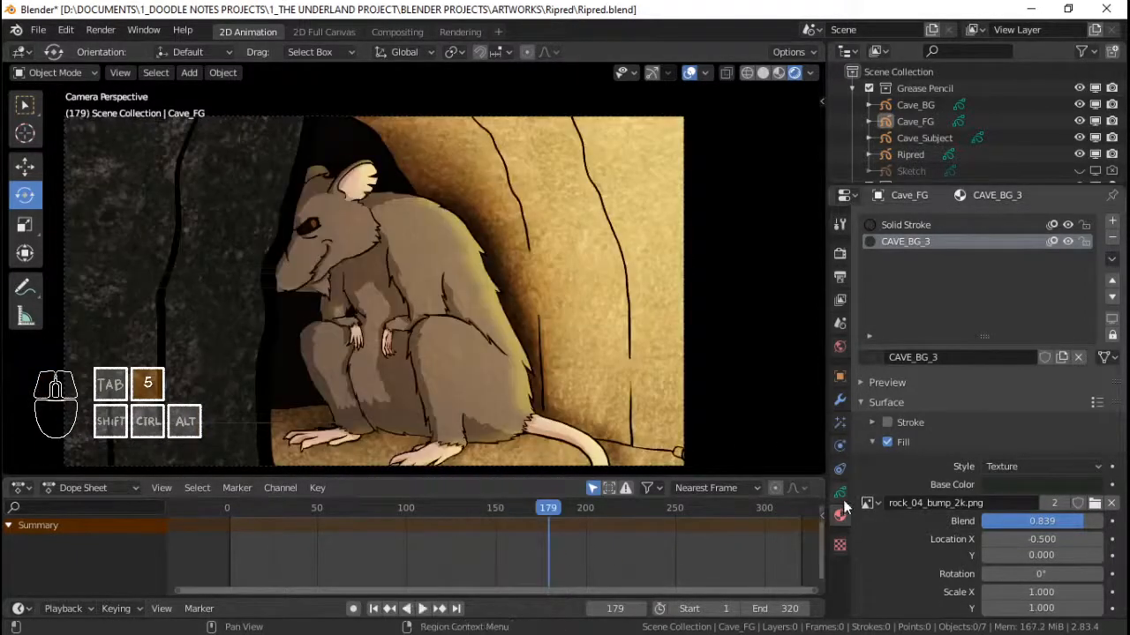
- Temporarily show Cave_FG's Blur effect in the viewport, play the animation briefly up to frame 118, and turn the blur off
left_click(840, 492)
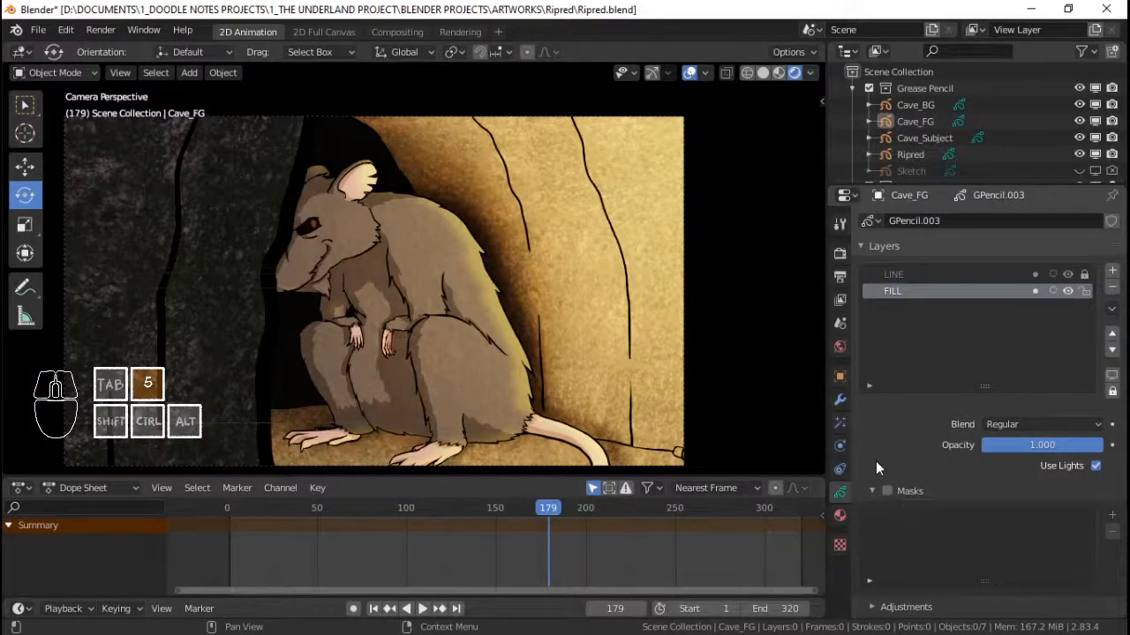
left_click(840, 424)
left_click(1035, 246)
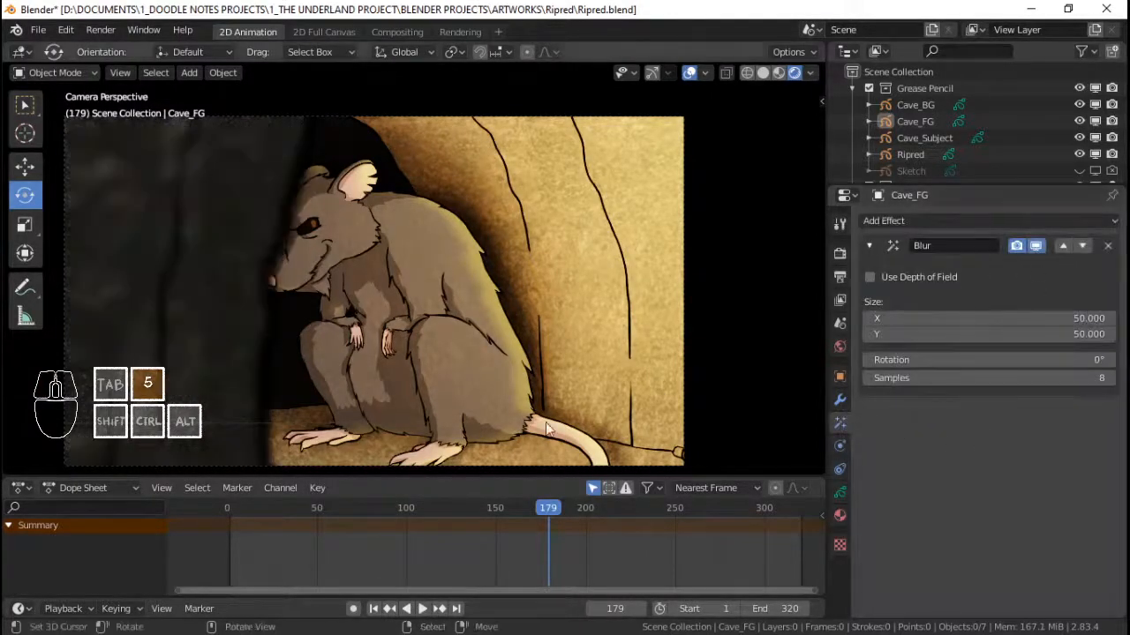
left_click(407, 538)
key("space")
key("space")
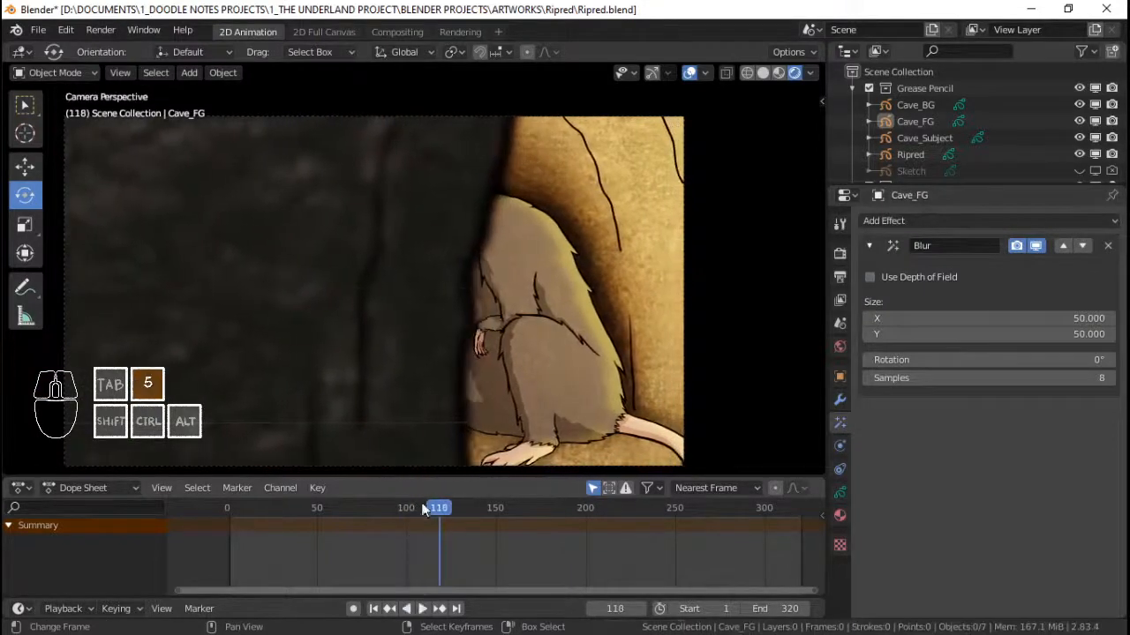
left_click(1038, 248)
- Compare the foreground wall's edge in the camera and front views, hide the overlays, and select Cave_FG
scroll(502, 234, "up", 6)
middle_click_drag(459, 172, 507, 248, "shift")
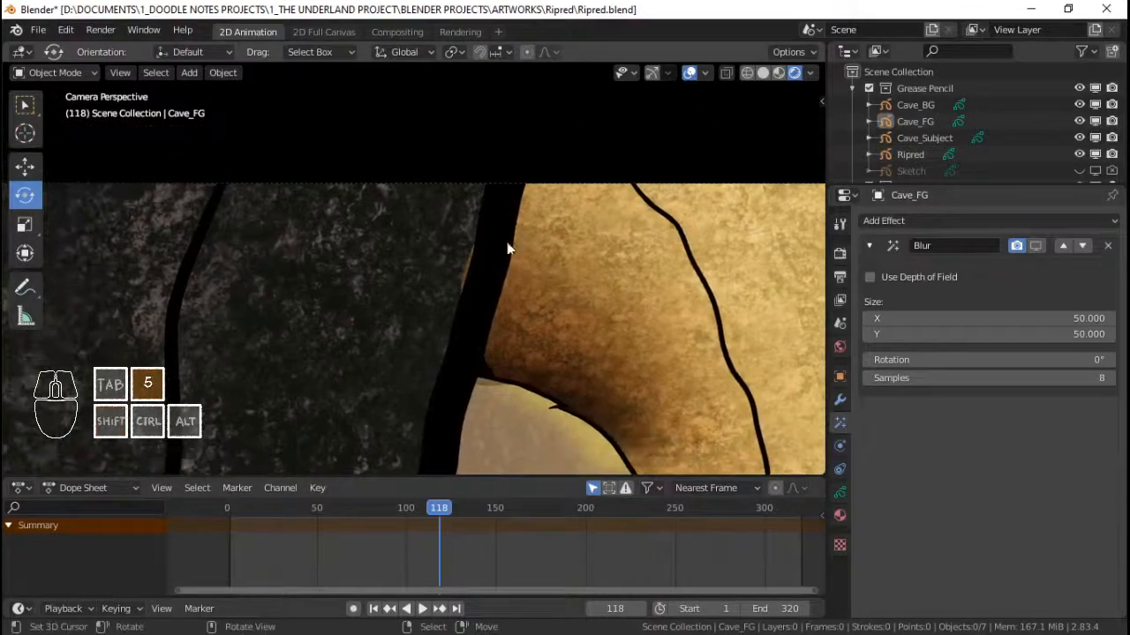
key("KP_1")
scroll(501, 251, "down", 4)
middle_click_drag(443, 300, 423, 229, "shift")
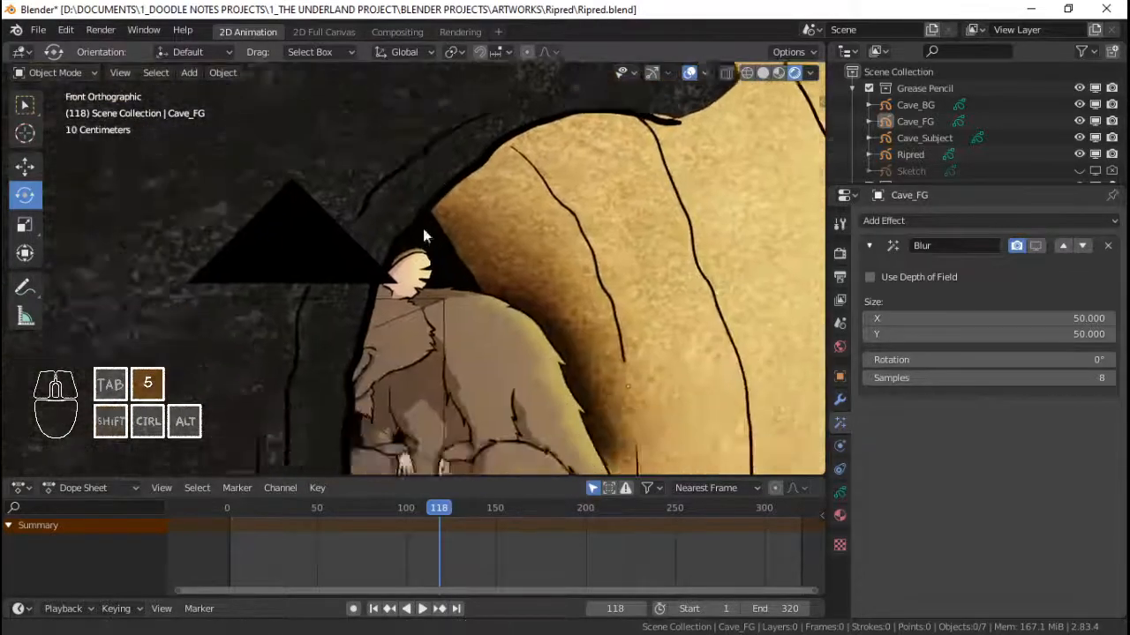
scroll(423, 231, "up", 3)
middle_click_drag(321, 352, 372, 352, "shift")
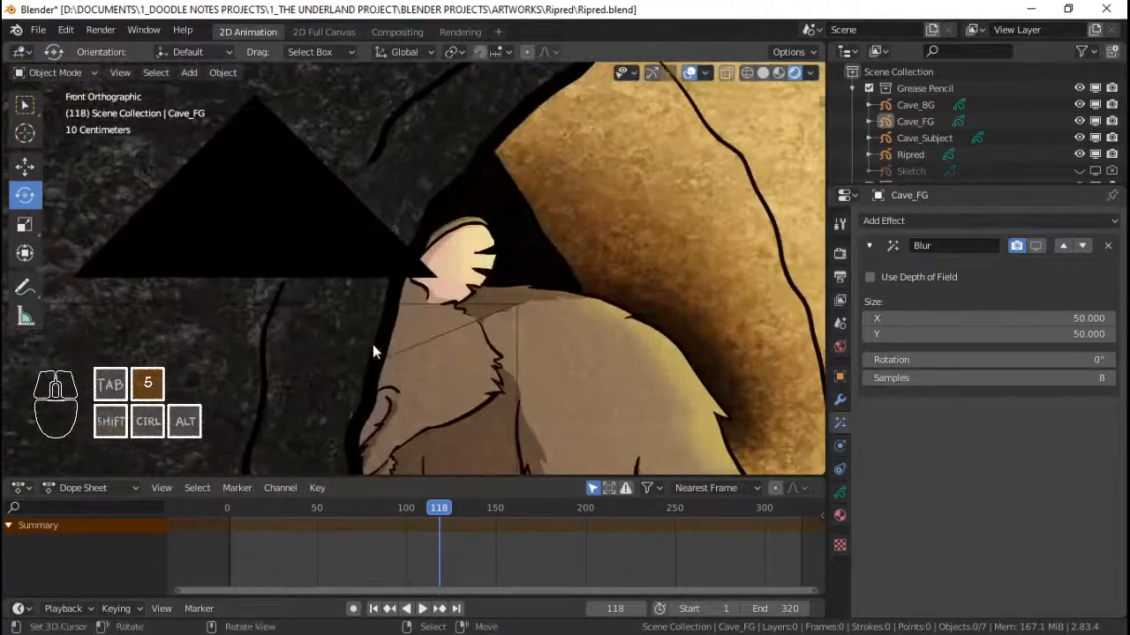
left_click(691, 74)
left_click(386, 298)
middle_click_drag(385, 298, 429, 240, "shift")
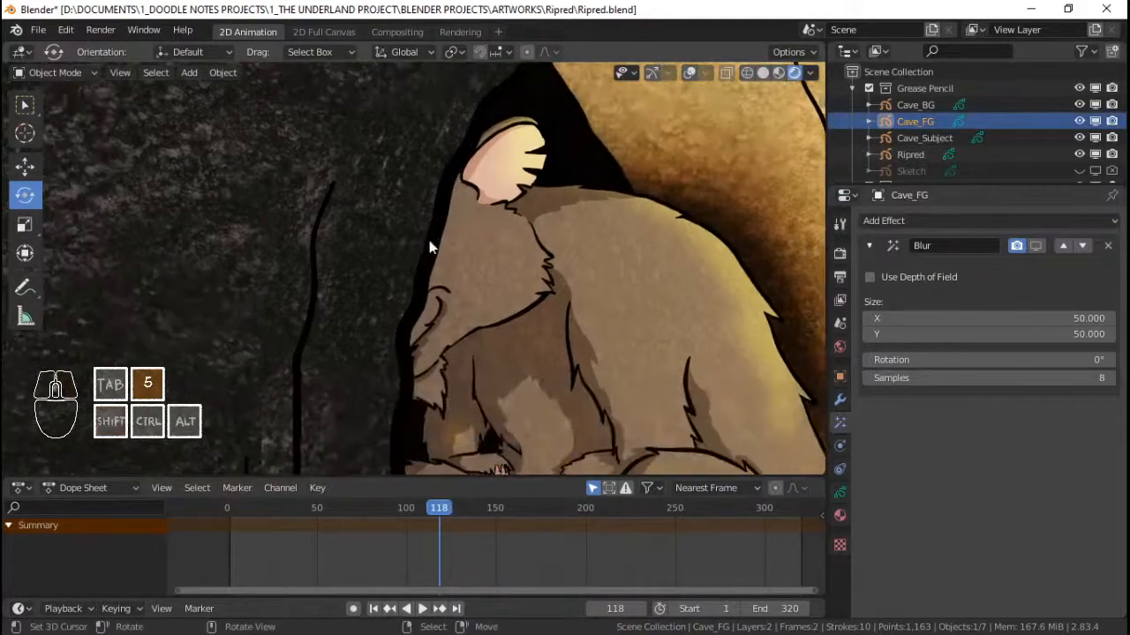
- Examine how the line and fill align along Cave_FG's edge, up close, through the camera and from the side
scroll(429, 236, "up", 3)
middle_click_drag(408, 366, 444, 72, "shift")
scroll(430, 199, "down", 5)
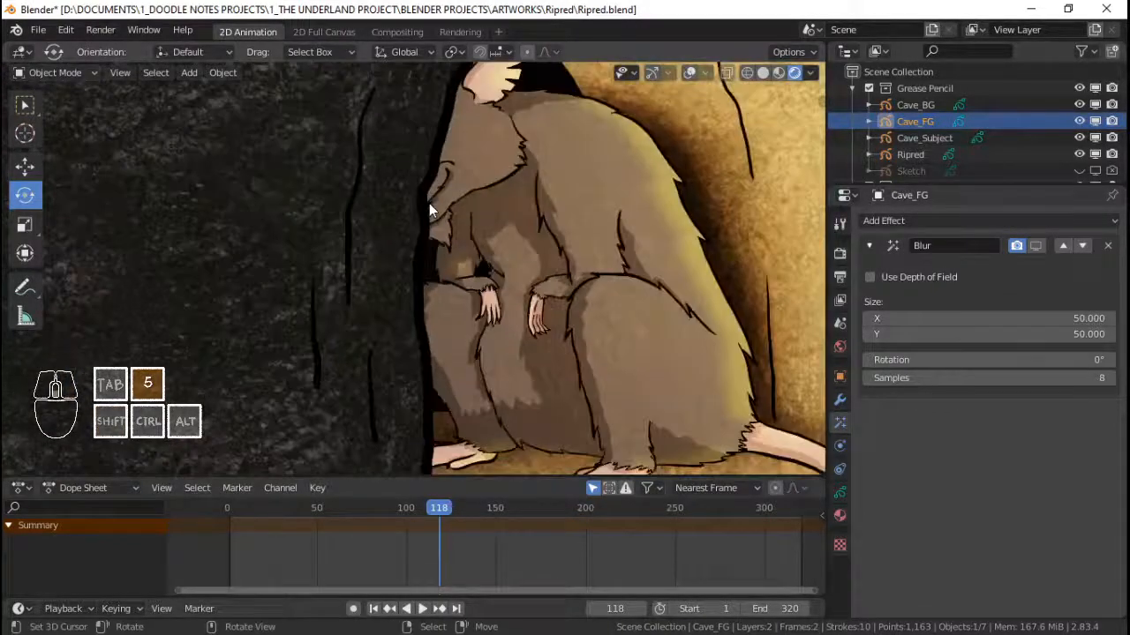
scroll(428, 202, "up", 4)
key("KP_0")
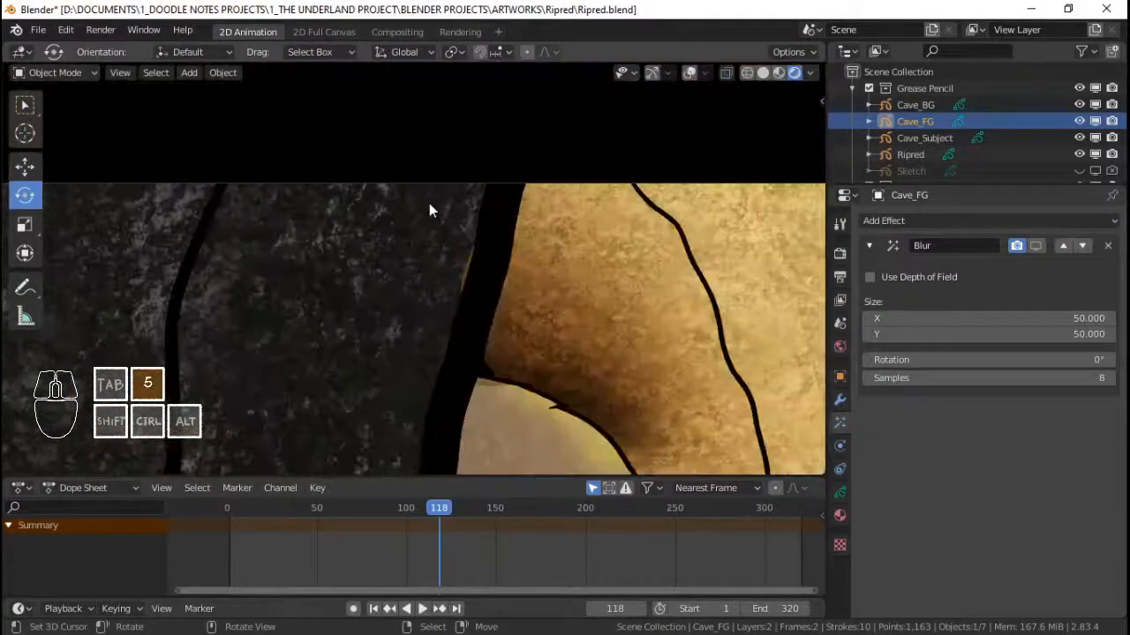
key("KP_0")
middle_click_drag(429, 203, 428, 291, "shift")
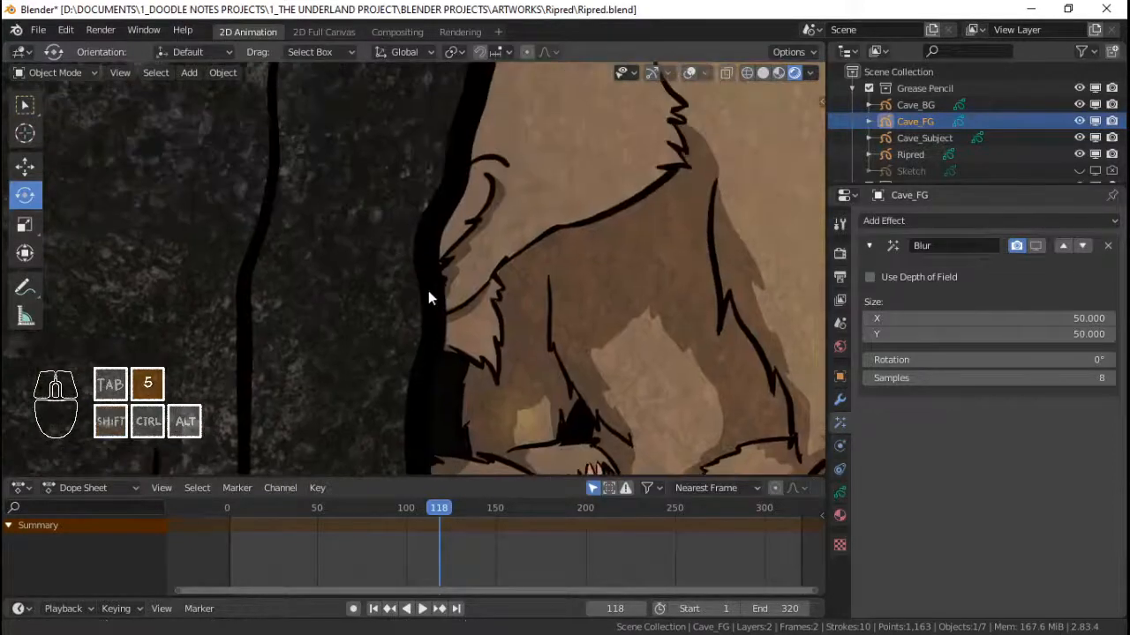
scroll(428, 290, "up", 3)
scroll(444, 262, "down", 8)
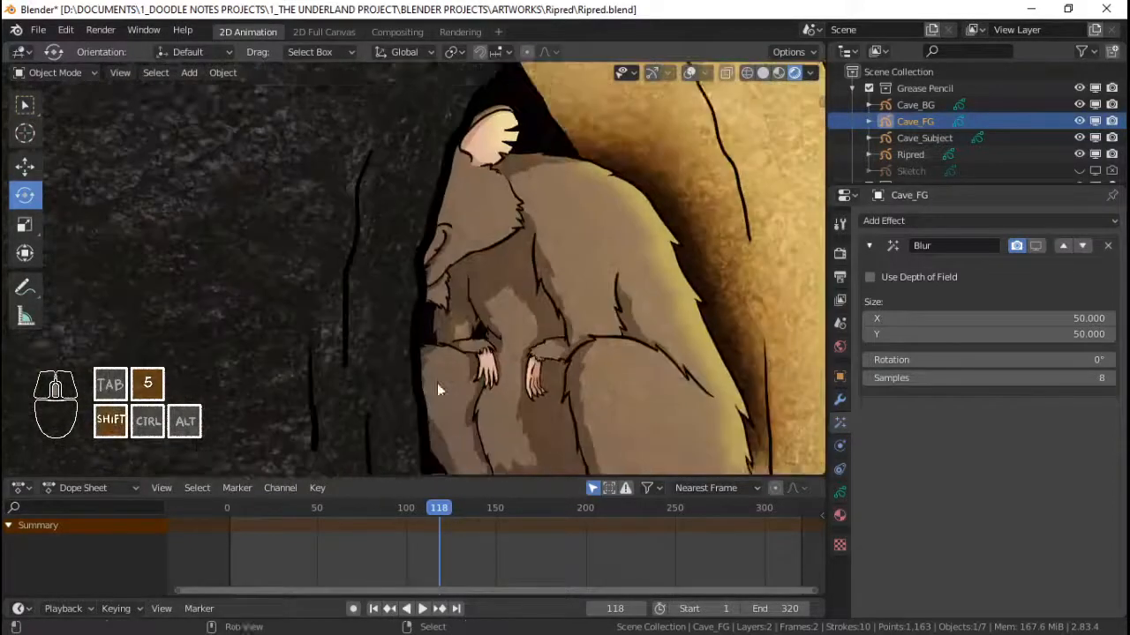
middle_click_drag(440, 388, 470, 472, "shift")
scroll(540, 173, "down", 7)
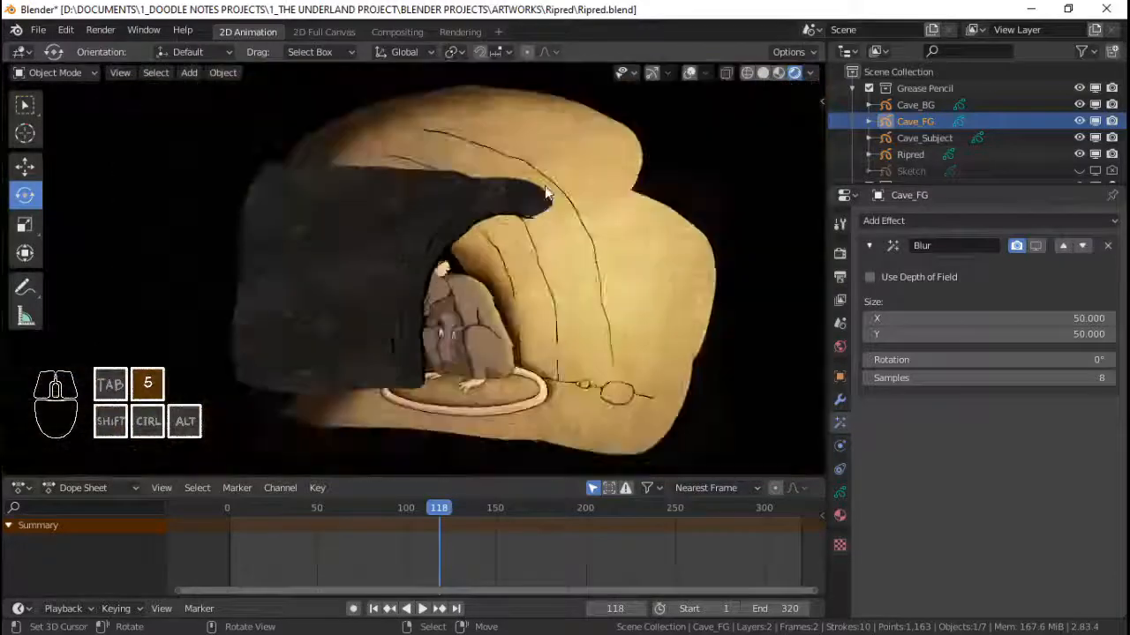
middle_click_drag(544, 189, 212, 246)
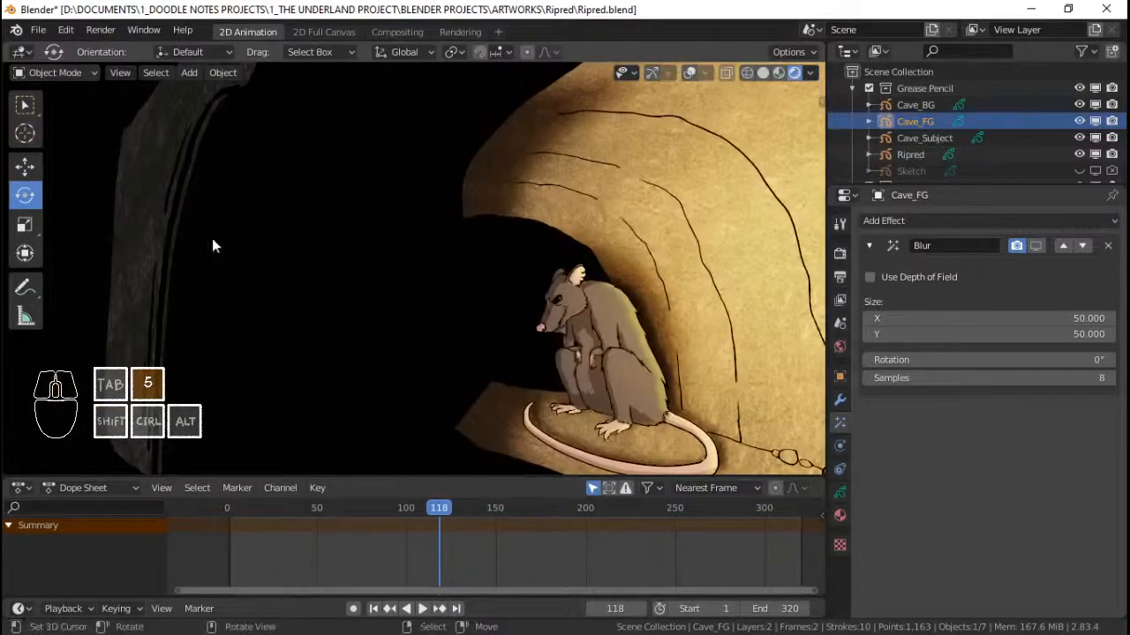
scroll(159, 227, "down", 5)
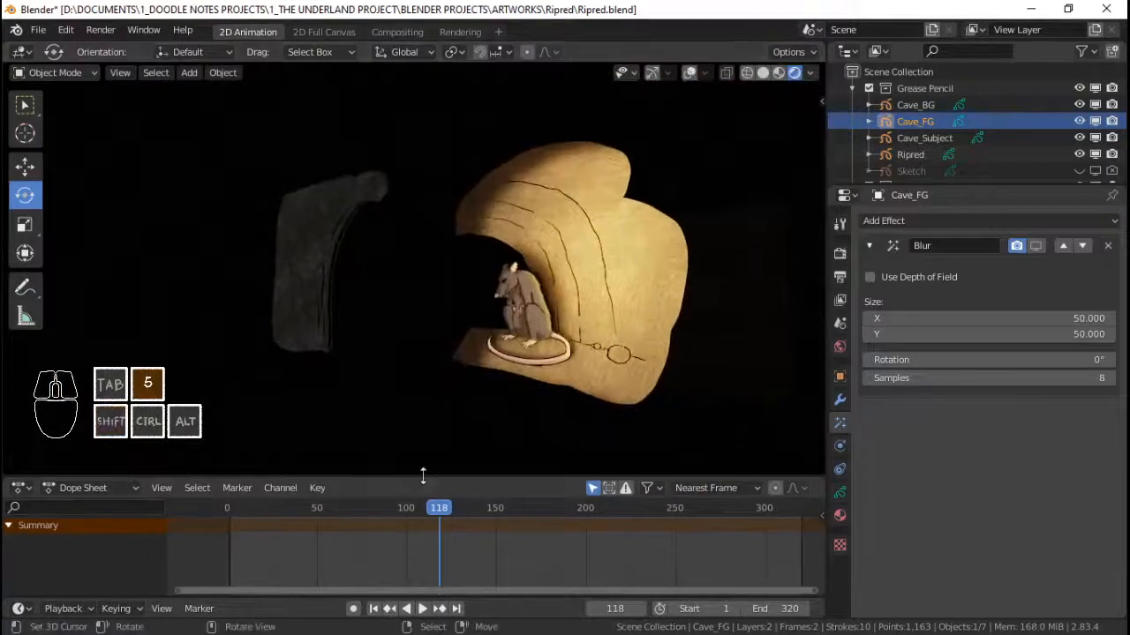
- Go to frame 1, switch the Dope Sheet to Grease Pencil mode, and unlock Cave_FG's LINE layer
left_click(227, 535)
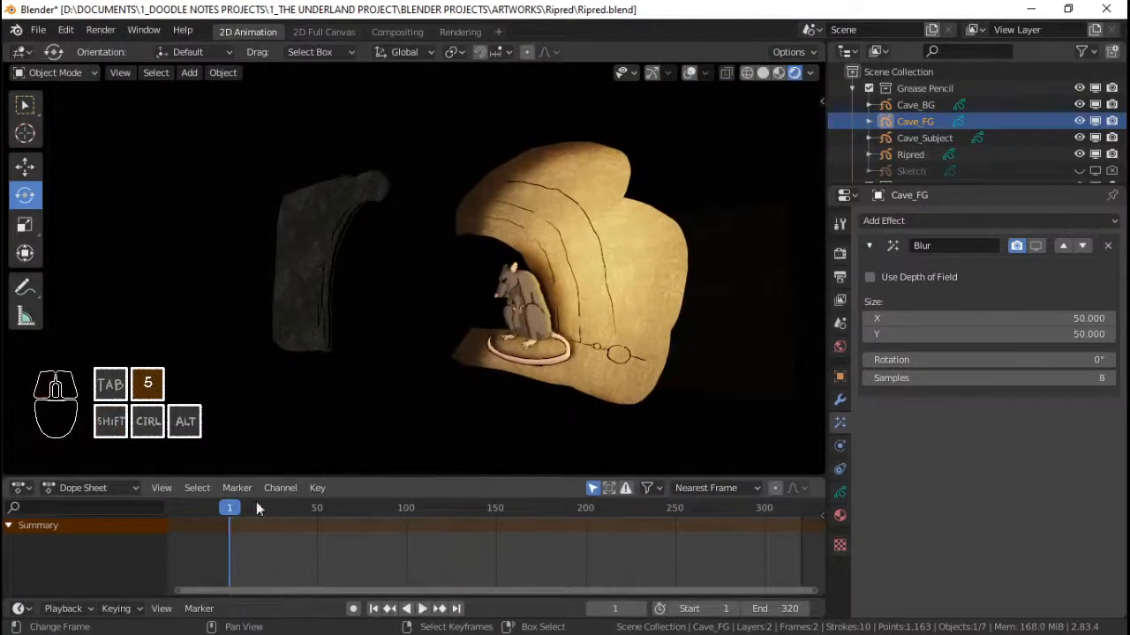
left_click(113, 488)
left_click(92, 414)
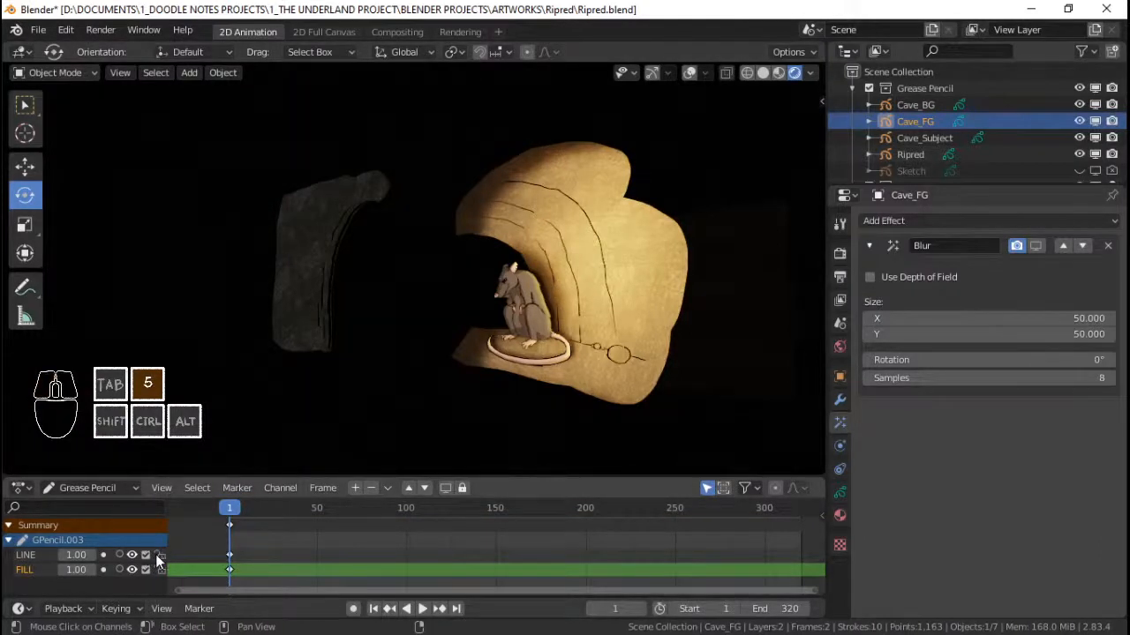
- Enter Edit Mode with overlays shown and scale all of Cave_FG's line and fill strokes flat along global Y
key("Tab")
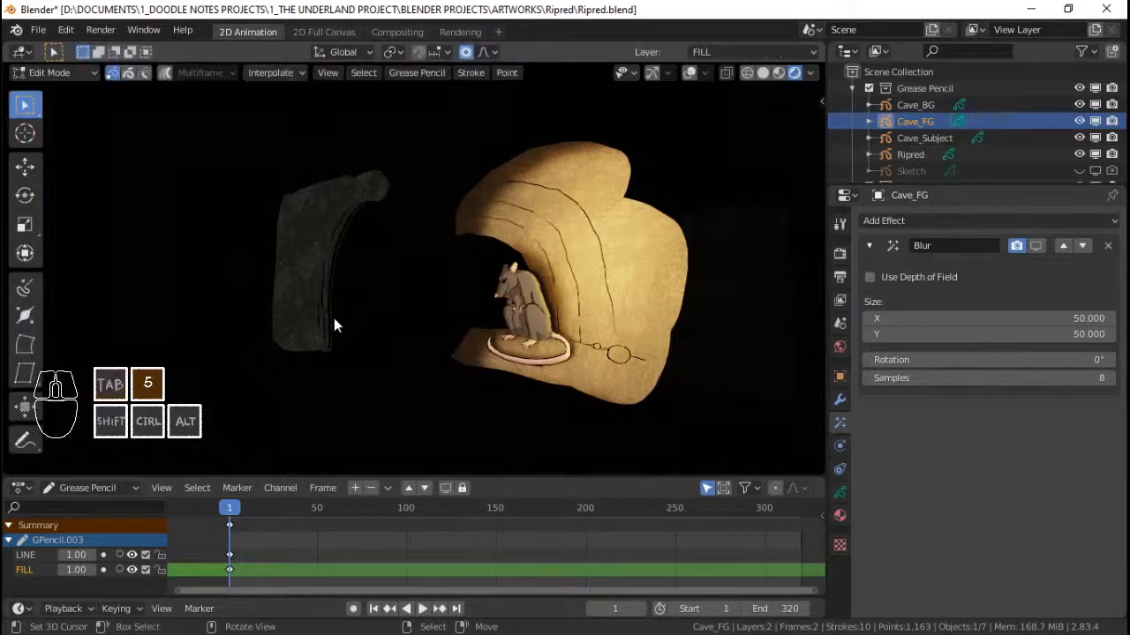
left_click(690, 75)
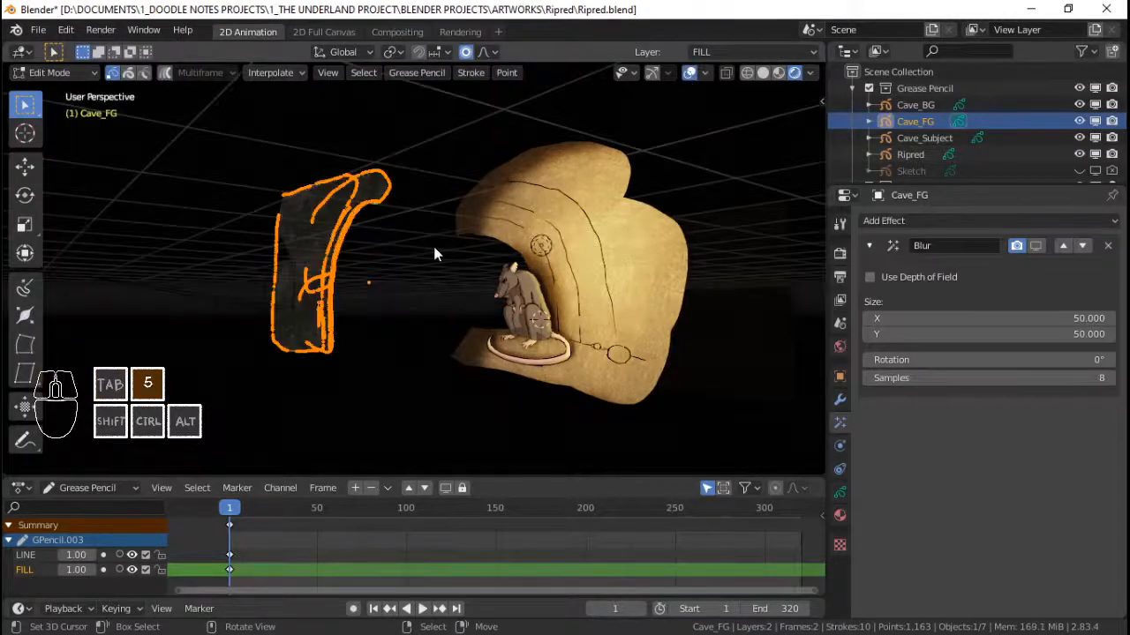
key("s")
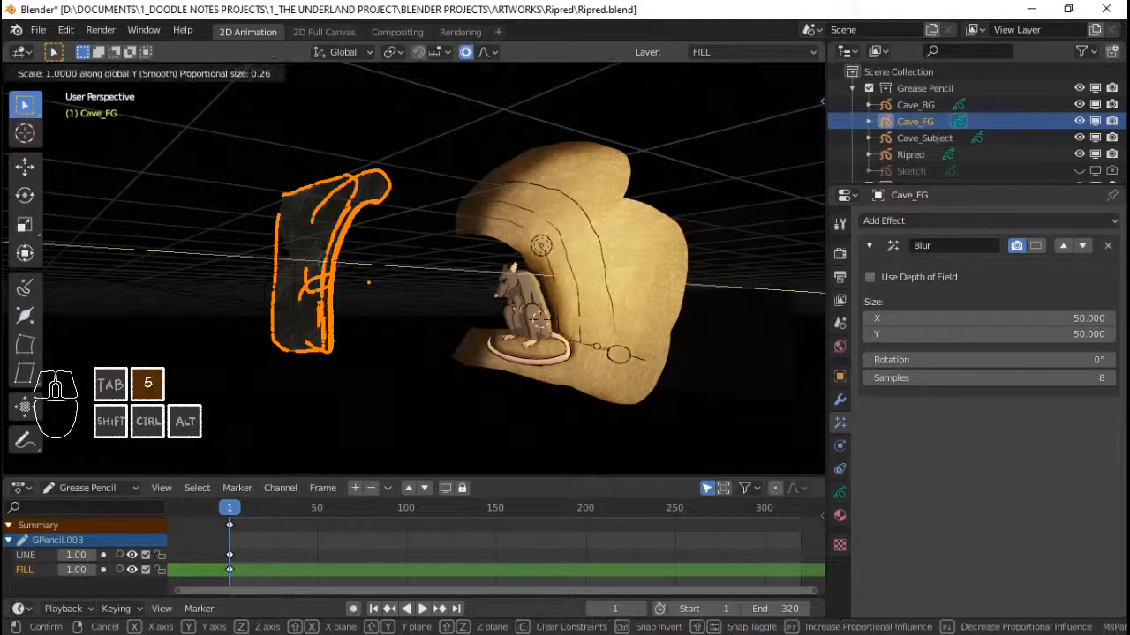
left_click(432, 242)
- Return to the camera view and Object Mode, check the foreground wall, and save the file
key("KP_0")
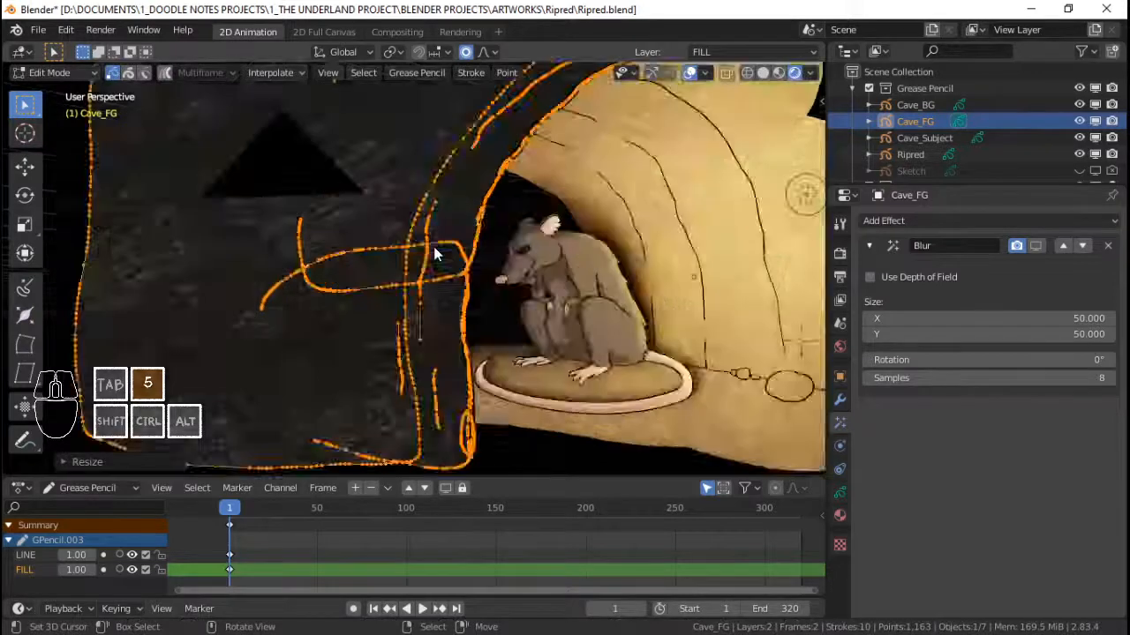
scroll(455, 265, "down", 1)
key("Tab")
middle_click_drag(757, 254, 509, 262, "shift")
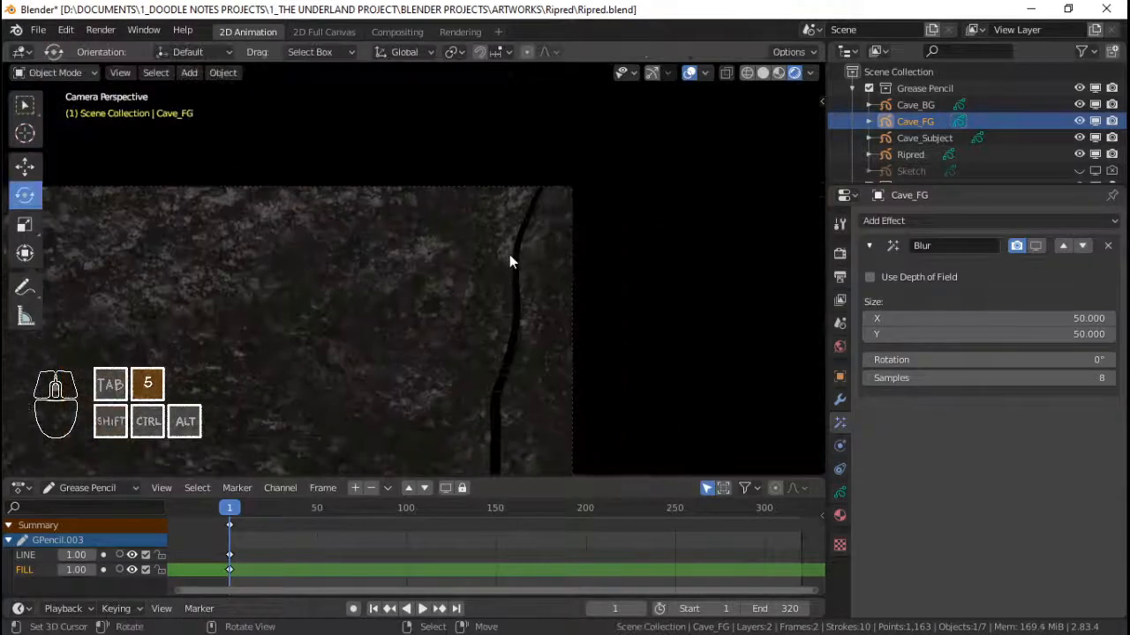
scroll(509, 262, "up", 1)
key("ctrl+s")
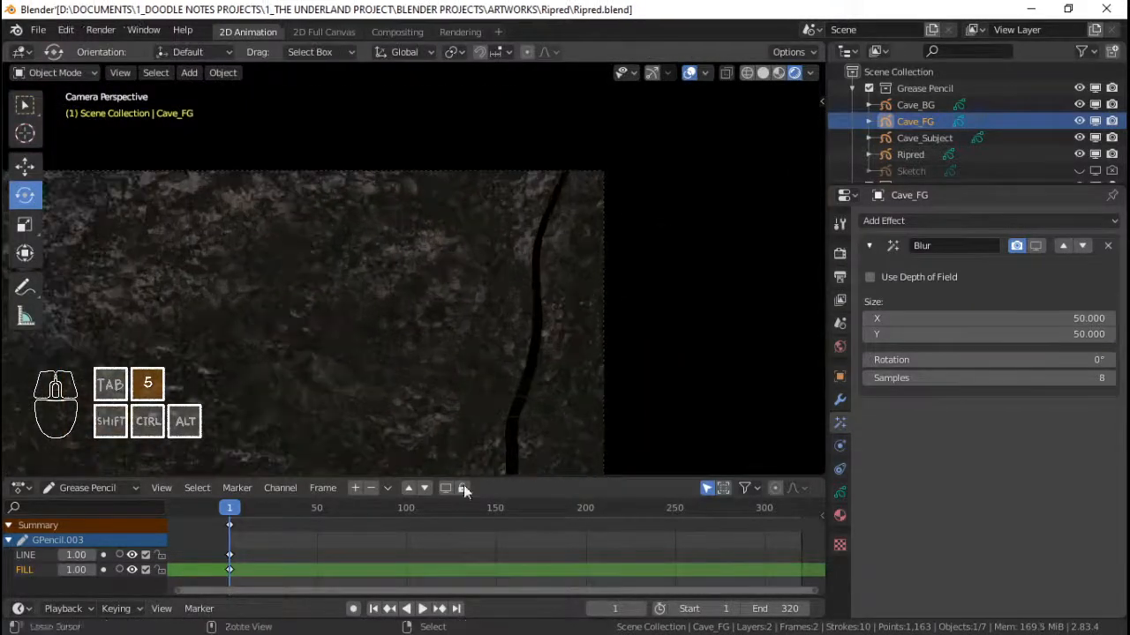
- Move to frame 108, deselect everything, and examine the foreground wall's edge up close through the camera
key("ctrl+Tab")
left_click(405, 371)
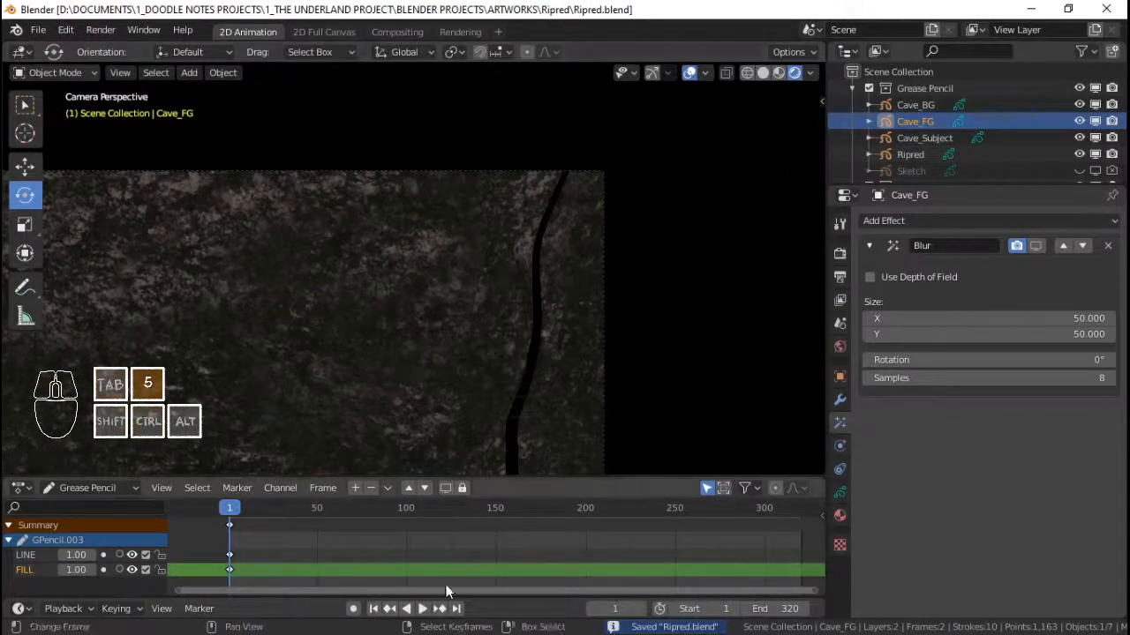
mouse_move(392, 556)
left_mouse_down()
mouse_move(516, 551)
mouse_move(428, 538)
mouse_move(417, 311)
left_mouse_up()
scroll(381, 226, "up", 1)
key("alt+a")
scroll(373, 191, "up", 1)
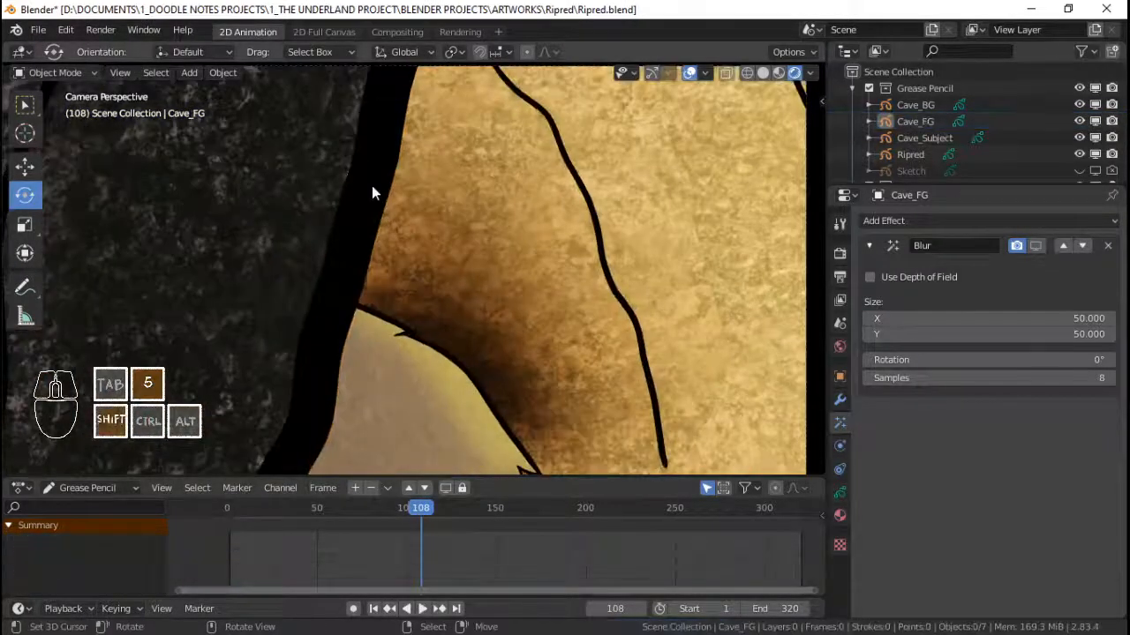
- Move Cave_FG's stray fill point under the wall's dark outline with proportional editing at frame 108, return to Object Mode, and save
middle_click_drag(372, 187, 445, 234, "shift")
scroll(445, 234, "up", 3)
key("Tab")
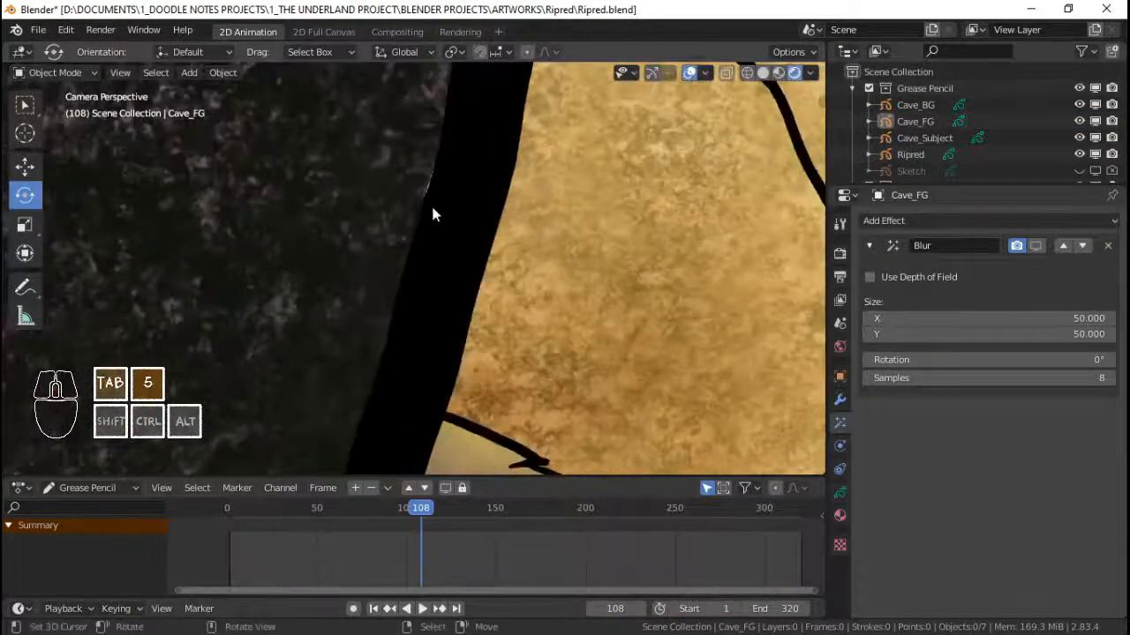
right_click(432, 195)
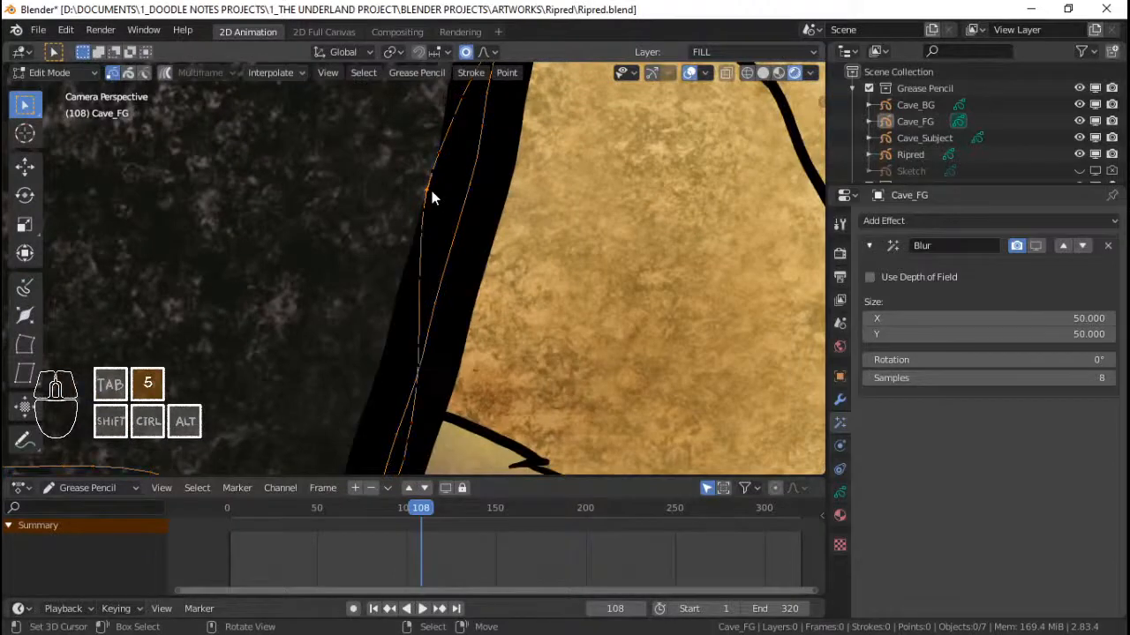
key("g")
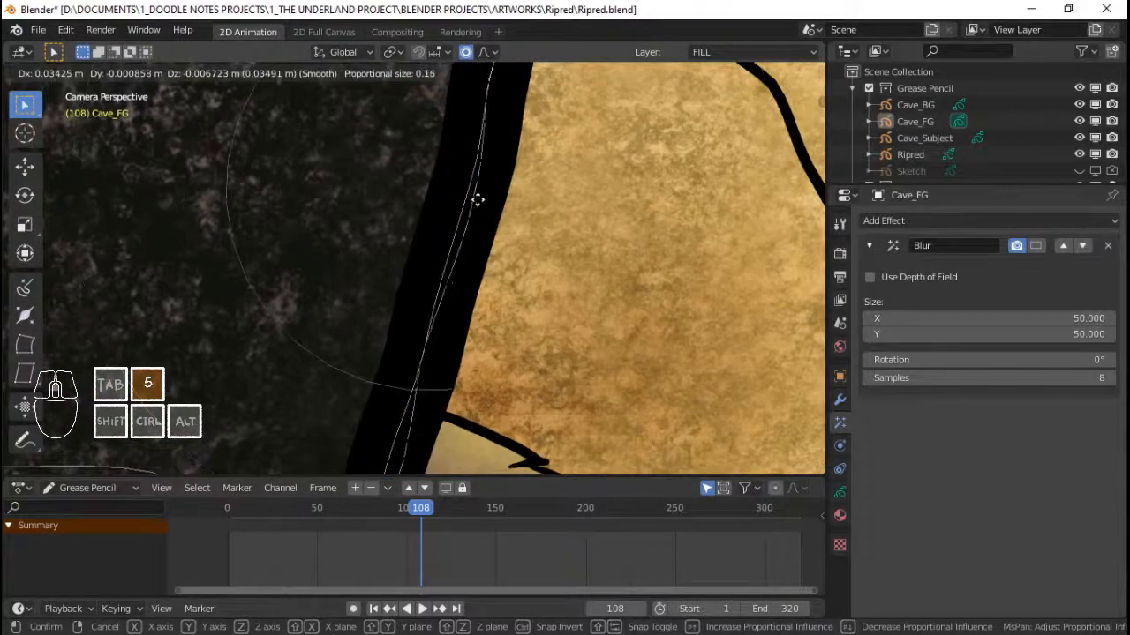
left_click(476, 200)
key("Tab")
scroll(459, 250, "down", 5)
key("ctrl+s")
- Play the opening frames through the camera, then select Cave_FG and enable its Blur effect in the viewport
middle_click_drag(439, 325, 449, 308, "shift")
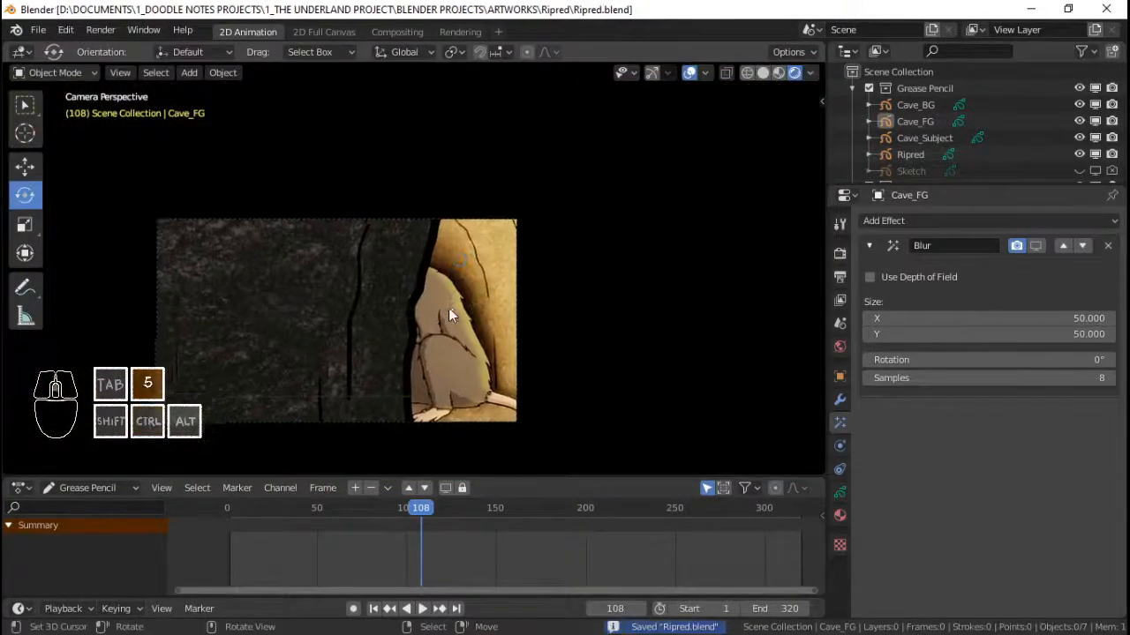
scroll(448, 308, "up", 1)
left_click(198, 529)
key("space")
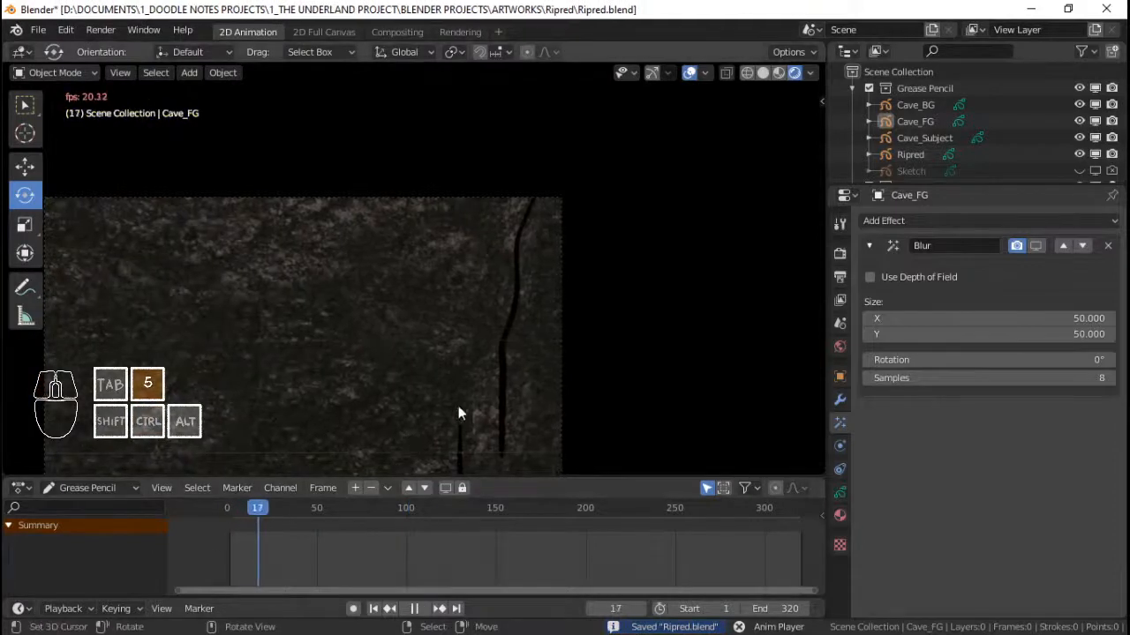
key("space")
right_click(496, 316)
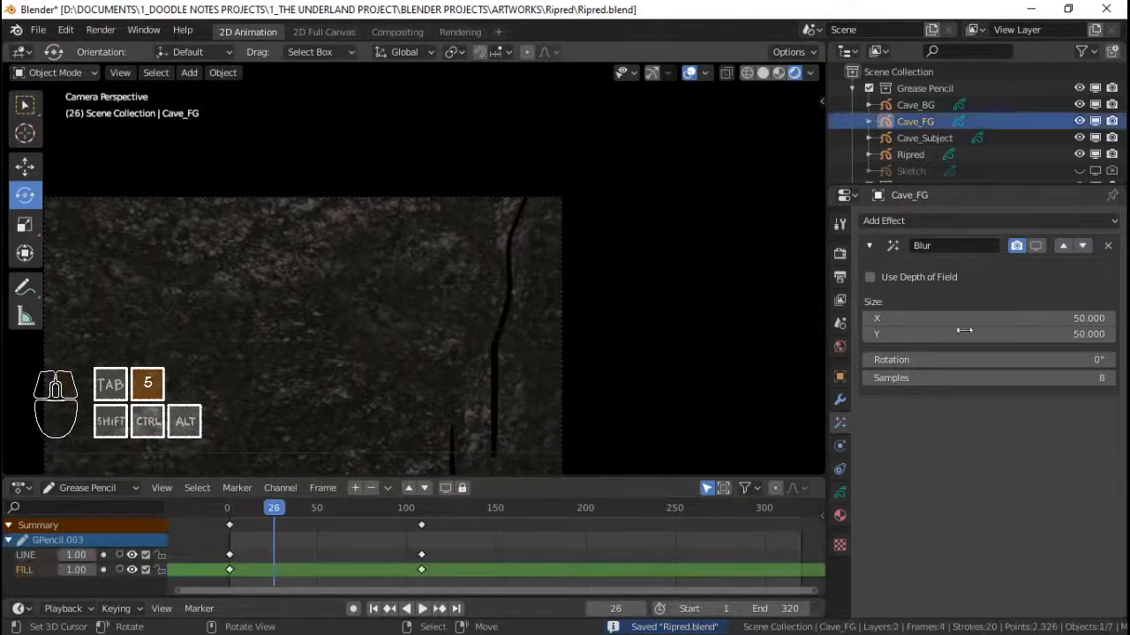
left_click(1035, 245)
- Deselect everything and review the blurred foreground by scrubbing and playing the camera pan
key("space")
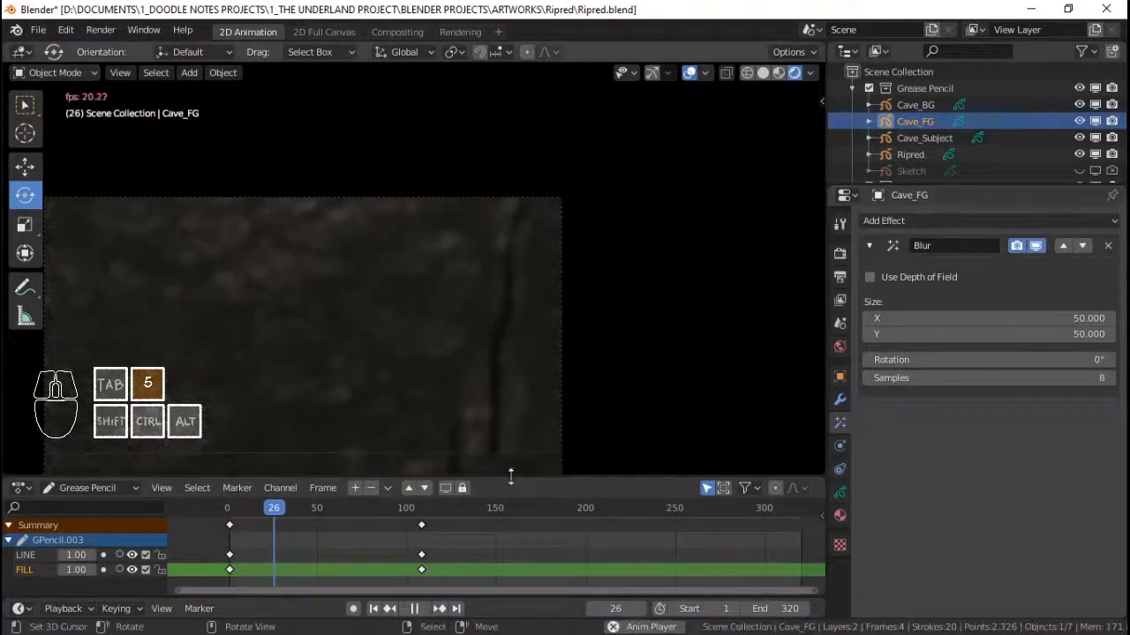
left_click_drag(379, 531, 432, 548)
left_click(236, 537)
key("alt+a")
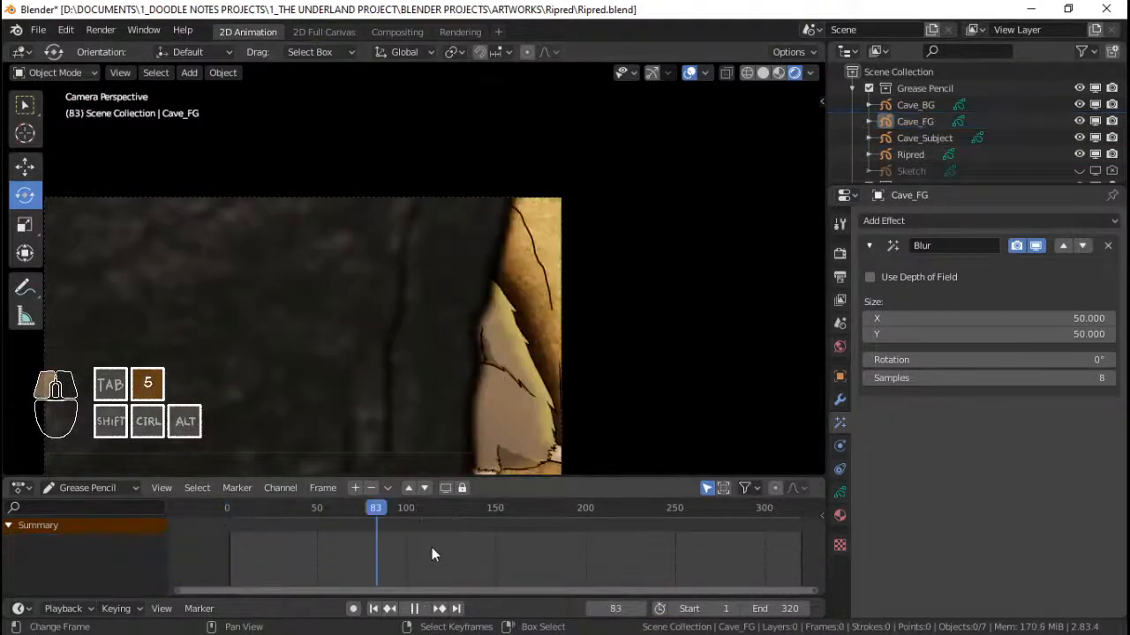
middle_click_drag(303, 307, 311, 293, "shift")
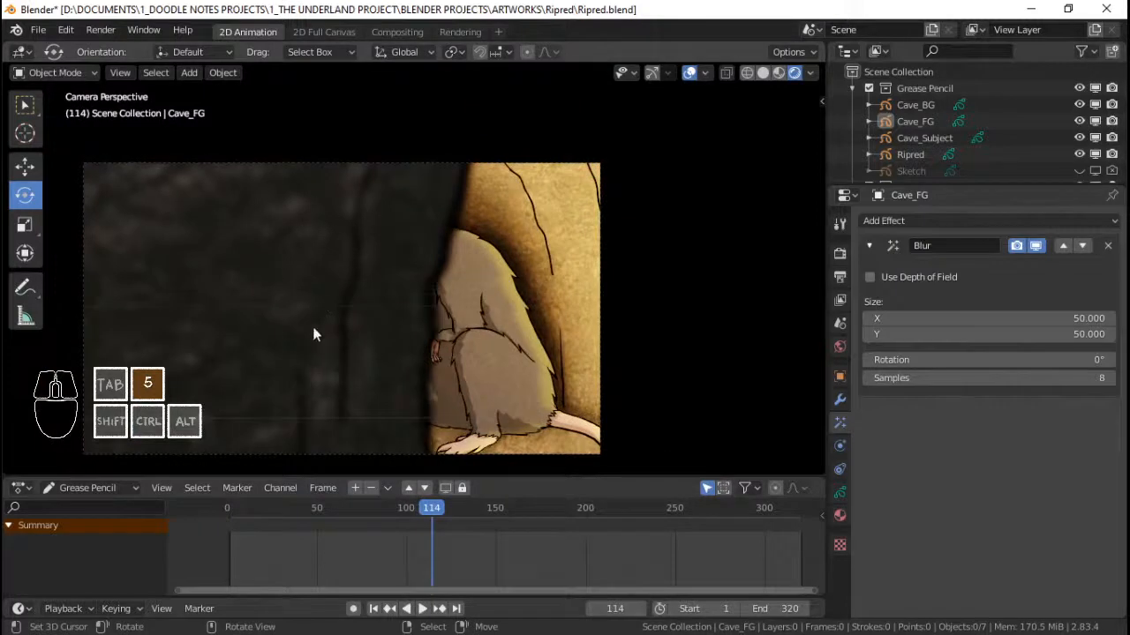
left_click_drag(459, 530, 619, 539)
key("space")
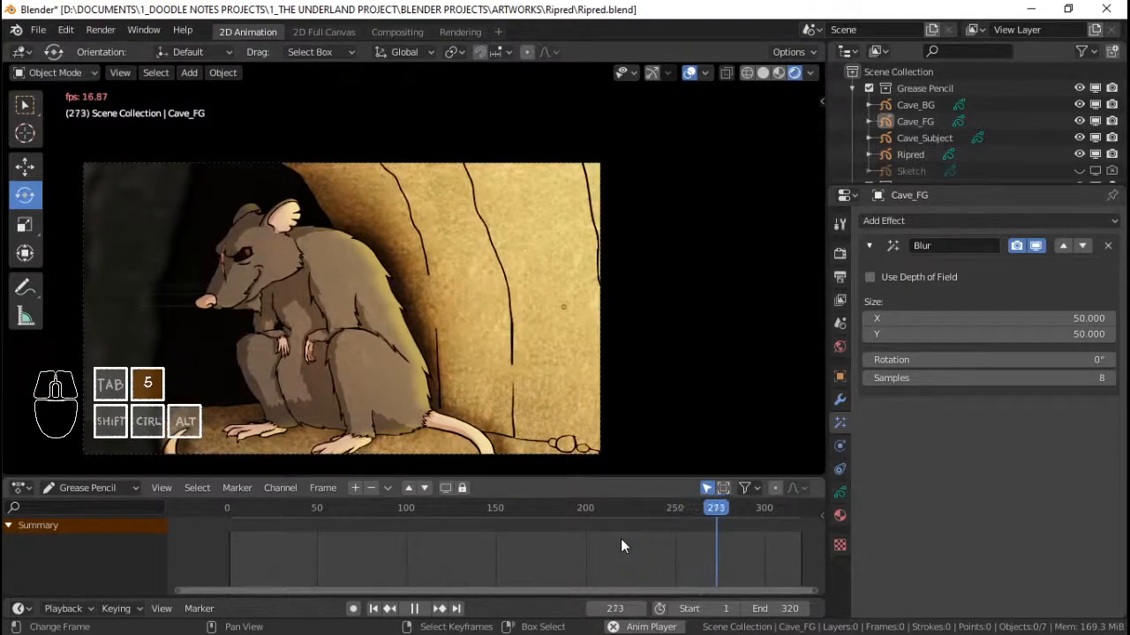
- Hide the viewport overlays, stop playback, and save the file
left_click(689, 74)
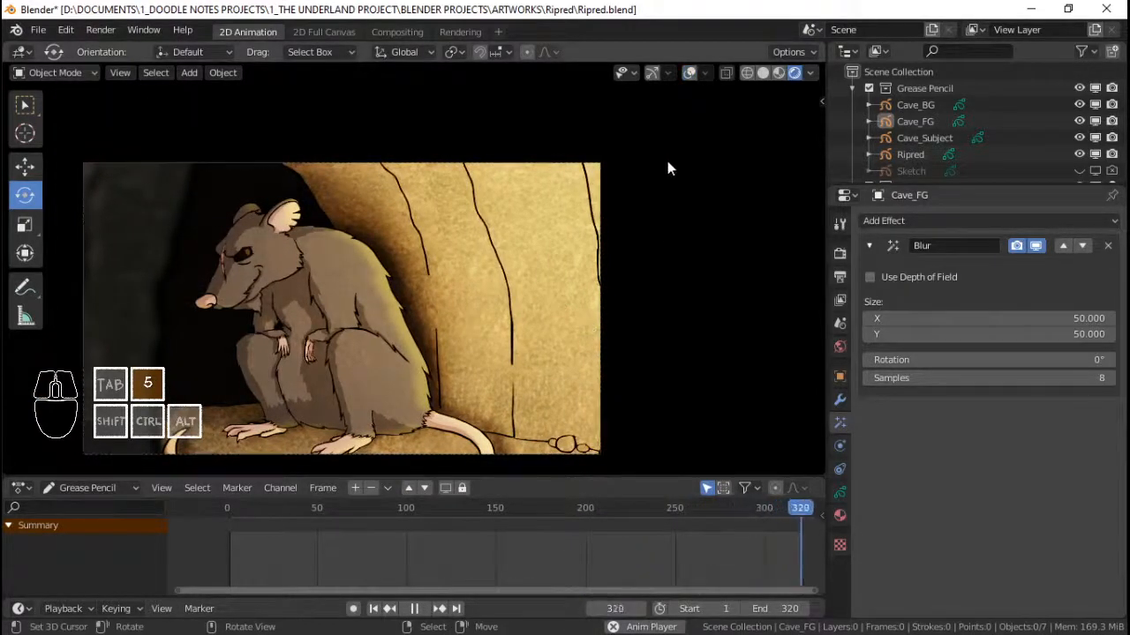
key("space")
key("ctrl+s")
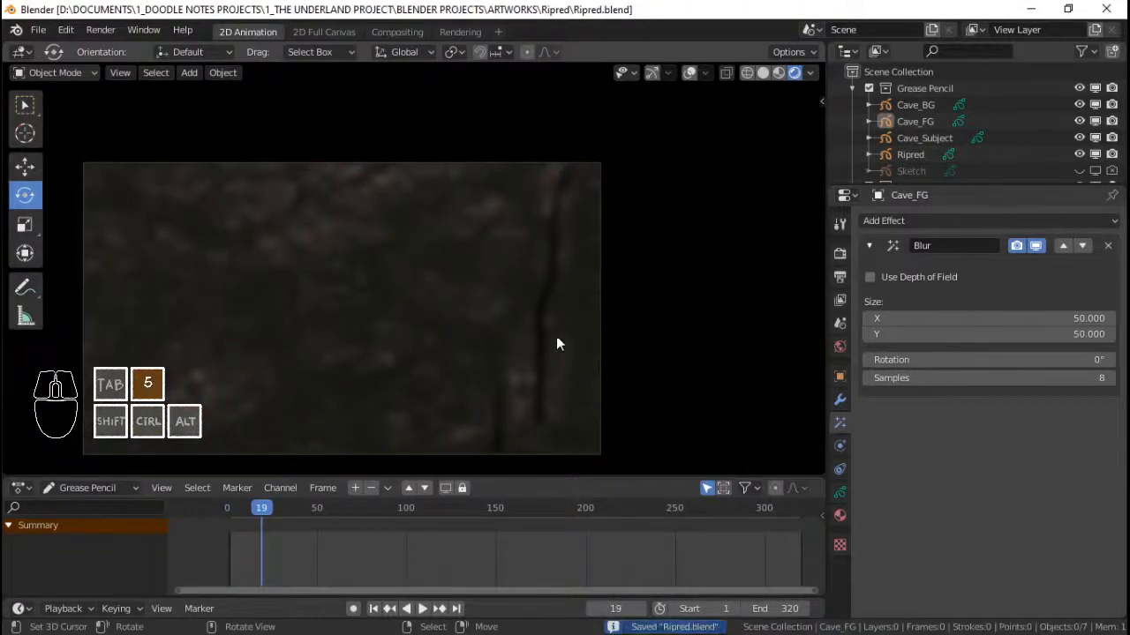
- Maximize the 3D viewport, play the whole pan from the first frame, and compare the first and last frames
key("ctrl+space")
scroll(682, 338, "down", 2)
middle_click_drag(701, 325, 742, 323, "shift")
scroll(682, 343, "up", 2)
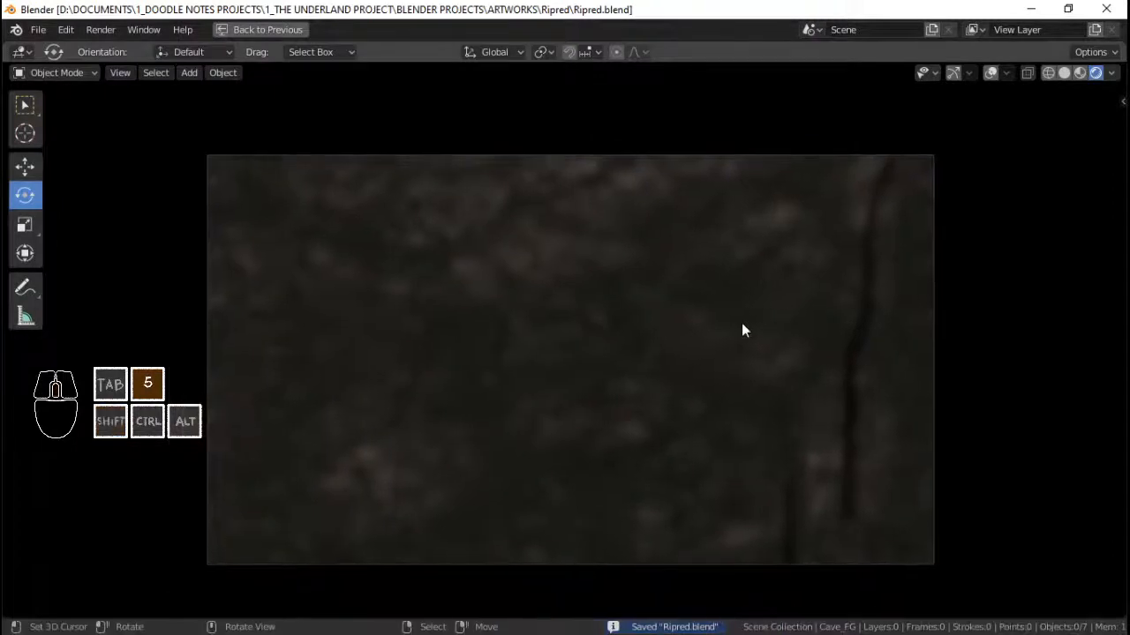
key("space")
key("space")
key("shift+Left")
key("space")
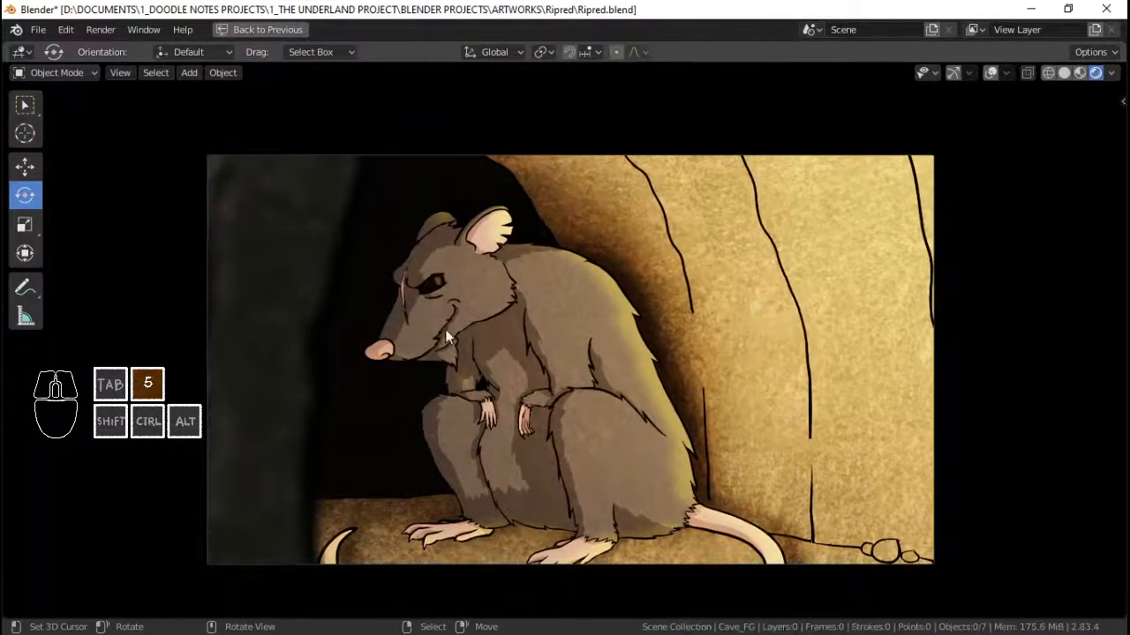
key("shift+Left")
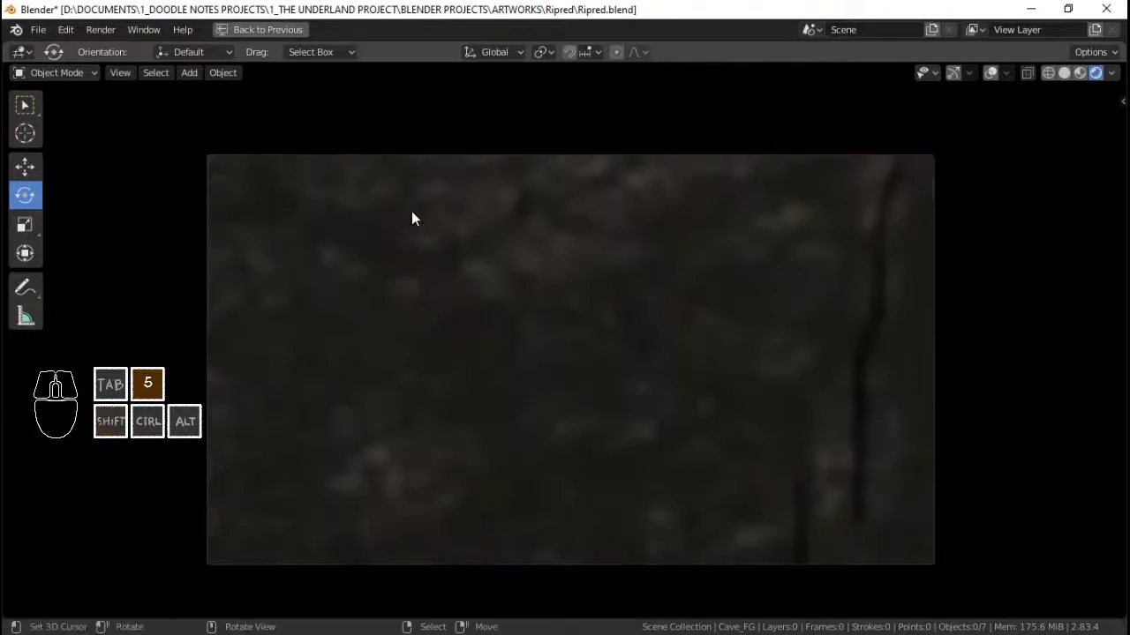
key("shift+Right")
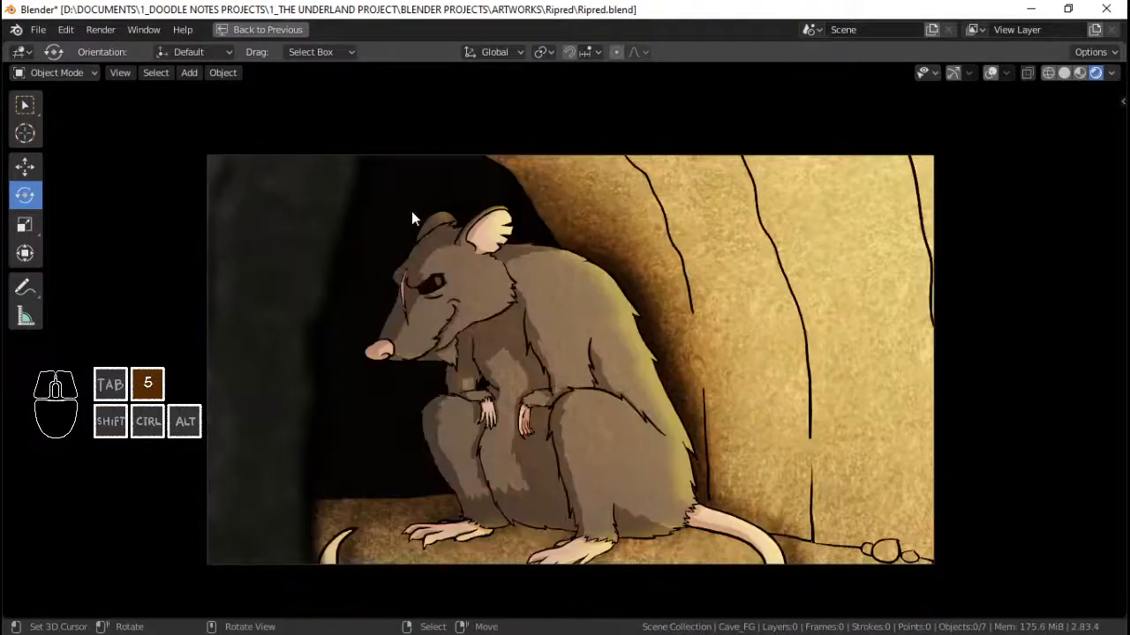
- Restore the normal layout, switch to the Rendering workspace with the image sidebar hidden, and save the file
key("ctrl+s")
middle_click_drag(655, 415, 643, 371, "ctrl")
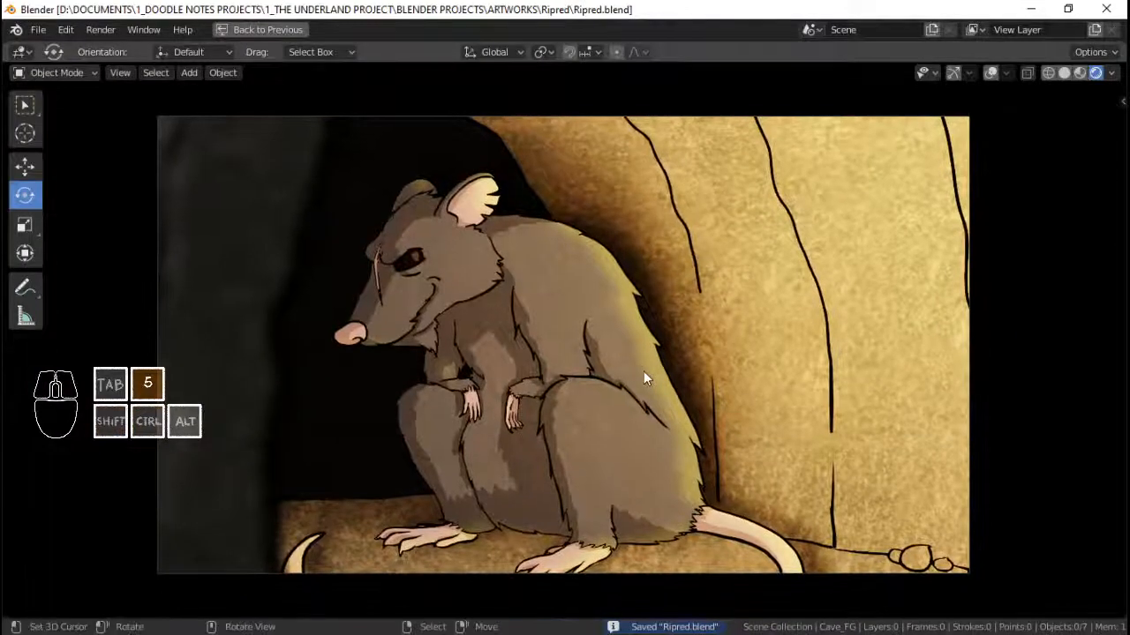
left_click(292, 31)
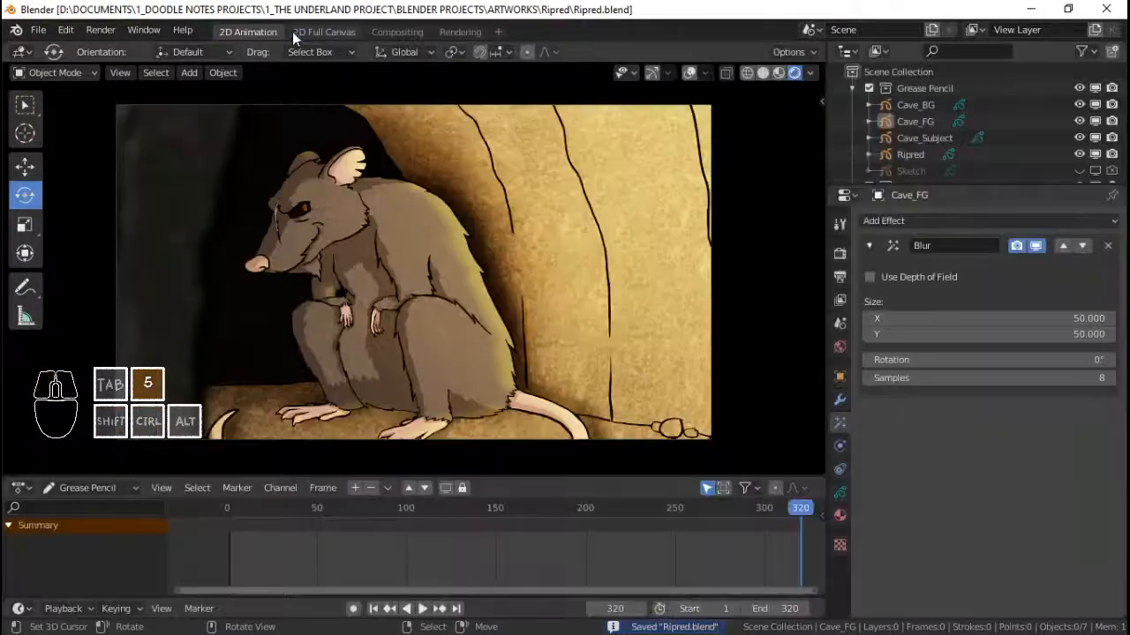
left_click(460, 32)
scroll(646, 251, "down", 2)
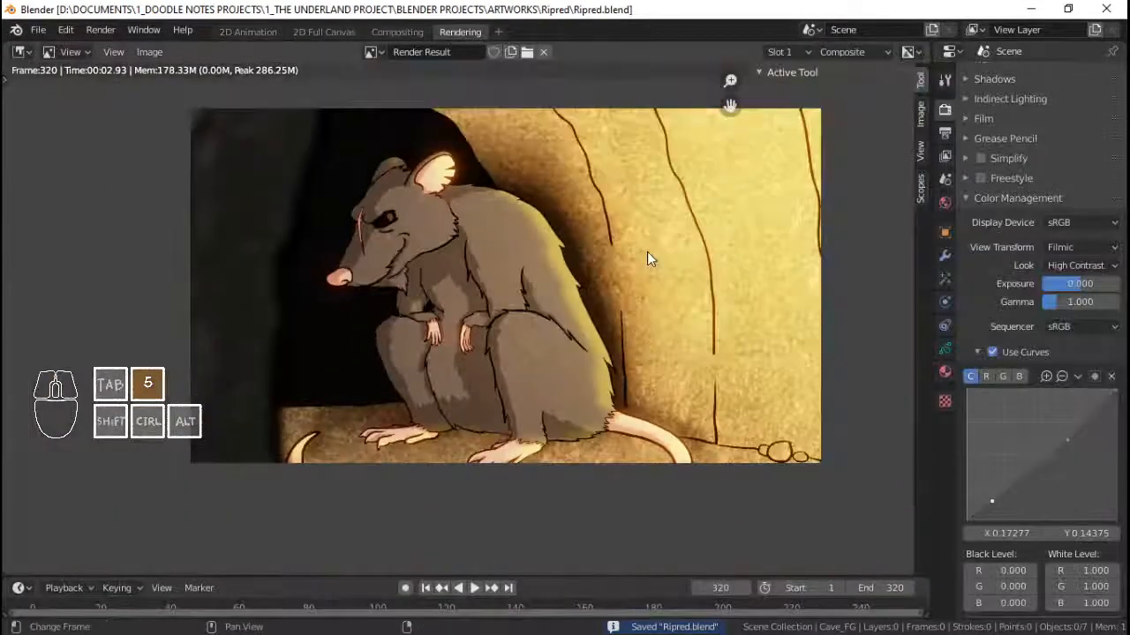
middle_click_drag(647, 252, 592, 255, "shift")
key("n")
key("ctrl+s")
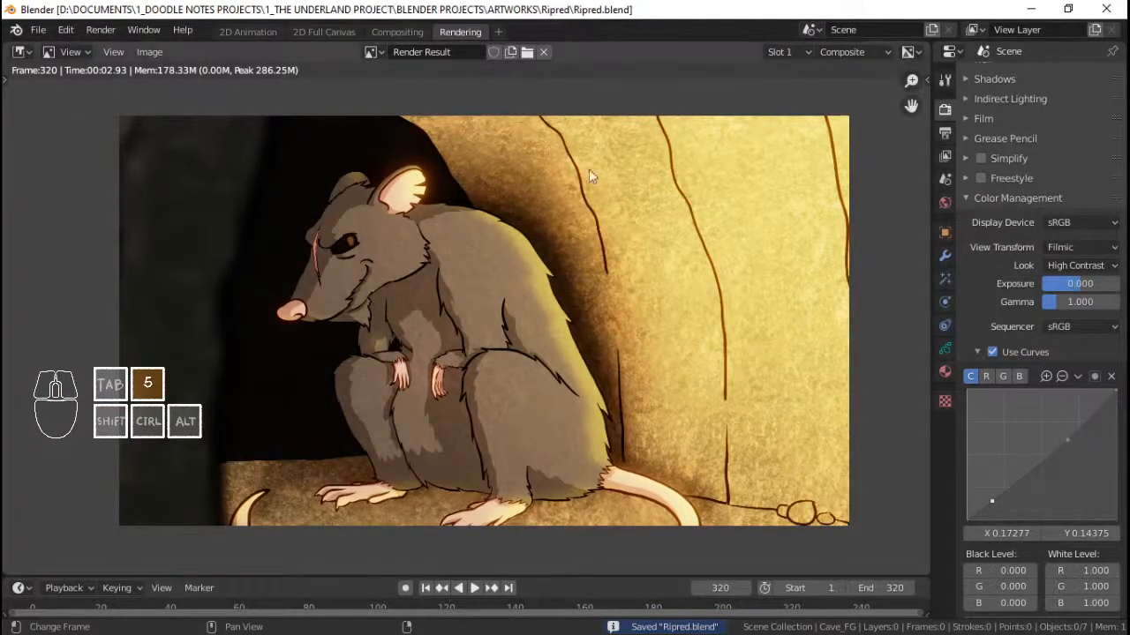
key("ctrl+s")
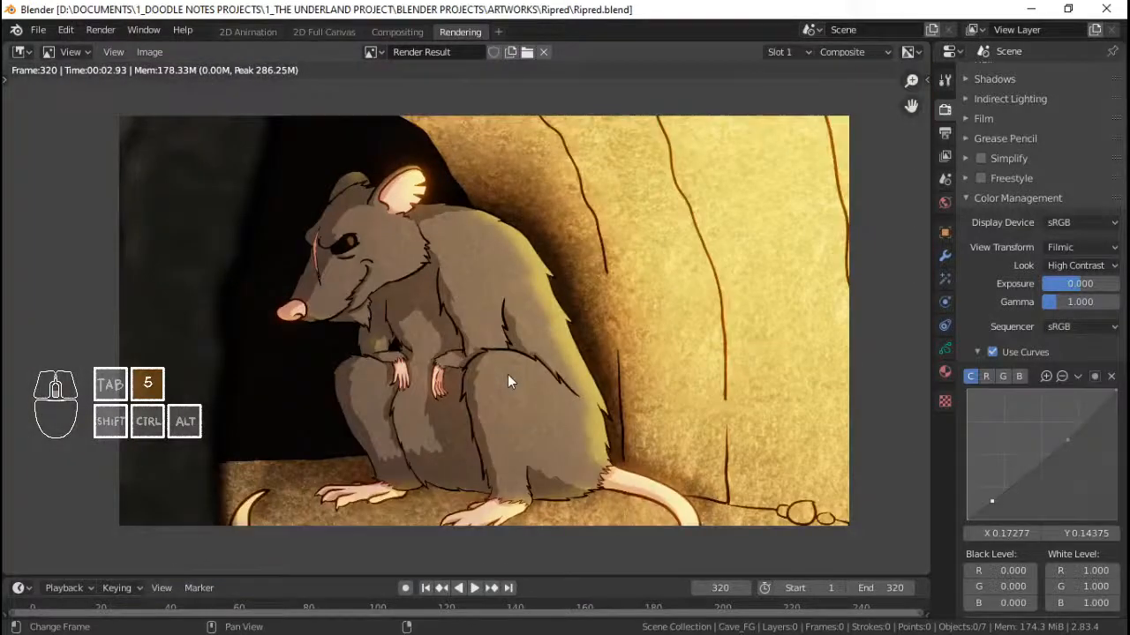
- Examine the frame 320 render result up close and close the open concrete_floor_painted_1k_png folder window
scroll(508, 382, "up", 2)
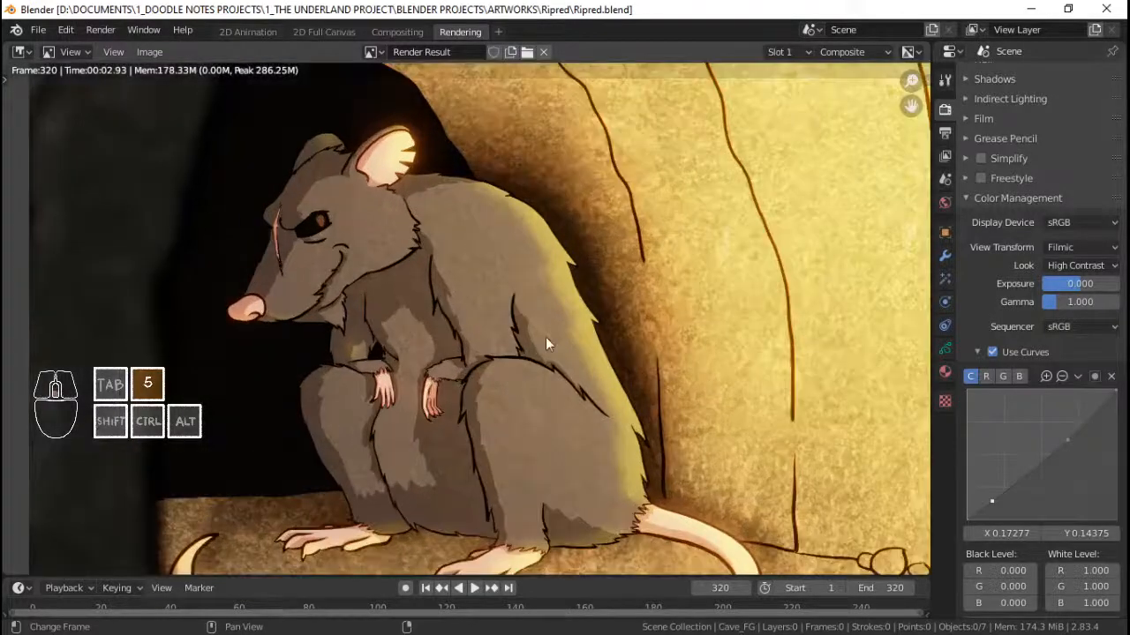
scroll(545, 337, "down", 2)
middle_click_drag(590, 266, 593, 253, "ctrl")
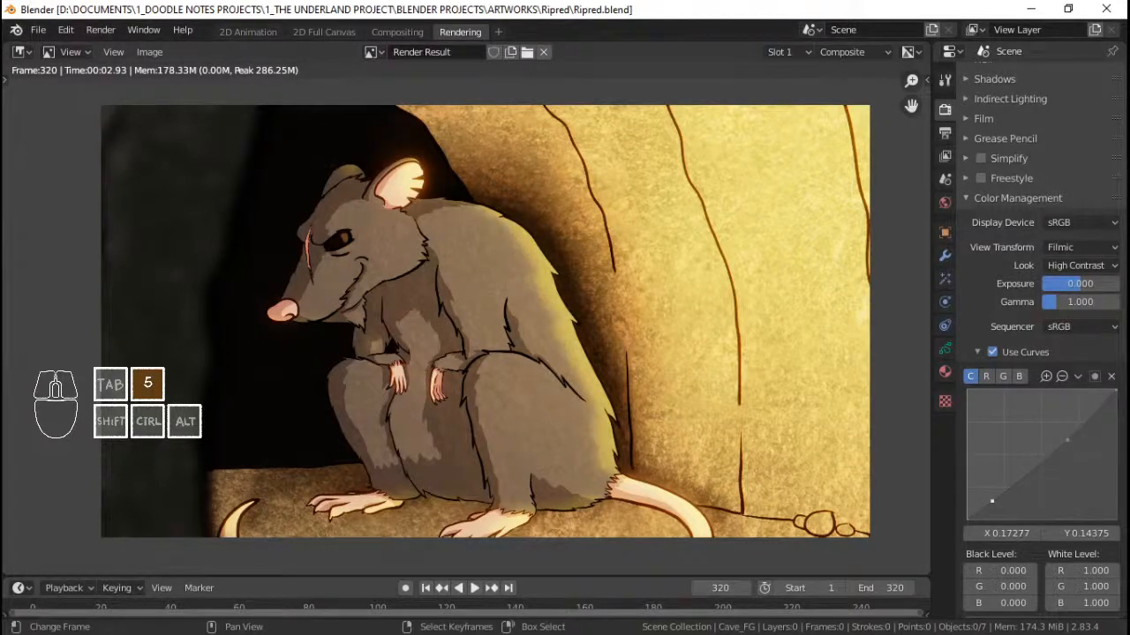
key("alt+Tab")
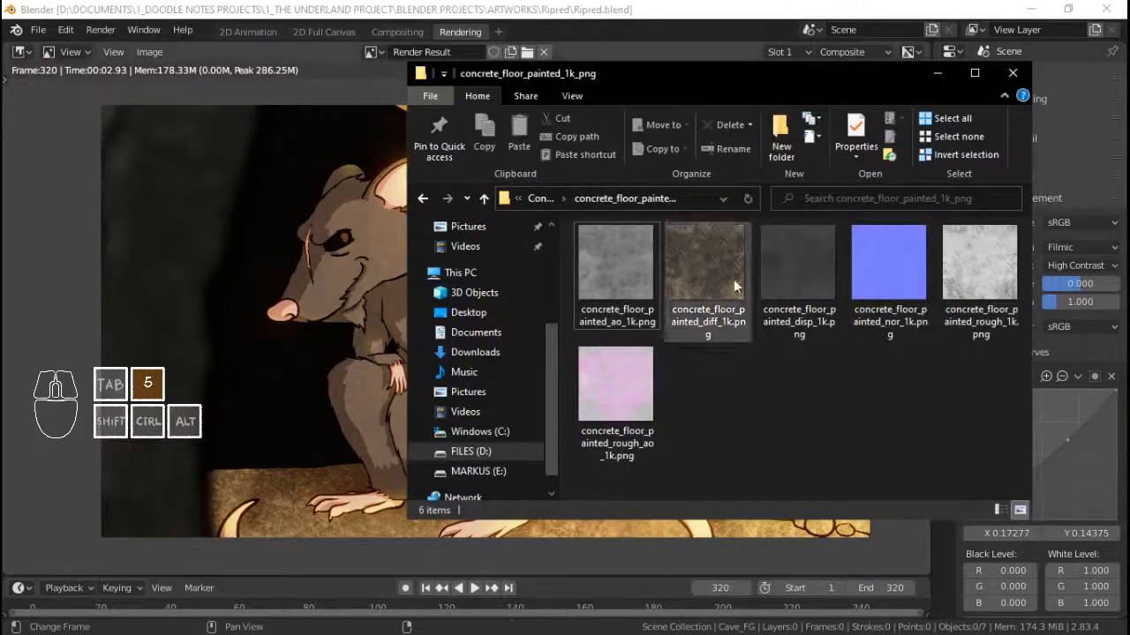
left_click(1025, 76)
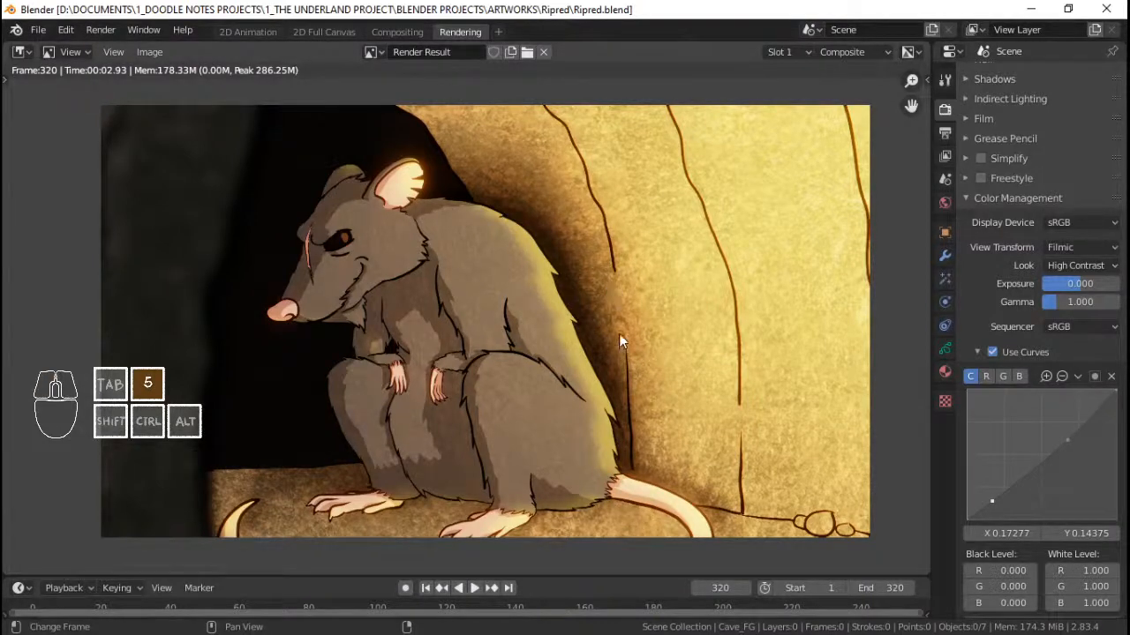
scroll(597, 349, "up", 1)
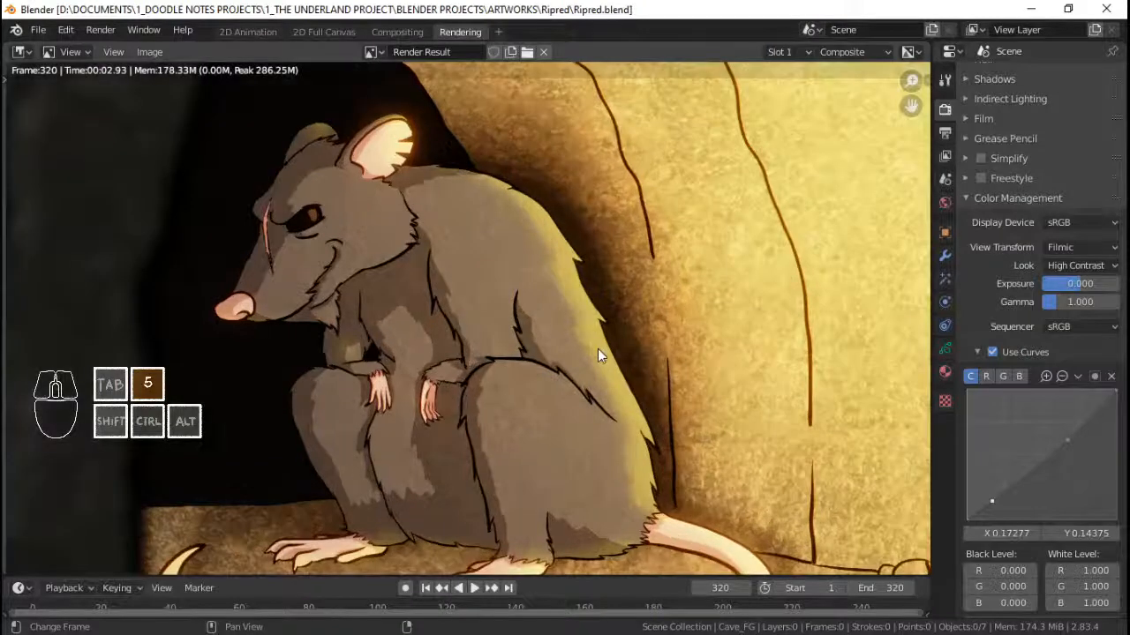
scroll(597, 348, "down", 1)
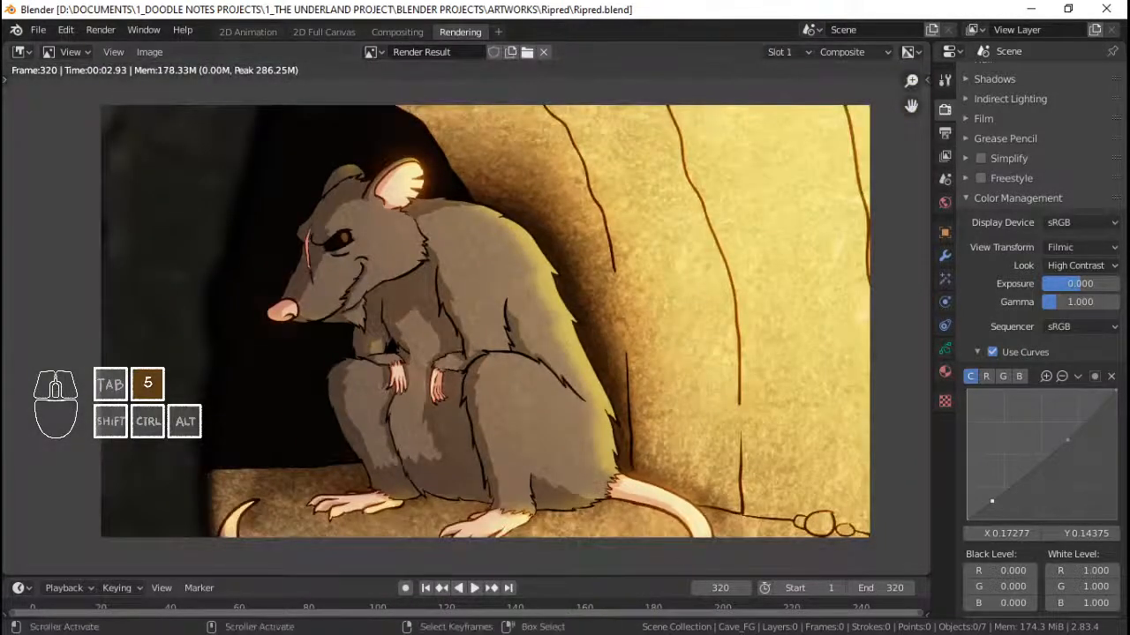